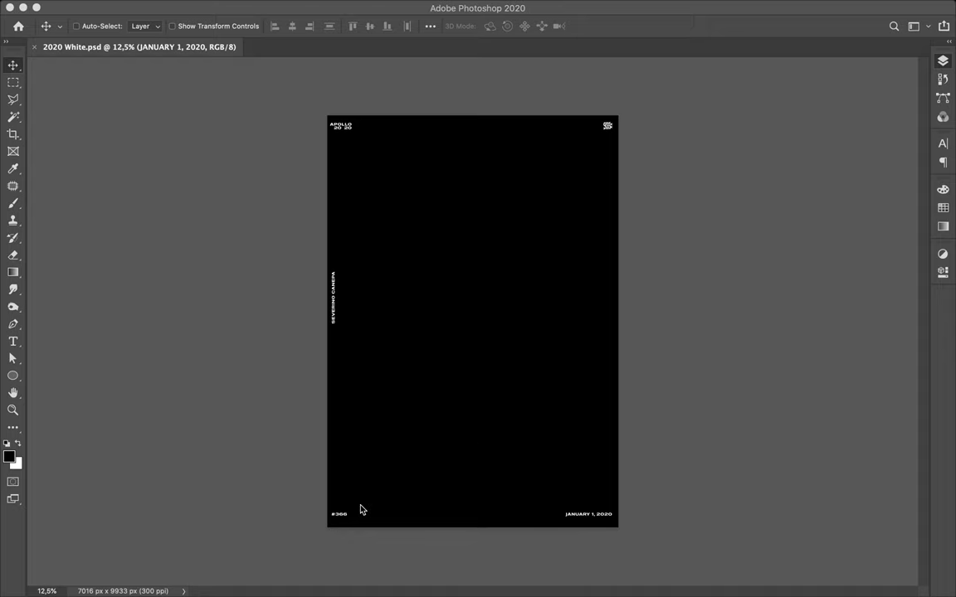
Show the Layers panel and retype the bottom-left number as #602.
key(F7)
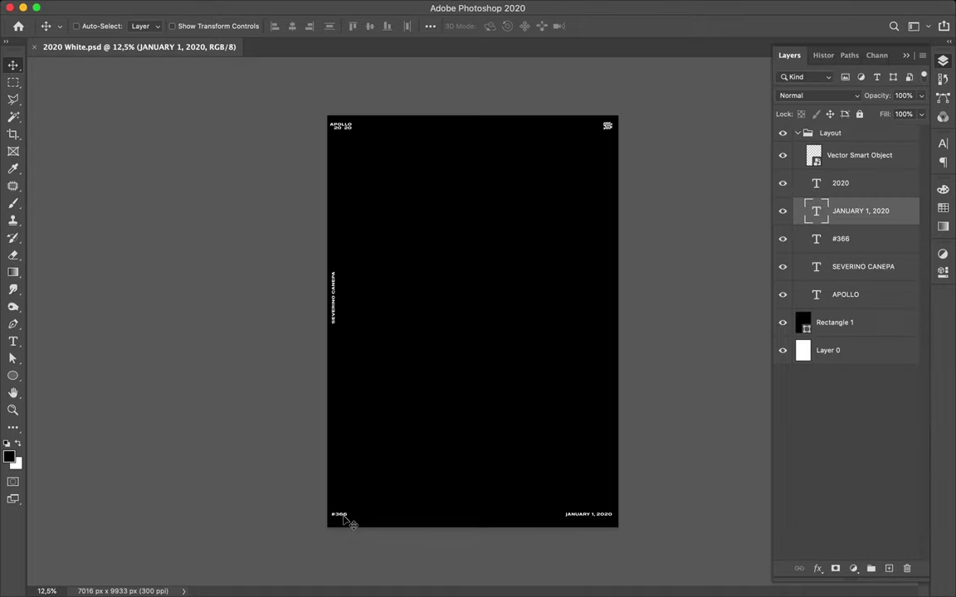
key(t)
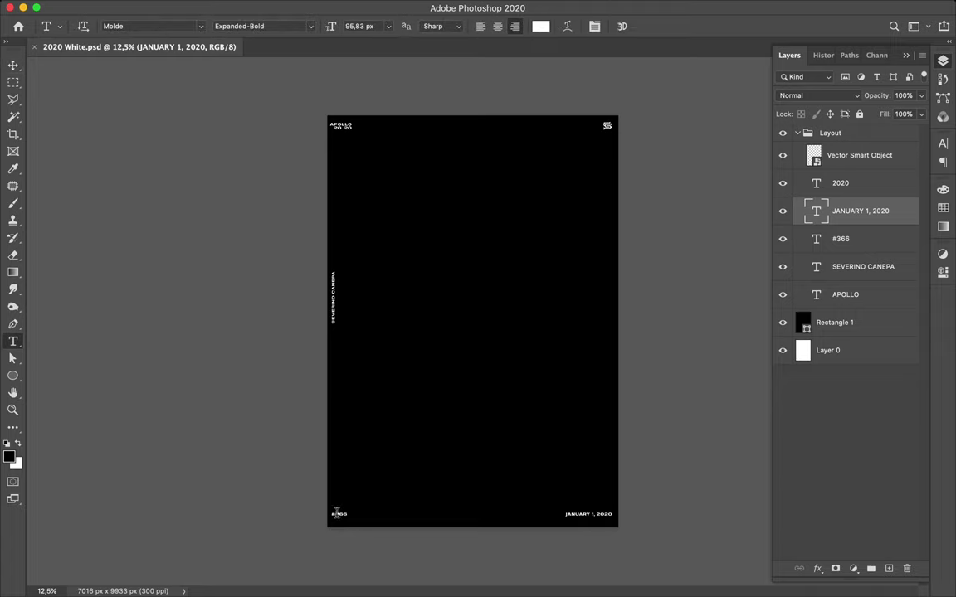
double_click(337, 513)
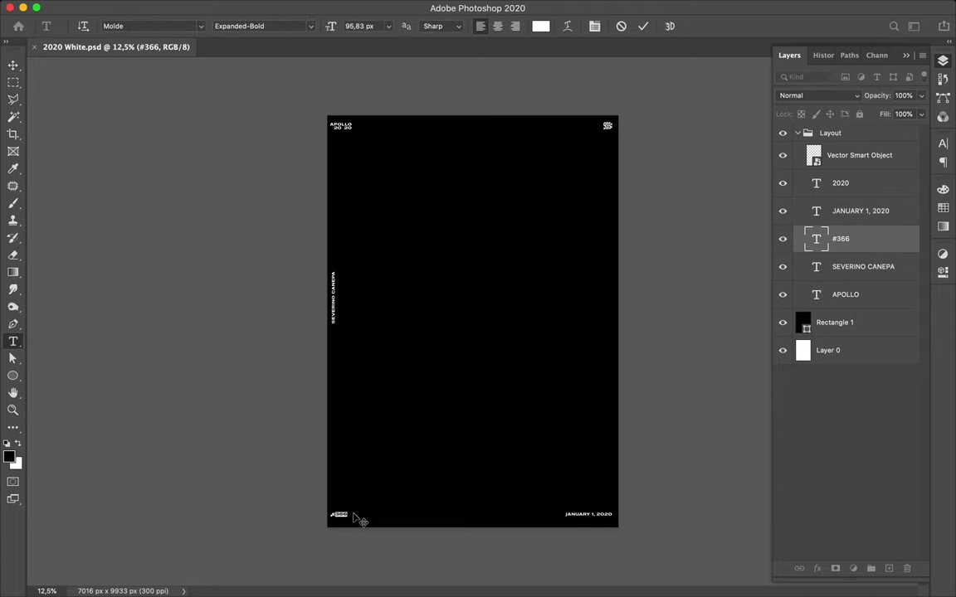
text(JUL)
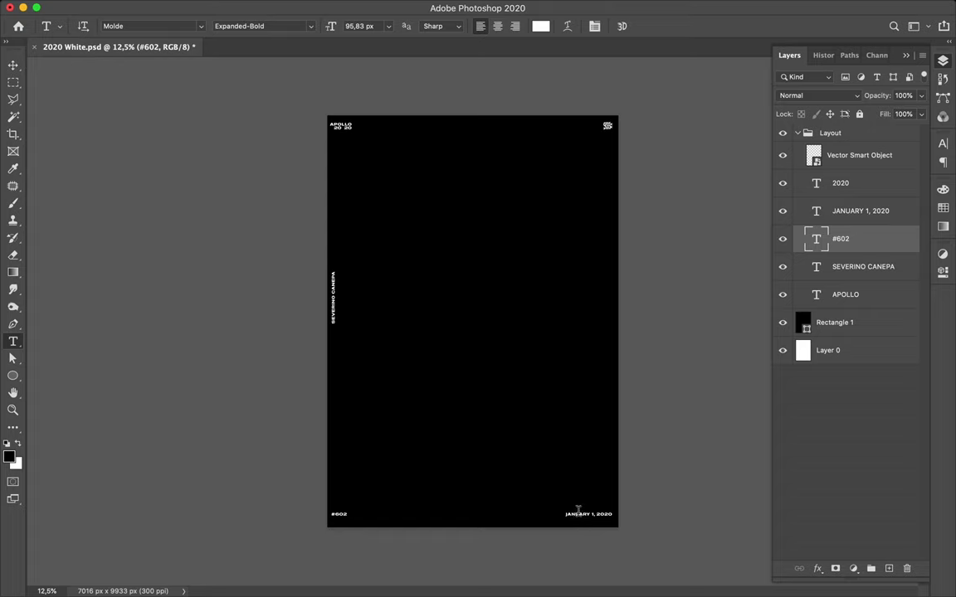
Change the date from JANUARY 1, 2020 to AUGUST 24, 2020.
double_click(578, 513)
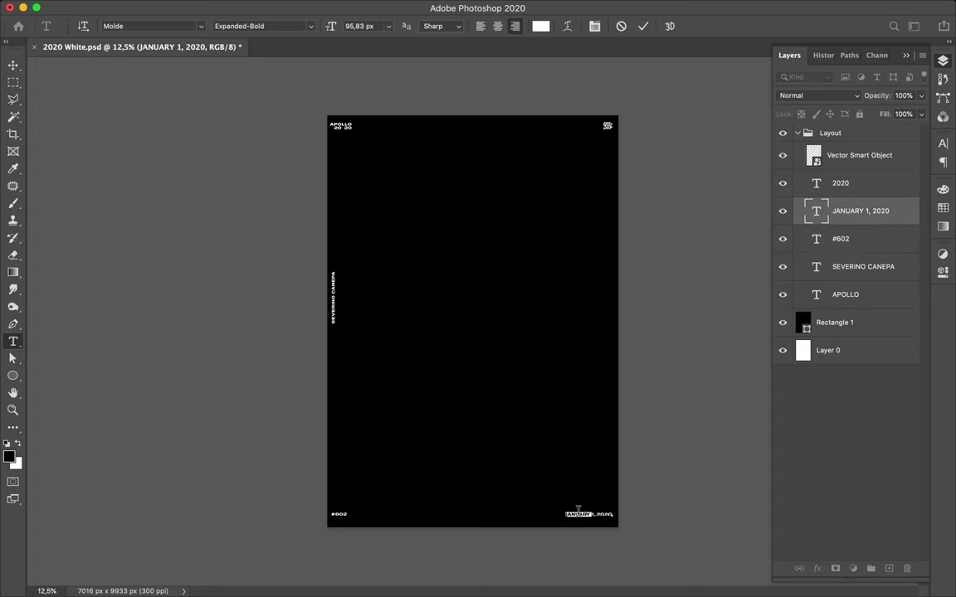
text(AUGUST)
key(XF86MonBrightnessUp)
key(XF86MonBrightnessUp)
Commit the date edit and delete the separate 2020 text layer.
key(Escape)
key(v)
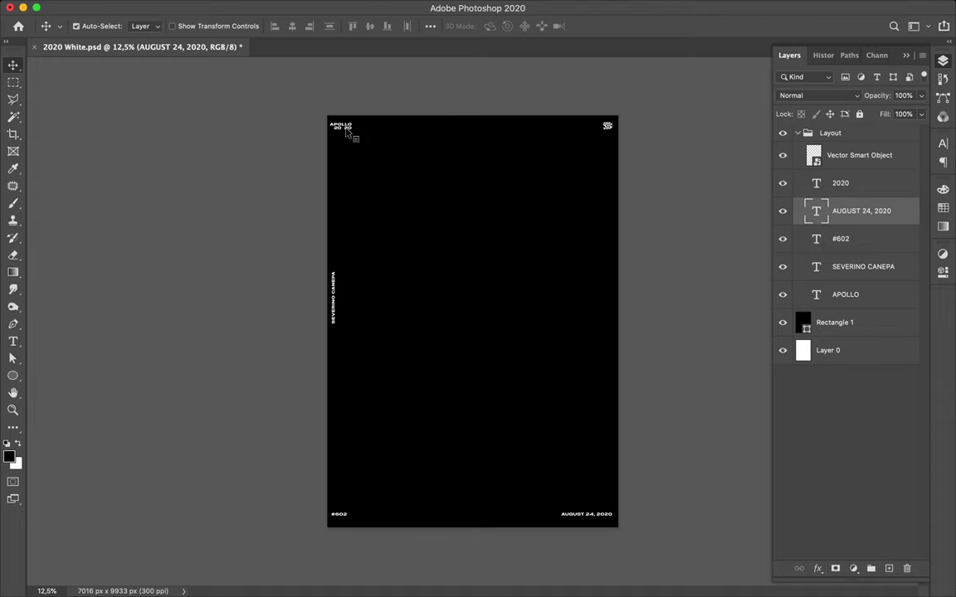
click(347, 130)
key(Delete)
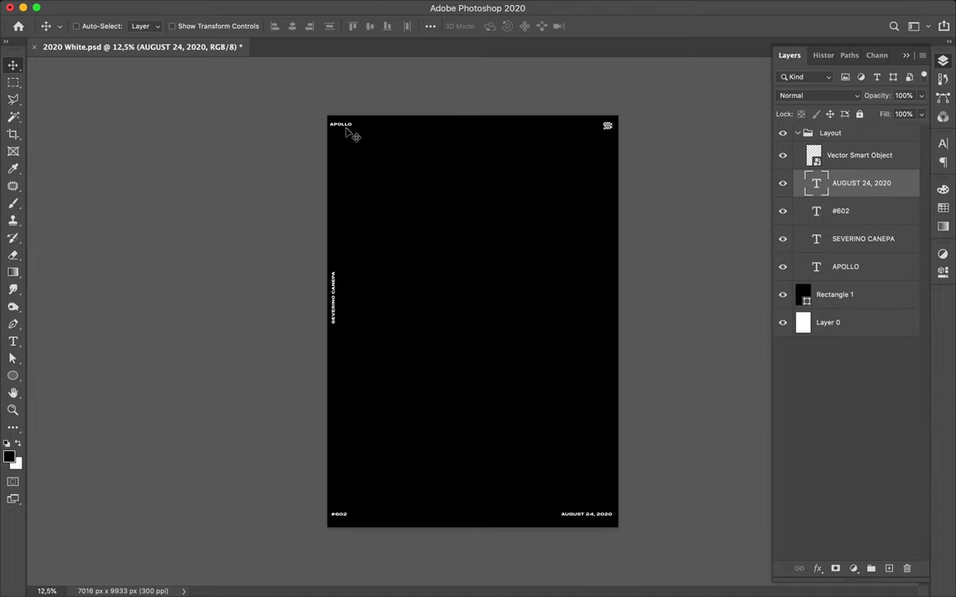
Append 2020 to the APOLLO title so it reads APOLLO 2020.
key(t)
click(341, 125)
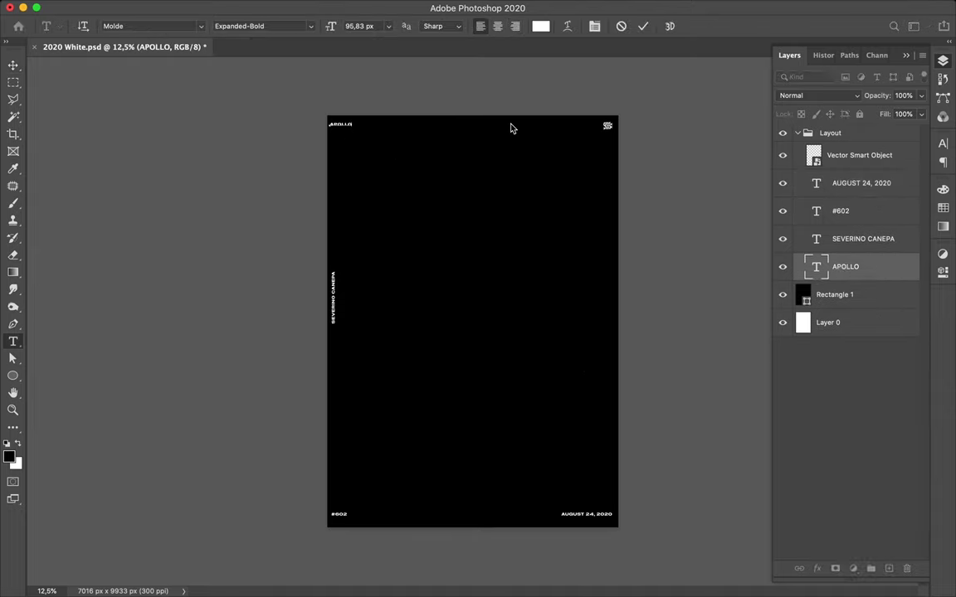
text(2020)
click(458, 108)
mouse_move(440, 590)
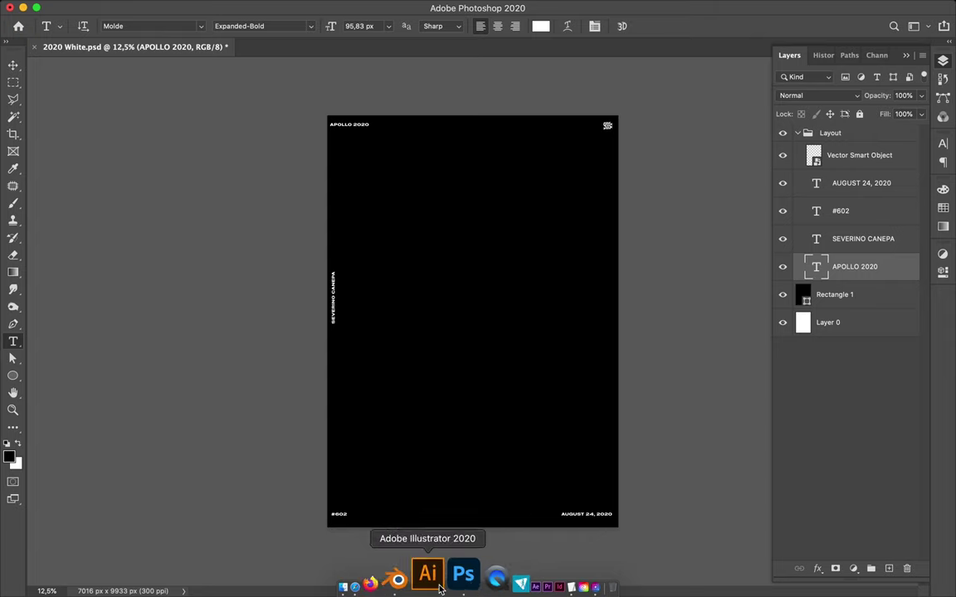
click(431, 581)
Rotate the cerebro_HPoly1 brain about the Z axis so both hemispheres face the front.
scroll(427, 366, right, 3)
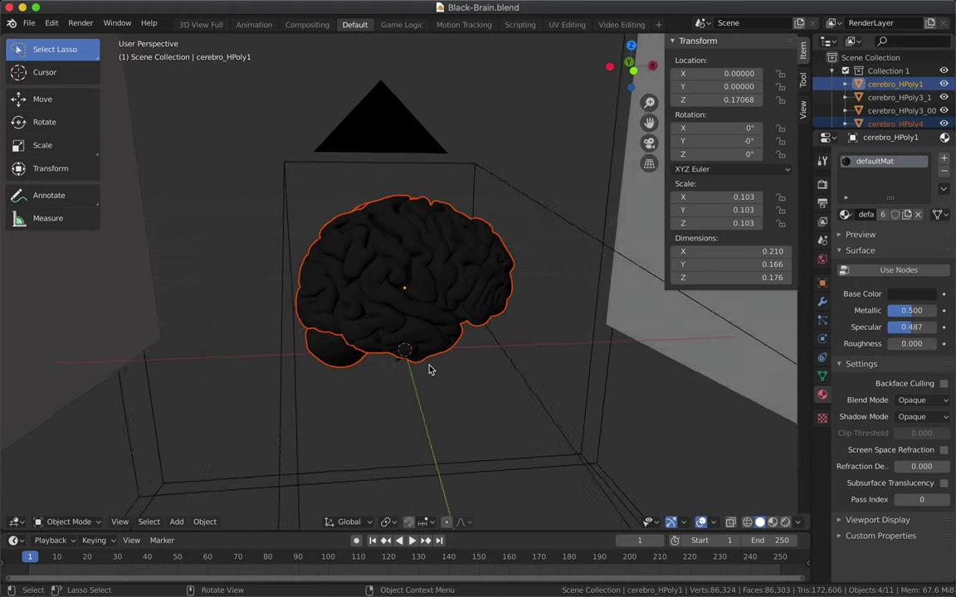
scroll(429, 370, right, 5)
scroll(426, 367, right, 5)
scroll(427, 367, right, 2)
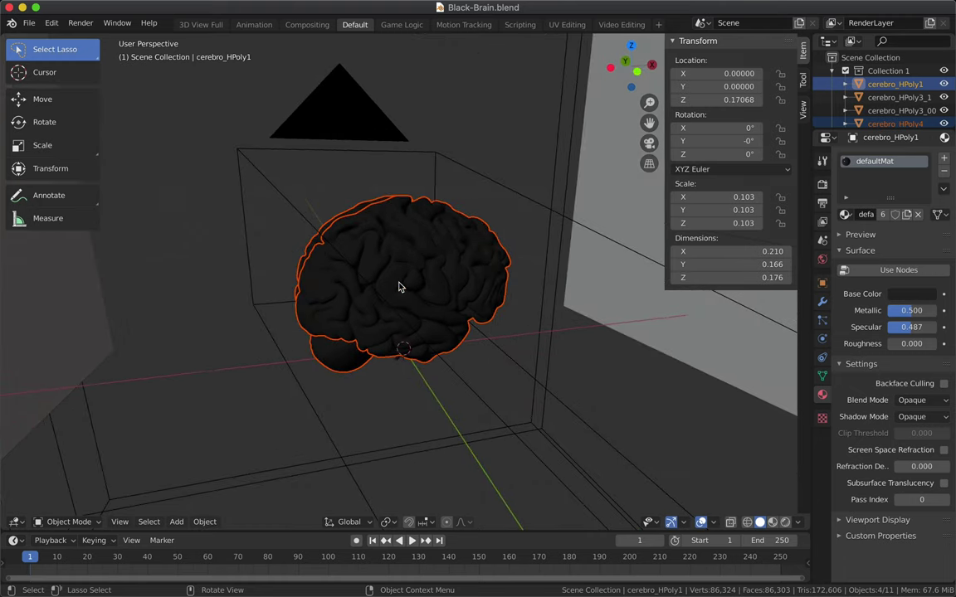
key(r)
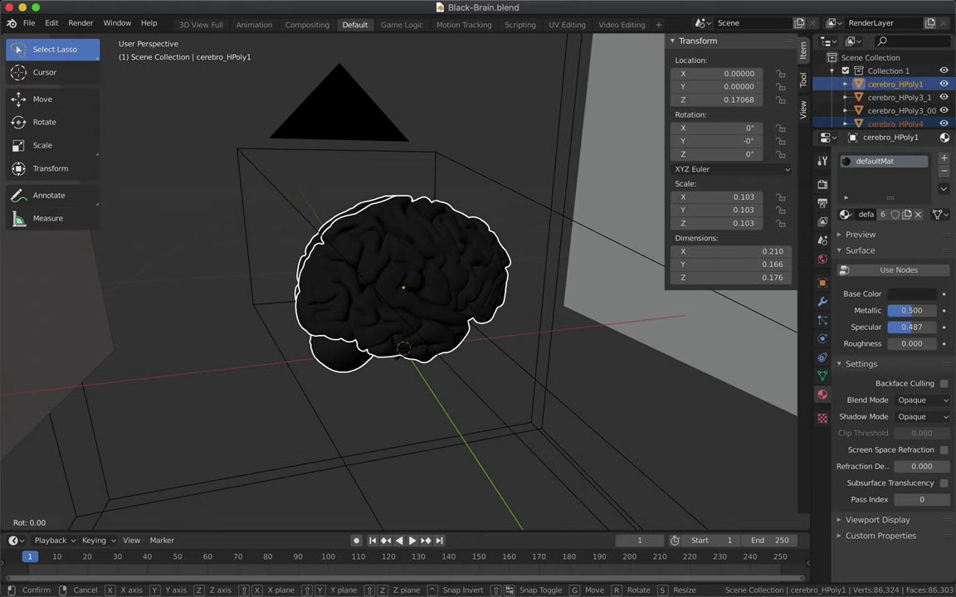
key(z)
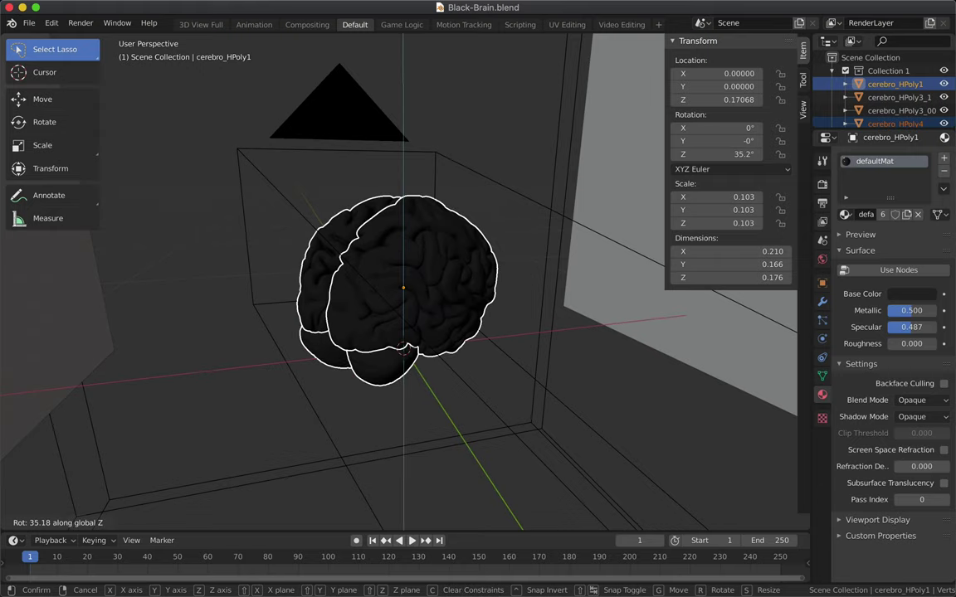
text(45)
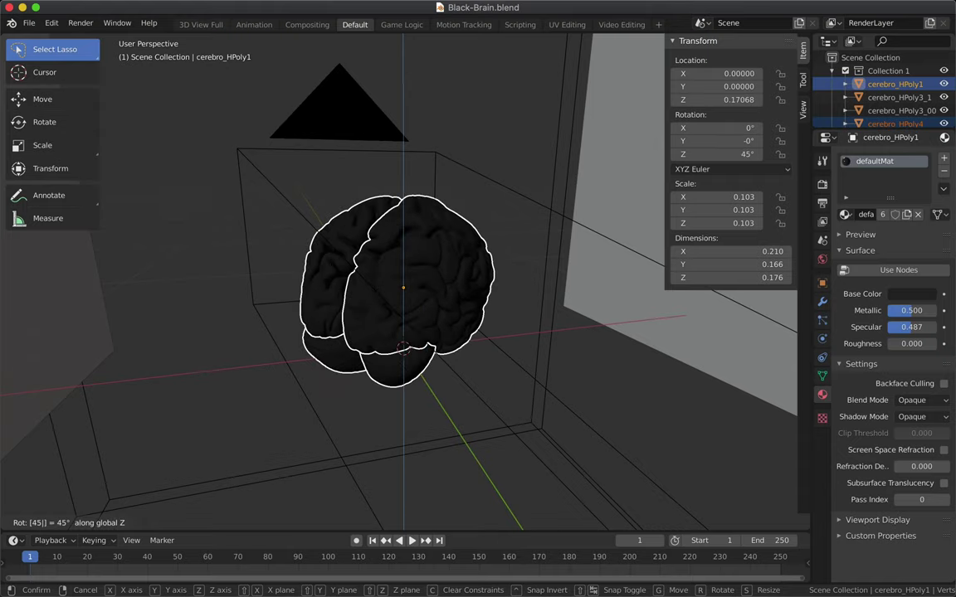
text(4)
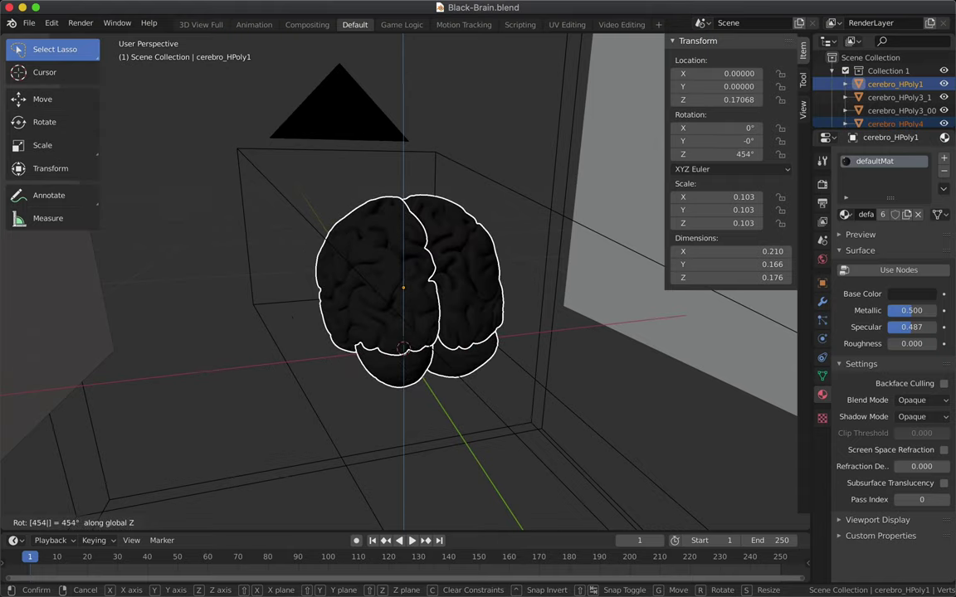
text(545)
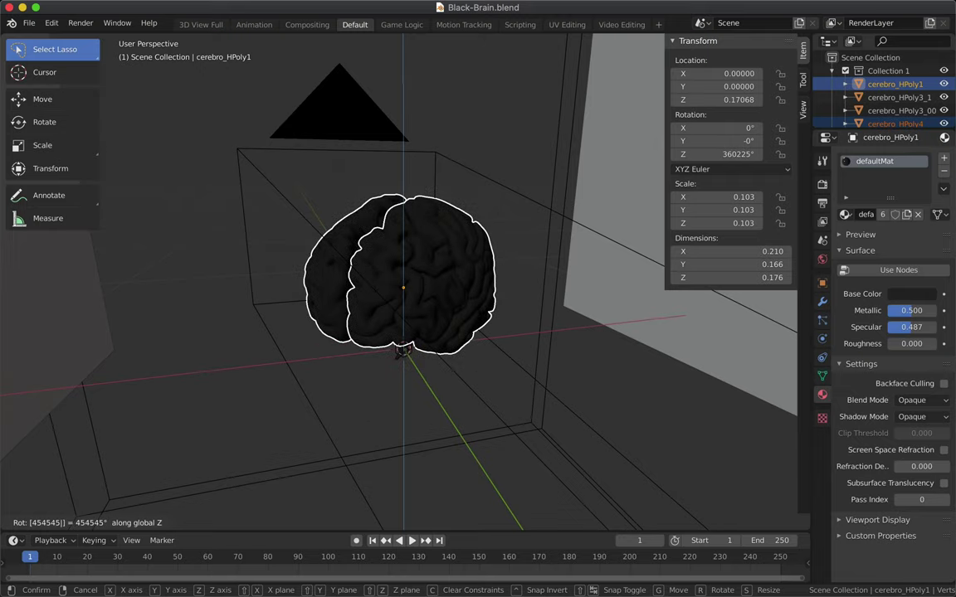
text(90)
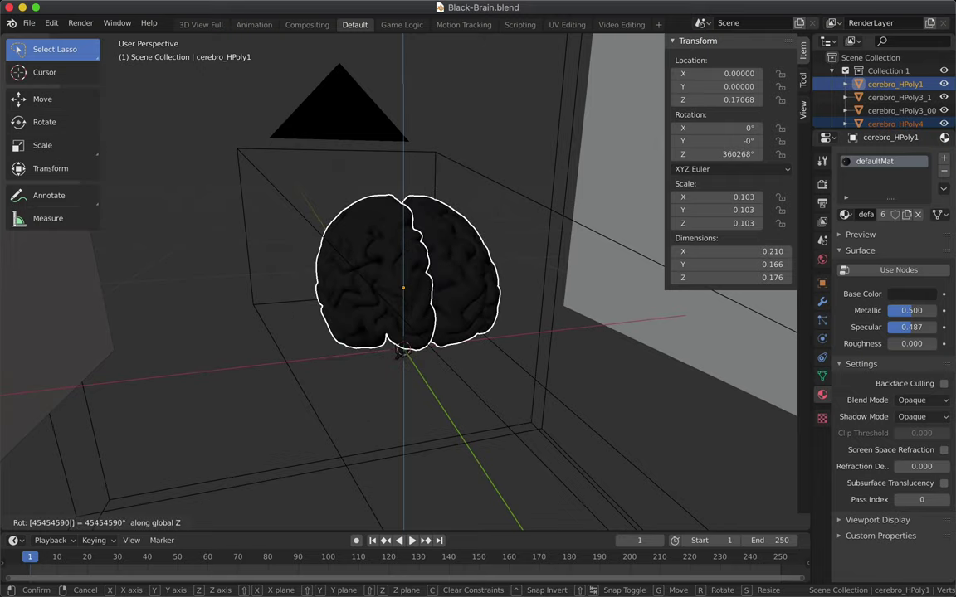
key(Return)
scroll(519, 332, left, 5)
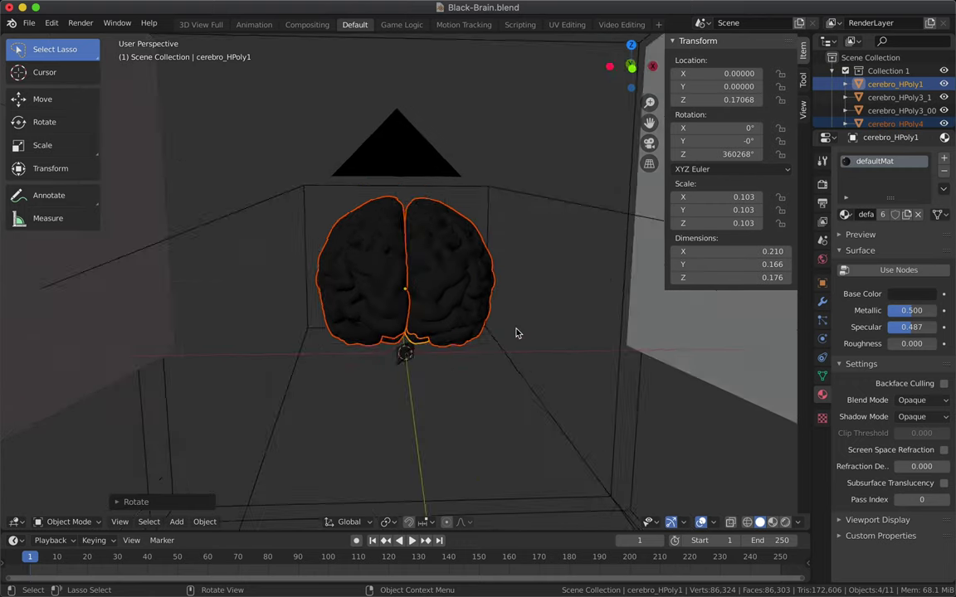
scroll(515, 333, left, 5)
scroll(515, 333, left, 5)
scroll(515, 333, left, 5)
scroll(516, 332, left, 3)
scroll(515, 333, left, 2)
scroll(515, 333, left, 3)
scroll(516, 333, left, 3)
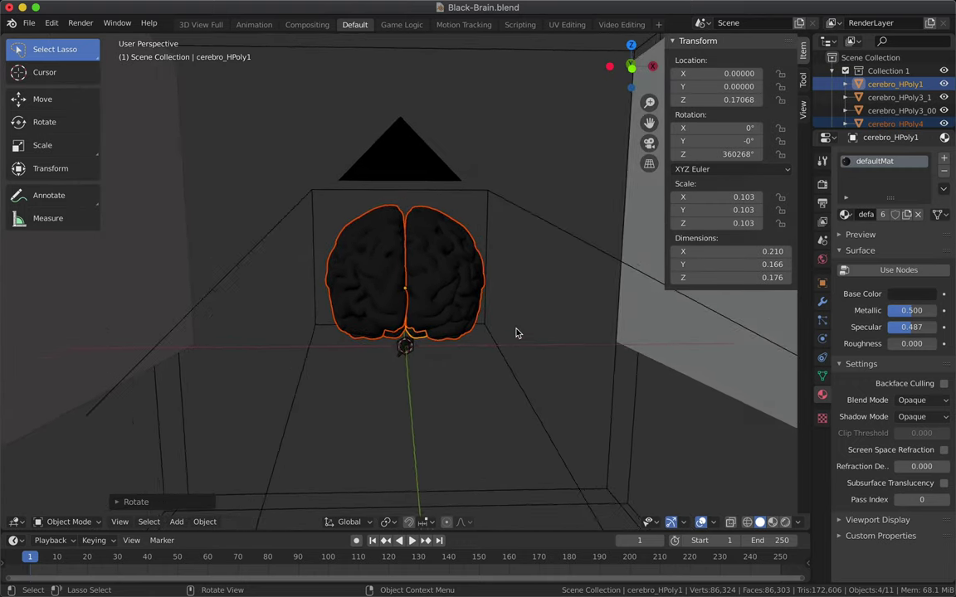
scroll(515, 332, down, 3)
scroll(515, 333, down, 2)
scroll(516, 333, down, 1)
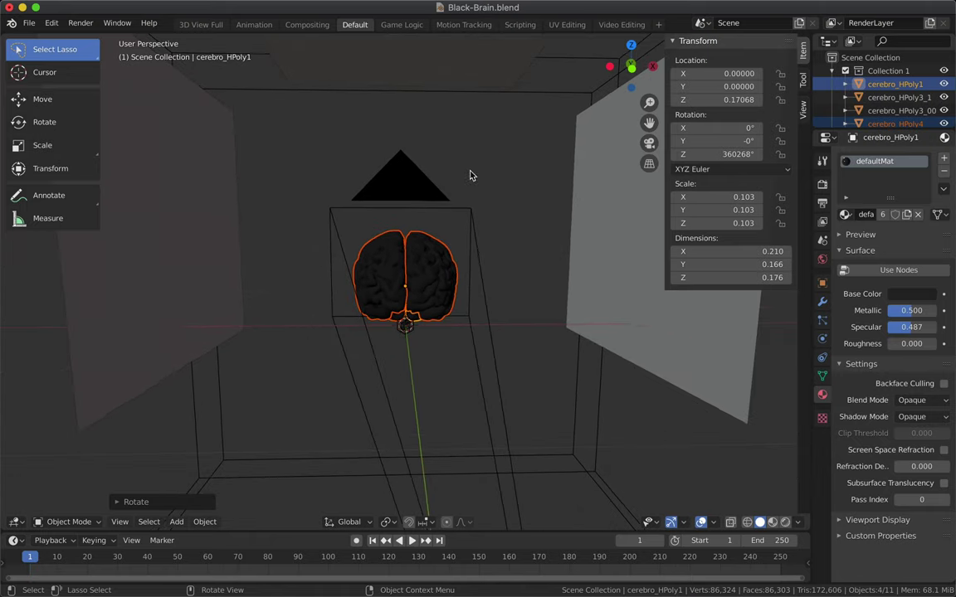
Raise the ceiling Plane's emission strength to 4.200 and show the Eevee render settings.
click(448, 80)
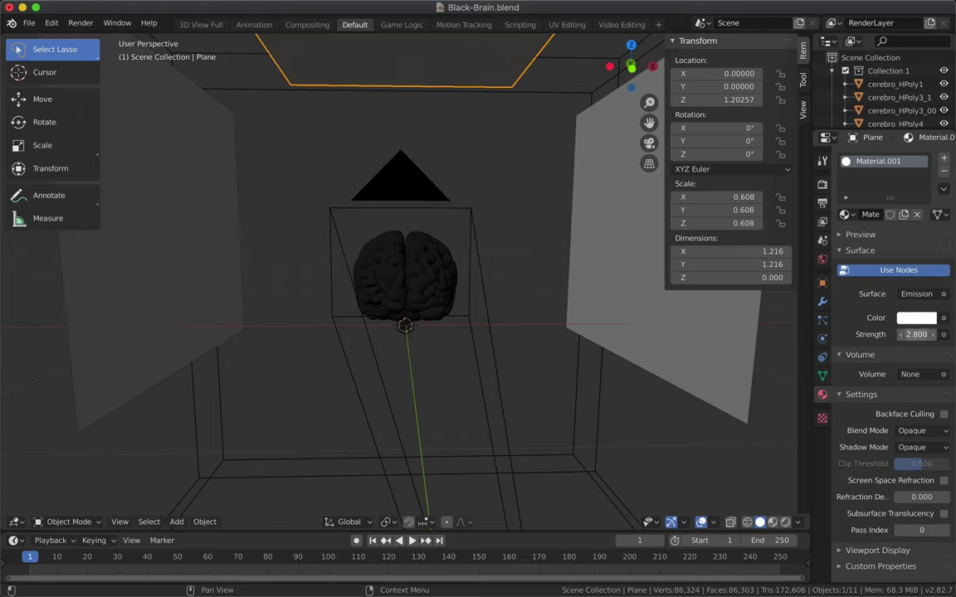
drag(917, 335, 911, 334)
text(4.200)
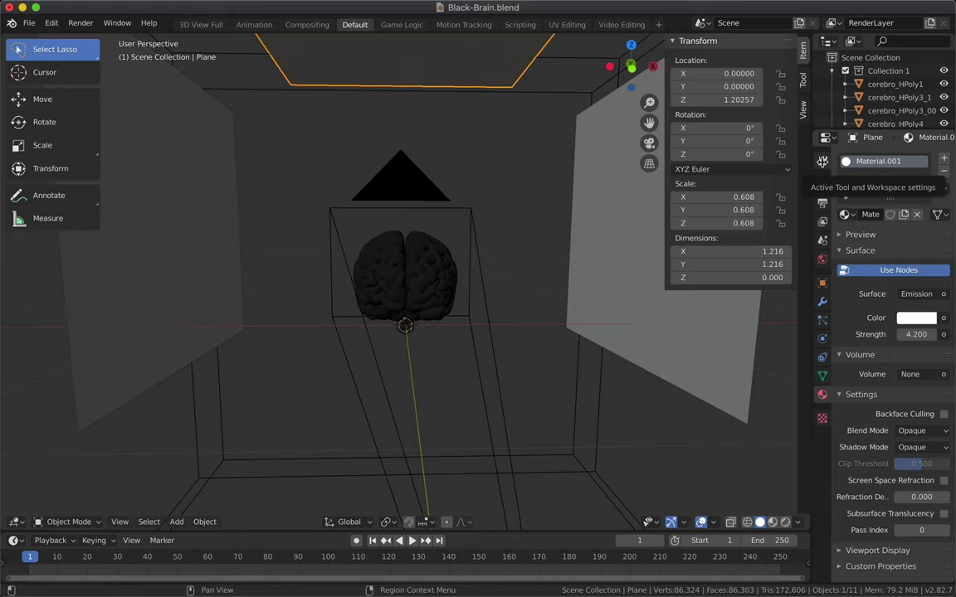
click(822, 161)
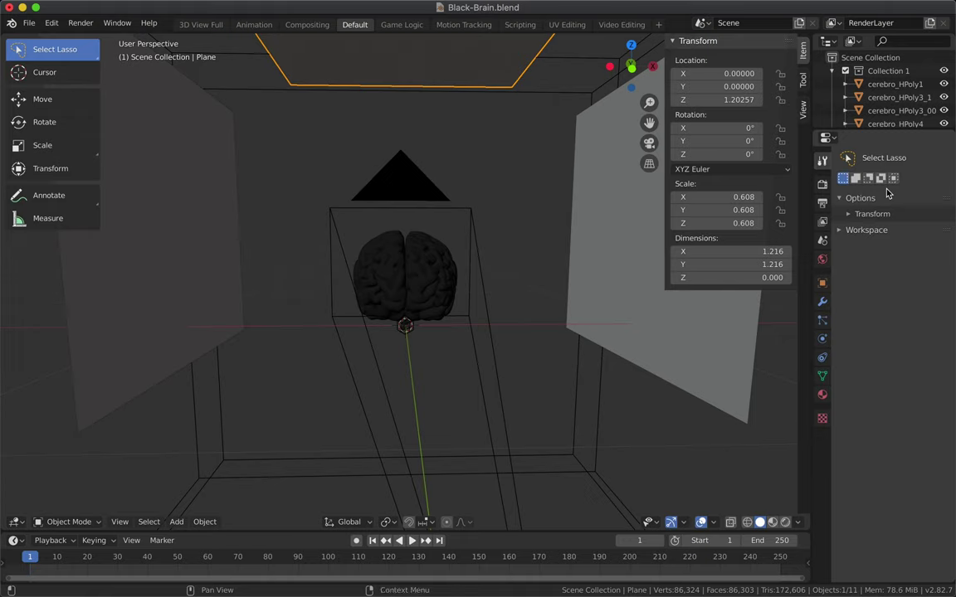
click(822, 184)
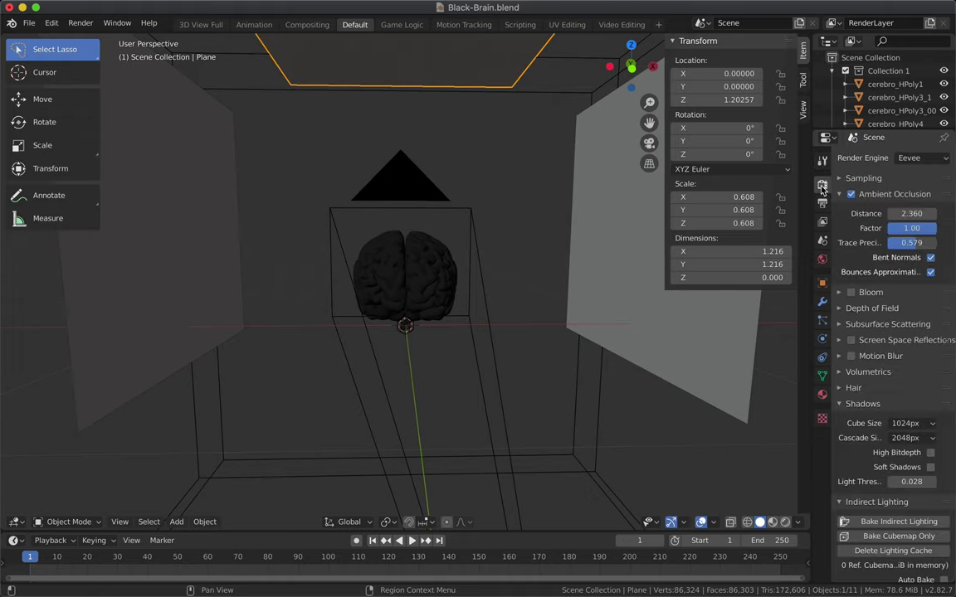
Bake the indirect lighting, zoom out to a frontal view, and open the Render menu.
click(888, 525)
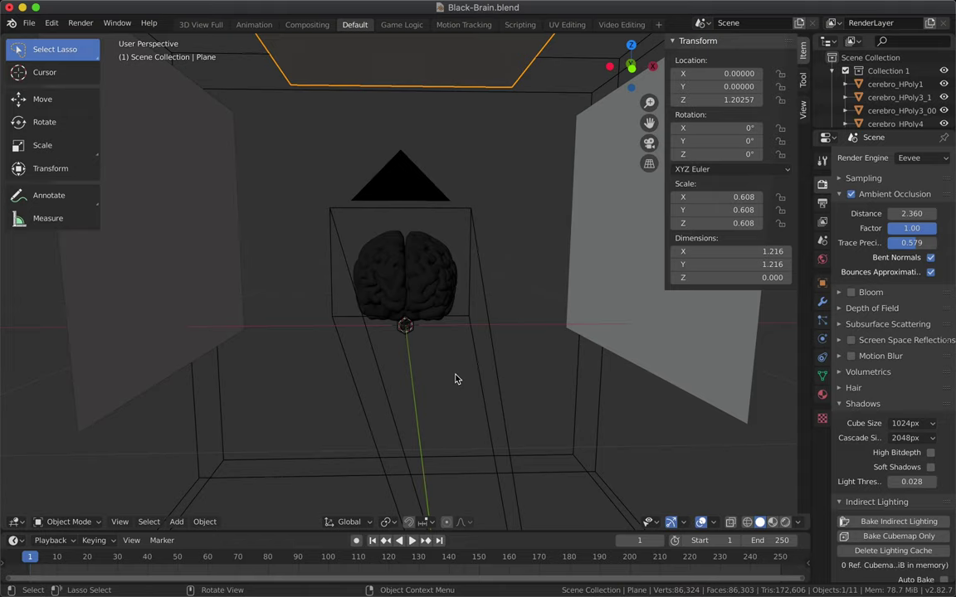
scroll(314, 197, right, 5)
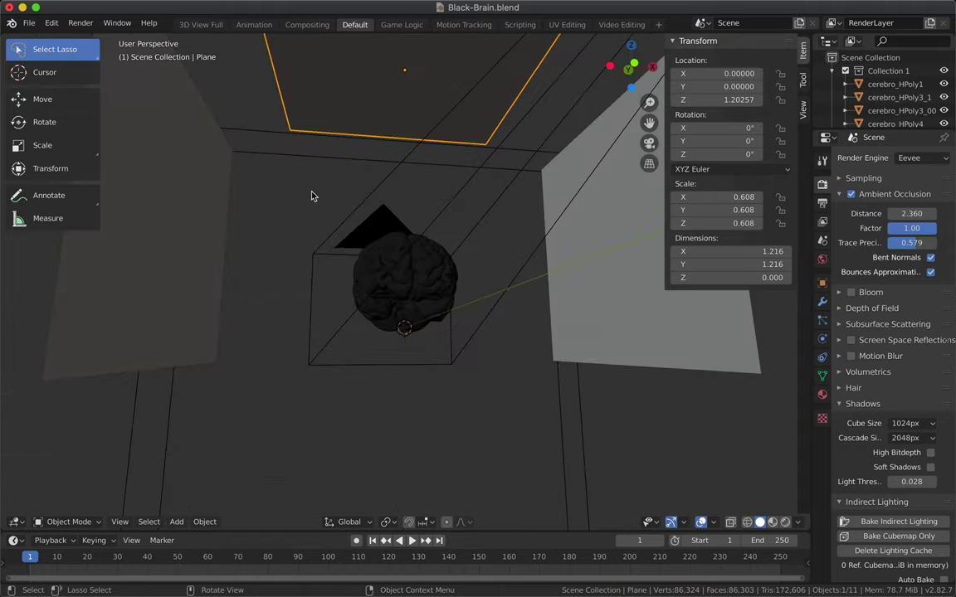
scroll(311, 196, right, 5)
scroll(311, 196, right, 3)
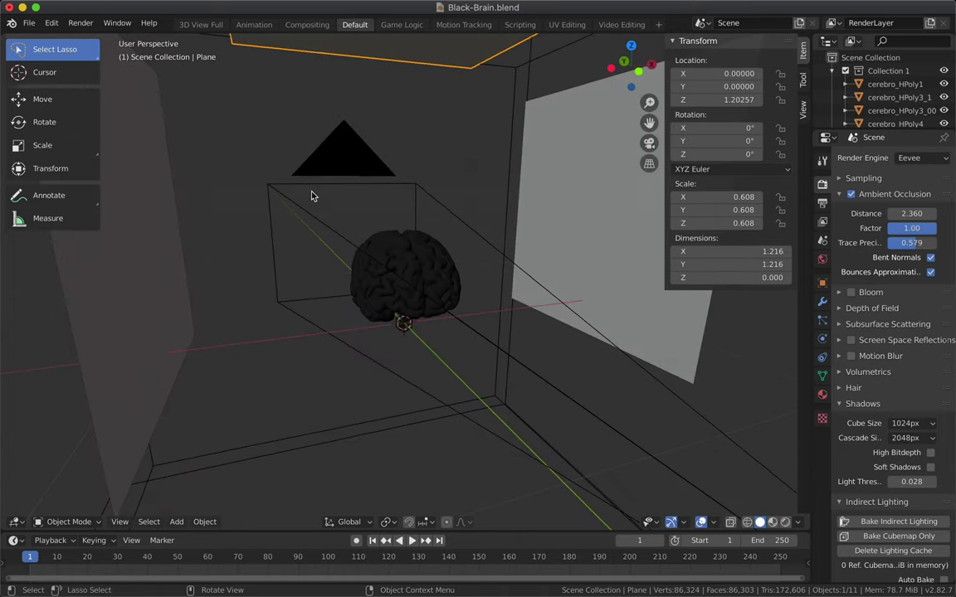
scroll(311, 196, right, 3)
scroll(311, 196, right, 2)
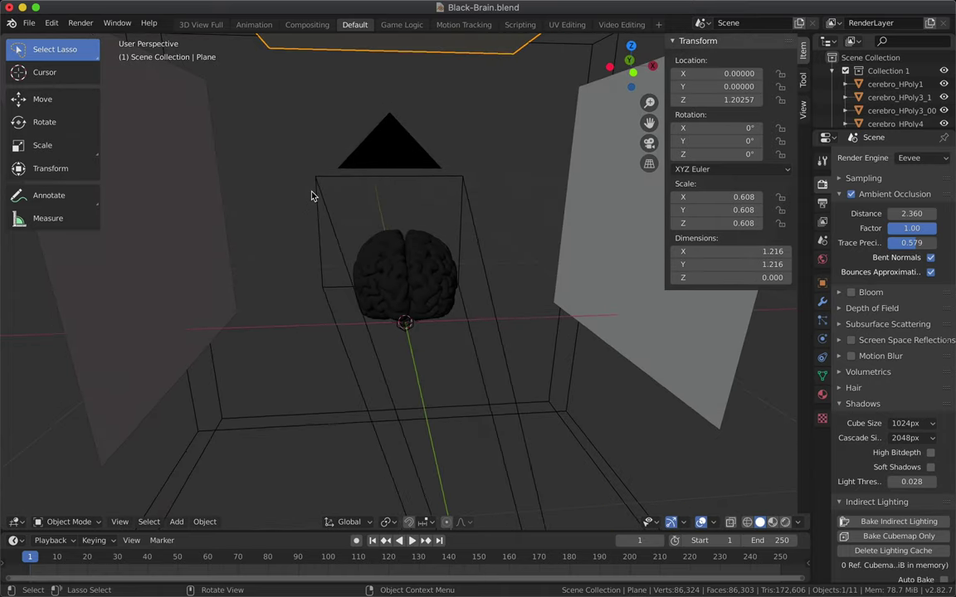
scroll(311, 196, right, 5)
scroll(311, 196, right, 3)
scroll(312, 195, down, 3)
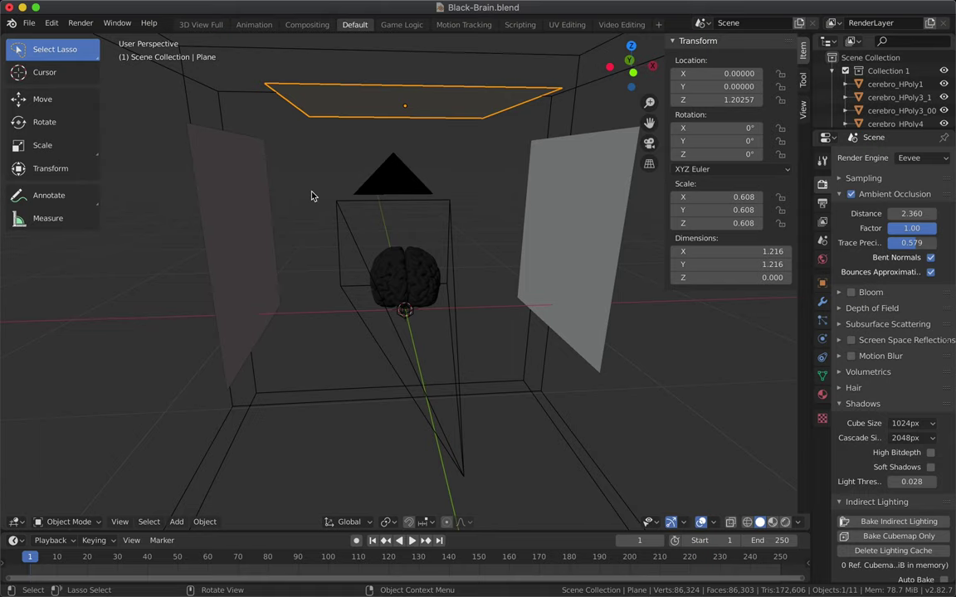
click(83, 23)
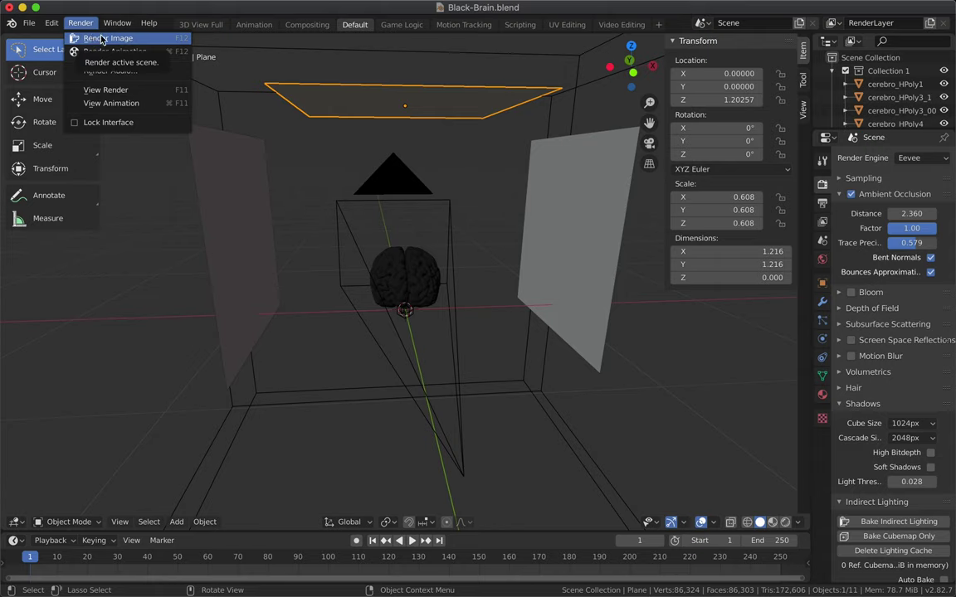
Render the brain image, then select the bottom brain's layer in Photoshop.
click(101, 38)
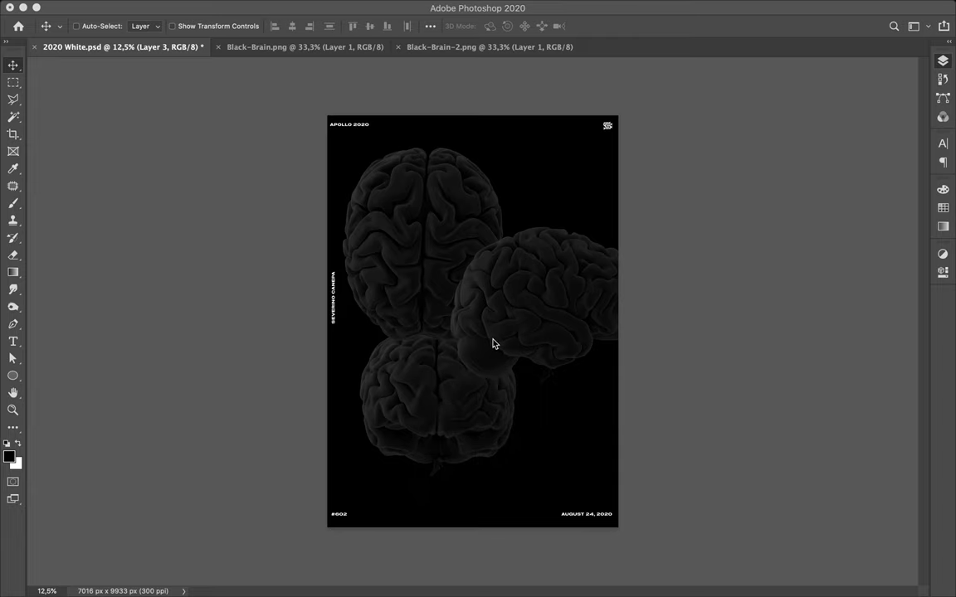
key(F7)
ctrl+click(459, 406)
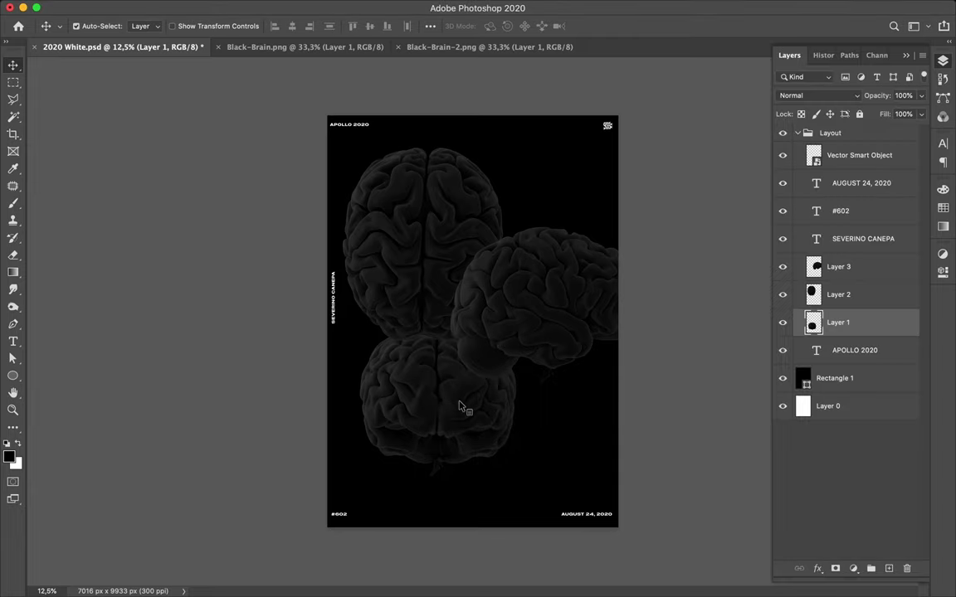
Move brain Layers 1–3 above Rectangle 1 and delete the white Layer 0.
shift+click(840, 266)
drag(840, 268, 860, 366)
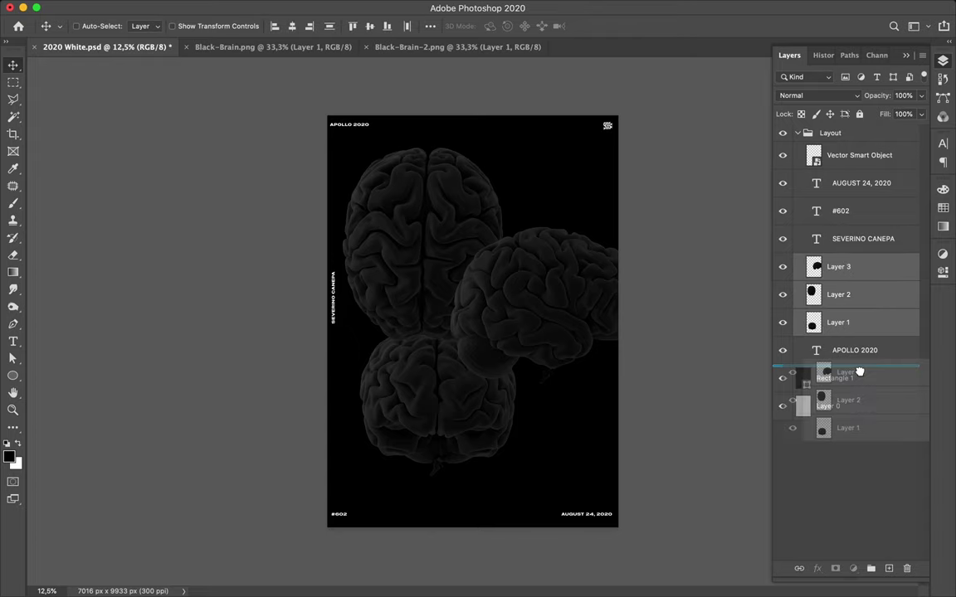
click(860, 406)
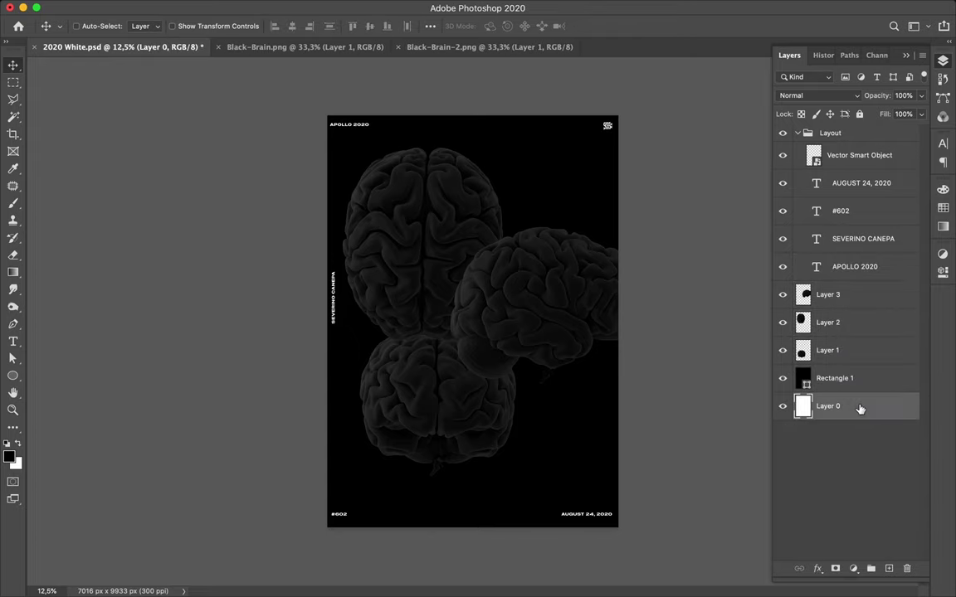
key(Delete)
Slide the right brain left so it overlaps the other brains.
drag(542, 297, 505, 304)
super+click(427, 367)
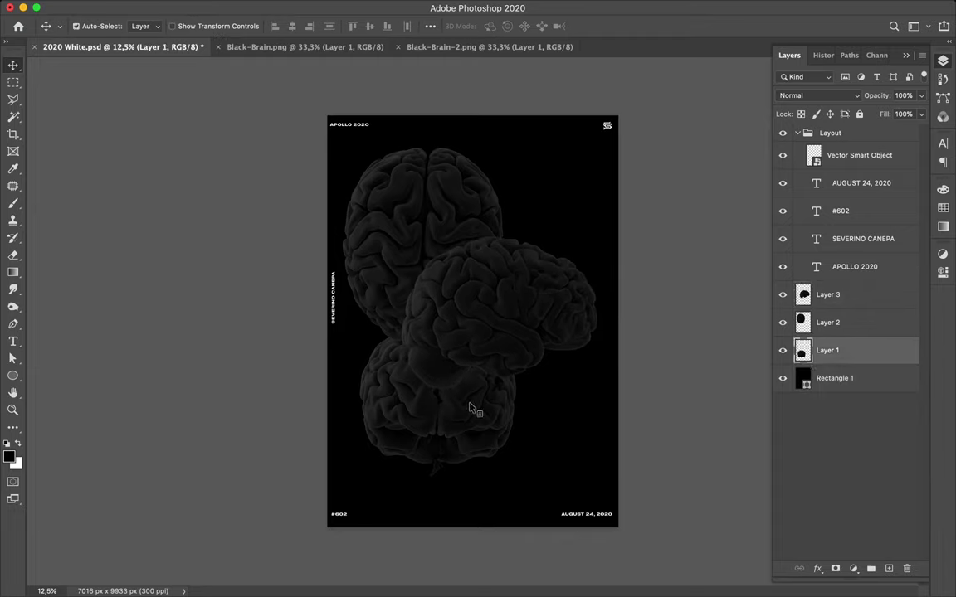
super+click(431, 193)
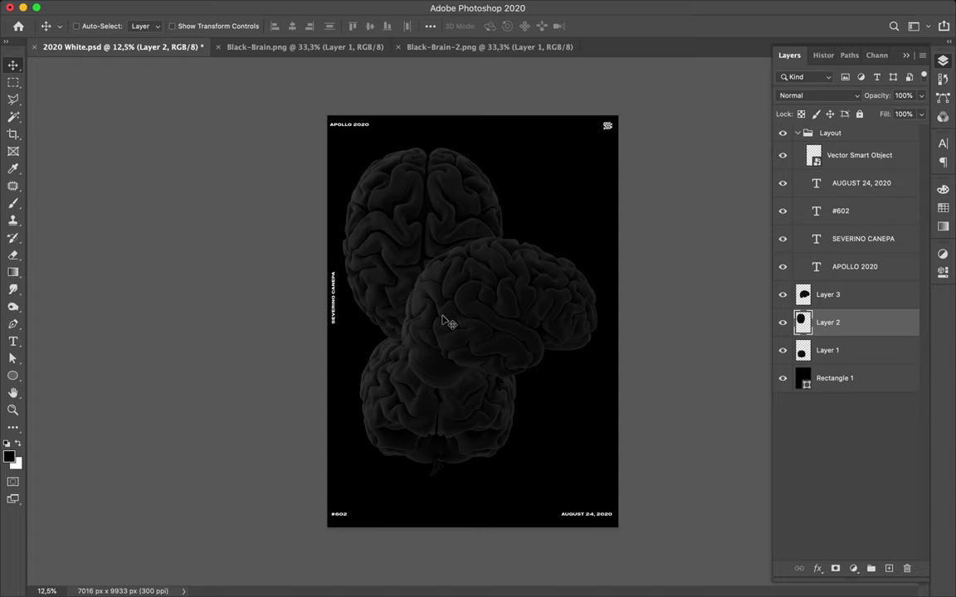
key(t)
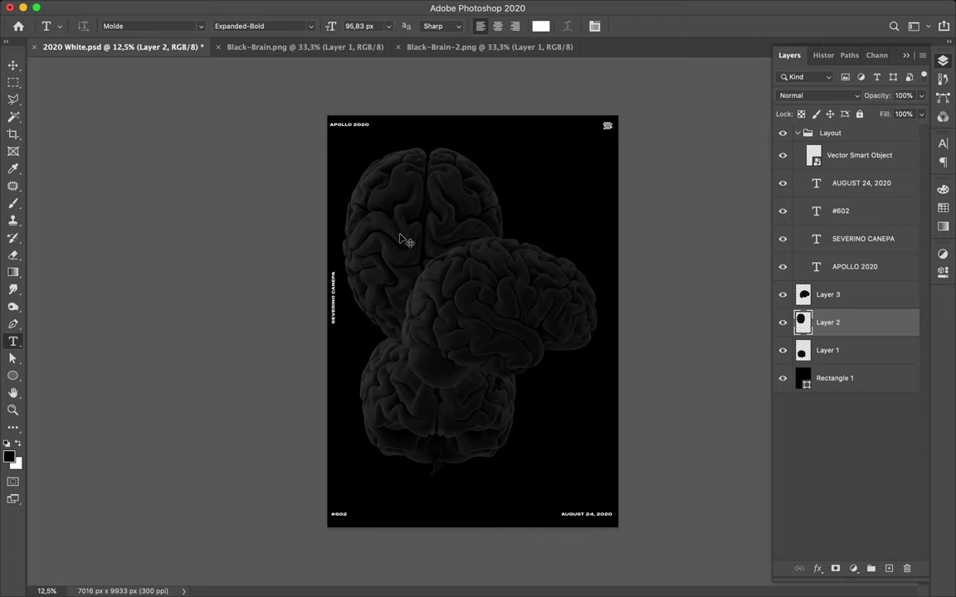
Undo the accidental move of the black background rectangle.
key(v)
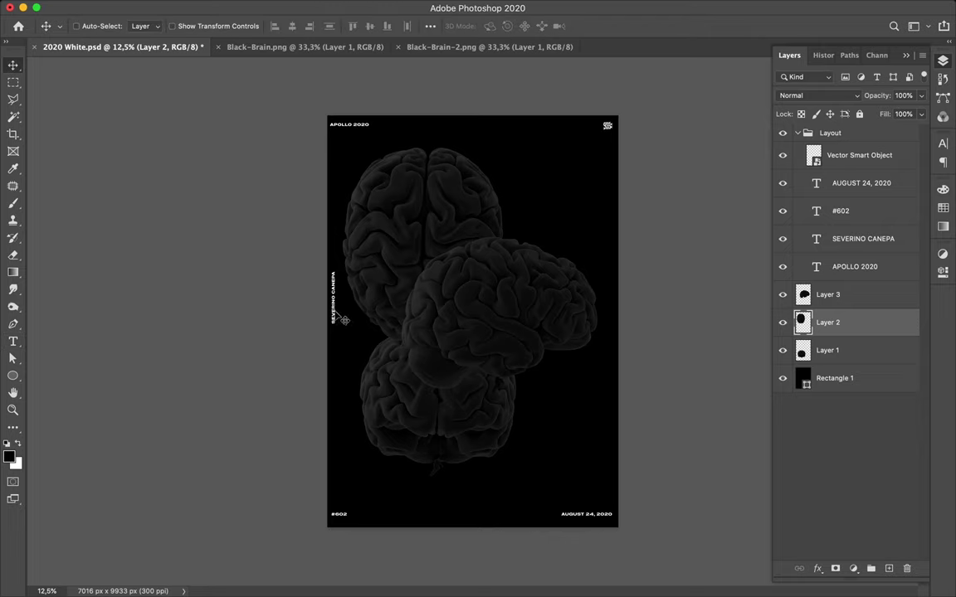
click(342, 318)
drag(342, 319, 341, 383)
key(ctrl+z)
key(ctrl+z)
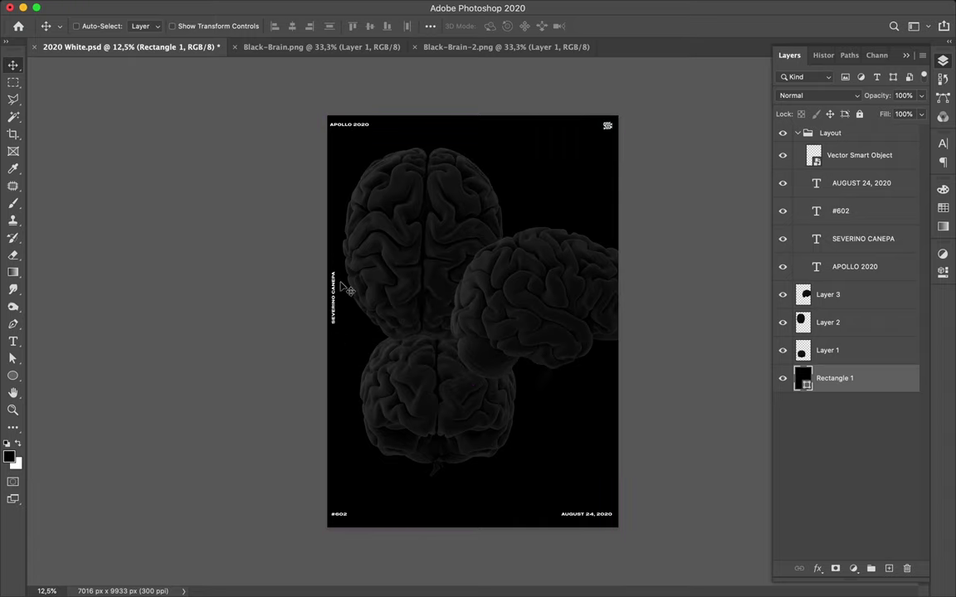
Copy the vertical label lower on the left edge and retype it as MENTAL PROCESS.
key(ctrl)
drag(336, 312, 333, 405)
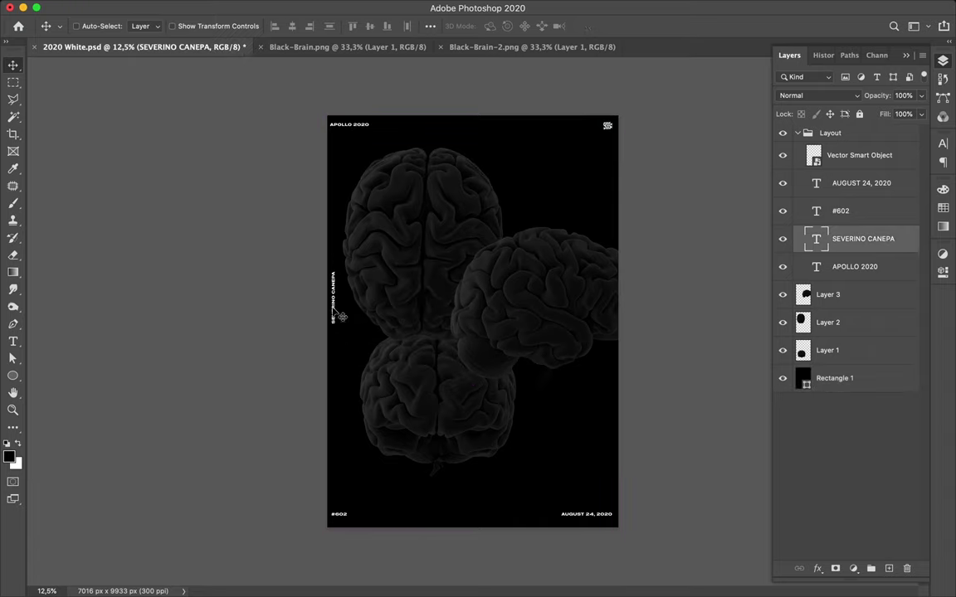
drag(333, 403, 335, 434)
double_click(334, 427)
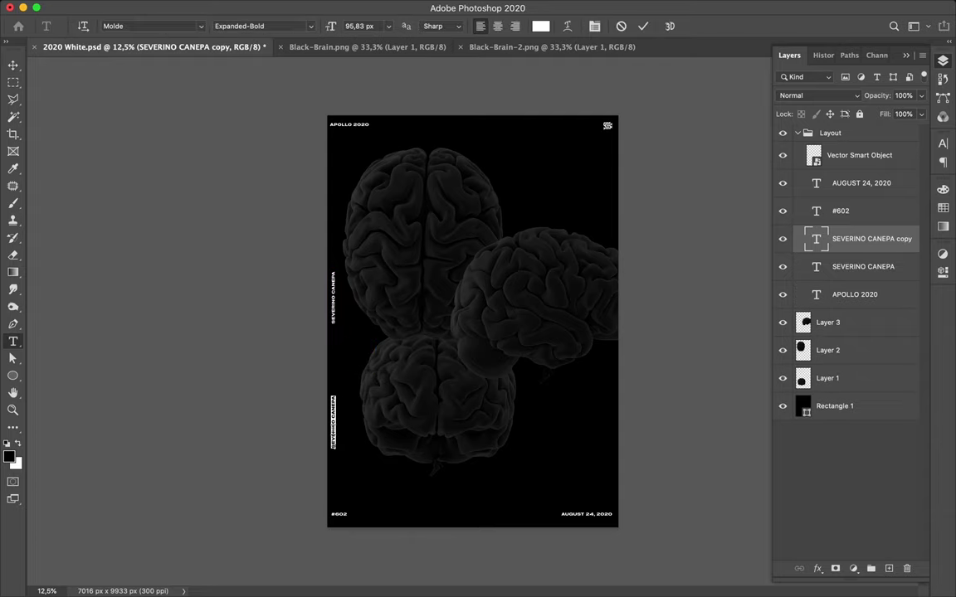
text(MENTAL)
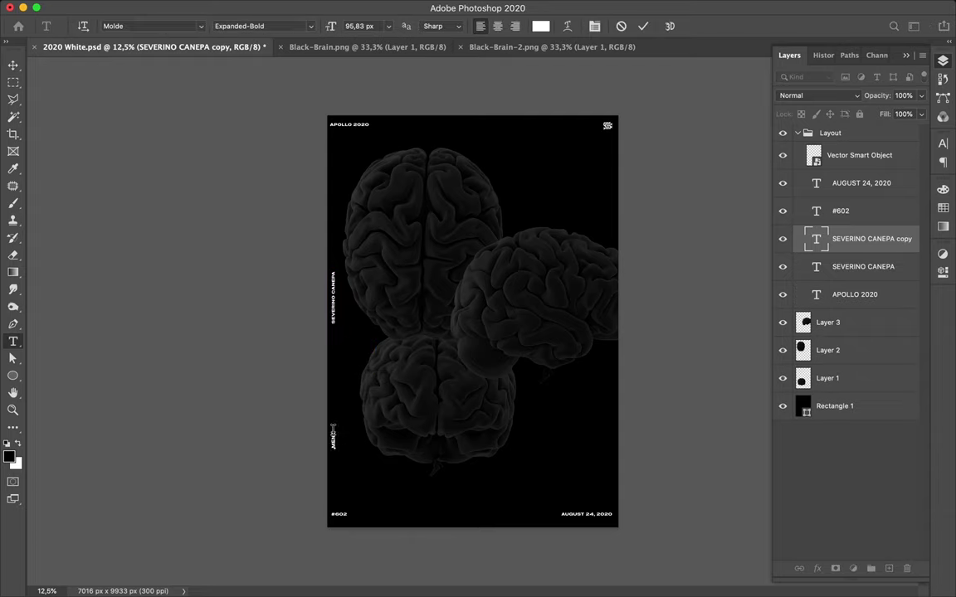
text( PROCESS)
key(Escape)
key(v)
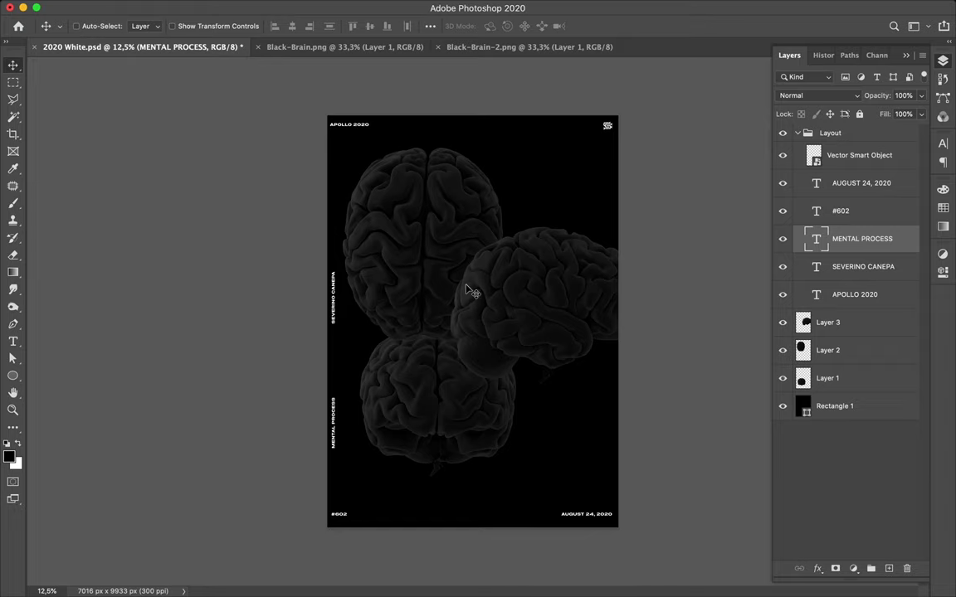
Shift the top brain (Layer 2) right toward the centre and slightly up.
mouse_move(425, 227)
mouse_down()
mouse_move(475, 252)
mouse_move(471, 231)
mouse_up()
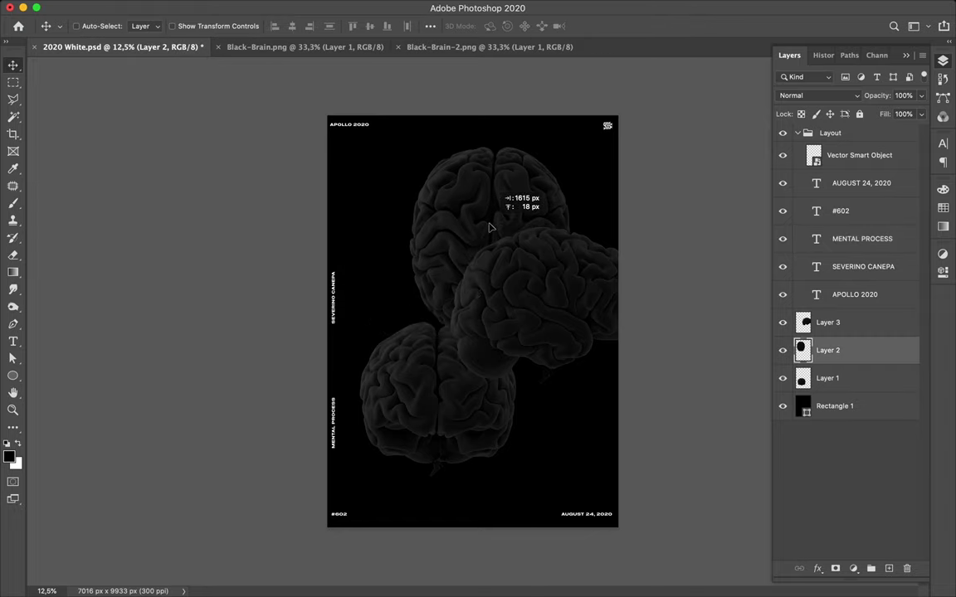
drag(470, 231, 465, 229)
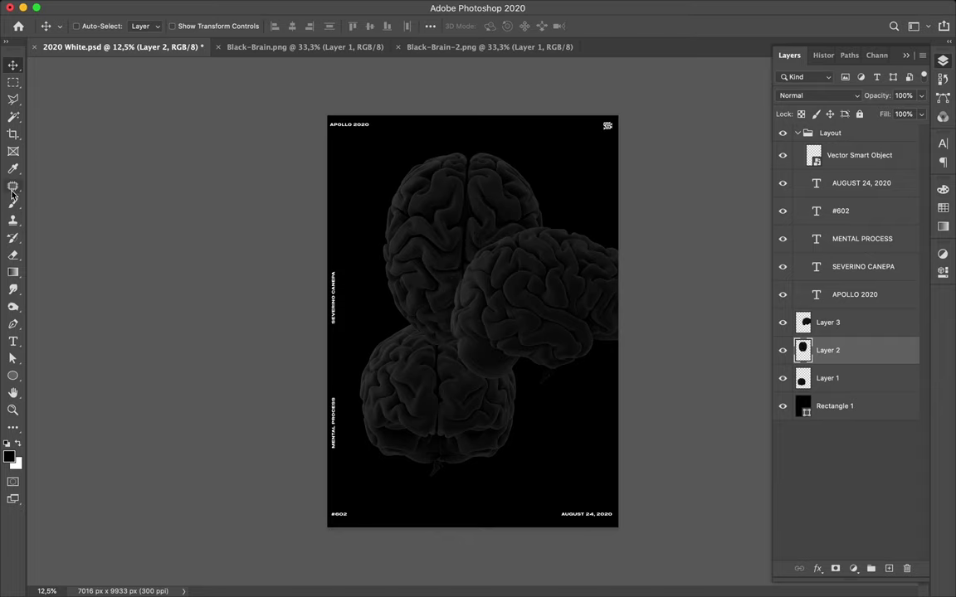
key(u)
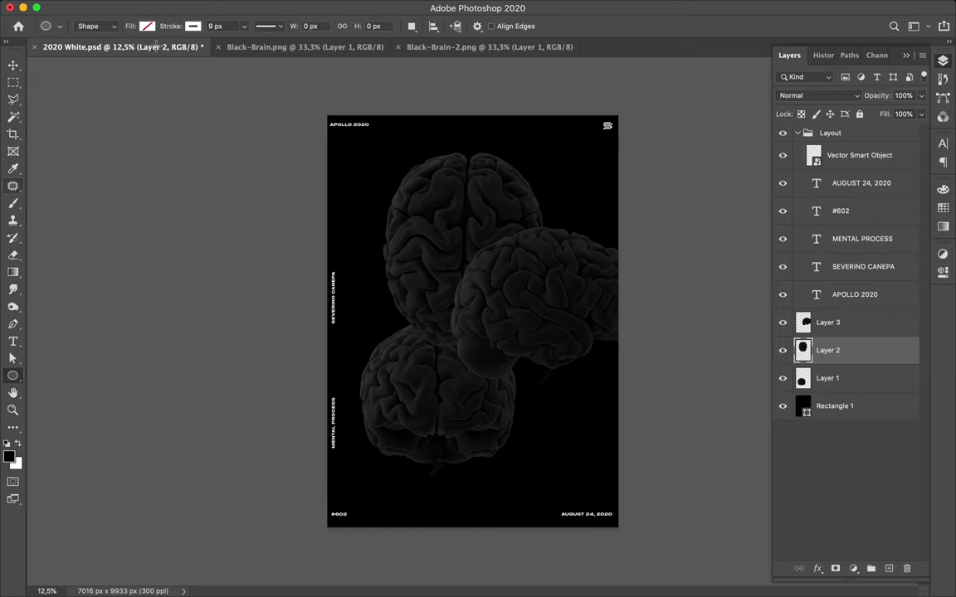
click(113, 27)
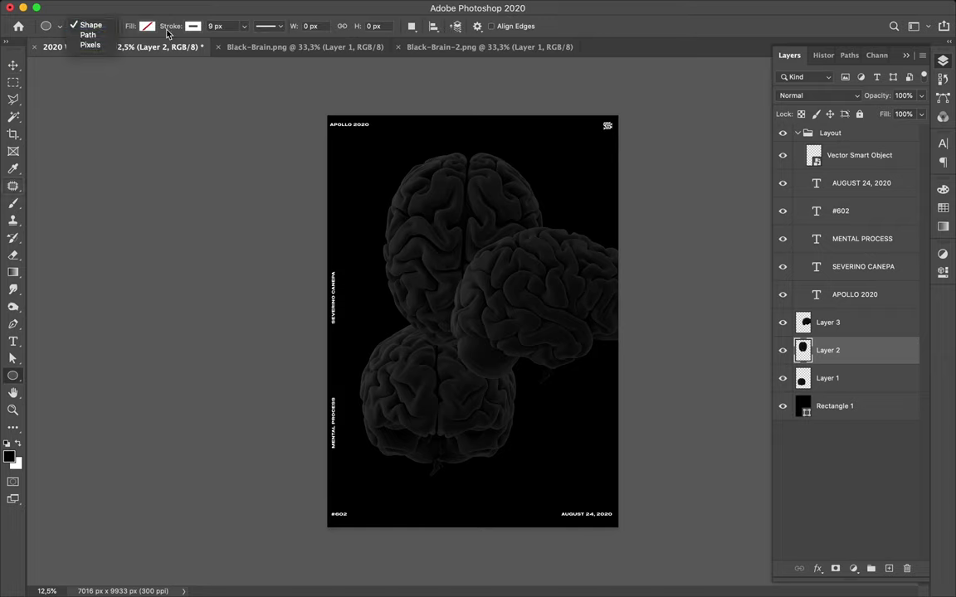
Set the ellipse stroke to none and the fill to the purple-to-teal gradient preset.
click(192, 27)
click(115, 52)
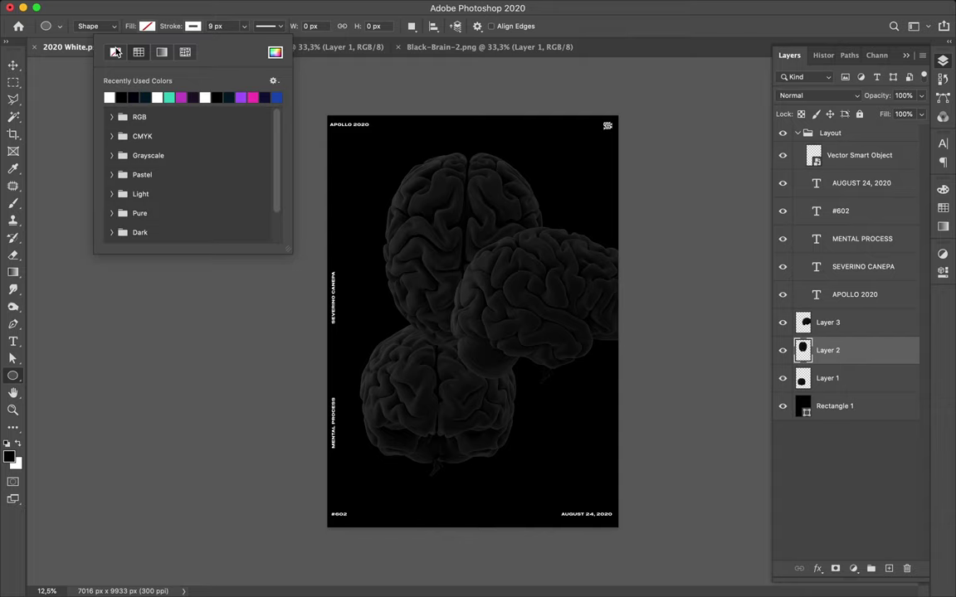
click(147, 27)
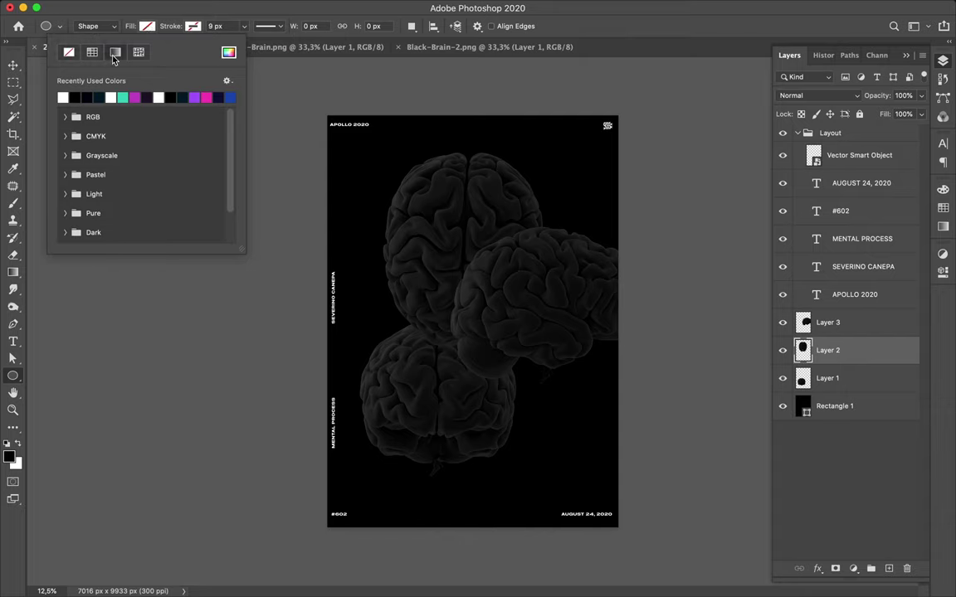
click(115, 53)
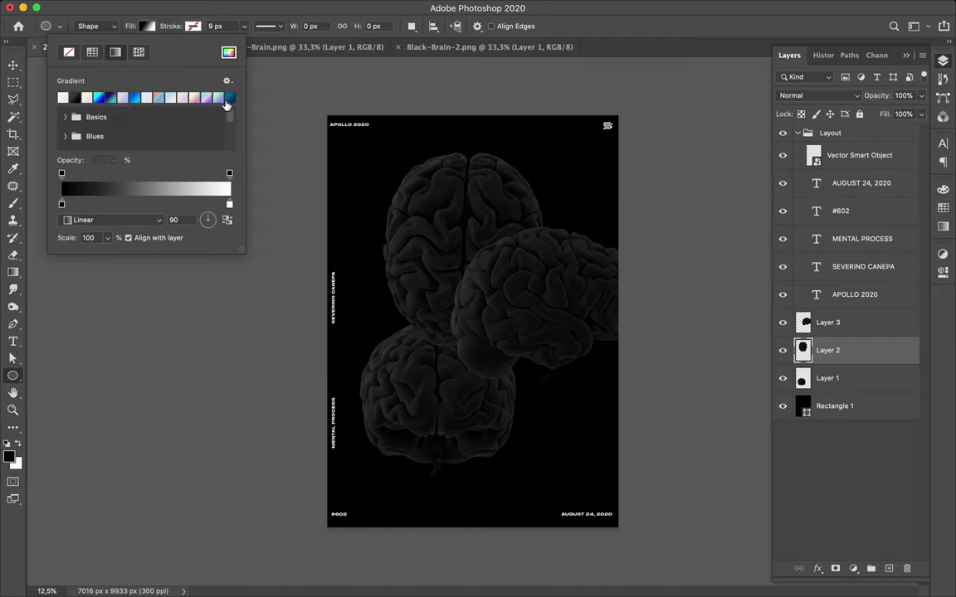
scroll(202, 123, down, 2)
scroll(201, 123, down, 2)
scroll(201, 123, up, 2)
click(111, 98)
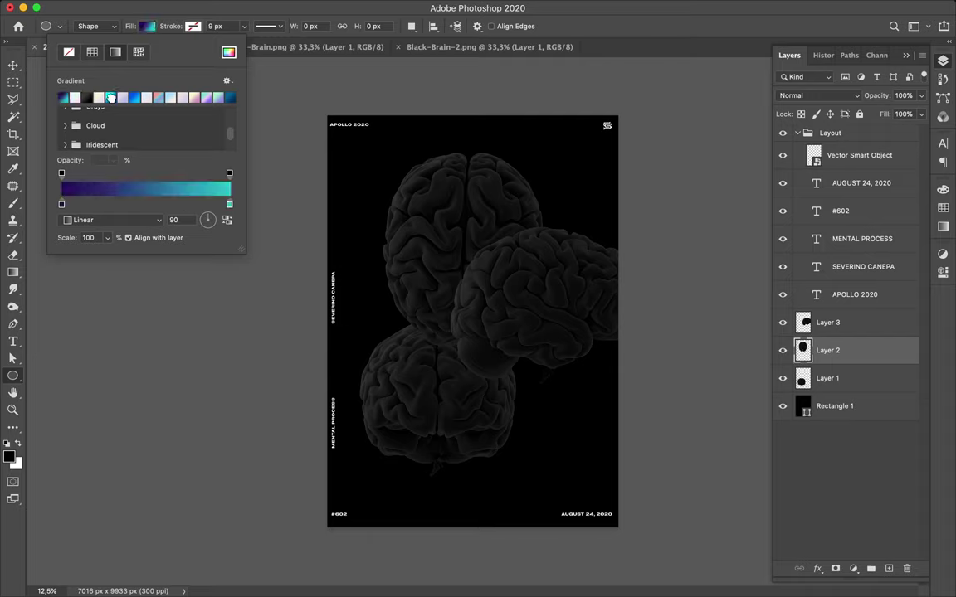
click(444, 241)
Draw the gradient circle and move it up-left over the top brain.
drag(444, 241, 544, 335)
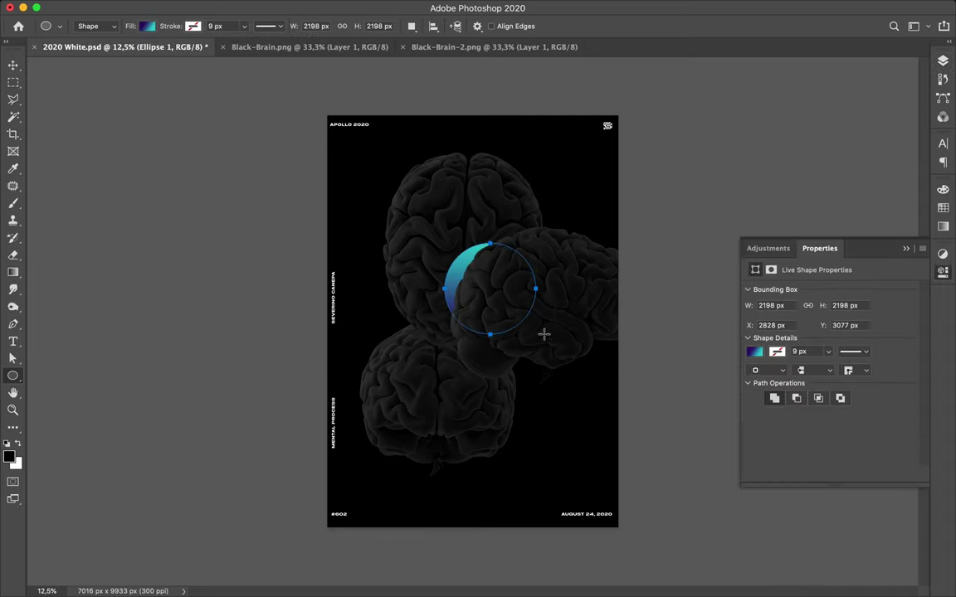
key(v)
drag(464, 270, 384, 227)
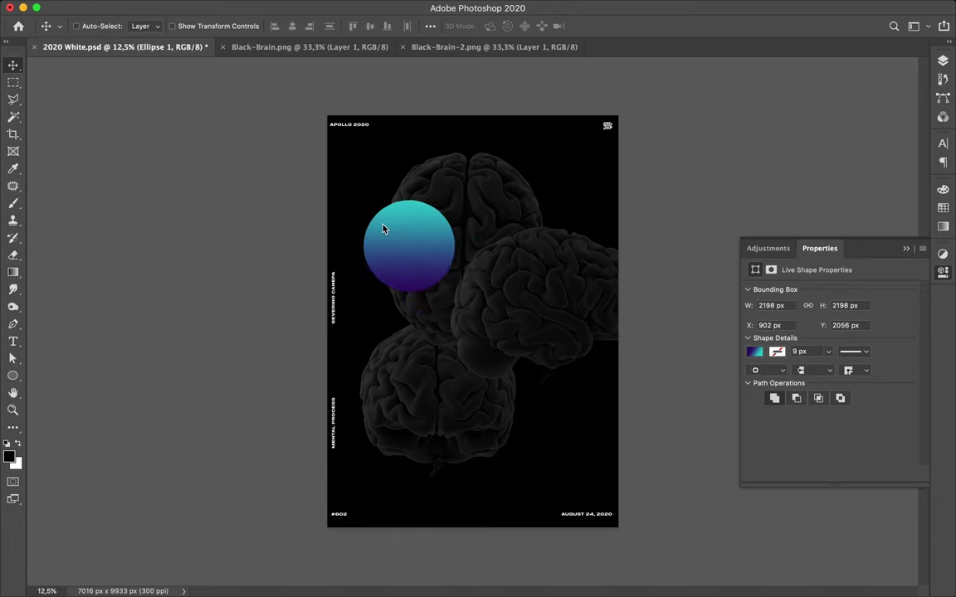
key(a)
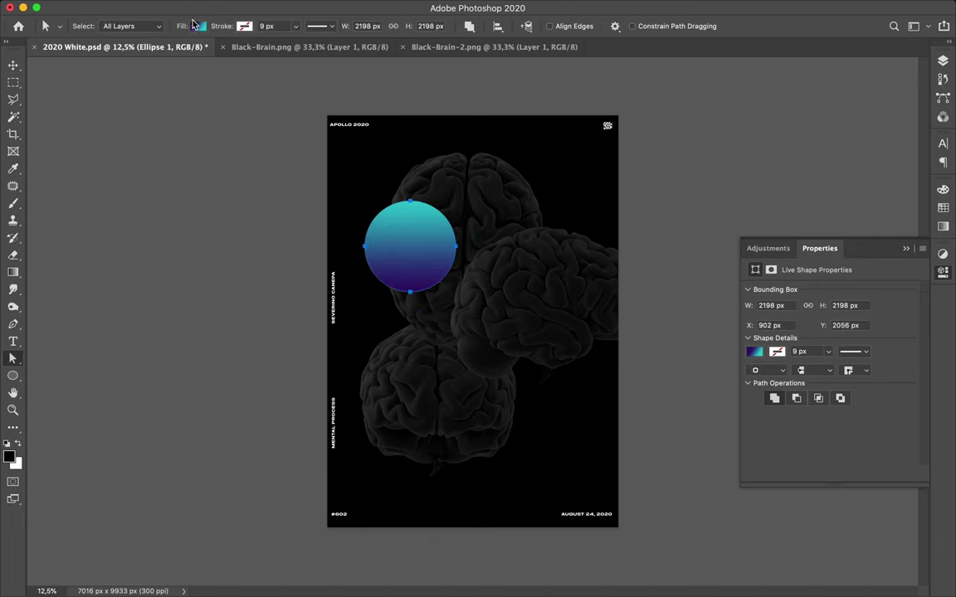
click(196, 26)
Shift the purple gradient stop's hue slightly toward magenta.
double_click(114, 204)
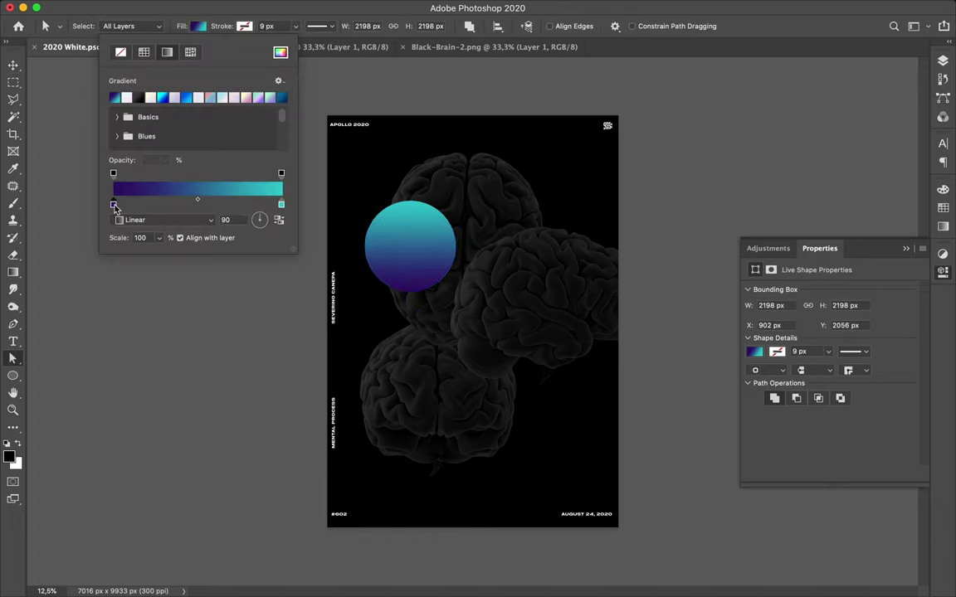
click(778, 369)
drag(777, 368, 778, 363)
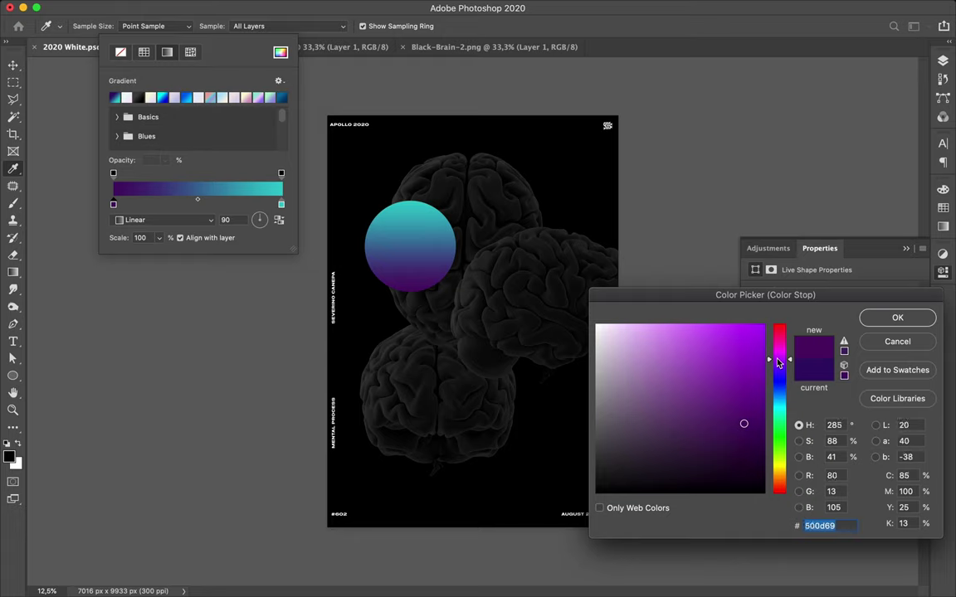
mouse_move(779, 363)
mouse_down()
mouse_move(778, 346)
mouse_move(781, 362)
mouse_up()
click(895, 319)
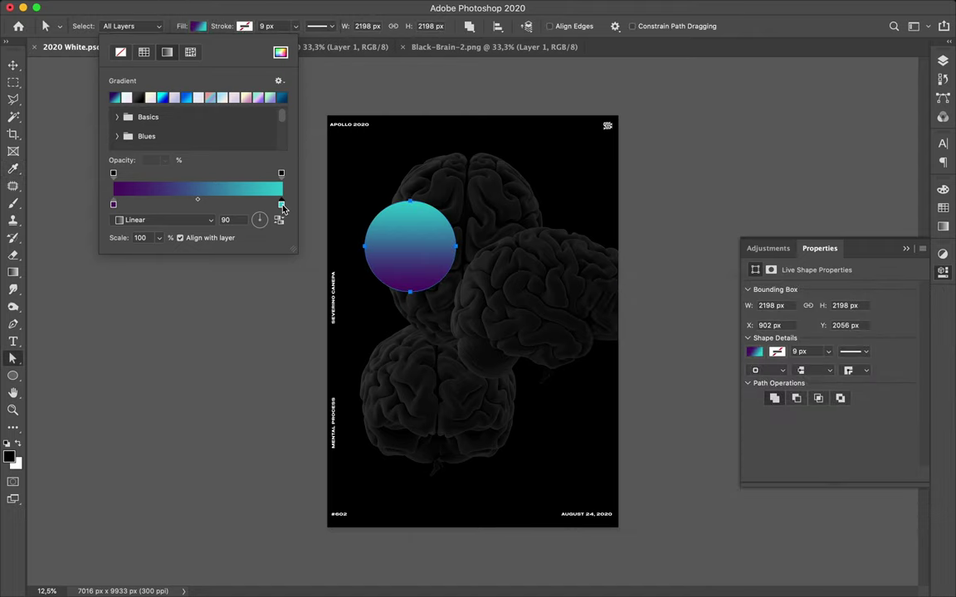
Change the top gradient stop to a softer sky blue, #30a3cd.
double_click(281, 204)
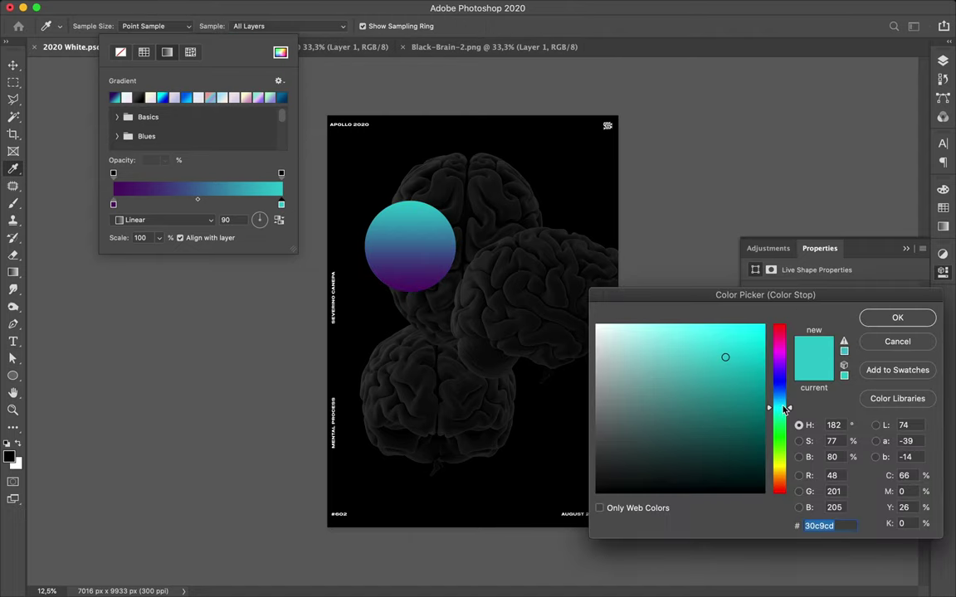
drag(785, 409, 783, 399)
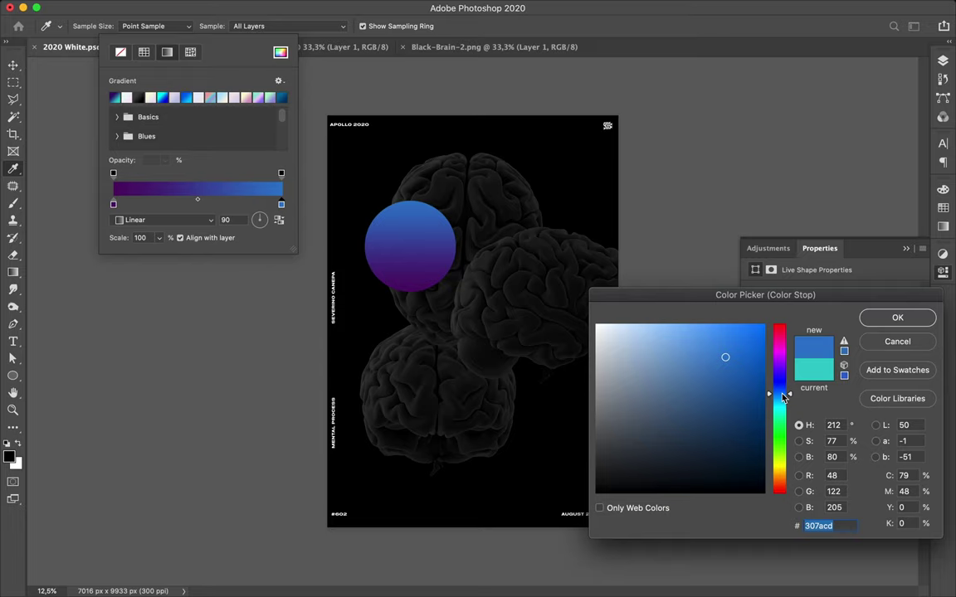
drag(784, 399, 785, 405)
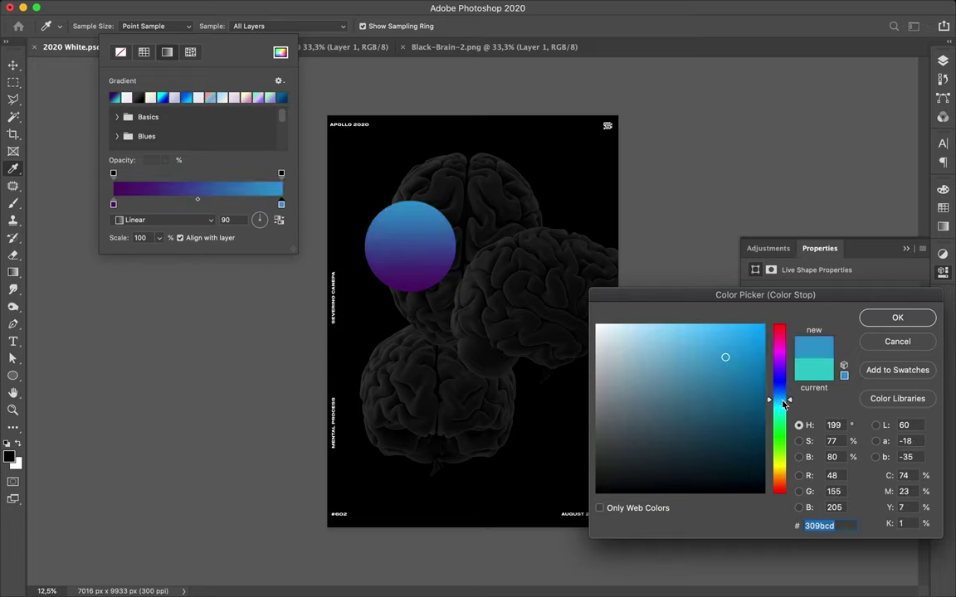
drag(785, 404, 785, 402)
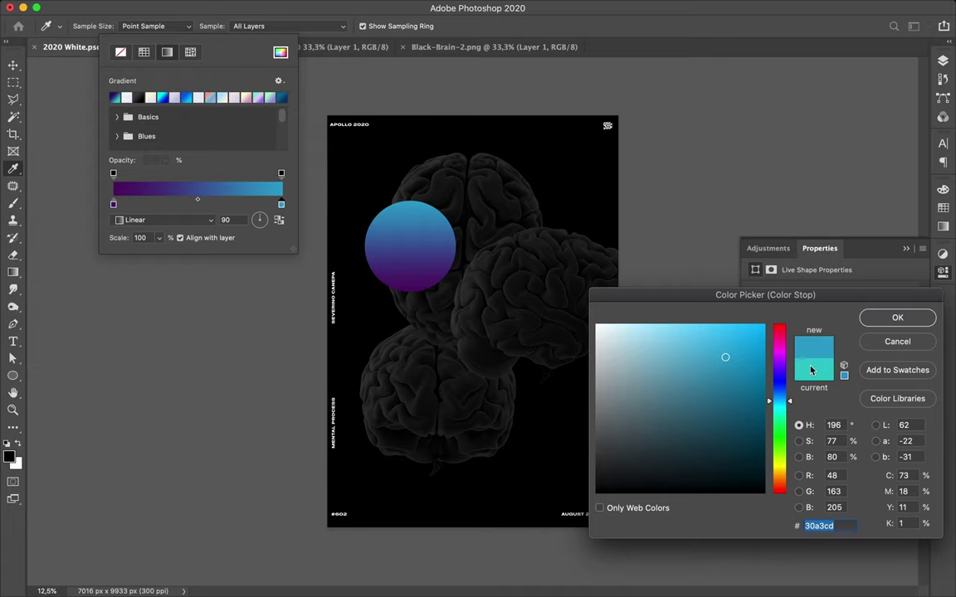
click(890, 319)
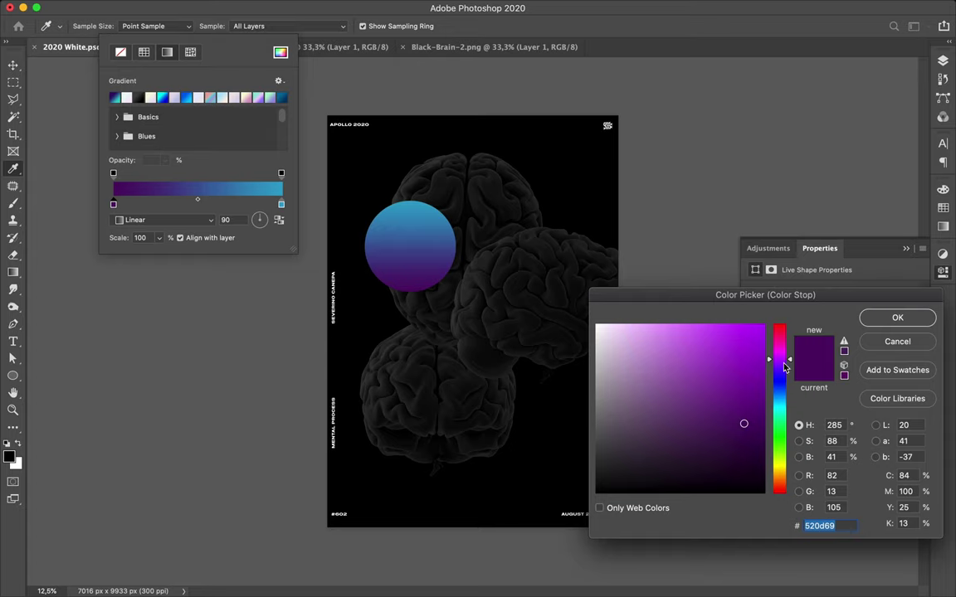
Try several hues for the bottom gradient stop, then set it to deep navy #0d0f69.
drag(788, 362, 790, 350)
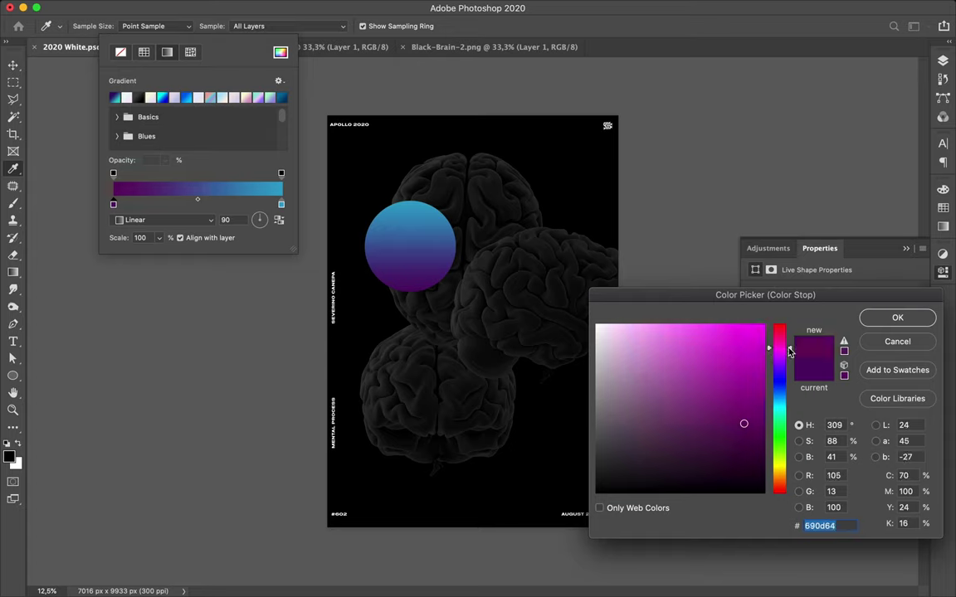
drag(790, 349, 790, 339)
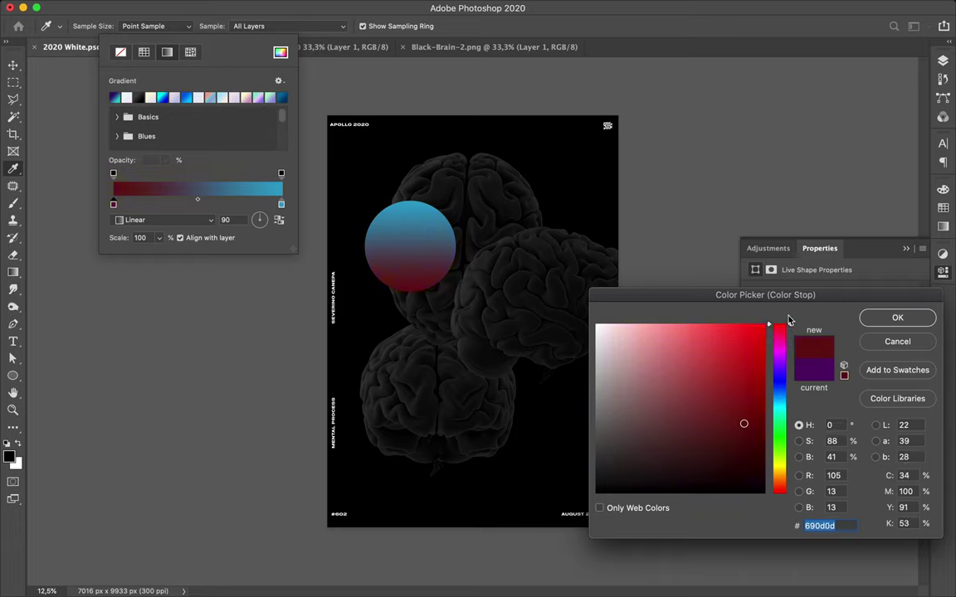
drag(789, 326, 787, 404)
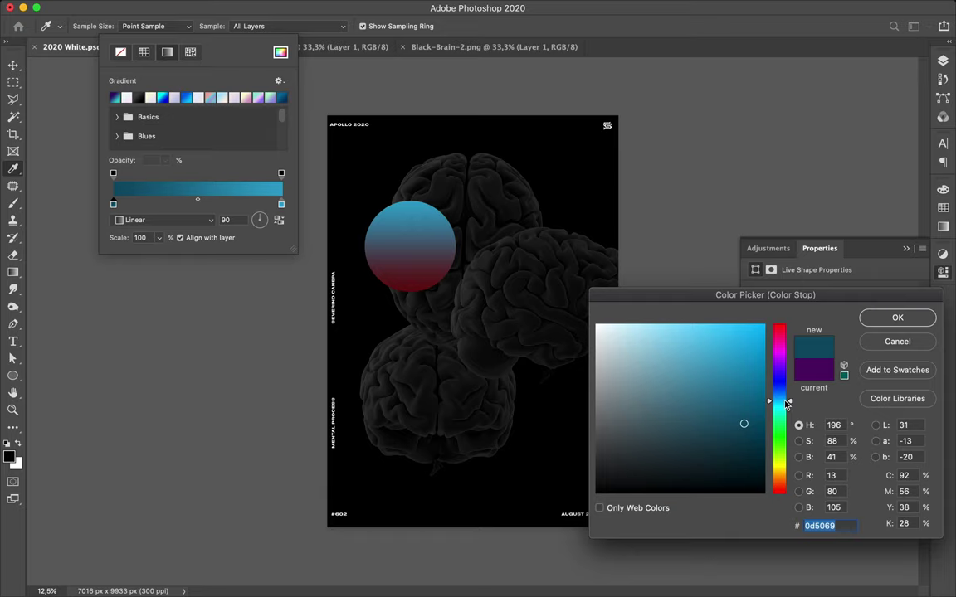
drag(787, 404, 789, 433)
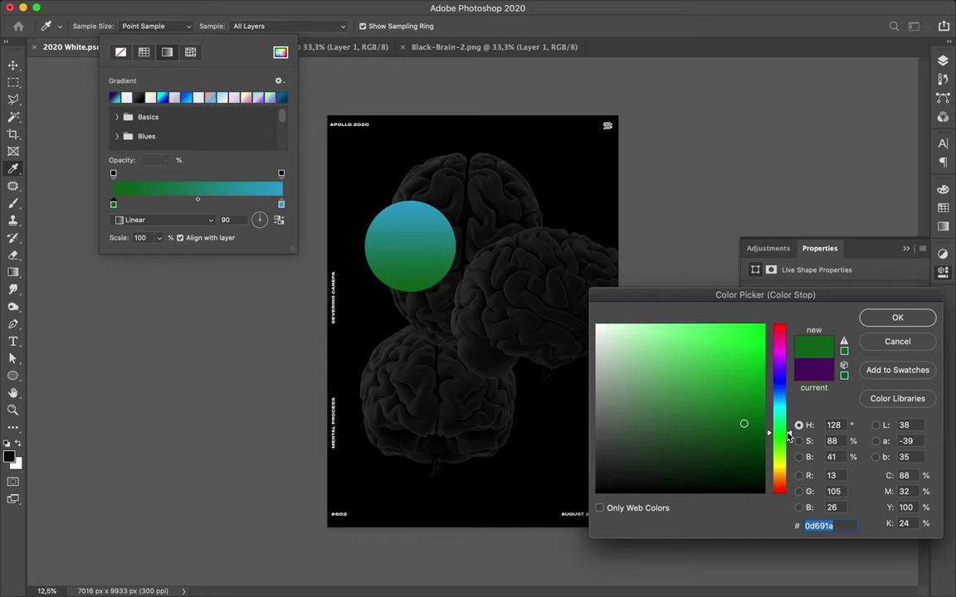
drag(790, 435, 790, 473)
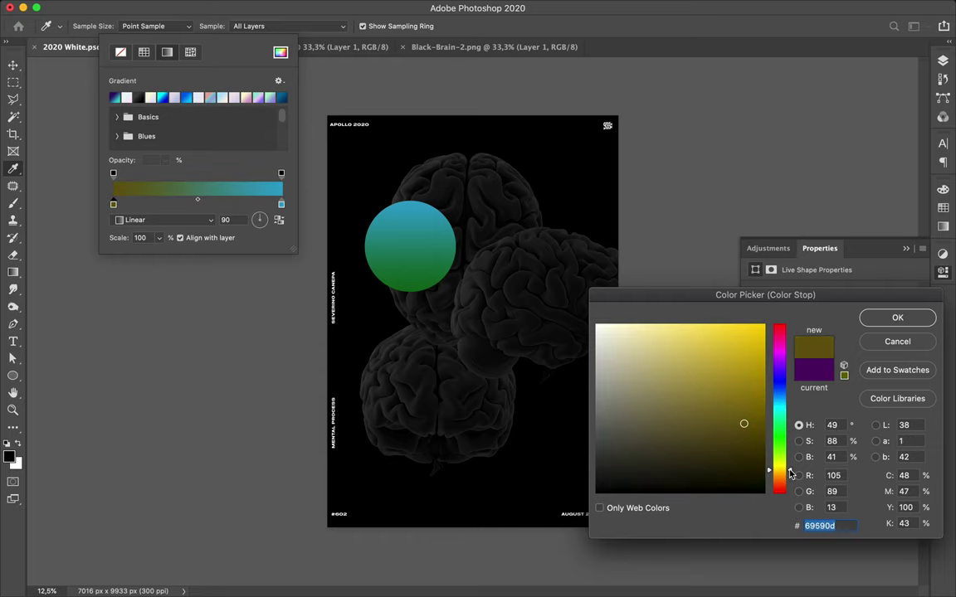
drag(790, 473, 792, 496)
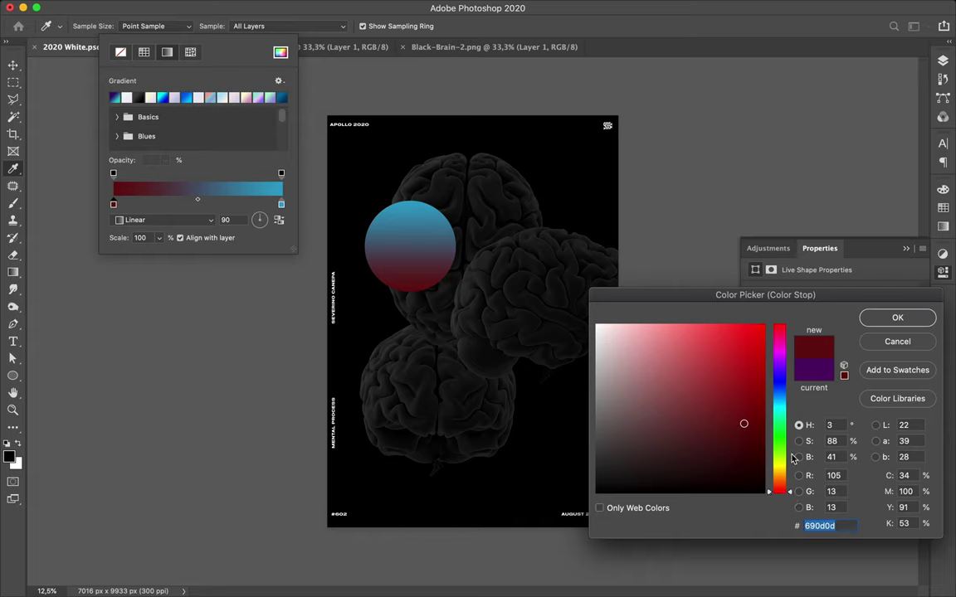
drag(792, 496, 790, 383)
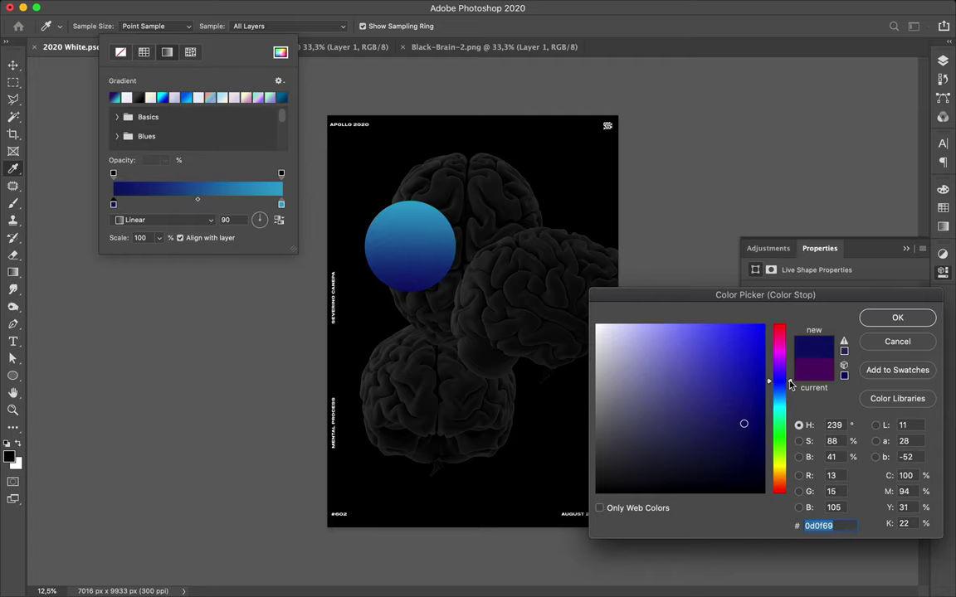
click(896, 318)
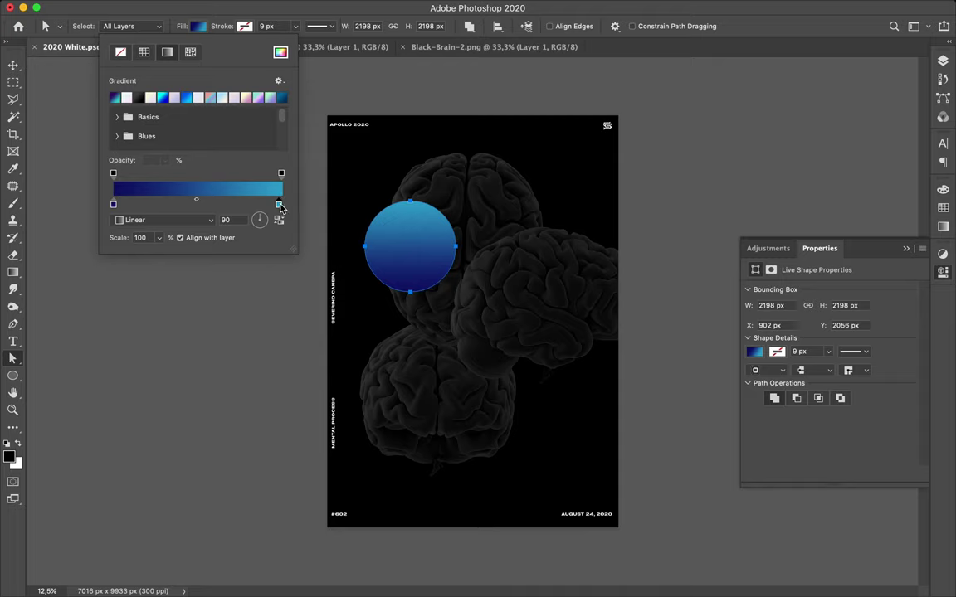
Move the top stop to the gradient's end and set it to bright cyan #1fcde7.
drag(278, 208, 287, 208)
double_click(280, 205)
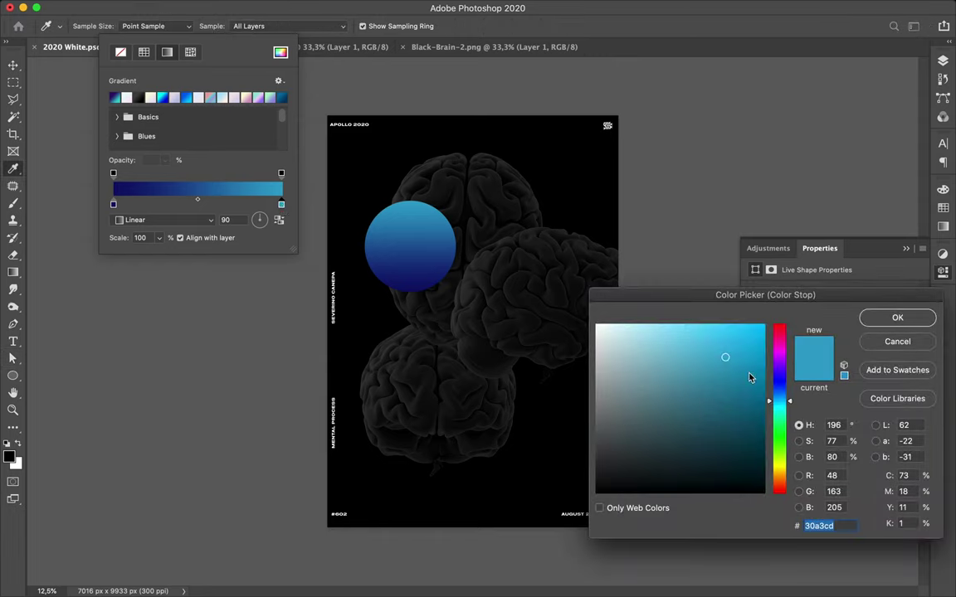
drag(725, 357, 742, 341)
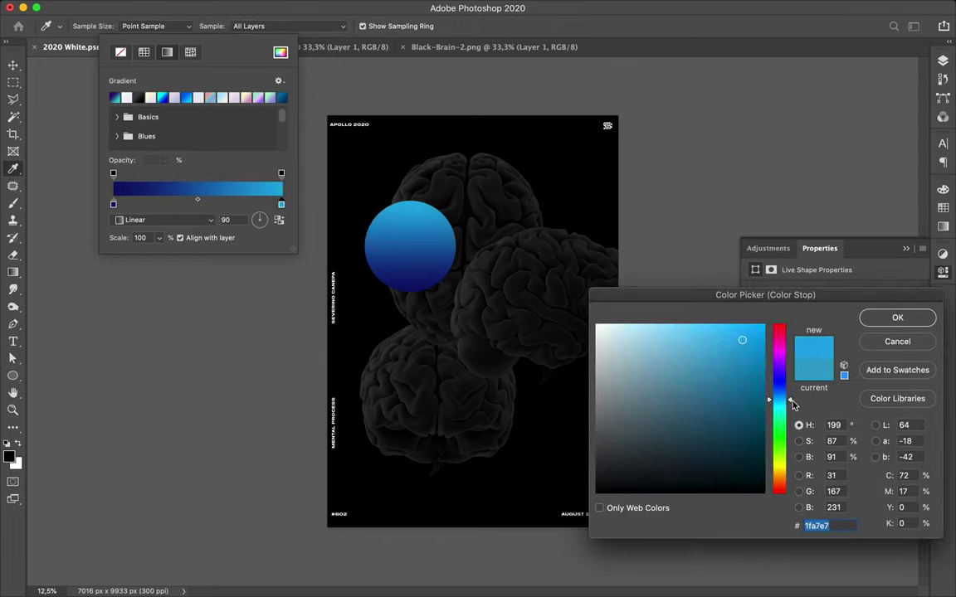
drag(793, 404, 792, 408)
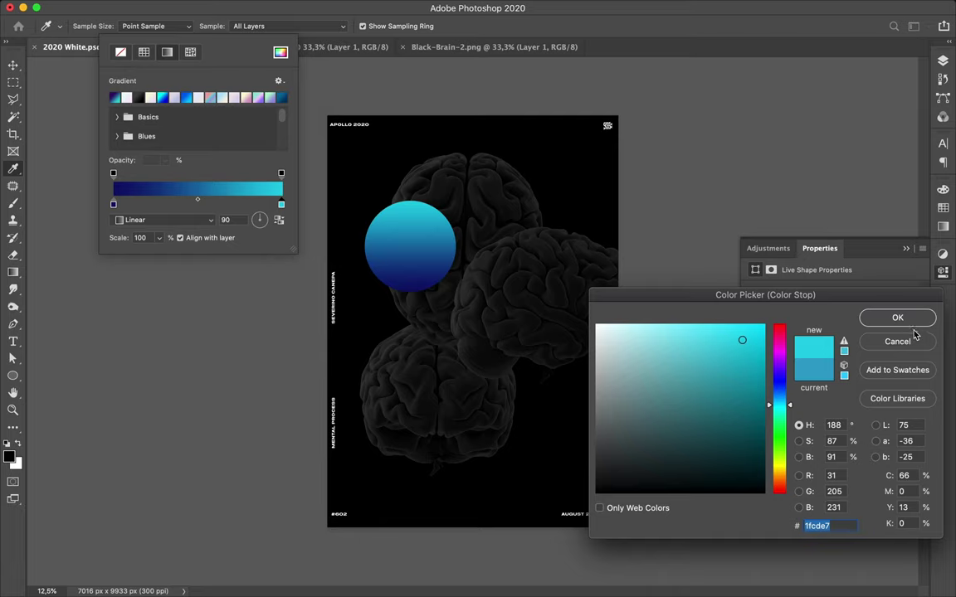
key(Return)
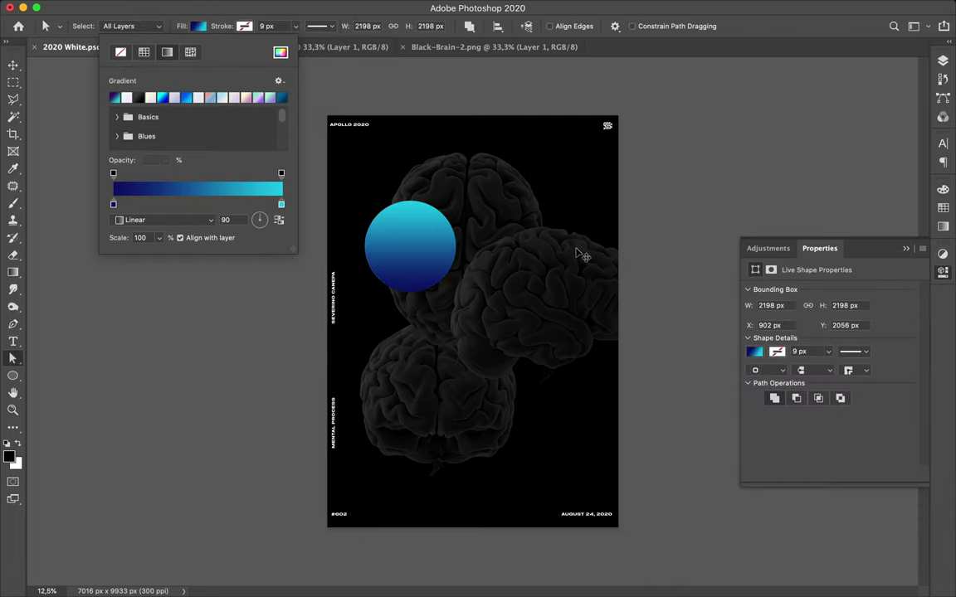
key(v)
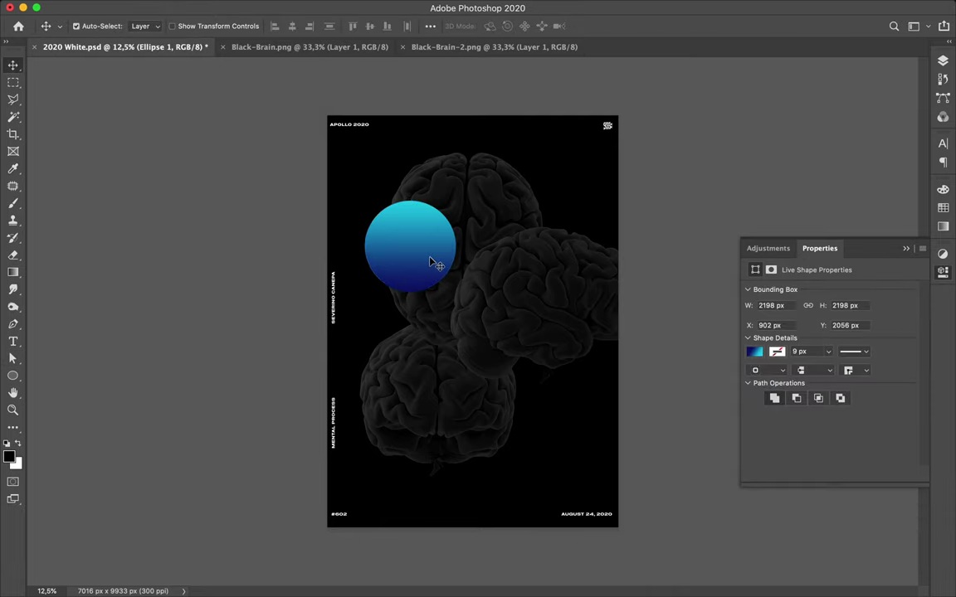
Select the three brain layers and Alt-drag to duplicate them above the originals.
click(515, 294)
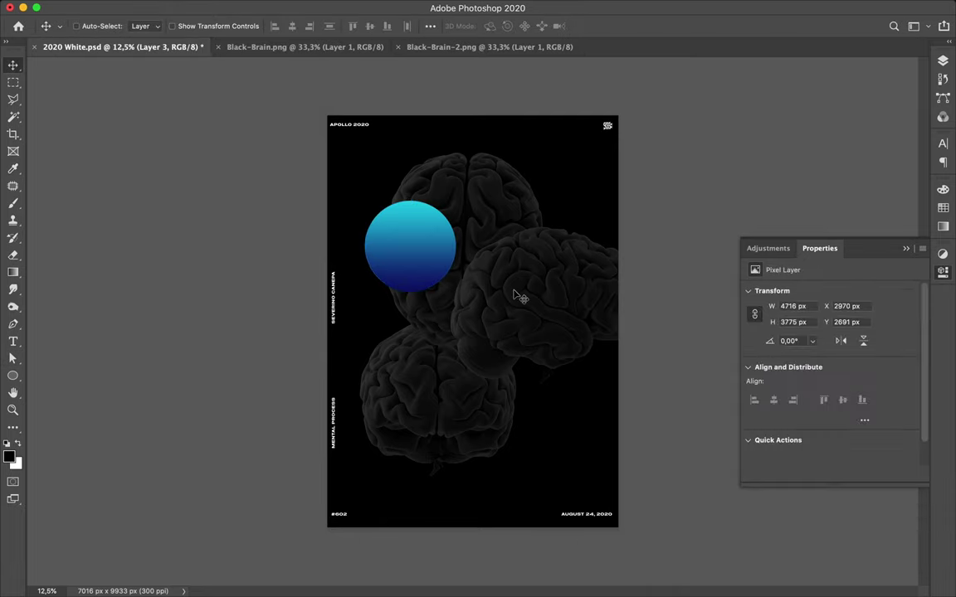
shift+click(446, 410)
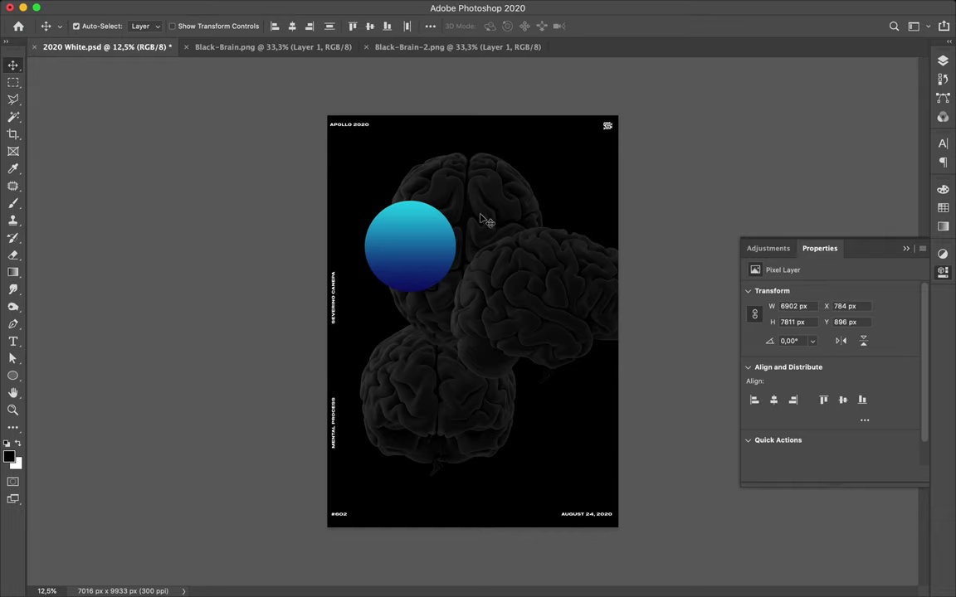
key(super+t)
key(Escape)
click(943, 63)
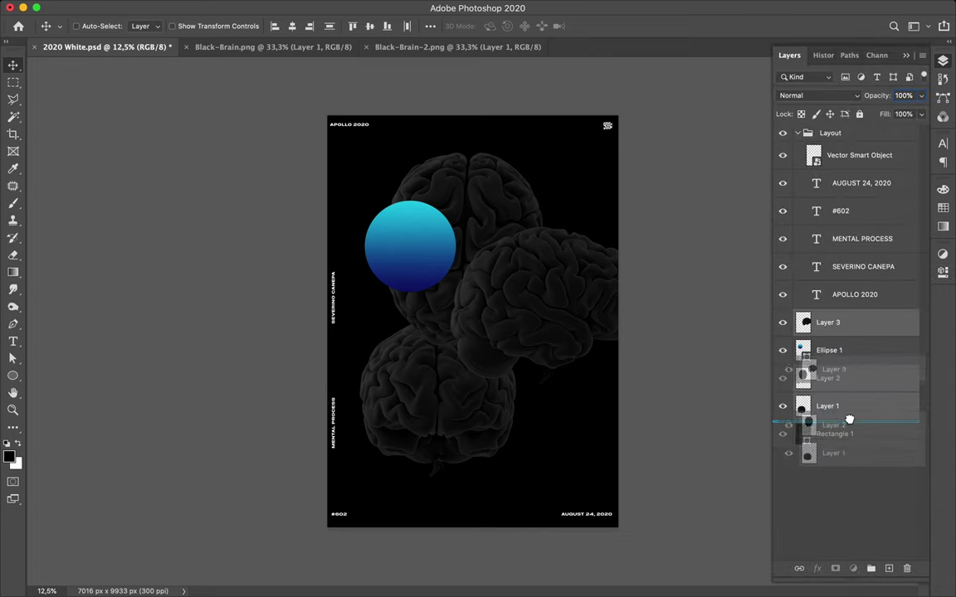
drag(843, 377, 846, 420)
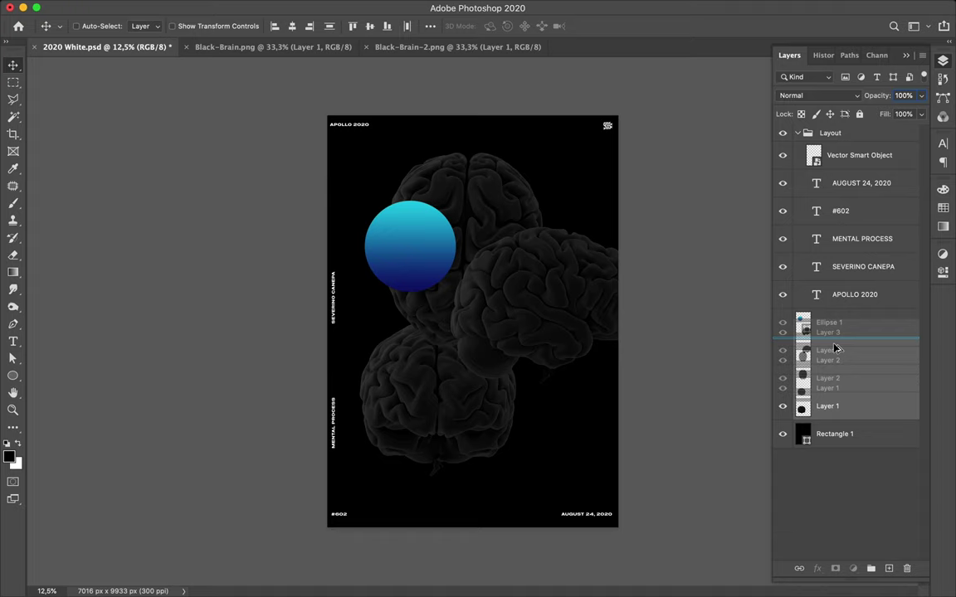
drag(838, 359, 835, 349)
Group the original brain layers as 'Brain Untouched' and select the three copies.
click(838, 445)
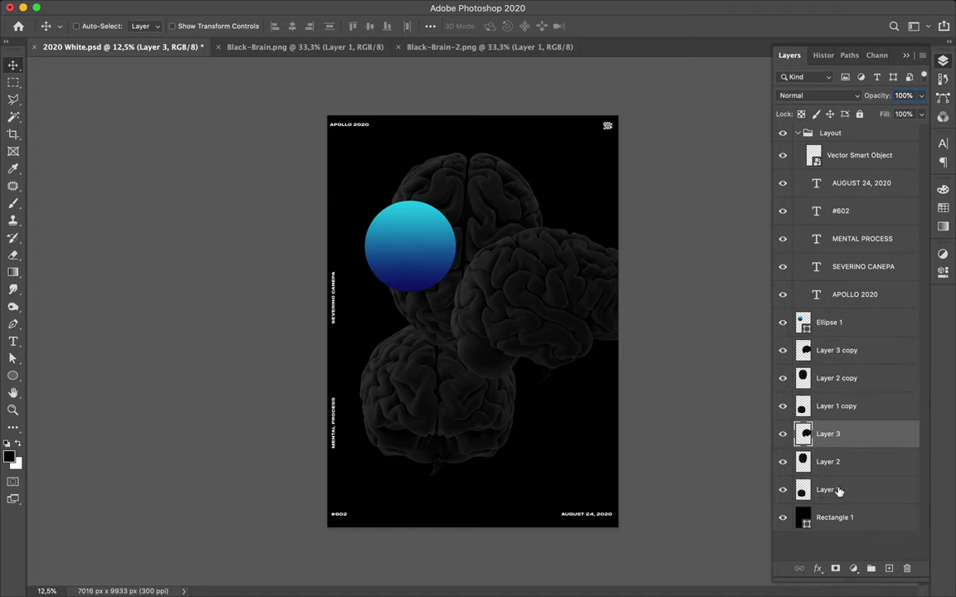
shift+click(838, 492)
click(870, 568)
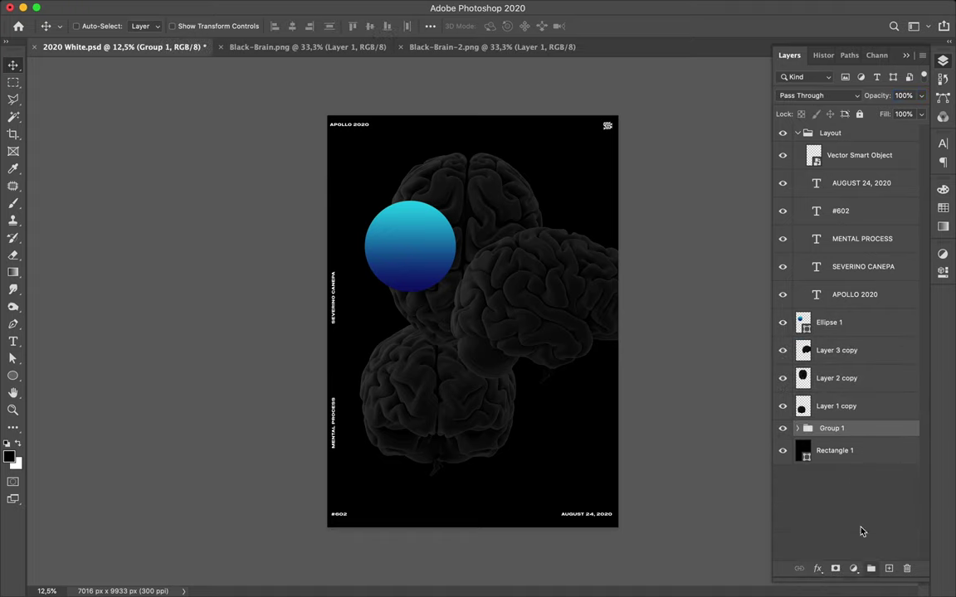
double_click(830, 429)
text(d)
key(Return)
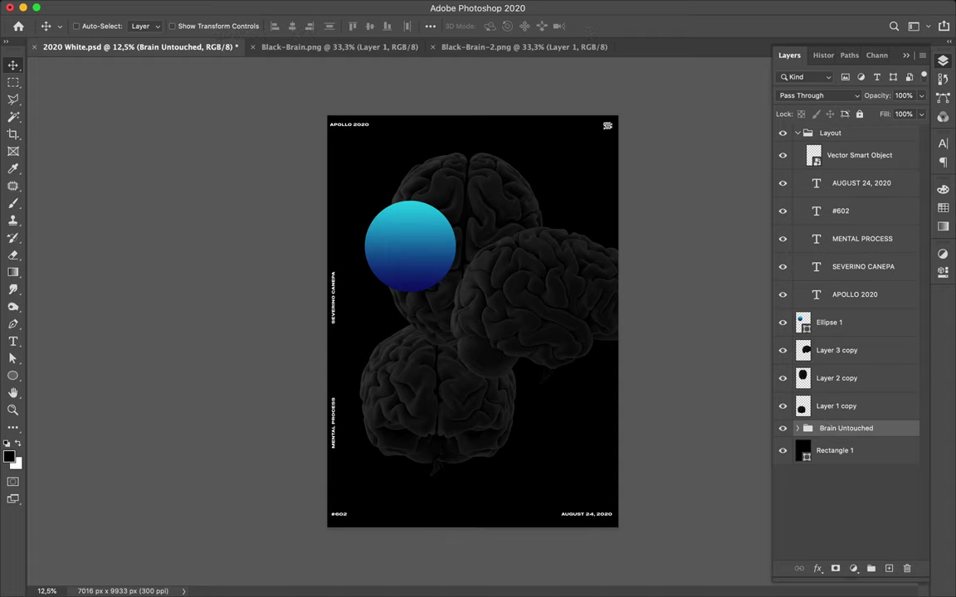
click(824, 407)
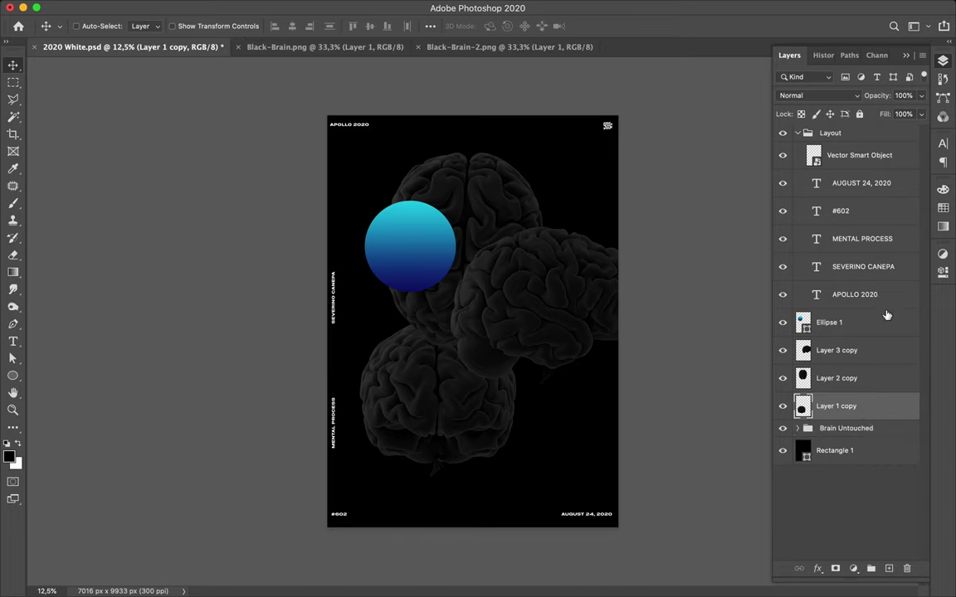
shift+click(850, 365)
Shrink the brain copies to about 57% and hide the Brain Untouched group.
key(ctrl+t)
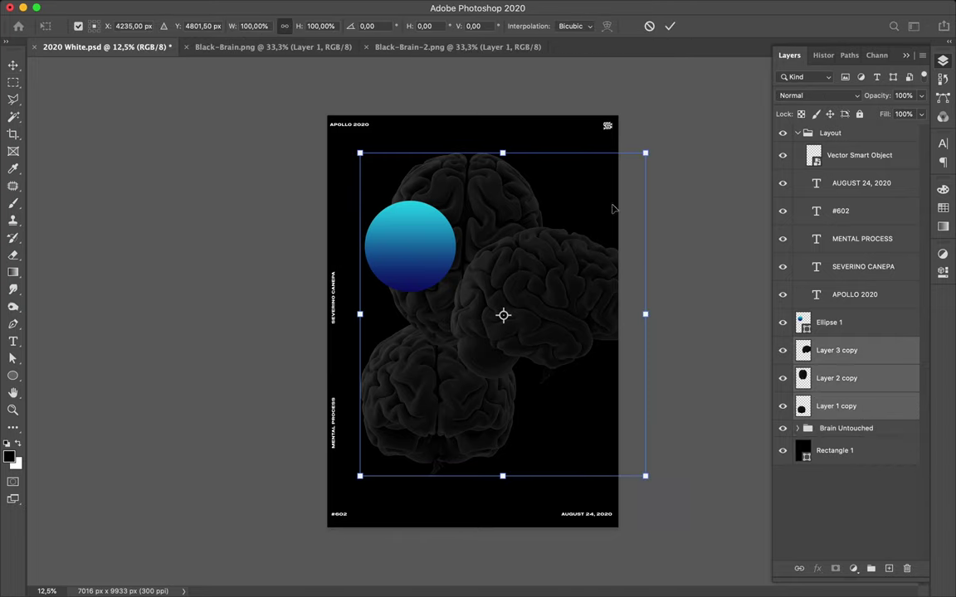
mouse_move(643, 315)
mouse_down()
mouse_move(499, 313)
mouse_move(524, 316)
mouse_up()
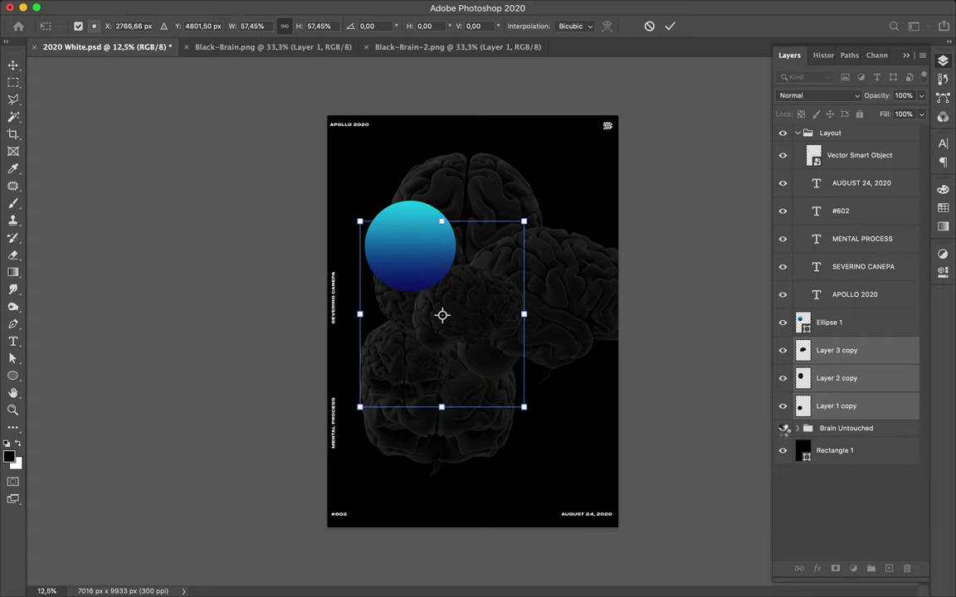
click(782, 429)
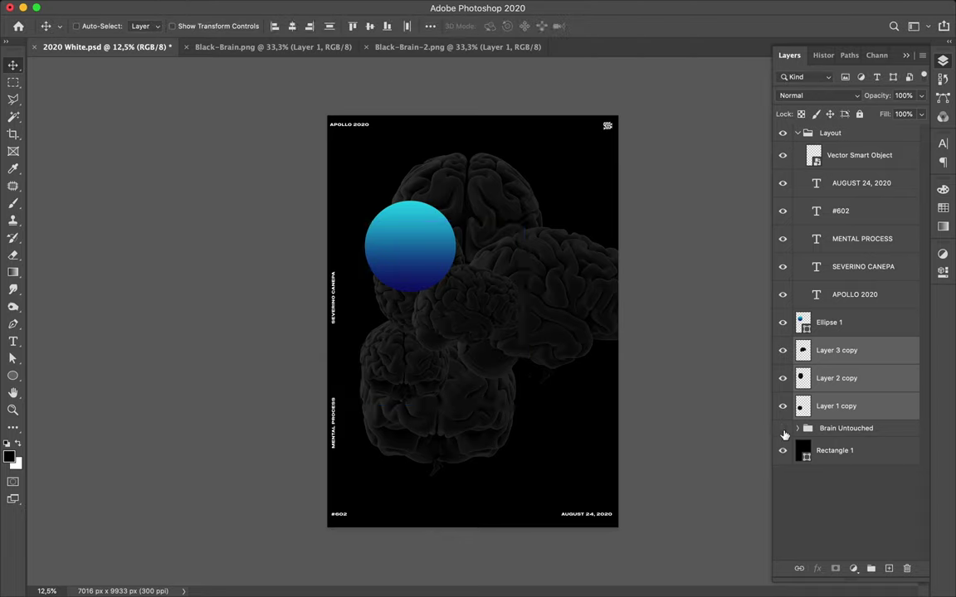
drag(454, 316, 527, 362)
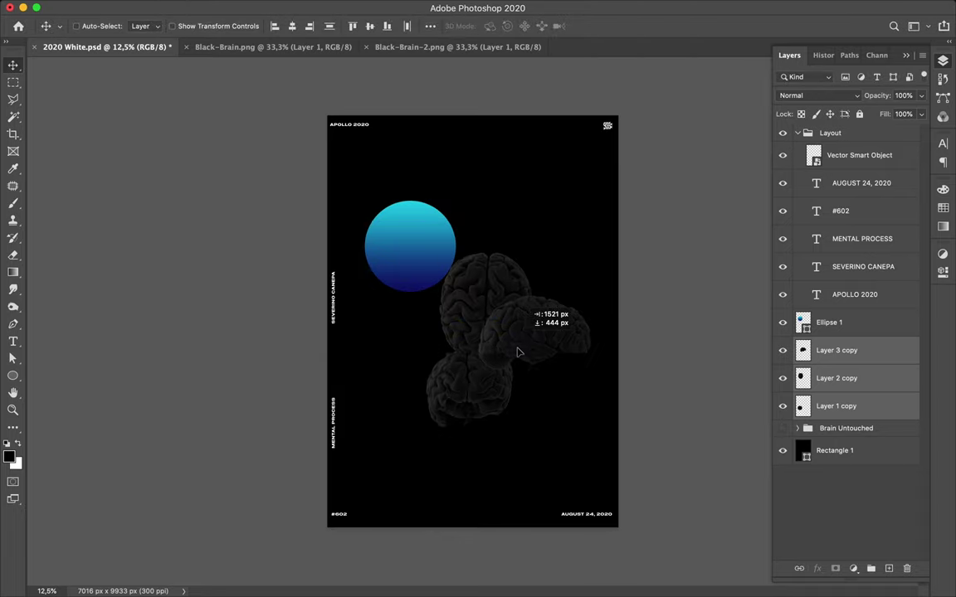
drag(528, 362, 529, 223)
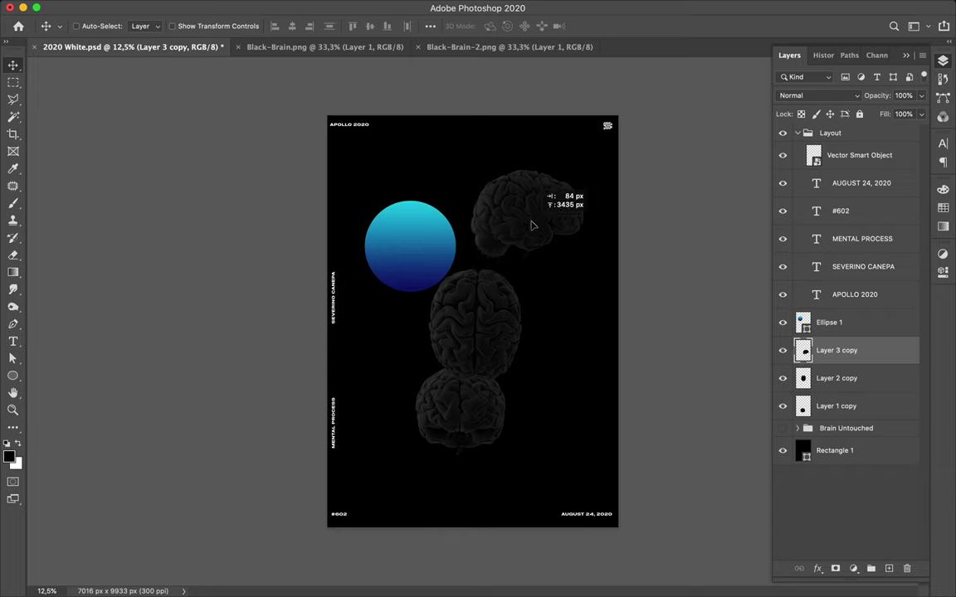
Reposition the bottom, middle and top brains, undoing an accidental duplicate.
super+click(465, 411)
drag(467, 415, 416, 445)
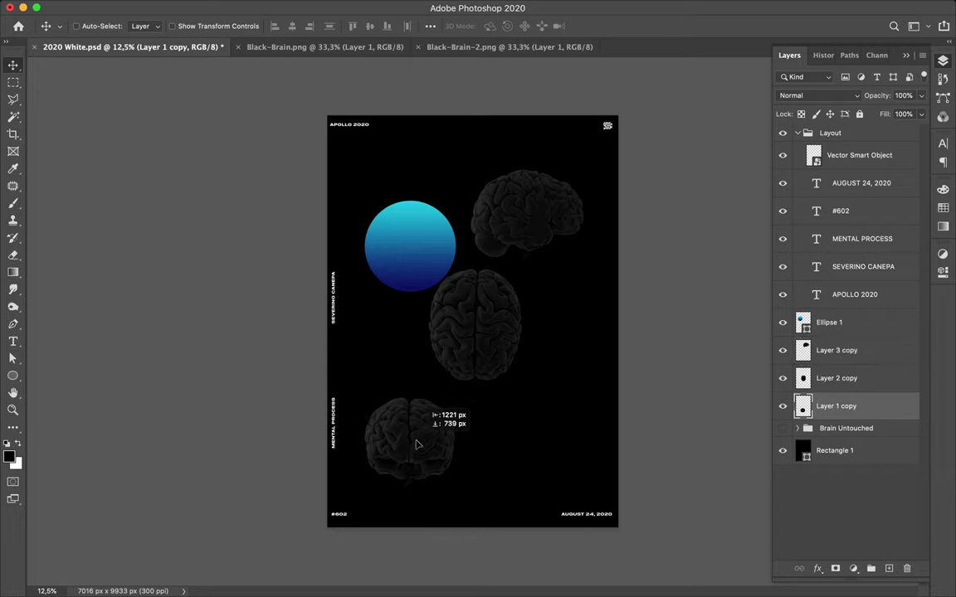
super+click(473, 347)
drag(473, 347, 530, 353)
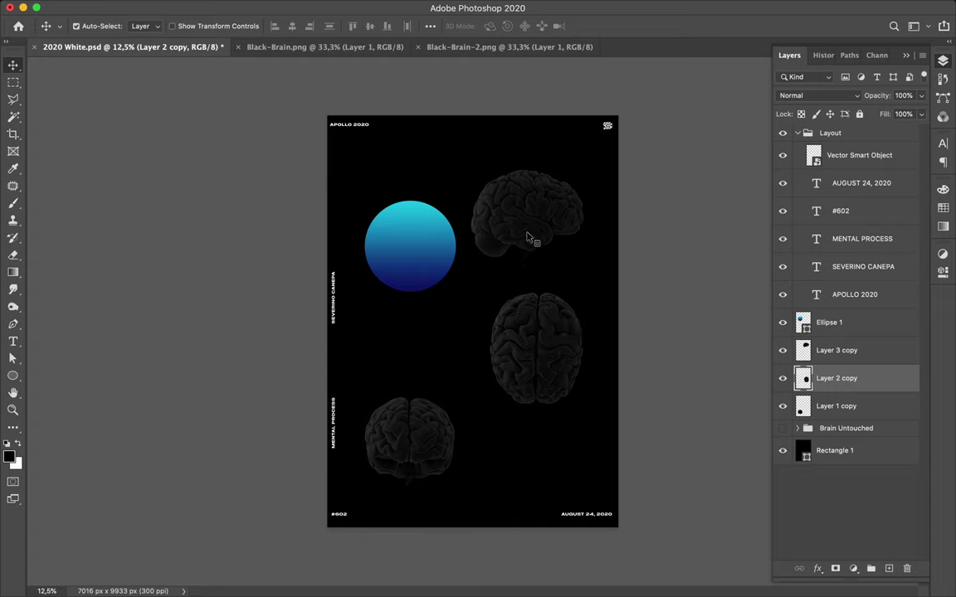
super+click(531, 216)
drag(537, 215, 443, 359)
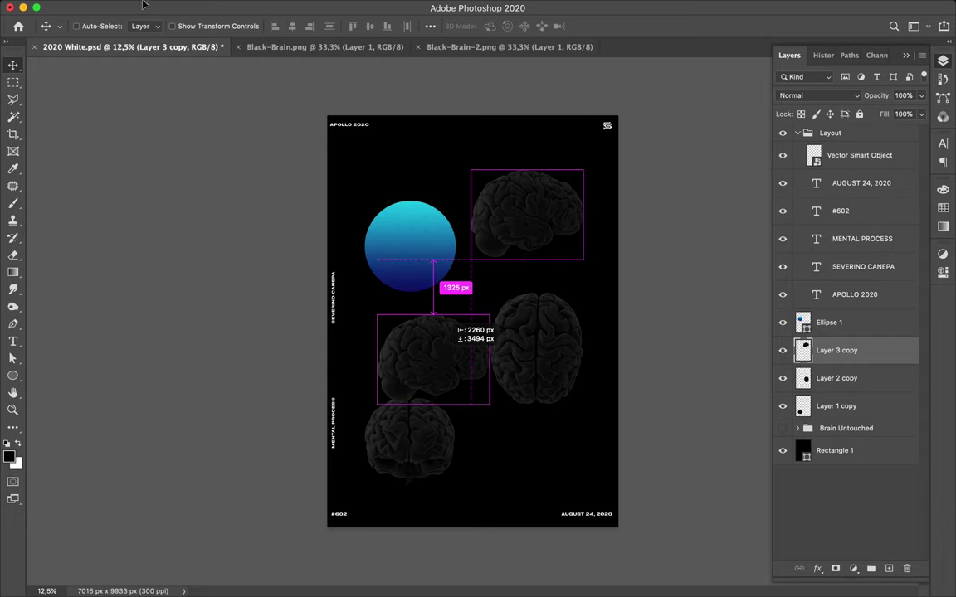
drag(443, 360, 433, 360)
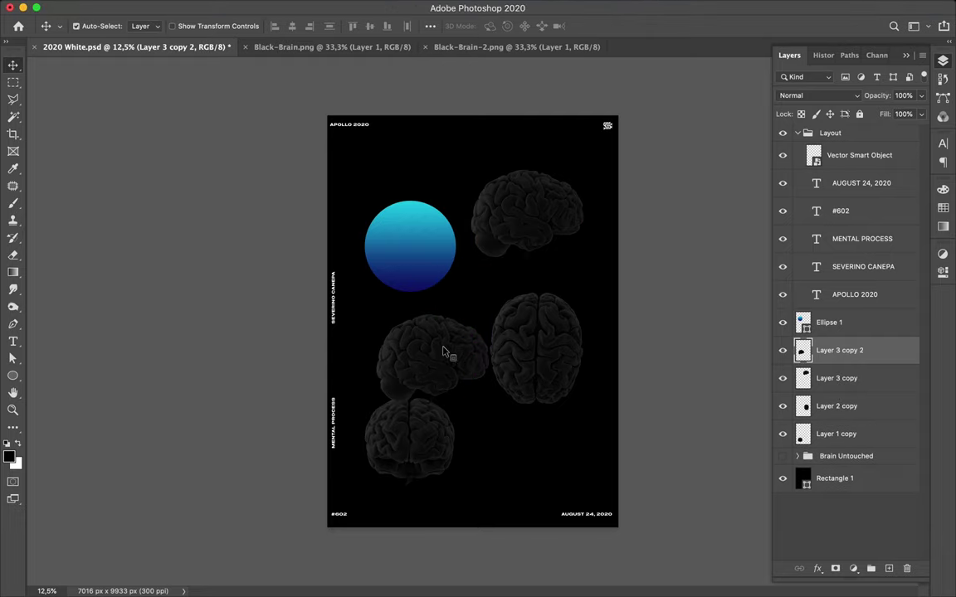
key(ctrl+z)
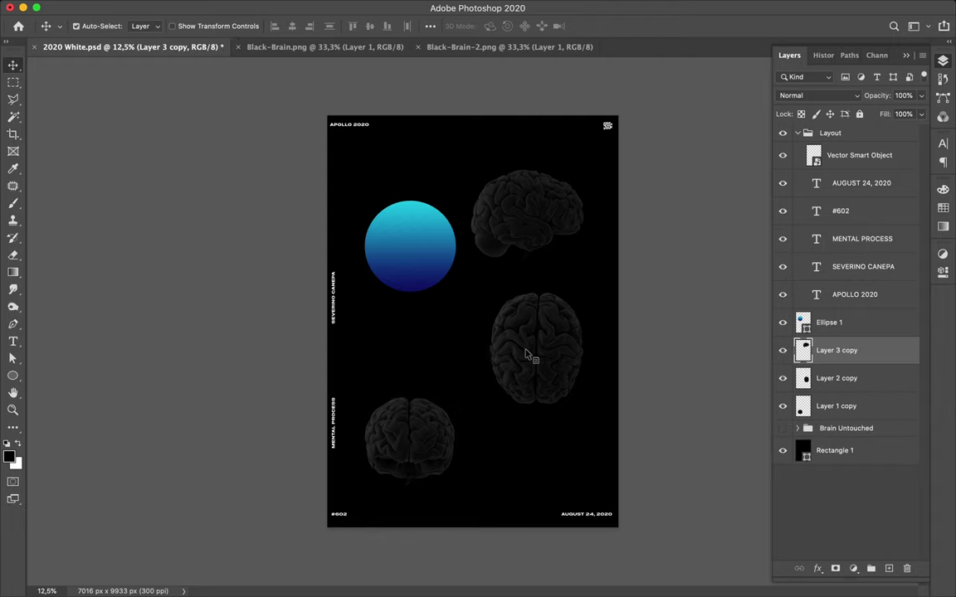
click(526, 353)
drag(526, 350, 521, 337)
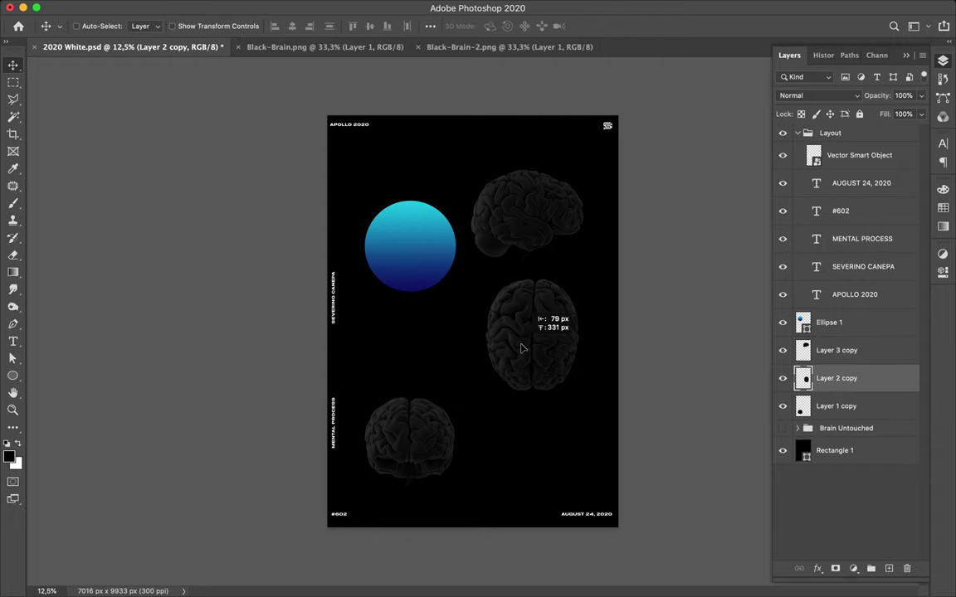
Stack Ellipse 1 beneath the brain layers and move the circle up-right.
click(412, 262)
drag(413, 263, 490, 262)
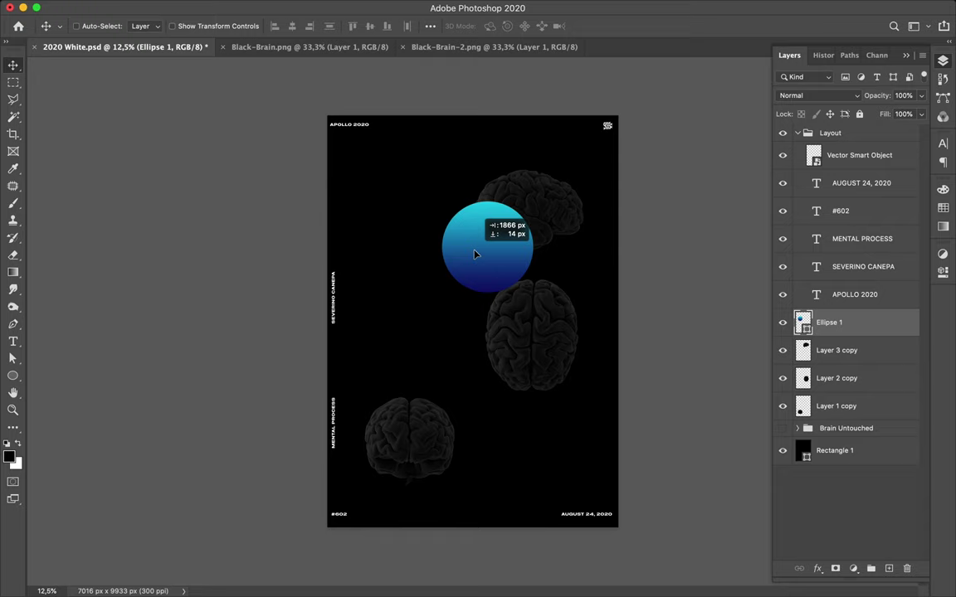
drag(863, 335, 863, 414)
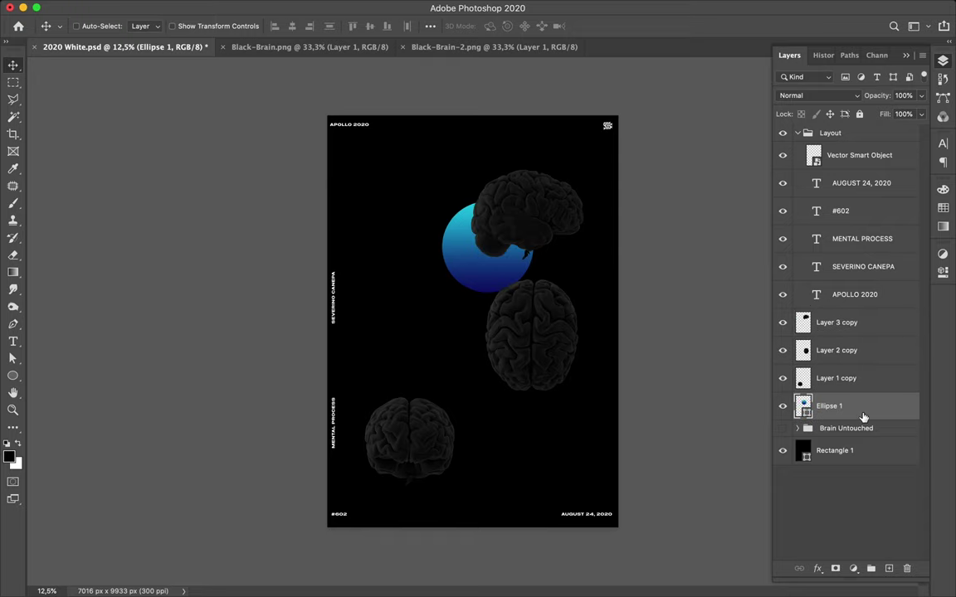
drag(486, 286, 483, 267)
Move a brain to the top left and stack Layer 2 copy beneath the circle.
mouse_move(514, 357)
mouse_down()
mouse_move(395, 221)
mouse_move(433, 246)
mouse_up()
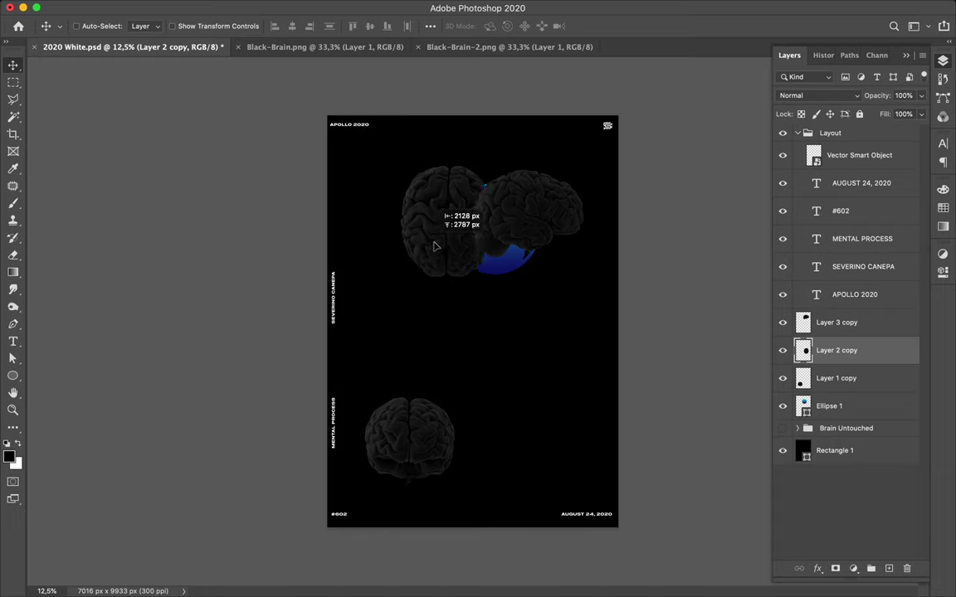
drag(433, 245, 440, 250)
drag(863, 352, 864, 422)
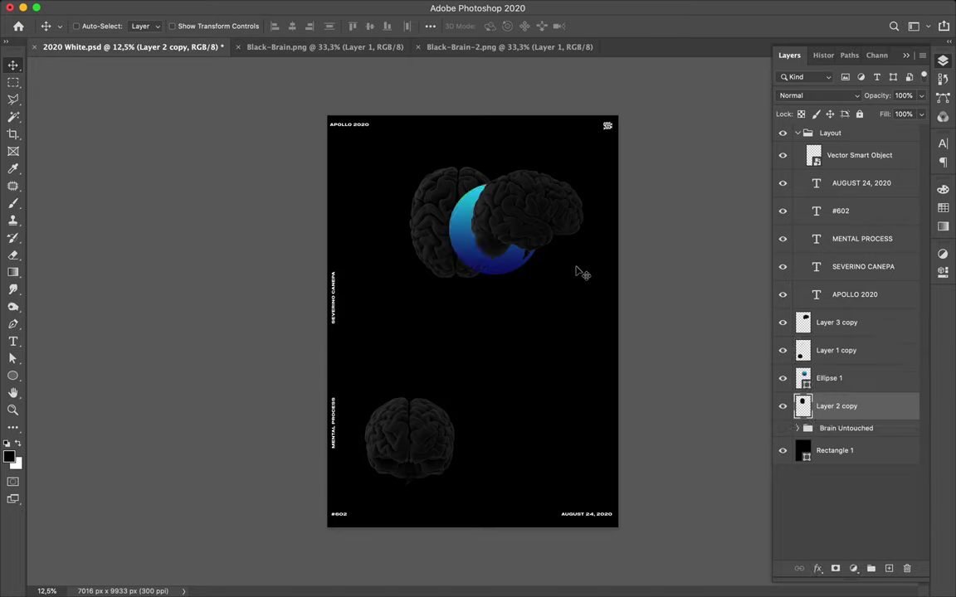
click(465, 247)
click(432, 218)
drag(432, 218, 431, 247)
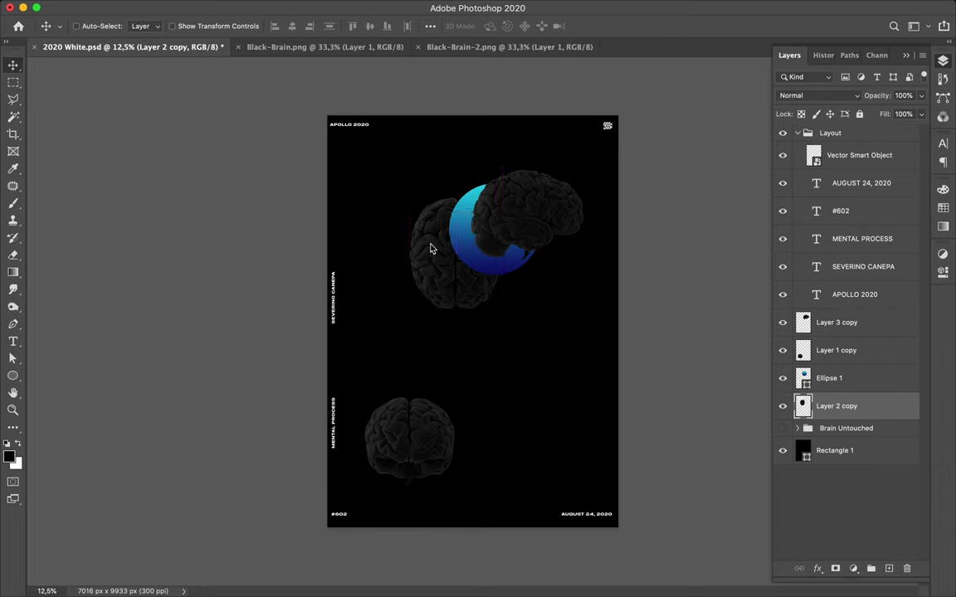
click(468, 248)
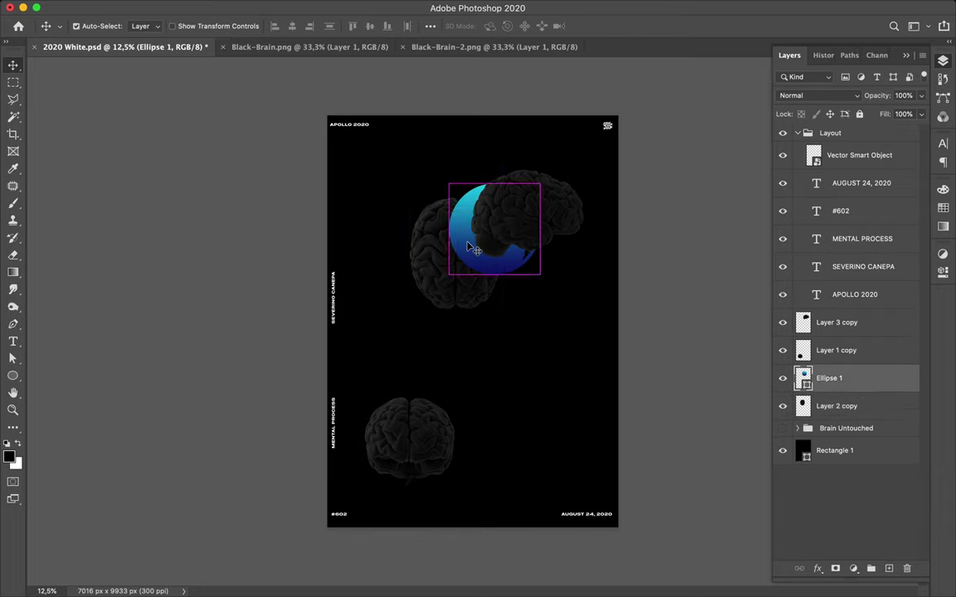
Scale Ellipse 1 to about 140% and shift it up-left between the upper brains.
key(ctrl+t)
drag(537, 279, 583, 318)
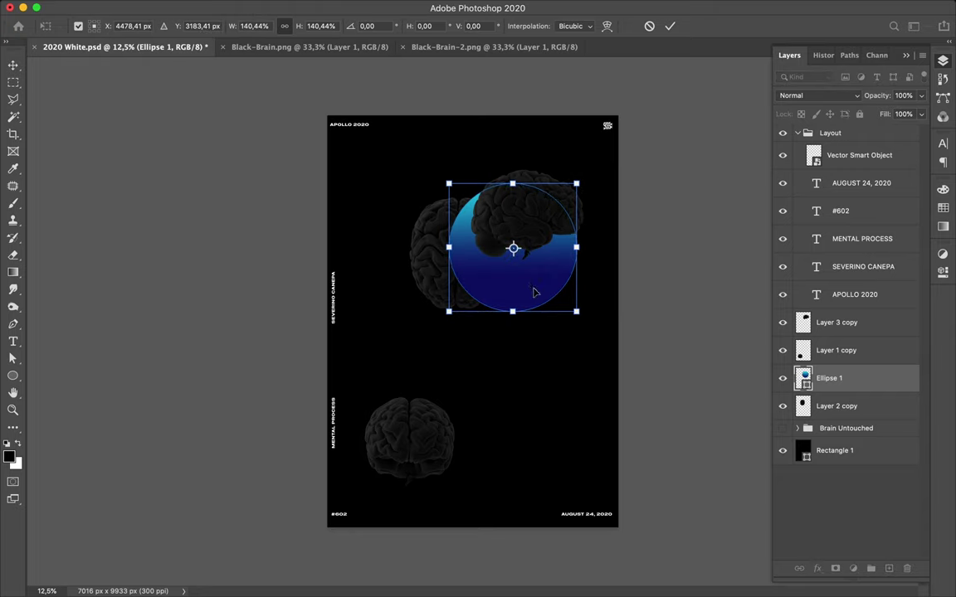
key(Return)
drag(531, 289, 523, 277)
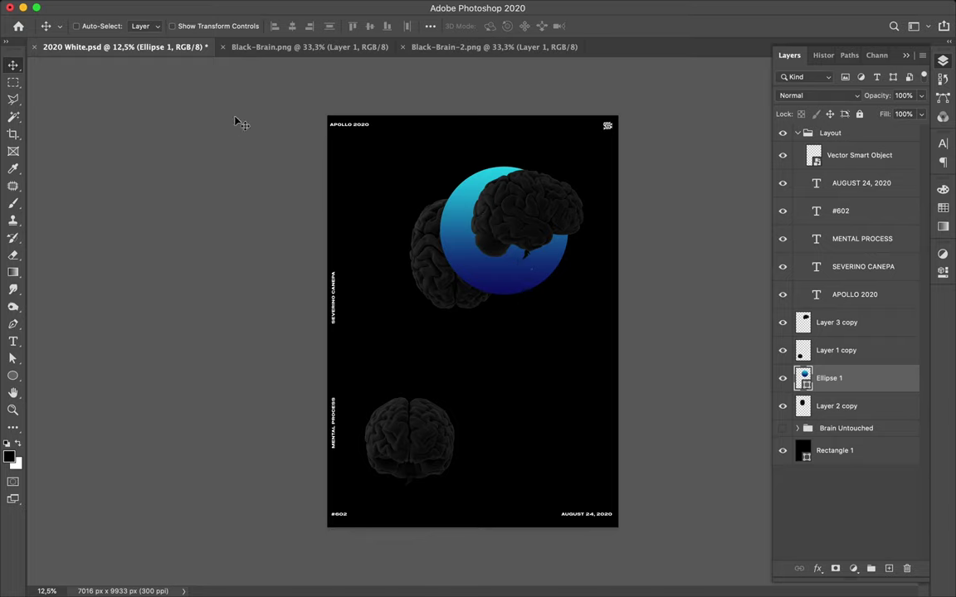
Draw a rectangle with a black-to-grey gradient fill and move it below the circle.
click(12, 272)
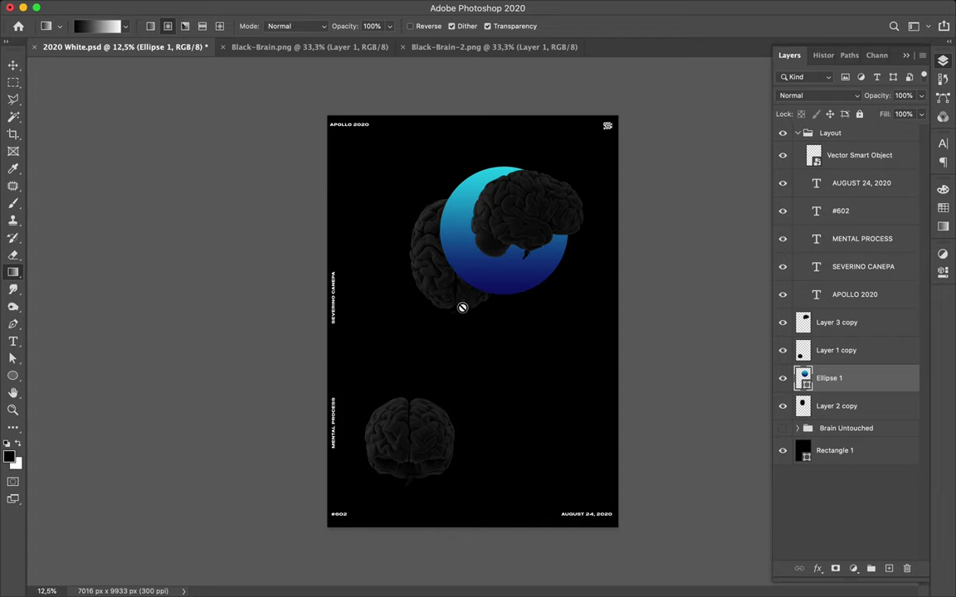
key(u)
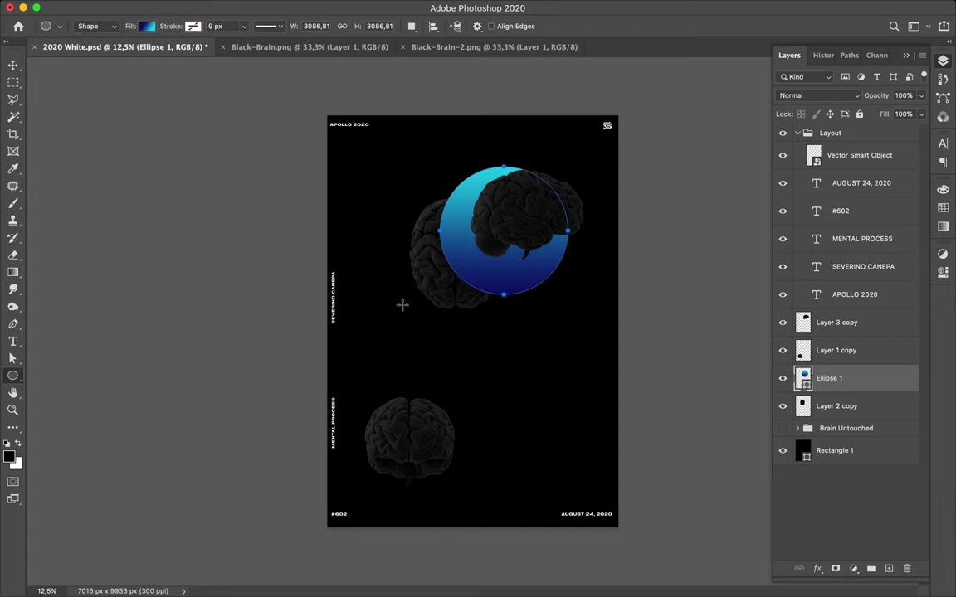
right_click(12, 375)
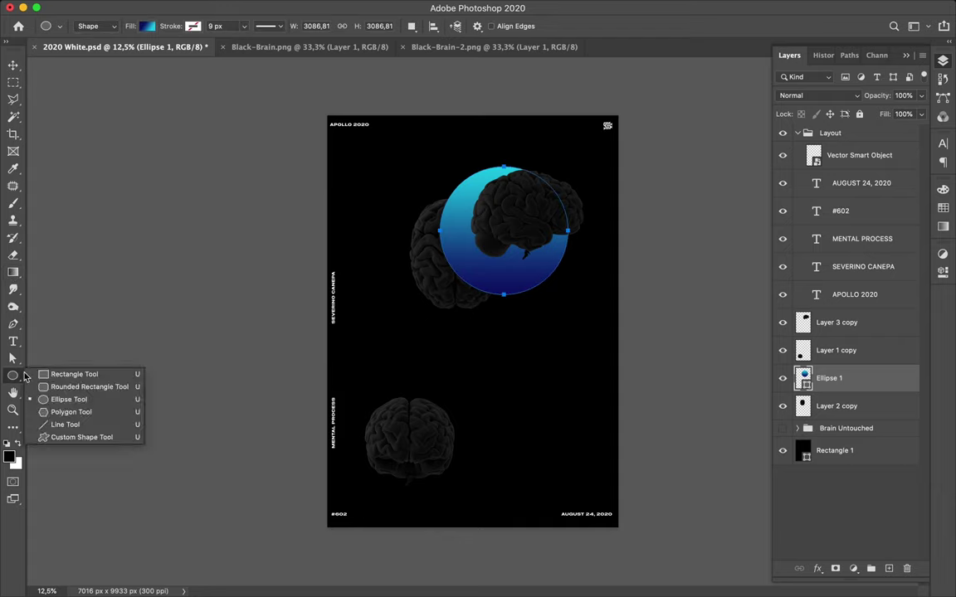
click(49, 375)
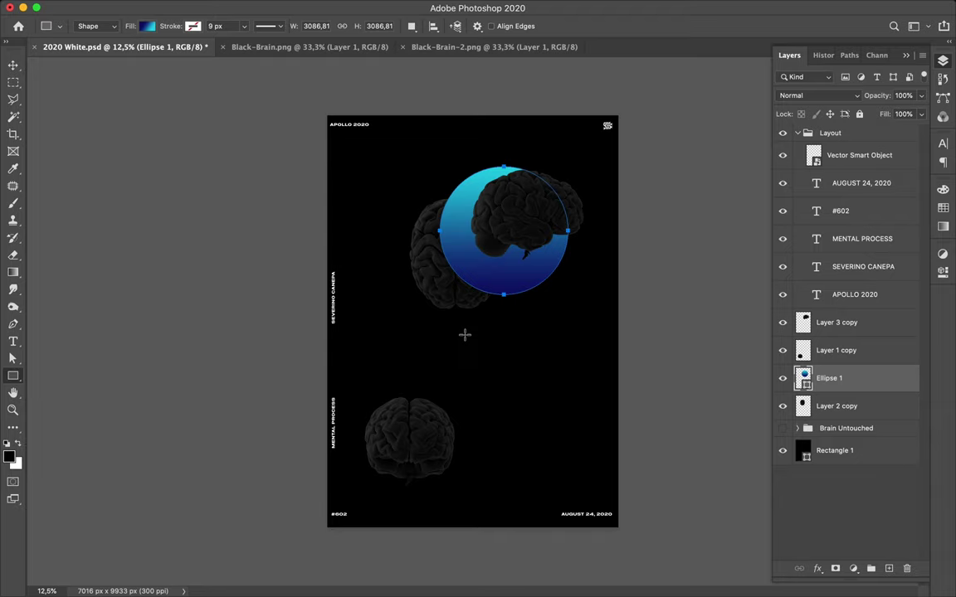
drag(464, 336, 572, 224)
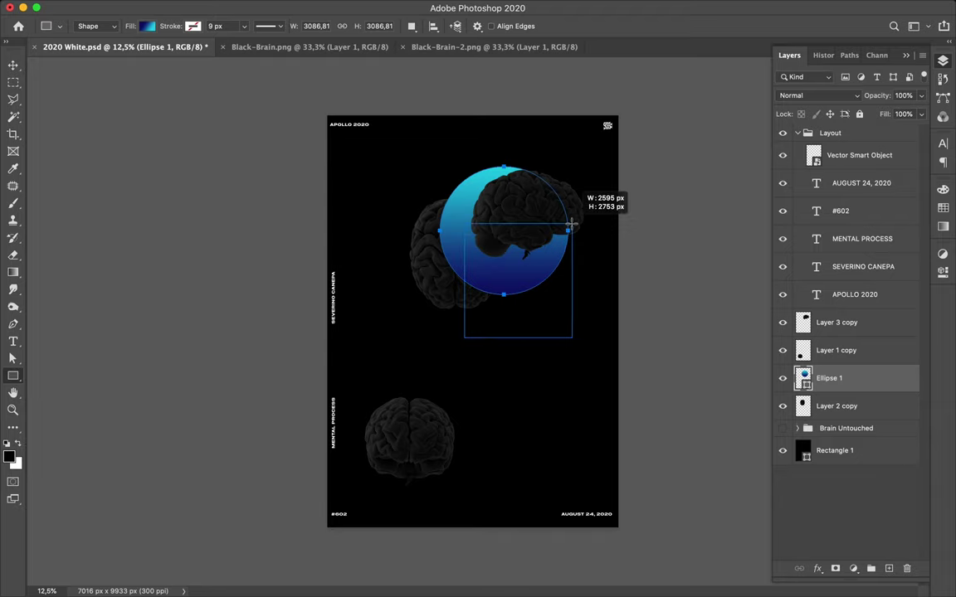
click(145, 25)
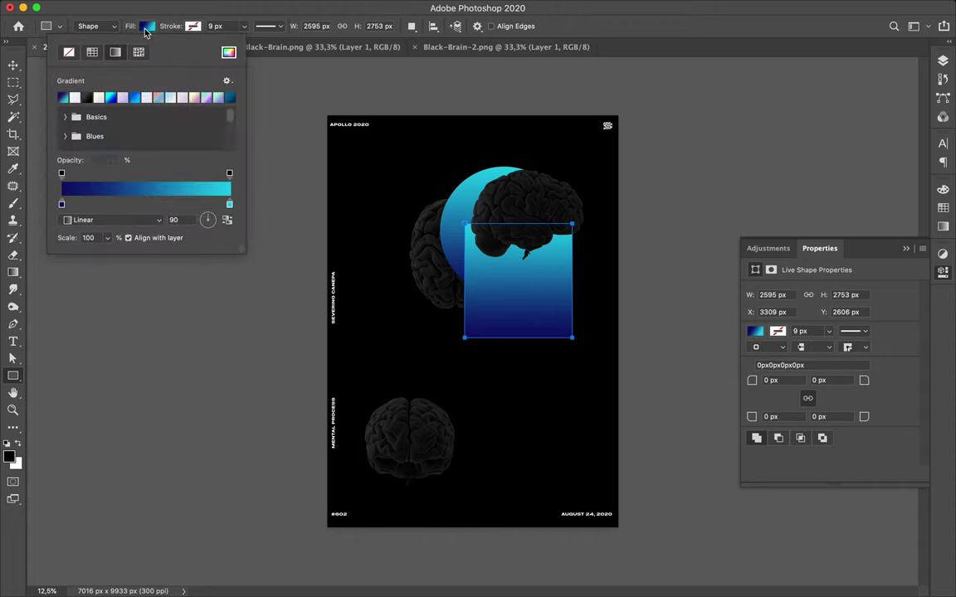
click(87, 97)
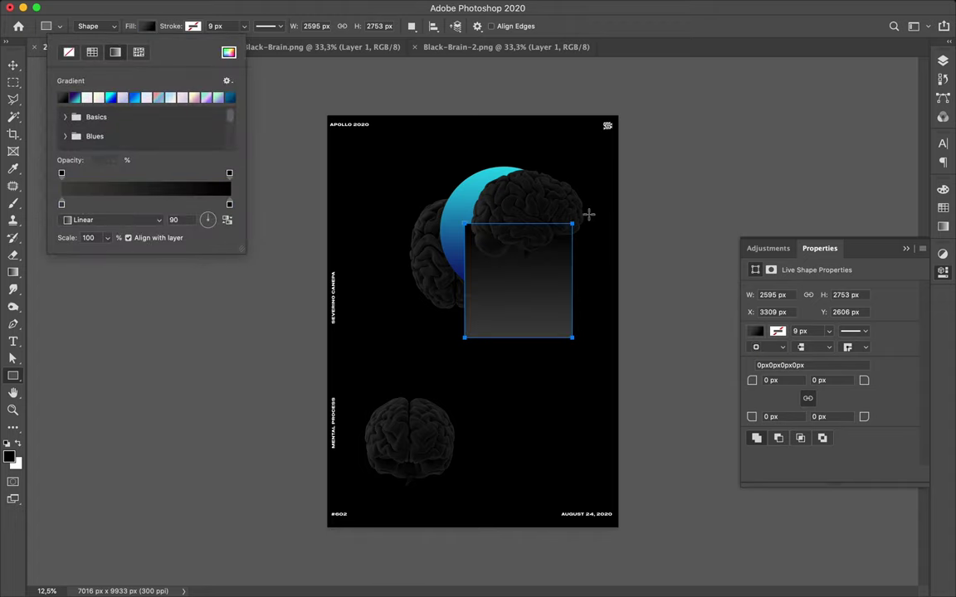
key(v)
drag(541, 296, 541, 360)
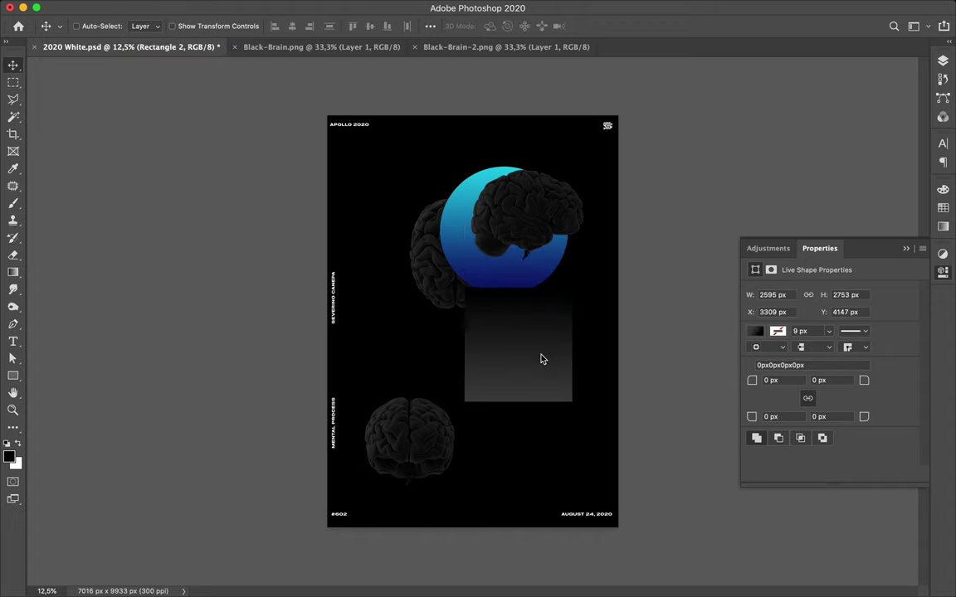
key(a)
Set the rectangle gradient's left stop to dark grey #242424.
click(172, 26)
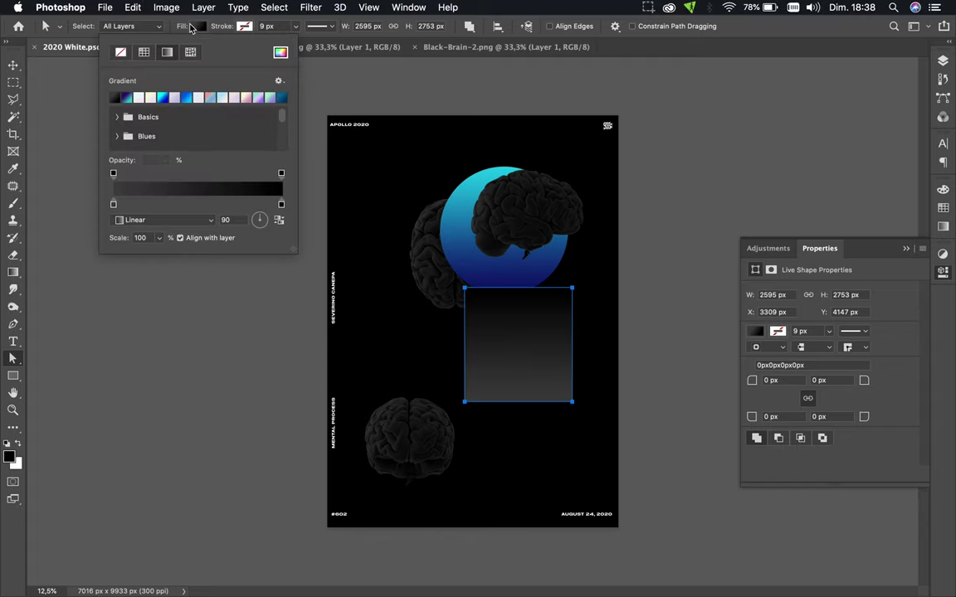
double_click(114, 205)
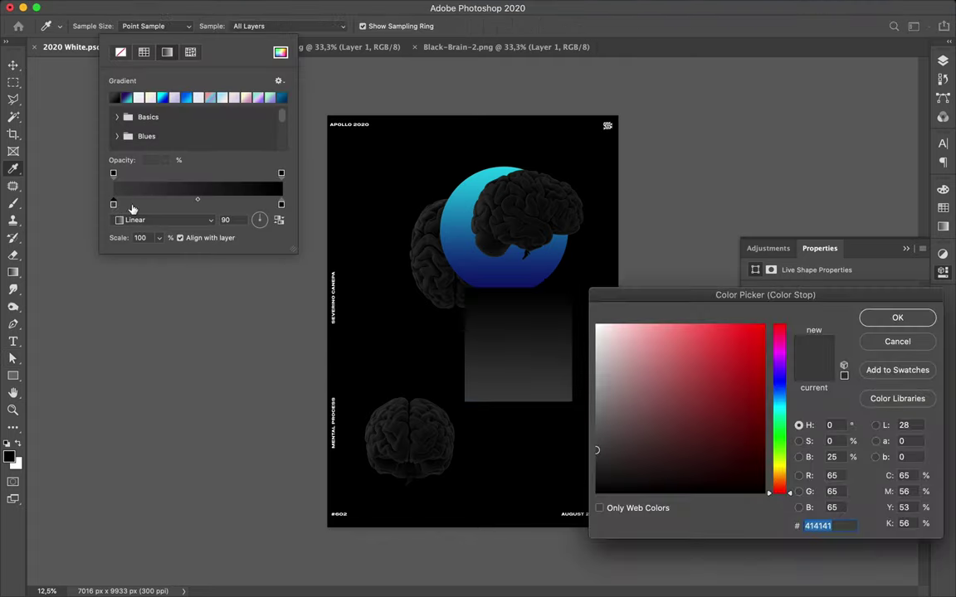
drag(596, 454, 594, 461)
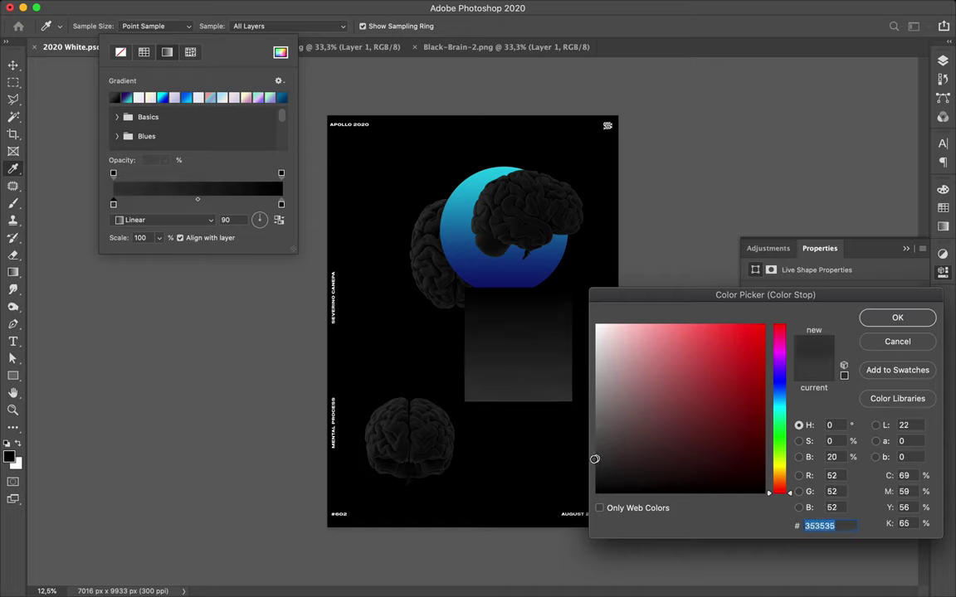
drag(533, 420, 538, 464)
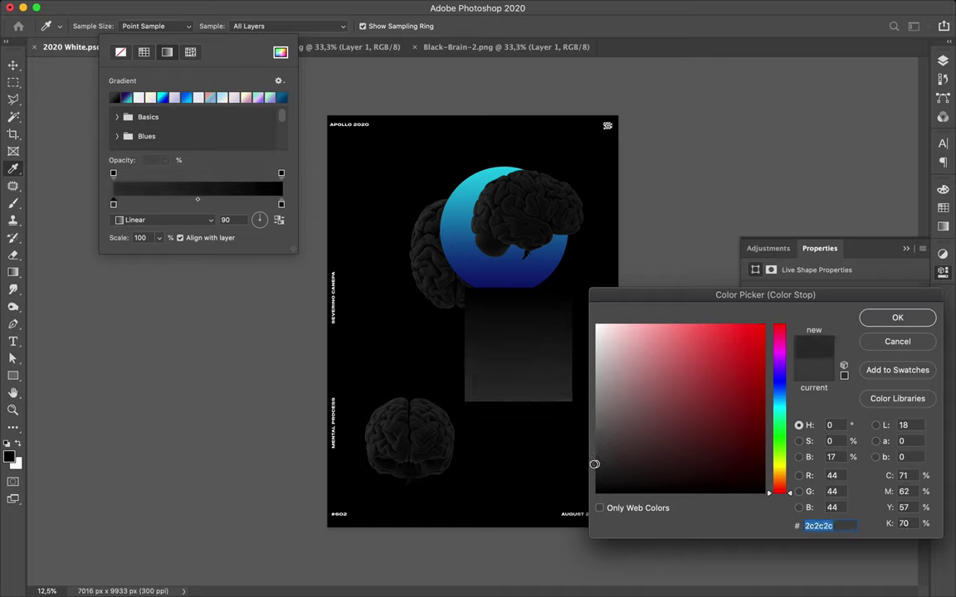
click(885, 320)
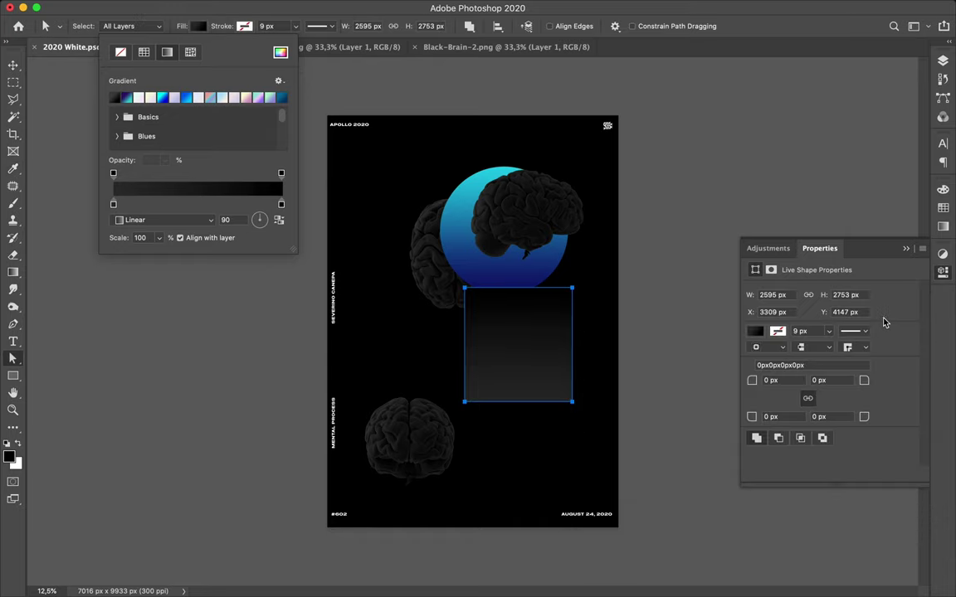
double_click(114, 205)
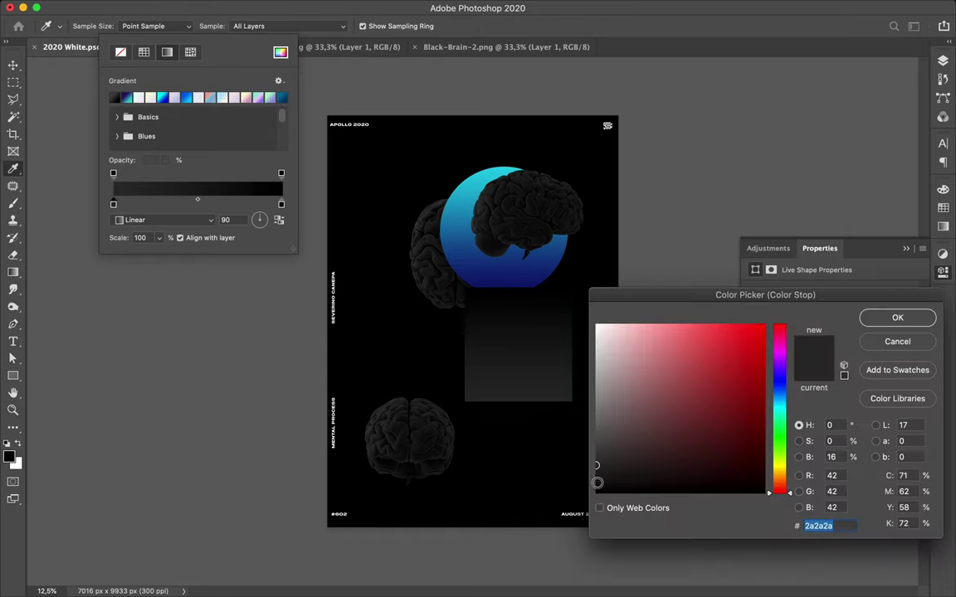
click(537, 423)
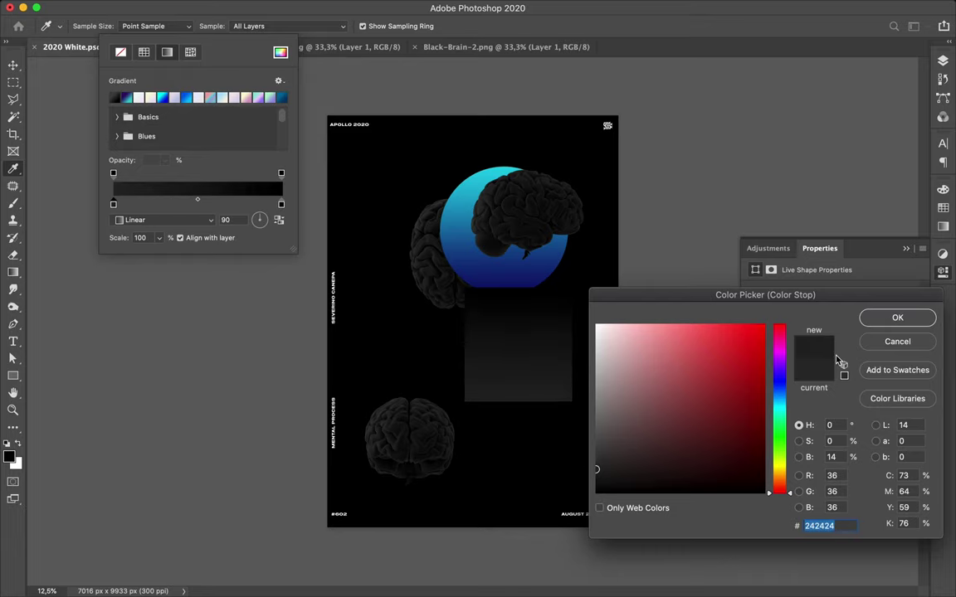
click(890, 326)
key(v)
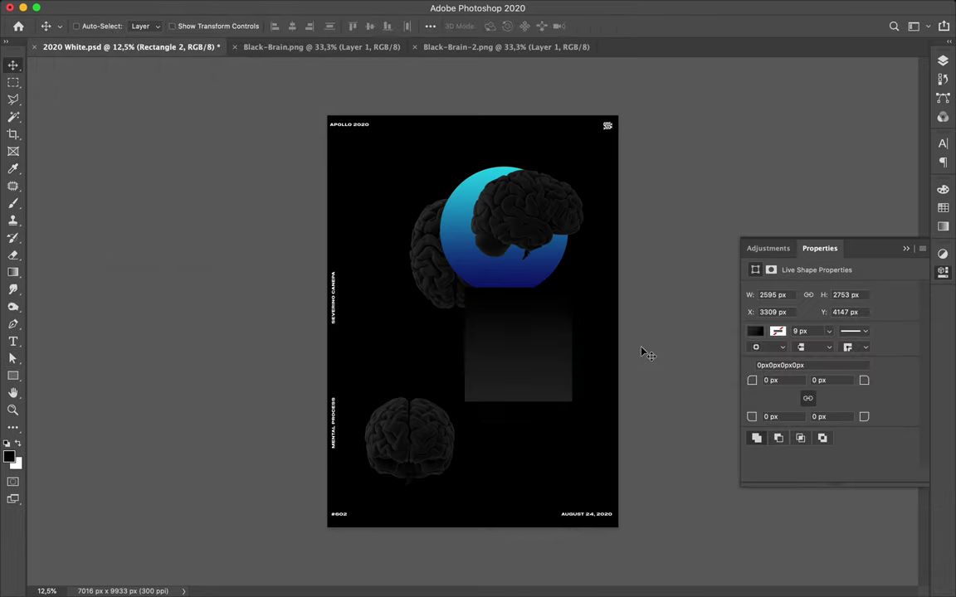
Move Rectangle 2 below Layer 2 copy in the layer stack.
mouse_move(539, 362)
mouse_down()
mouse_move(512, 327)
mouse_move(527, 341)
mouse_move(549, 331)
mouse_move(534, 344)
mouse_move(526, 337)
mouse_up()
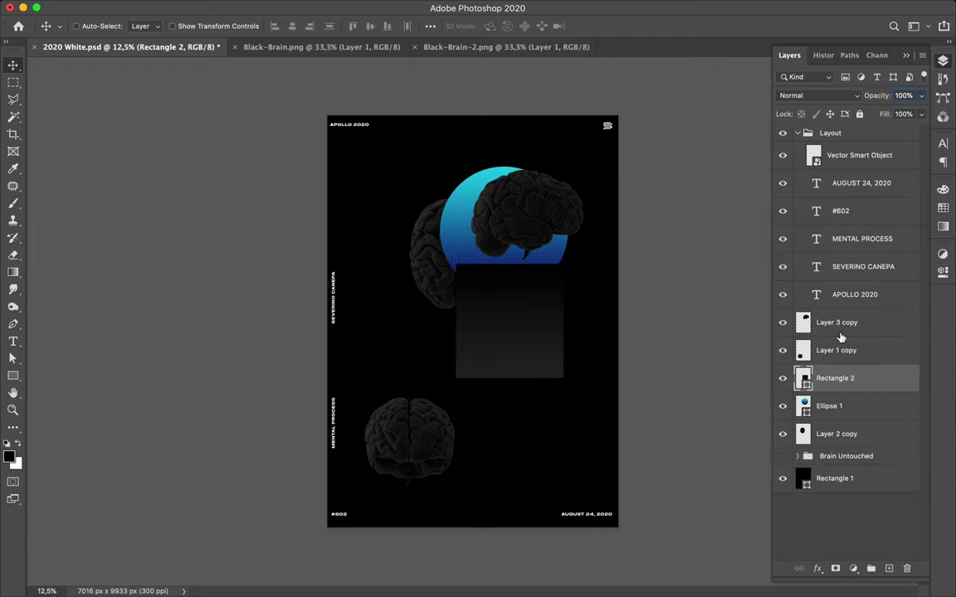
drag(842, 379, 839, 439)
mouse_move(500, 356)
mouse_down()
mouse_move(479, 338)
mouse_move(488, 473)
mouse_up()
key(super)
Stretch the rectangle to about 208% height and shift it right under the circle.
key(super+t)
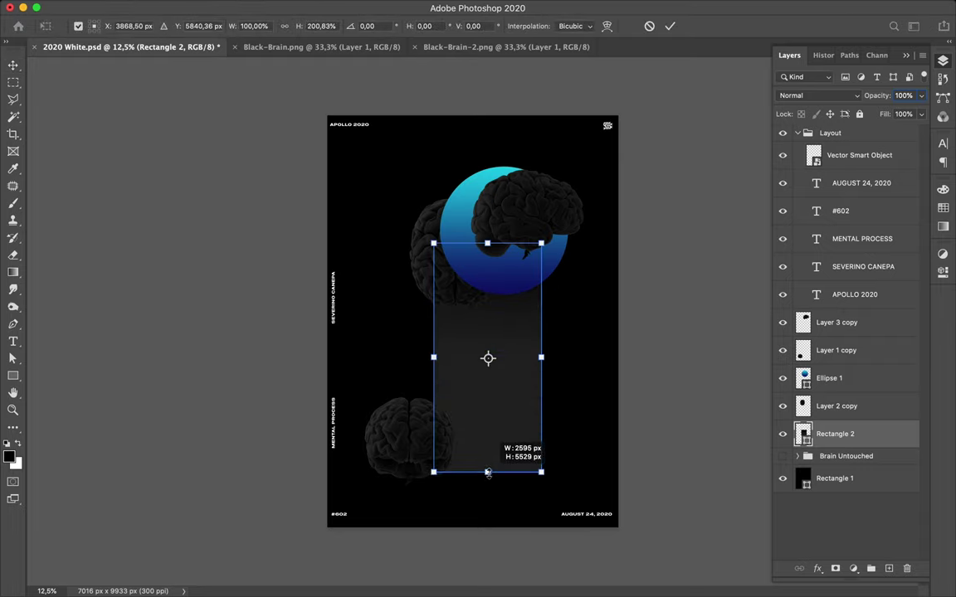
drag(488, 473, 488, 480)
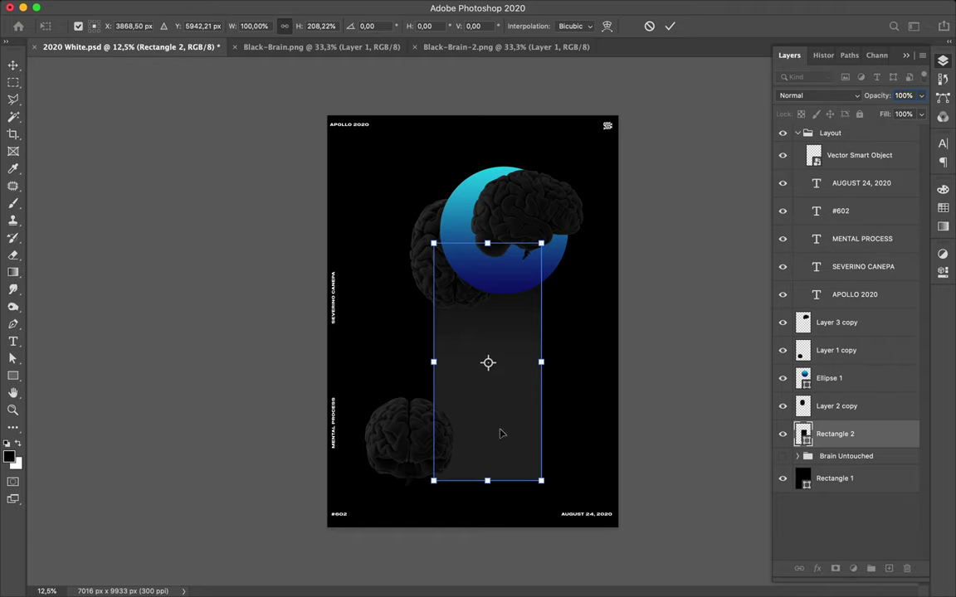
key(Return)
drag(504, 429, 554, 405)
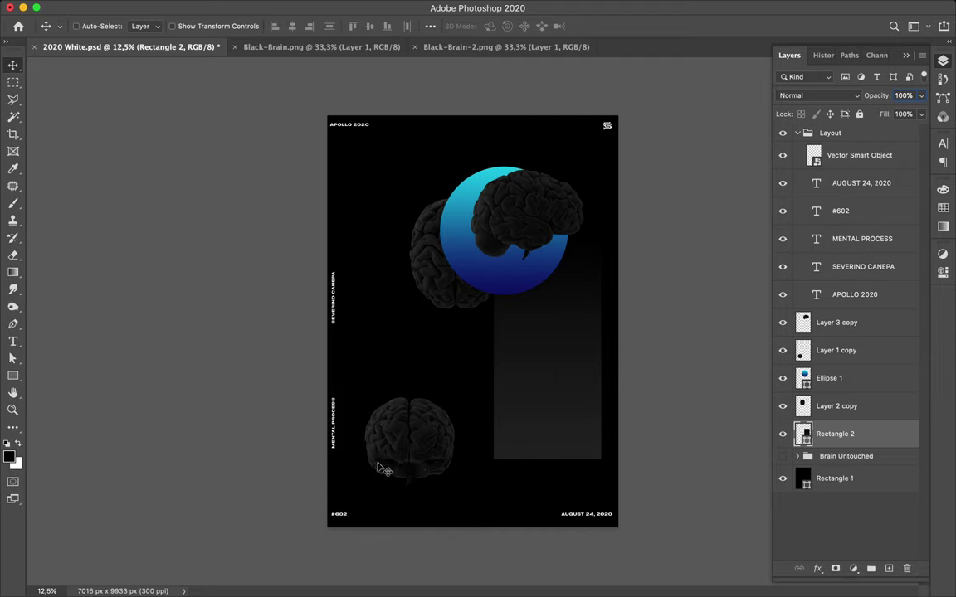
drag(384, 471, 539, 460)
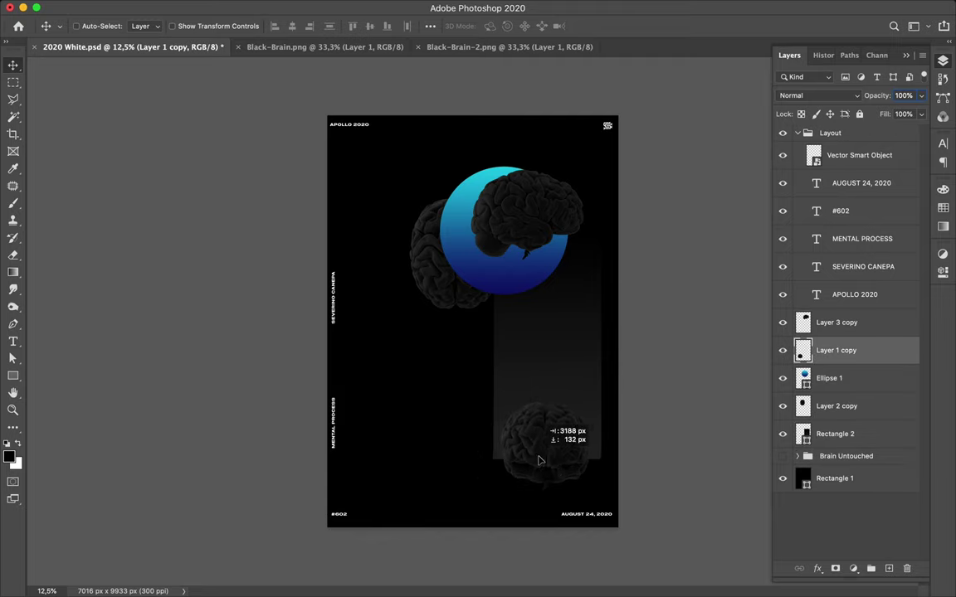
Nudge the small lower brain into place and select it alone.
drag(540, 460, 544, 469)
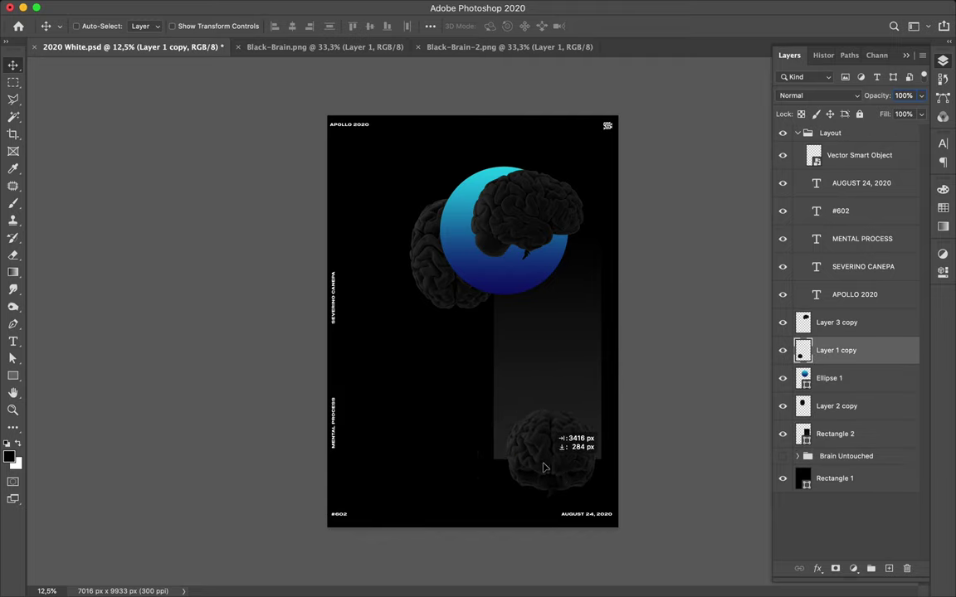
mouse_move(545, 469)
mouse_down()
mouse_move(550, 378)
mouse_move(539, 368)
mouse_up()
shift+click(564, 386)
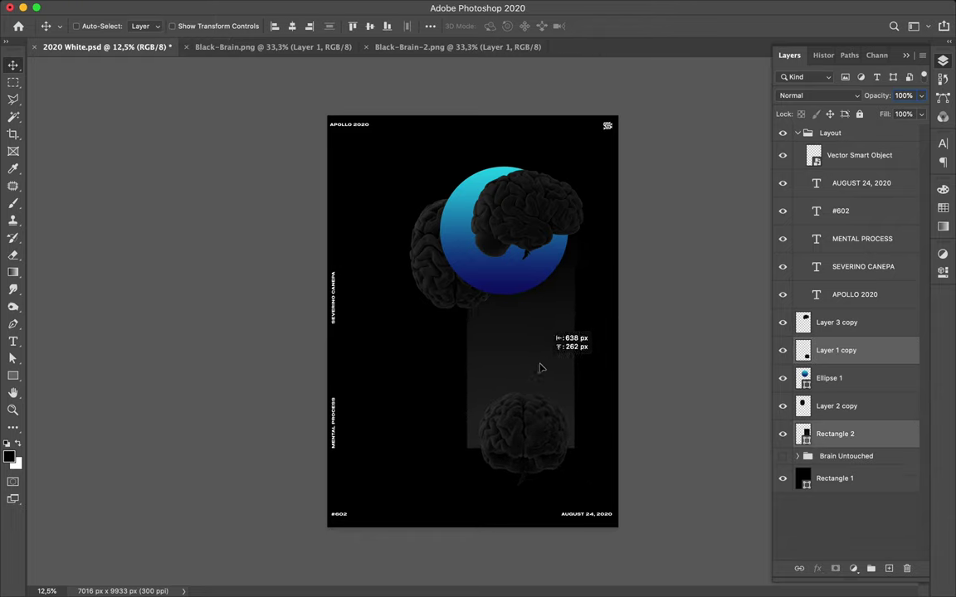
click(534, 415)
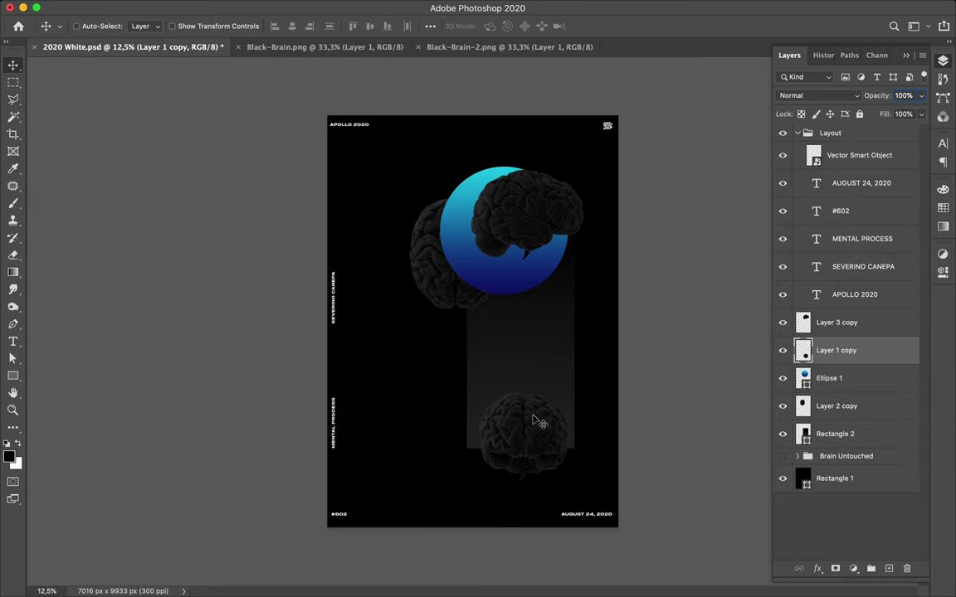
Copy Layer 1 out of Brain Untouched and delete the old small brain.
click(798, 457)
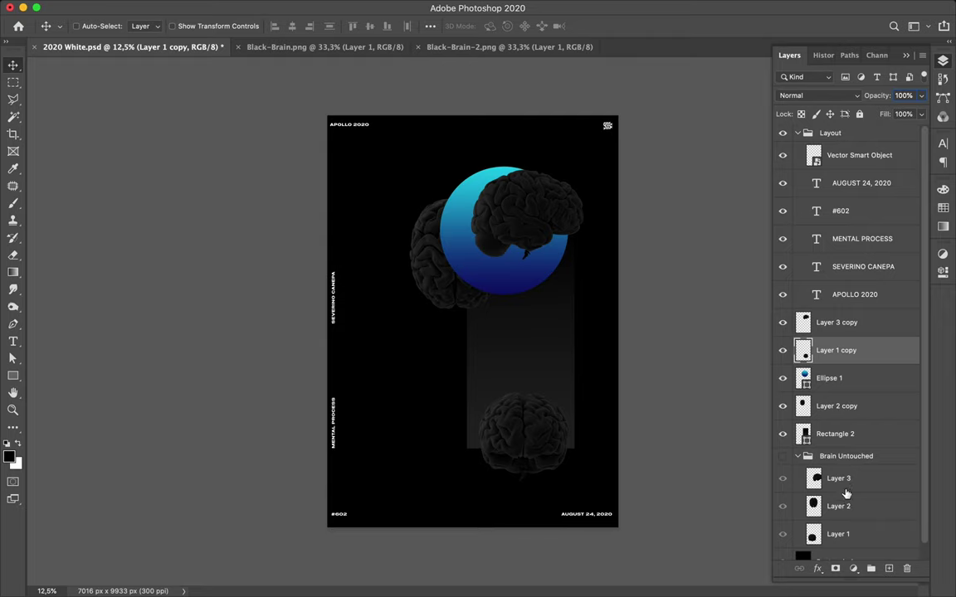
mouse_move(846, 536)
mouse_down()
mouse_move(850, 411)
mouse_move(847, 419)
mouse_up()
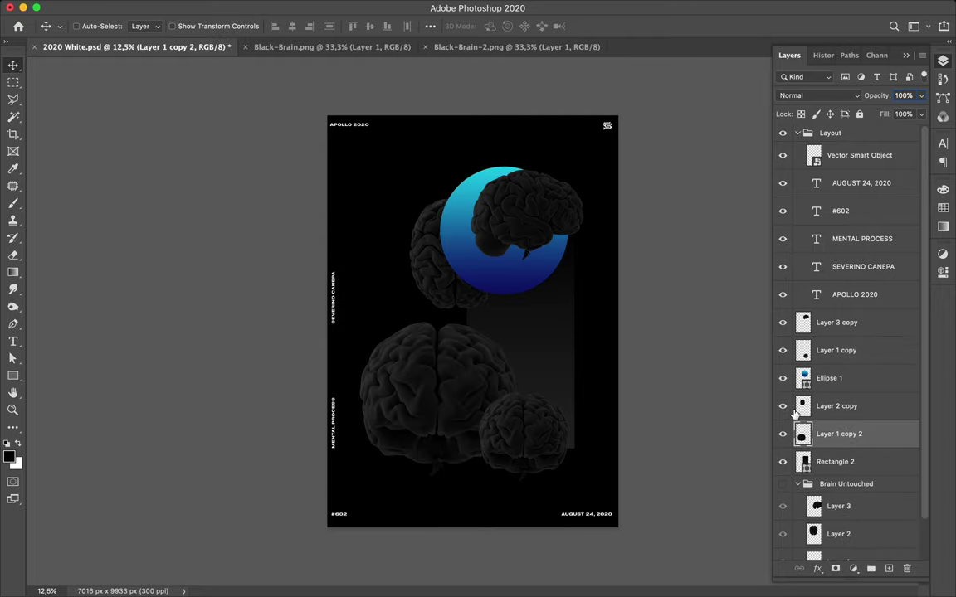
click(833, 412)
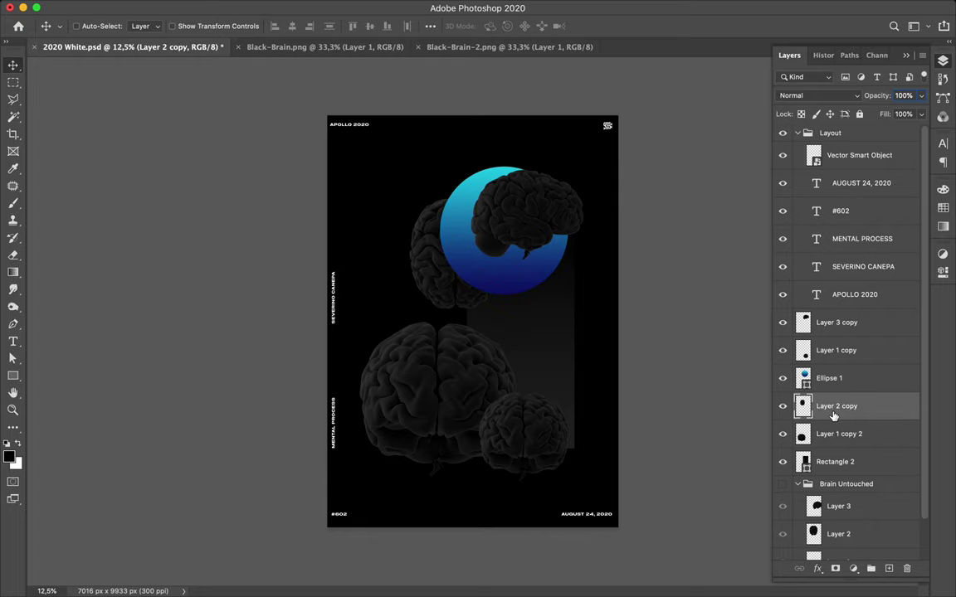
super+click(461, 393)
key(Delete)
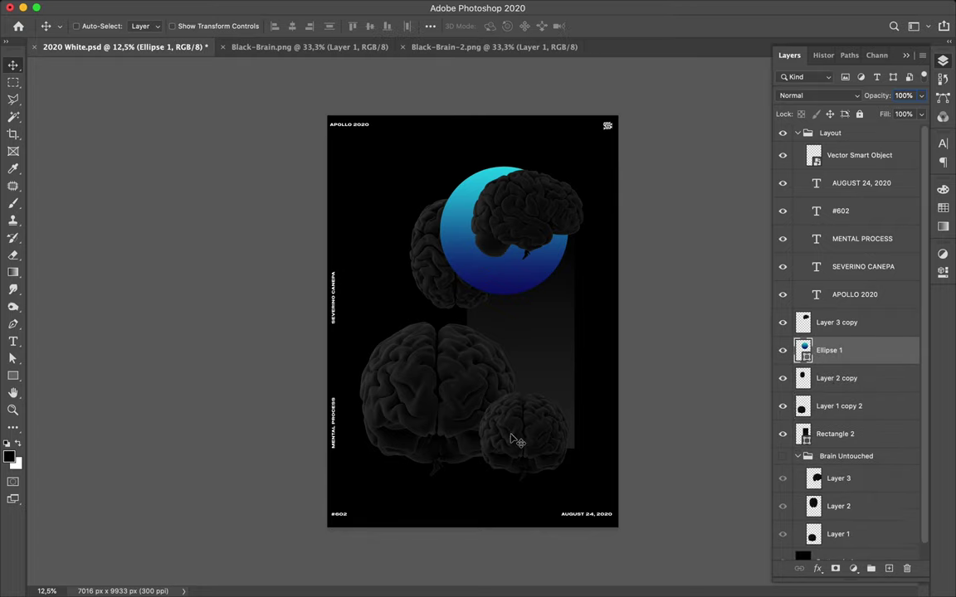
Scale the new brain to about 82.5% and place it at the rectangle's bottom.
drag(425, 411, 511, 438)
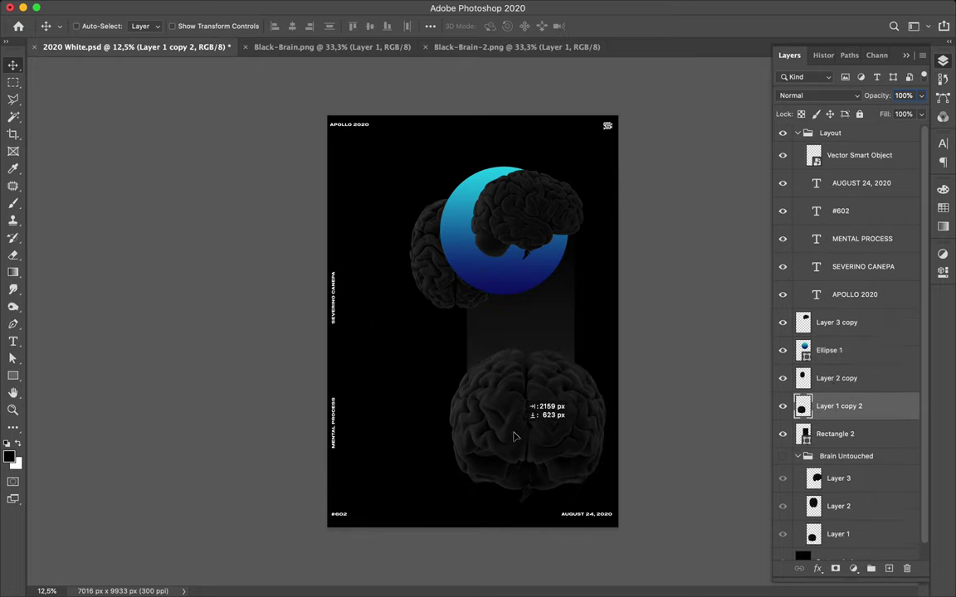
key(super+t)
drag(523, 353, 525, 381)
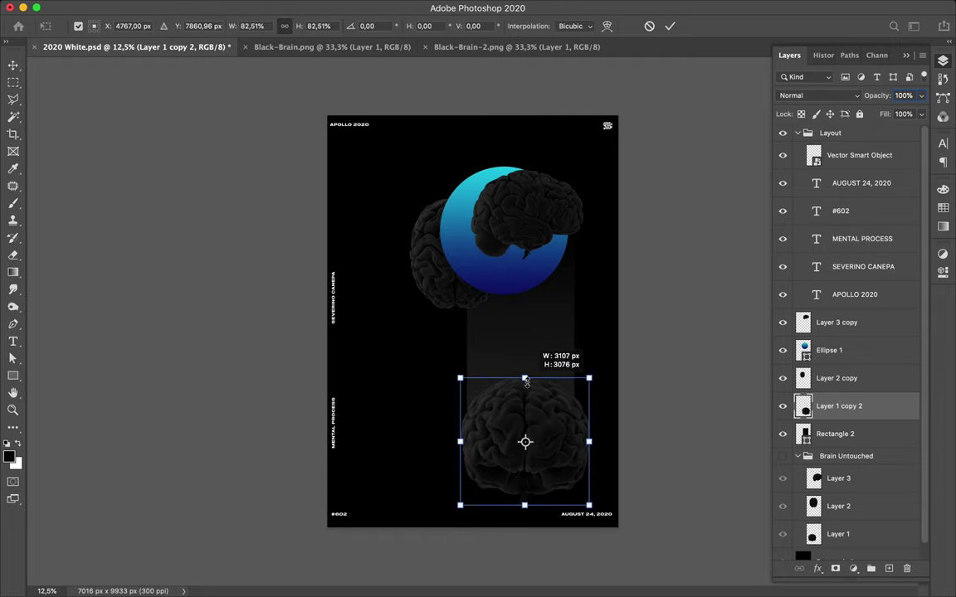
key(Return)
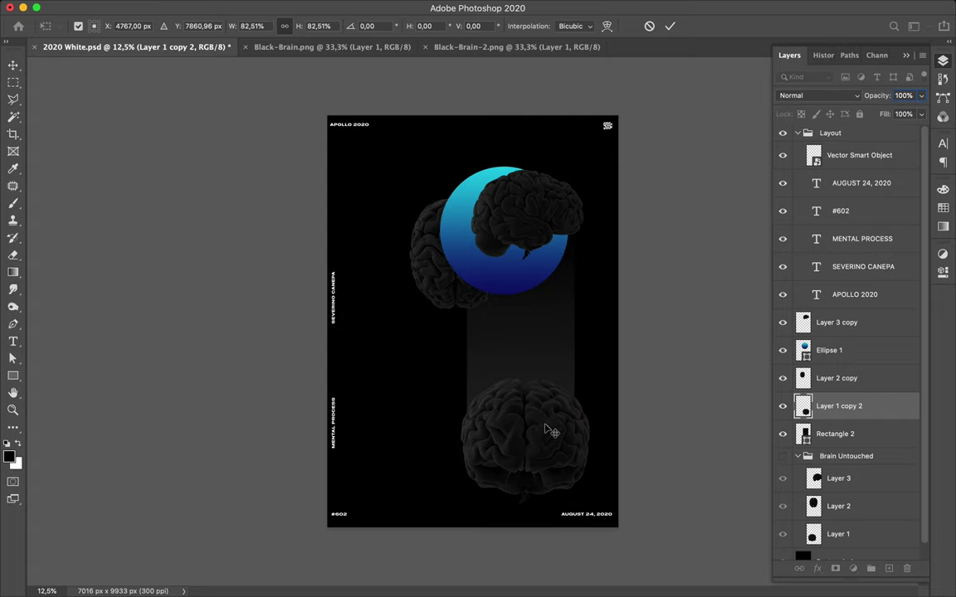
drag(549, 429, 546, 424)
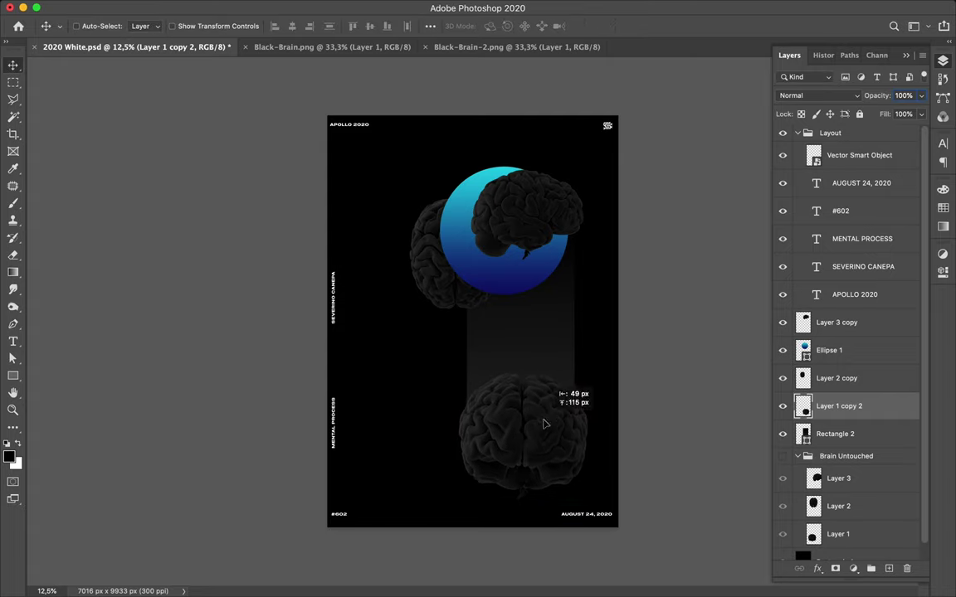
super+click(410, 270)
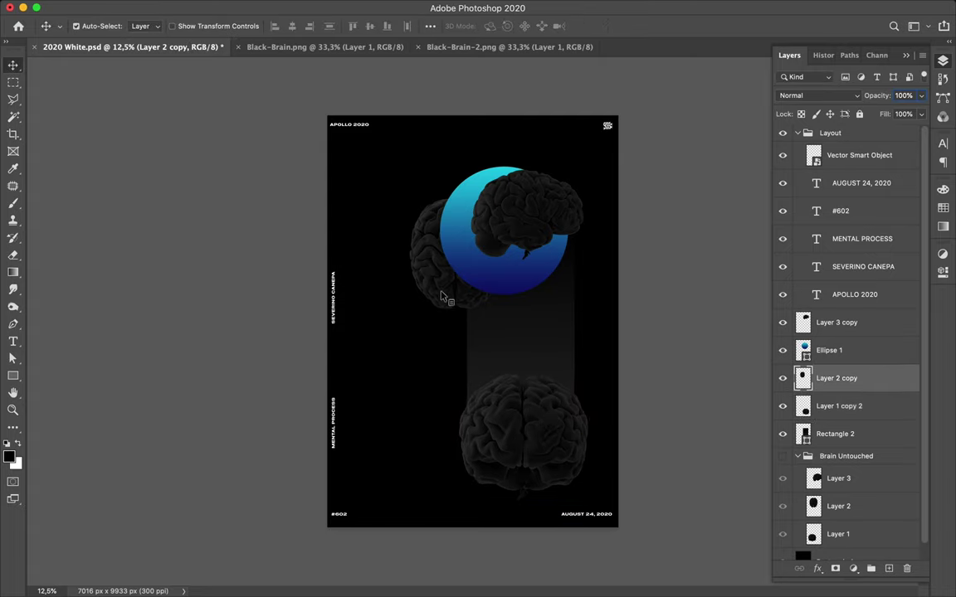
Move Layer 2 copy above the circle layer and shift Layer 3 copy left.
drag(398, 267, 425, 275)
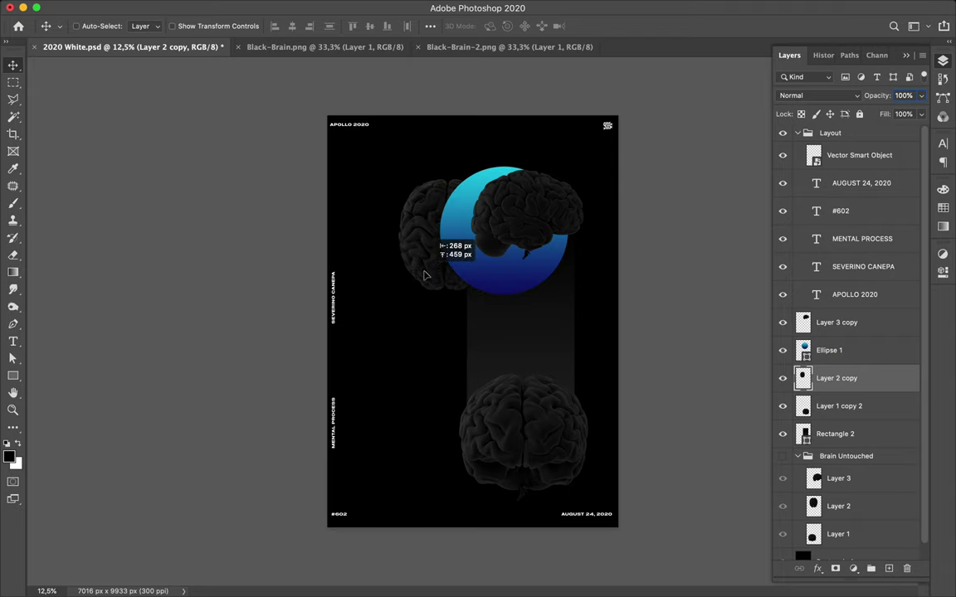
drag(455, 270, 543, 234)
mouse_move(845, 380)
mouse_down()
mouse_move(839, 337)
mouse_move(837, 397)
mouse_up()
mouse_move(522, 224)
mouse_down()
mouse_move(464, 263)
mouse_move(461, 250)
mouse_up()
Centre the right brain inside the blue circle and move both up-right.
ctrl+click(561, 216)
drag(555, 211, 527, 225)
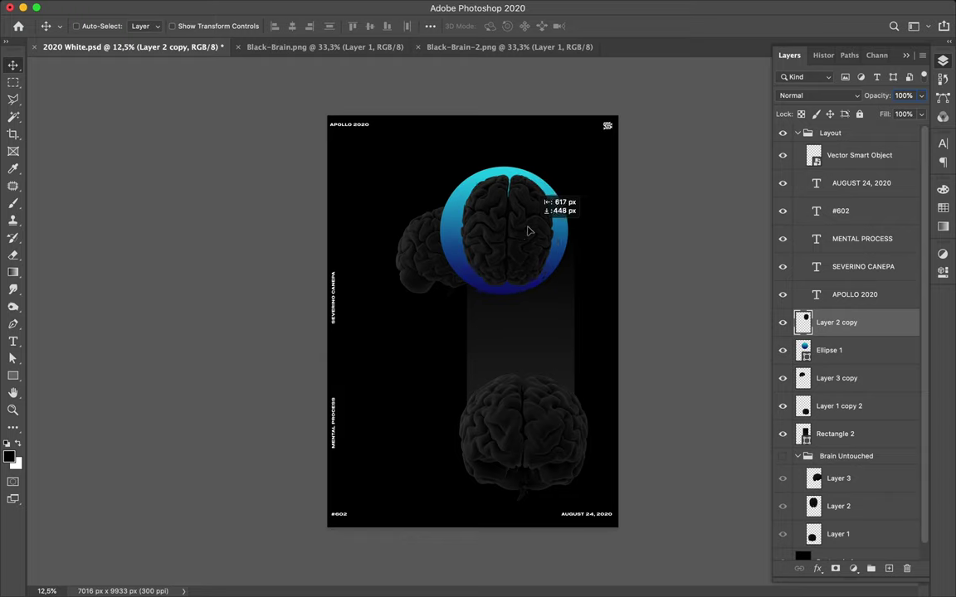
drag(527, 230, 519, 232)
ctrl+shift+click(519, 233)
drag(453, 229, 470, 219)
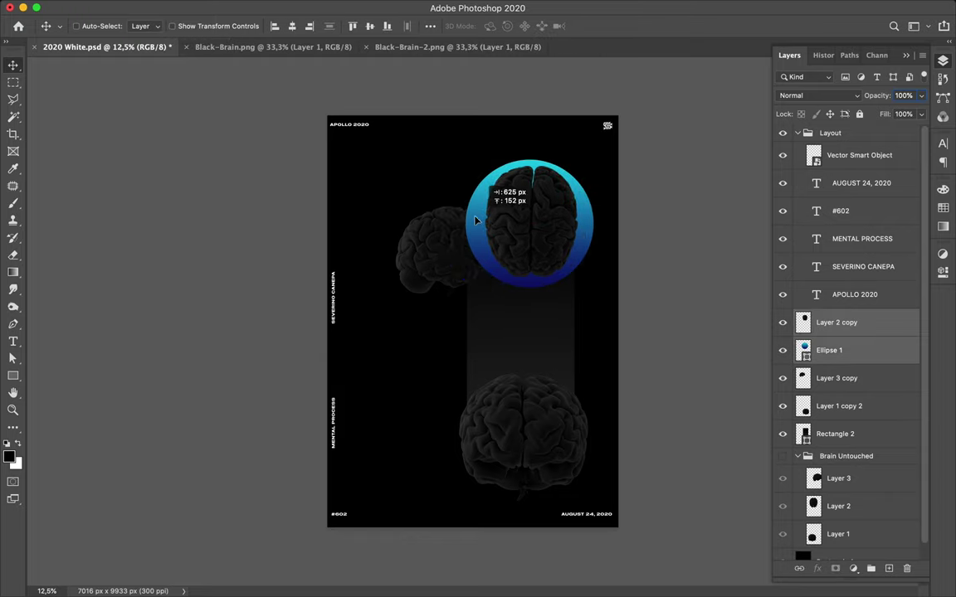
ctrl+click(534, 221)
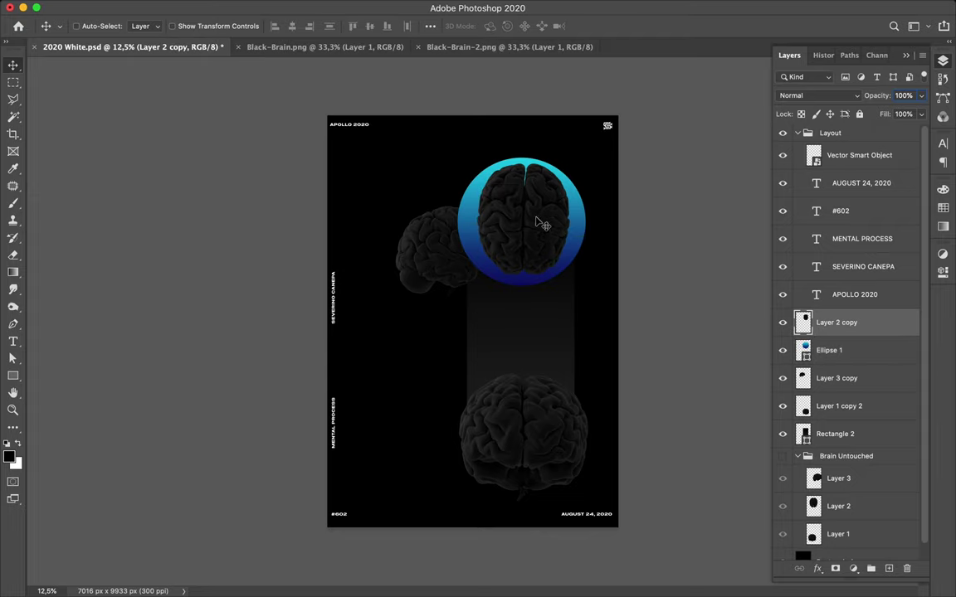
drag(539, 224, 538, 214)
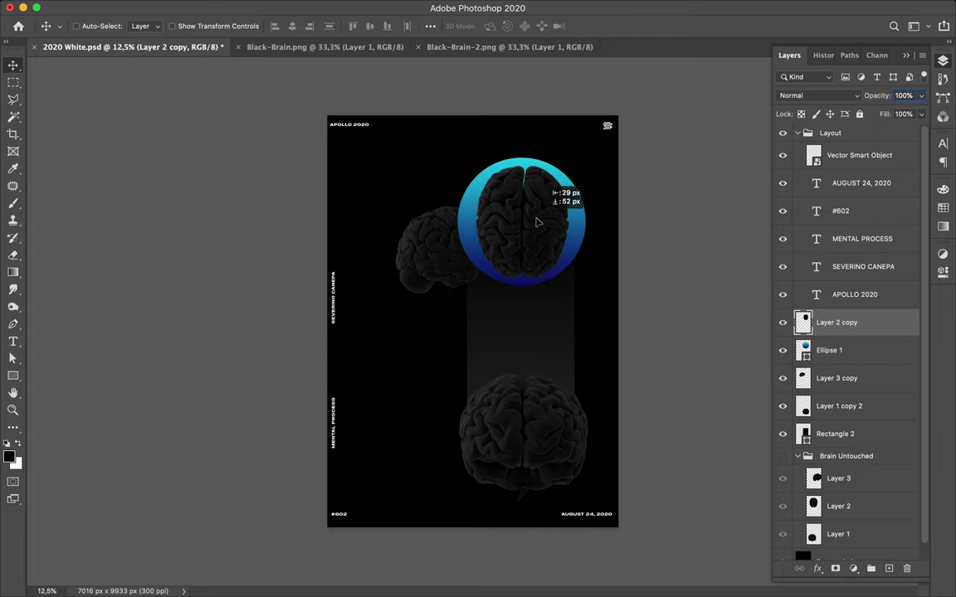
click(806, 353)
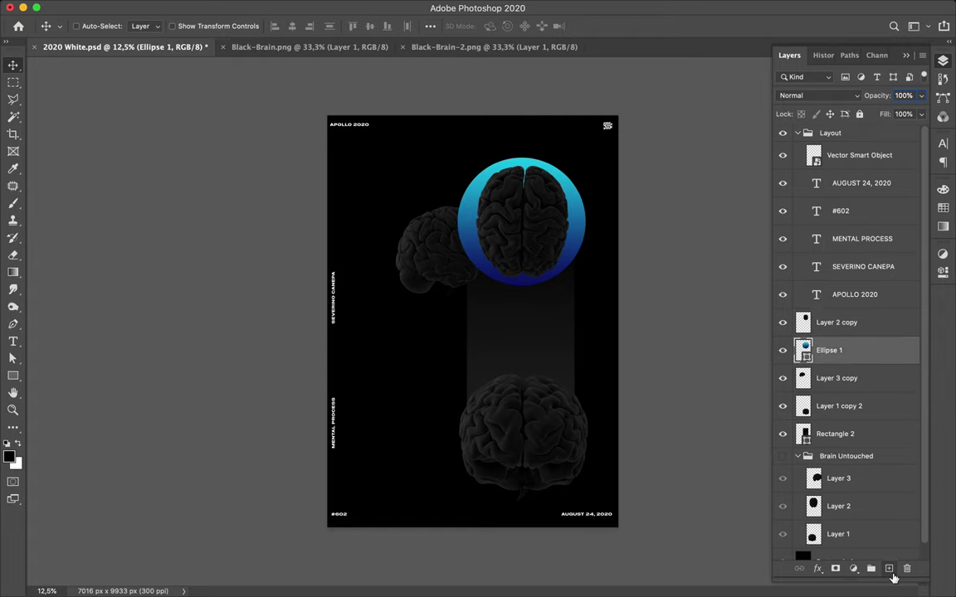
Paint a dark shadow of the centred brain on a new Layer 4.
click(890, 570)
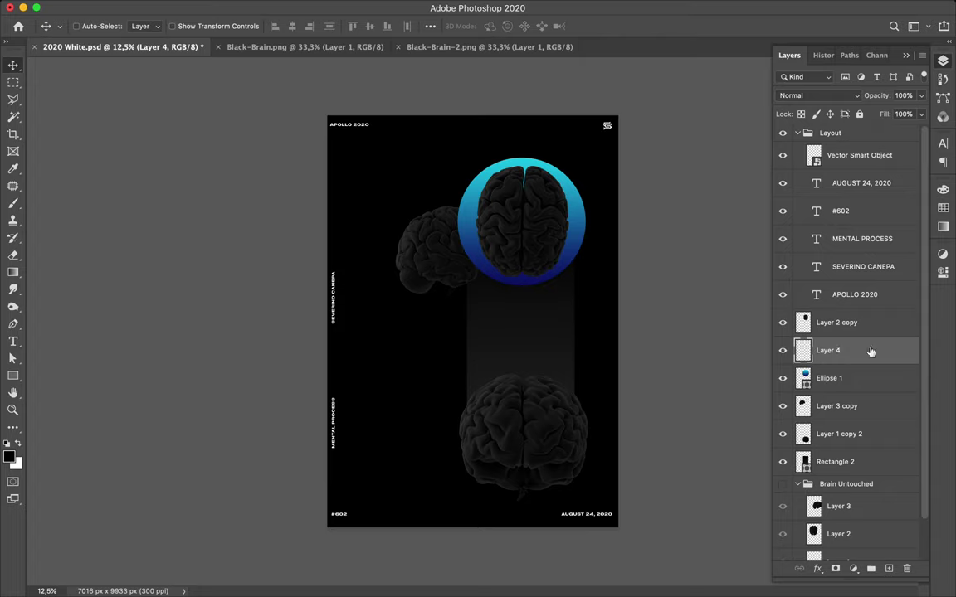
ctrl+click(803, 322)
key(b)
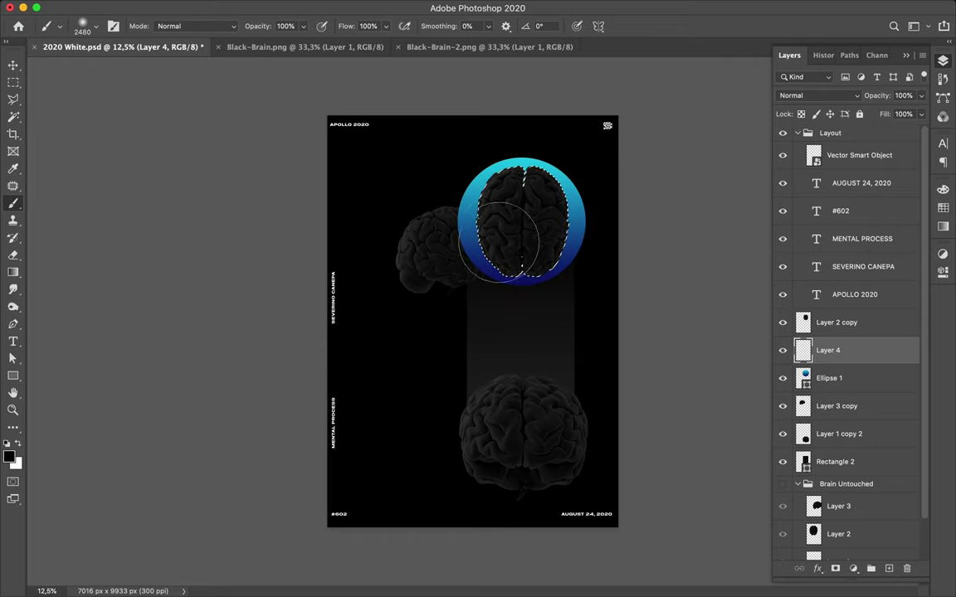
drag(500, 207, 551, 217)
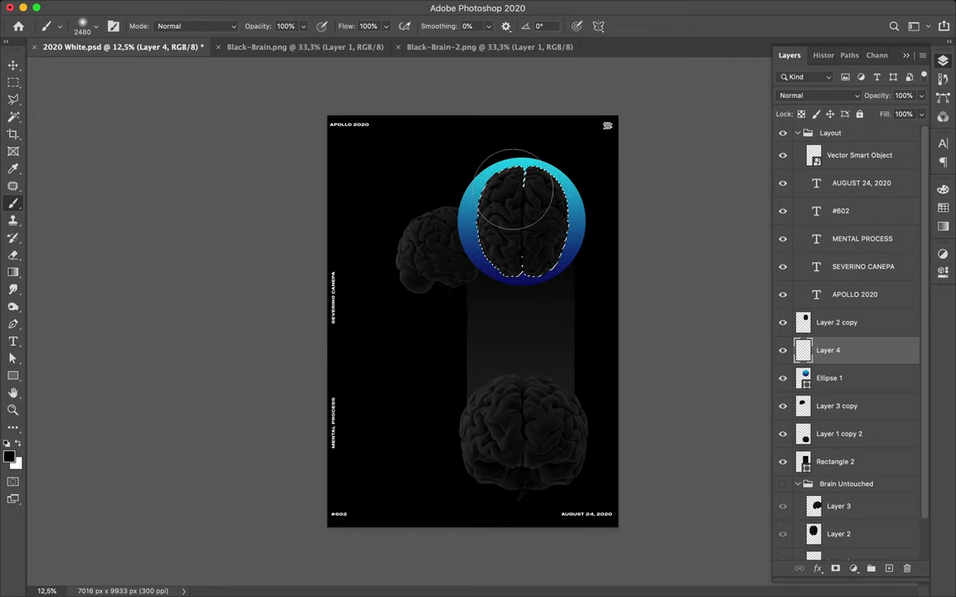
key(super+d)
key(m)
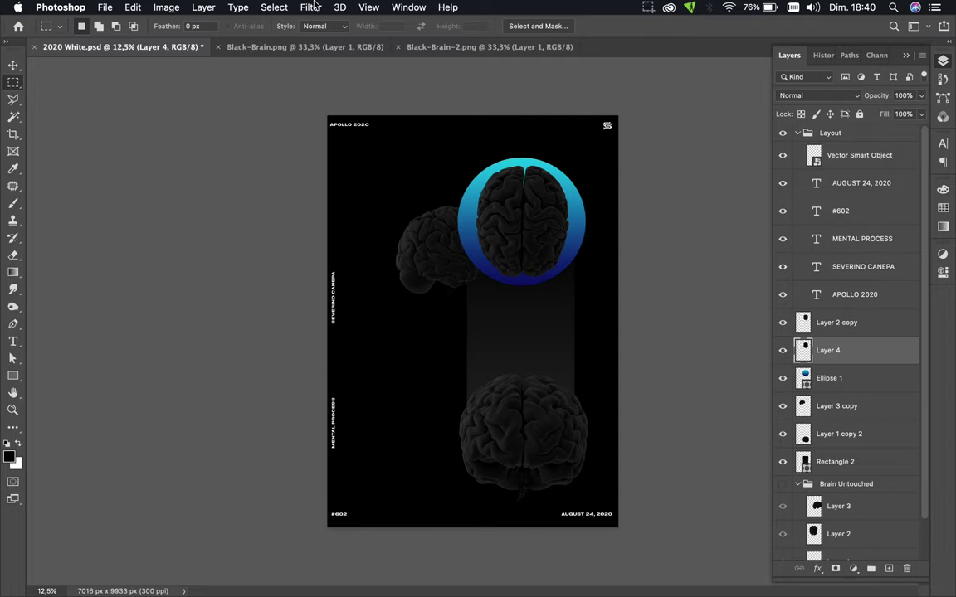
Apply a Gaussian Blur of 73.7 px radius to Layer 4.
click(314, 7)
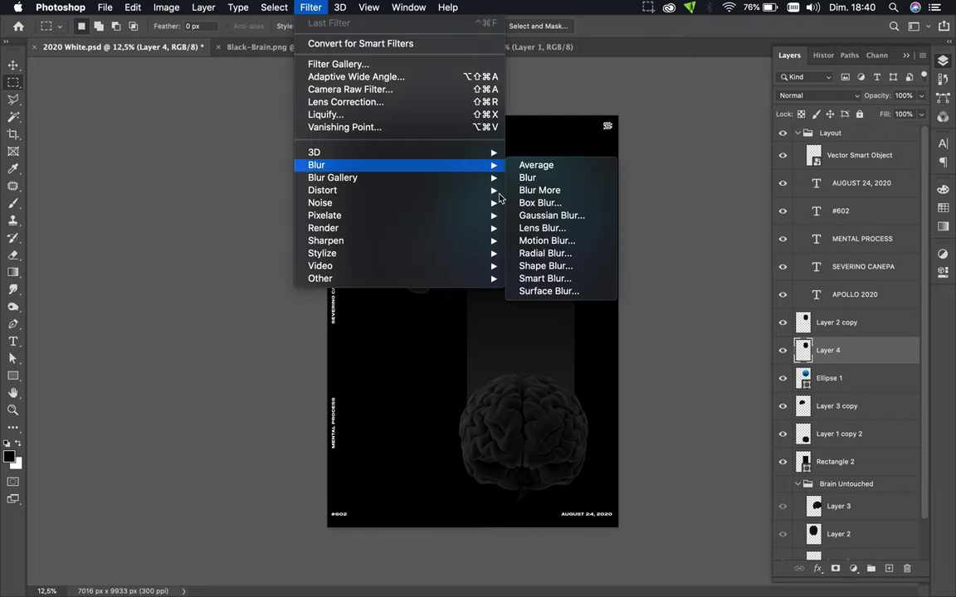
click(533, 215)
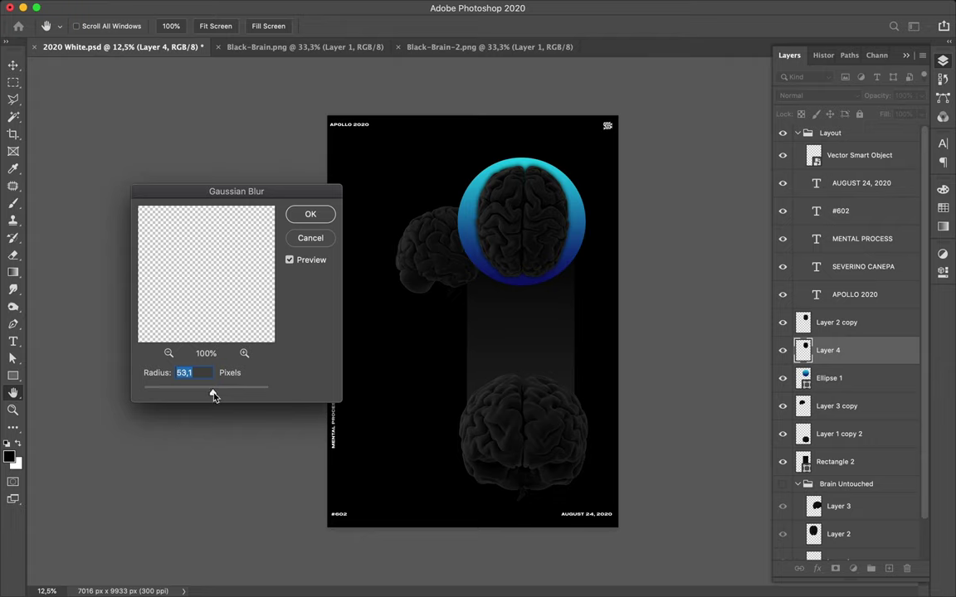
drag(213, 396, 218, 396)
click(308, 216)
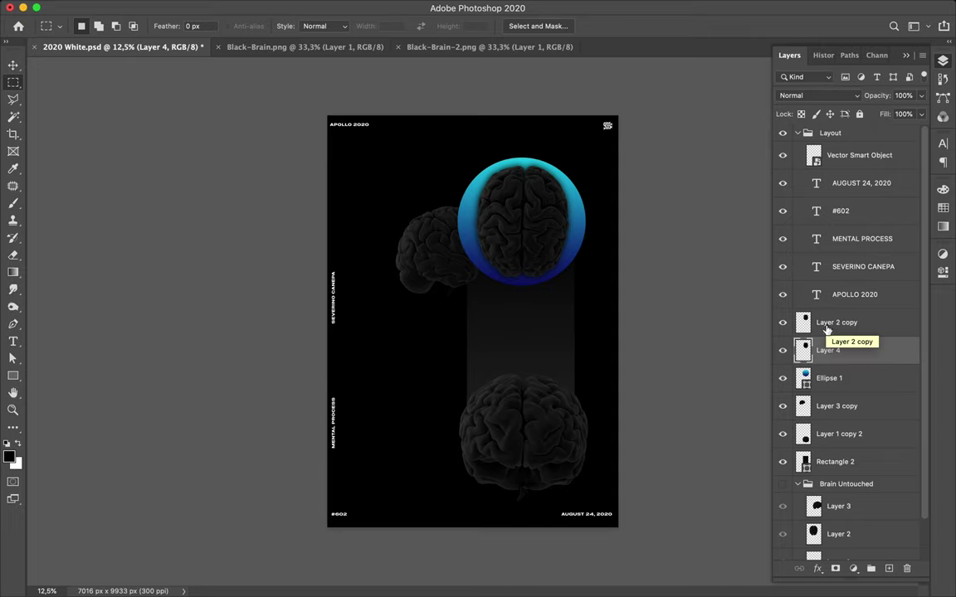
Rename the Layer 2 copy brain layer to 'Brain Top View'.
key(v)
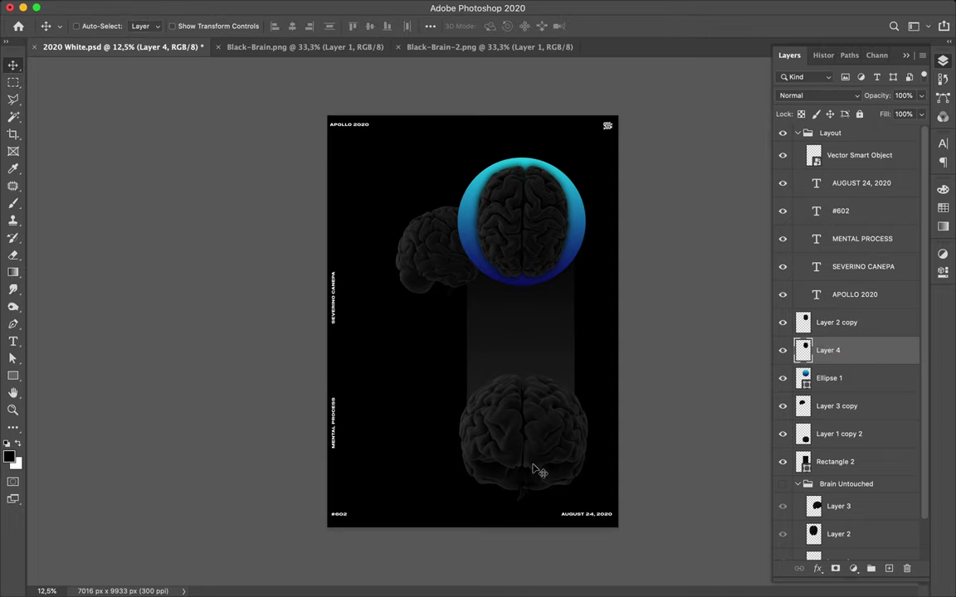
ctrl+click(556, 458)
click(872, 464)
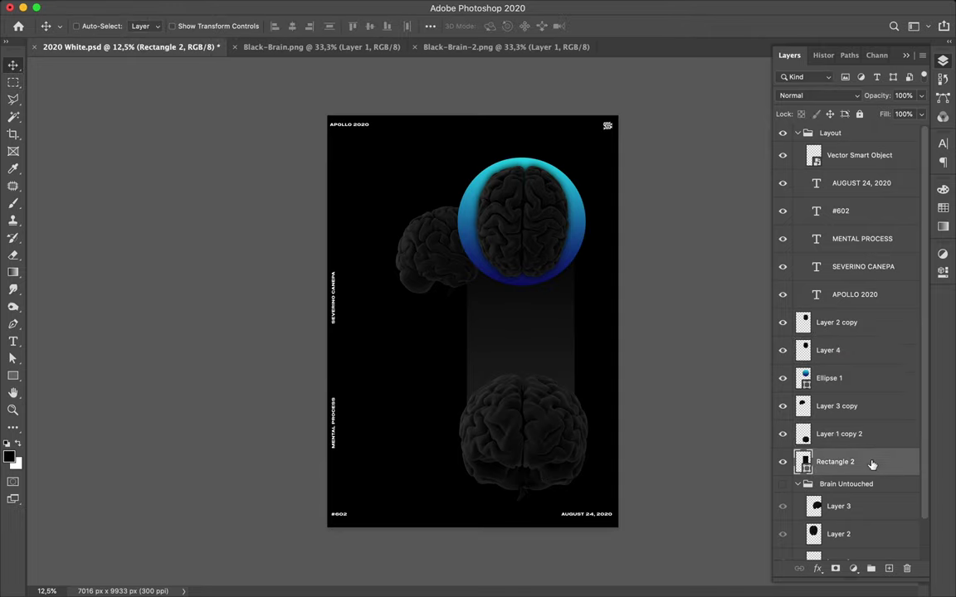
double_click(828, 350)
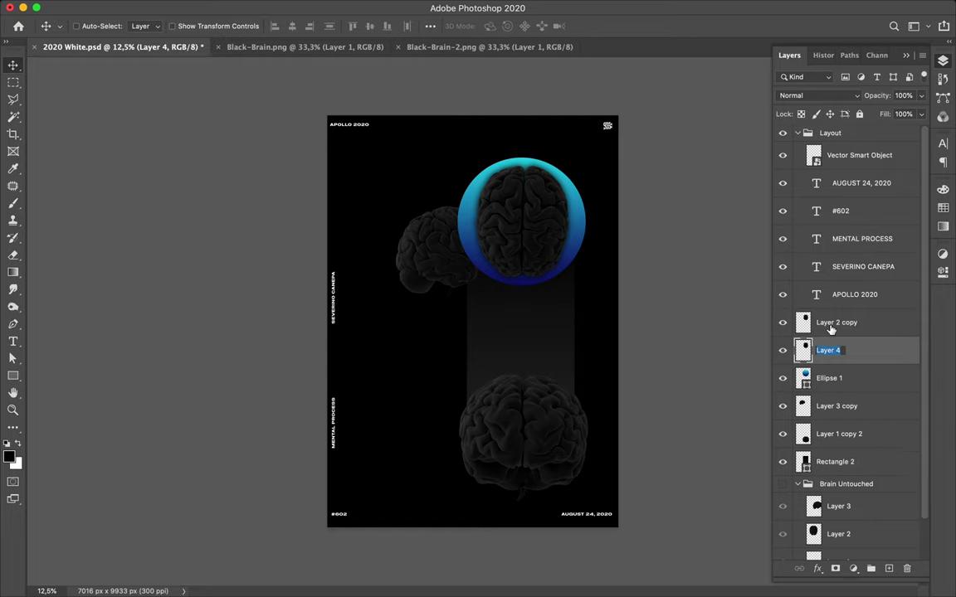
double_click(830, 323)
text(Brain Top View)
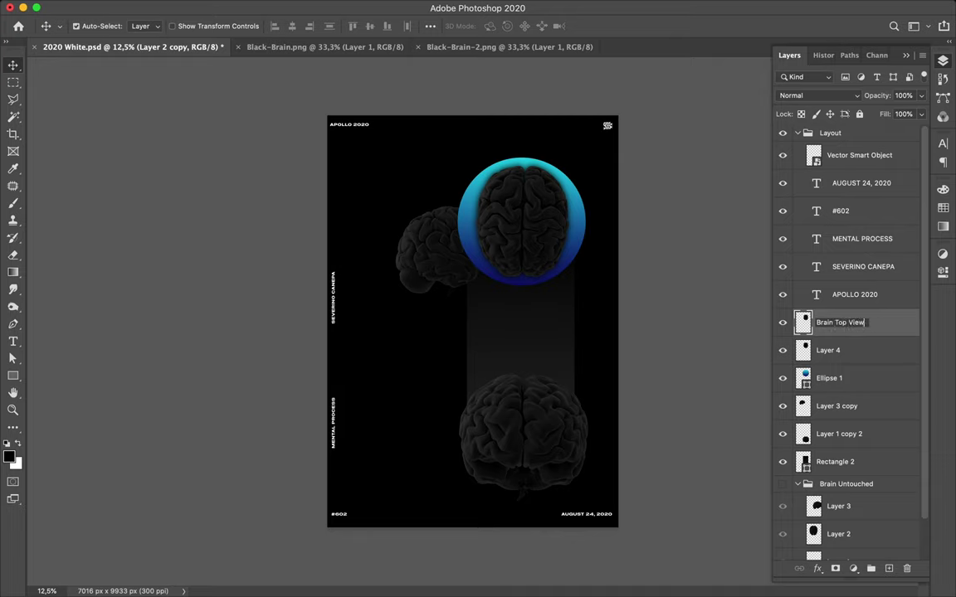
Rename shadow layer Layer 4 to 'Brain Top View S' and reselect Rectangle 2.
key(super+a)
double_click(830, 350)
key(super+v)
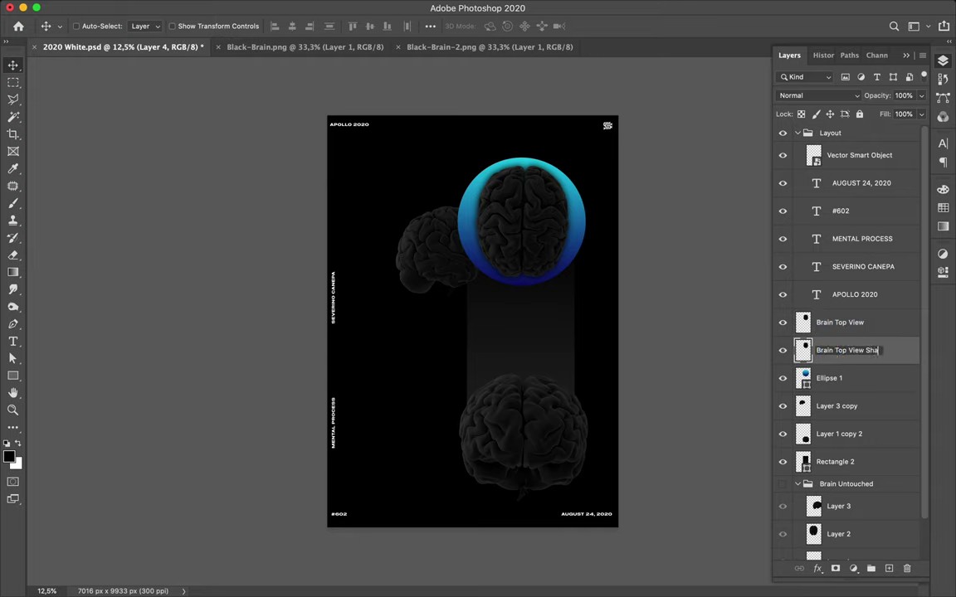
click(835, 407)
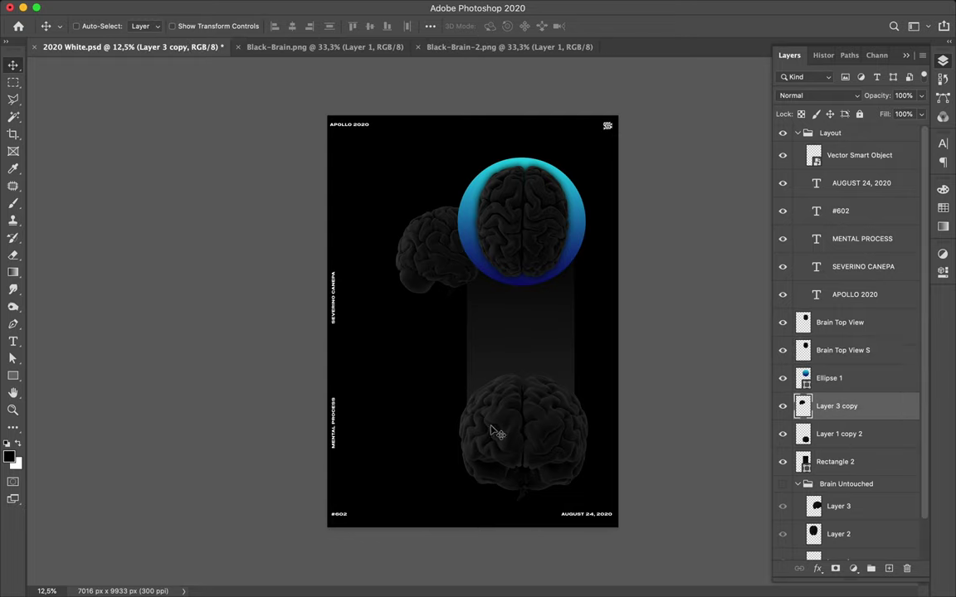
click(838, 445)
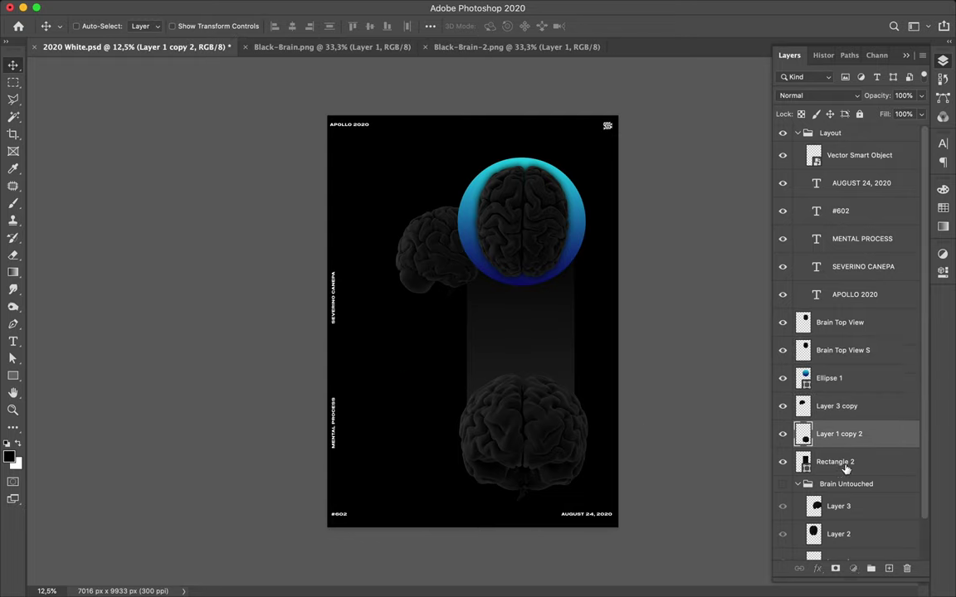
click(830, 462)
Add a new layer above Rectangle 2 and paint a shadow in the lower brain's outline.
click(888, 568)
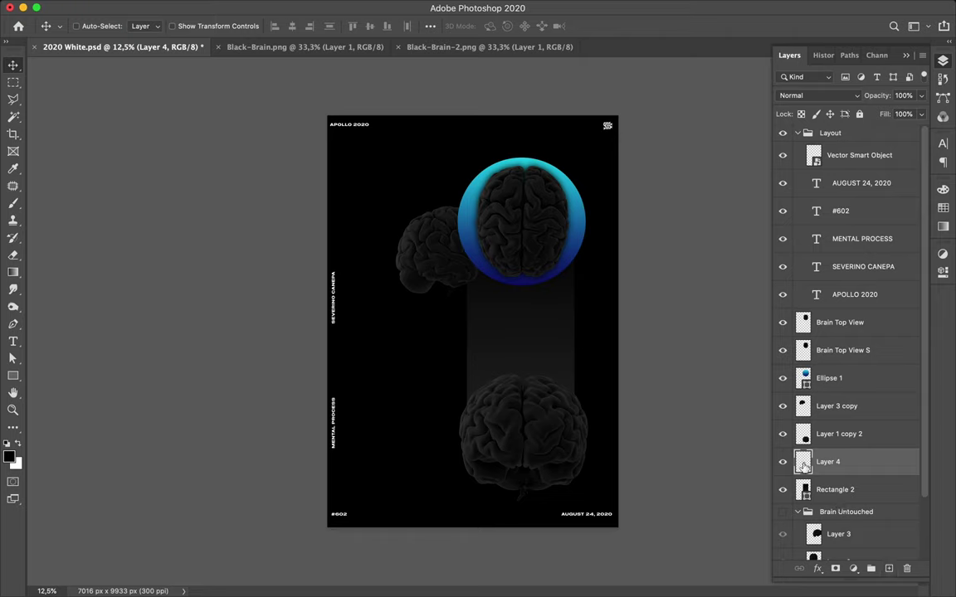
ctrl+click(803, 434)
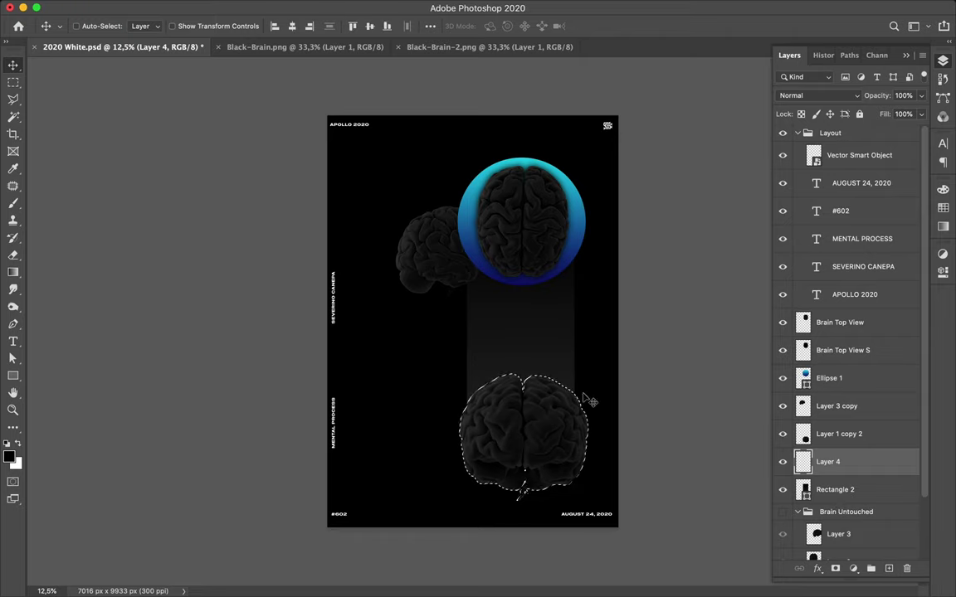
key(b)
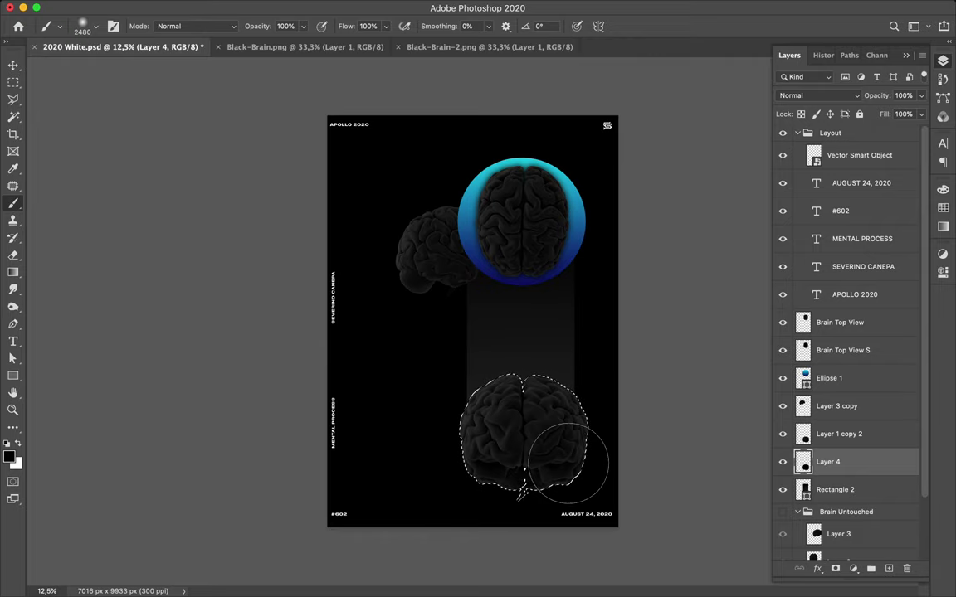
key(m)
click(570, 469)
key(v)
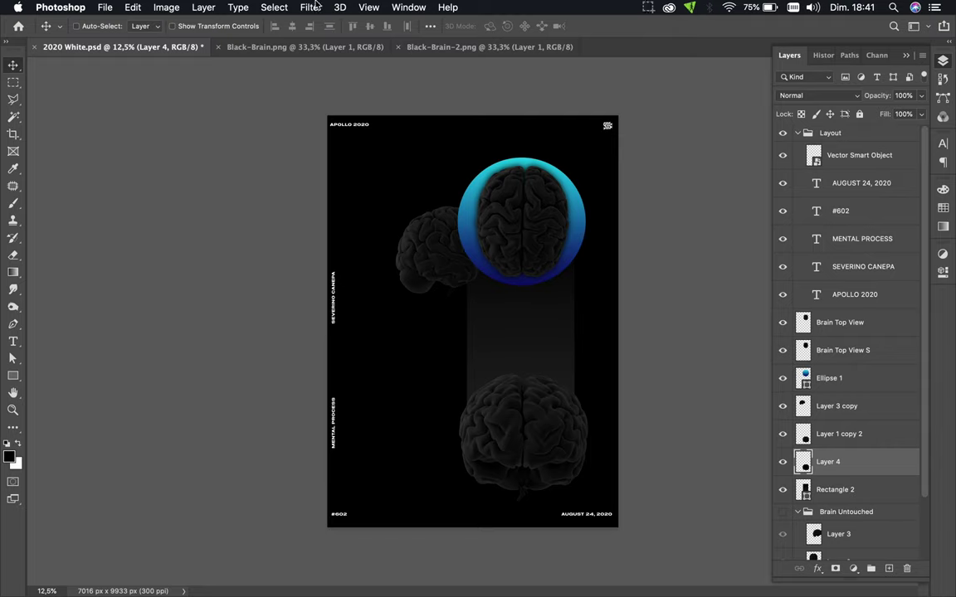
Soften the new shadow layer with a Gaussian Blur of 191,2 px radius.
click(311, 7)
click(320, 25)
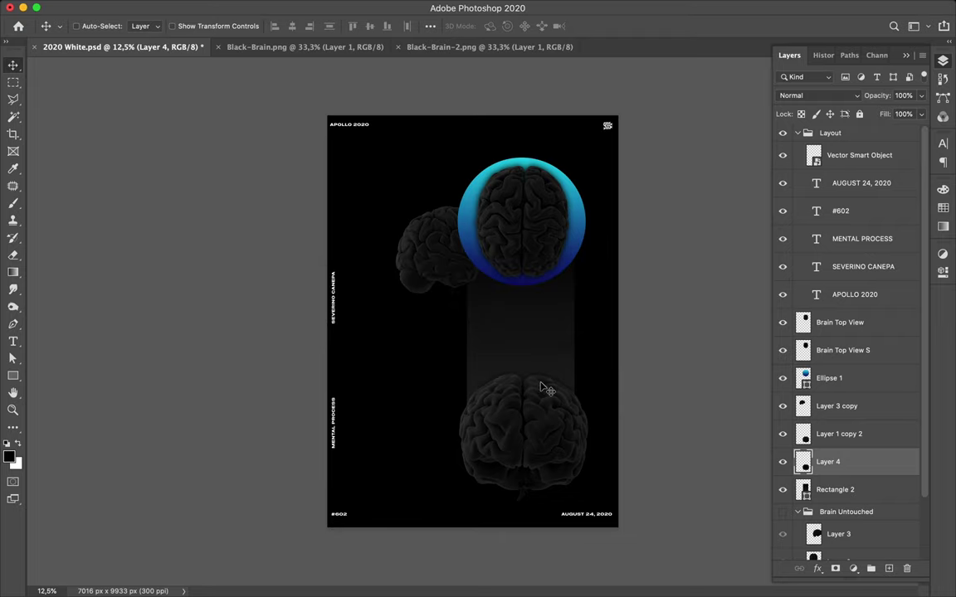
key(super)
key(super)
click(311, 7)
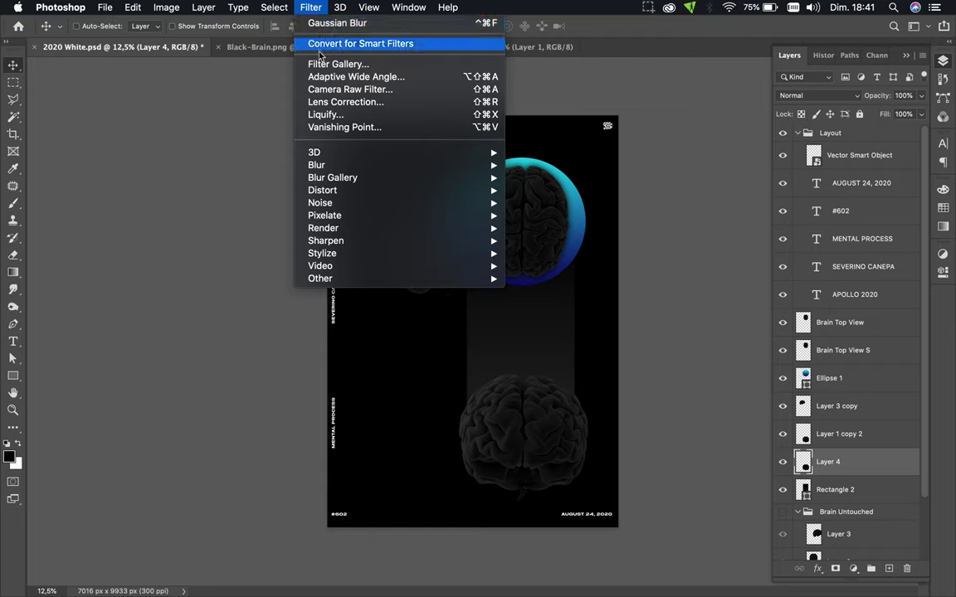
mouse_move(316, 164)
click(554, 215)
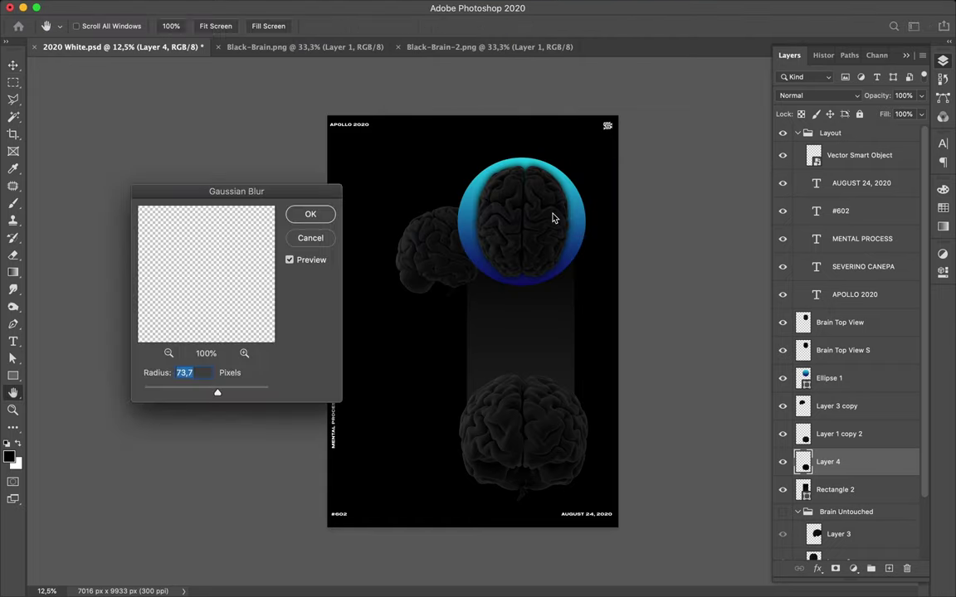
drag(217, 396, 229, 397)
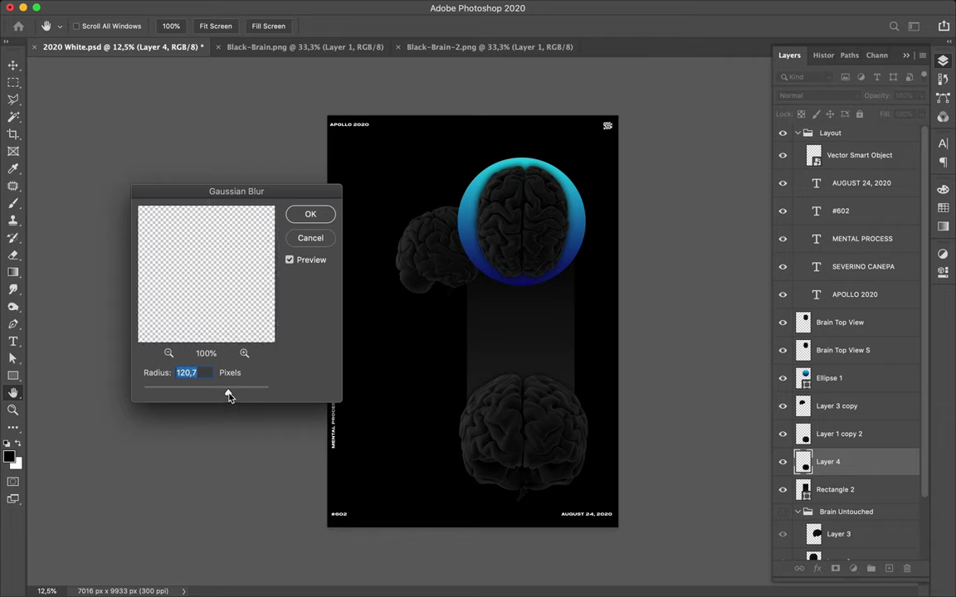
drag(229, 397, 236, 396)
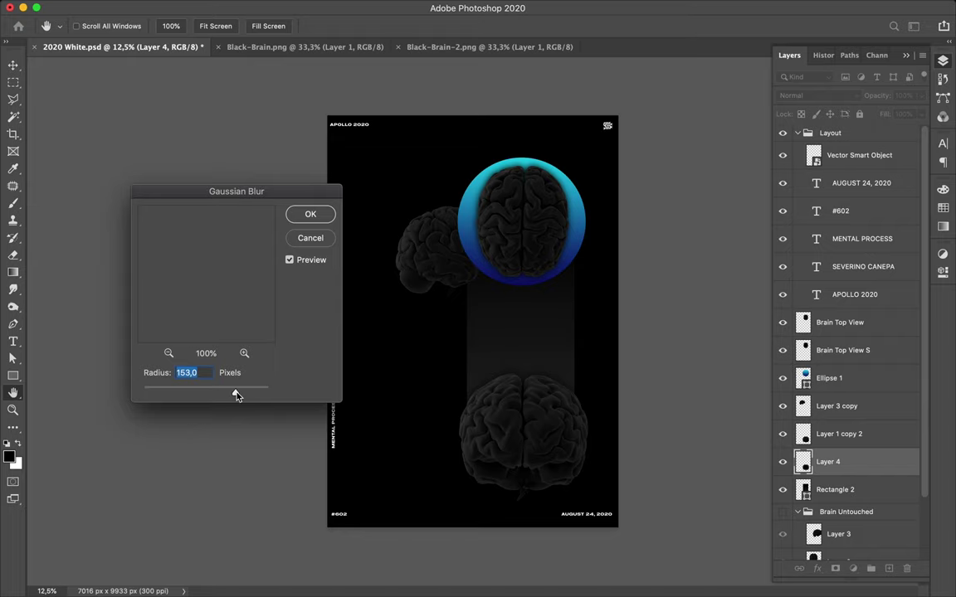
drag(234, 392, 236, 392)
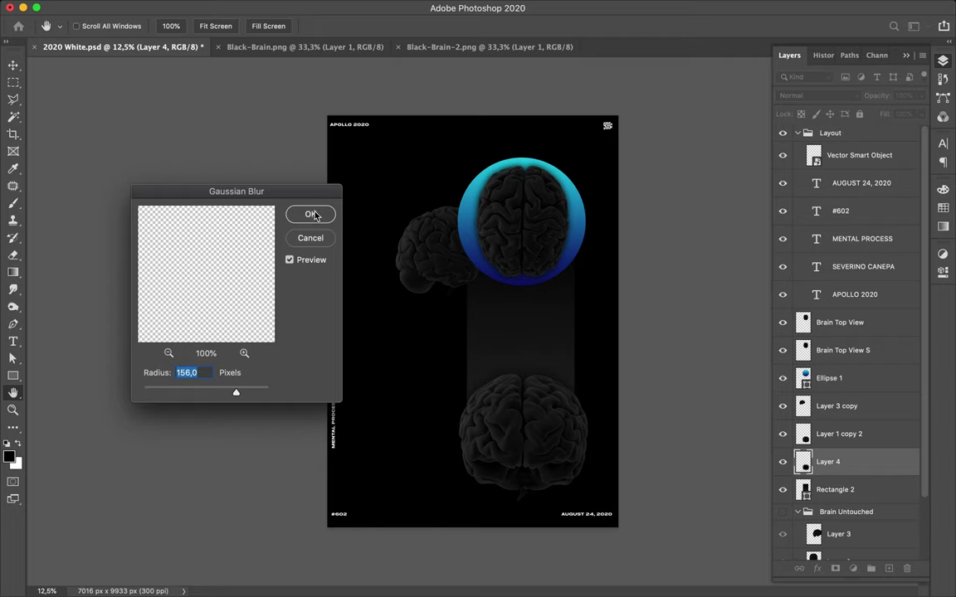
drag(234, 396, 244, 396)
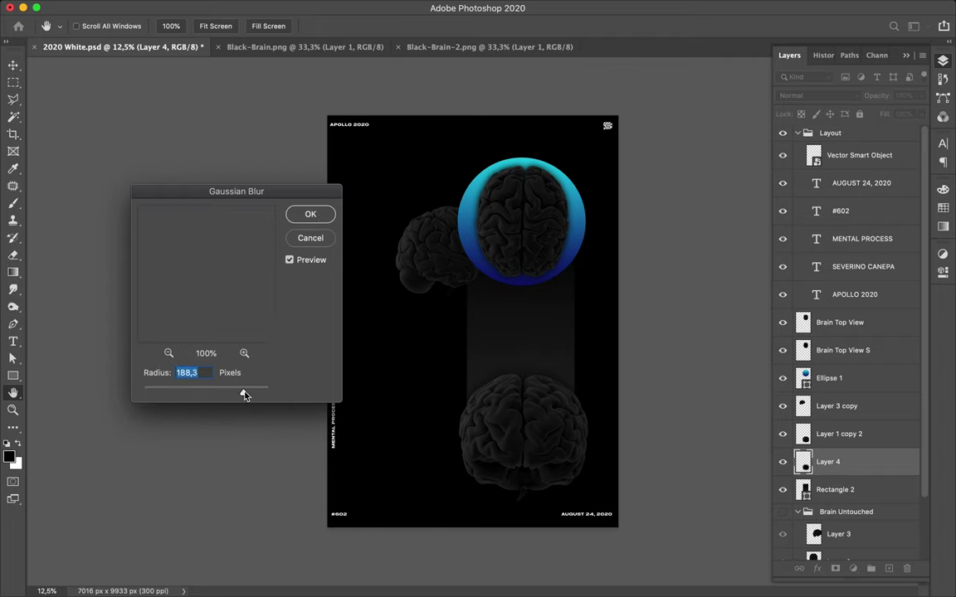
drag(244, 395, 246, 396)
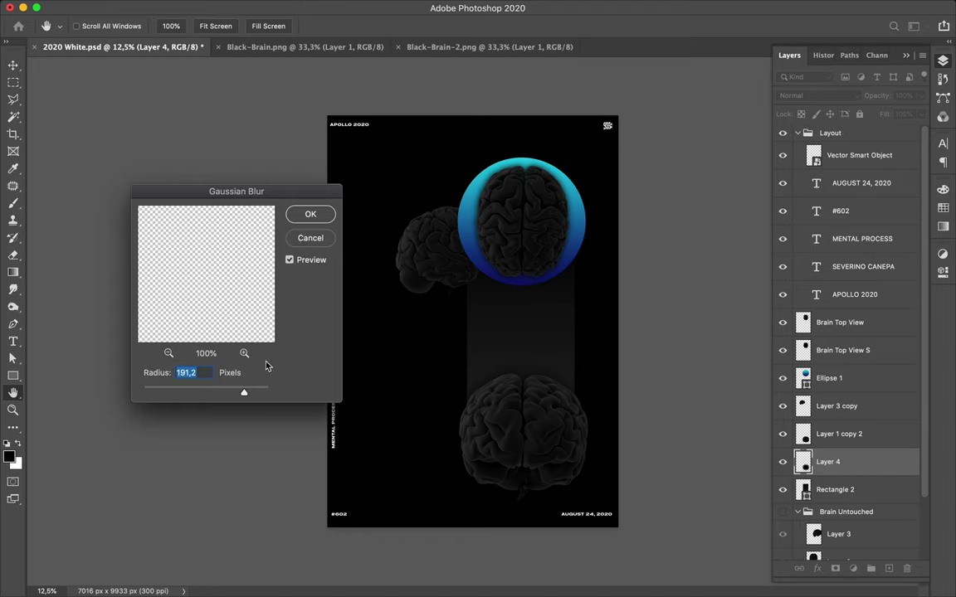
click(309, 213)
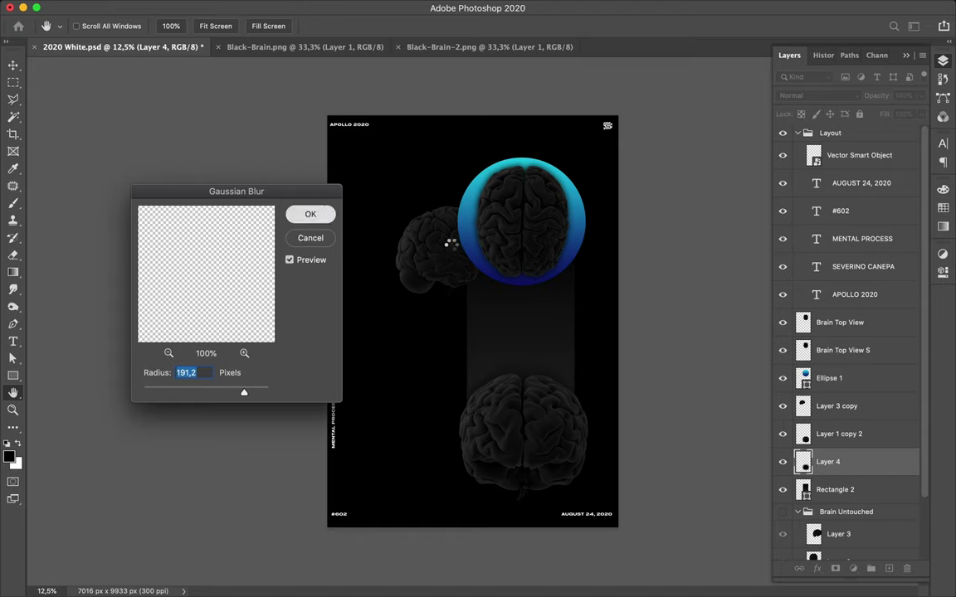
key(Return)
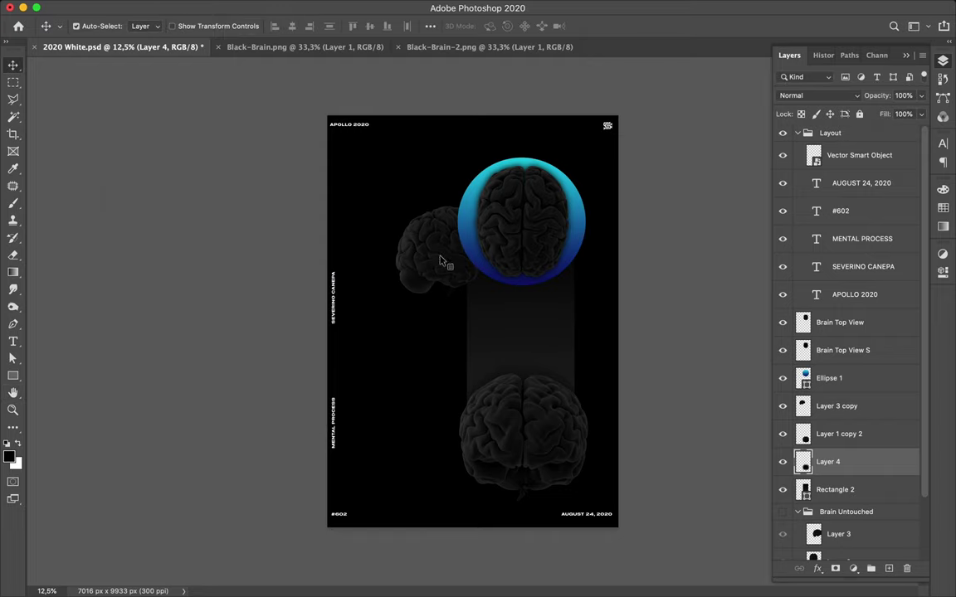
Lower the left side-view brain, rotate it -75°, and stack Layer 3 copy above Brain Top View.
drag(440, 259, 377, 238)
drag(399, 295, 396, 332)
key(ctrl+t)
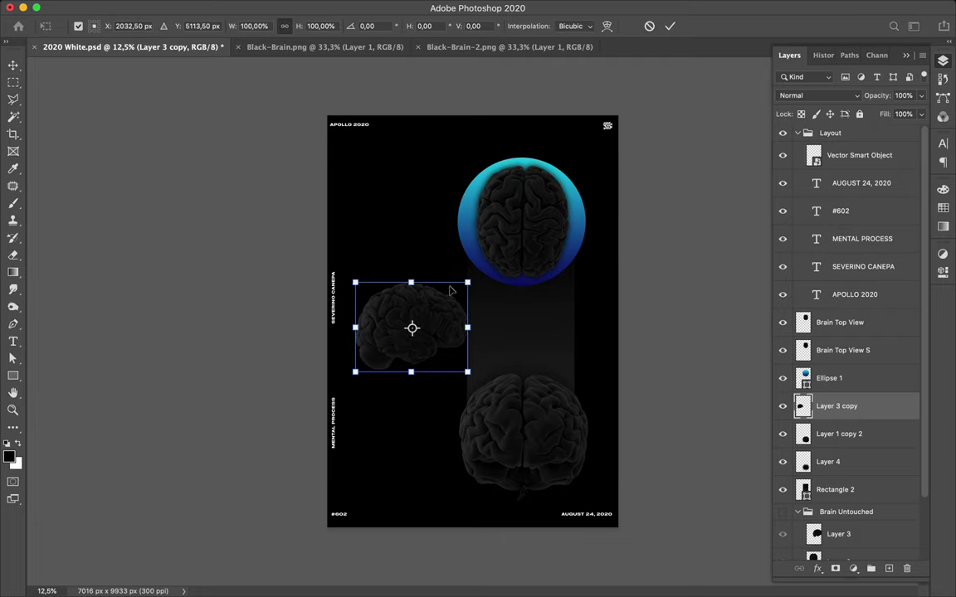
drag(469, 275, 362, 241)
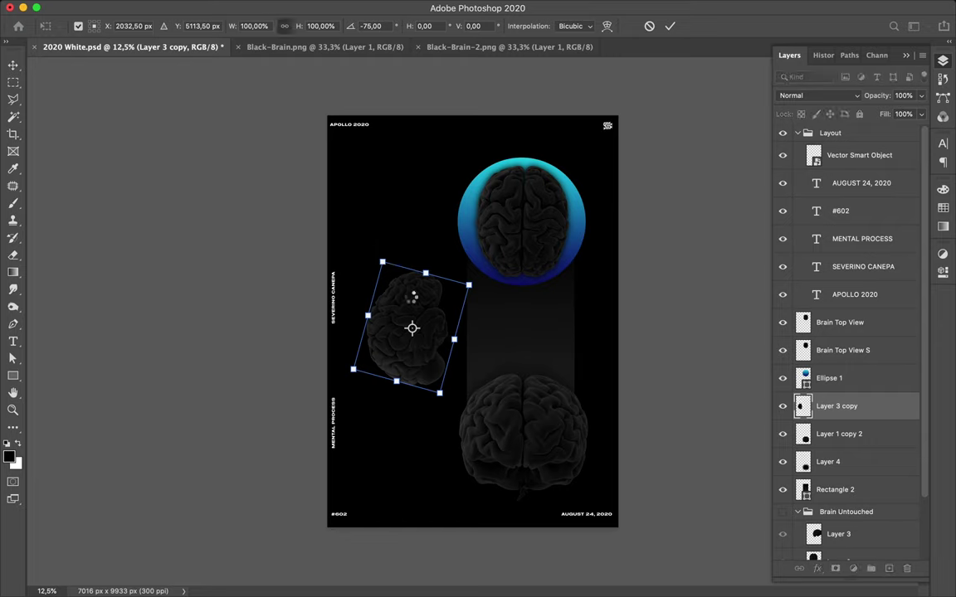
key(Return)
drag(423, 307, 421, 307)
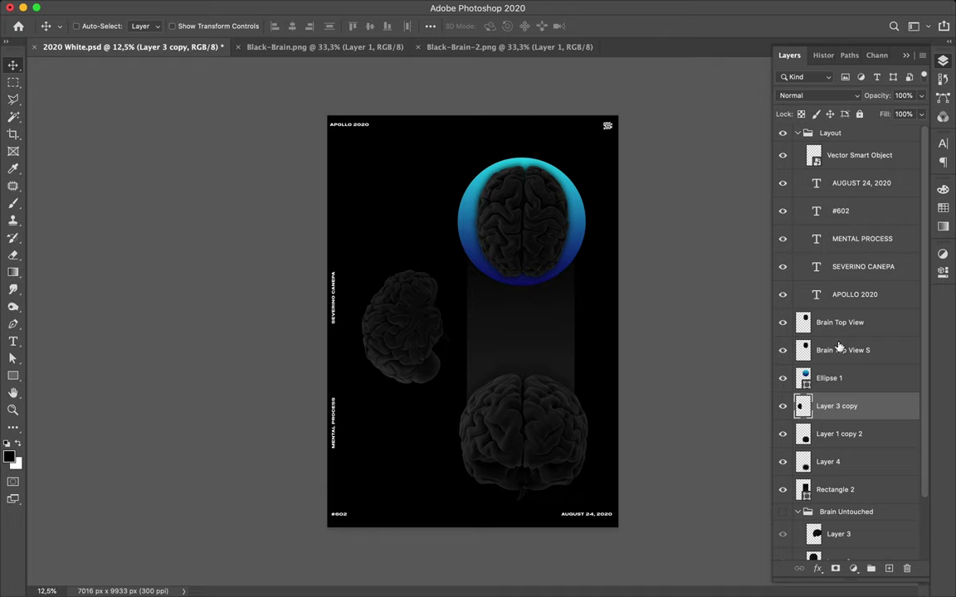
key(ctrl)
drag(840, 406, 840, 336)
Align the horizontal centres of the Brain Top View through Rectangle 2 layers.
click(798, 133)
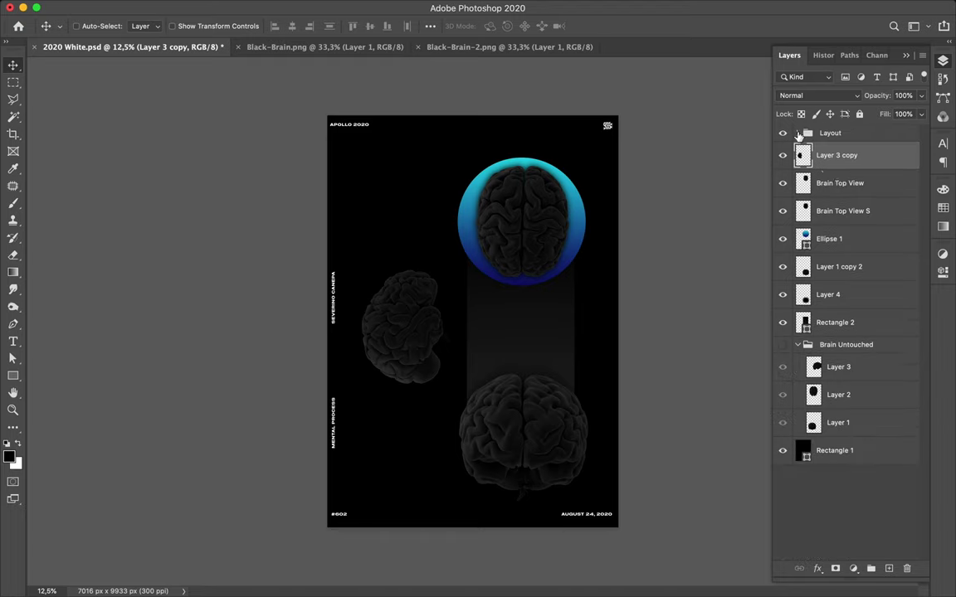
click(833, 182)
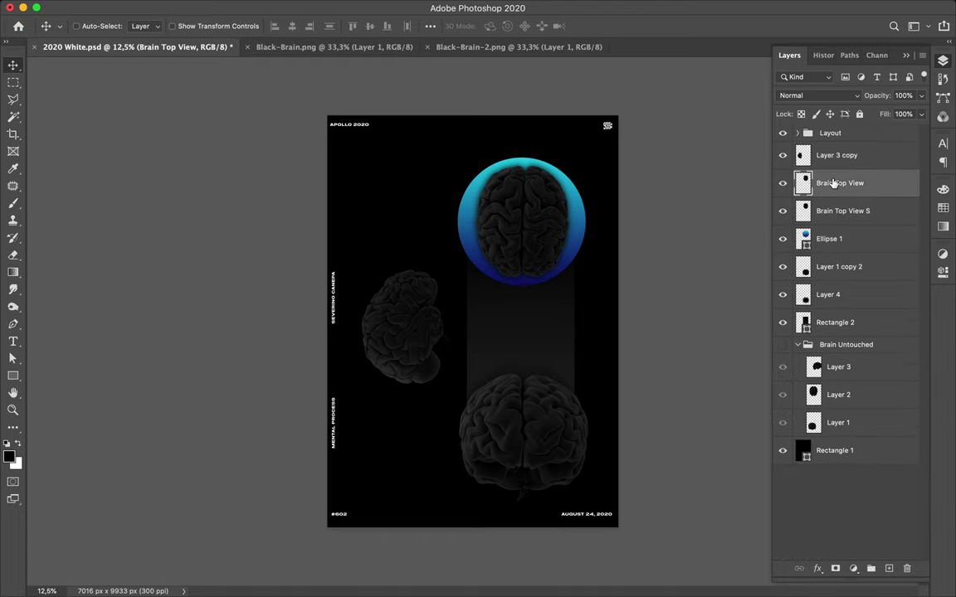
shift+click(835, 328)
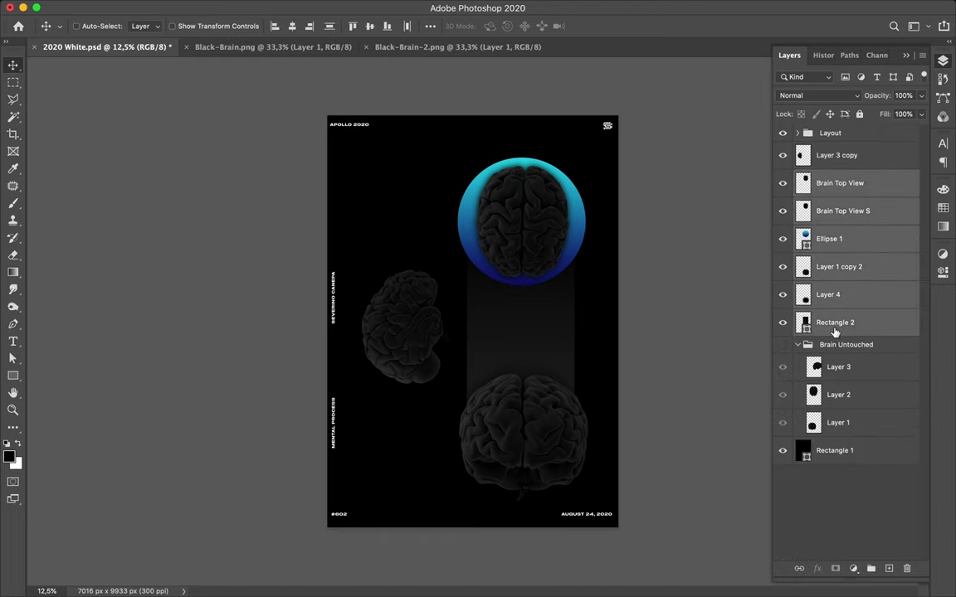
click(298, 31)
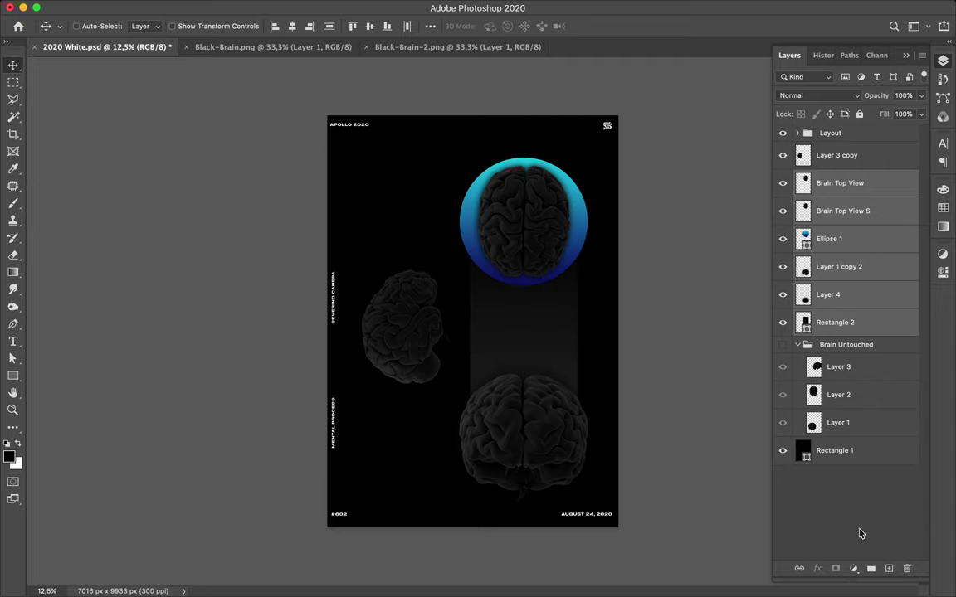
Centre the left side brain vertically relative to the canvas.
drag(421, 348, 411, 347)
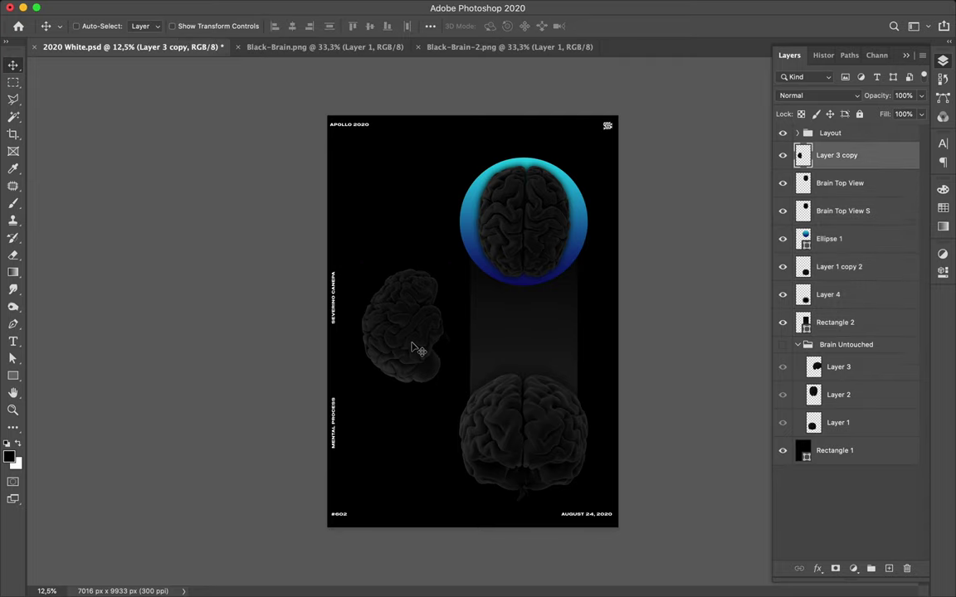
drag(411, 343, 412, 348)
click(430, 26)
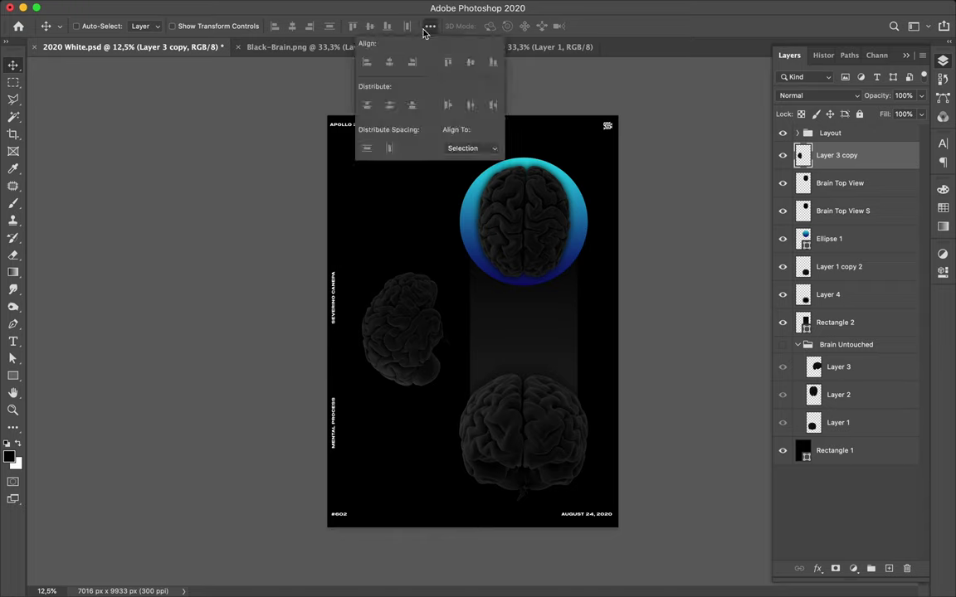
click(467, 147)
click(462, 157)
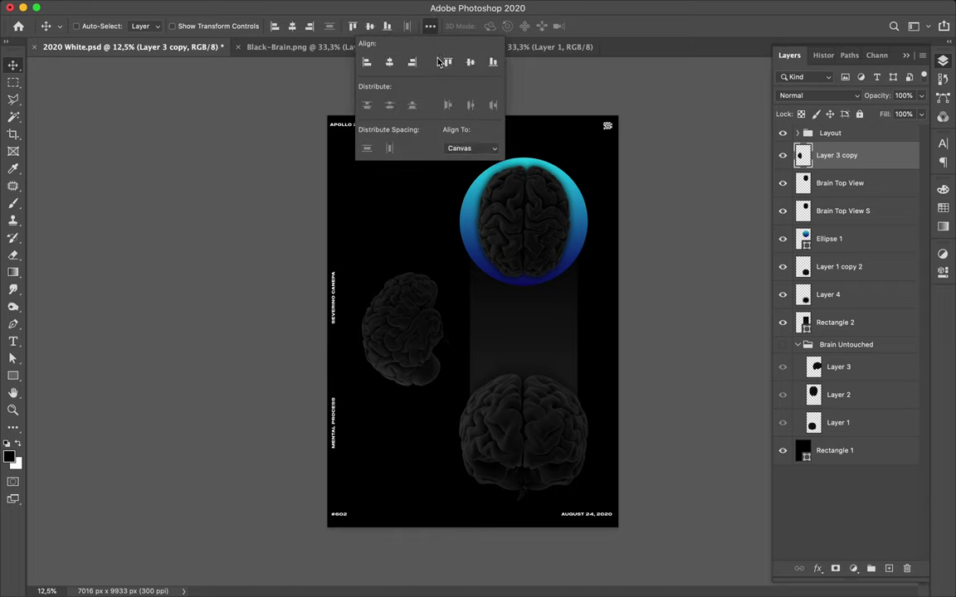
click(469, 63)
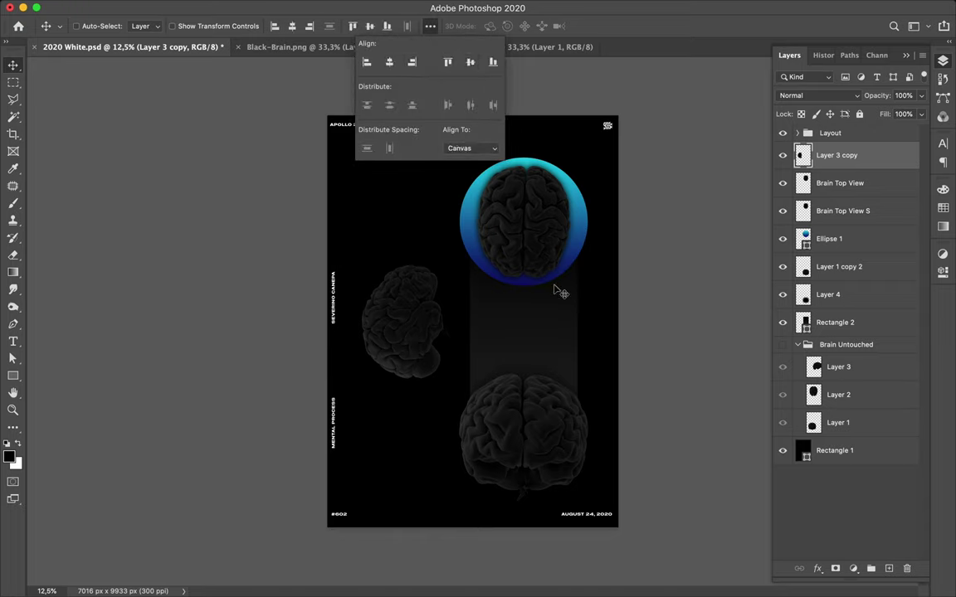
Move the Brain Top View–Rectangle 2 column up about 7 px.
super+click(535, 243)
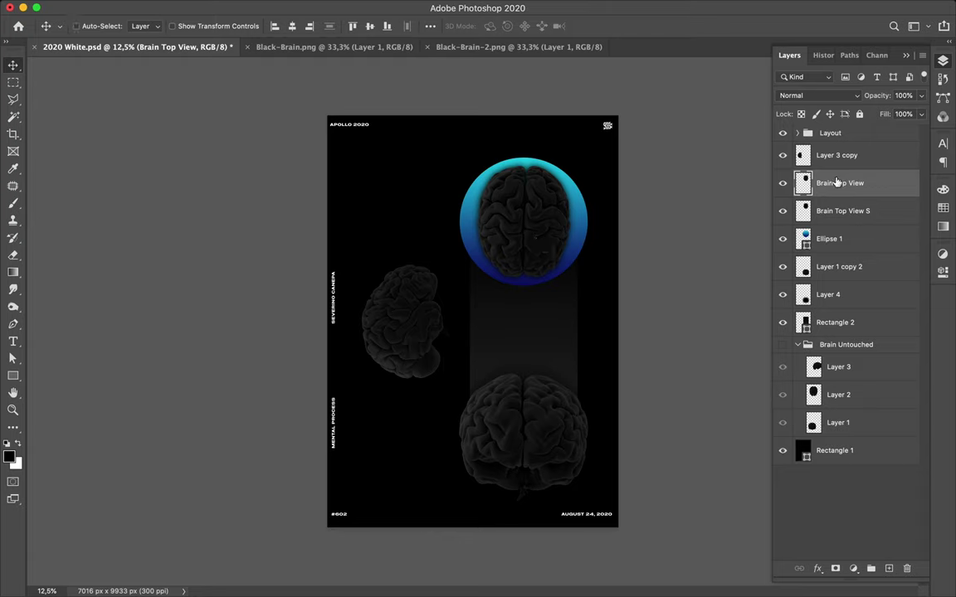
shift+click(843, 325)
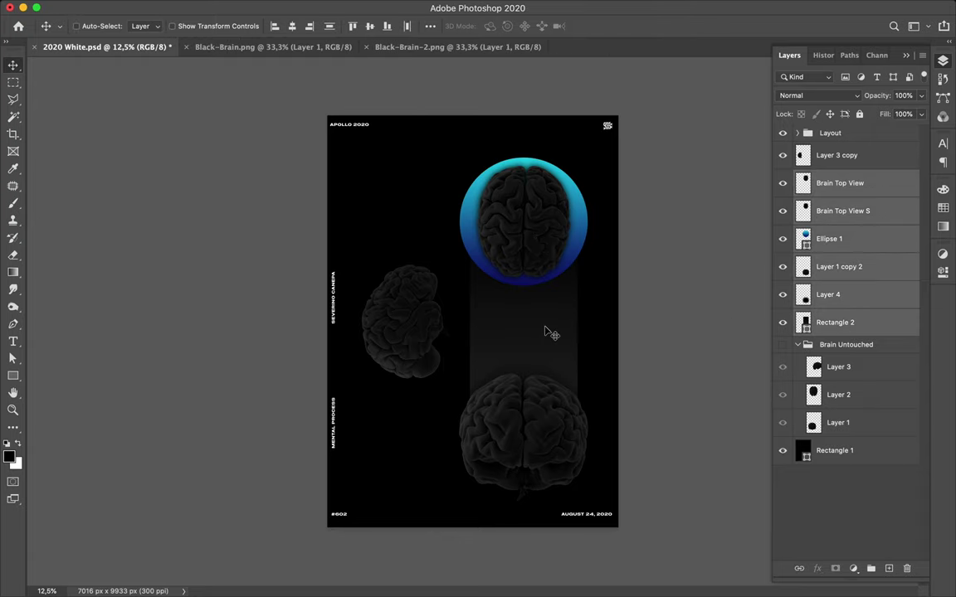
drag(546, 330, 546, 323)
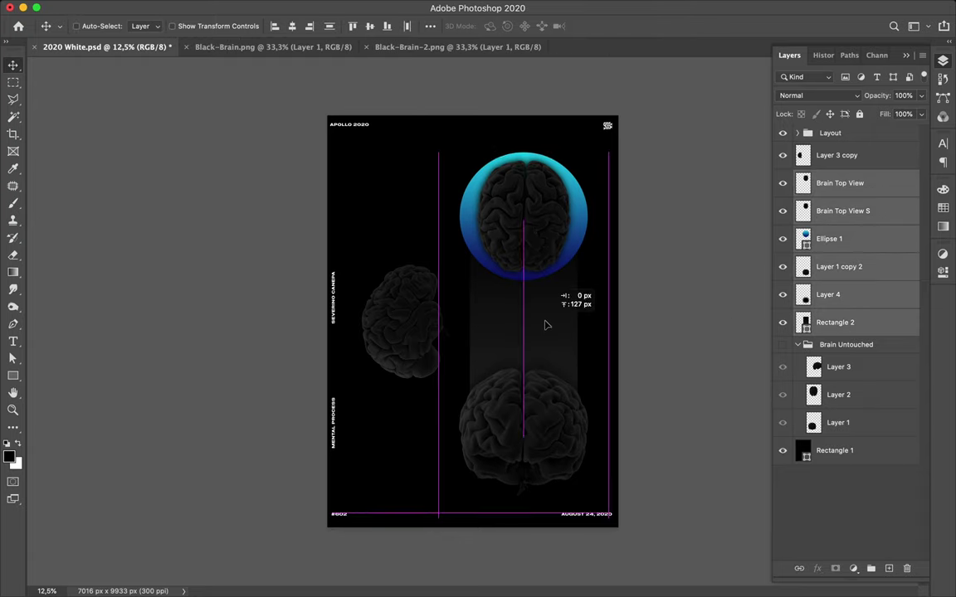
drag(546, 324, 548, 323)
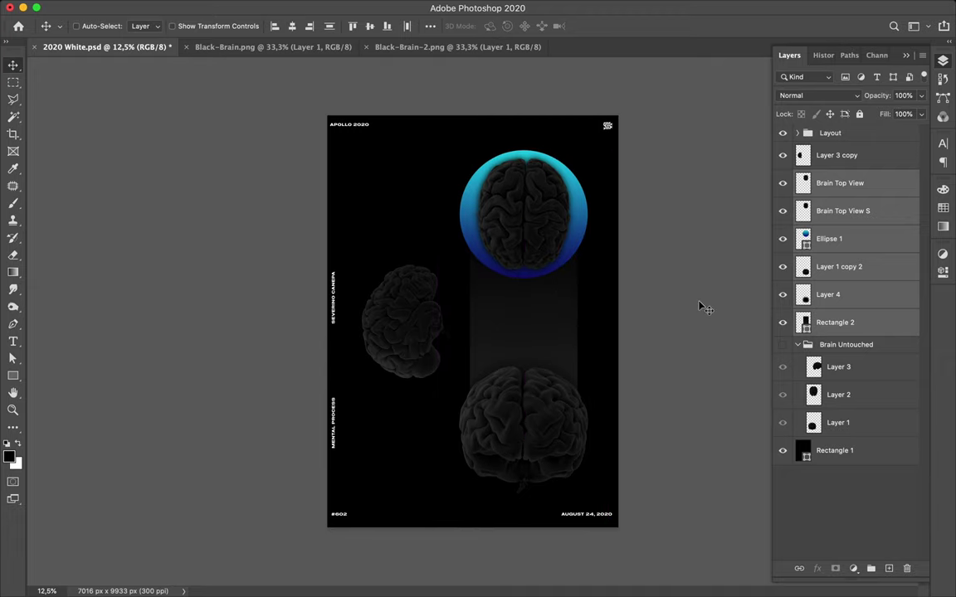
key(super+plus)
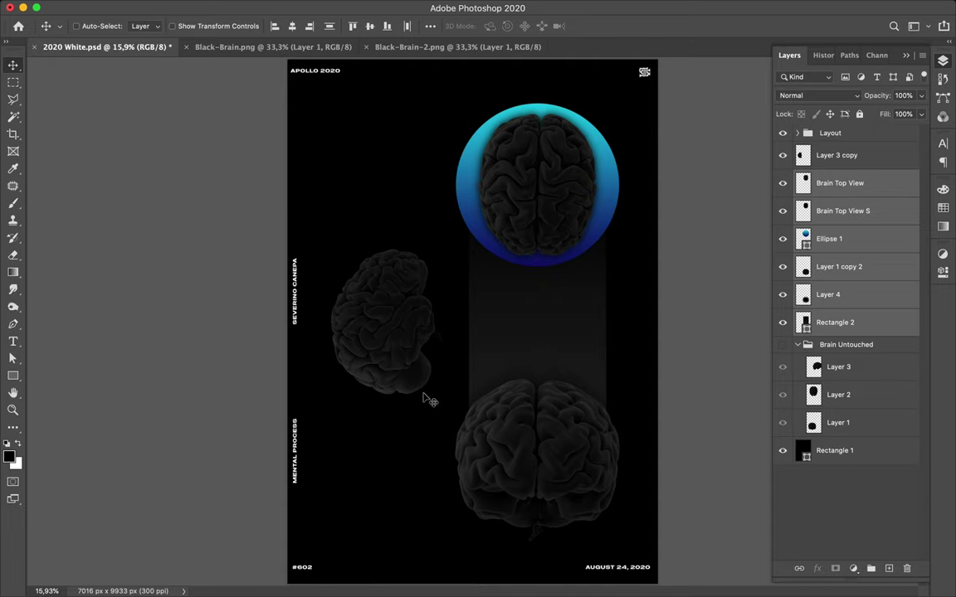
Collapse the Brain Untouched group and select the left side brain layer.
key(super+minus)
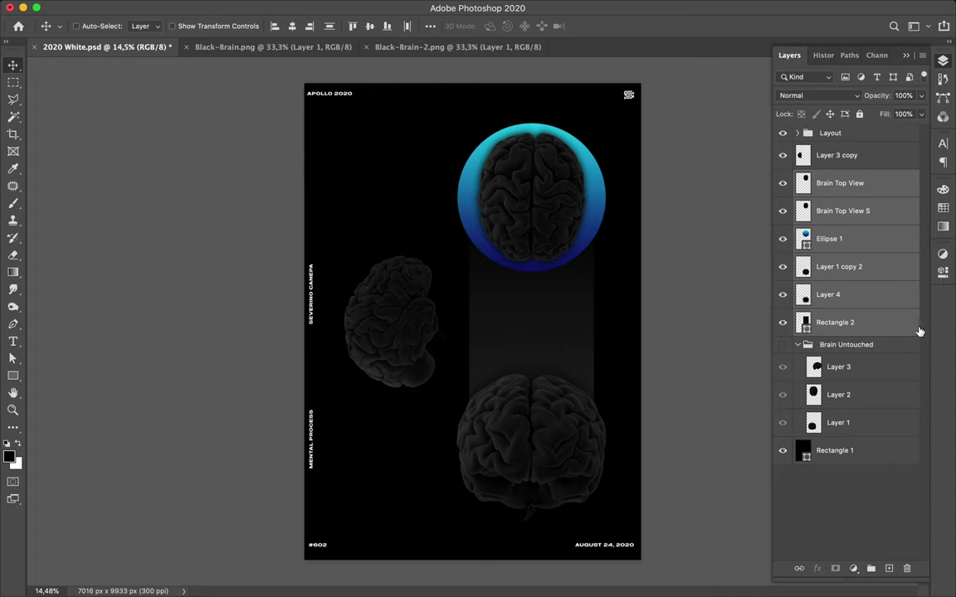
click(797, 344)
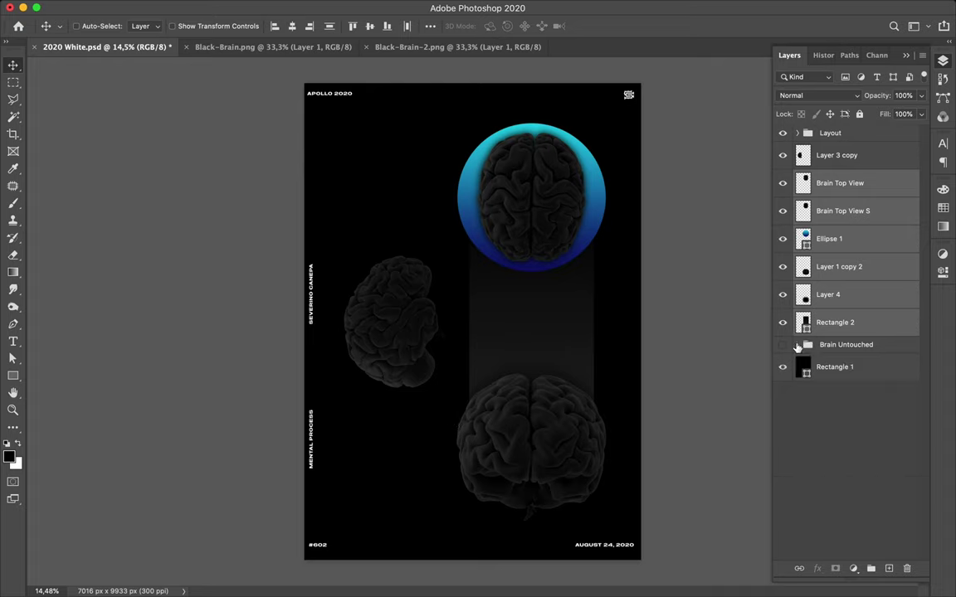
super+click(419, 341)
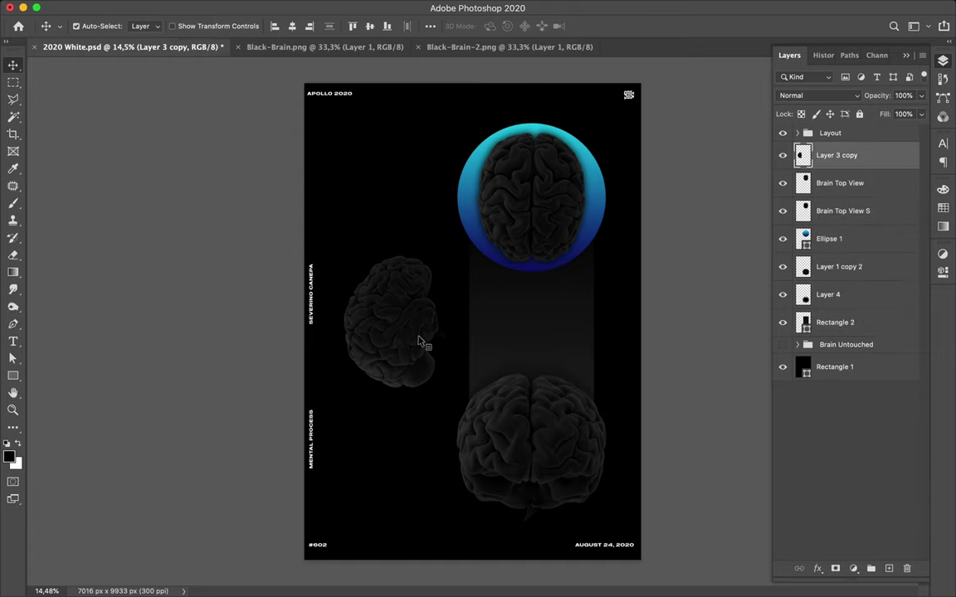
Scale Layer 3 copy's side brain to about 115.83% and move it slightly down.
key(super+t)
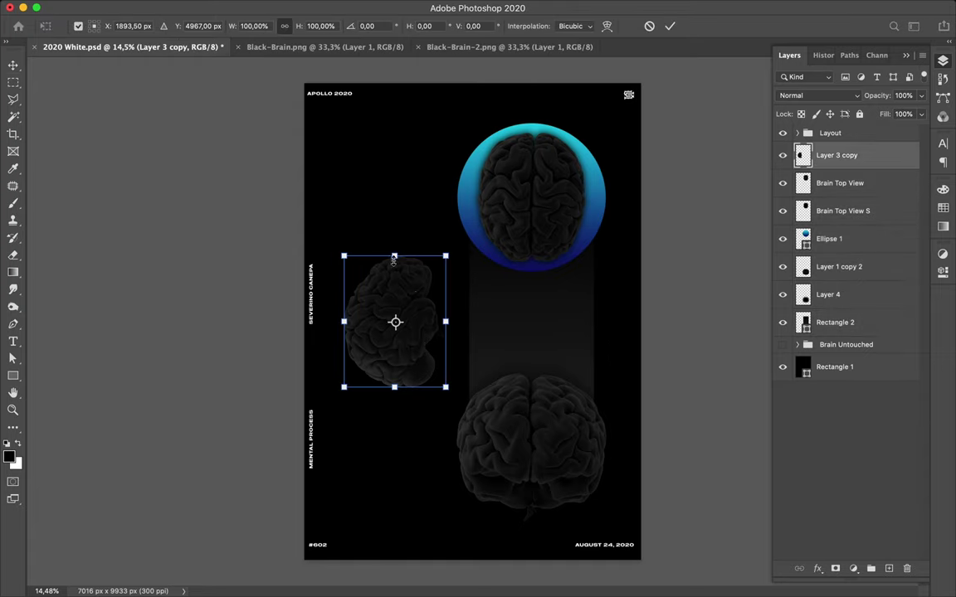
drag(394, 256, 395, 235)
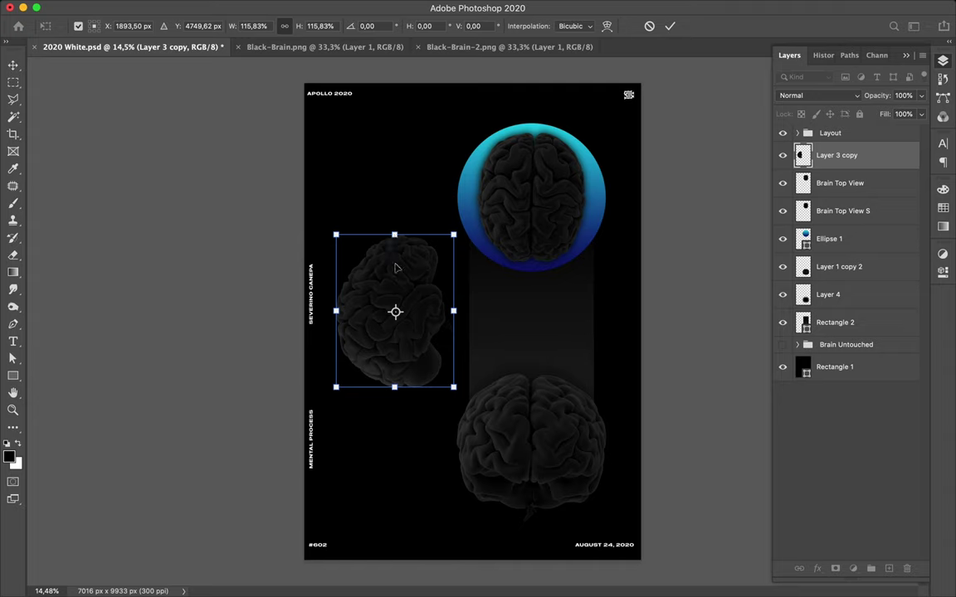
key(Return)
drag(407, 278, 407, 281)
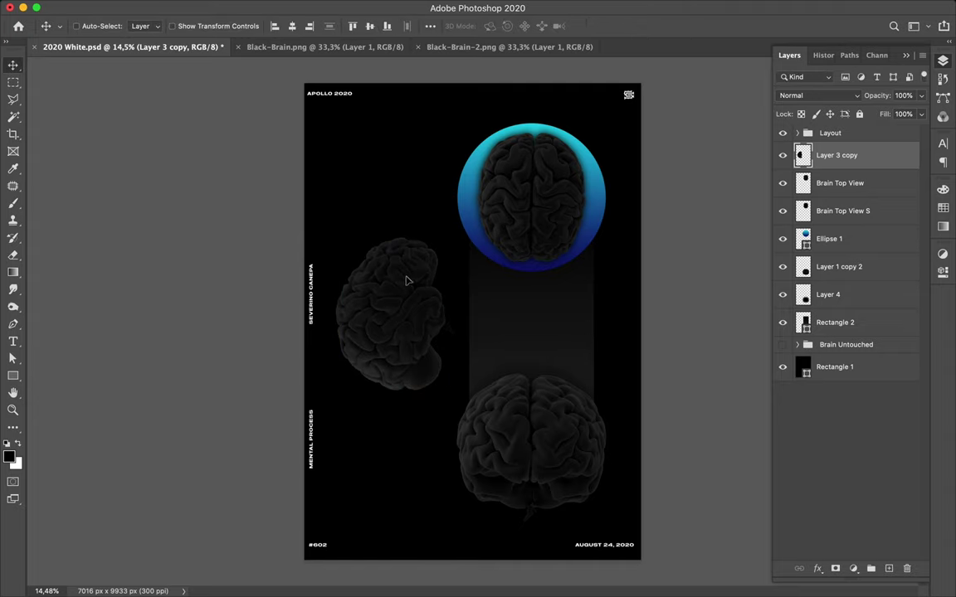
key(u)
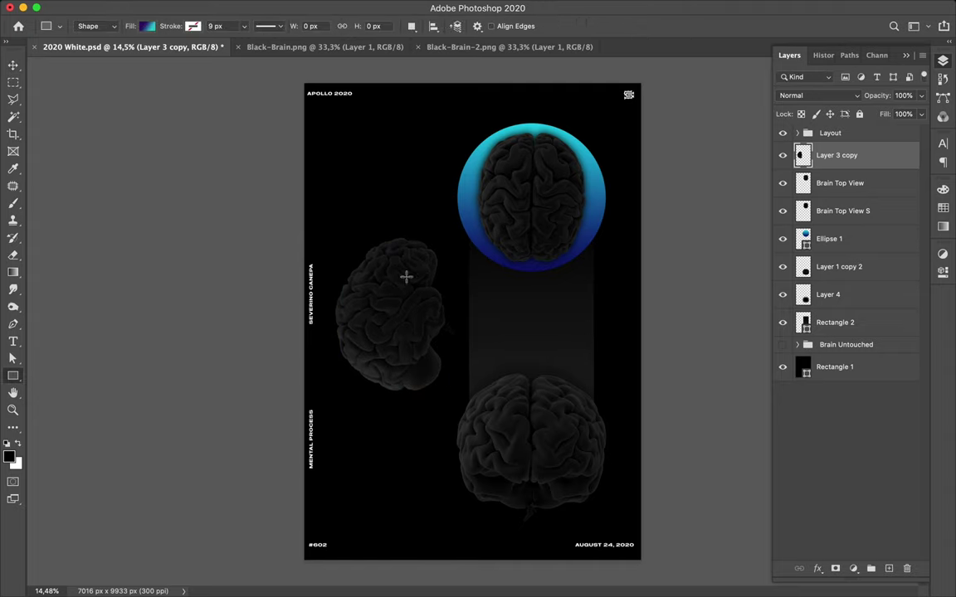
Select the Ellipse 1 circle and open its fill gradient settings.
key(v)
ctrl+click(465, 208)
key(a)
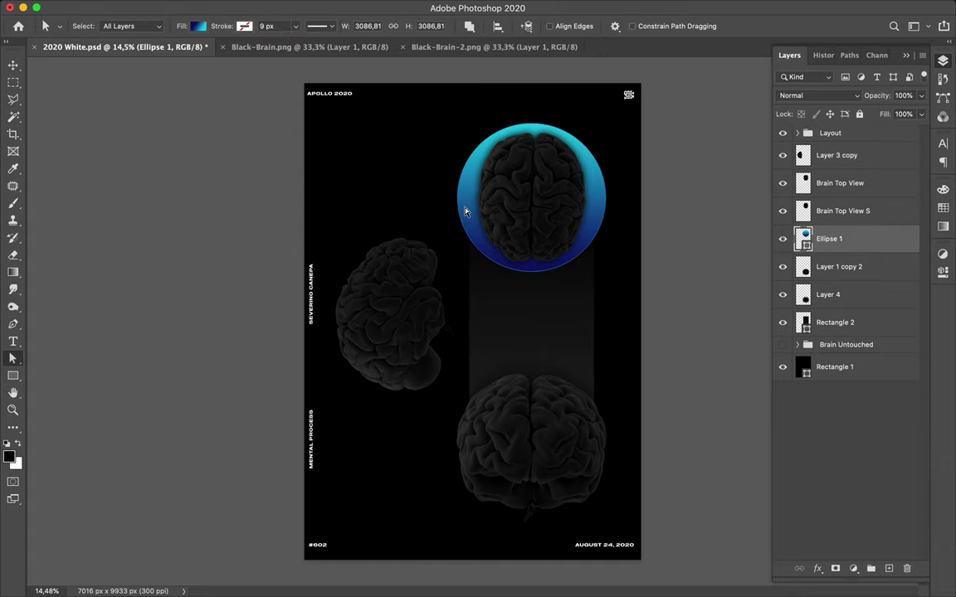
click(199, 27)
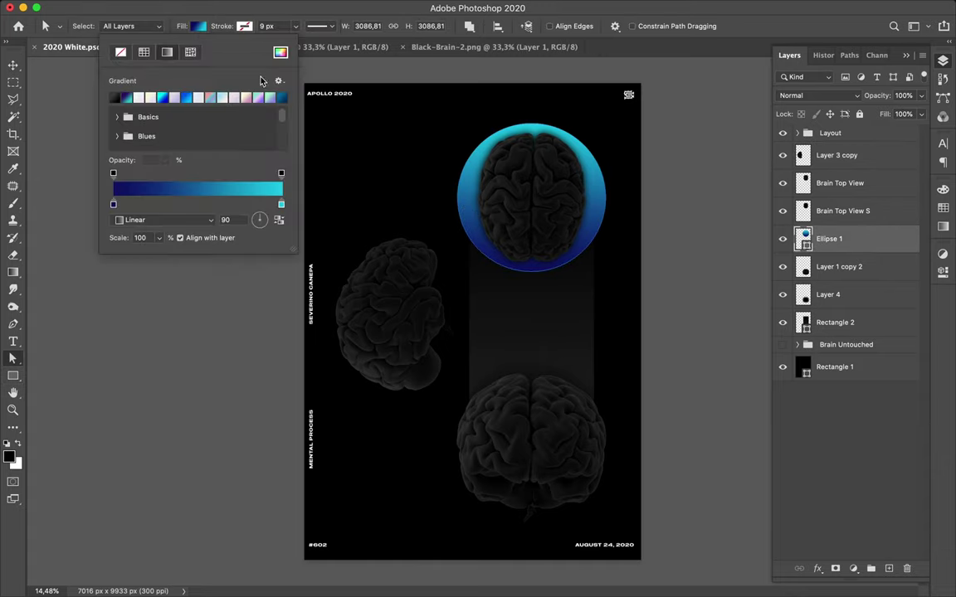
click(279, 82)
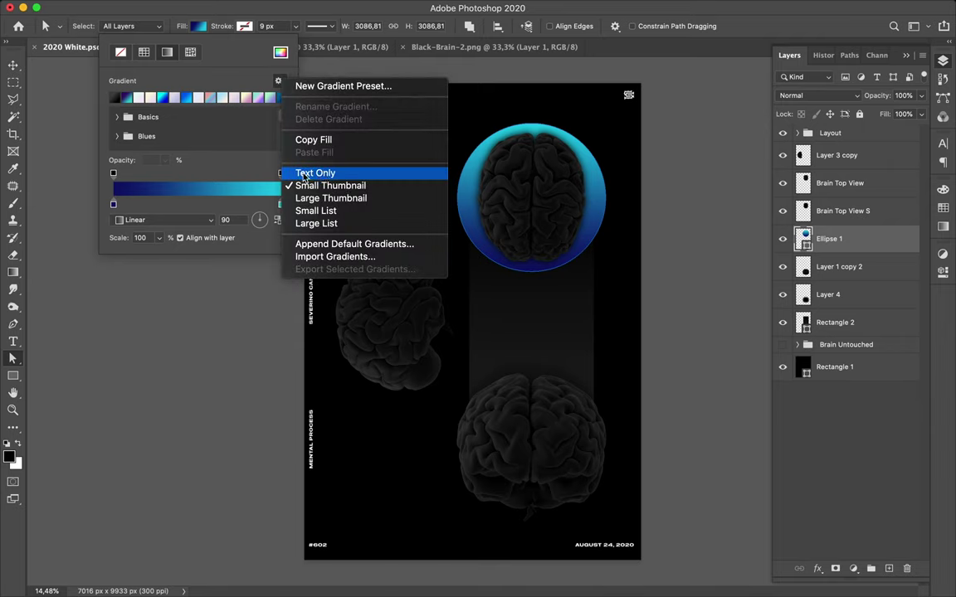
click(353, 88)
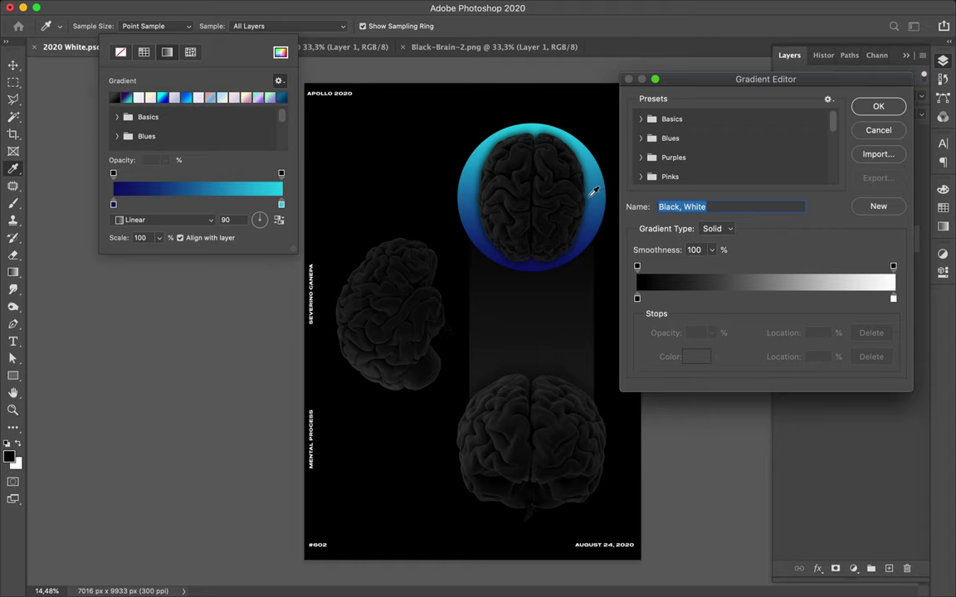
click(878, 131)
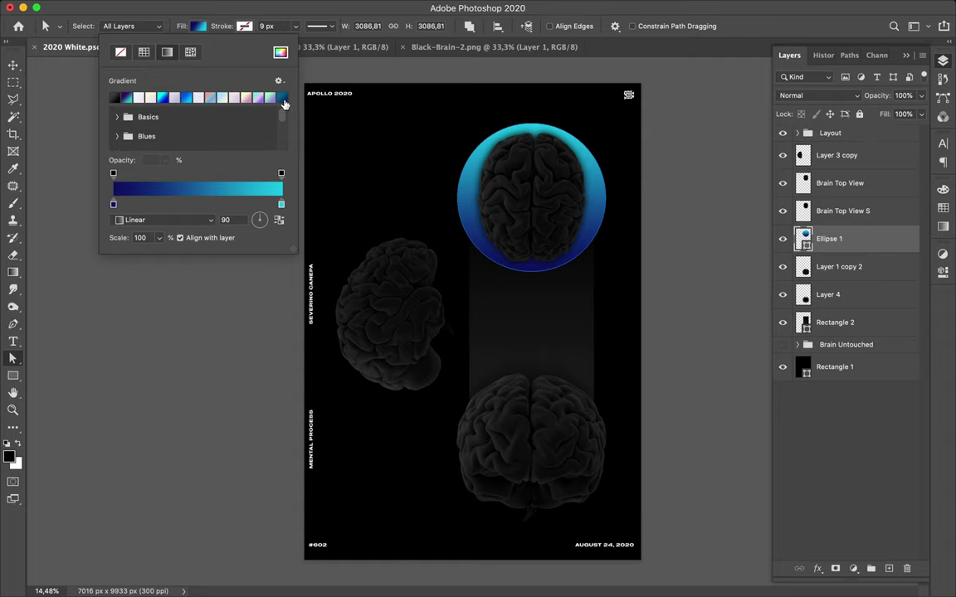
Store the circle's navy-to-cyan gradient as new preset Blue_27.
click(264, 189)
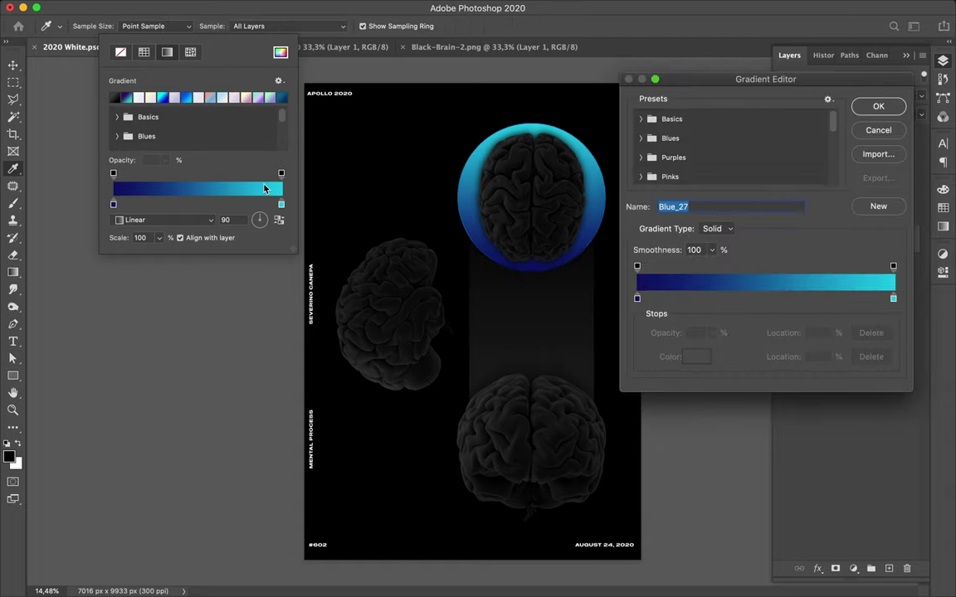
click(827, 99)
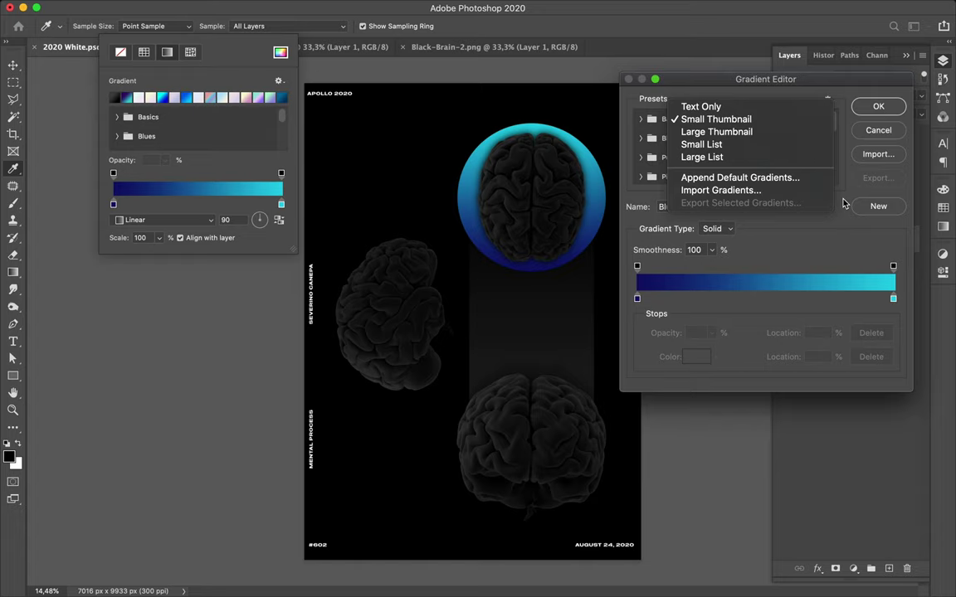
click(839, 204)
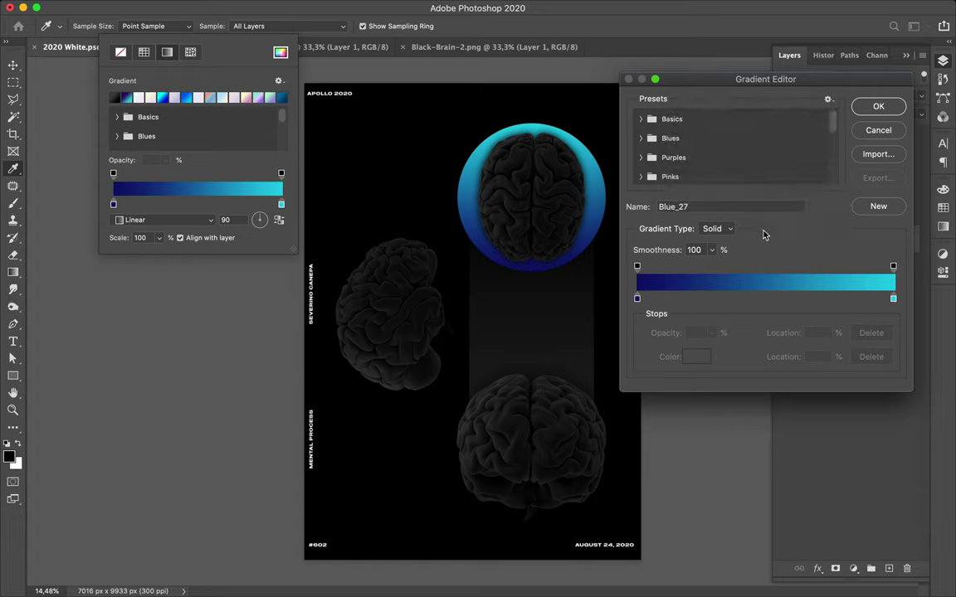
click(875, 214)
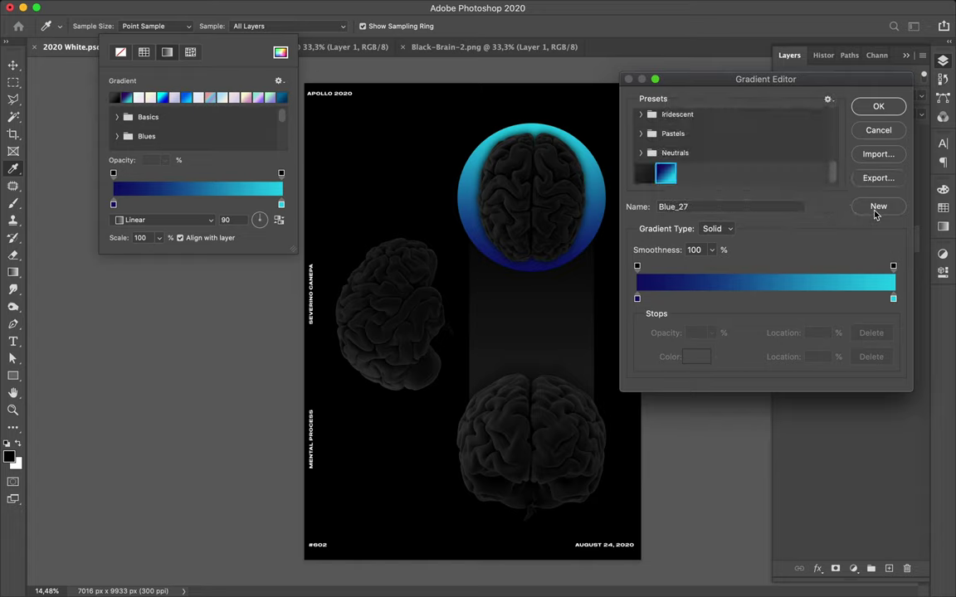
click(876, 107)
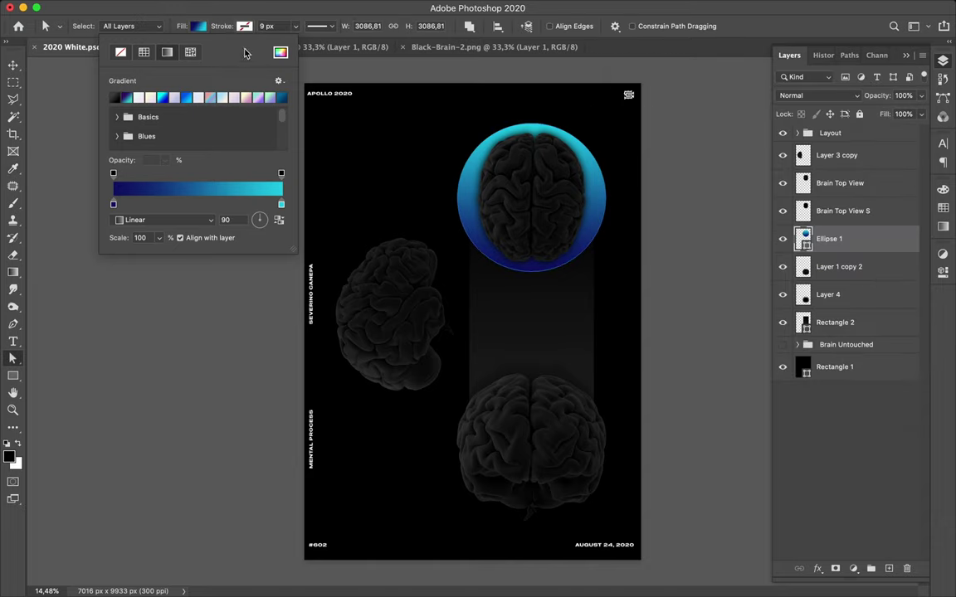
key(v)
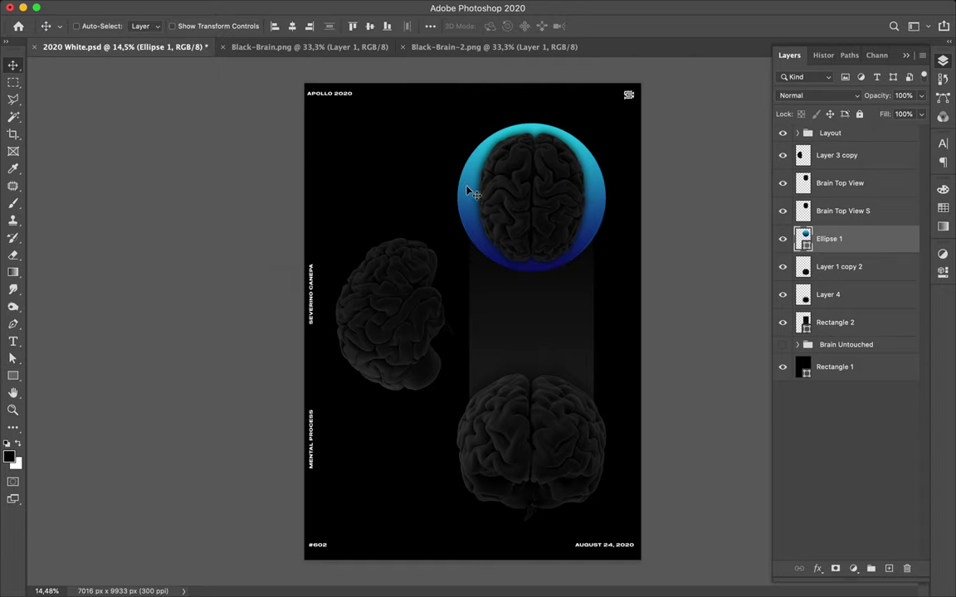
key(a)
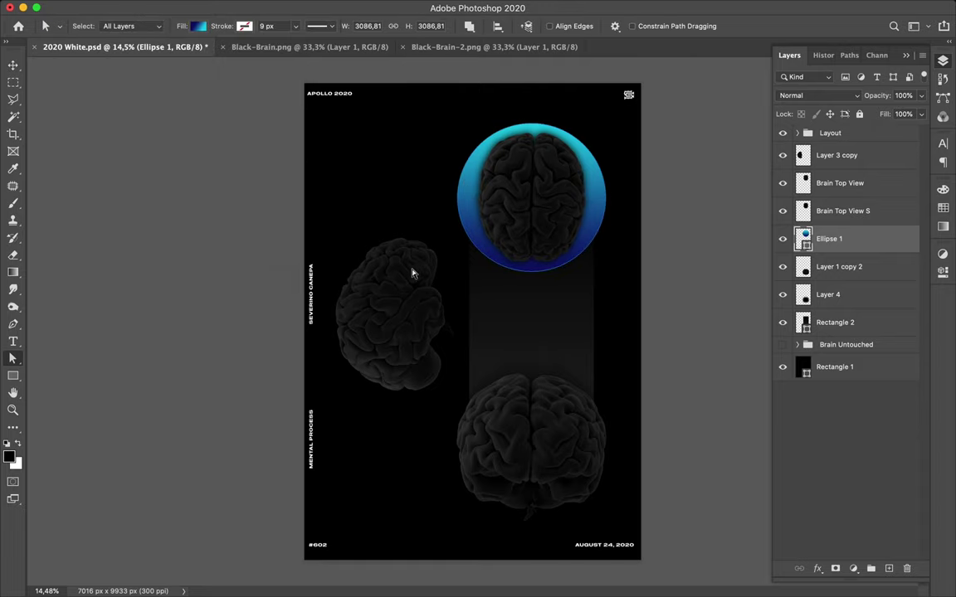
key(v)
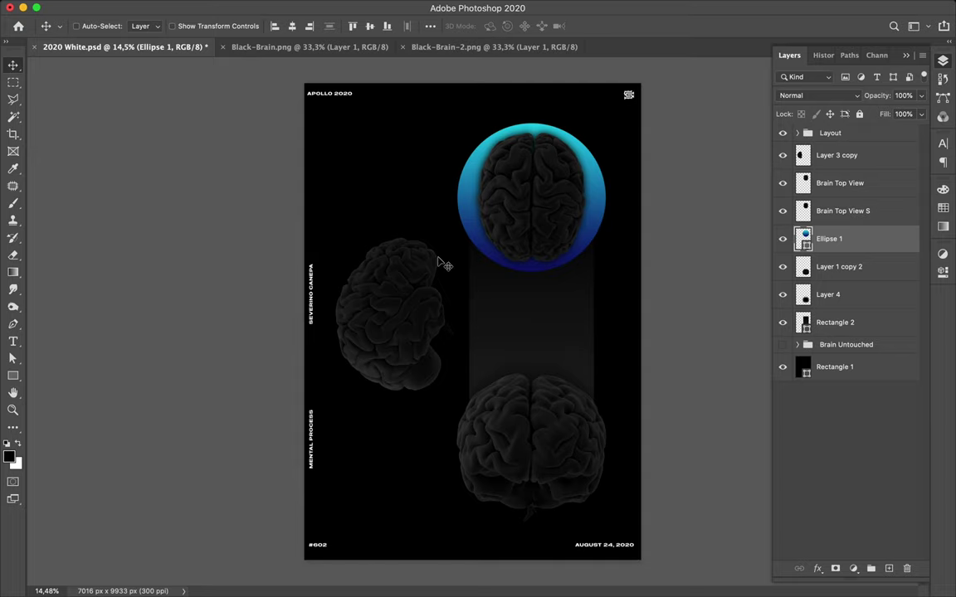
key(u)
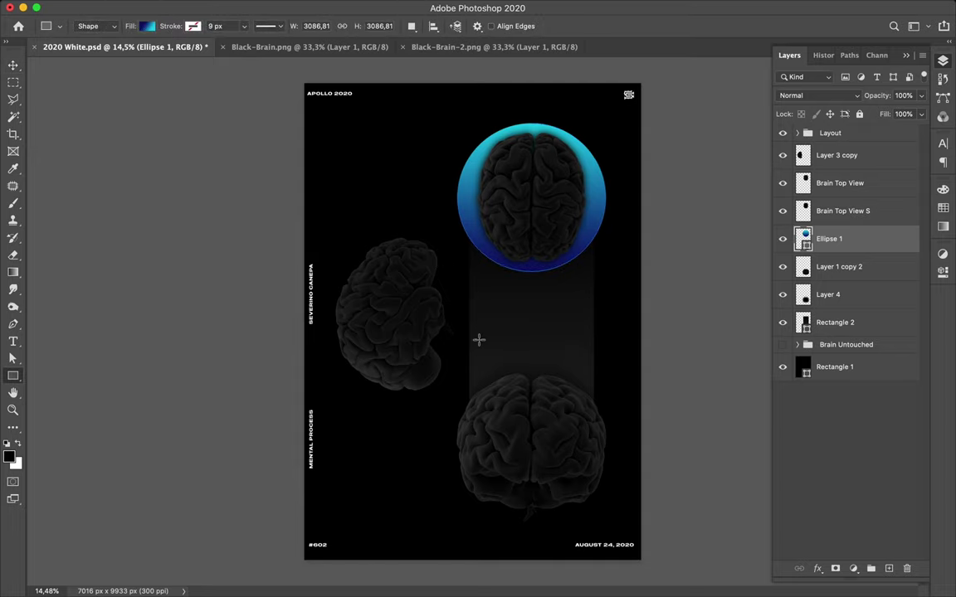
scroll(469, 337, up, 3)
scroll(470, 336, up, 2)
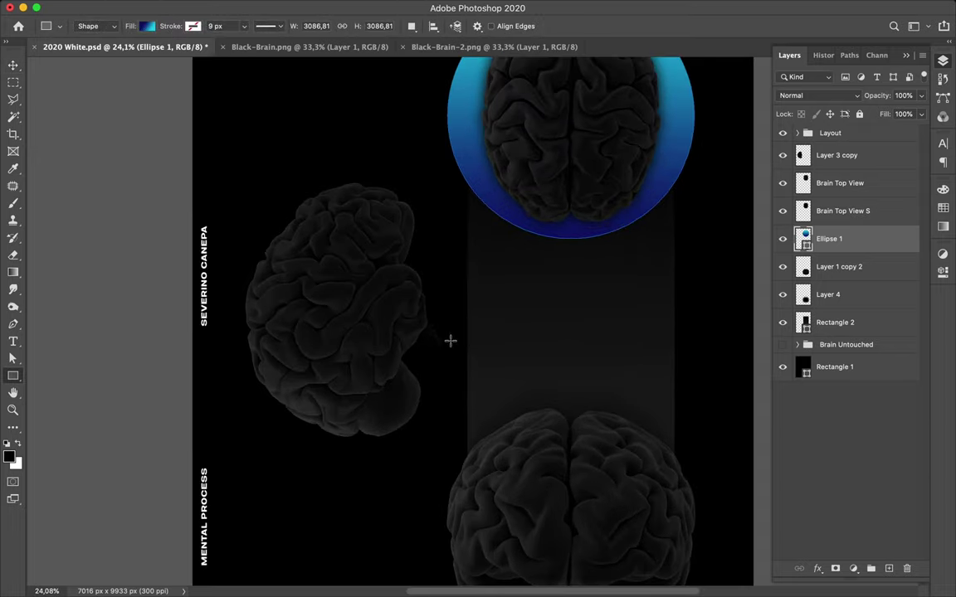
scroll(451, 339, down, 3)
scroll(450, 341, up, 1)
scroll(450, 340, down, 3)
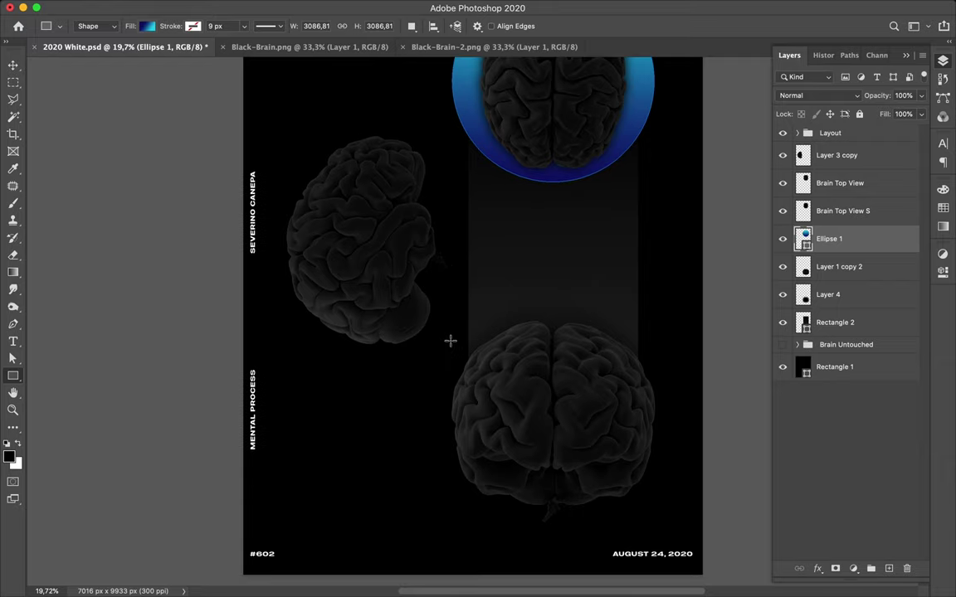
scroll(385, 412, up, 3)
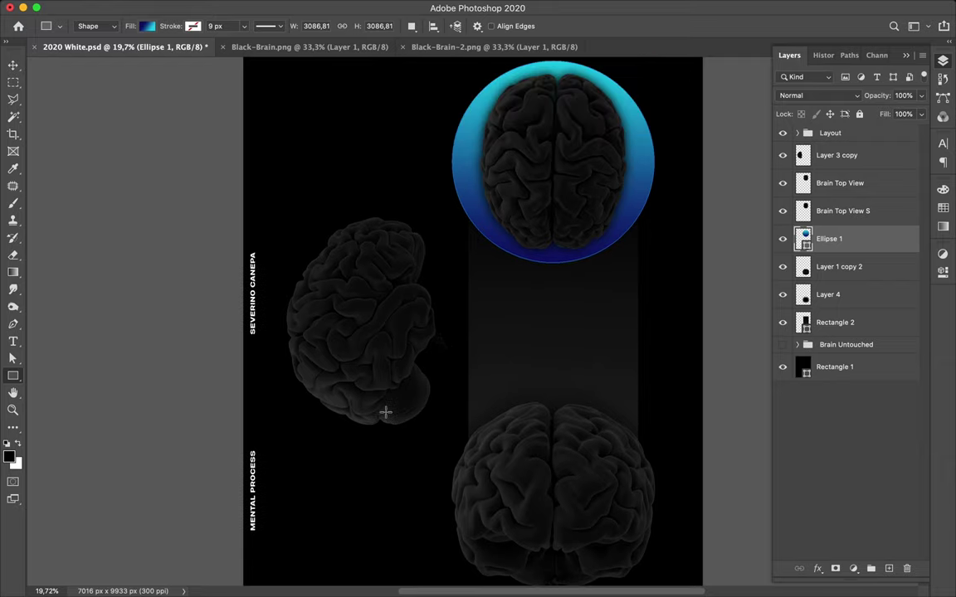
scroll(385, 413, down, 2)
scroll(385, 412, down, 2)
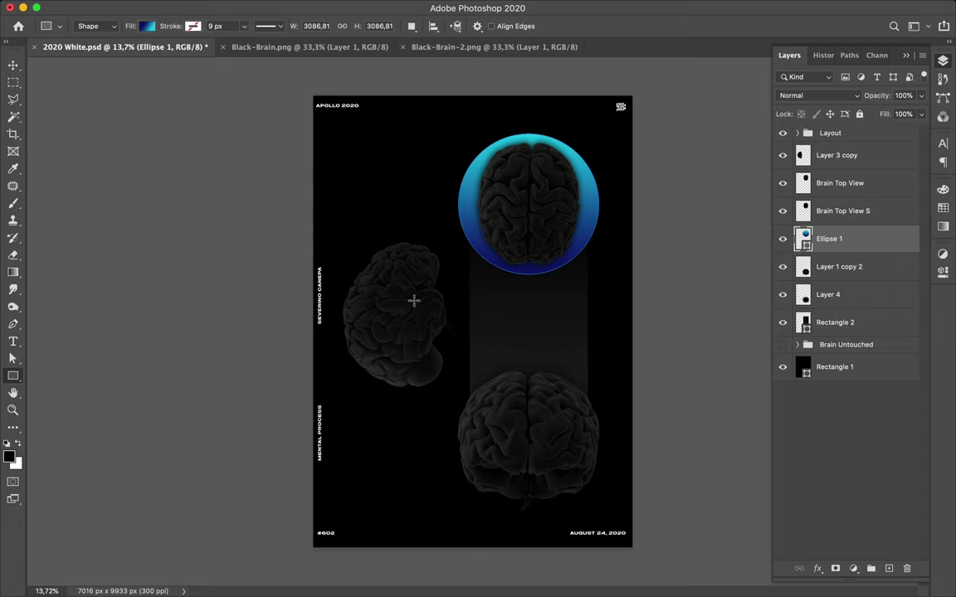
scroll(494, 261, up, 3)
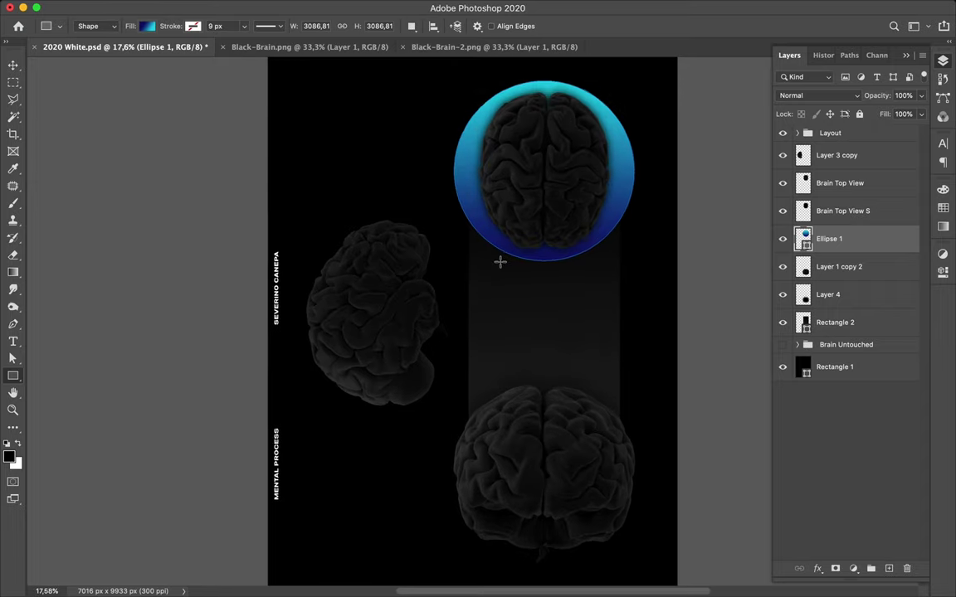
Draw a small gradient bar below the circle and place two copies lower in the strip.
drag(491, 263, 495, 280)
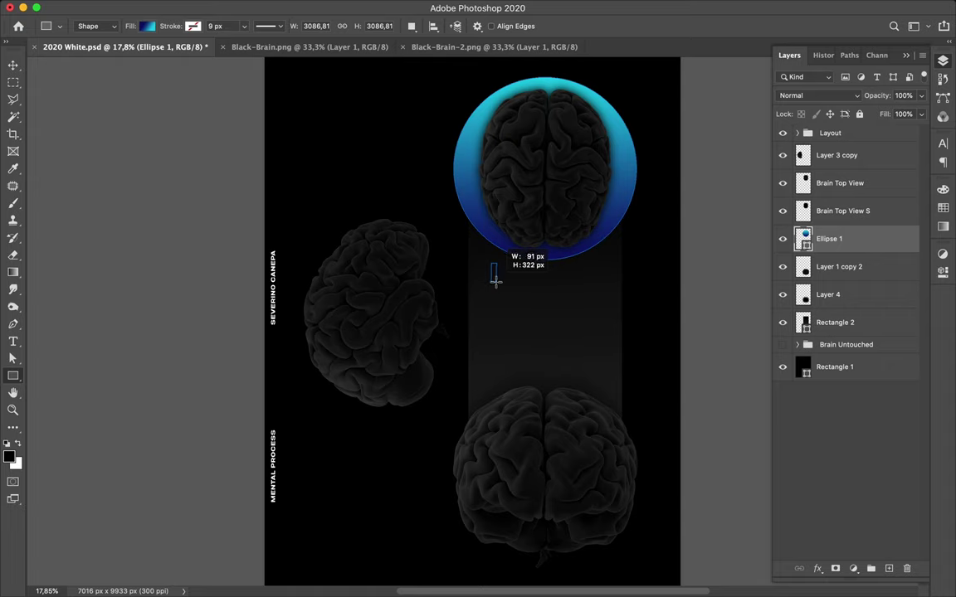
drag(496, 279, 495, 278)
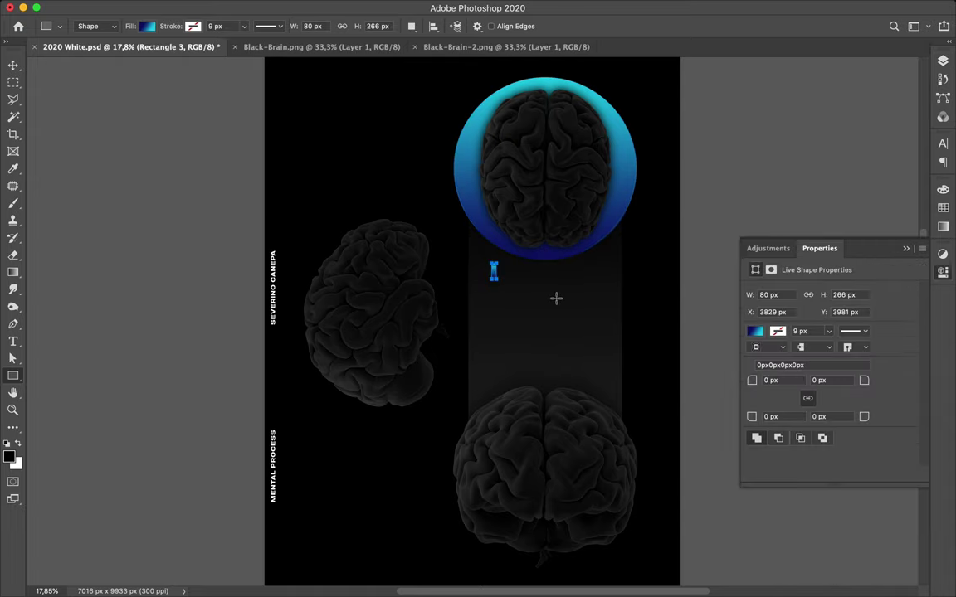
key(v)
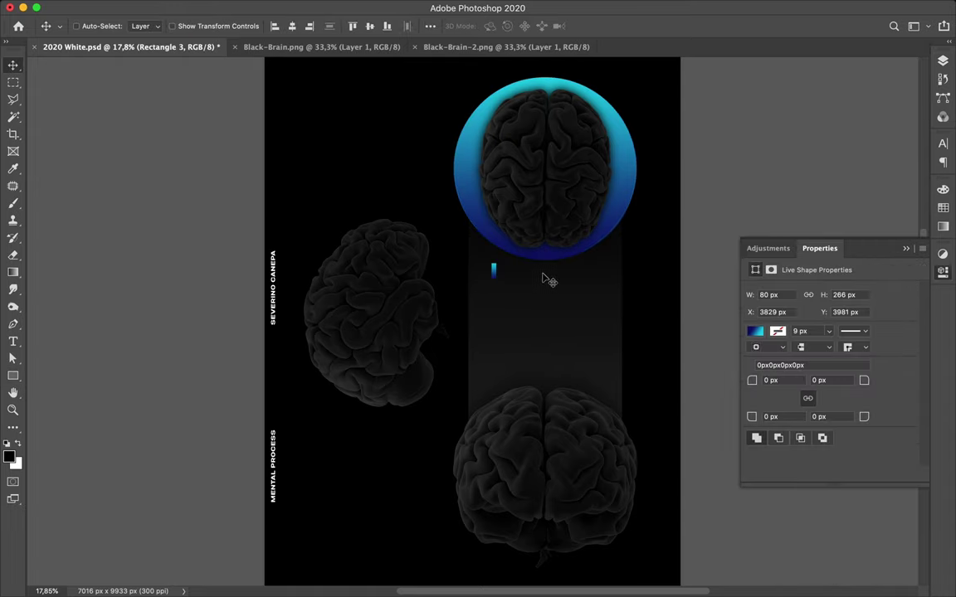
mouse_move(502, 282)
mouse_down()
mouse_move(525, 335)
mouse_move(537, 323)
mouse_up()
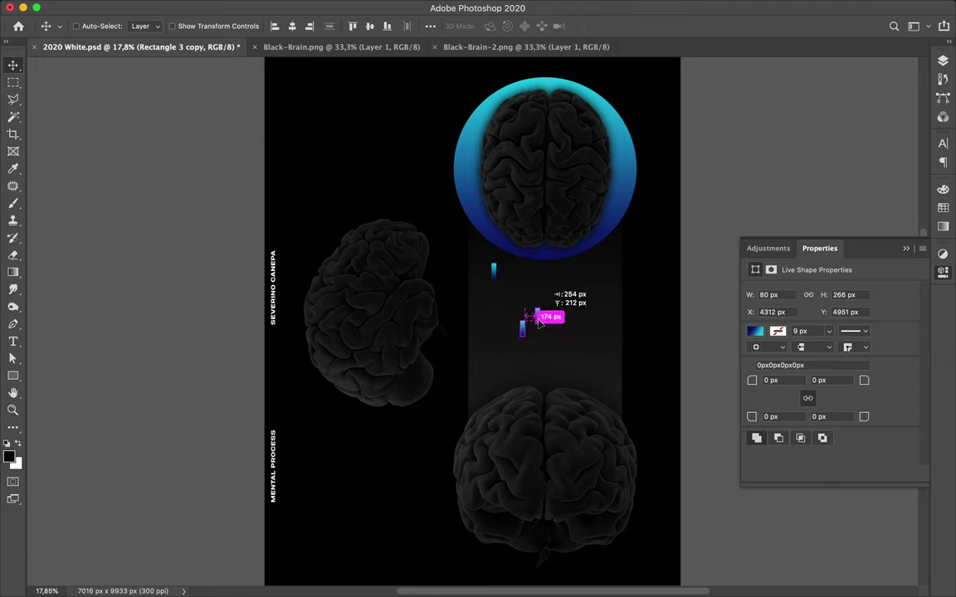
drag(538, 324, 533, 336)
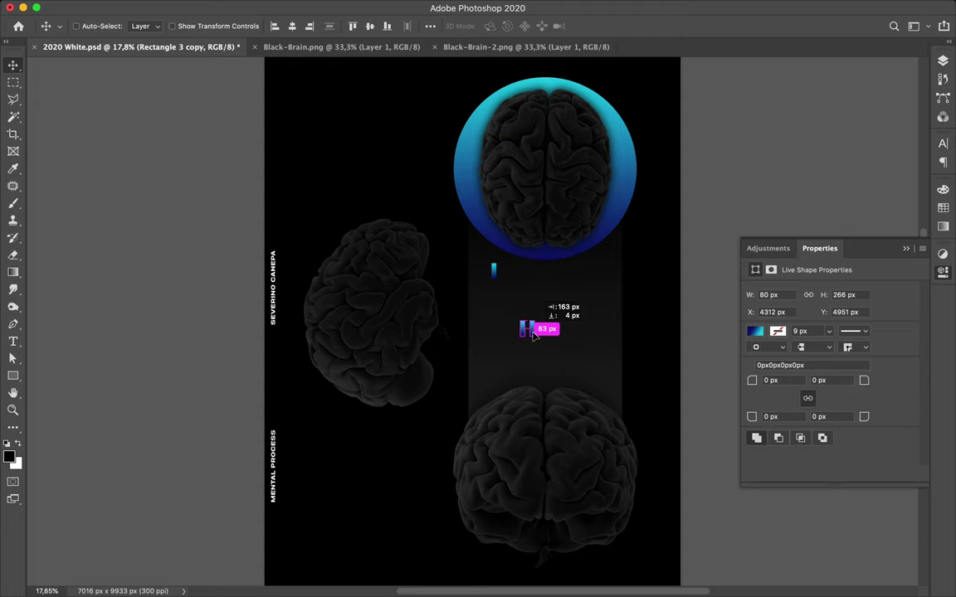
drag(534, 335, 533, 335)
scroll(573, 309, up, 5)
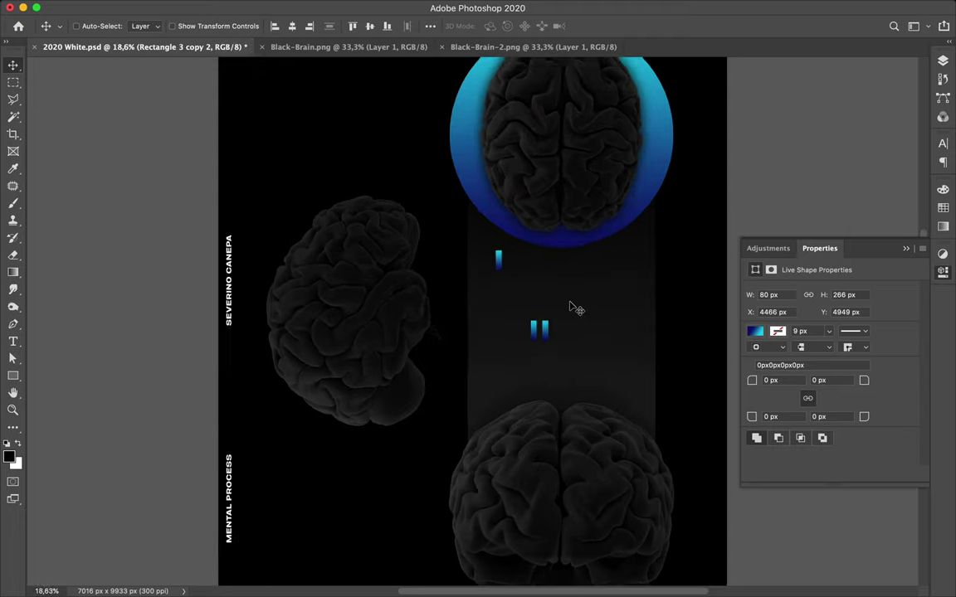
Widen the right bar to about 218 px and add a thin 266 px-tall bar to the left.
key(ctrl+t)
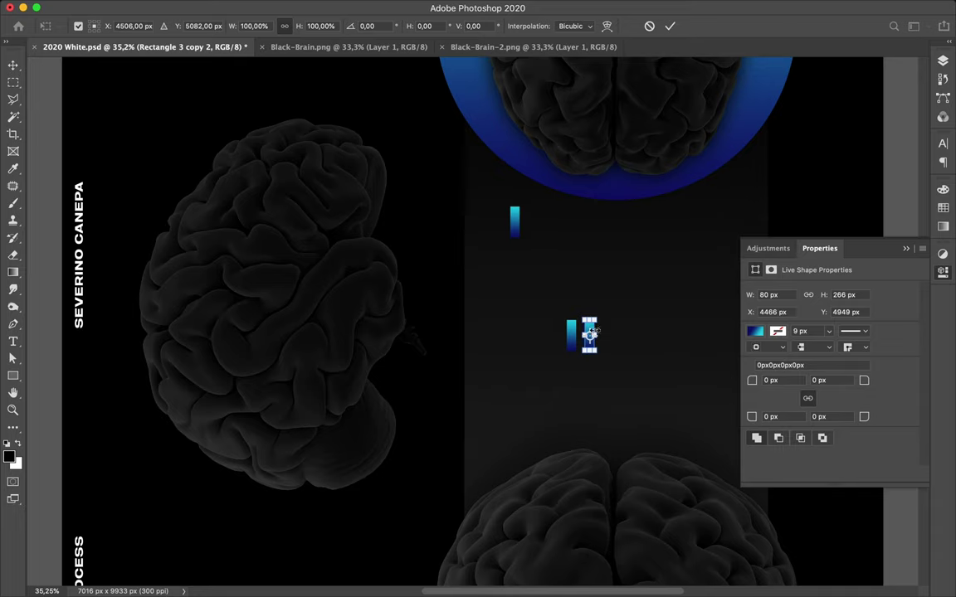
drag(596, 336, 611, 335)
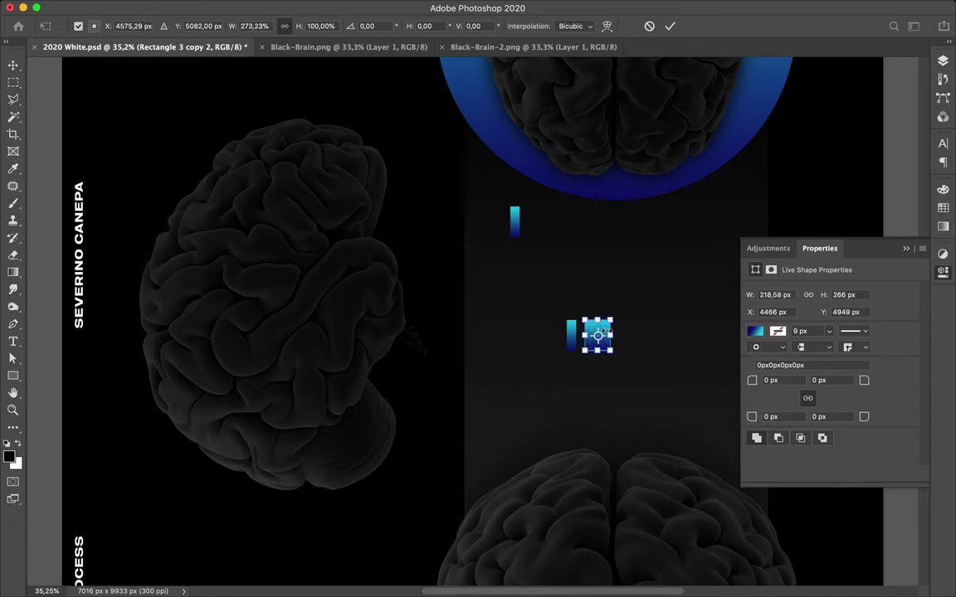
key(Return)
super+click(575, 338)
drag(569, 337, 558, 340)
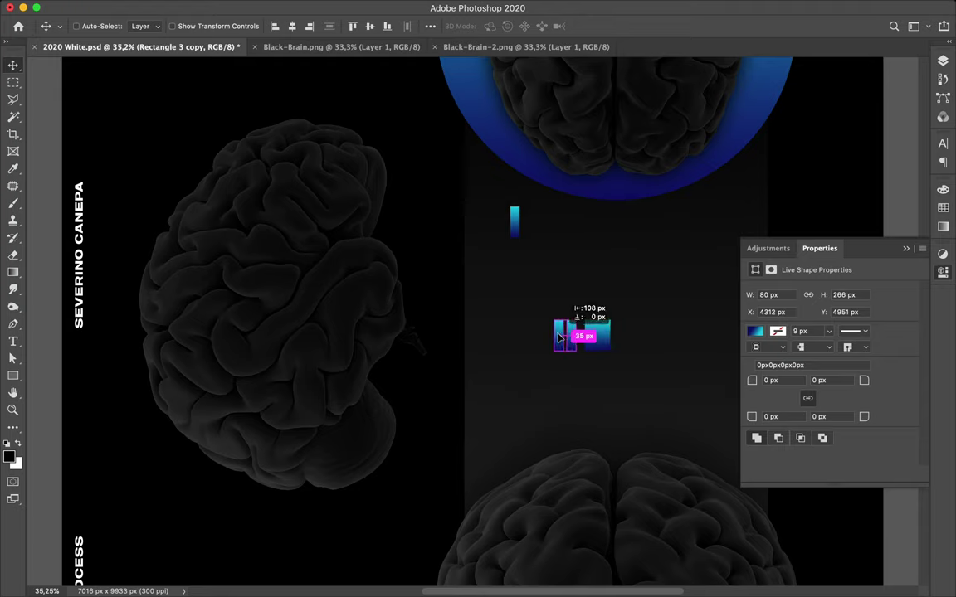
key(super+t)
drag(556, 335, 560, 335)
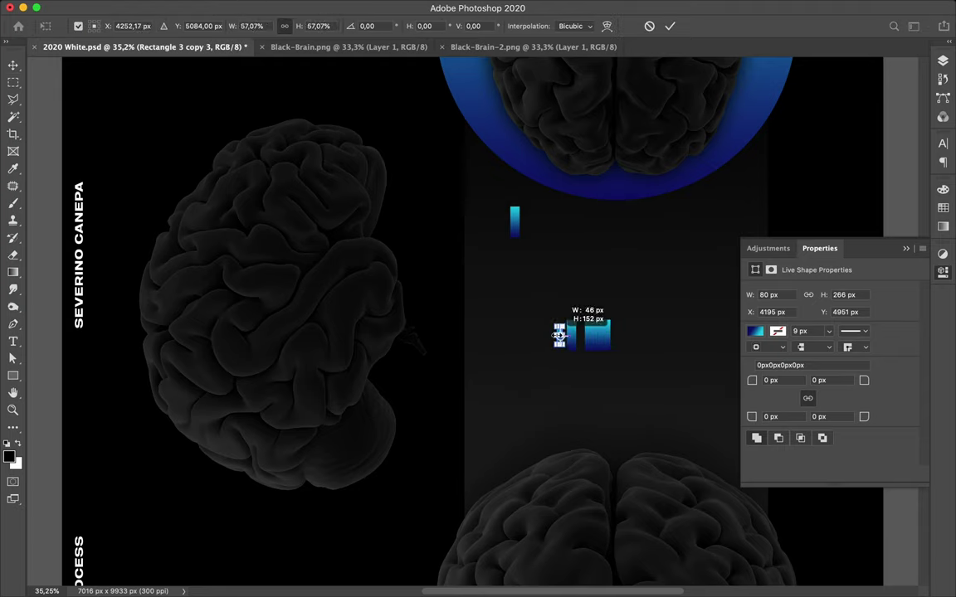
key(shift)
drag(559, 335, 560, 335)
key(Return)
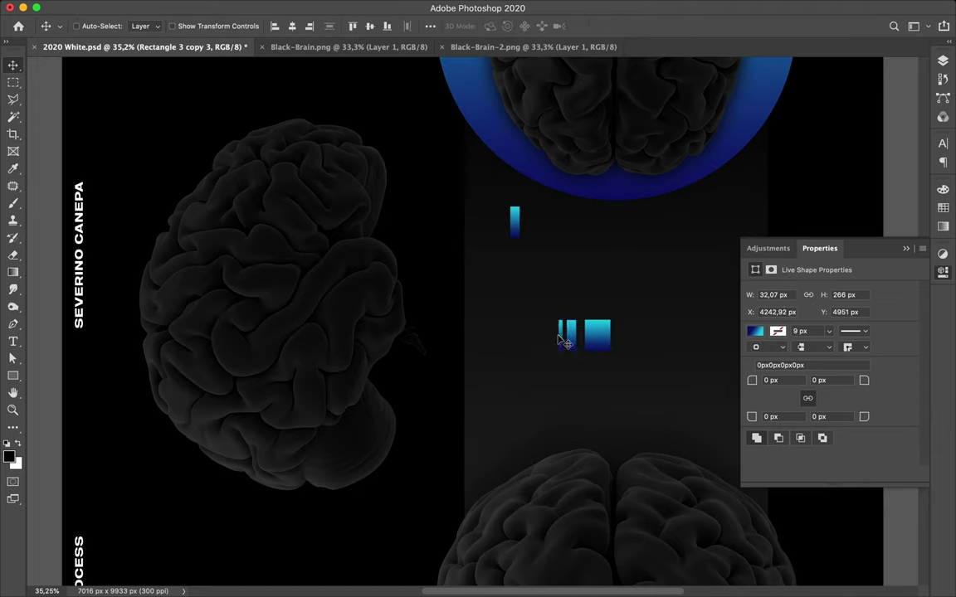
click(516, 225)
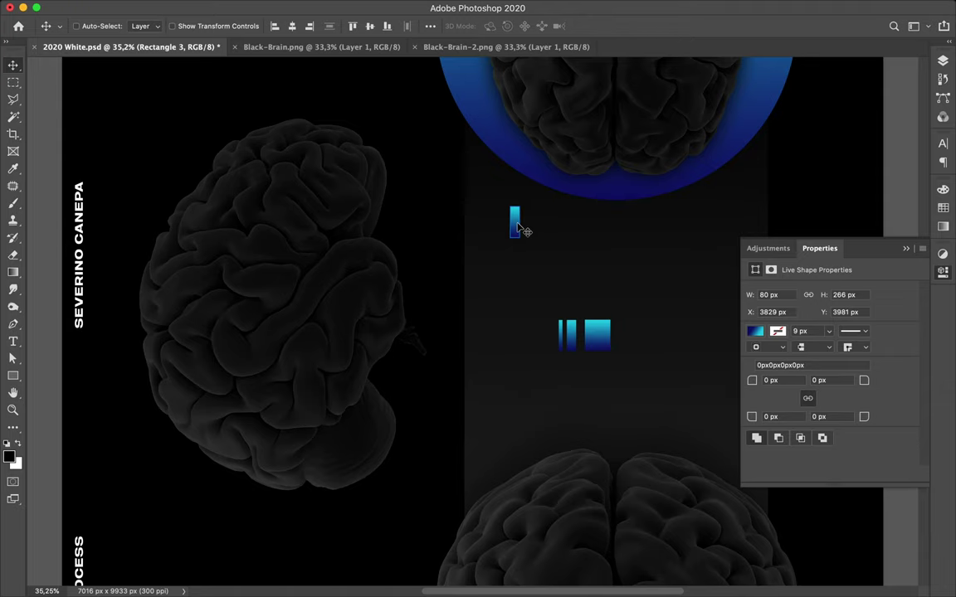
Delete the lone bar under the circle and copy the narrow bar and wide block further right.
key(BackSpace)
scroll(639, 287, down, 5)
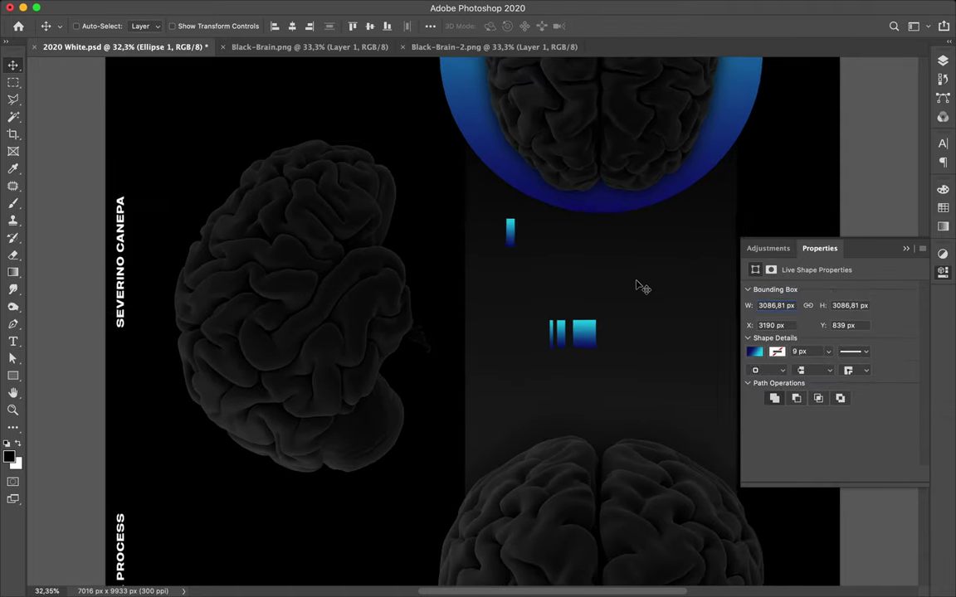
scroll(639, 286, right, 2)
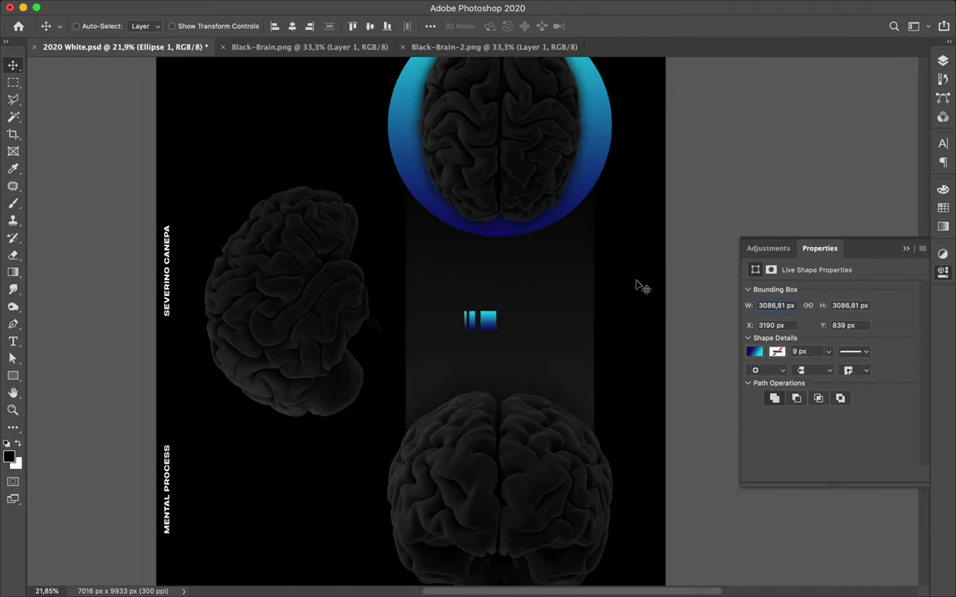
click(491, 322)
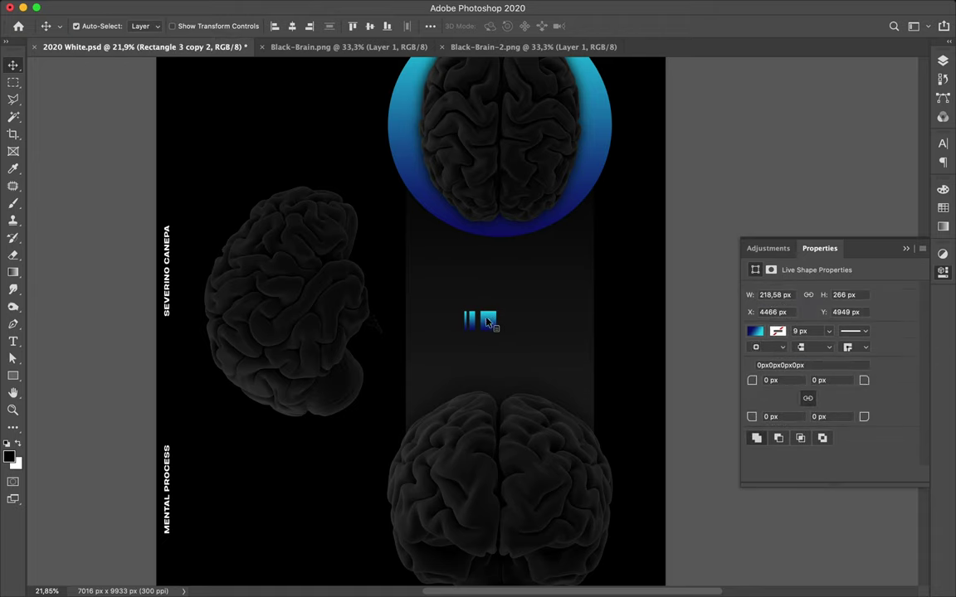
shift+click(475, 324)
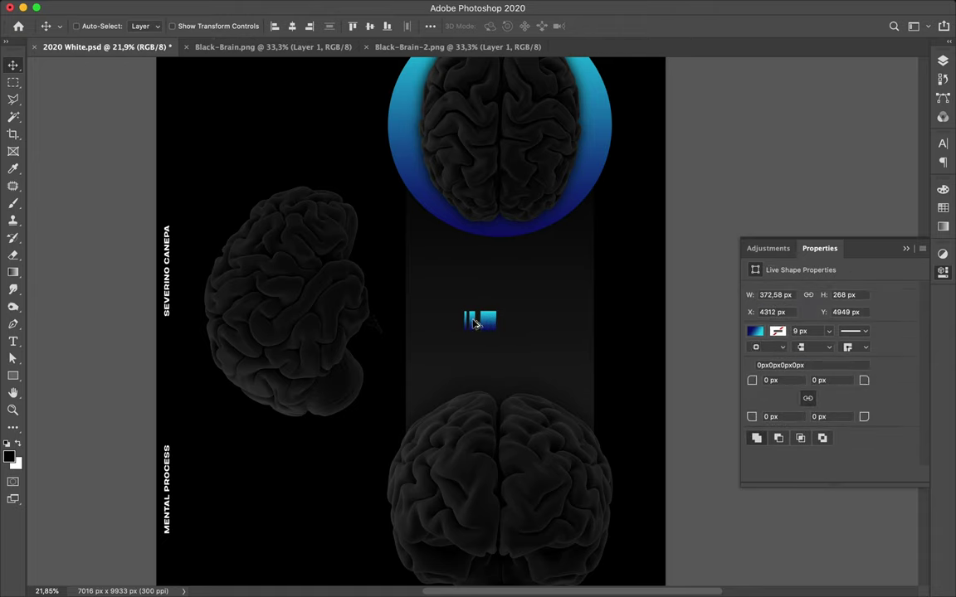
drag(484, 324, 527, 323)
Narrow the copied wide block, Rectangle 3 copy 4.
ctrl+click(528, 324)
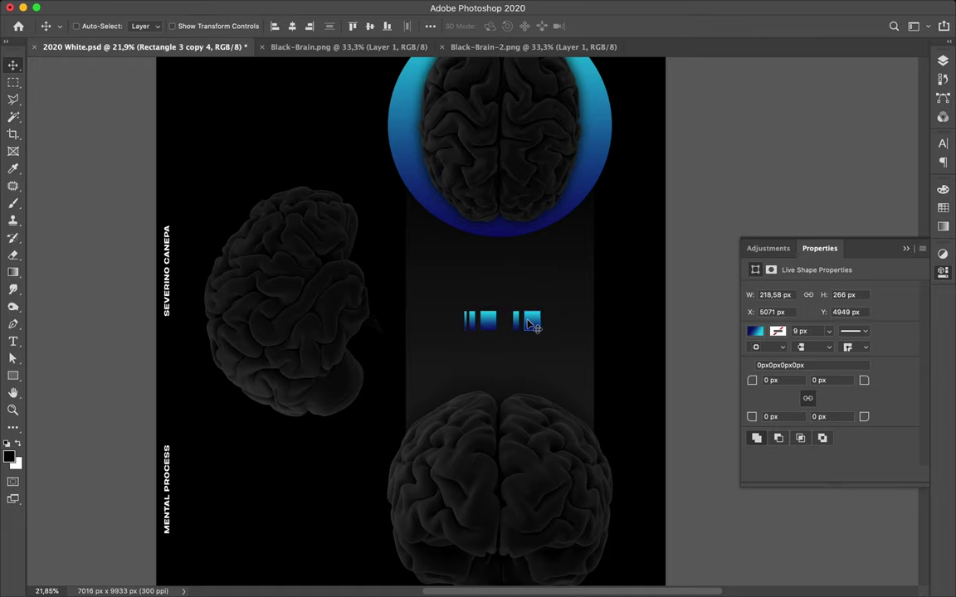
key(ctrl+t)
scroll(528, 324, up, 2)
scroll(527, 324, up, 2)
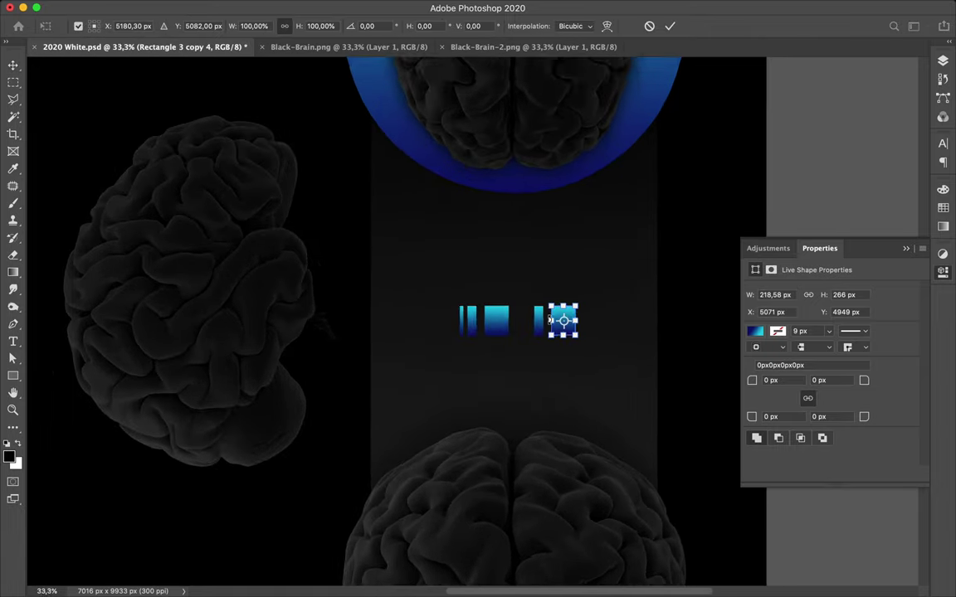
scroll(540, 322, up, 2)
drag(636, 320, 617, 322)
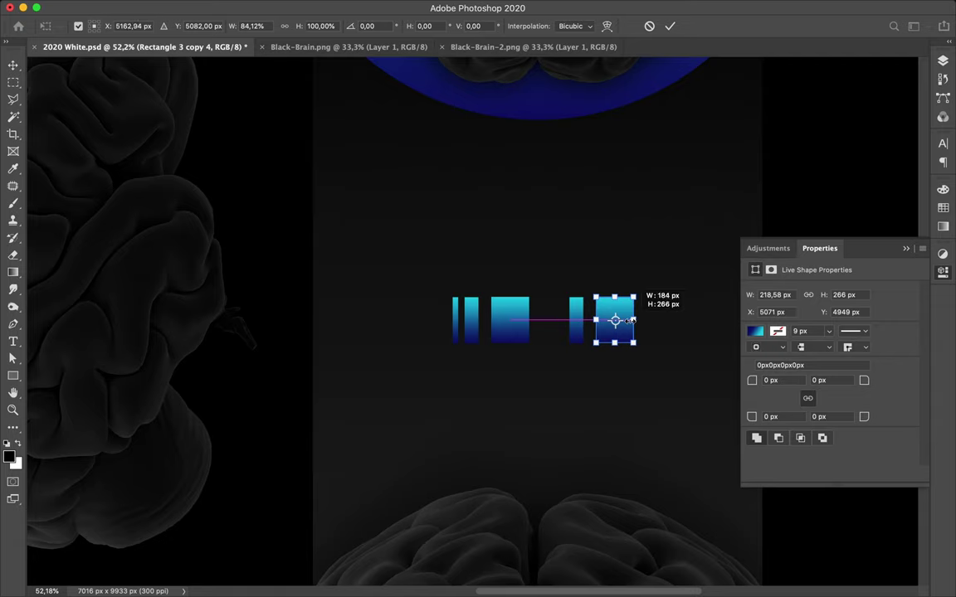
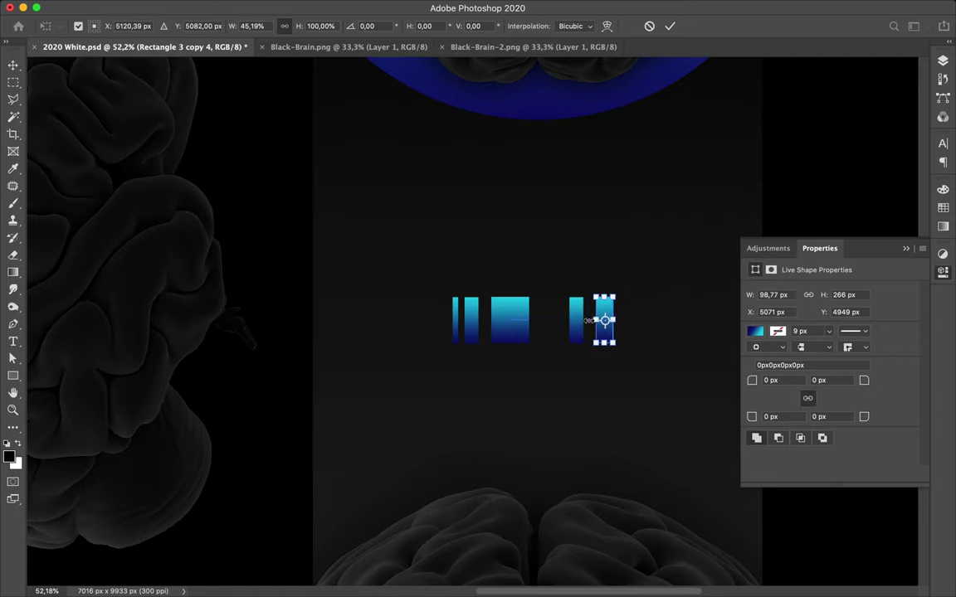
Narrow the next gradient bar to about half its width.
key(Return)
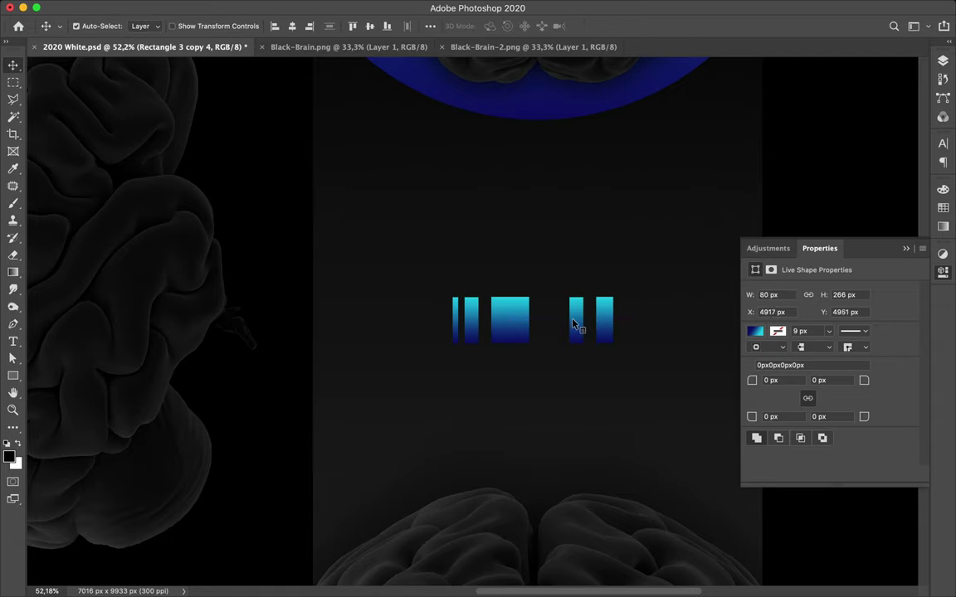
key(ctrl+t)
drag(569, 321, 578, 321)
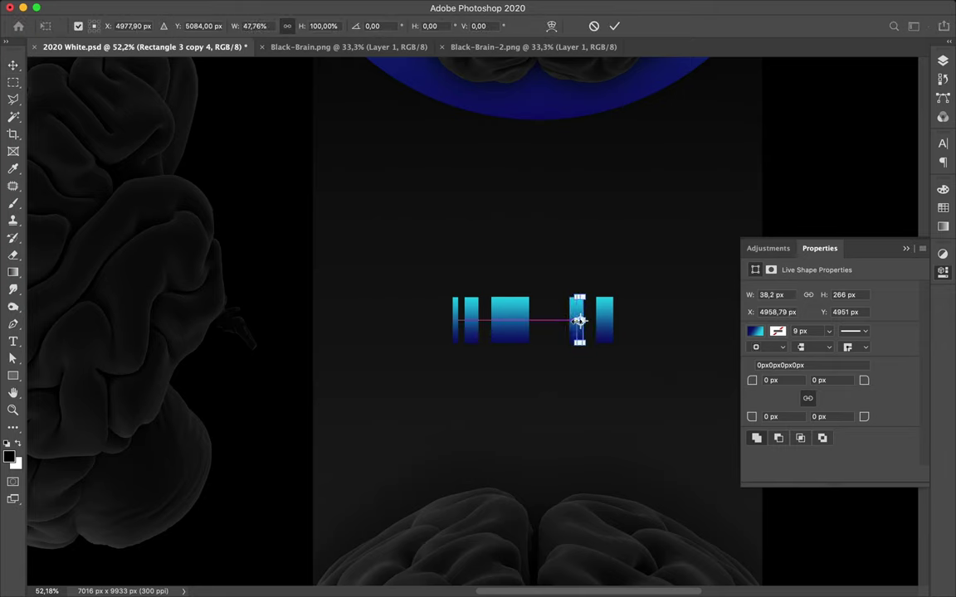
key(Return)
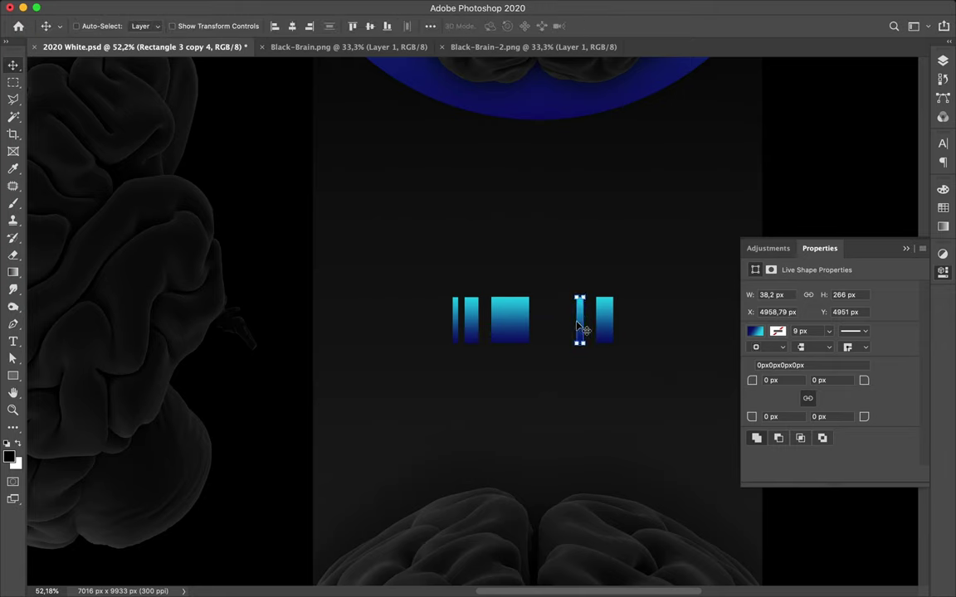
Copy bars: the thin bar to the far left, an 80 px bar right, the wide bar far right.
alt+drag(579, 327, 376, 318)
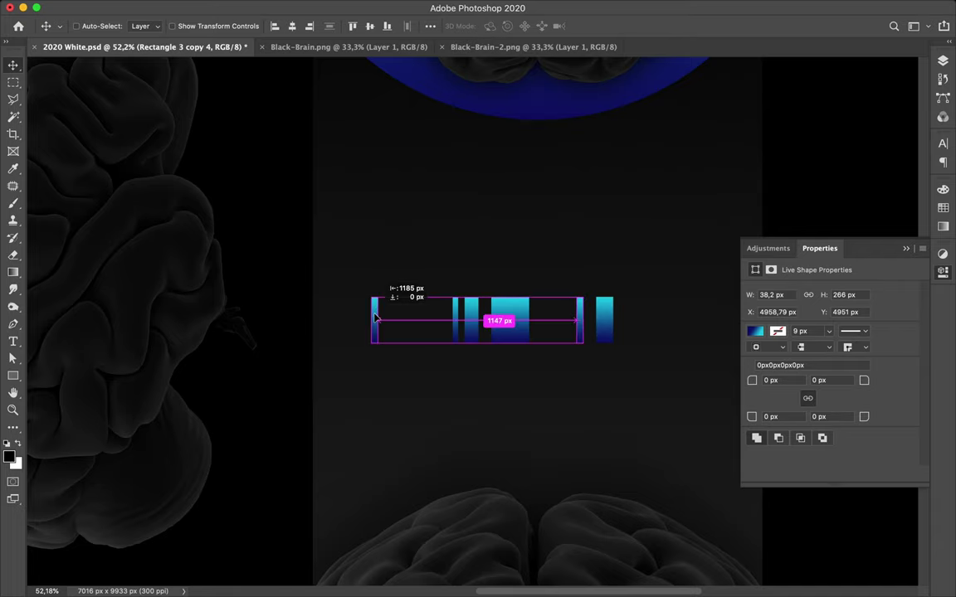
super+click(468, 317)
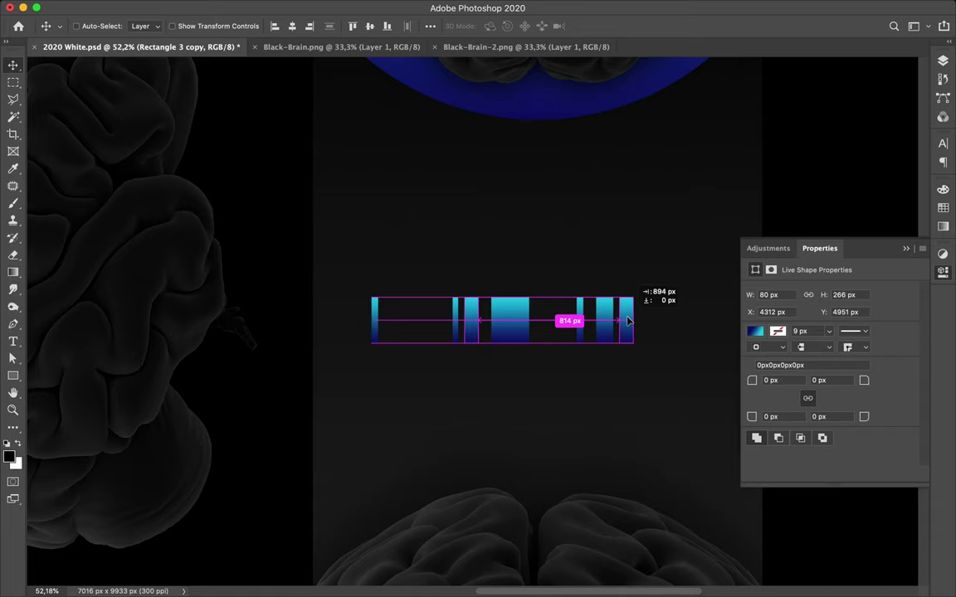
alt+drag(615, 320, 634, 322)
click(509, 334)
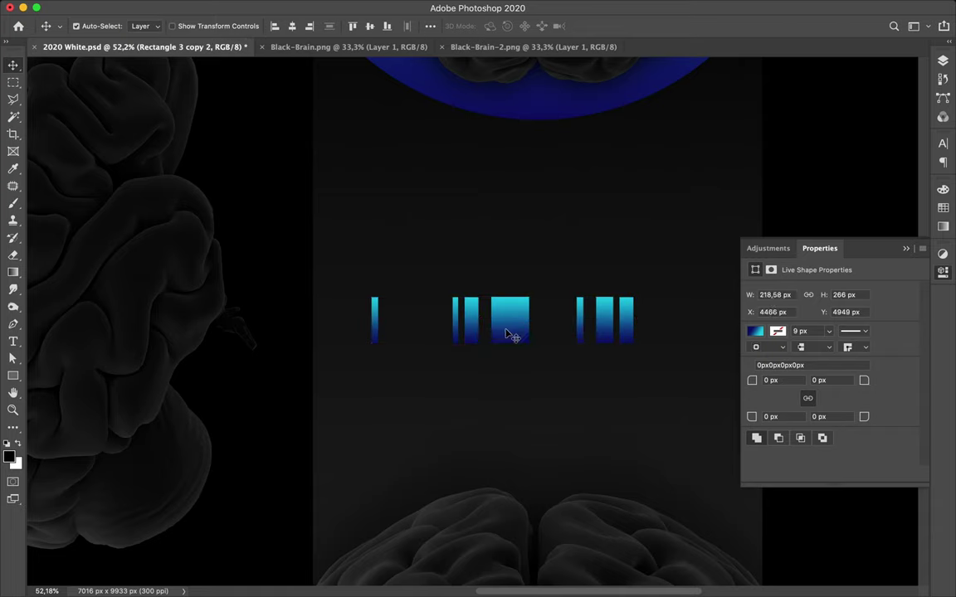
alt+drag(527, 332, 740, 322)
Stretch the far-right copied bar much wider.
key(ctrl+t)
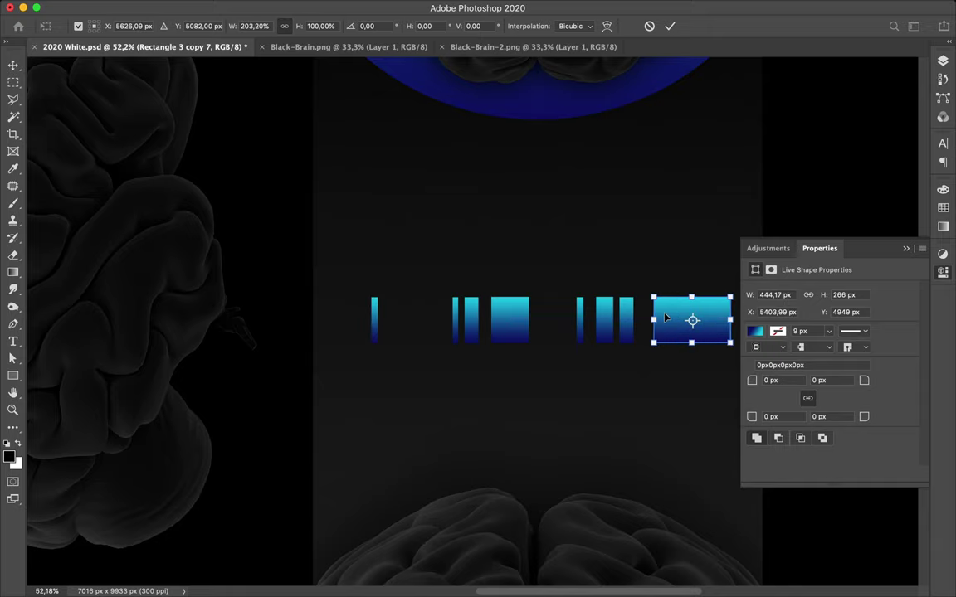
key(Return)
scroll(666, 319, right, 5)
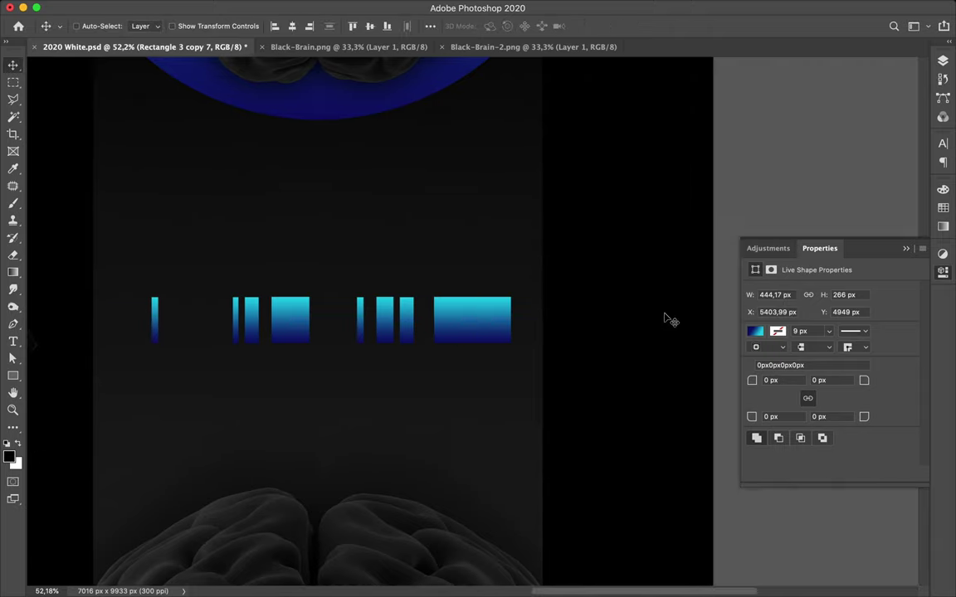
Zoom out, then delete the wide right bar and every remaining gradient bar.
scroll(709, 244, down, 1)
scroll(709, 243, down, 2)
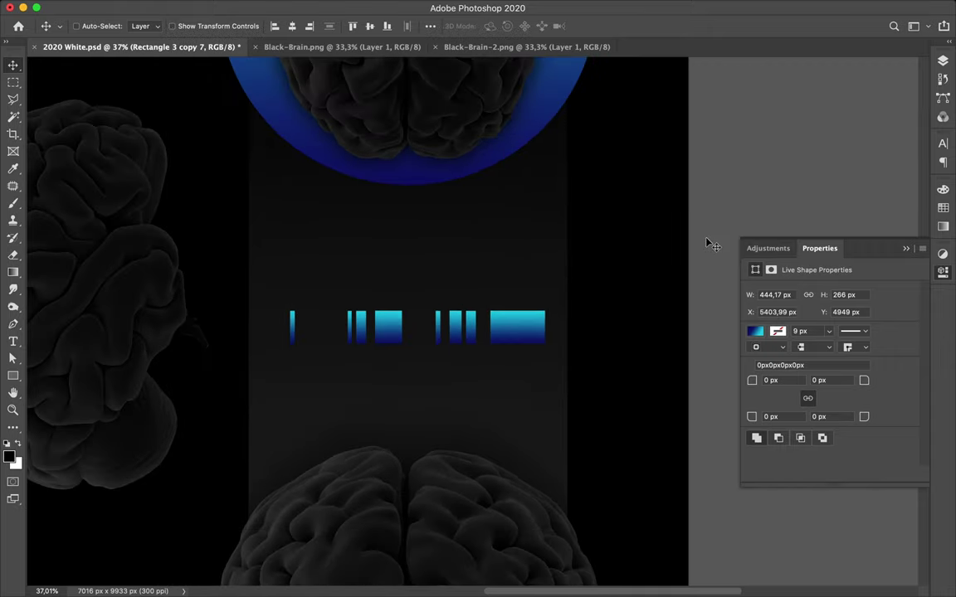
scroll(709, 243, down, 2)
scroll(710, 243, left, 5)
scroll(708, 247, up, 2)
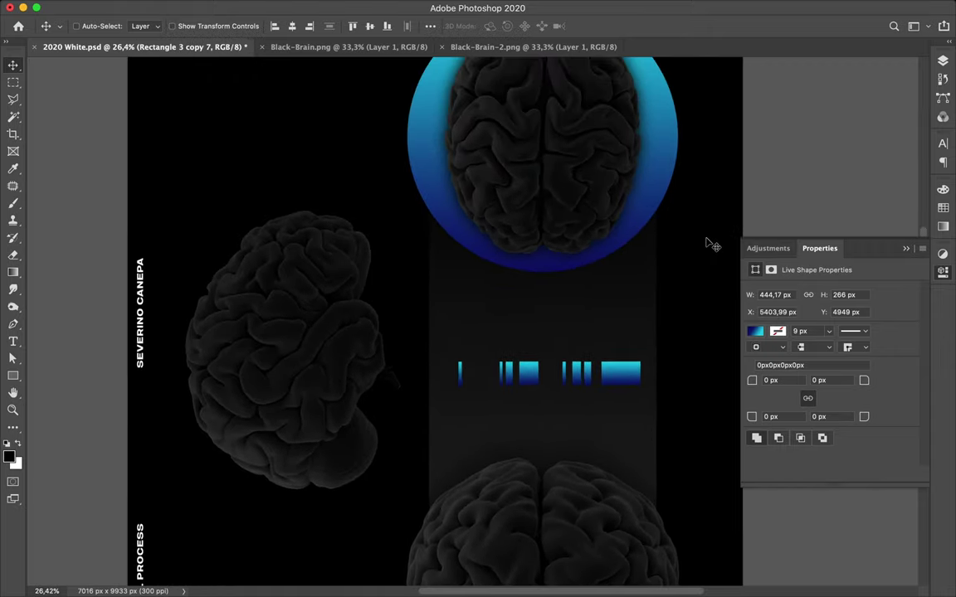
scroll(706, 251, down, 1)
scroll(706, 251, down, 1)
scroll(706, 251, down, 2)
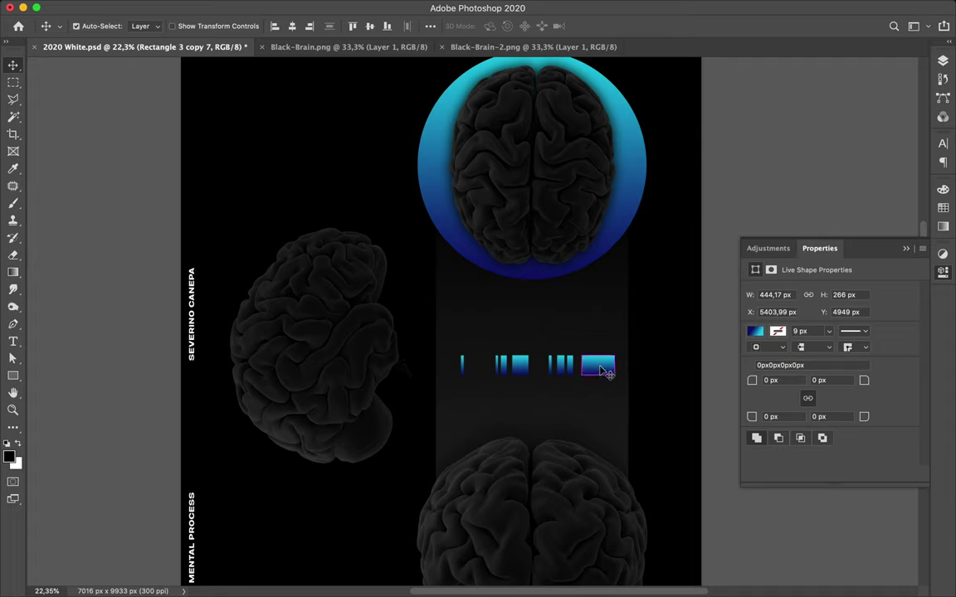
key(alt+bracketleft)
key(alt+bracketleft)
key(alt+bracketleft)
key(alt+bracketleft)
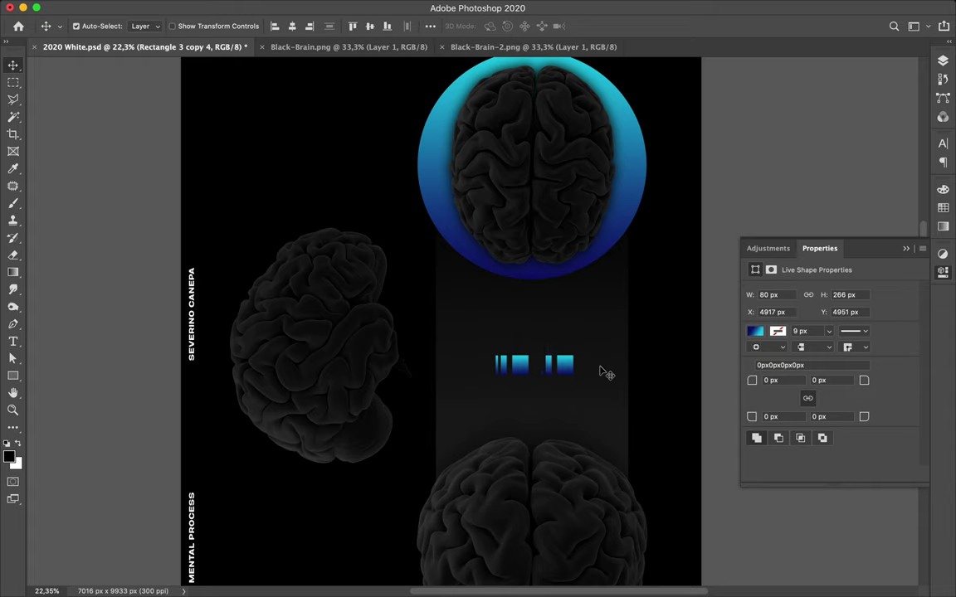
key(alt+bracketleft)
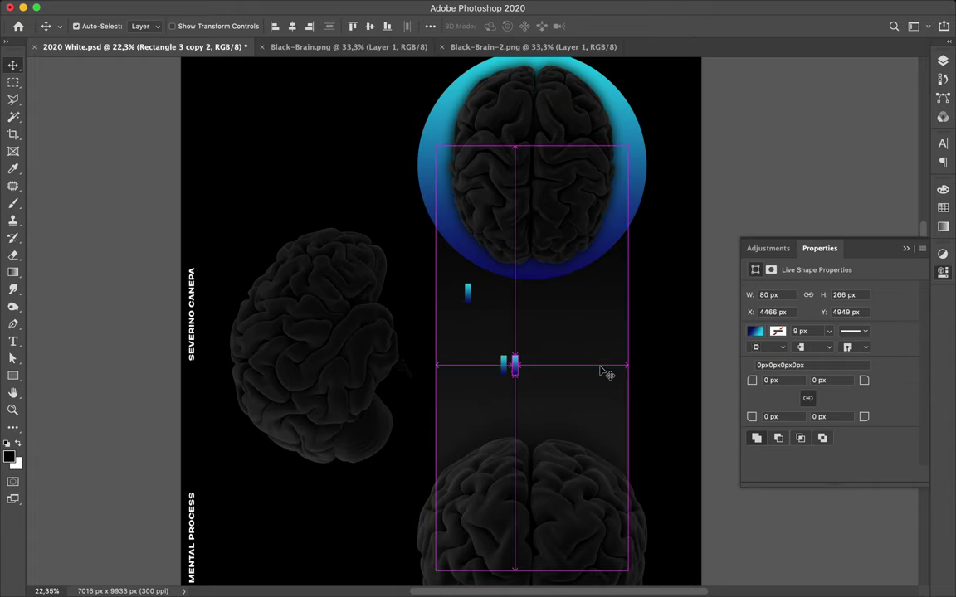
key(alt+bracketleft)
key(alt+bracketleft)
key(alt+bracketleft)
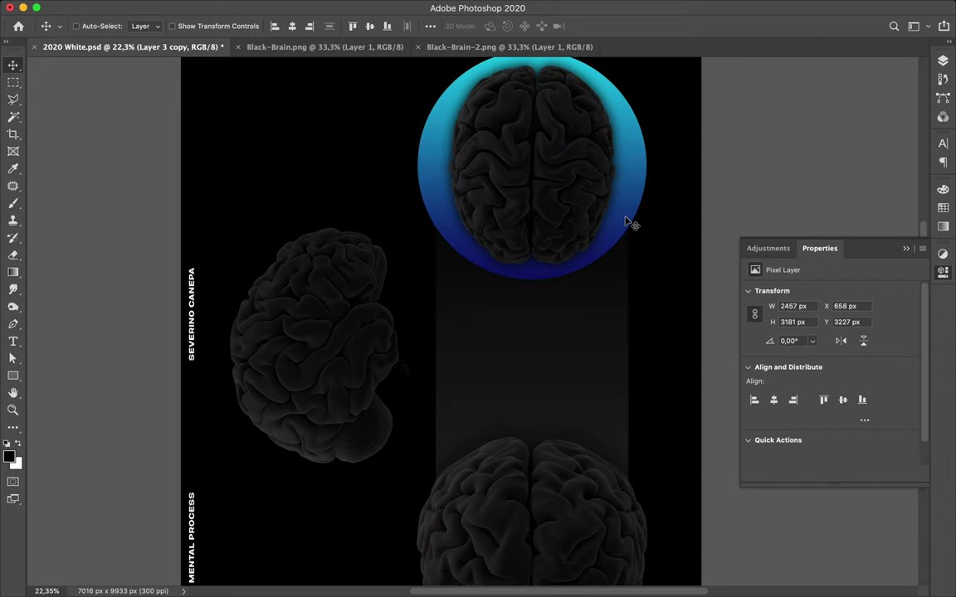
Draw a thin vertical rectangle from the circle to the lower brain, then undo it.
key(u)
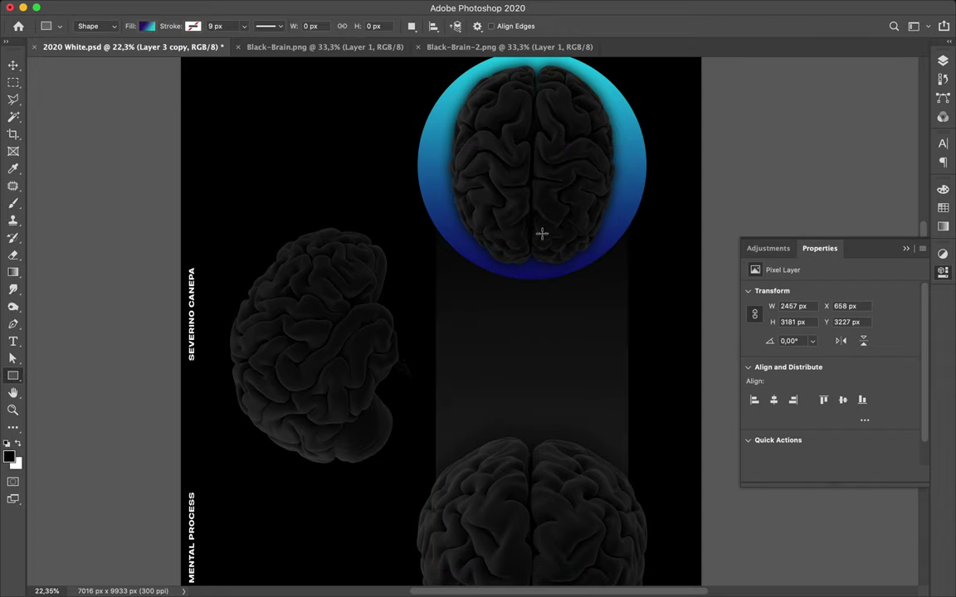
drag(527, 247, 531, 467)
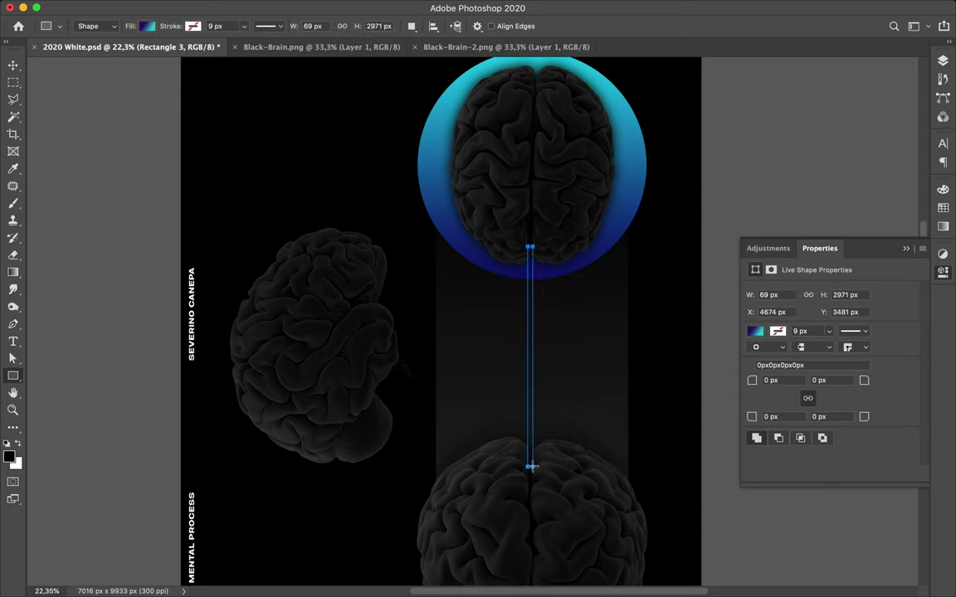
key(ctrl+z)
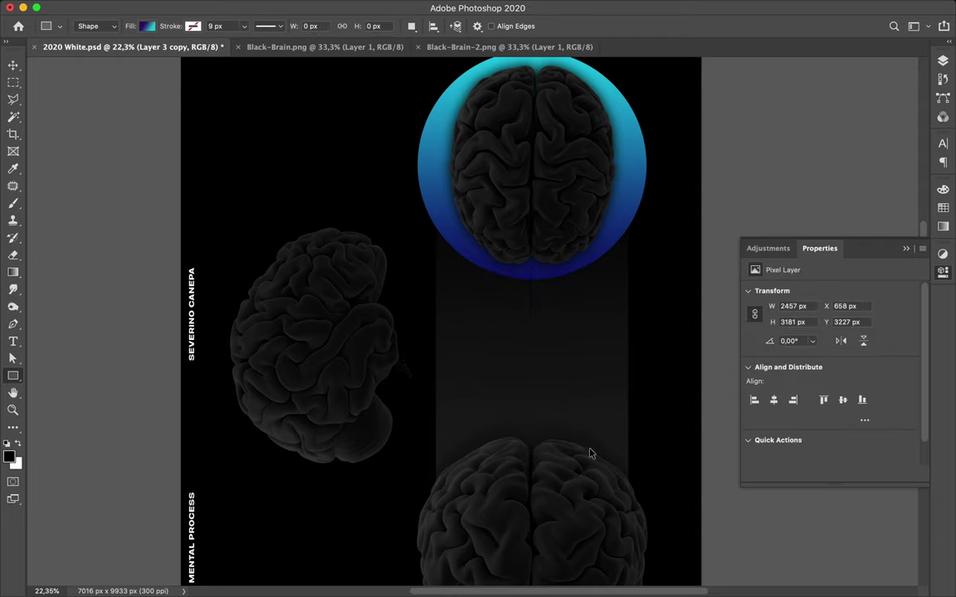
key(ctrl+z)
key(ctrl+z)
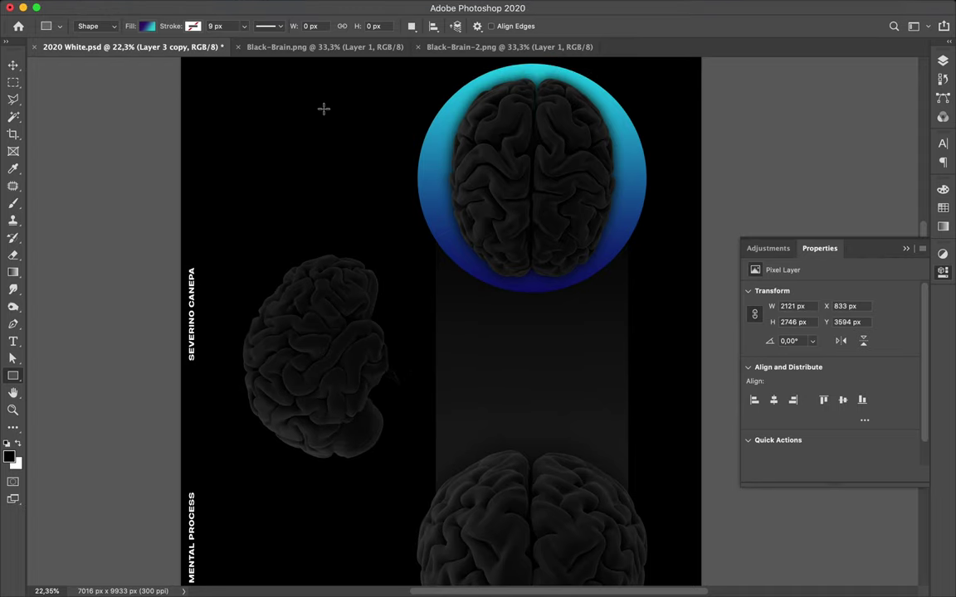
key(ctrl+shift+z)
key(ctrl+shift+z)
key(ctrl+shift+z)
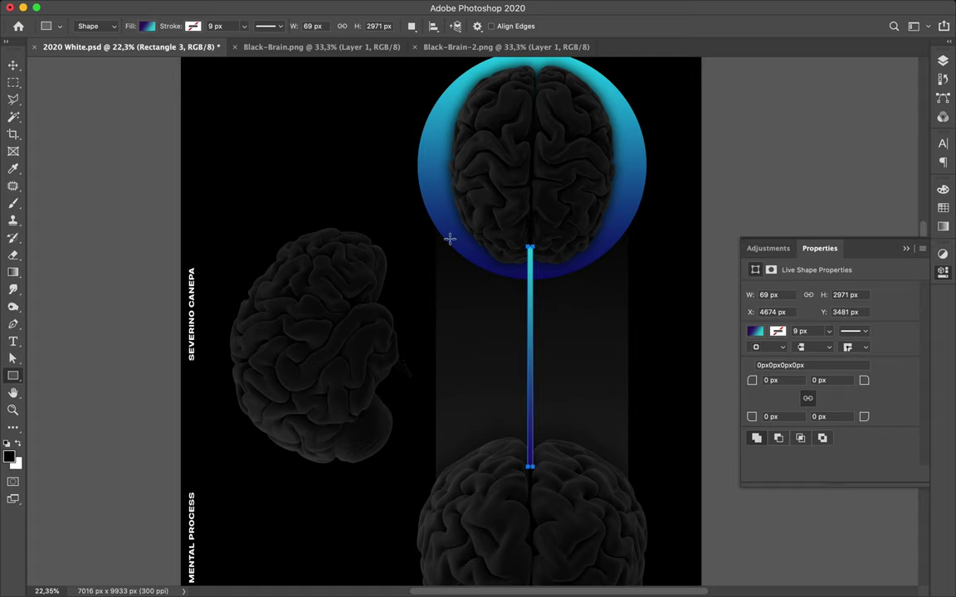
key(ctrl+z)
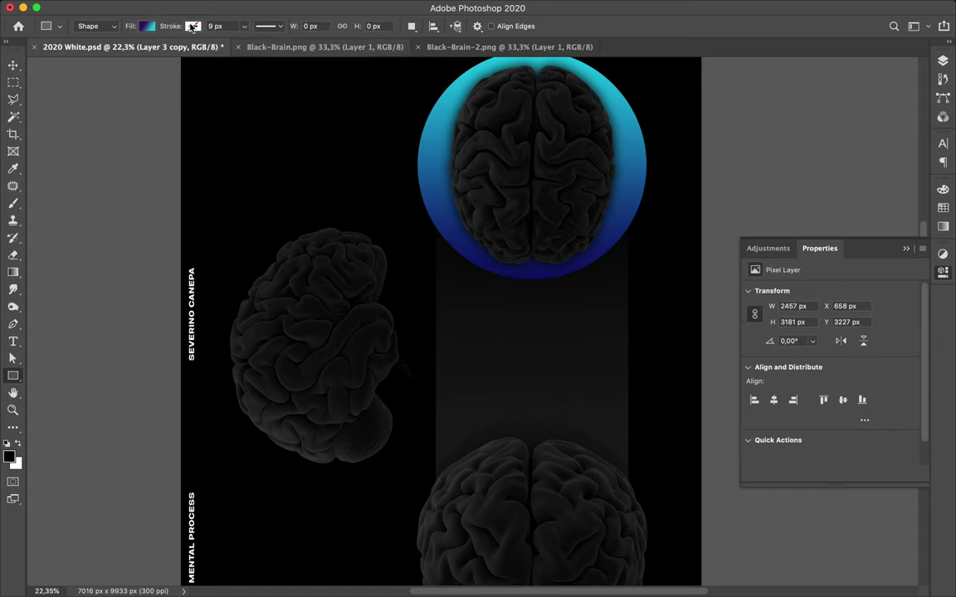
Draw a thin line filled with the custom blue-cyan gradient from circle bottom to lower brain.
click(150, 25)
scroll(143, 125, down, 5)
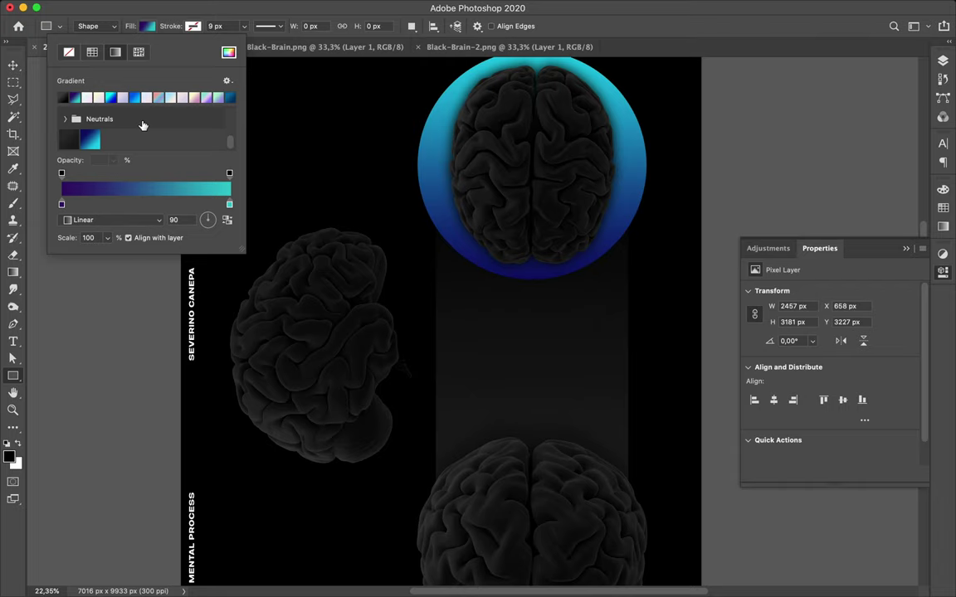
click(97, 141)
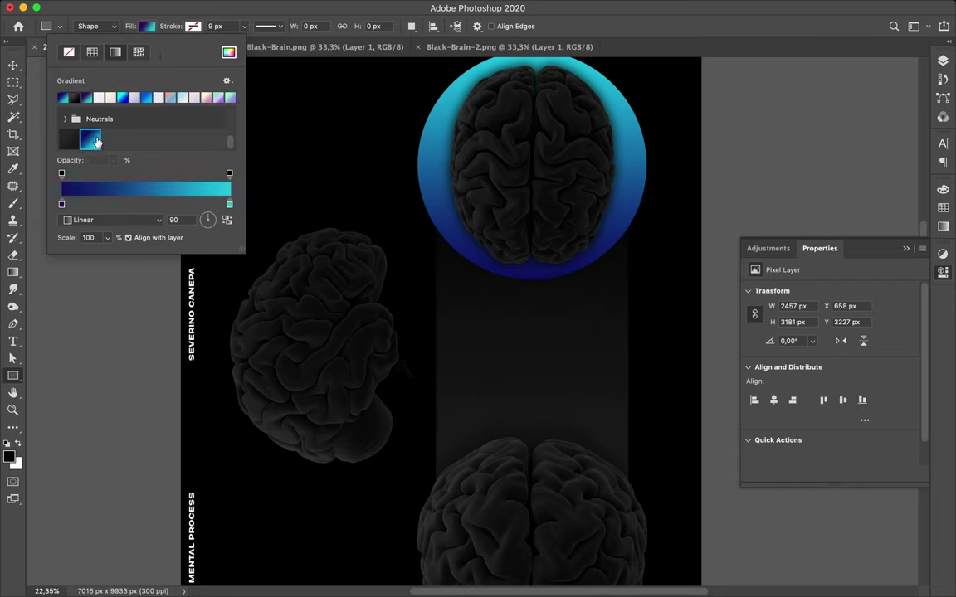
click(530, 265)
drag(530, 264, 531, 459)
Nudge the line slightly up and move its layer behind the top brain.
key(v)
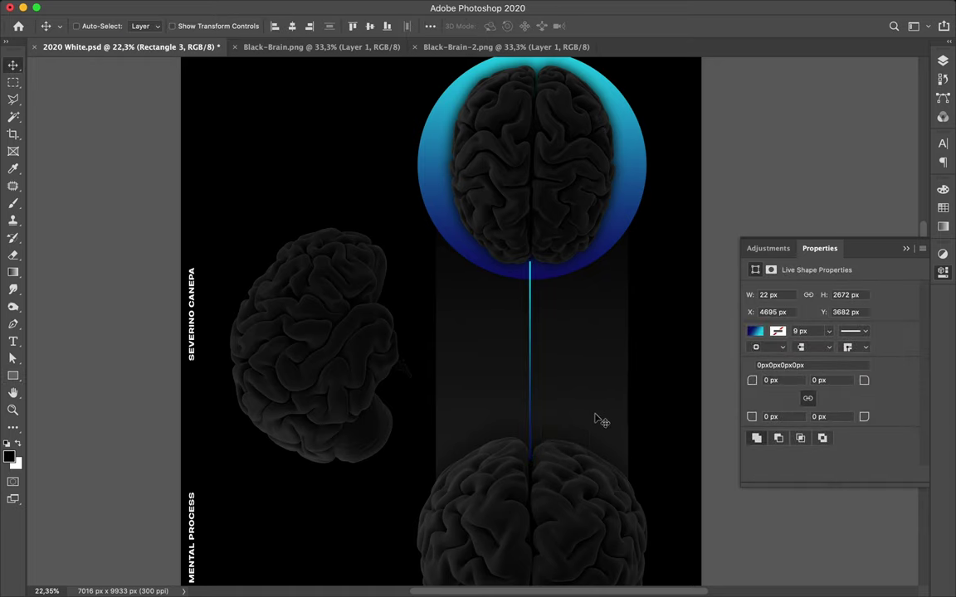
drag(530, 392, 531, 382)
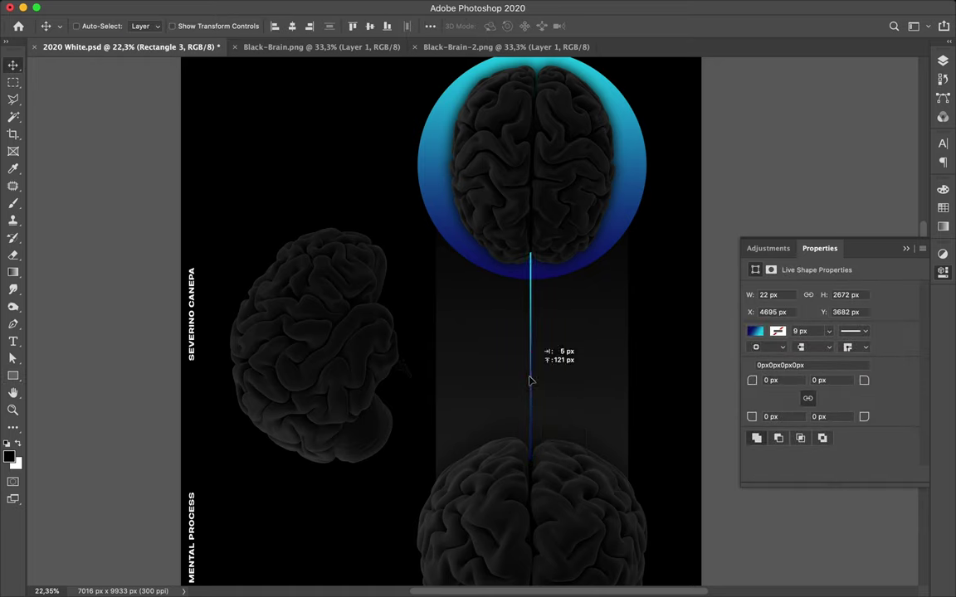
click(943, 60)
drag(838, 155, 841, 245)
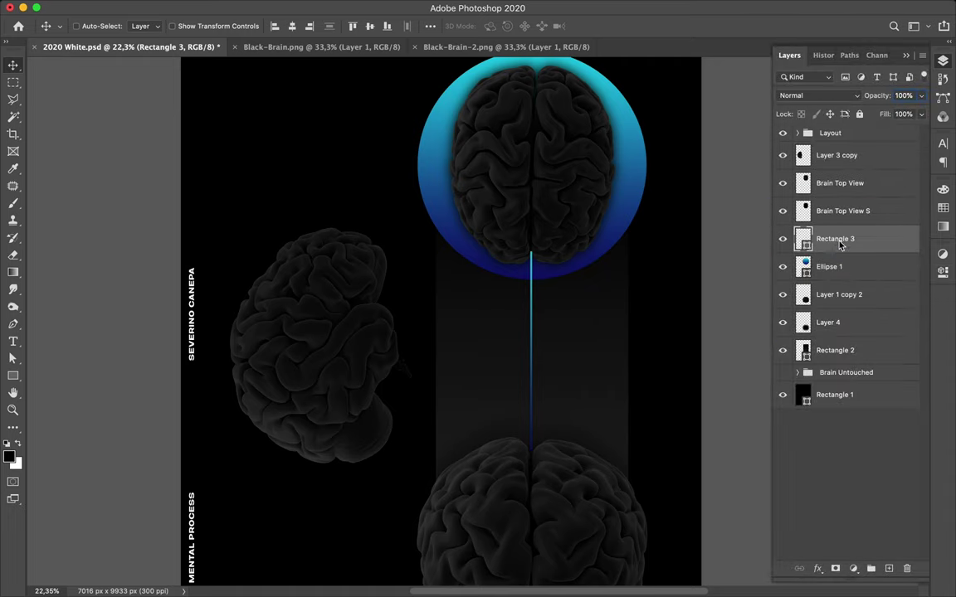
Lengthen the vertical gradient line further down.
key(ctrl+t)
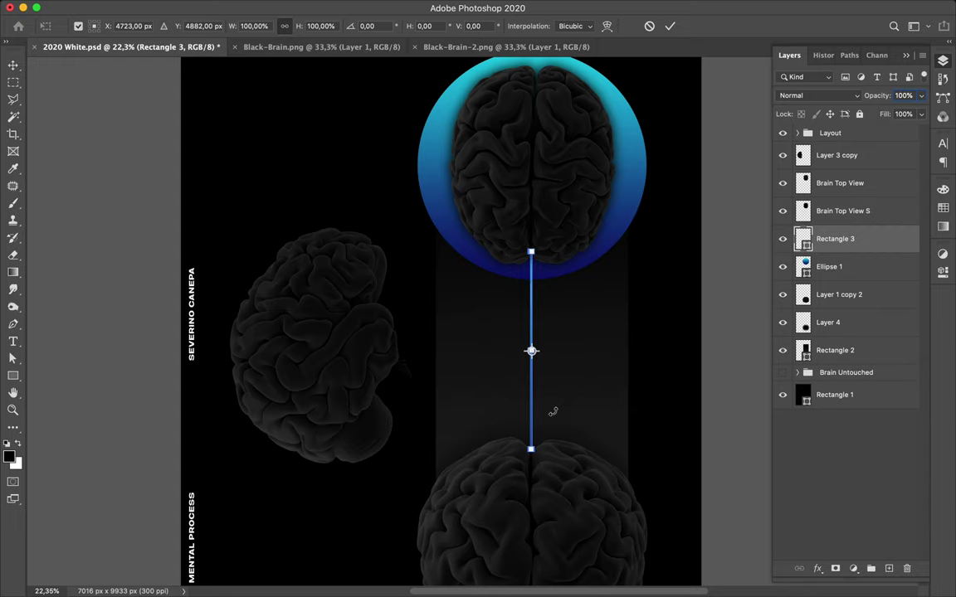
drag(531, 449, 531, 464)
key(Return)
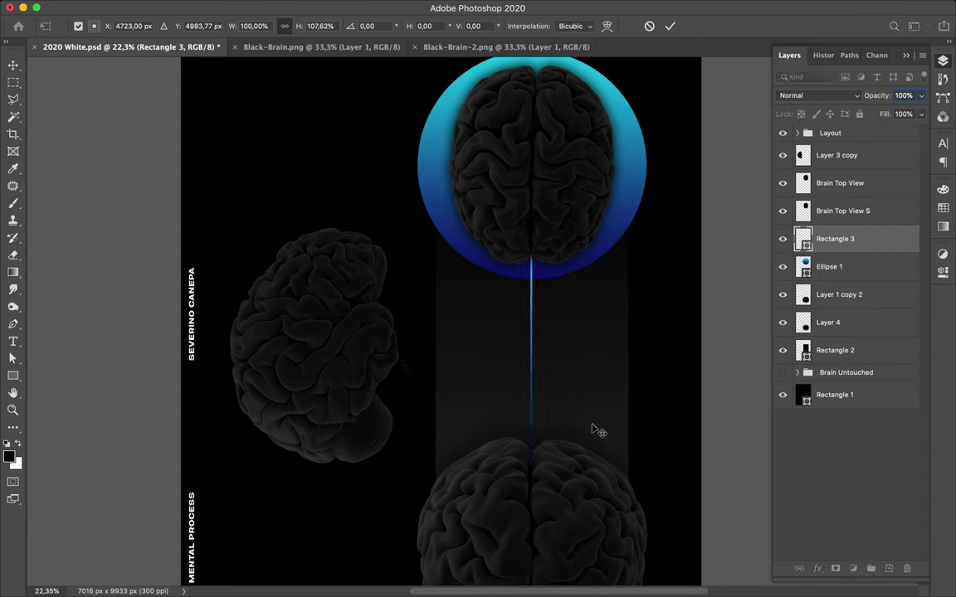
scroll(596, 428, down, 2)
scroll(598, 426, down, 2)
scroll(598, 423, down, 1)
key(ctrl)
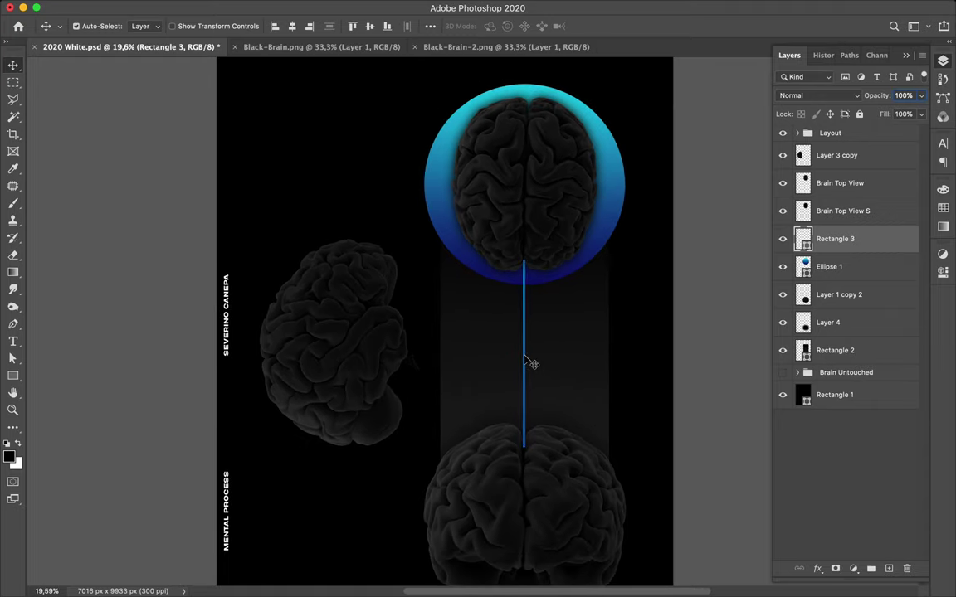
key(ctrl+t)
key(Return)
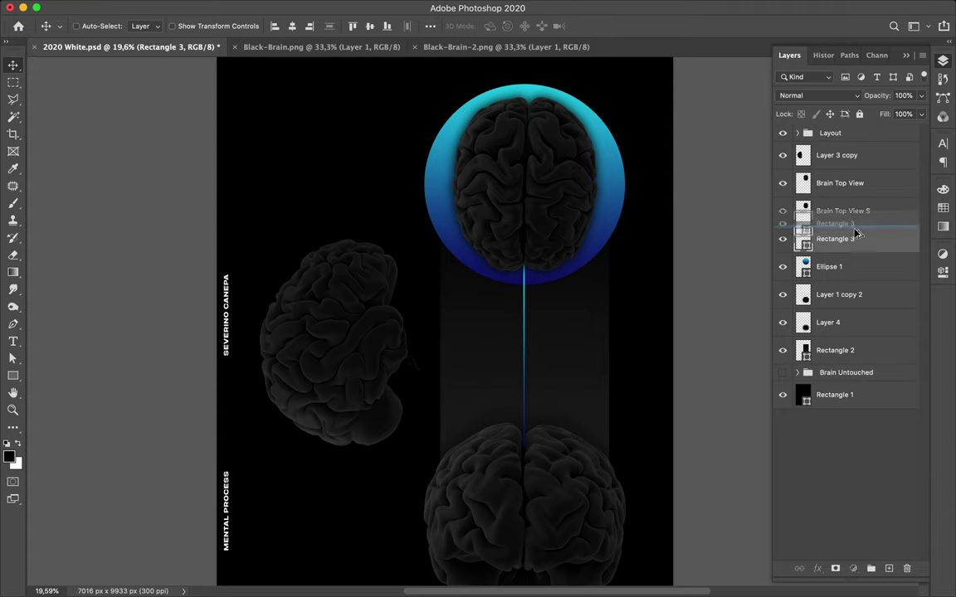
Duplicate the vertical line, rotate the copy -60°, and move it down toward the side brain.
drag(859, 248, 774, 214)
key(ctrl+t)
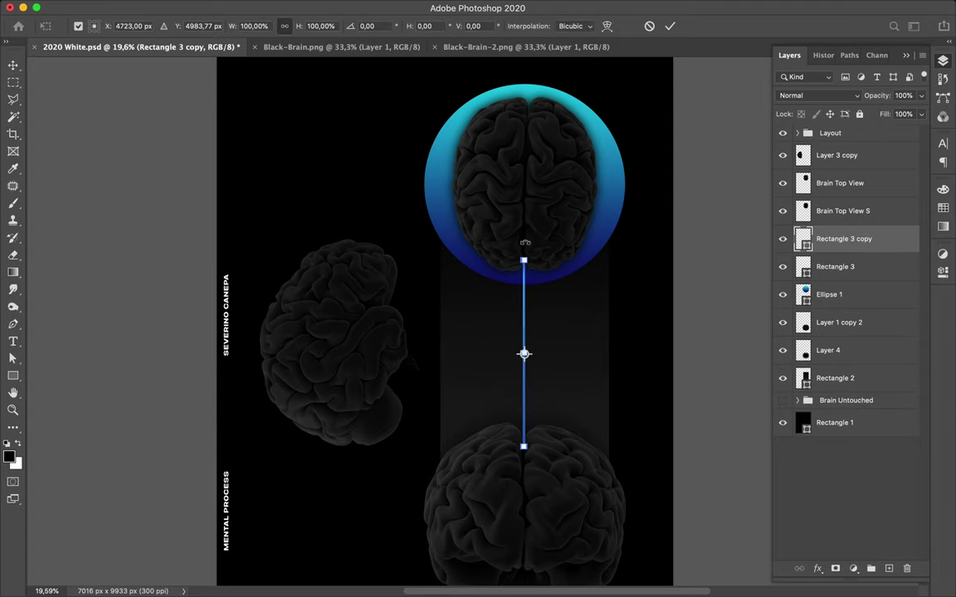
drag(524, 252, 399, 266)
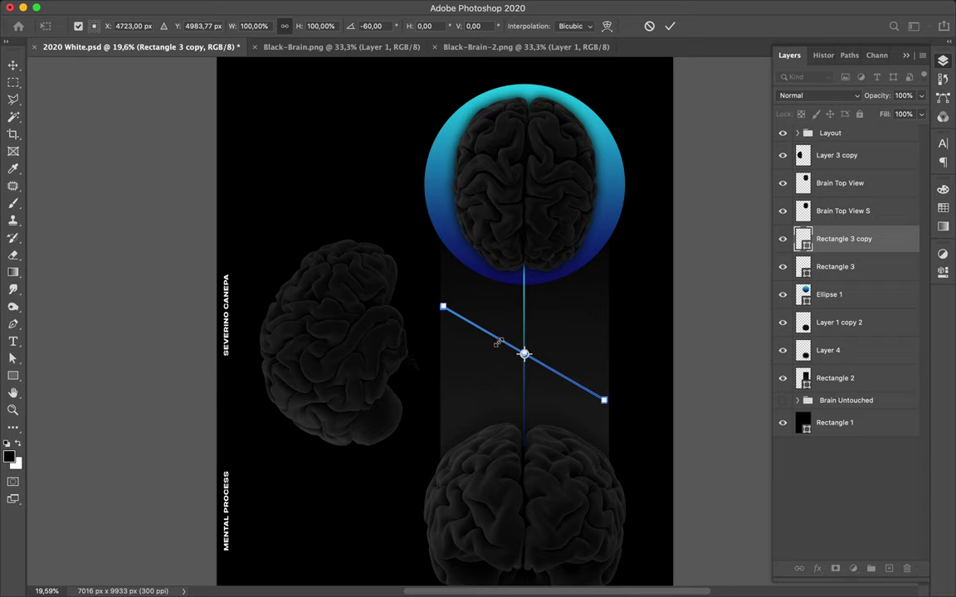
key(Return)
drag(502, 344, 385, 395)
Move the line copy lower in the layers, and Ellipse 1 just above Rectangle 2.
mouse_move(825, 245)
mouse_down()
mouse_move(824, 349)
mouse_move(826, 339)
mouse_up()
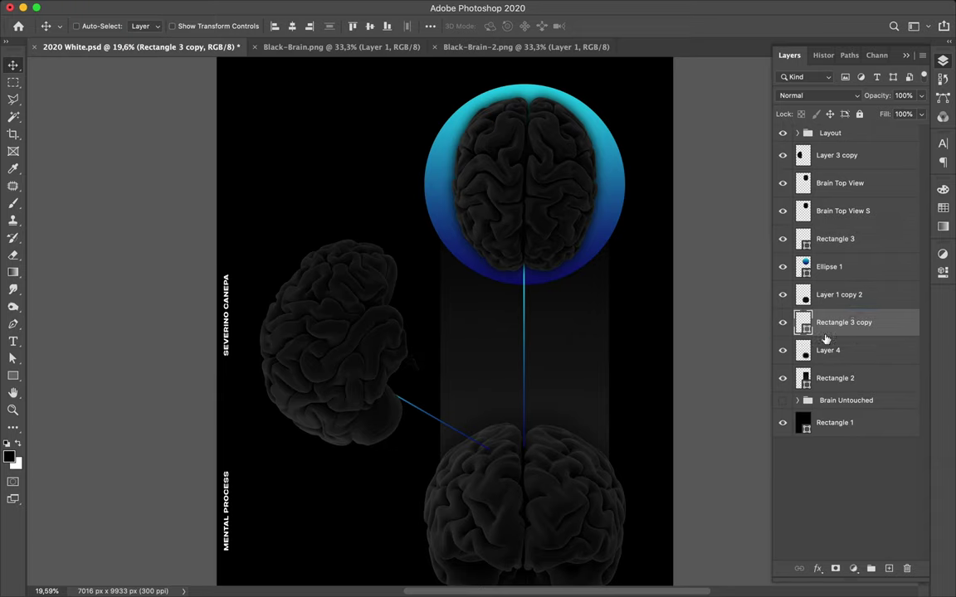
drag(831, 271, 833, 306)
drag(846, 298, 838, 369)
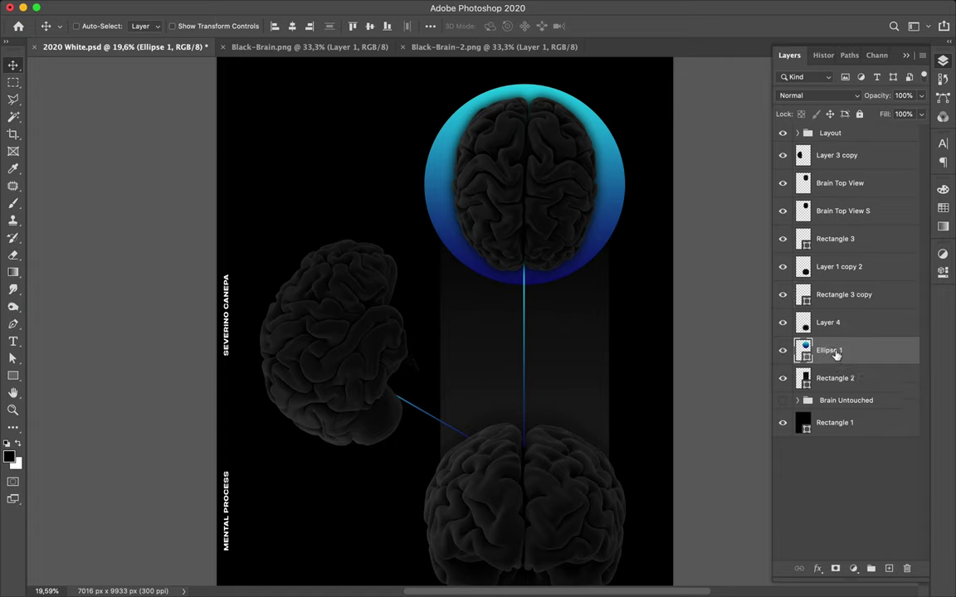
Extend the vertical line Rectangle 3 down into the bottom brain.
key(super)
super+click(525, 331)
key(super+t)
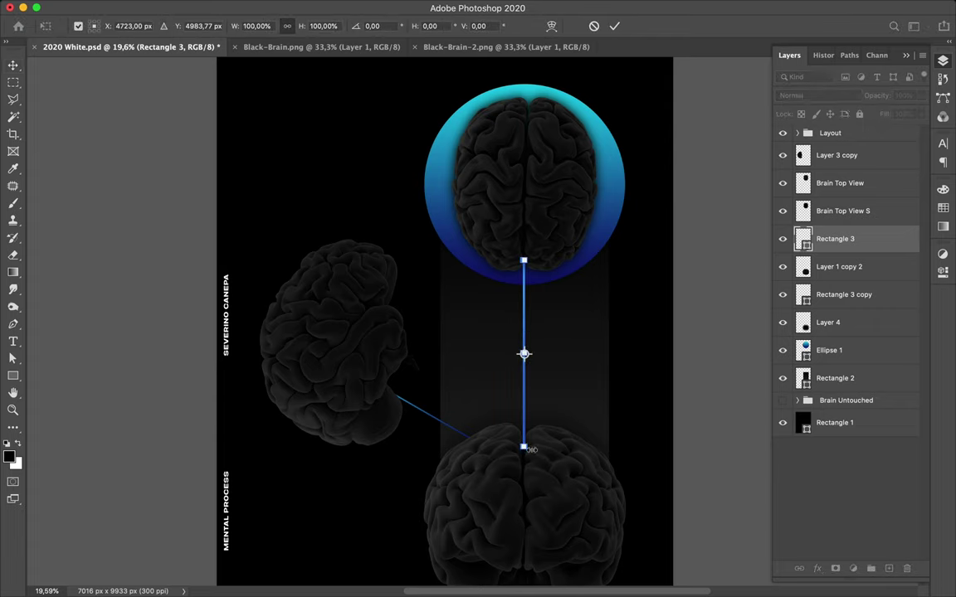
drag(523, 448, 523, 467)
key(Return)
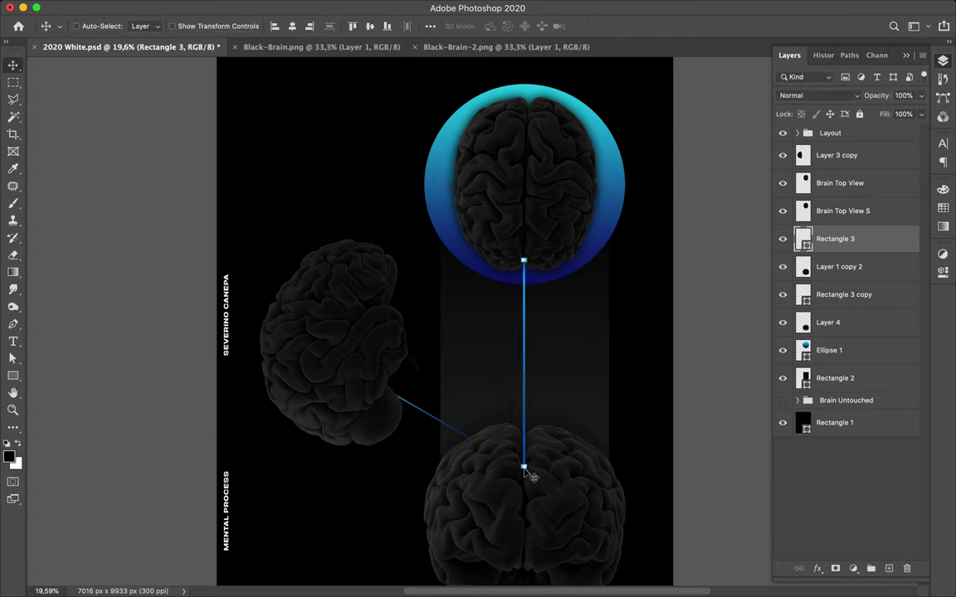
Copy the angled line, rotate it to 105°, and move it up to the circle.
mouse_move(380, 374)
mouse_down()
mouse_move(423, 415)
mouse_move(410, 324)
mouse_up()
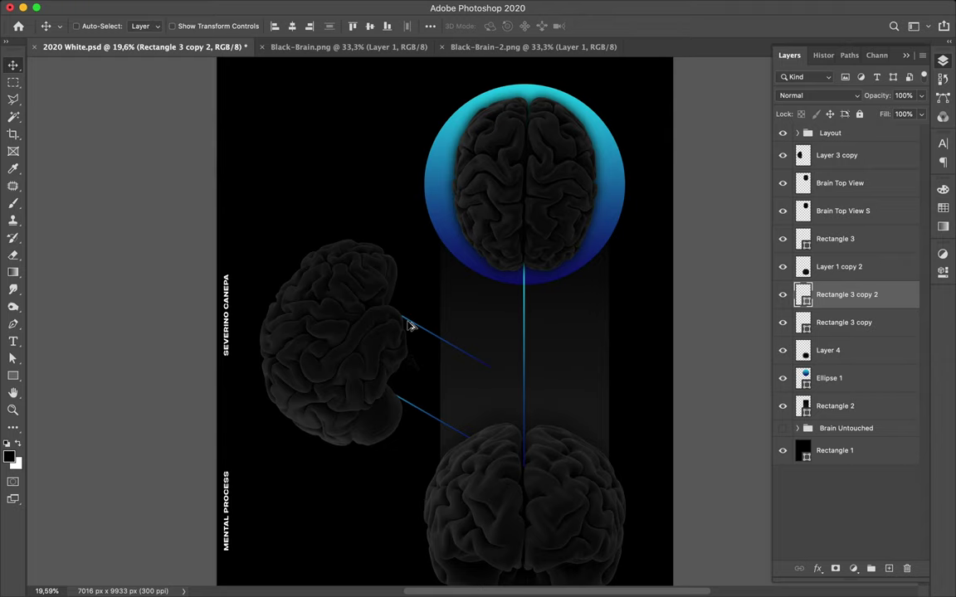
key(ctrl+t)
drag(329, 254, 515, 247)
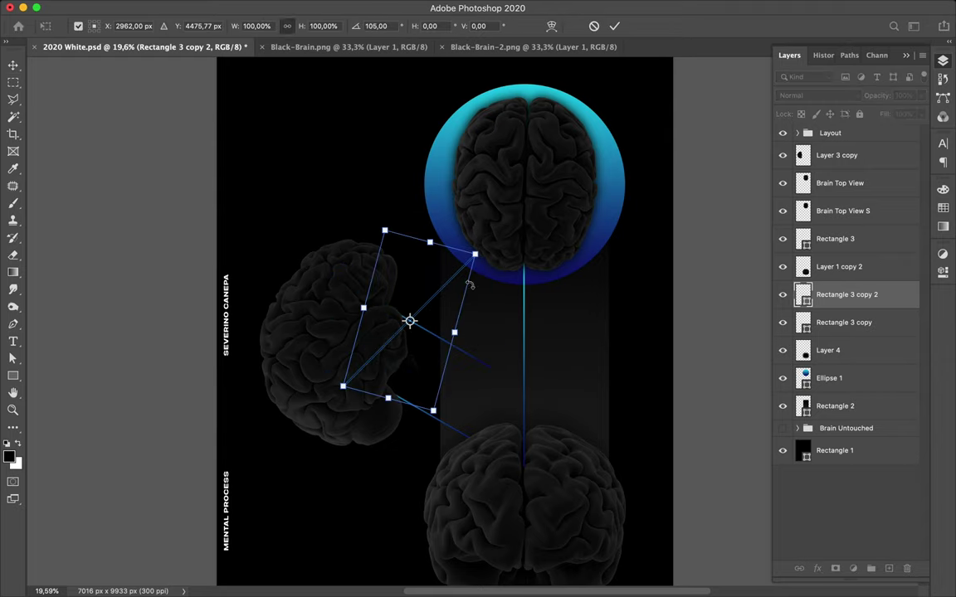
key(Return)
drag(444, 291, 472, 232)
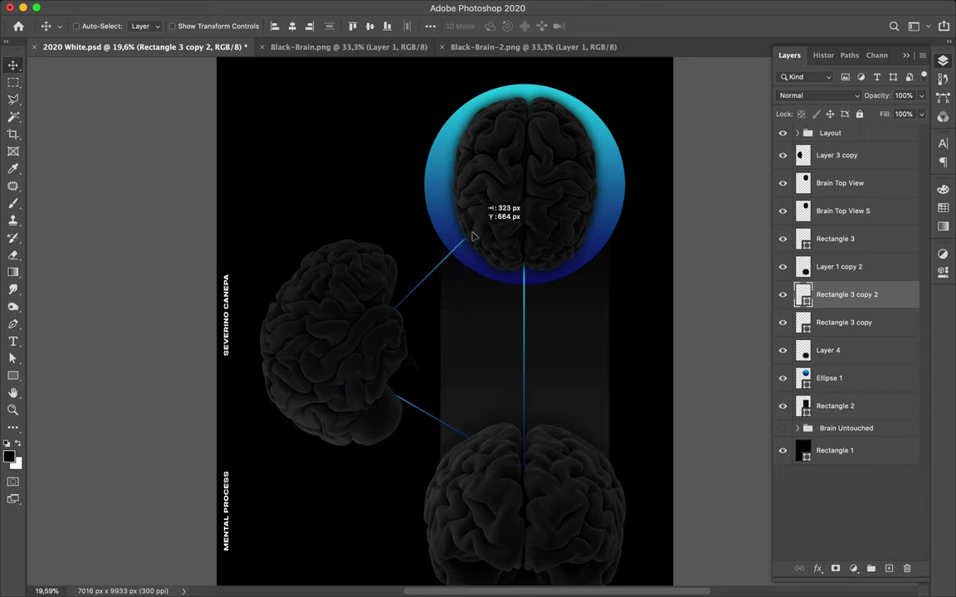
drag(471, 232, 471, 232)
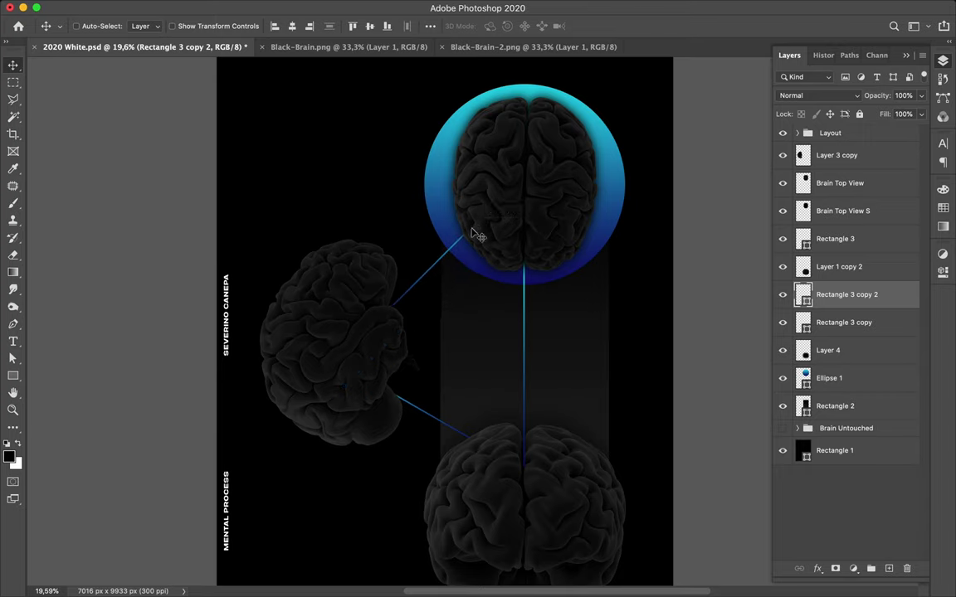
scroll(541, 280, down, 1)
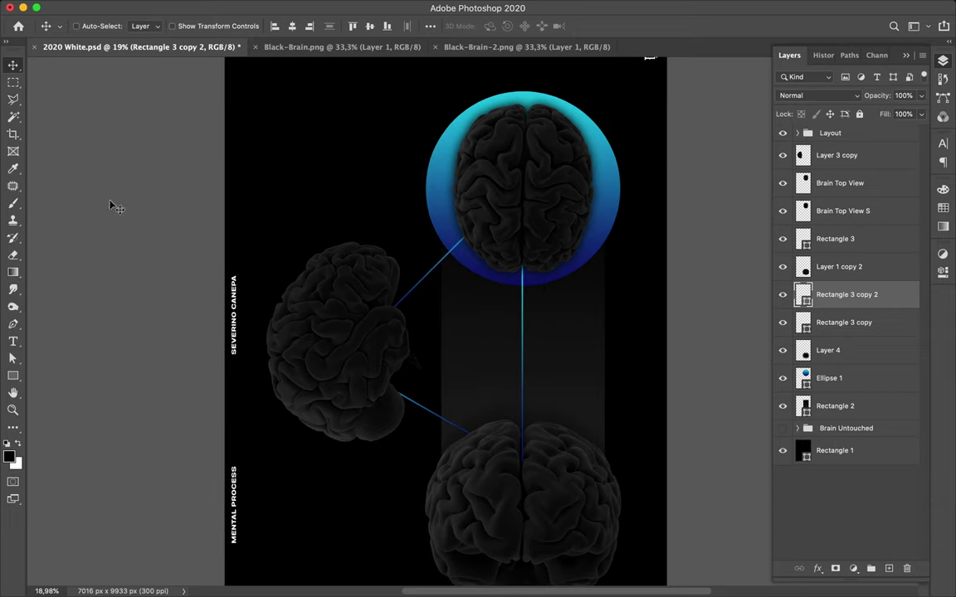
click(12, 375)
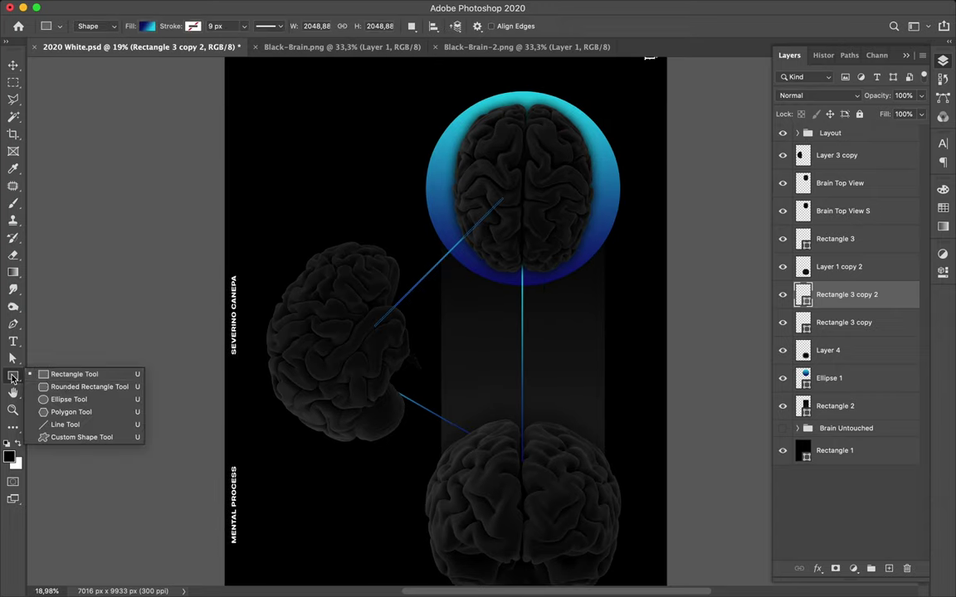
Draw a 3-sided gradient triangle, rotate it -90°, and scale it ~119% between the brains.
click(70, 413)
mouse_move(427, 298)
mouse_down()
mouse_move(494, 343)
mouse_move(487, 225)
mouse_move(421, 189)
mouse_up()
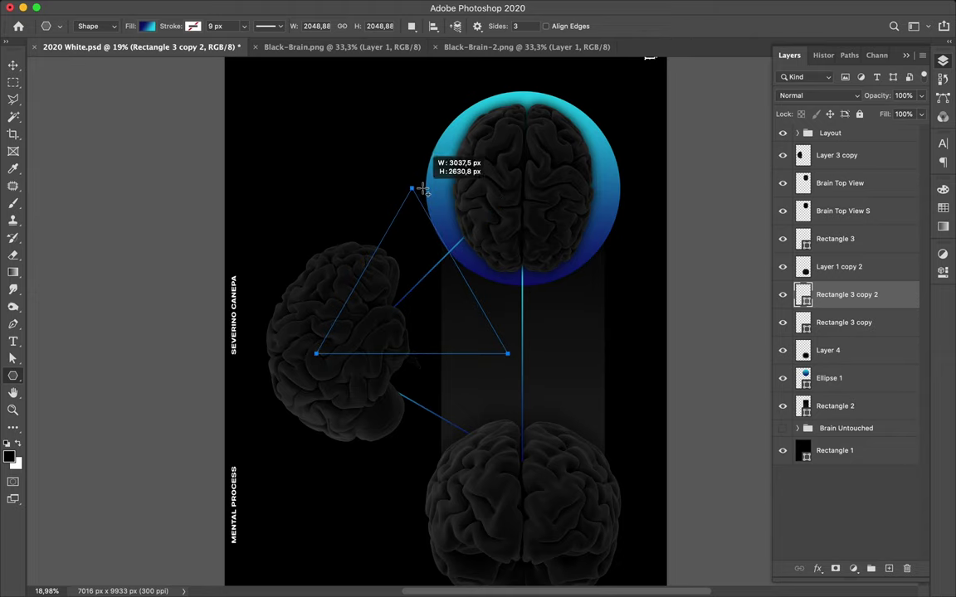
drag(421, 188, 423, 190)
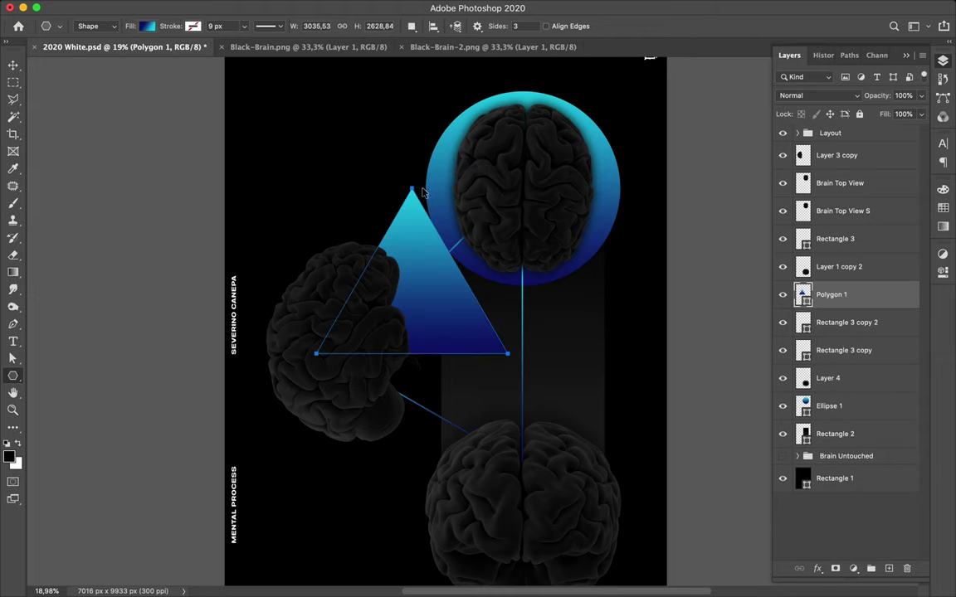
key(ctrl+t)
drag(411, 157, 269, 248)
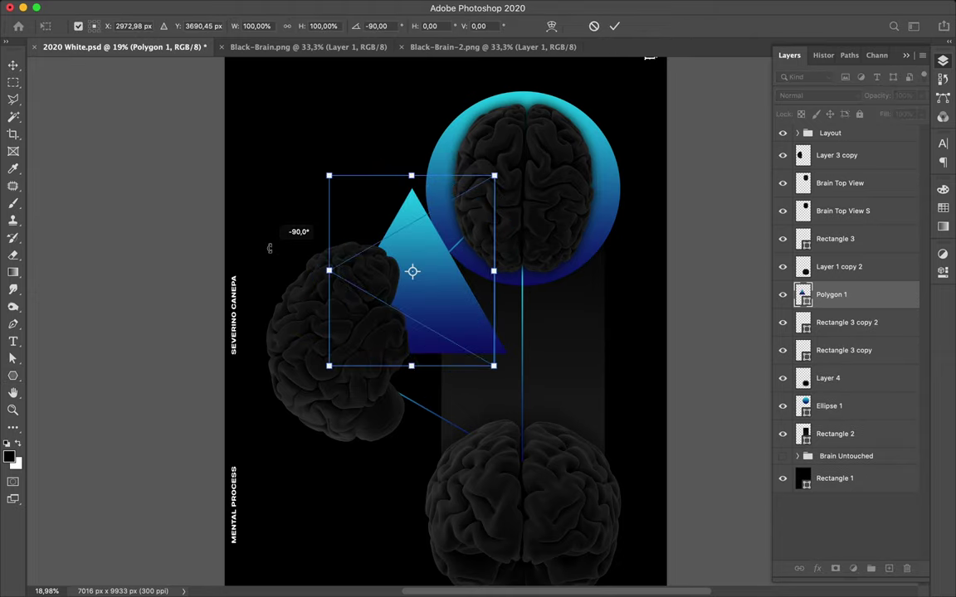
drag(447, 253, 473, 336)
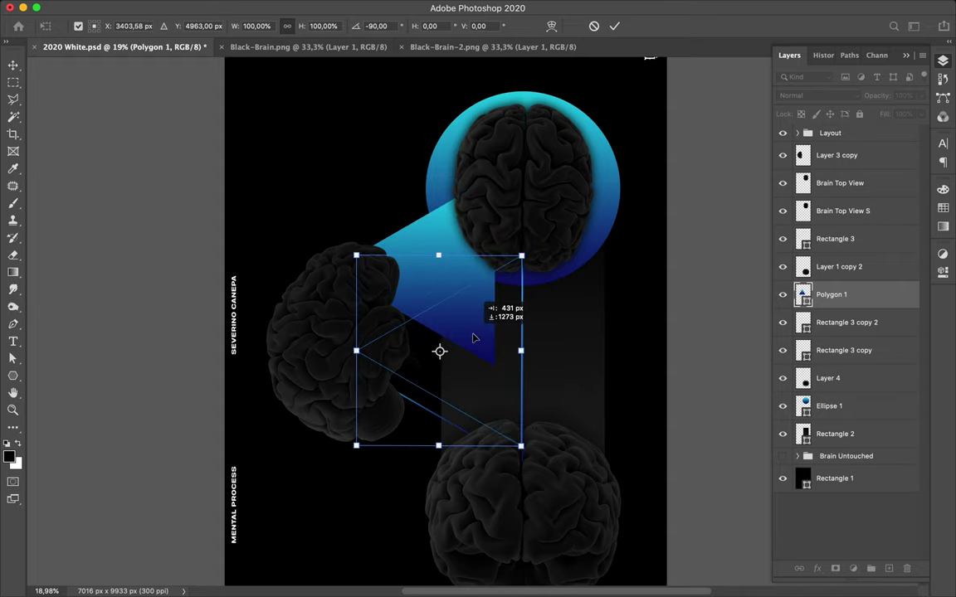
drag(473, 337, 474, 336)
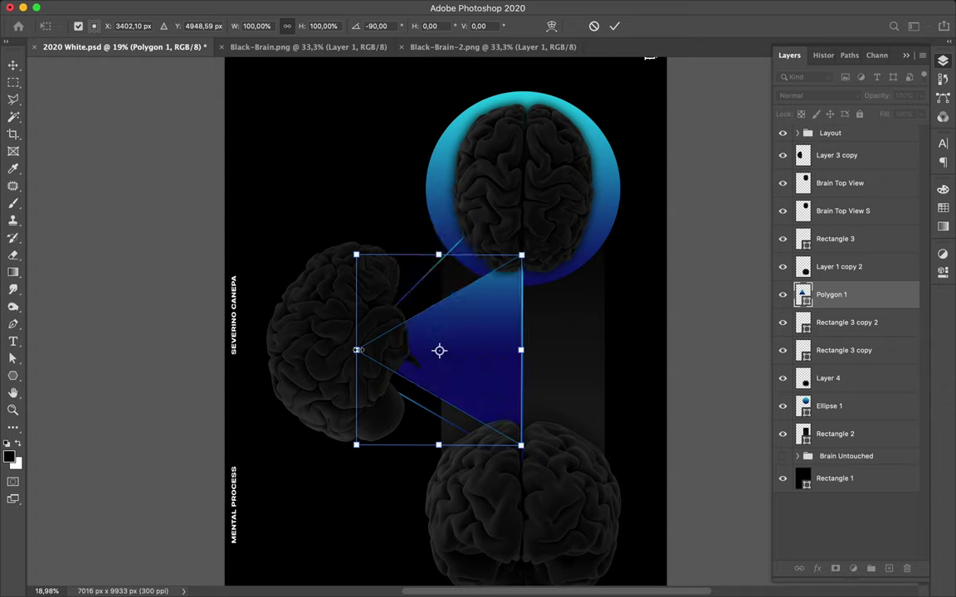
mouse_move(356, 350)
mouse_down()
mouse_move(320, 350)
mouse_move(326, 342)
mouse_up()
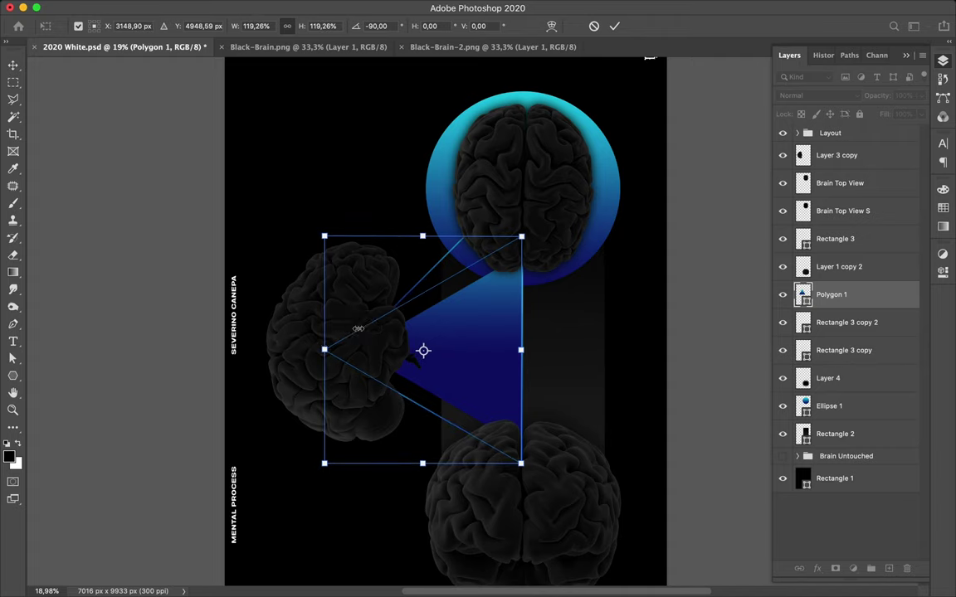
key(Return)
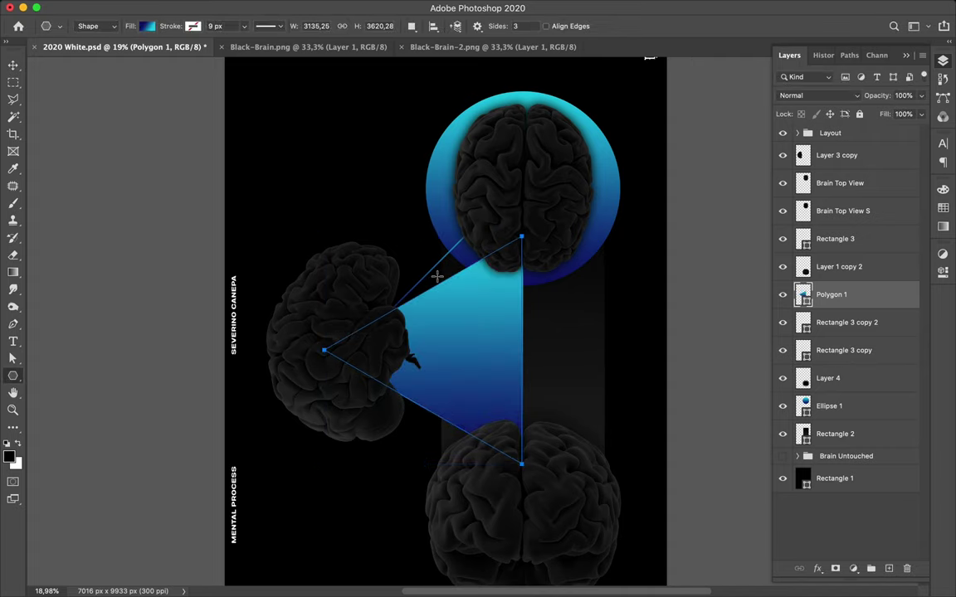
Rotate Rectangle 3 copy 2 by 15° and lower it onto the circle, then delete Polygon 1.
key(v)
click(440, 275)
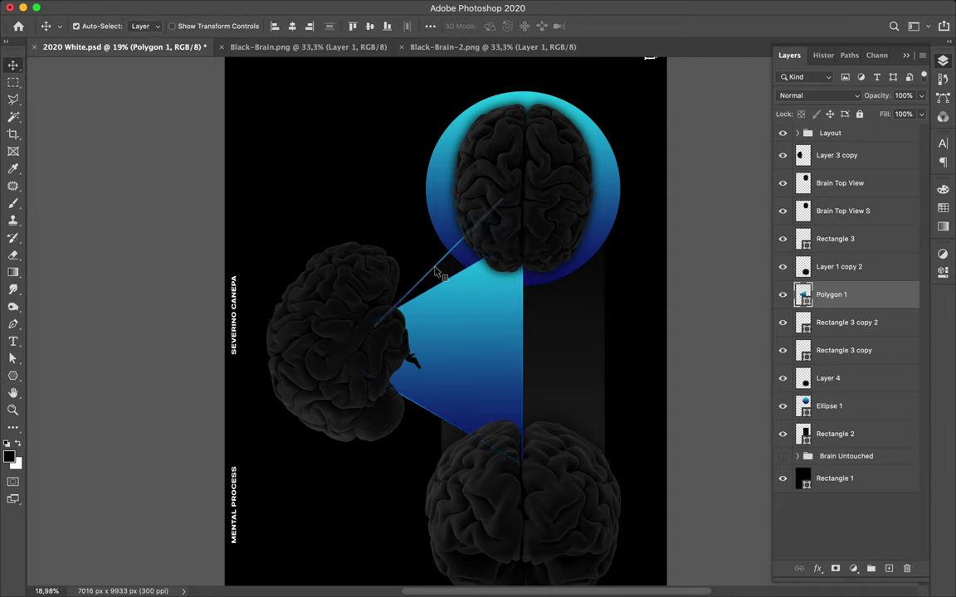
key(ctrl+t)
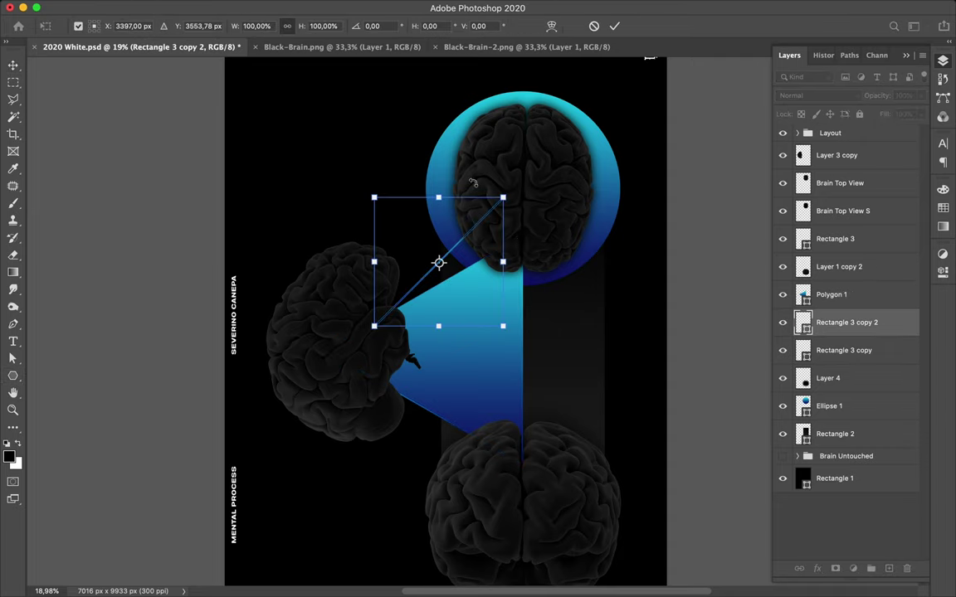
drag(472, 182, 490, 195)
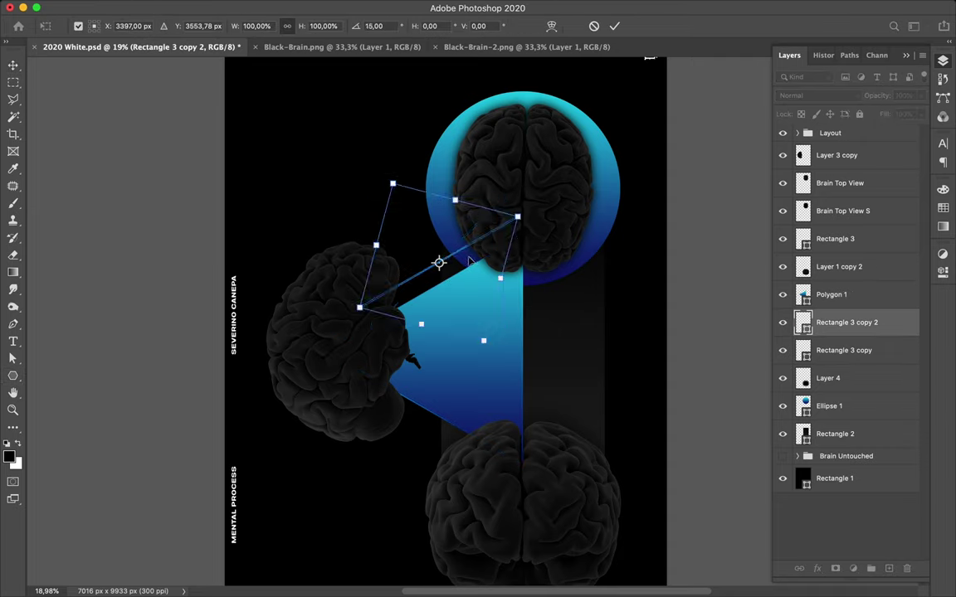
key(Return)
drag(471, 256, 474, 274)
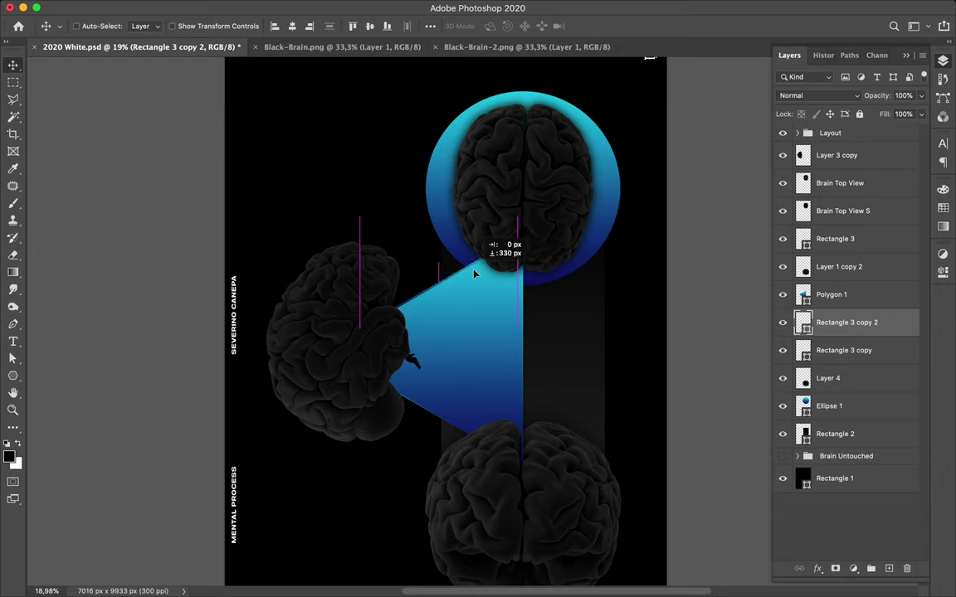
drag(475, 275, 478, 282)
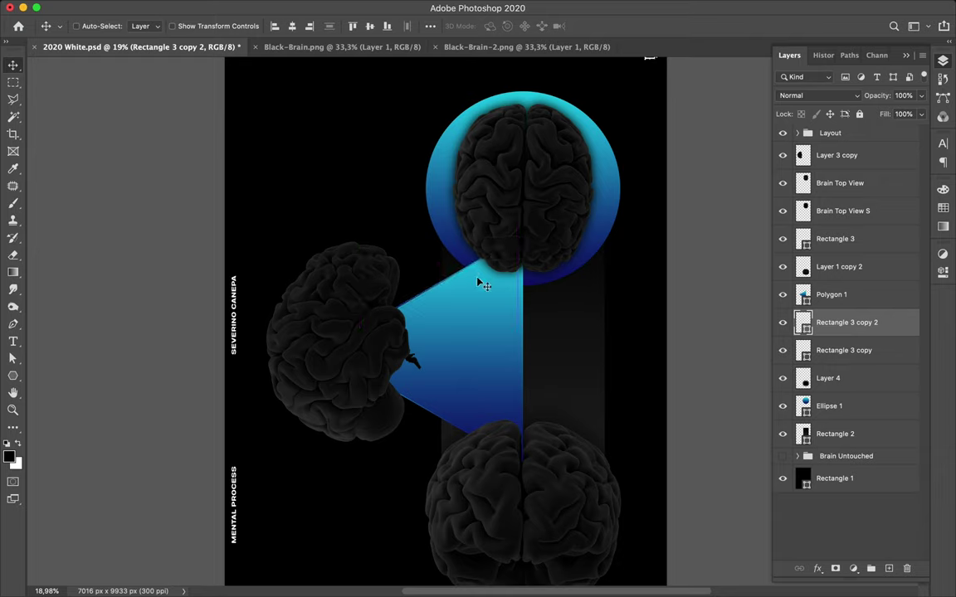
click(488, 339)
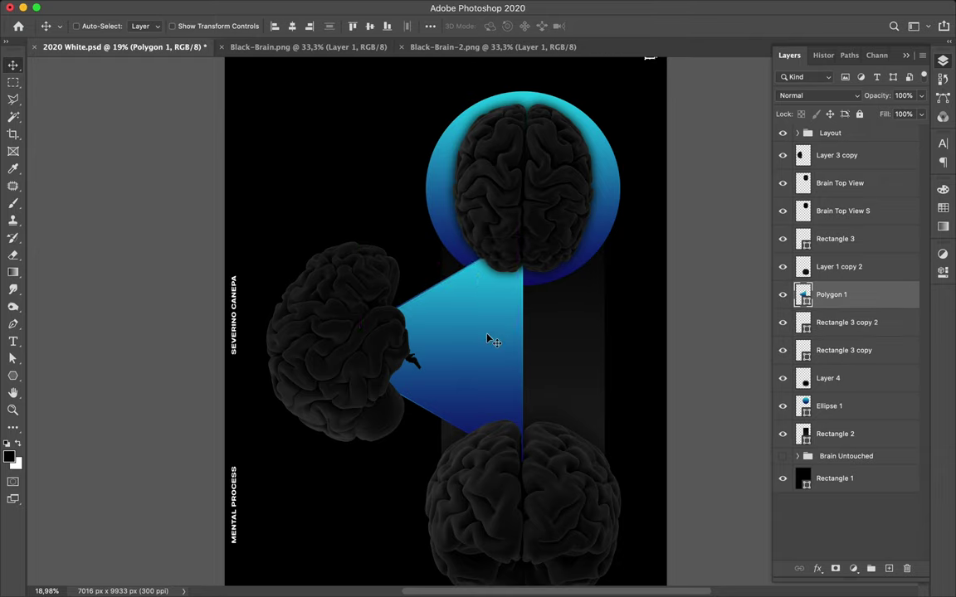
key(Delete)
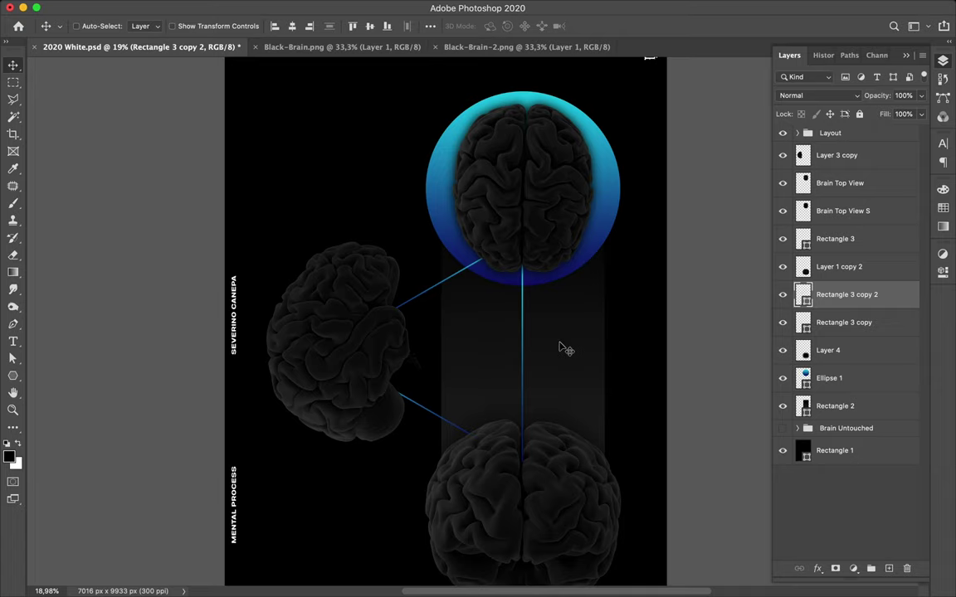
Draw a tall 3363 × 5857 px gradient rectangle from above the left brain past the lower brain.
scroll(560, 347, down, 2)
scroll(560, 347, down, 1)
scroll(560, 347, down, 1)
scroll(560, 347, down, 1)
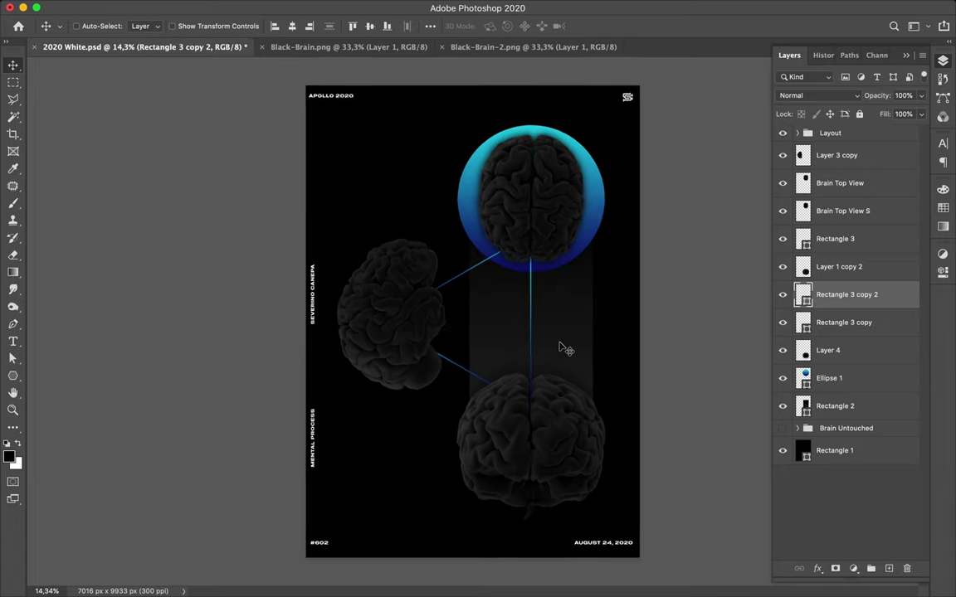
scroll(467, 318, up, 2)
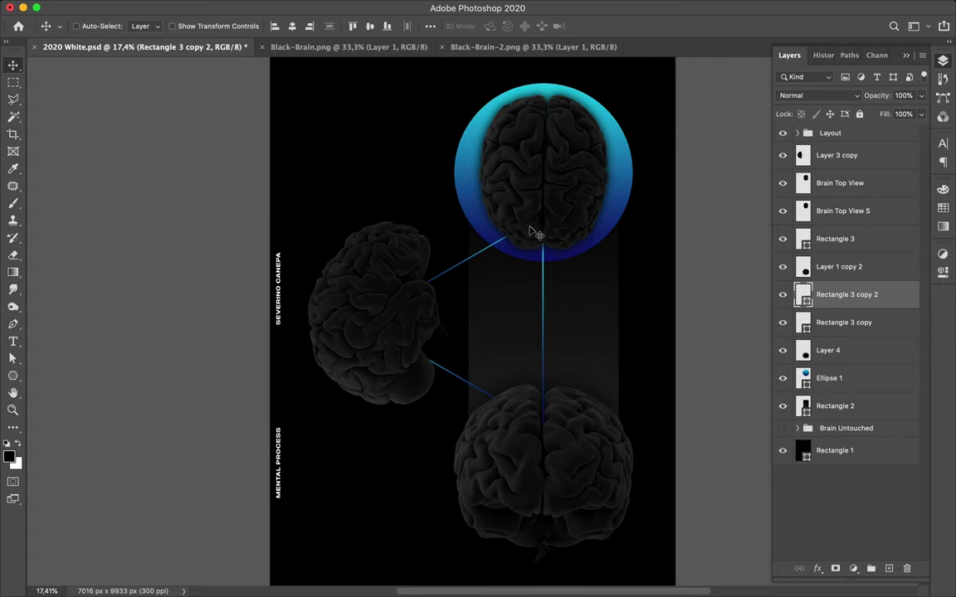
scroll(532, 233, up, 1)
scroll(532, 233, up, 1)
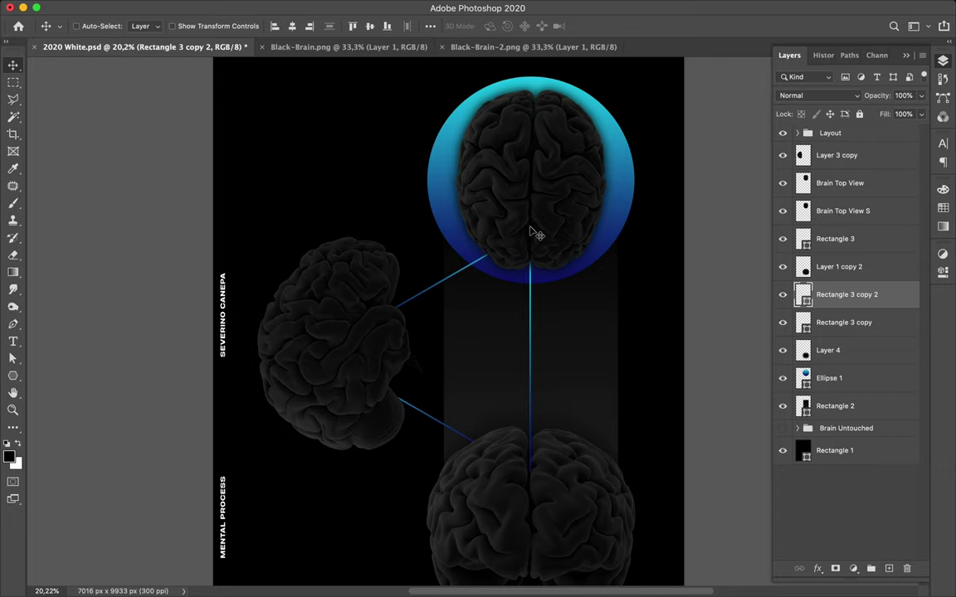
scroll(532, 234, up, 3)
scroll(532, 233, down, 2)
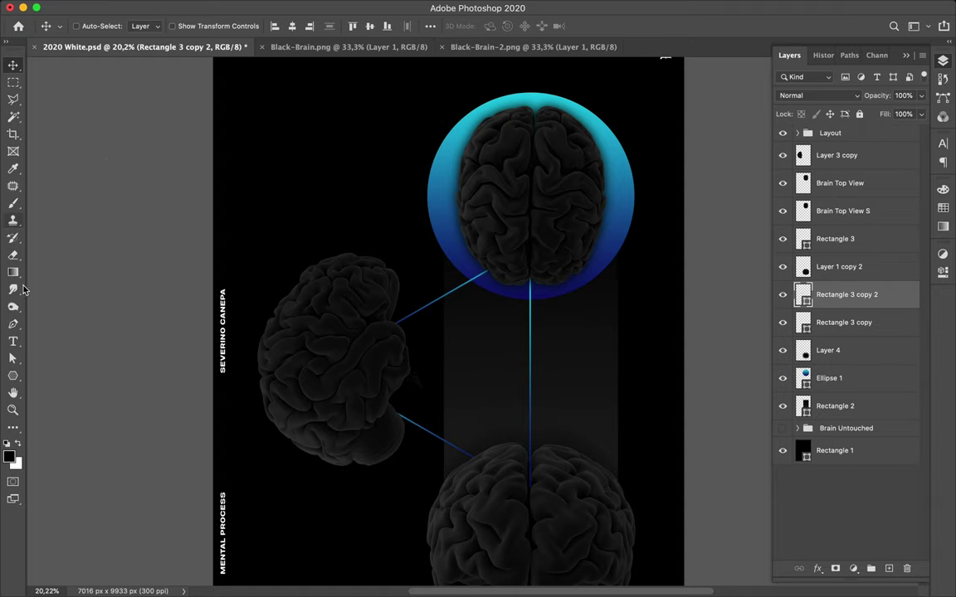
click(14, 377)
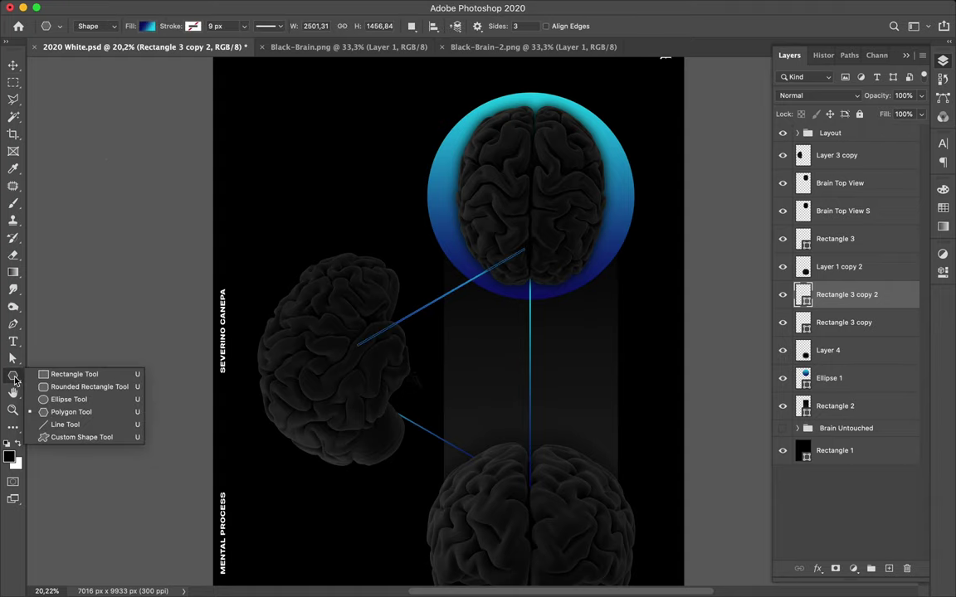
click(56, 375)
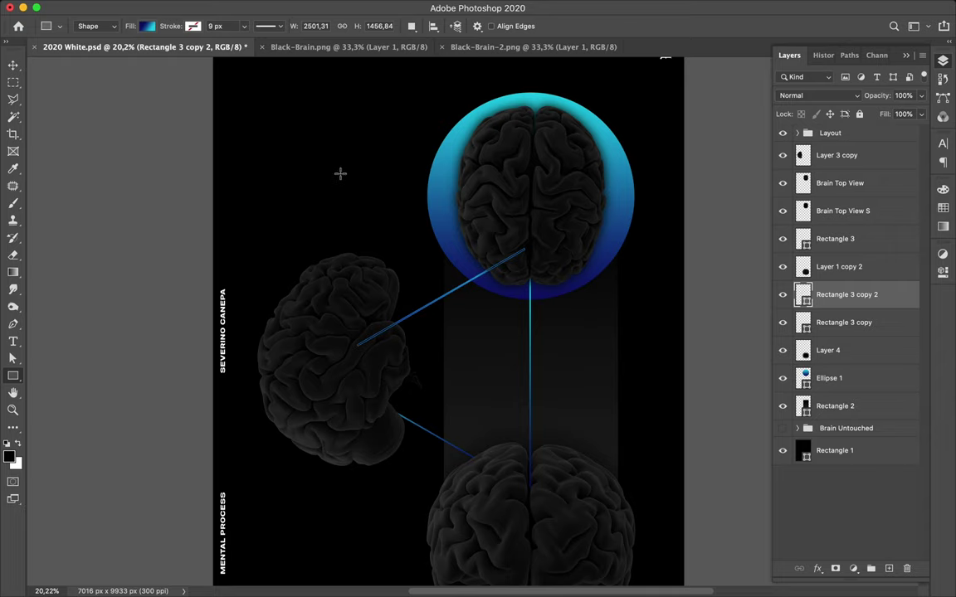
drag(336, 163, 532, 543)
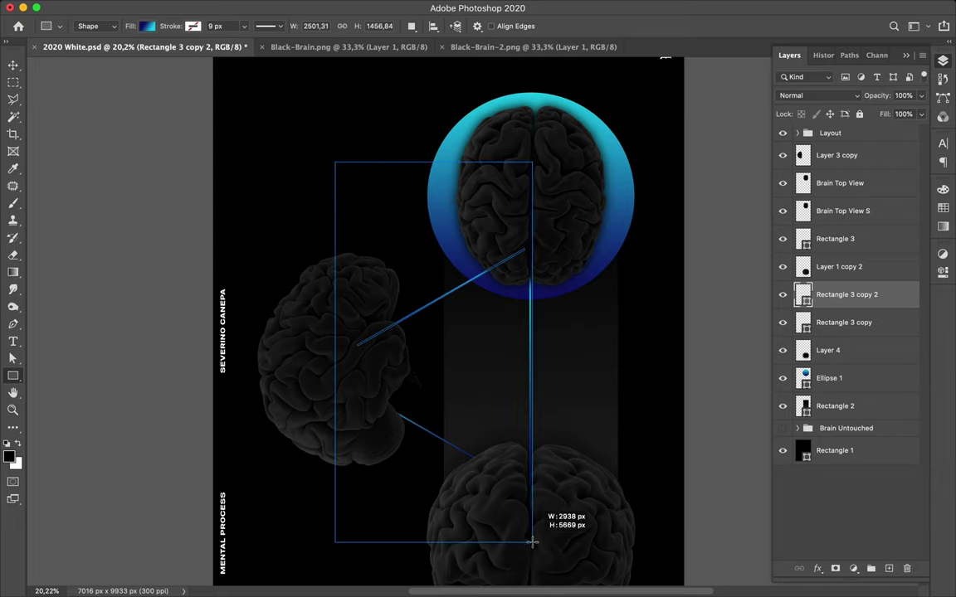
drag(532, 543, 561, 556)
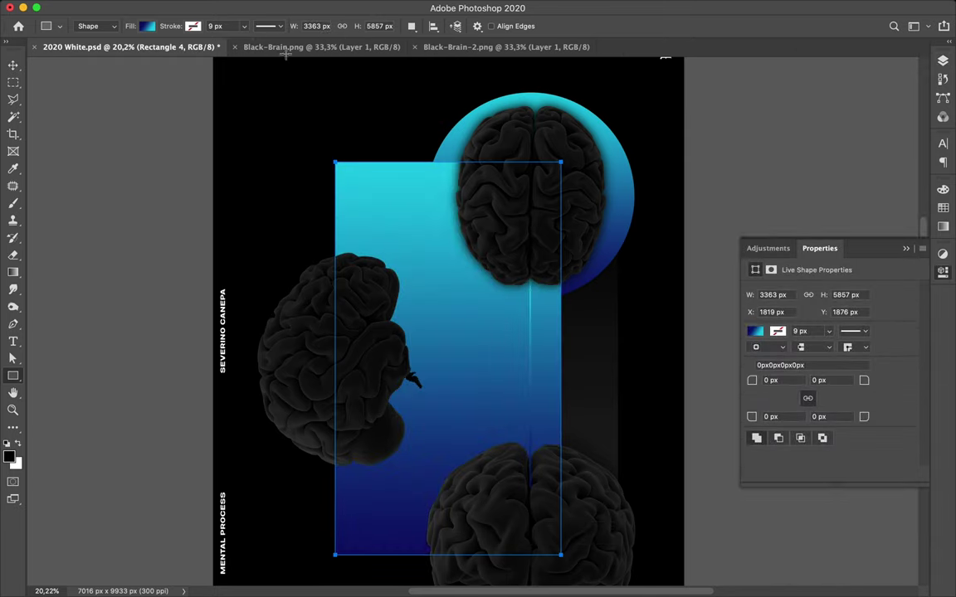
Give the rectangle no fill and a stroke using the blue gradient preset.
click(150, 27)
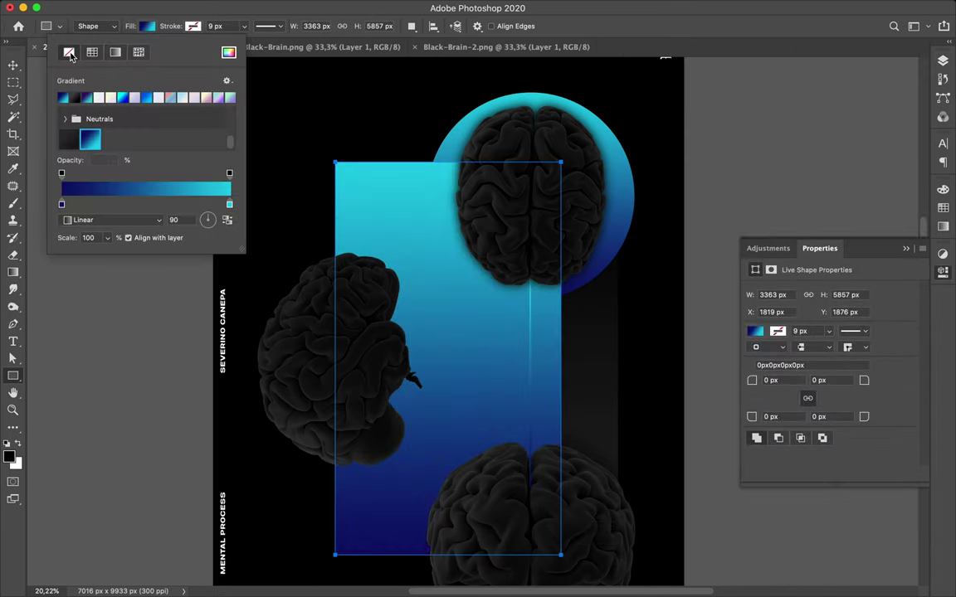
click(69, 52)
click(170, 26)
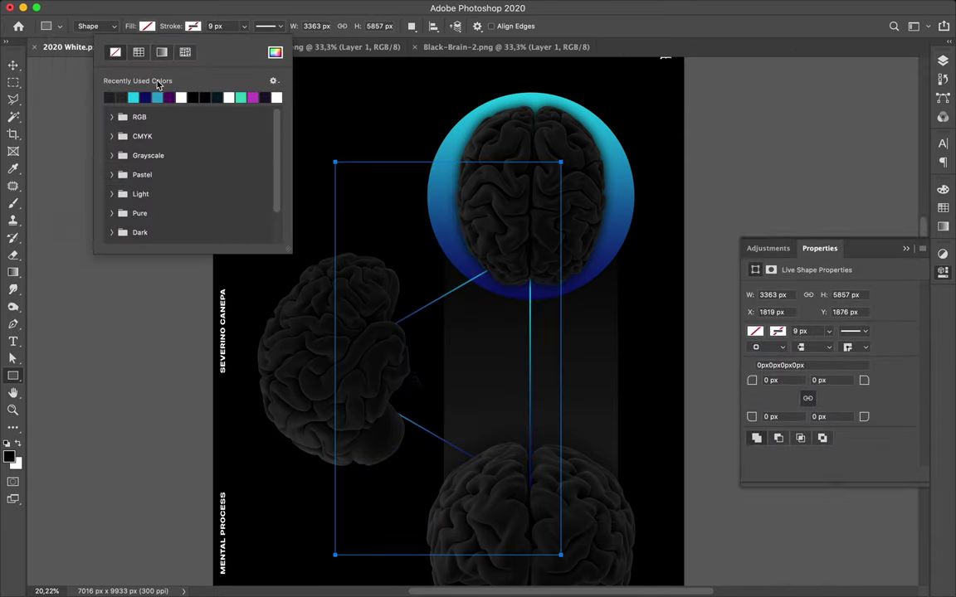
click(161, 53)
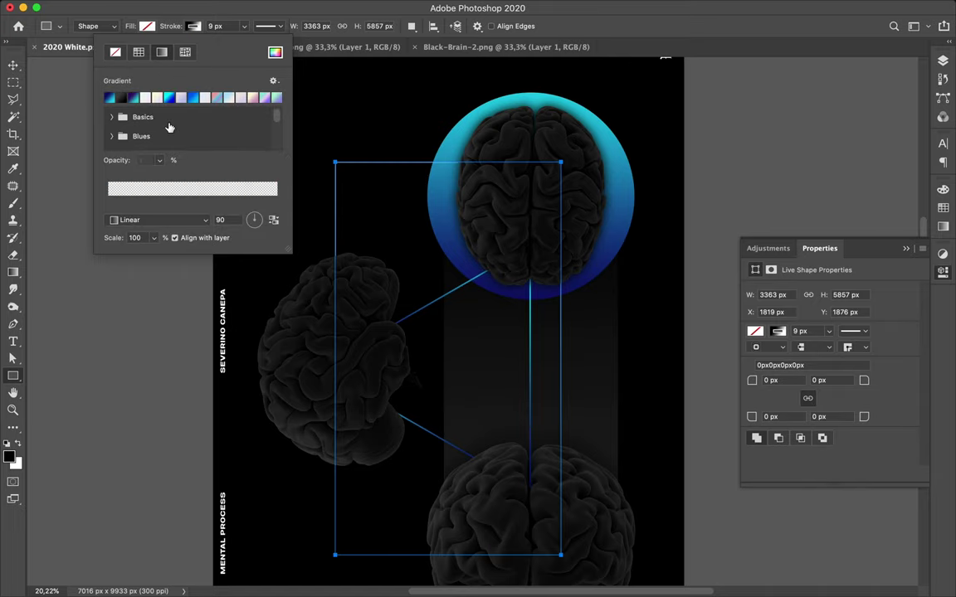
scroll(161, 128, down, 5)
click(137, 139)
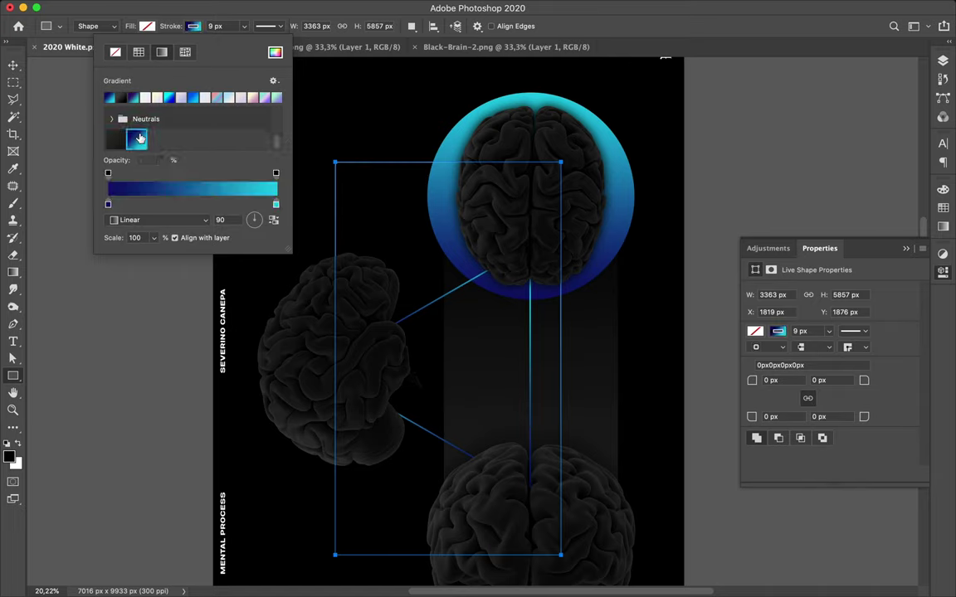
Increase the rectangle's stroke width step by step to 59 px.
click(217, 27)
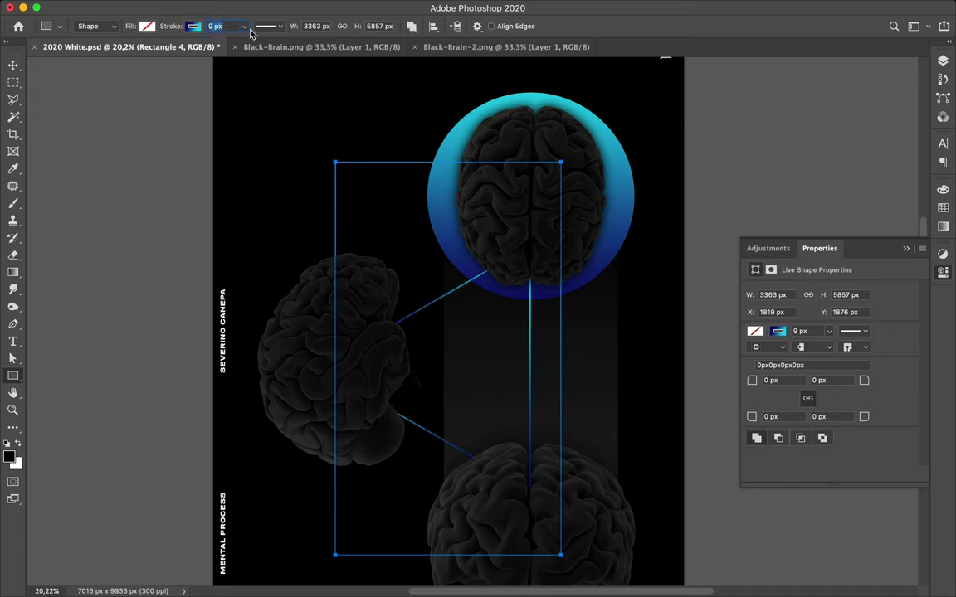
text(29)
key(Return)
key(Escape)
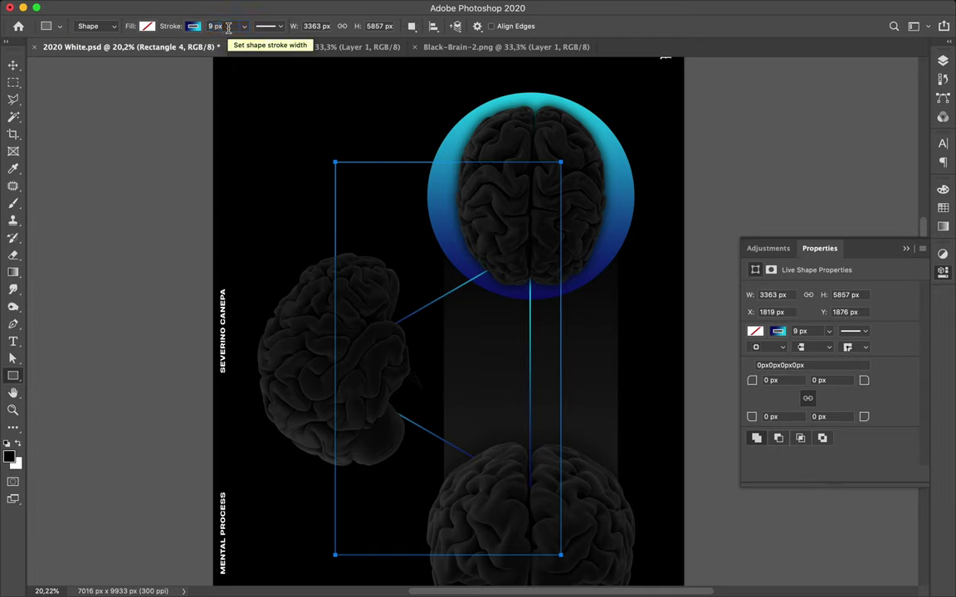
key(a)
click(274, 27)
text(29)
key(Return)
text(39)
key(Return)
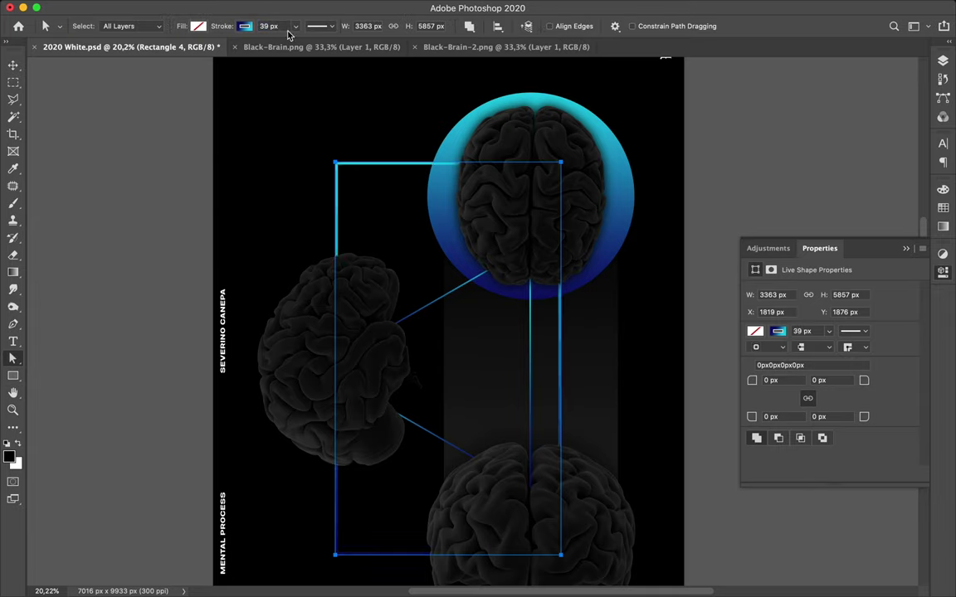
click(283, 29)
key(Return)
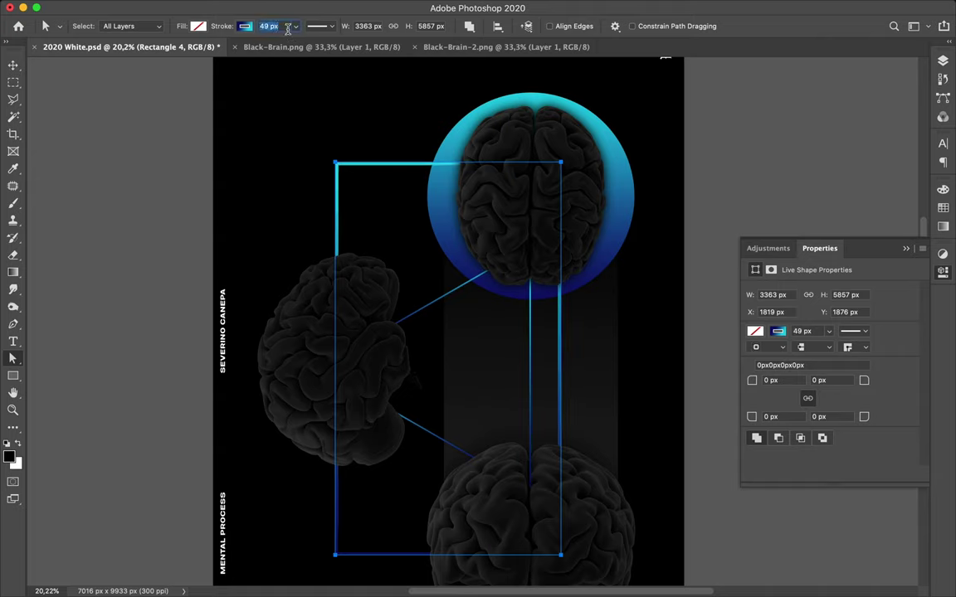
text(59)
key(Return)
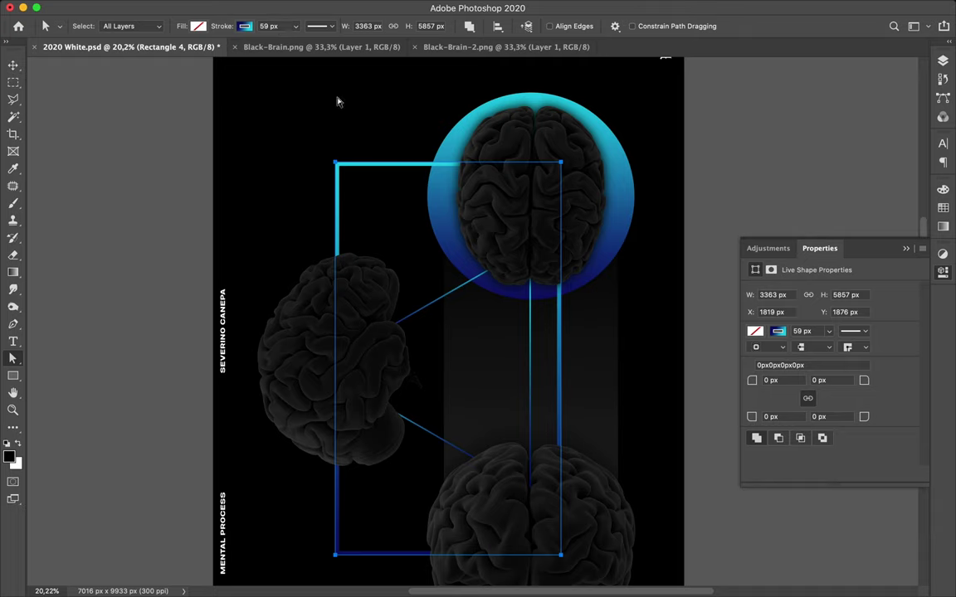
key(v)
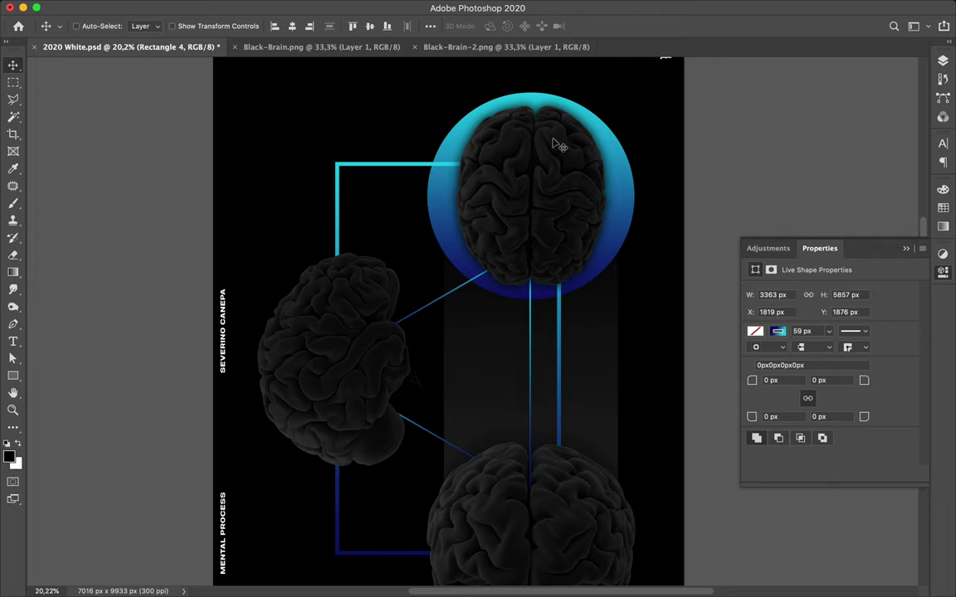
Move Rectangle 4 above Layer 3 copy and add a layer mask to it.
scroll(554, 143, up, 2)
scroll(553, 143, up, 2)
scroll(554, 143, up, 2)
scroll(553, 142, up, 2)
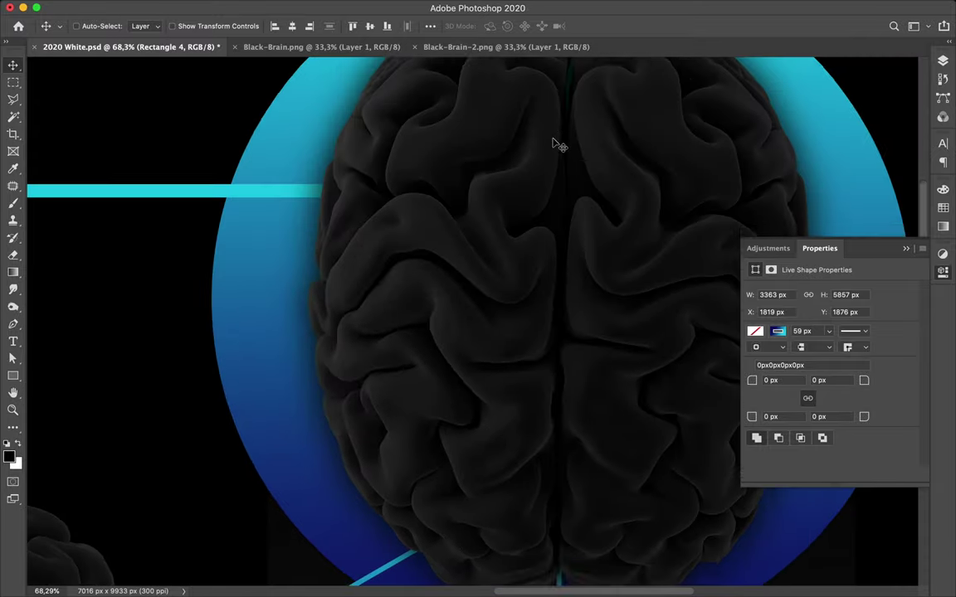
scroll(556, 142, up, 1)
scroll(553, 141, down, 1)
scroll(552, 143, down, 2)
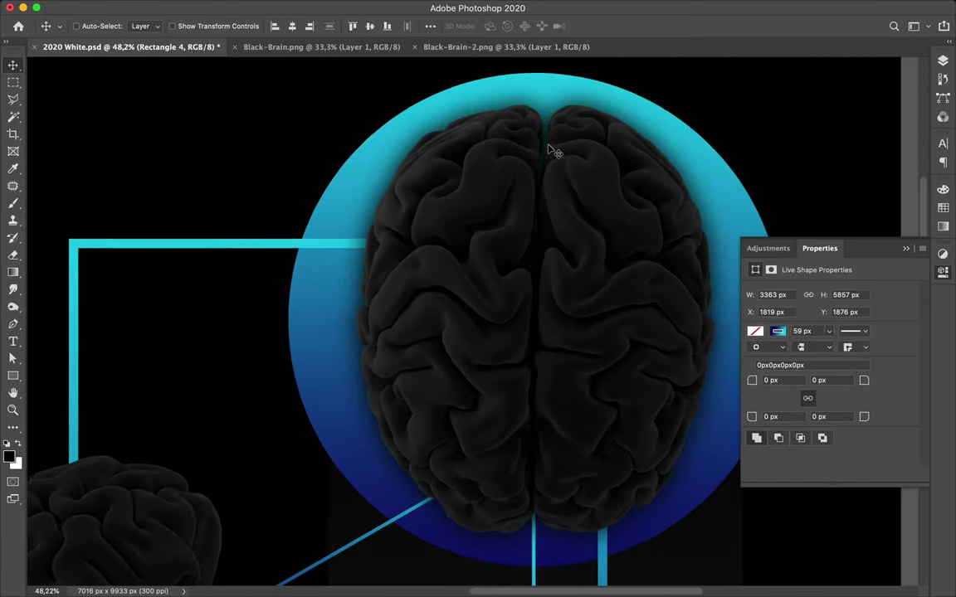
scroll(550, 146, down, 1)
scroll(548, 148, down, 2)
scroll(554, 150, down, 5)
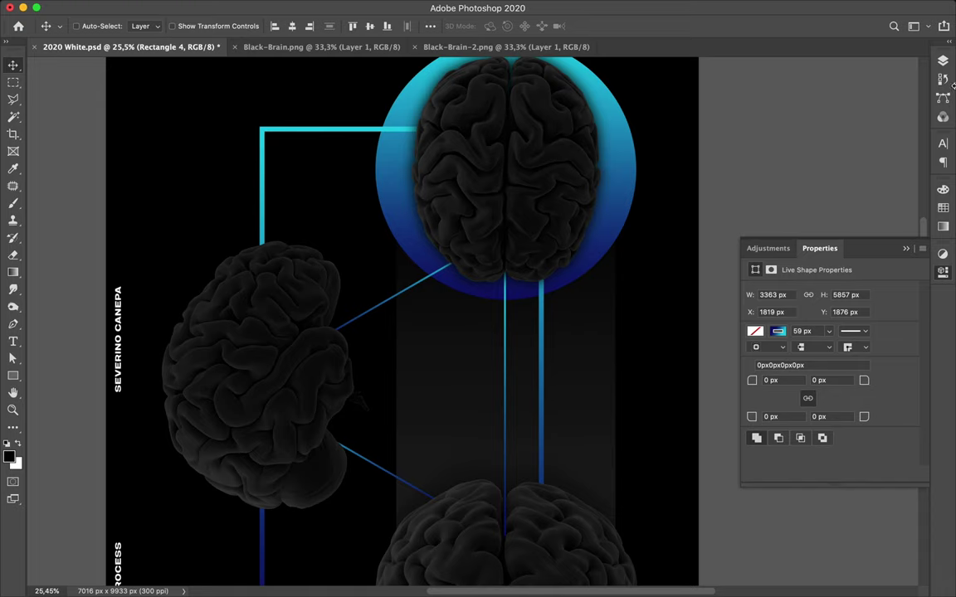
click(942, 61)
drag(814, 294, 856, 152)
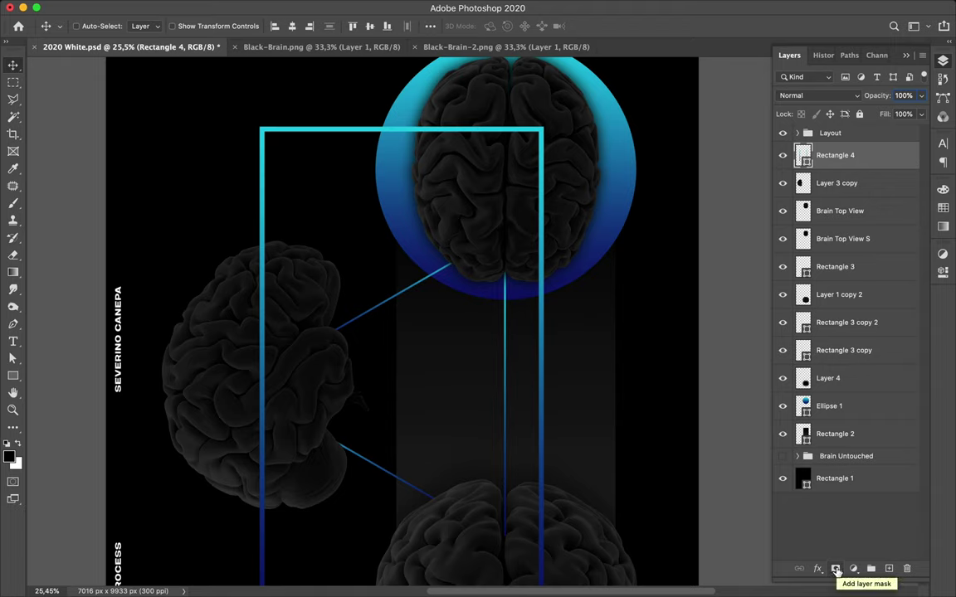
click(835, 570)
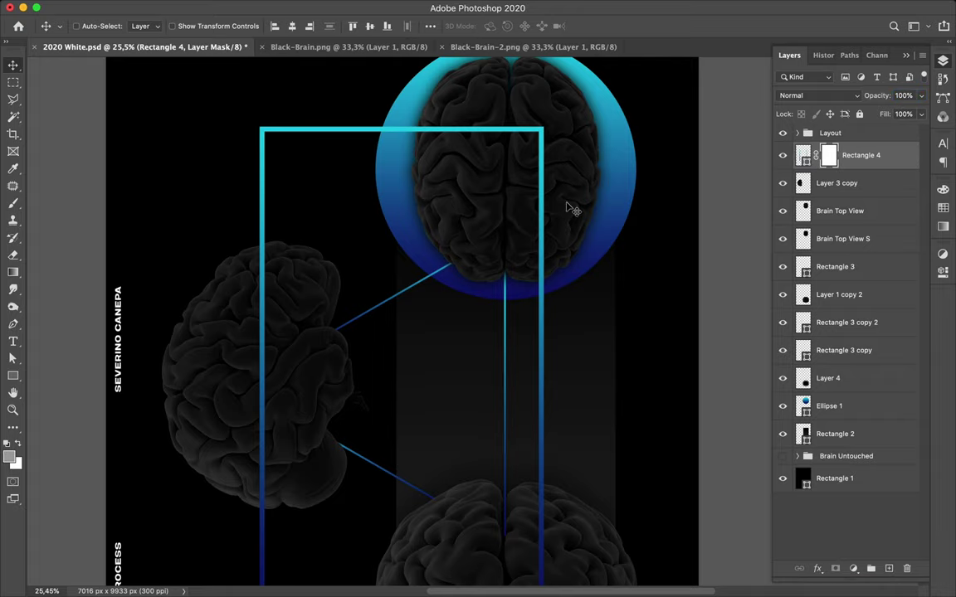
Lower Rectangle 4's fill to 21% so the frame outline turns faint.
scroll(572, 207, up, 2)
scroll(572, 206, up, 2)
scroll(572, 207, up, 2)
scroll(572, 207, up, 2)
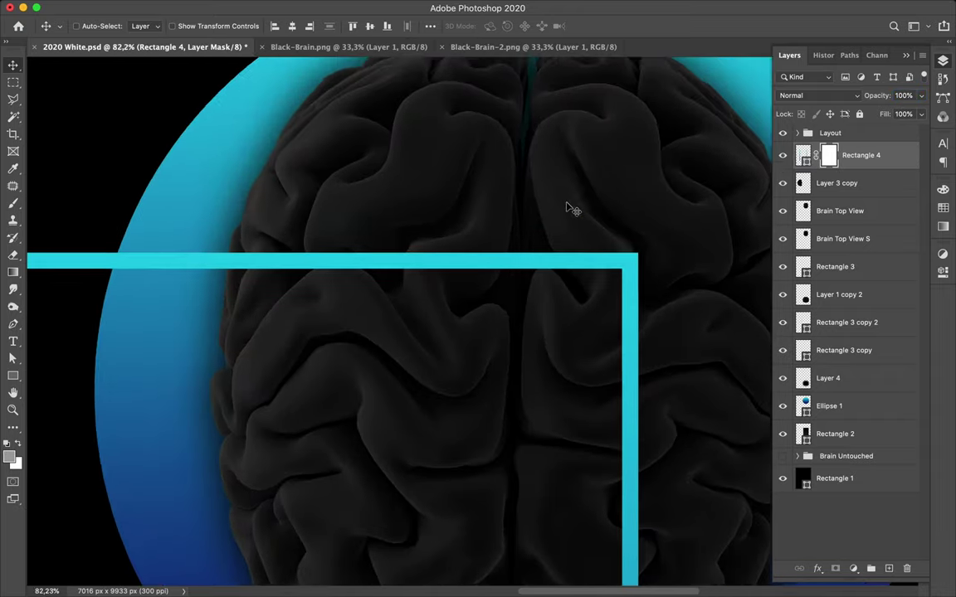
scroll(572, 207, up, 1)
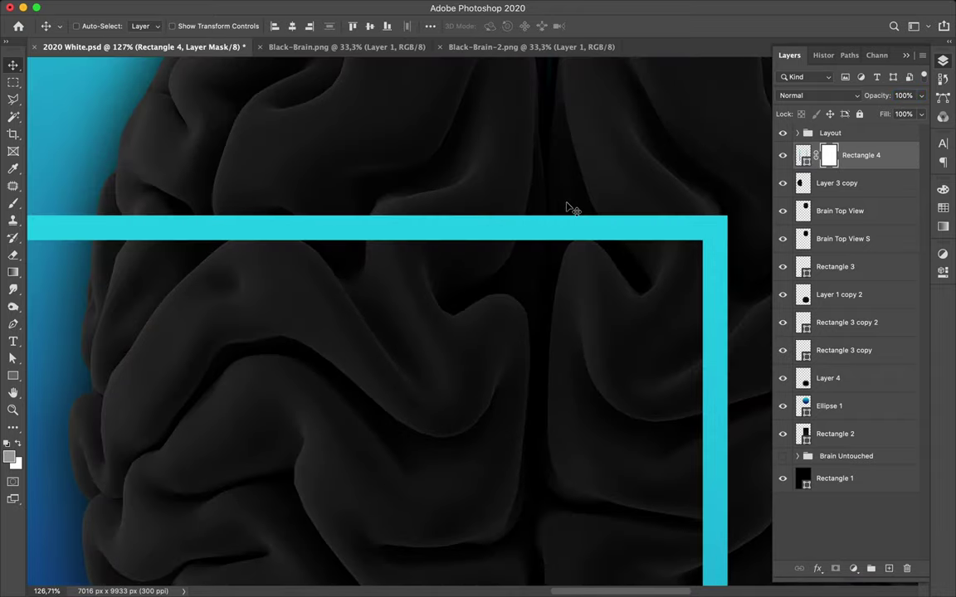
click(923, 115)
drag(920, 131, 908, 132)
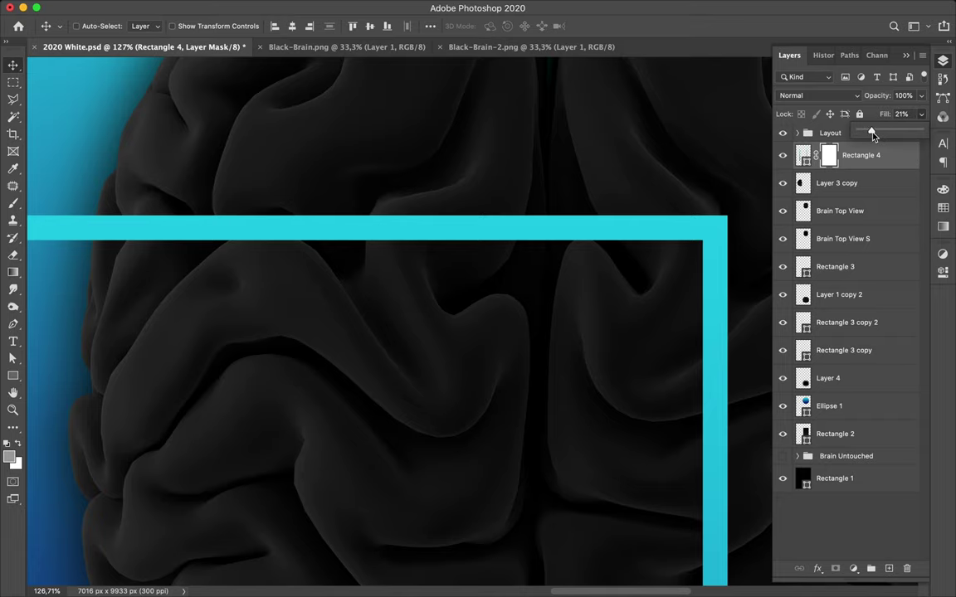
scroll(665, 186, up, 1)
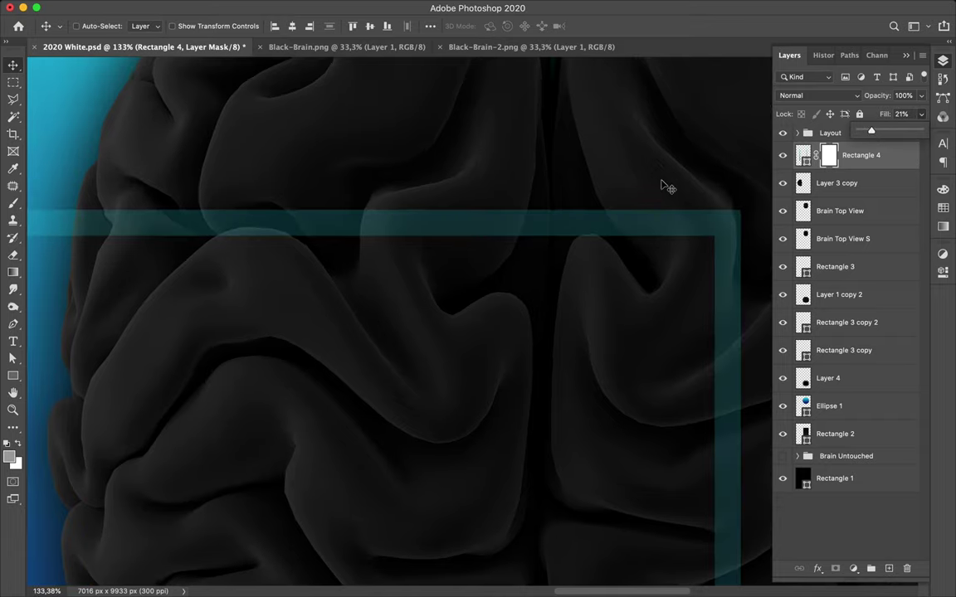
scroll(664, 185, up, 5)
key(e)
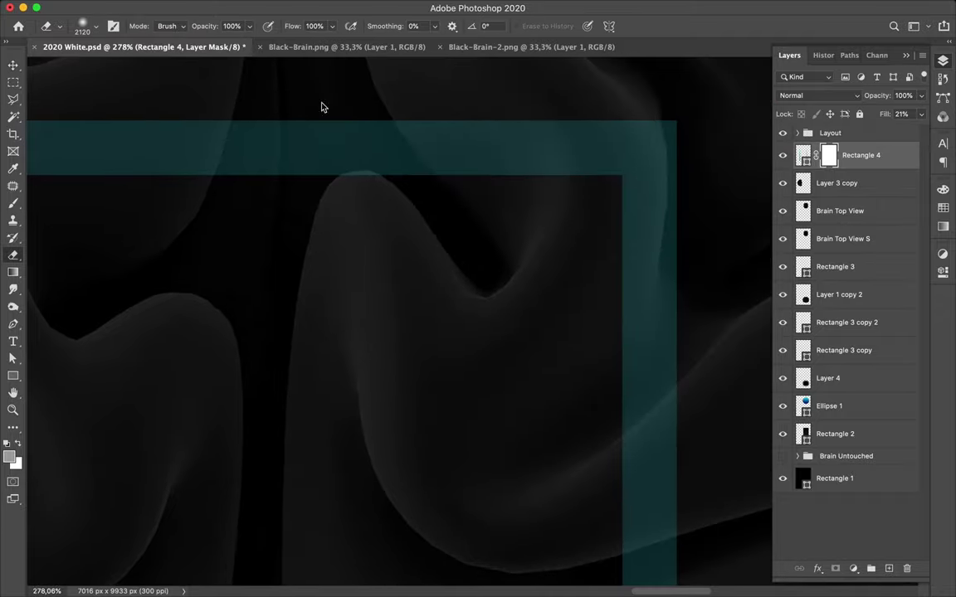
Resize the eraser brush down from 100 px, settling at 15 px.
click(94, 26)
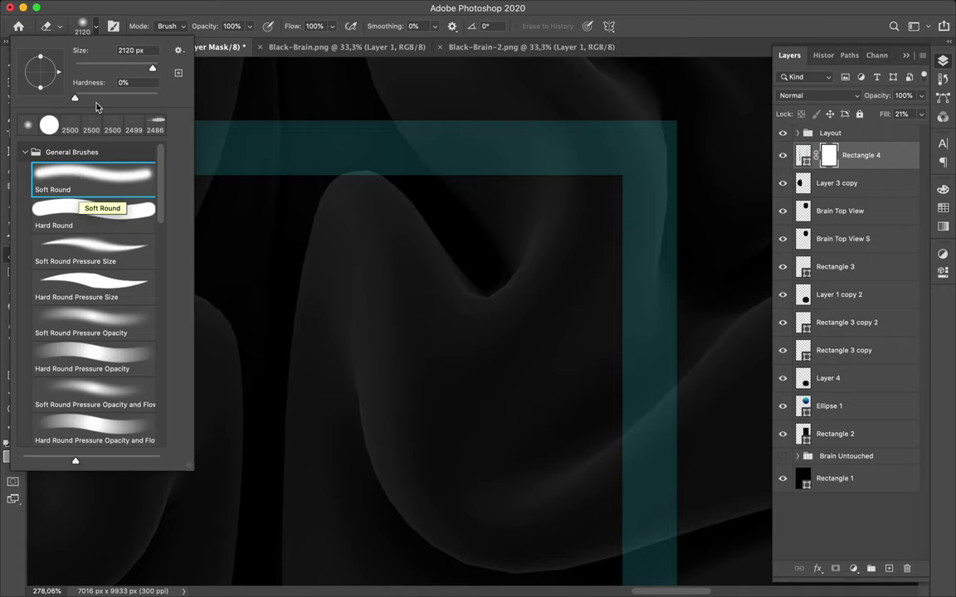
drag(139, 63, 106, 68)
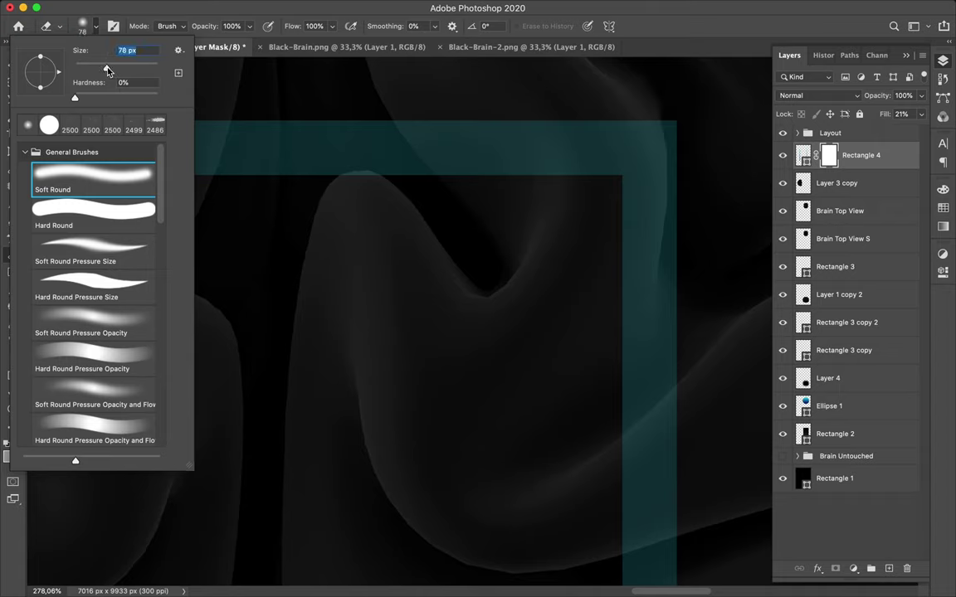
drag(107, 73, 90, 74)
drag(84, 72, 79, 73)
drag(78, 69, 84, 71)
key(Return)
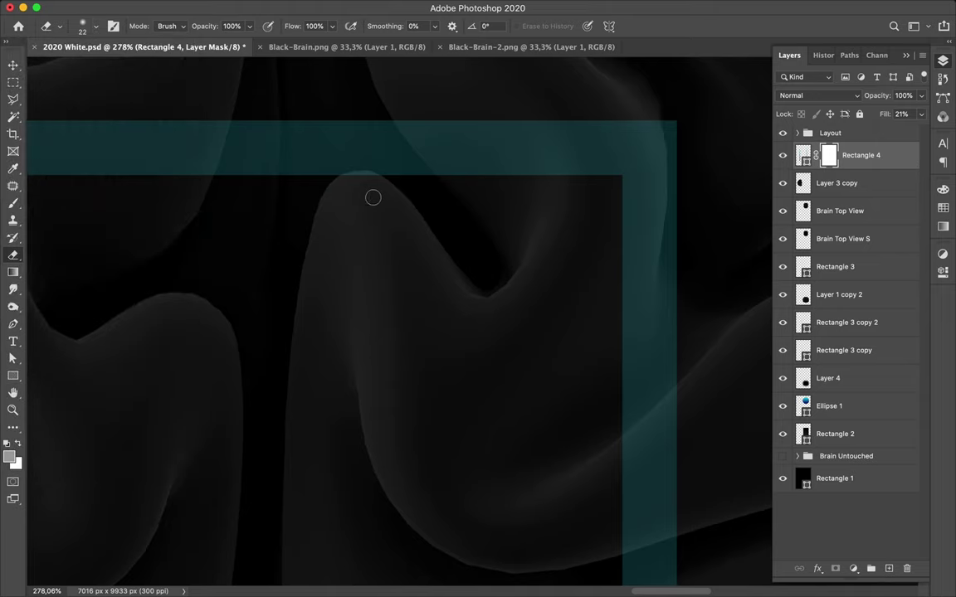
Swap and reset the foreground and background colours, briefly toggling the mask overlay.
key(x)
click(17, 444)
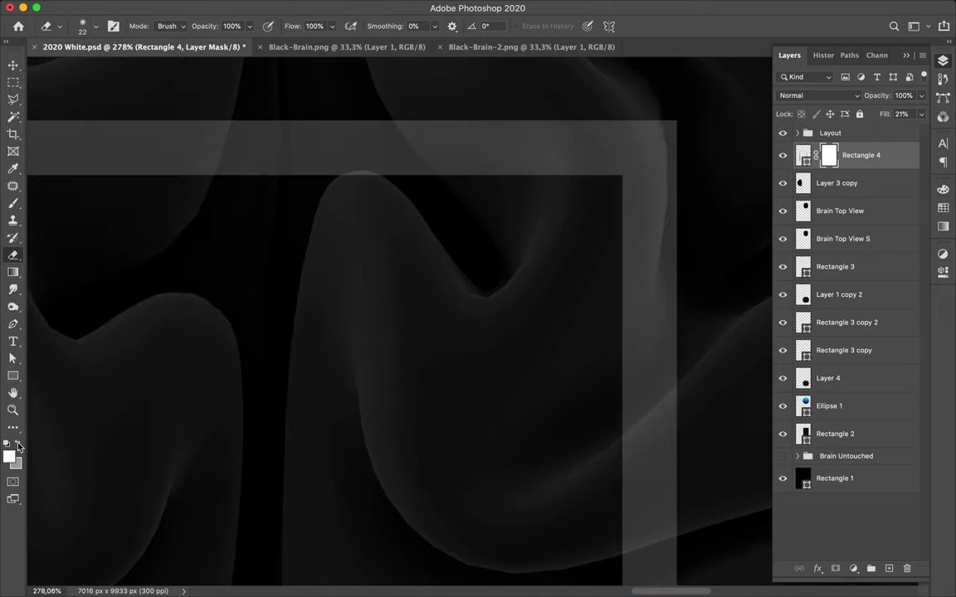
key(backslash)
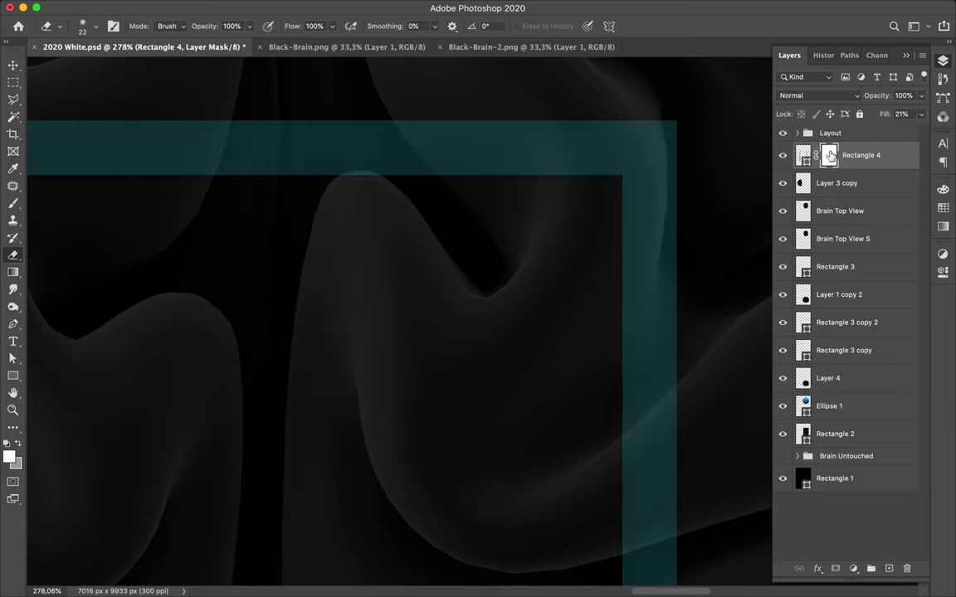
click(8, 448)
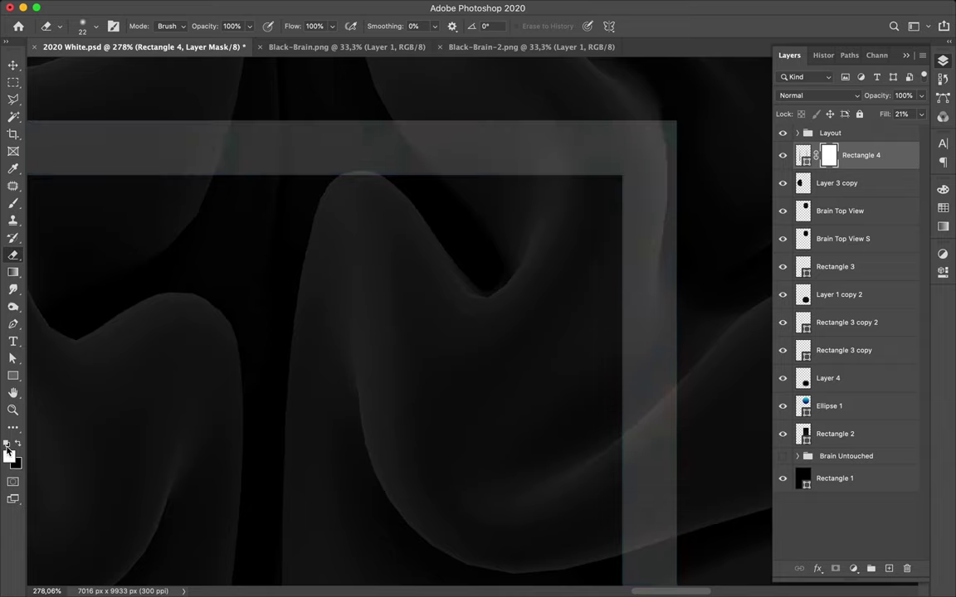
key(ctrl+z)
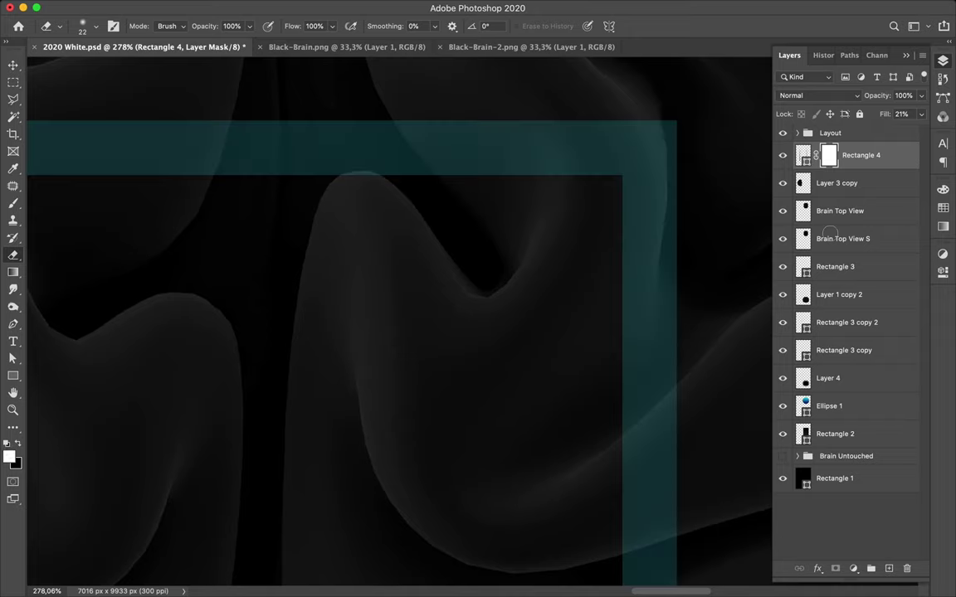
Target Rectangle 4's layer mask with black foreground and the Brush tool.
key(v)
click(861, 189)
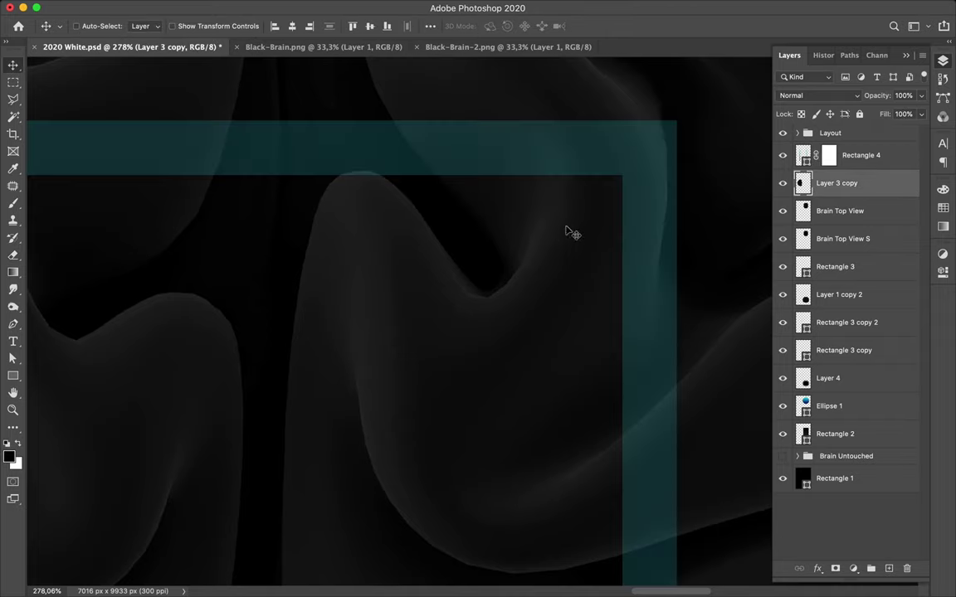
click(829, 156)
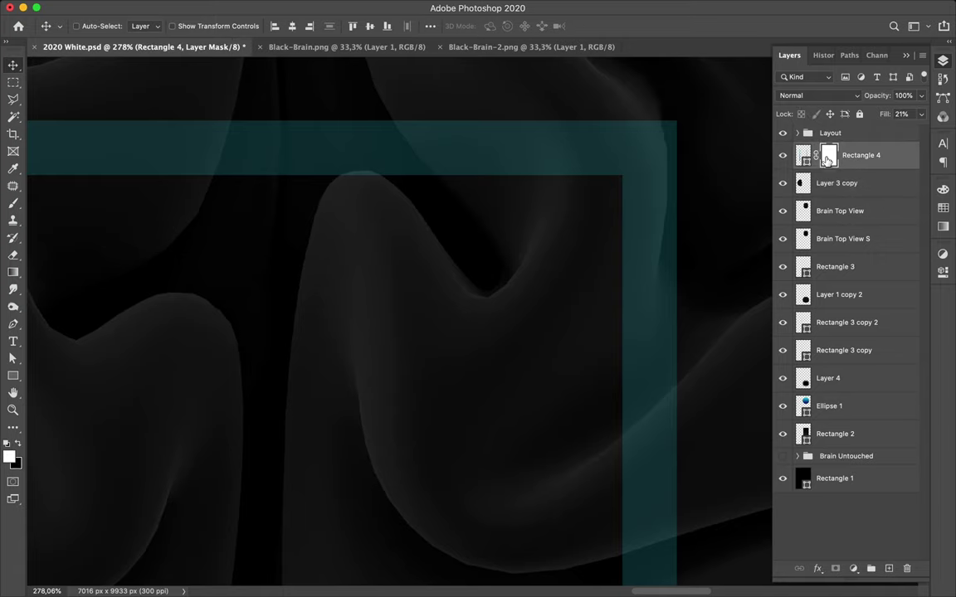
click(18, 445)
key(b)
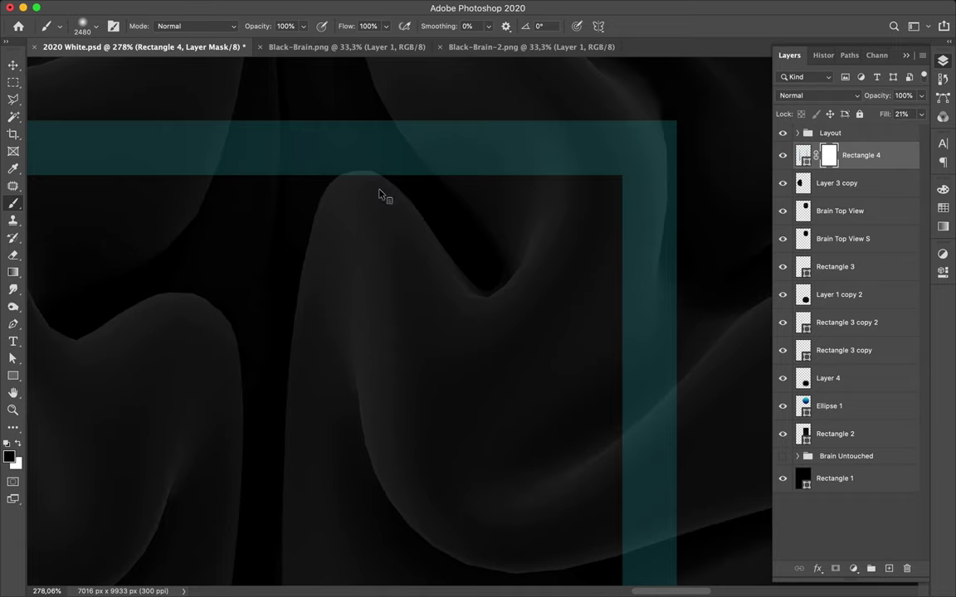
Shrink the mask brush to 19 px and paint out a bit of the teal band.
right_click(380, 194)
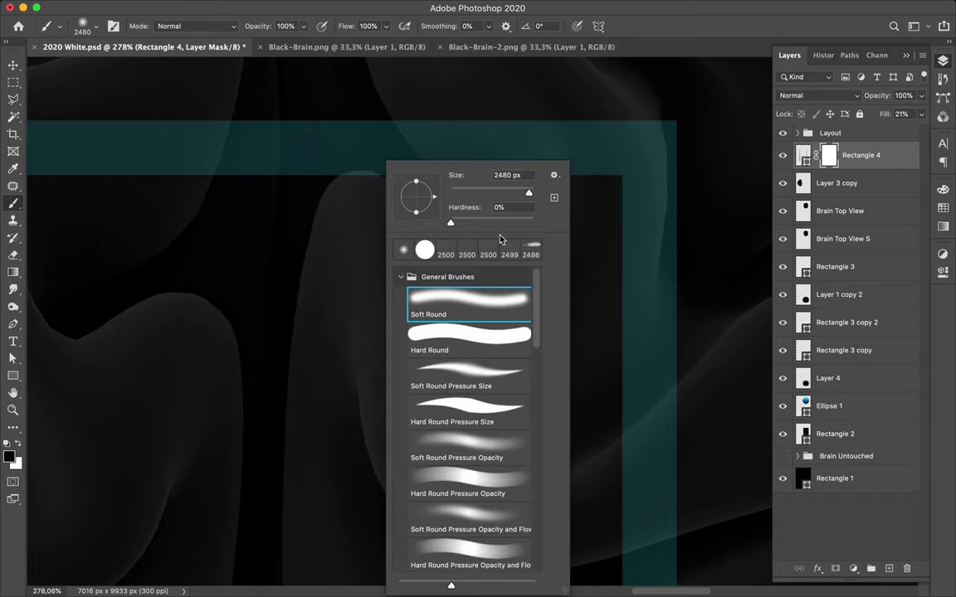
drag(507, 195, 457, 193)
key(Return)
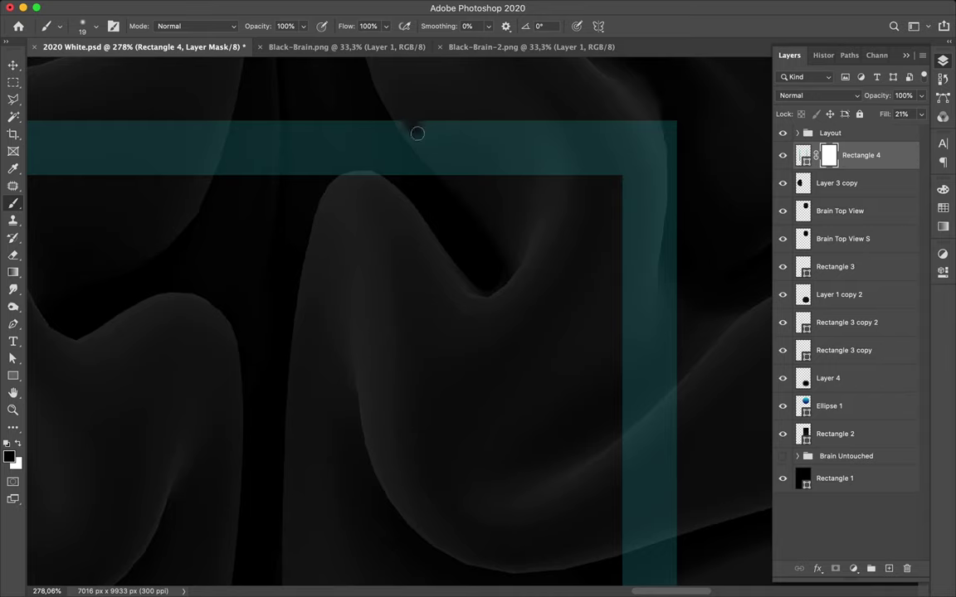
drag(407, 124, 448, 177)
Paint over the band at the brain's fold, undo that stroke, and save the document.
scroll(449, 175, up, 3)
scroll(448, 175, up, 3)
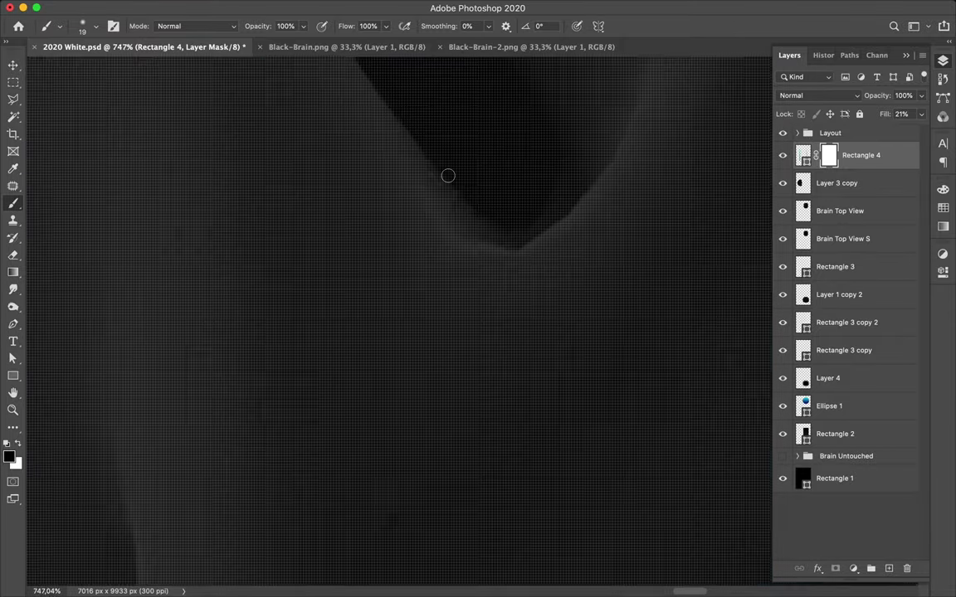
scroll(448, 175, up, 1)
scroll(448, 175, up, 3)
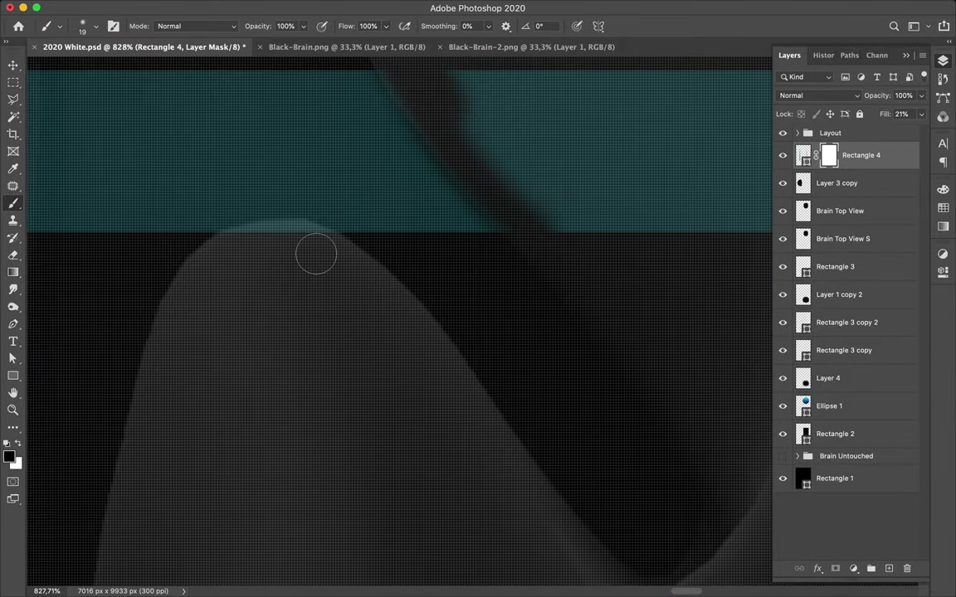
mouse_move(309, 244)
mouse_down()
mouse_move(282, 243)
mouse_move(287, 236)
mouse_up()
key(super+z)
scroll(432, 229, down, 2)
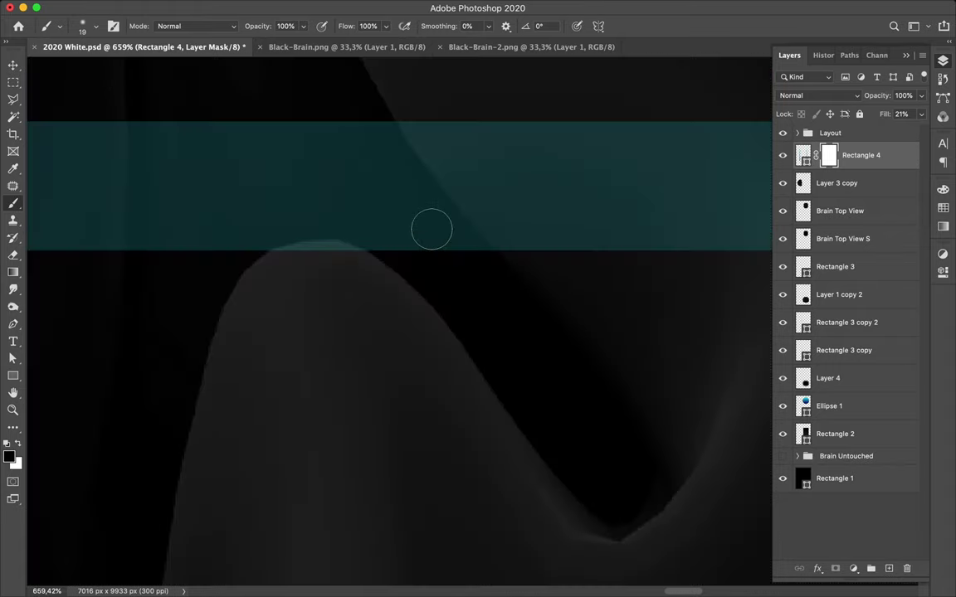
key(p)
key(super+s)
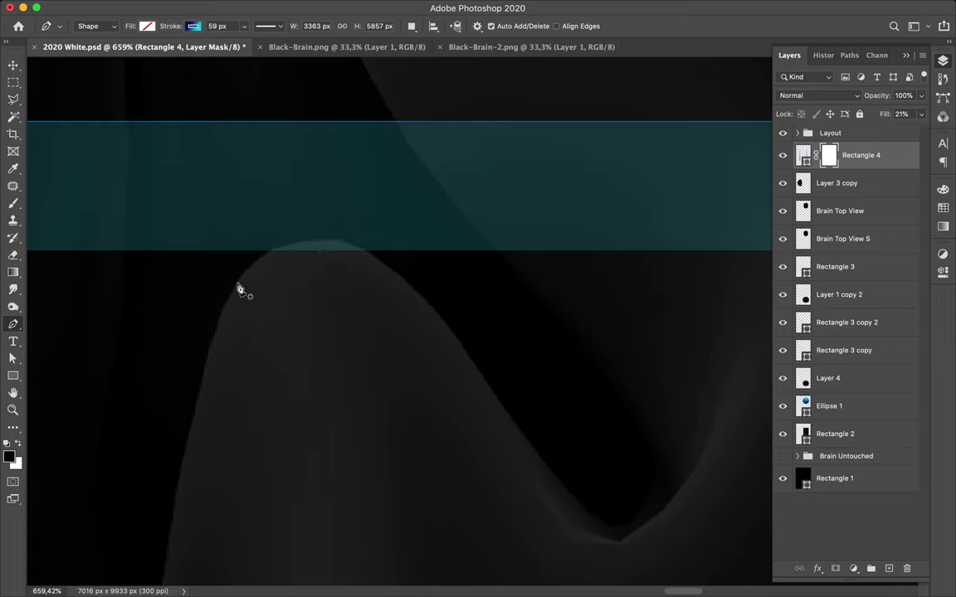
Set the Pen to Path mode and trace curved anchors along the brain fold's upper edge.
click(107, 27)
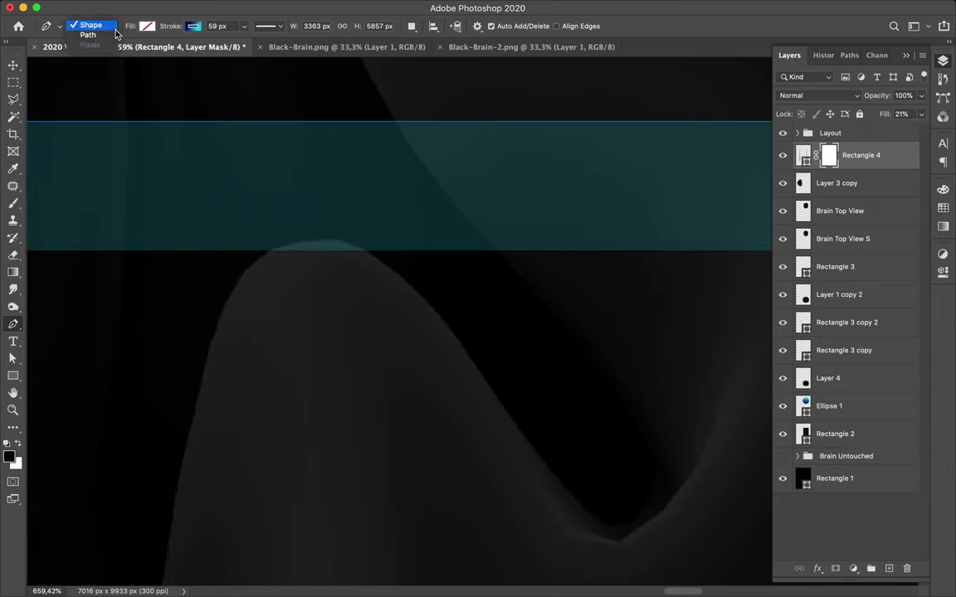
click(88, 35)
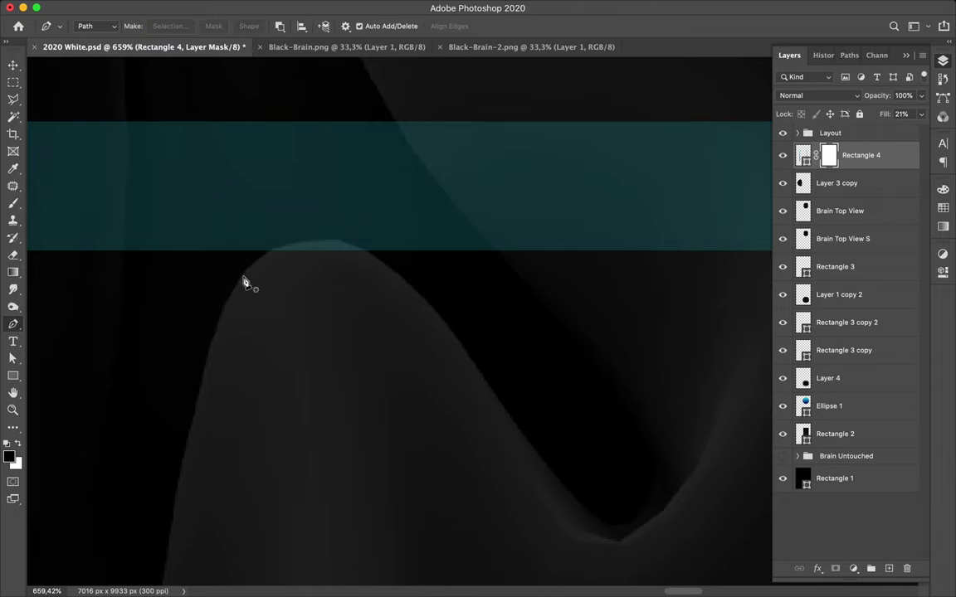
click(245, 272)
click(277, 251)
drag(277, 251, 288, 247)
click(319, 244)
drag(320, 245, 326, 243)
drag(370, 260, 387, 274)
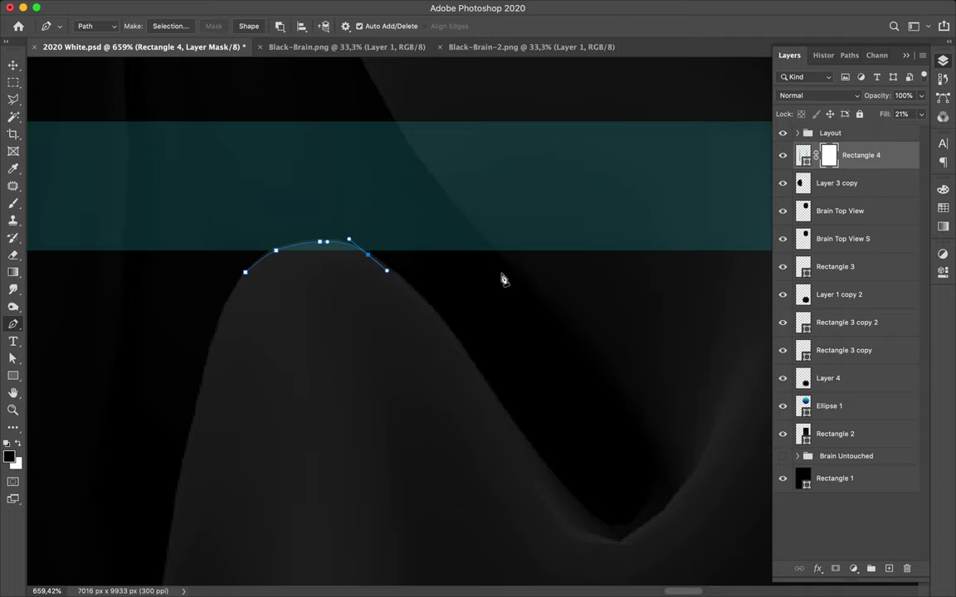
click(501, 259)
Route the path up through the teal band to an anchor above it, redoing two anchors.
scroll(390, 118, down, 2)
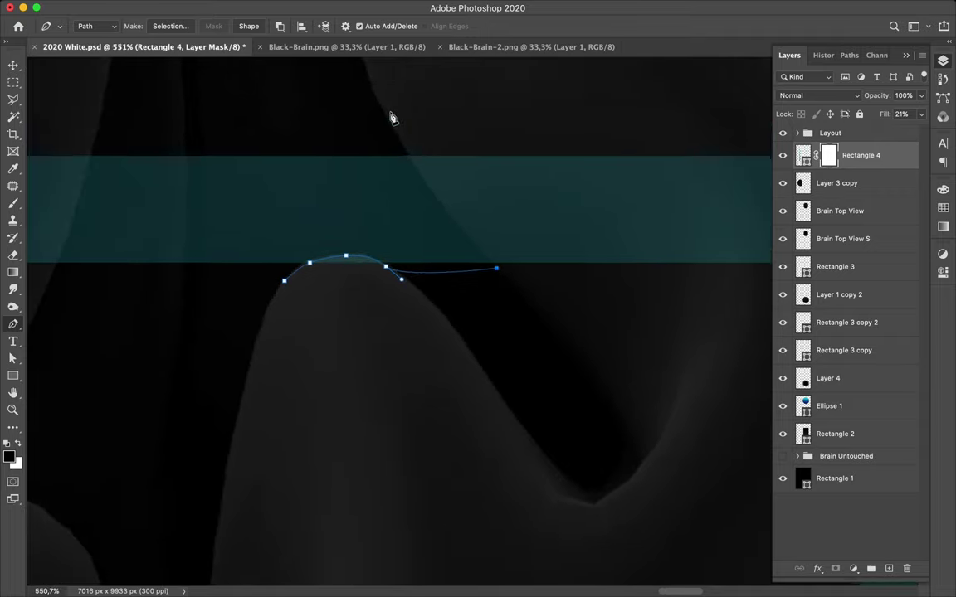
scroll(391, 118, up, 2)
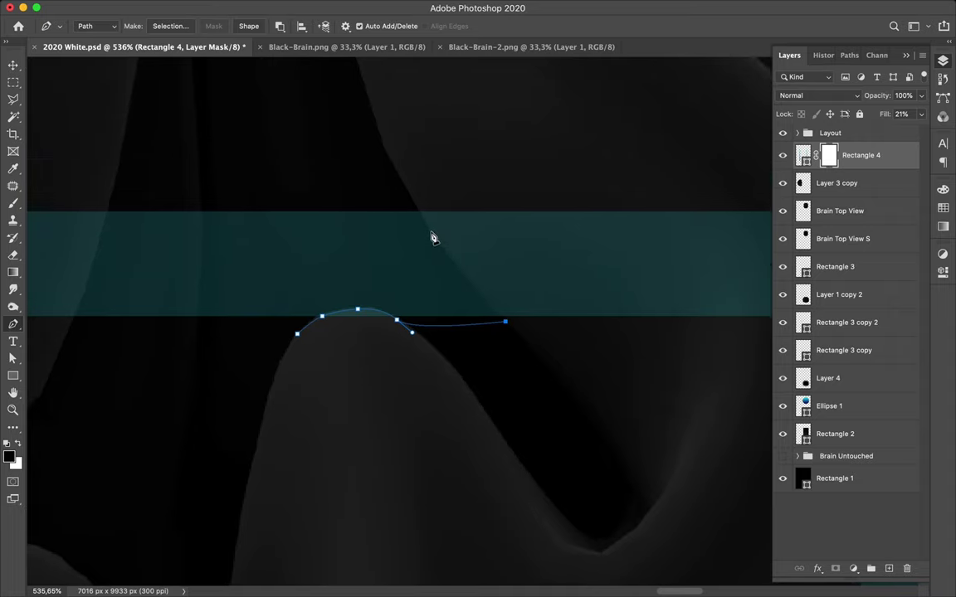
drag(430, 231, 415, 210)
click(403, 138)
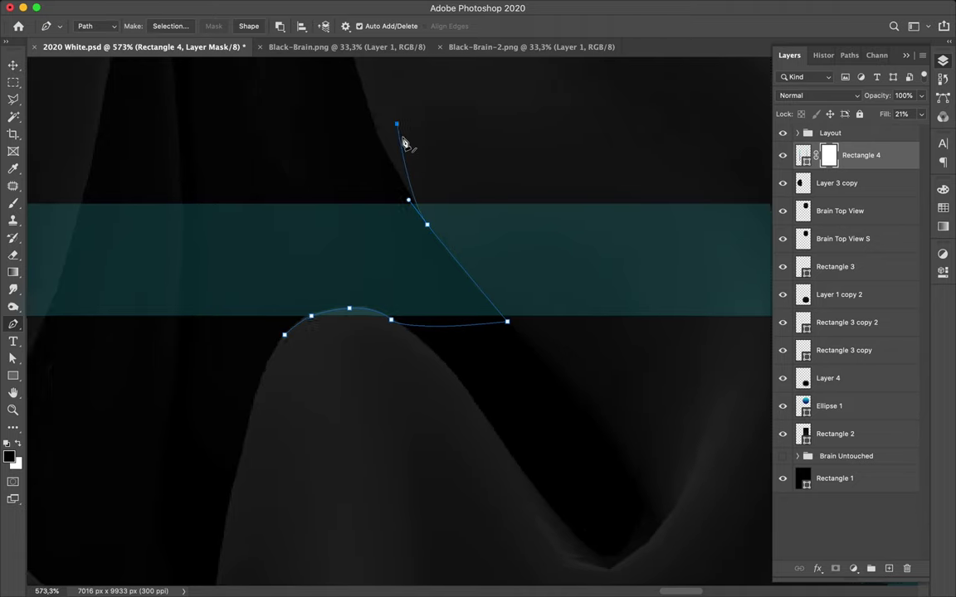
scroll(403, 142, up, 5)
scroll(403, 142, up, 3)
key(ctrl+z)
key(ctrl+z)
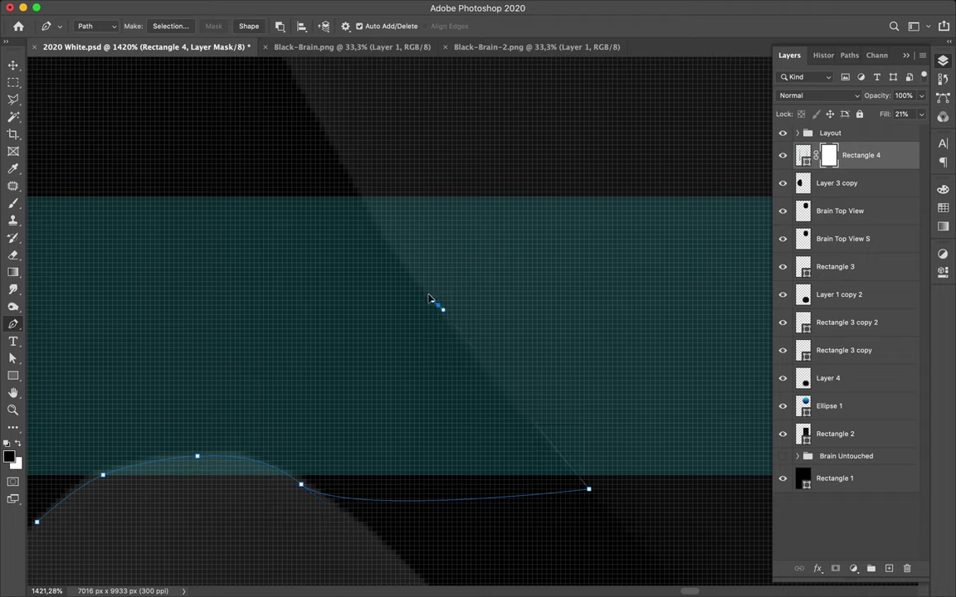
drag(417, 285, 413, 277)
drag(352, 177, 339, 149)
scroll(465, 134, down, 1)
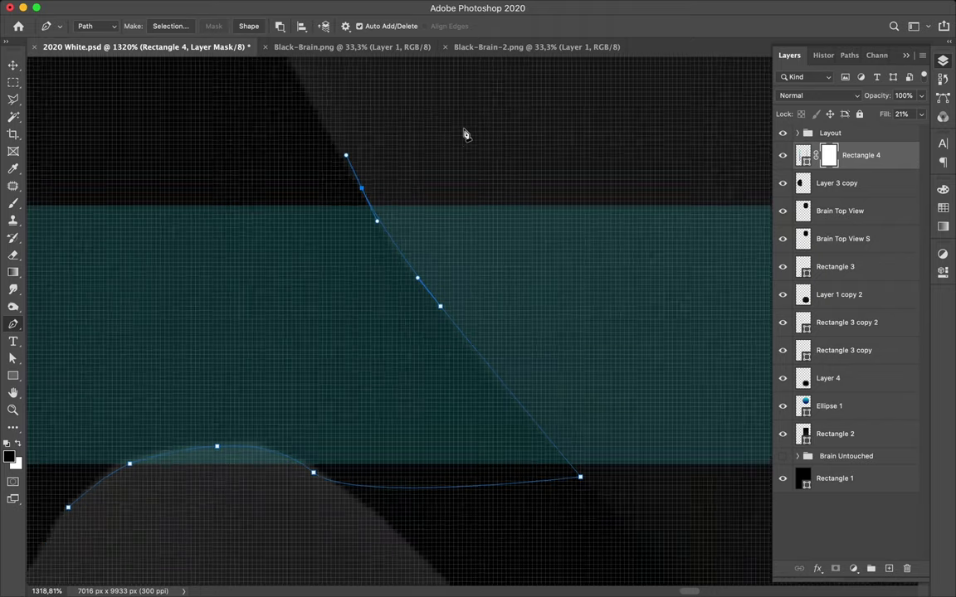
scroll(464, 134, down, 1)
scroll(463, 133, down, 1)
scroll(465, 132, down, 10)
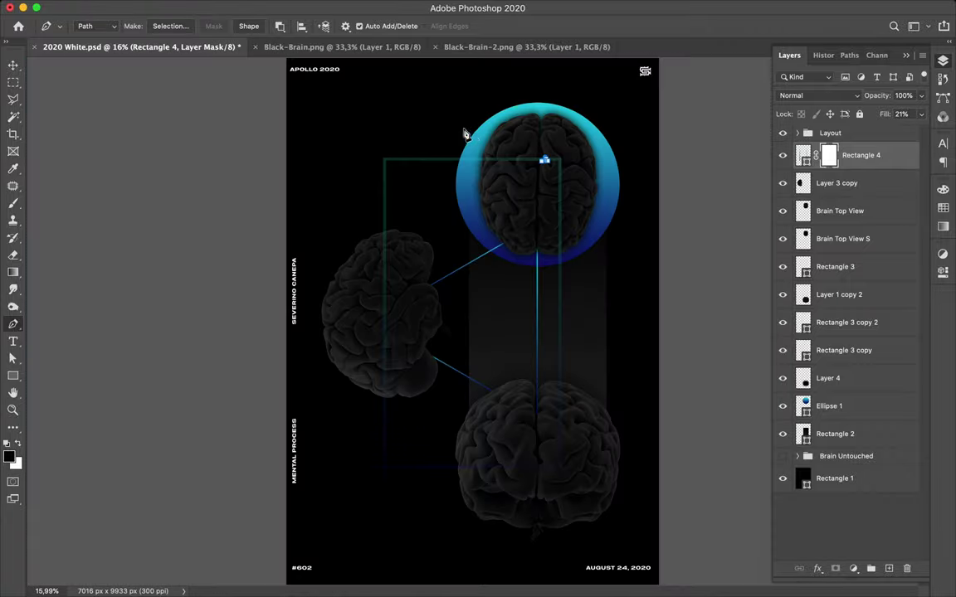
scroll(554, 137, up, 1)
scroll(558, 140, up, 2)
scroll(557, 140, up, 1)
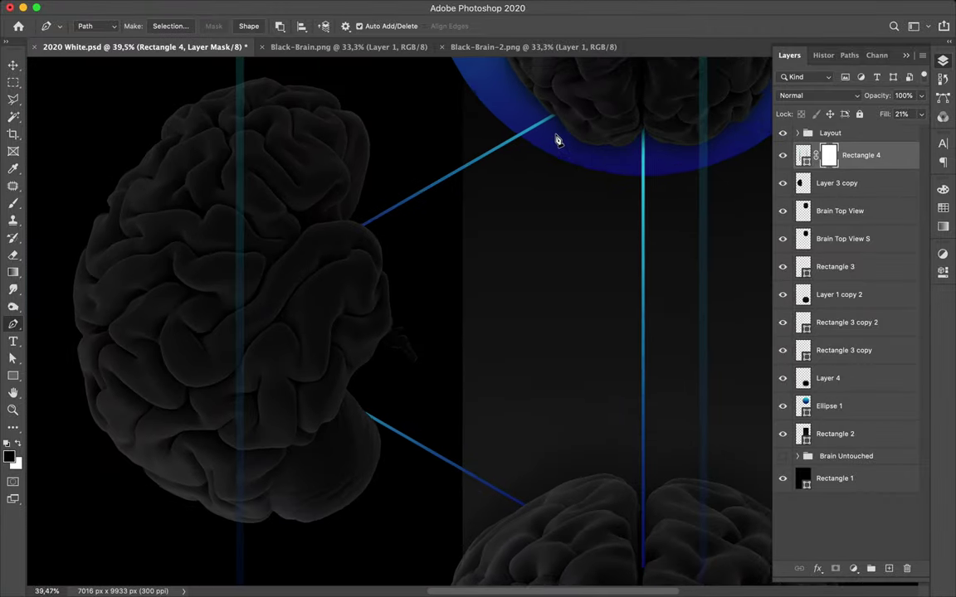
scroll(557, 140, up, 1)
scroll(557, 141, up, 1)
scroll(558, 140, up, 5)
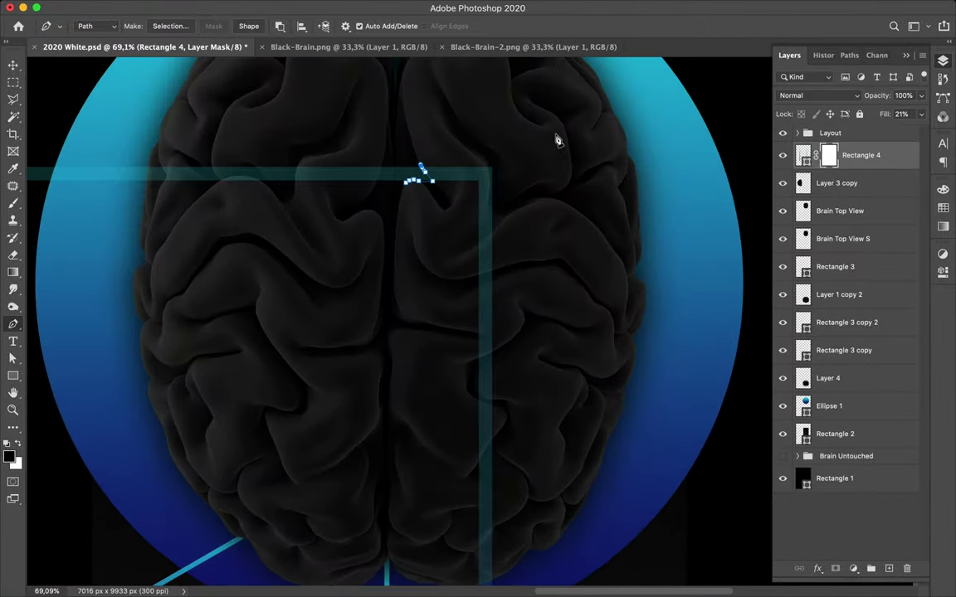
Continue the path down along the fold's edge and close it on the starting anchor.
click(513, 281)
click(498, 350)
scroll(498, 356, up, 3)
scroll(498, 355, up, 2)
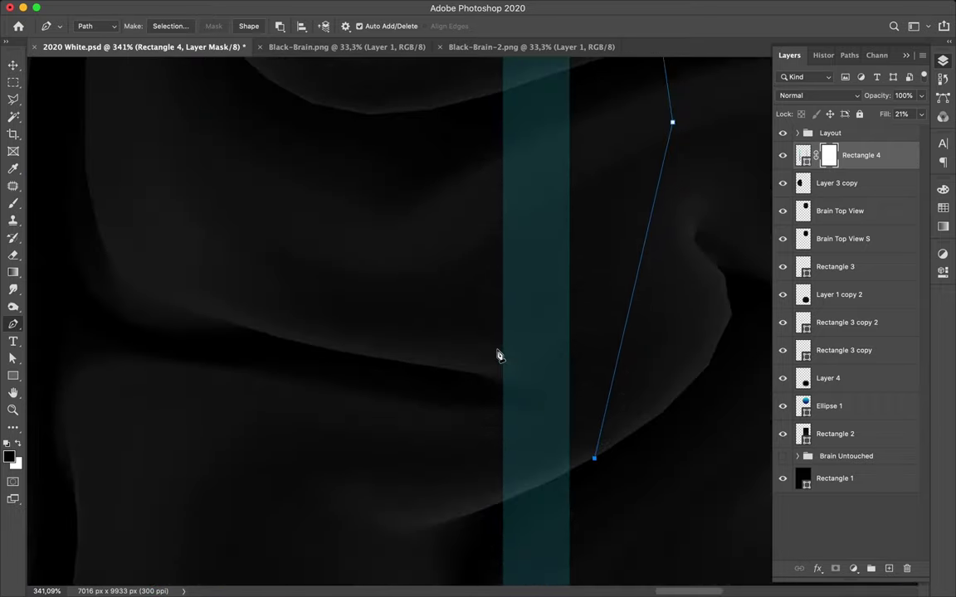
scroll(497, 356, up, 2)
scroll(498, 356, up, 2)
scroll(498, 355, up, 2)
scroll(498, 355, right, 2)
scroll(497, 355, right, 2)
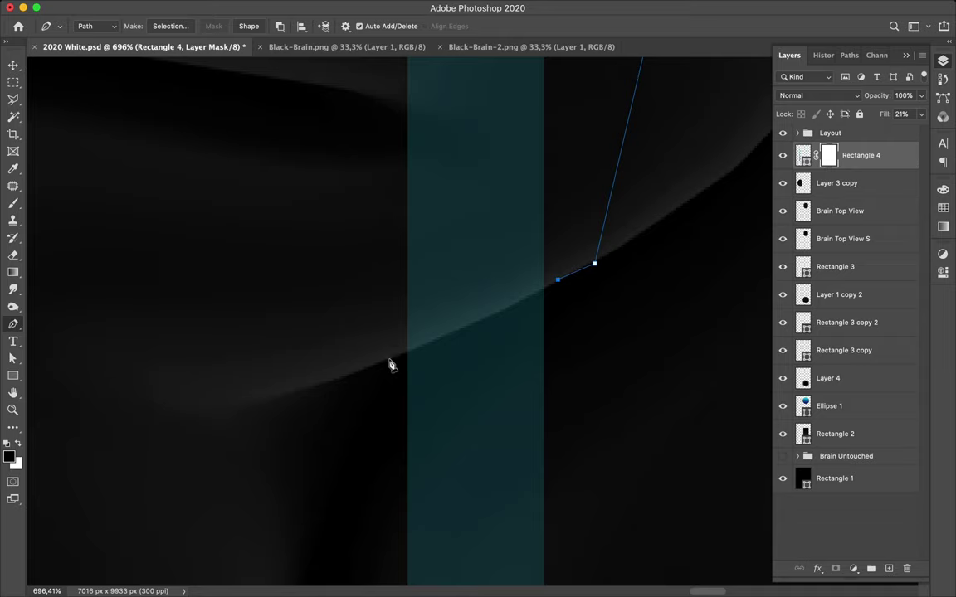
drag(376, 368, 330, 379)
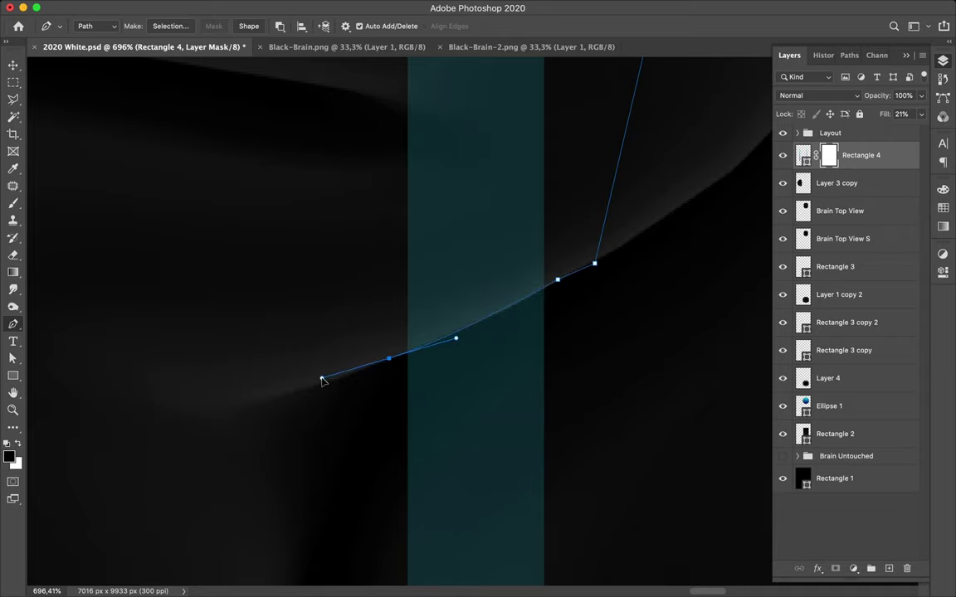
scroll(322, 380, down, 2)
scroll(322, 382, down, 2)
scroll(322, 382, down, 2)
scroll(323, 384, up, 3)
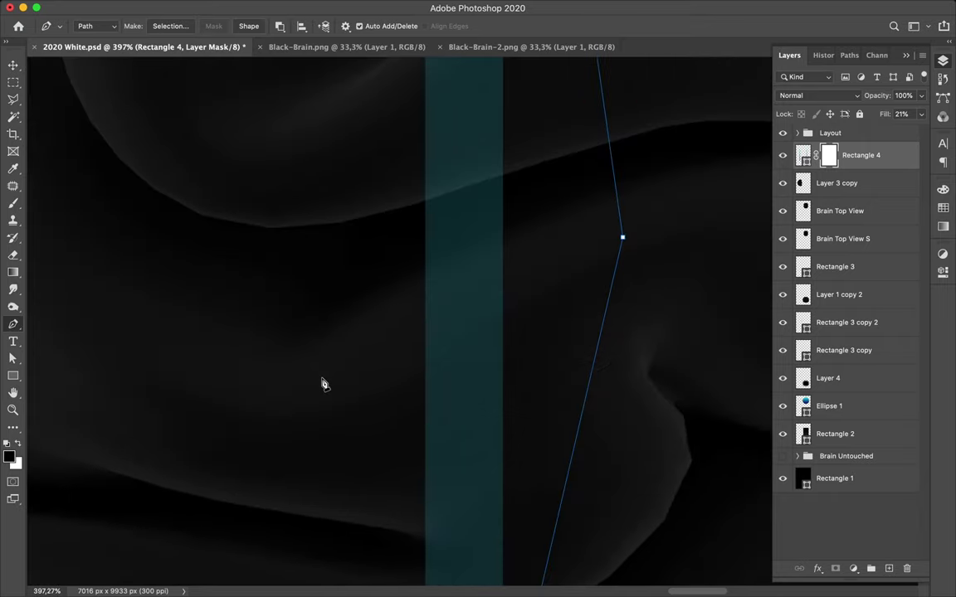
scroll(324, 384, up, 1)
scroll(323, 384, up, 3)
scroll(323, 385, up, 3)
scroll(324, 384, up, 1)
click(323, 384)
scroll(66, 358, left, 4)
scroll(65, 357, up, 1)
click(66, 318)
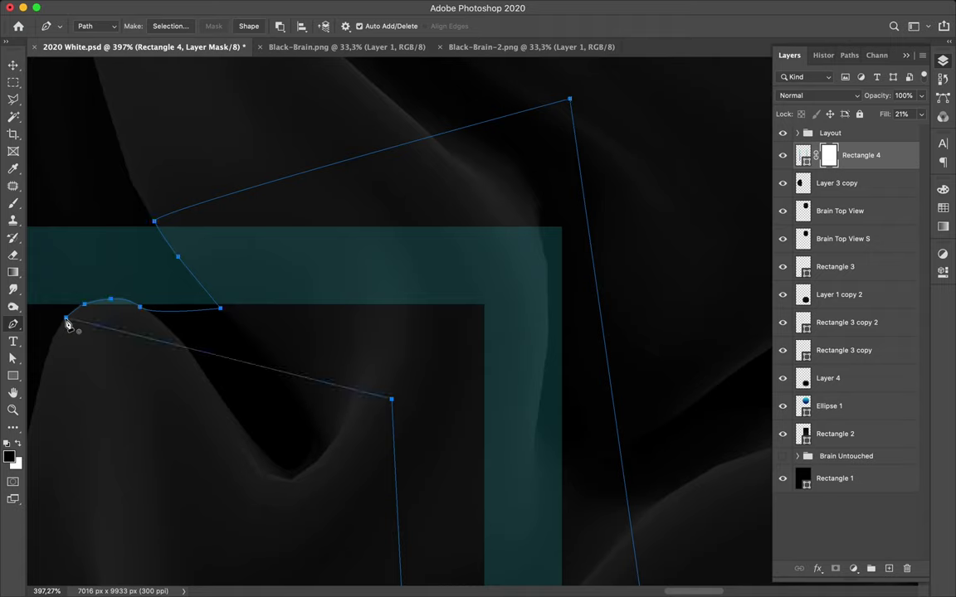
Convert the traced pen path into a selection.
click(159, 26)
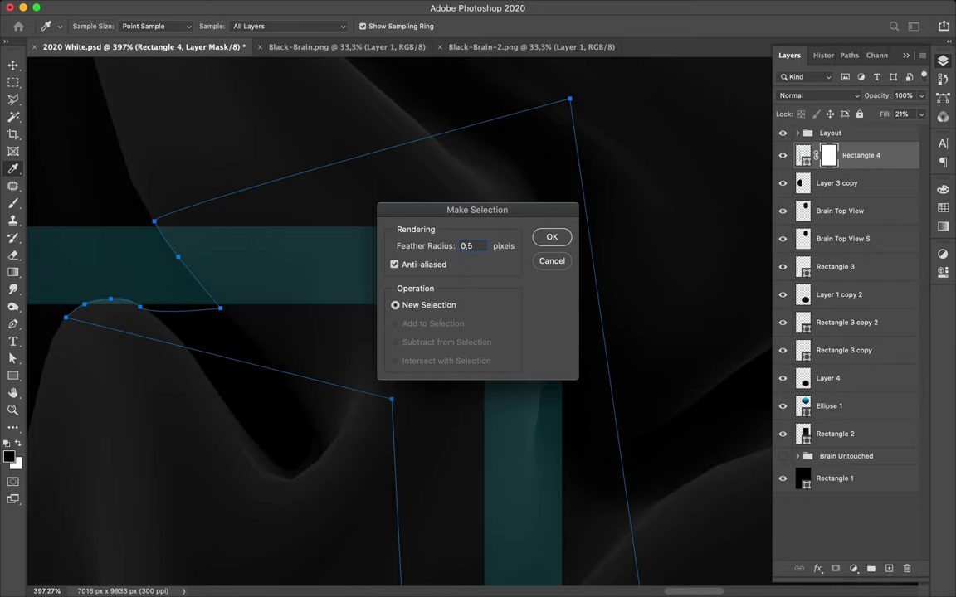
click(552, 238)
scroll(374, 245, down, 2)
scroll(373, 245, down, 2)
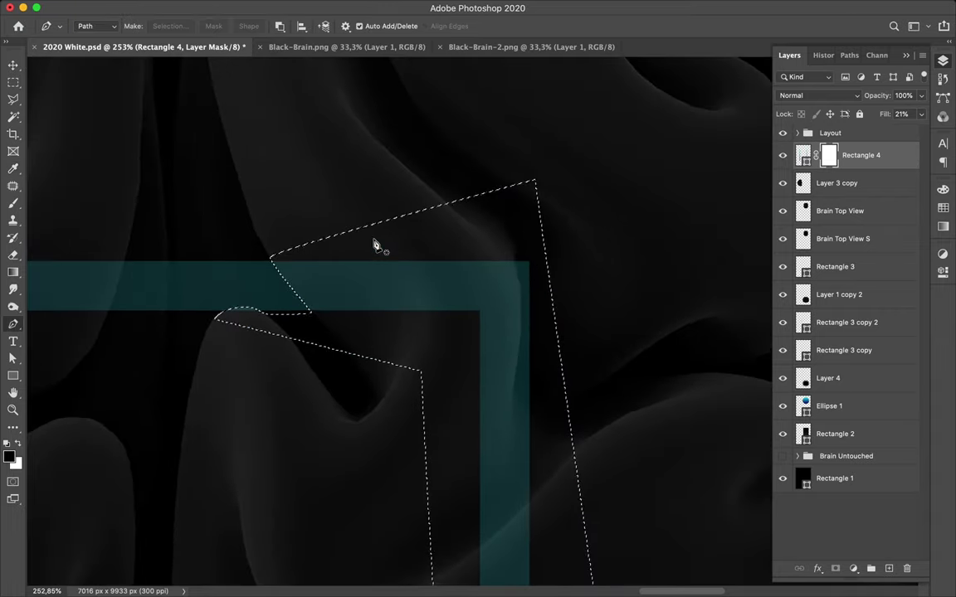
Set the brush to a hard round tip of 108 px.
key(b)
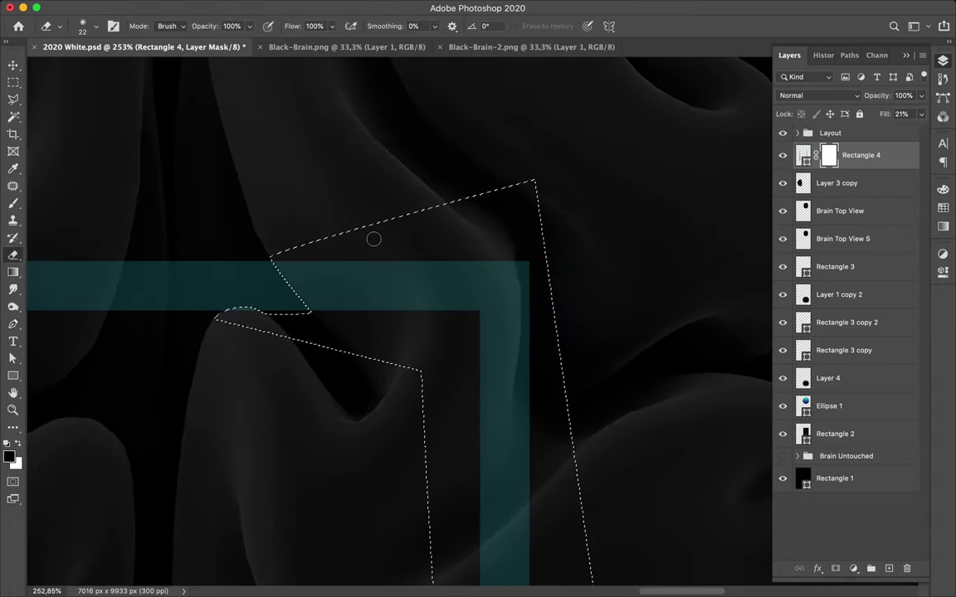
scroll(375, 239, down, 1)
scroll(379, 224, down, 2)
scroll(378, 224, down, 1)
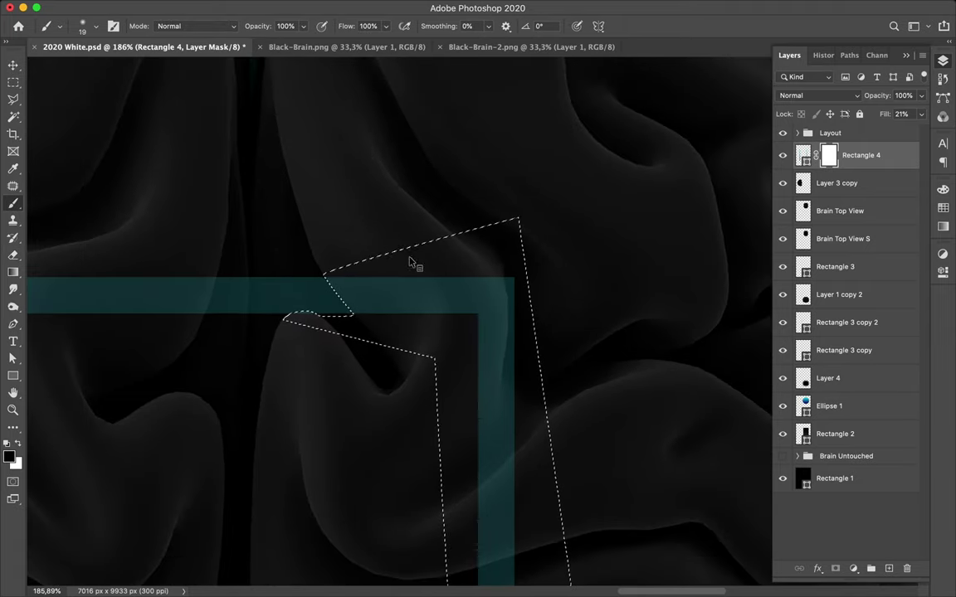
right_click(374, 238)
drag(488, 192, 523, 192)
click(495, 335)
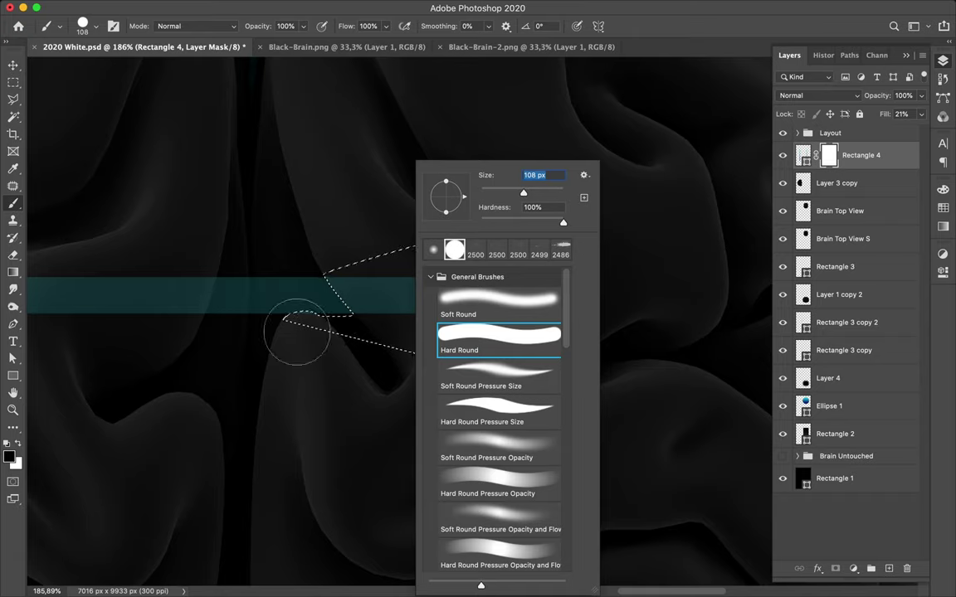
scroll(491, 335, down, 1)
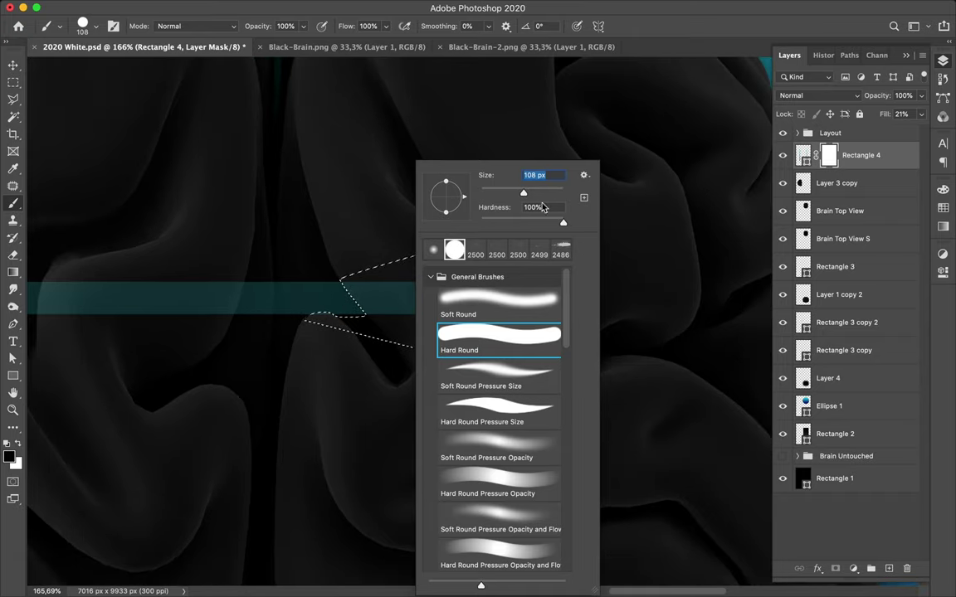
click(325, 336)
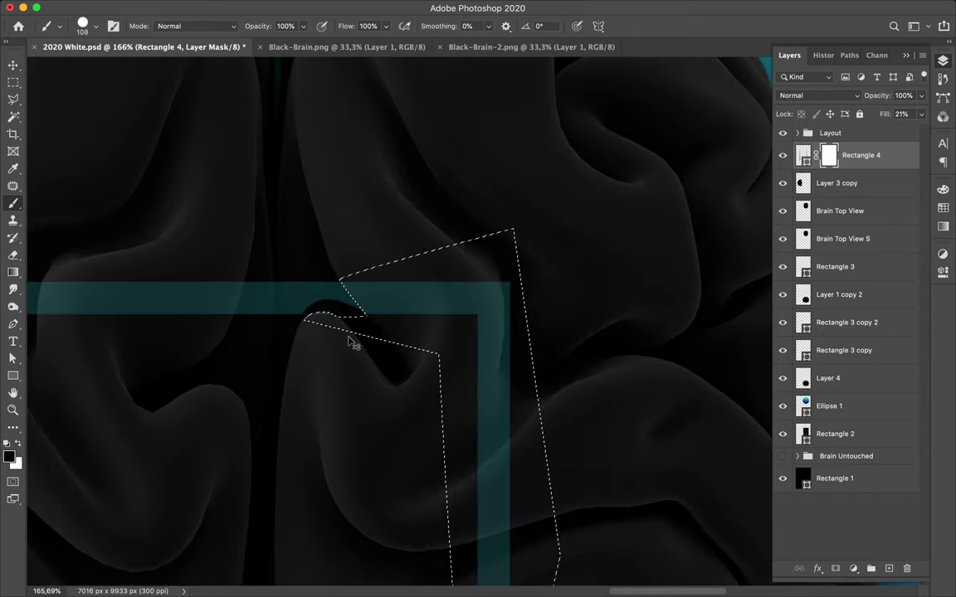
Paint black inside the selection to mask the frame line over the fold, then deselect.
mouse_move(352, 341)
mouse_down()
mouse_move(321, 320)
mouse_move(363, 341)
mouse_move(387, 319)
mouse_move(352, 260)
mouse_move(470, 317)
mouse_move(516, 303)
mouse_move(489, 271)
mouse_move(490, 427)
mouse_up()
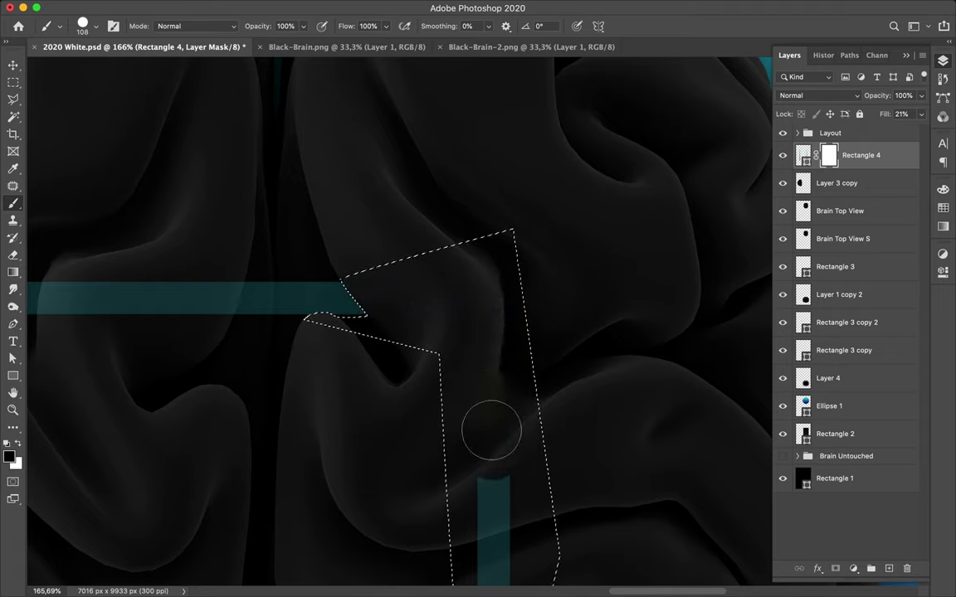
scroll(512, 496, down, 5)
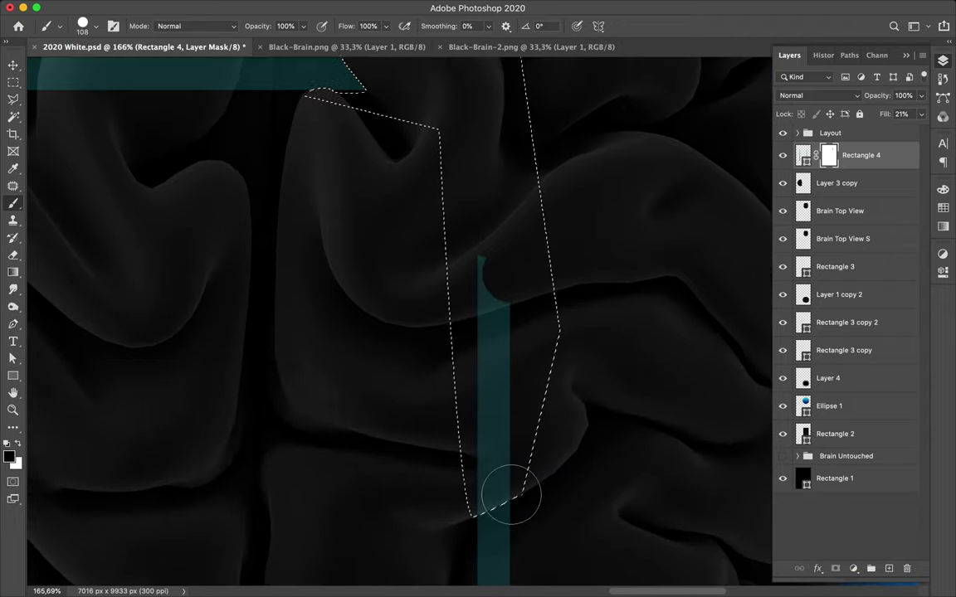
drag(494, 259, 495, 508)
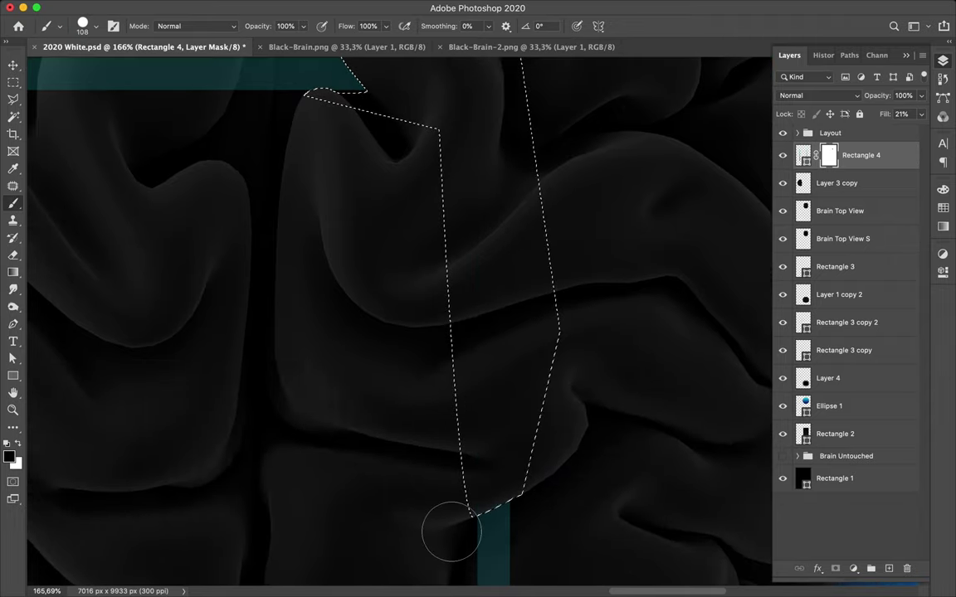
key(ctrl+d)
scroll(528, 467, down, 2)
scroll(529, 467, down, 3)
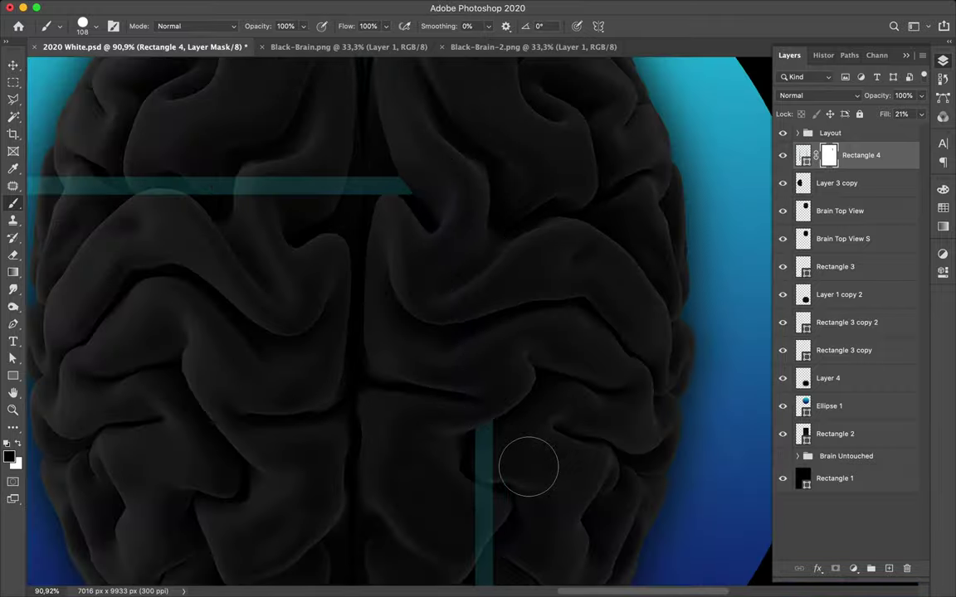
scroll(529, 467, down, 2)
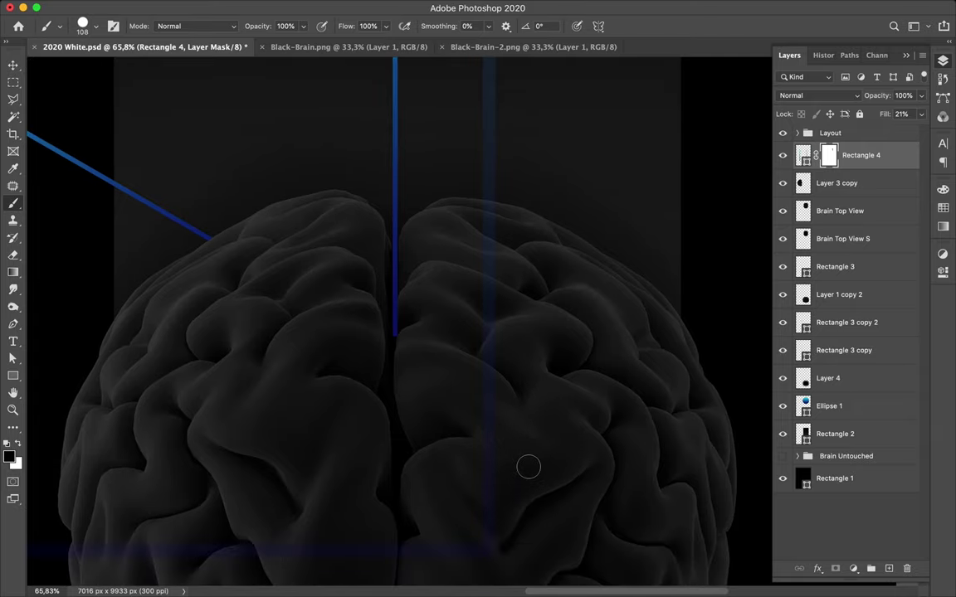
scroll(497, 360, up, 10)
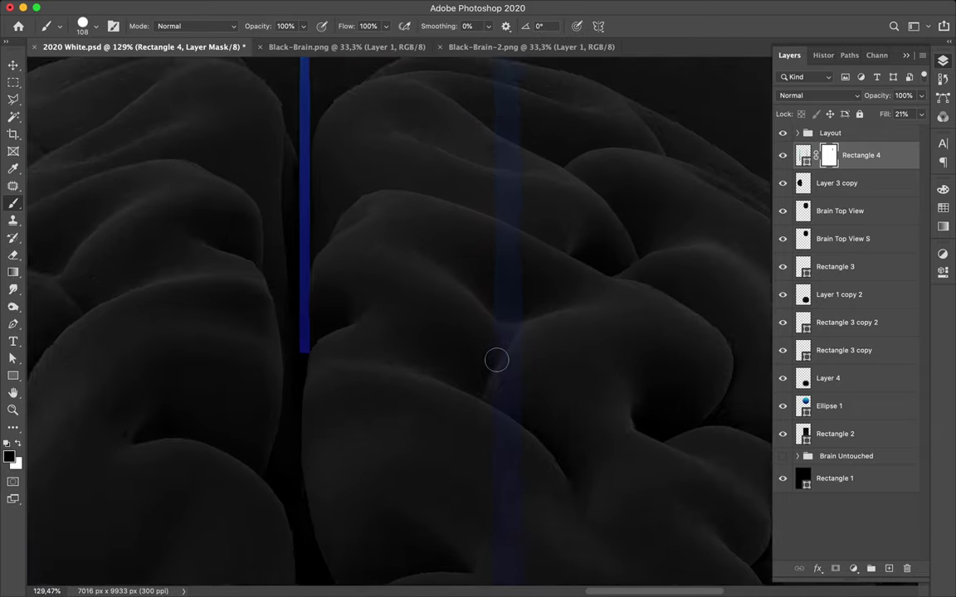
Start a pen path on the front brain's edge with a curved point along its outline.
key(p)
scroll(497, 366, up, 2)
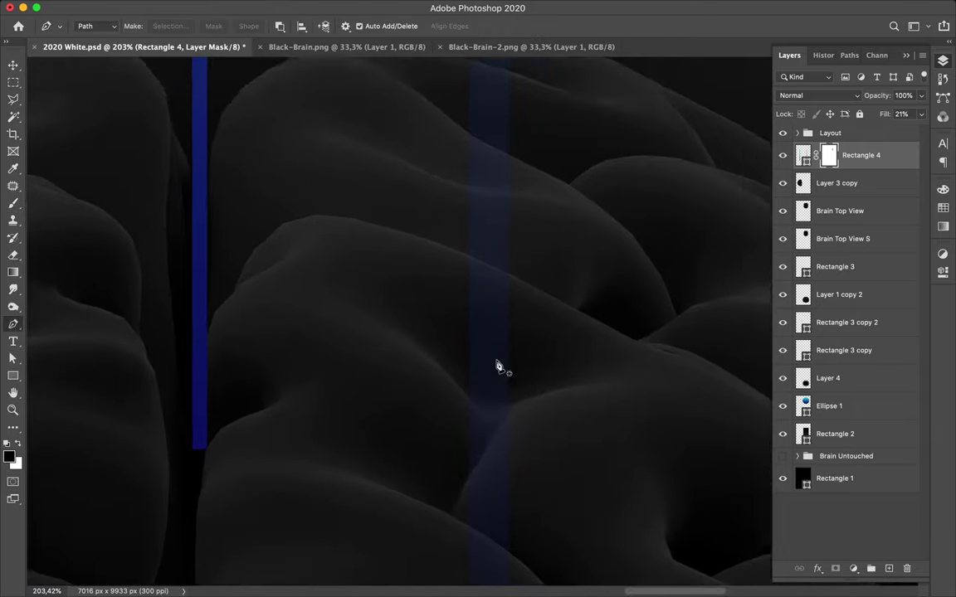
scroll(496, 366, up, 2)
scroll(497, 367, up, 1)
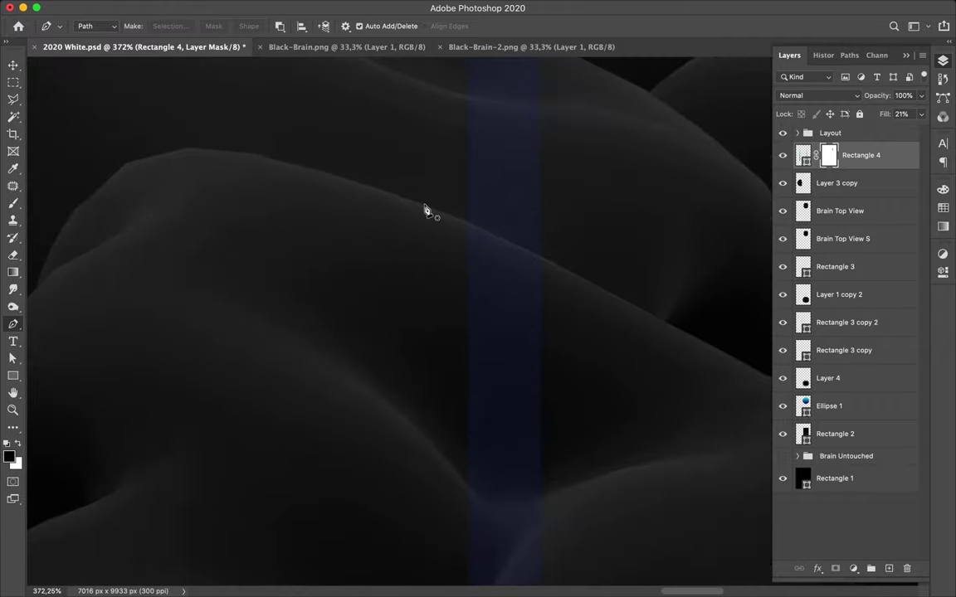
click(422, 209)
scroll(399, 237, up, 3)
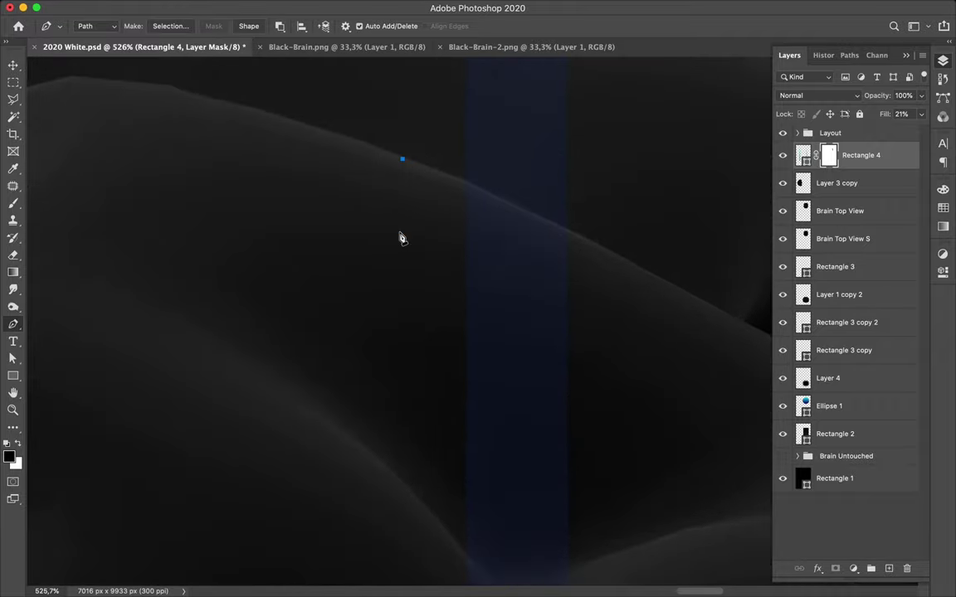
scroll(399, 236, up, 4)
scroll(400, 239, up, 1)
scroll(400, 239, up, 3)
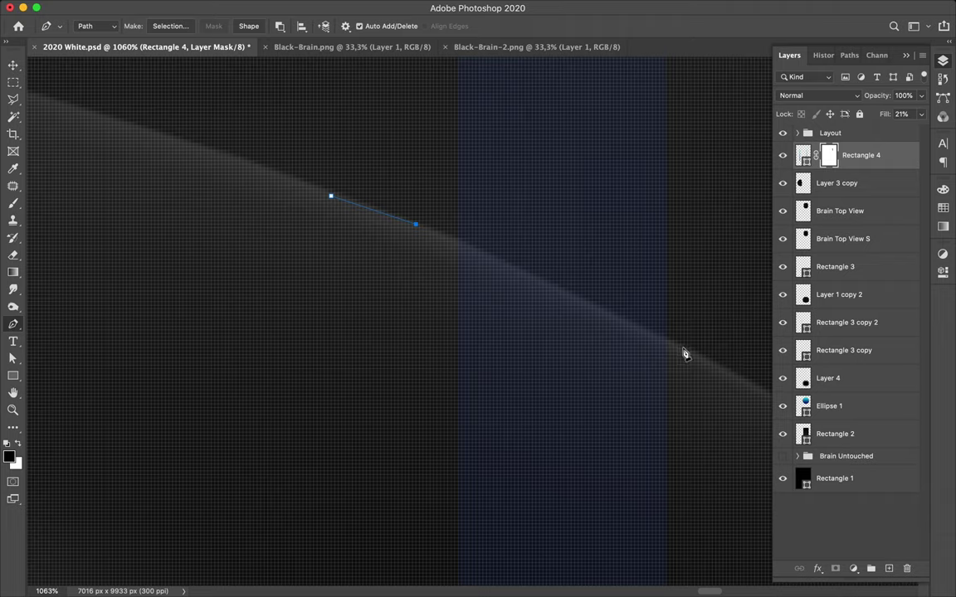
drag(690, 356, 748, 377)
scroll(683, 454, down, 3)
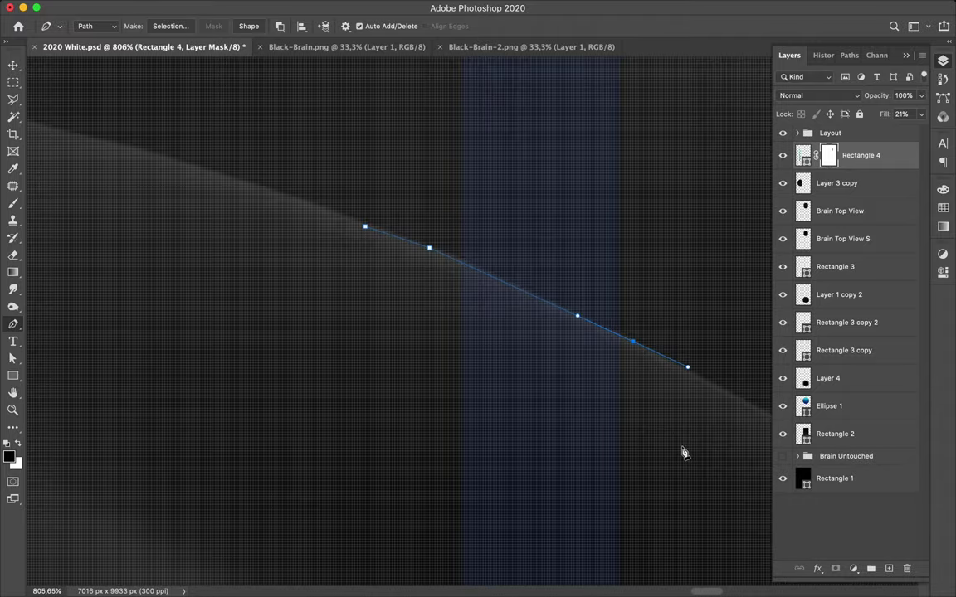
scroll(686, 451, down, 1)
scroll(688, 449, down, 2)
scroll(705, 431, down, 1)
scroll(715, 423, down, 1)
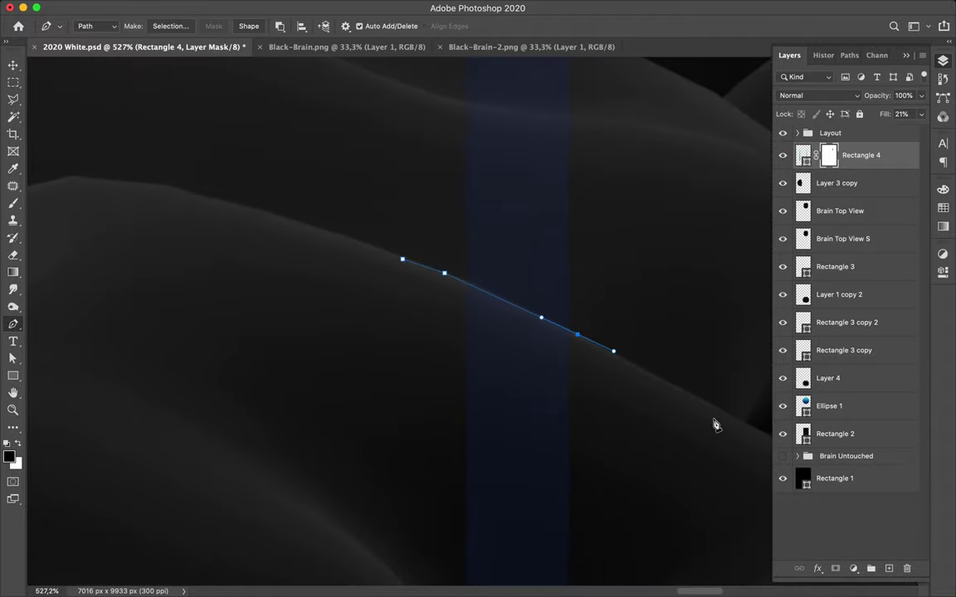
scroll(715, 423, down, 3)
scroll(716, 426, down, 3)
scroll(716, 424, down, 3)
scroll(715, 422, down, 1)
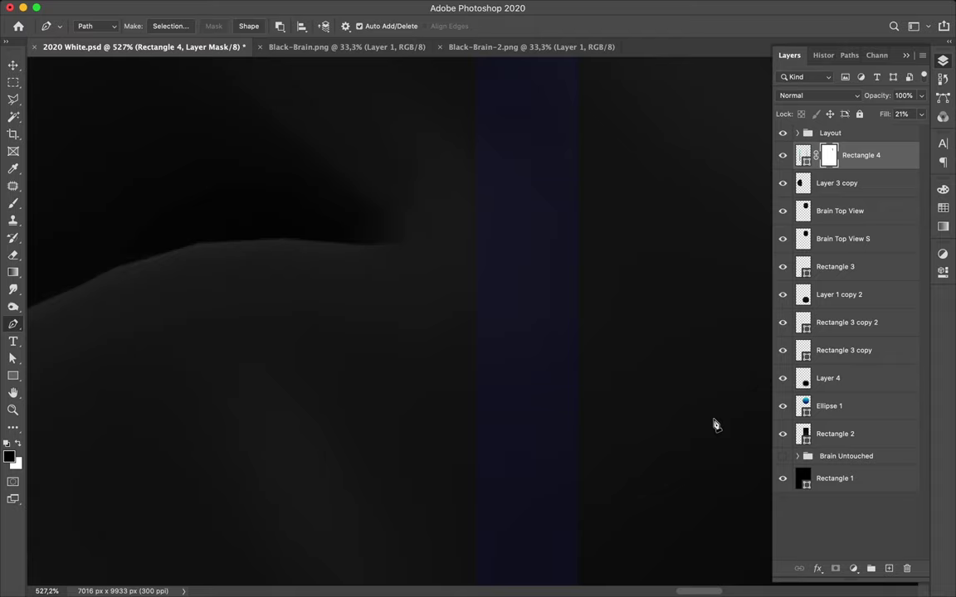
scroll(753, 386, down, 3)
scroll(752, 386, down, 2)
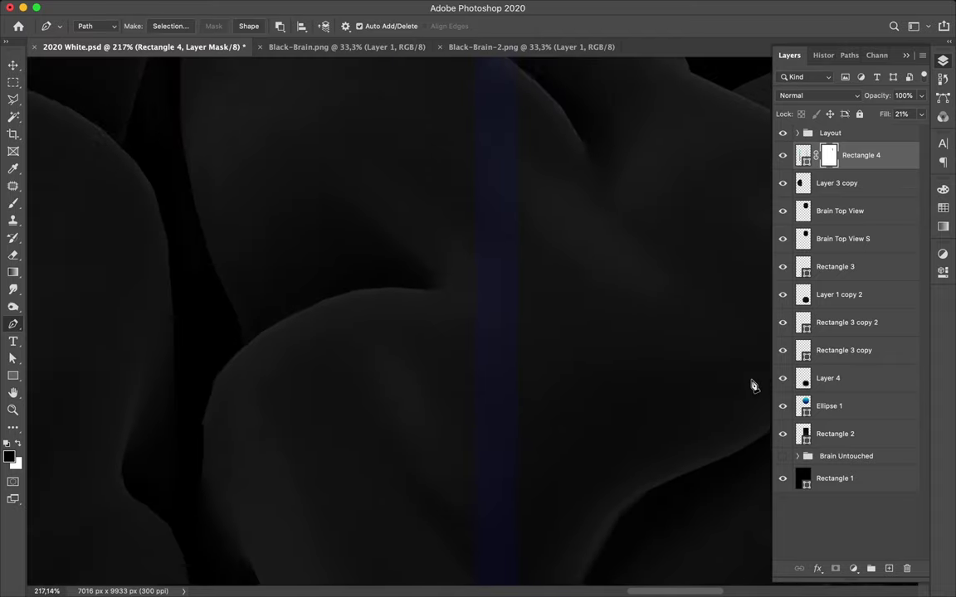
scroll(752, 386, down, 2)
scroll(753, 385, down, 2)
scroll(753, 386, down, 2)
scroll(753, 386, down, 3)
scroll(759, 380, down, 3)
scroll(768, 378, down, 3)
scroll(769, 377, down, 1)
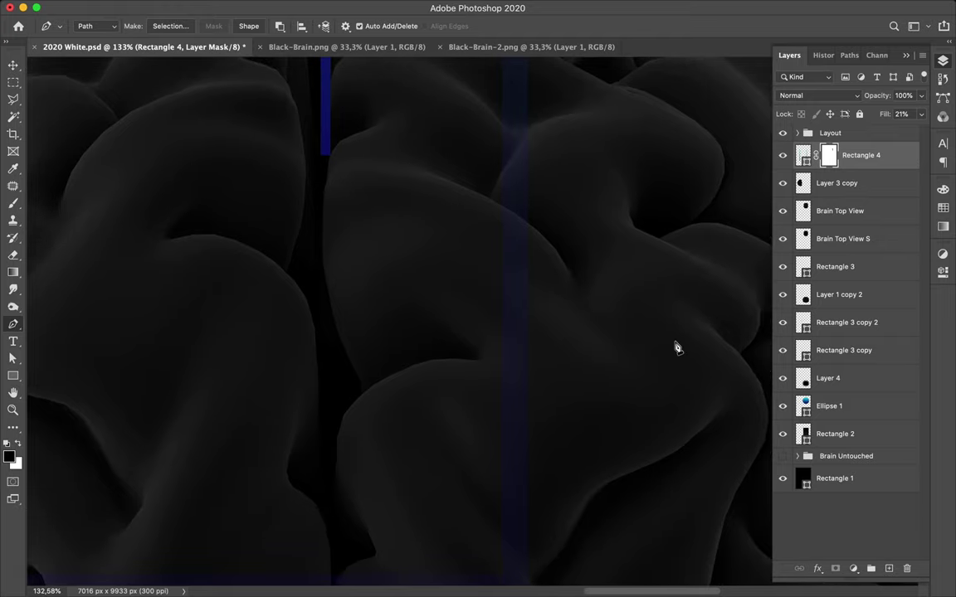
scroll(677, 349, down, 2)
scroll(677, 349, down, 2)
scroll(677, 348, down, 3)
Continue the pen path down the brain and curve it along the fold's edge.
click(577, 454)
scroll(166, 431, up, 1)
scroll(166, 431, up, 3)
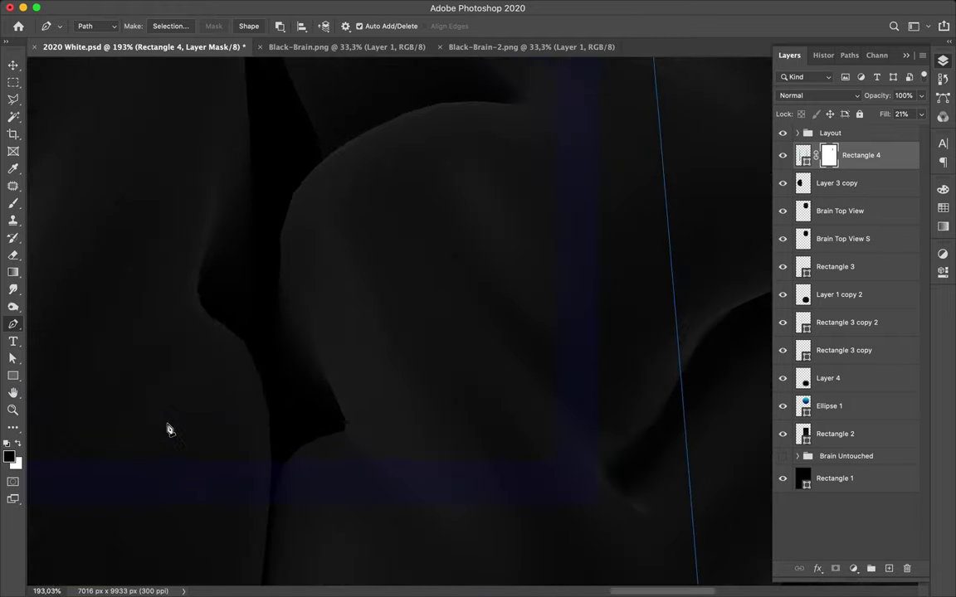
scroll(166, 431, up, 3)
scroll(167, 429, up, 1)
scroll(168, 429, up, 1)
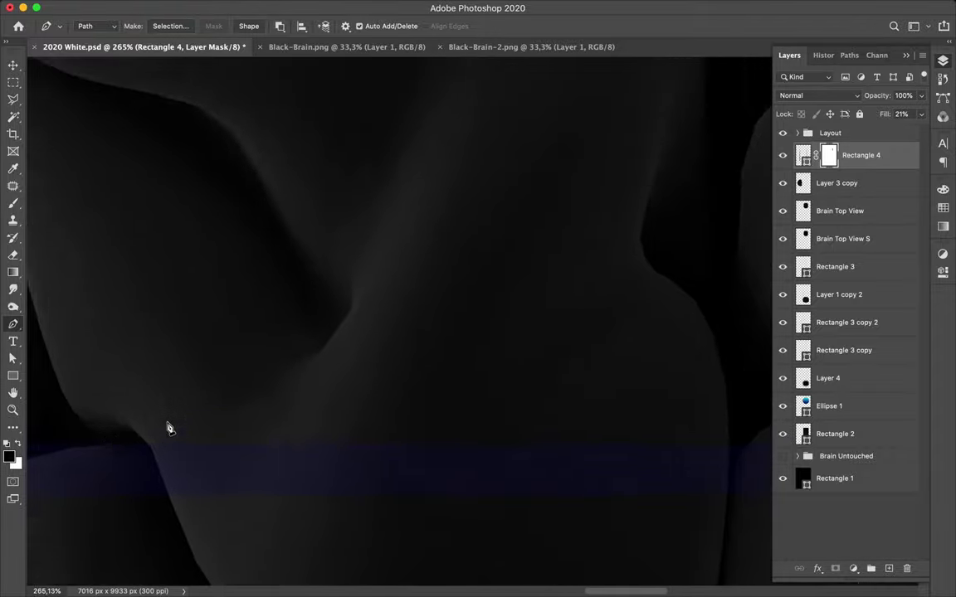
scroll(168, 429, up, 1)
scroll(168, 429, up, 1)
scroll(167, 429, up, 1)
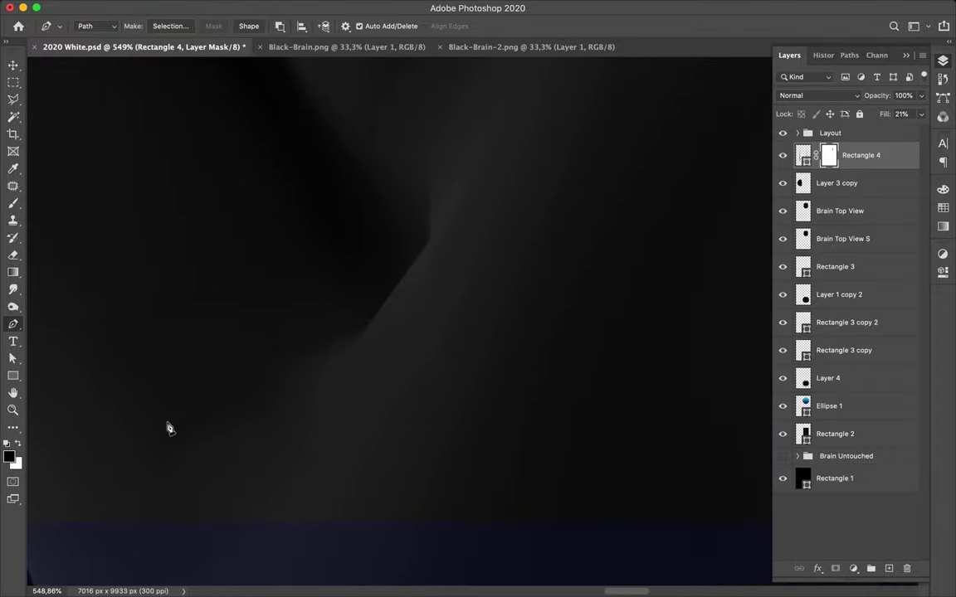
scroll(167, 429, up, 4)
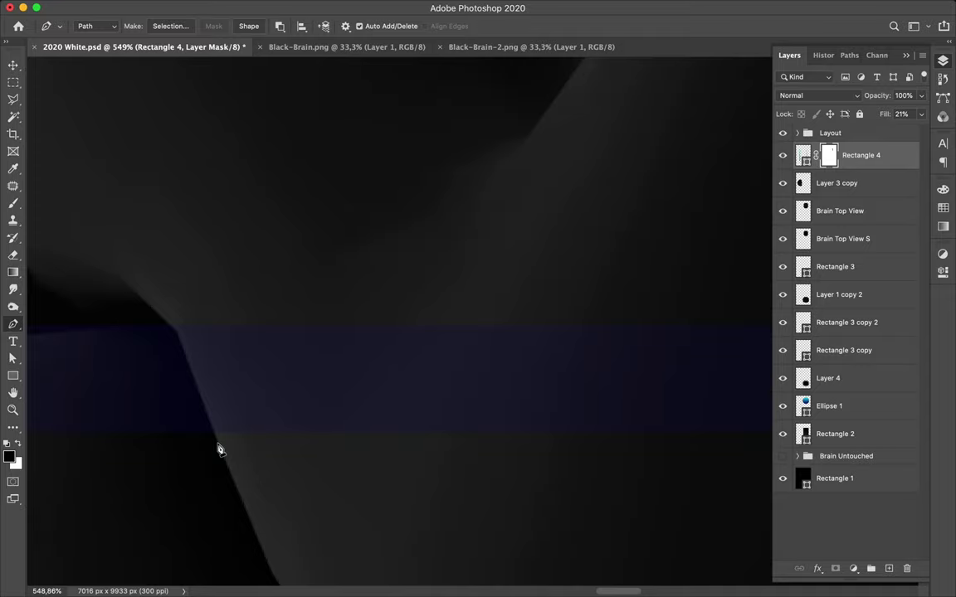
scroll(218, 448, up, 3)
scroll(218, 449, up, 4)
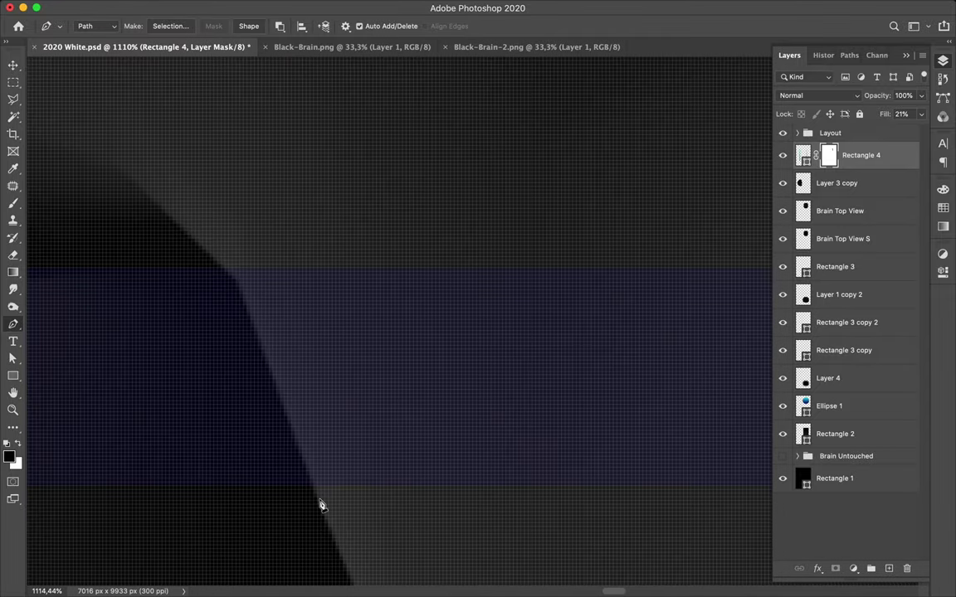
click(324, 508)
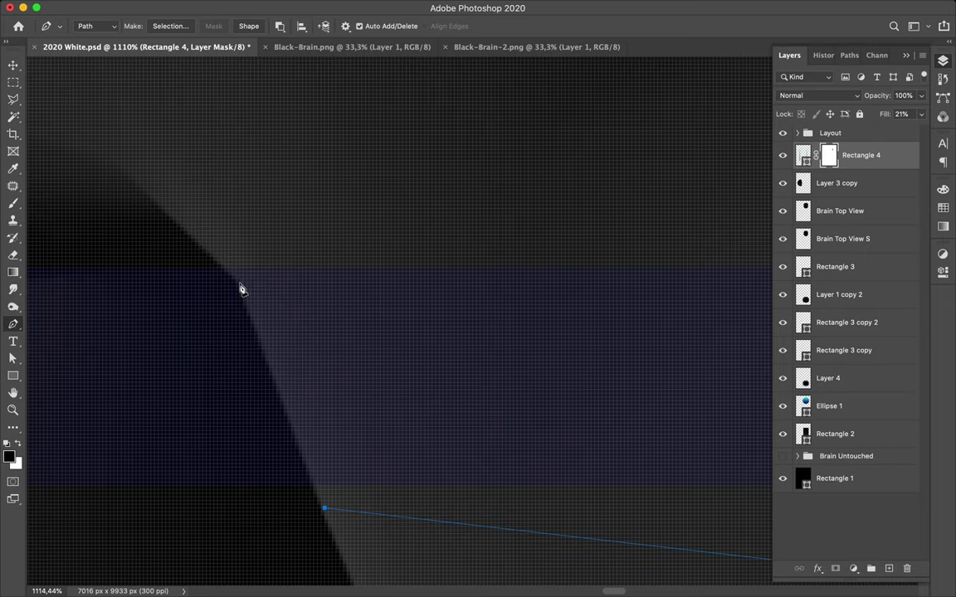
drag(241, 289, 225, 254)
click(217, 261)
Nudge individual path anchors onto the brain's edge with Direct Selection.
key(a)
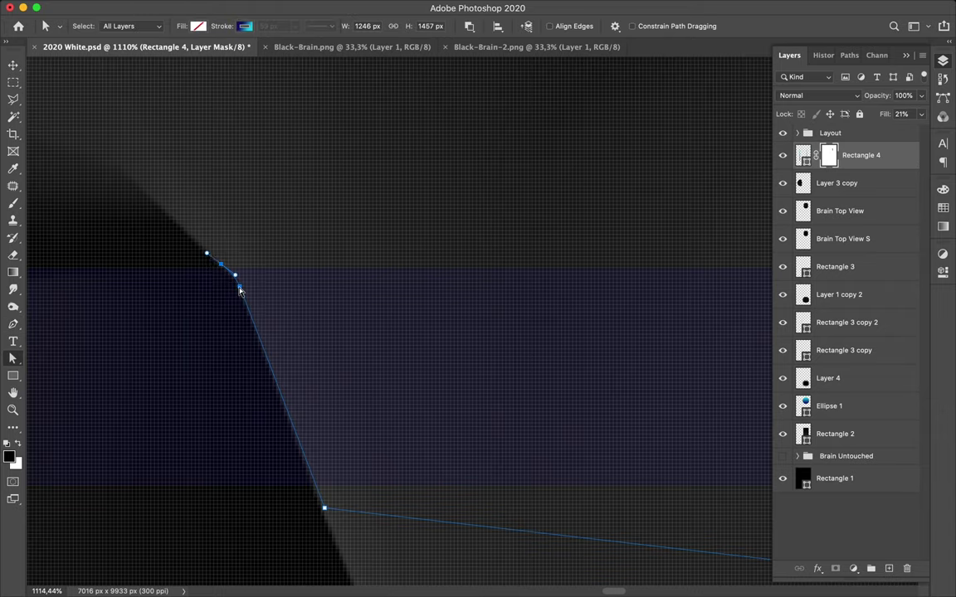
drag(239, 288, 241, 288)
scroll(239, 290, up, 3)
scroll(239, 289, up, 3)
scroll(239, 289, up, 3)
scroll(239, 290, up, 2)
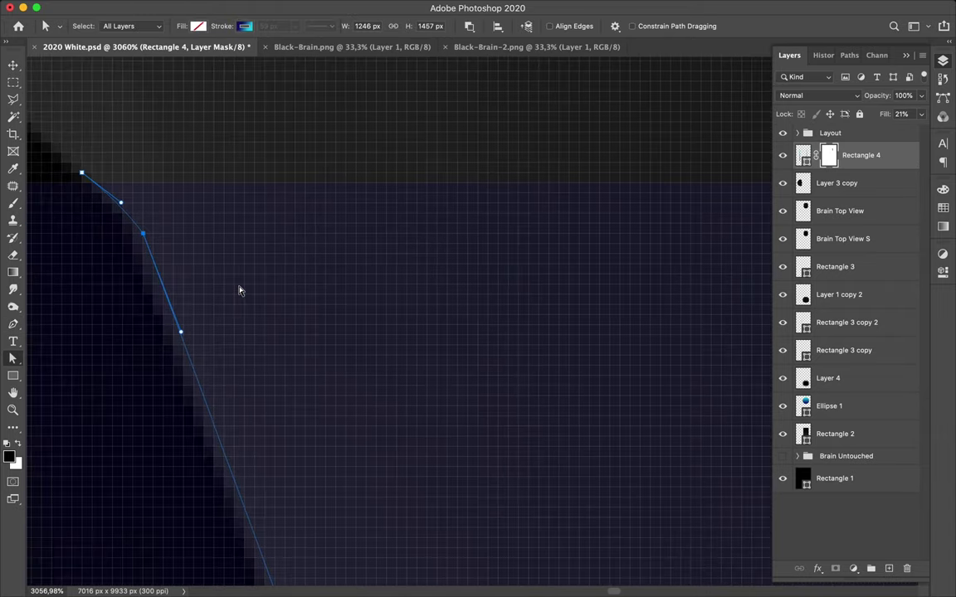
click(143, 237)
key(Left)
key(Right)
right_click(13, 360)
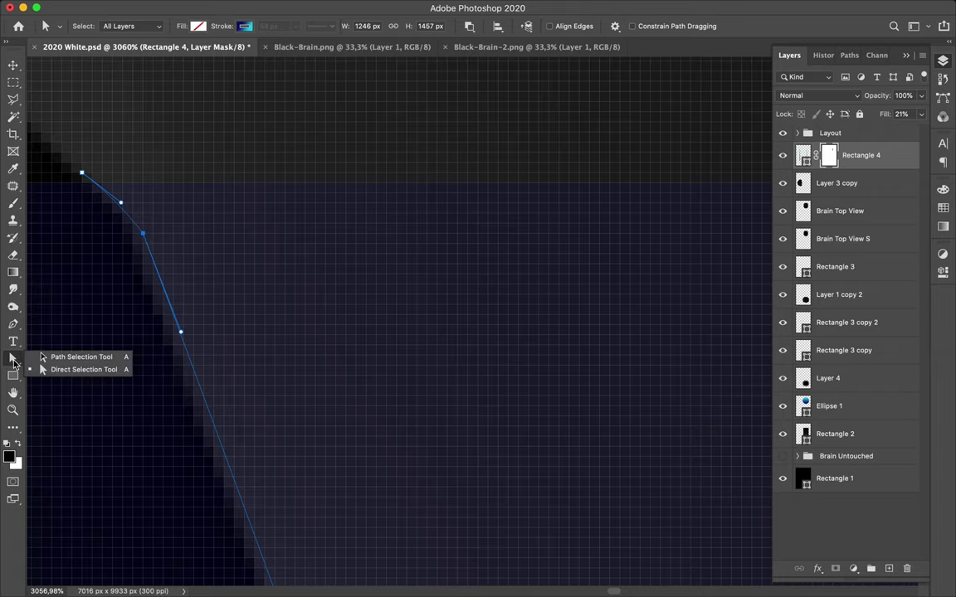
key(super+z)
Close the pen outline around the right hemisphere area.
key(p)
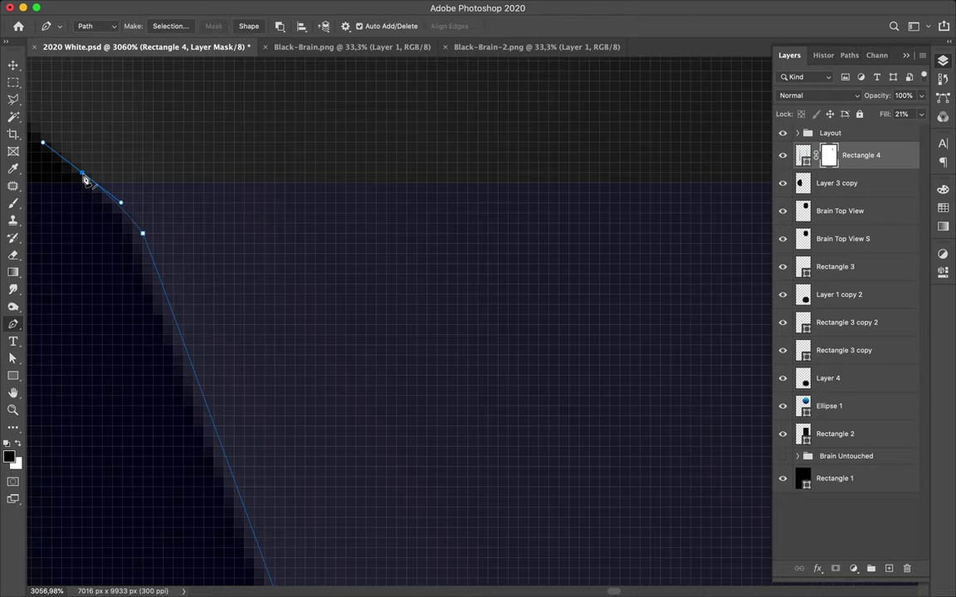
scroll(84, 180, down, 3)
scroll(85, 180, down, 3)
scroll(85, 180, down, 3)
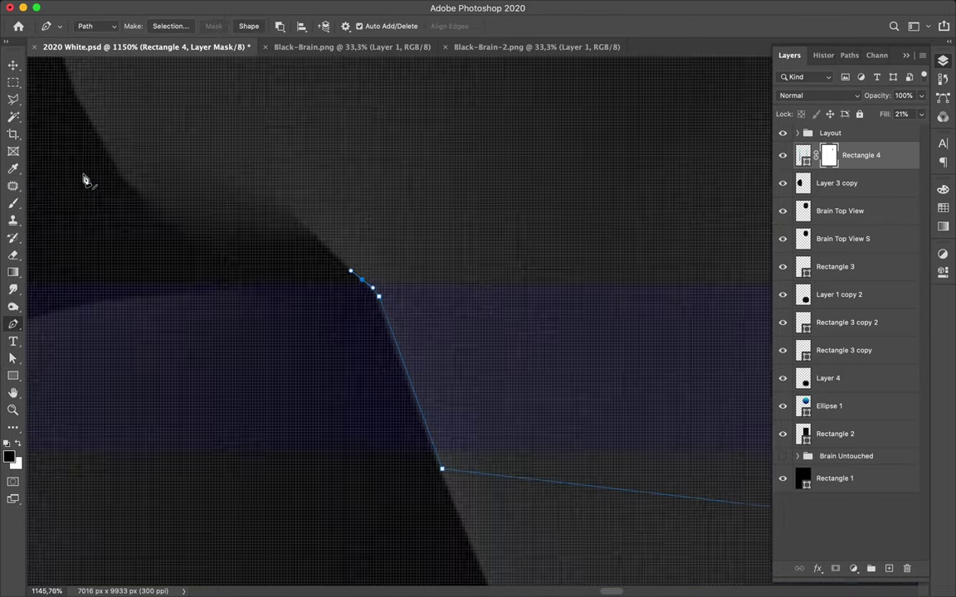
scroll(84, 180, down, 3)
scroll(84, 180, down, 2)
scroll(85, 180, down, 2)
scroll(85, 180, down, 2)
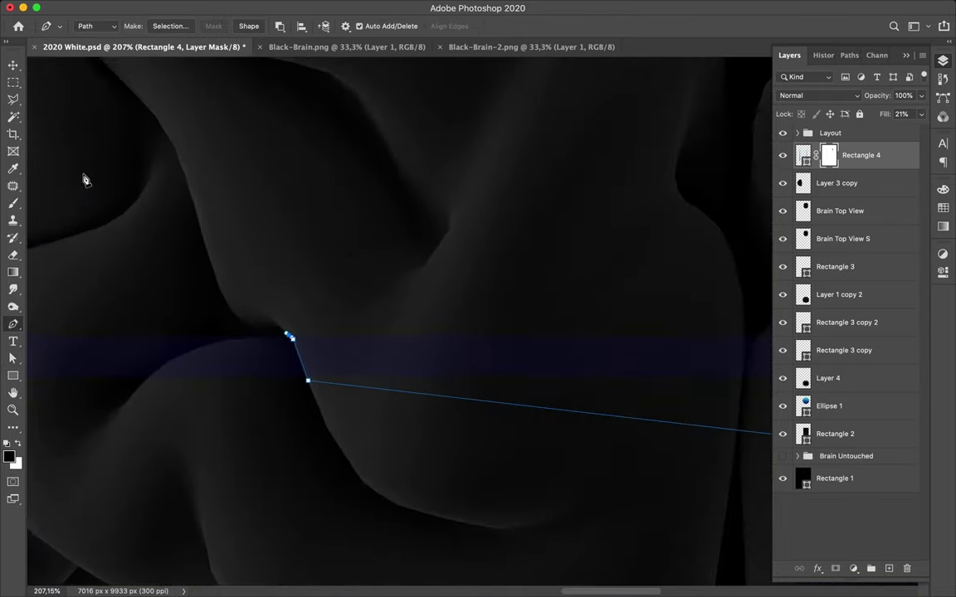
scroll(85, 180, down, 2)
scroll(85, 180, down, 2)
scroll(85, 180, down, 2)
scroll(84, 180, down, 2)
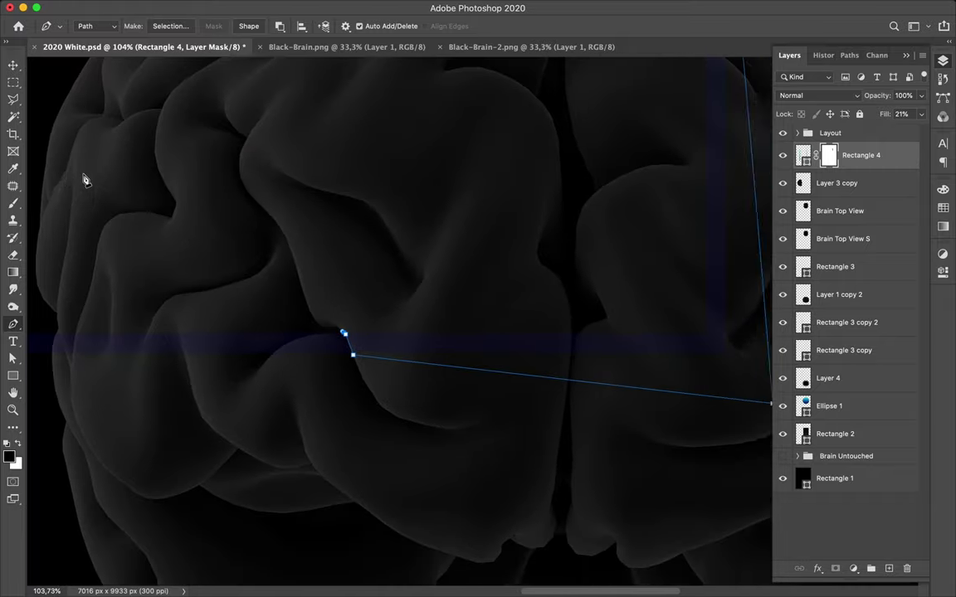
scroll(85, 180, down, 2)
scroll(84, 180, up, 5)
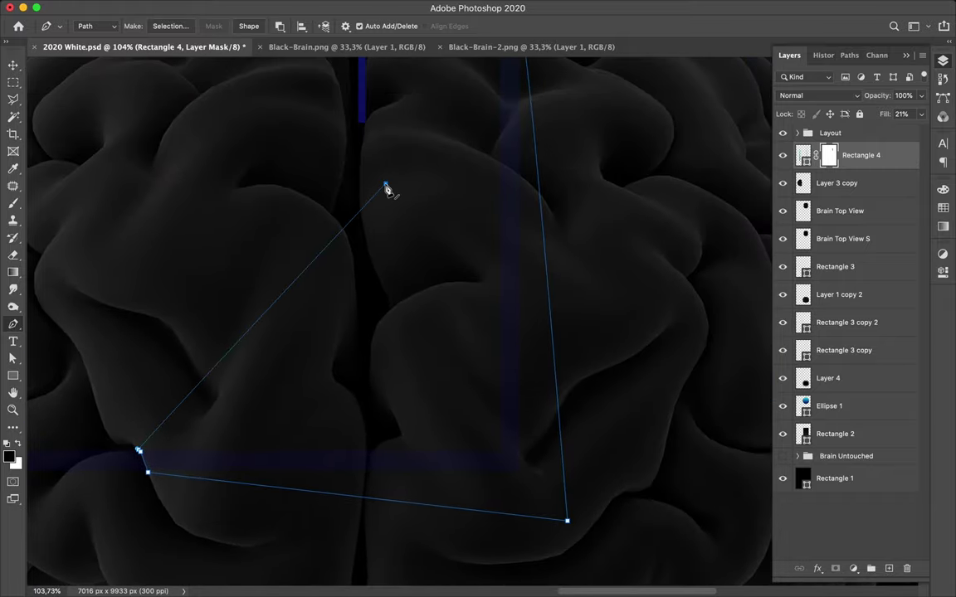
scroll(383, 188, up, 15)
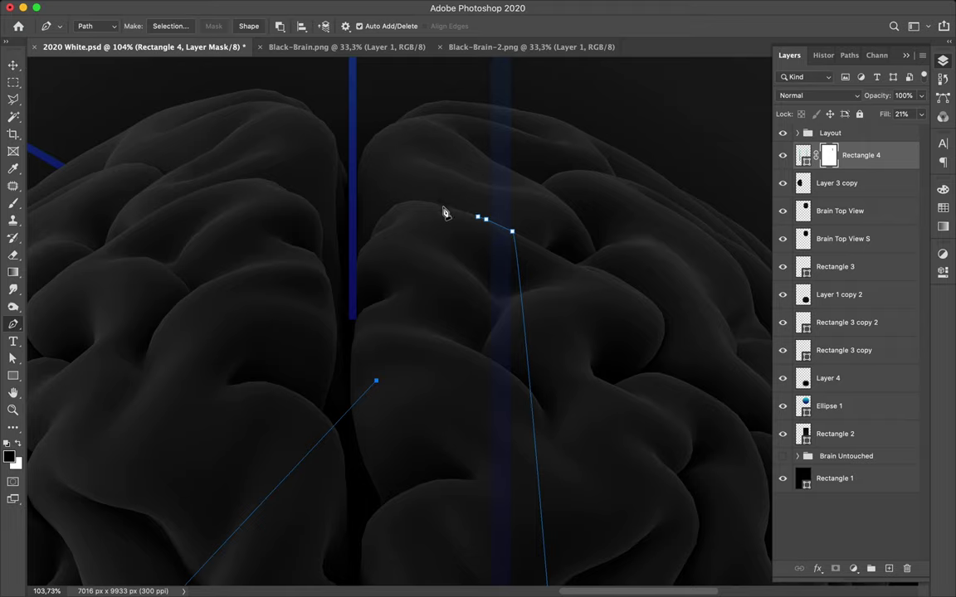
click(480, 219)
Convert the closed path into a selection via Make: Selection.
scroll(472, 229, down, 2)
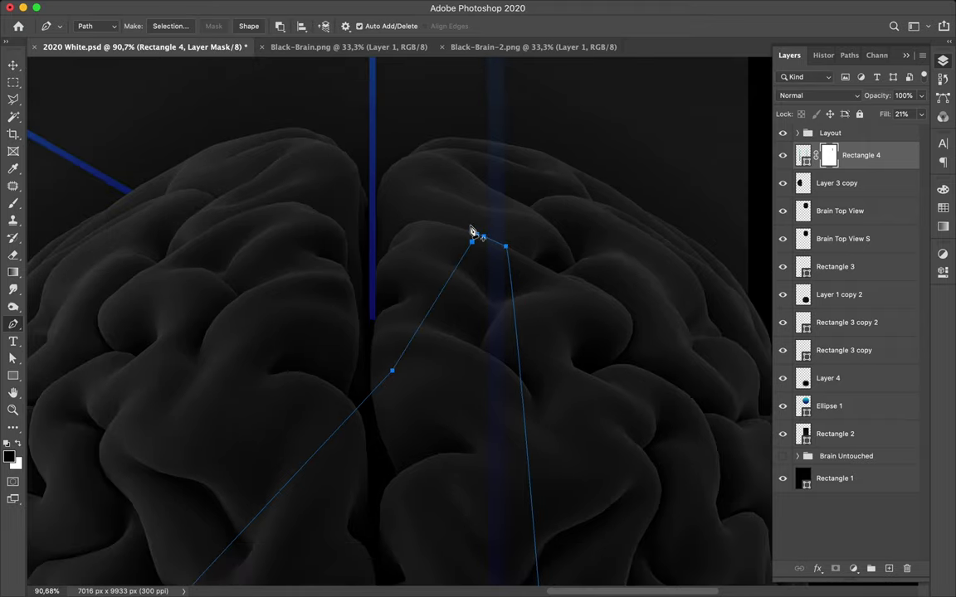
scroll(472, 231, down, 3)
scroll(471, 231, down, 2)
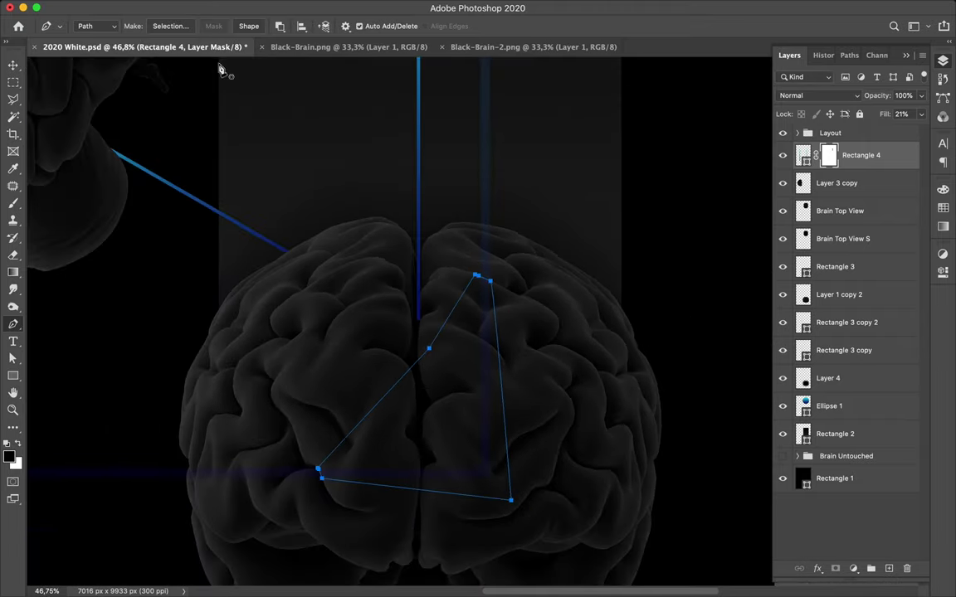
click(181, 30)
click(550, 238)
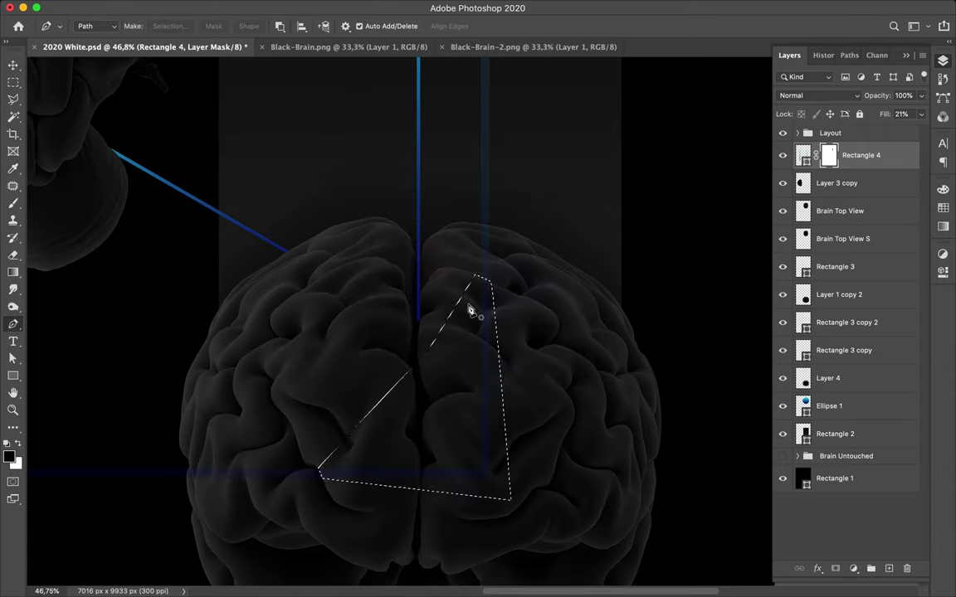
Set up a 1040 px hard round brush for masking the frame line.
key(b)
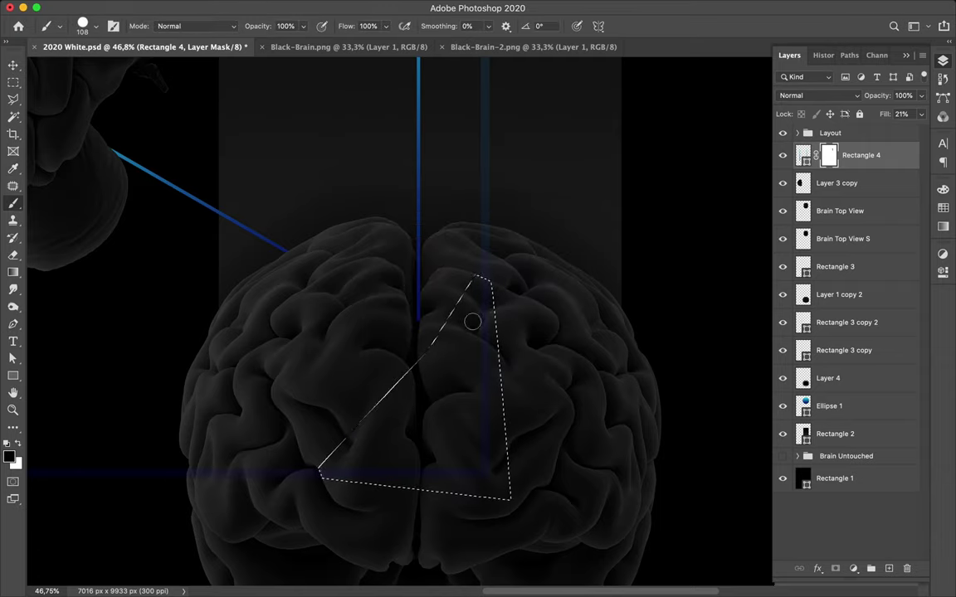
right_click(479, 322)
drag(587, 192, 620, 193)
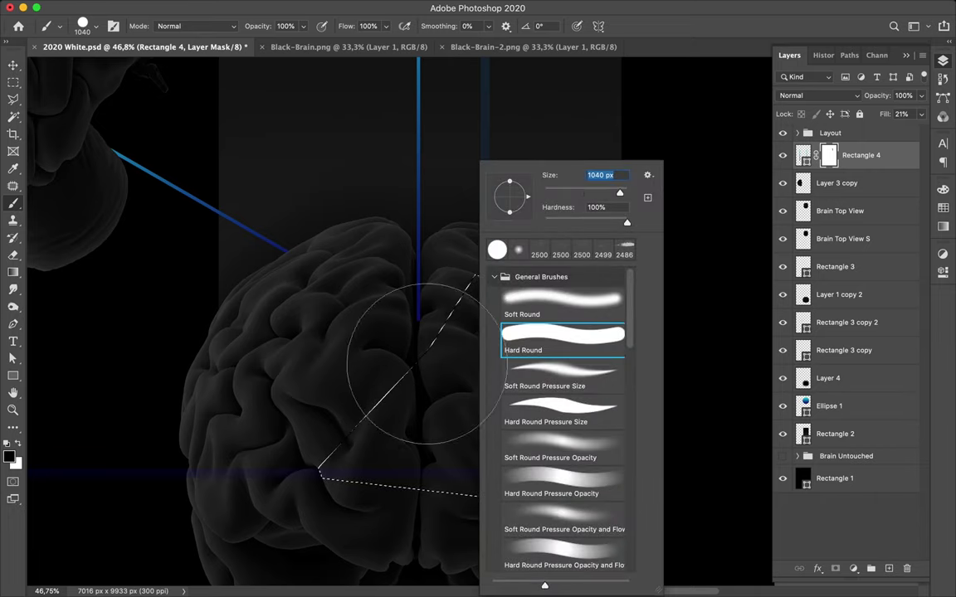
key(Return)
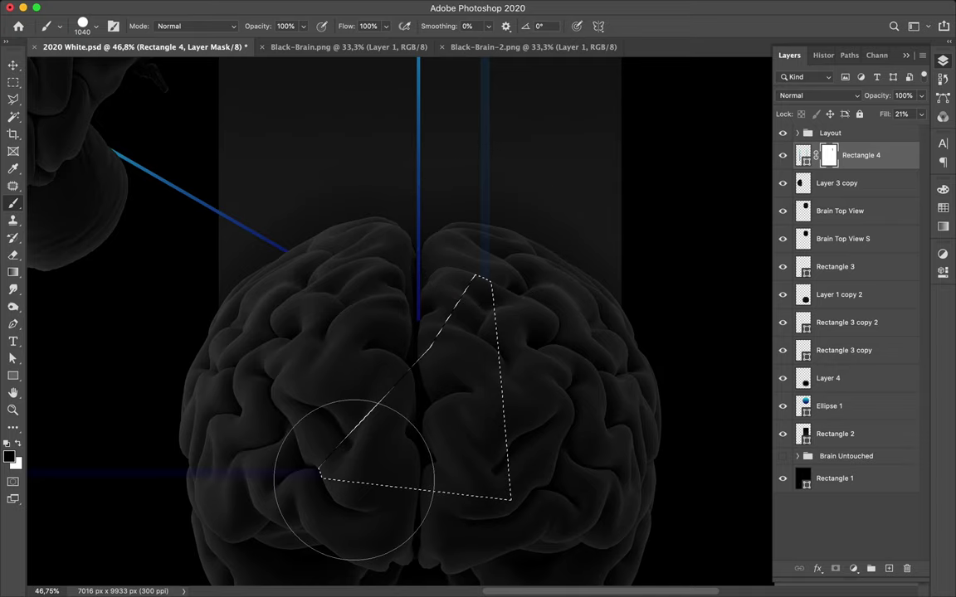
Stretch Rectangle 3's vertical line down into the brain and move Layer 1 copy 2 above it.
key(m)
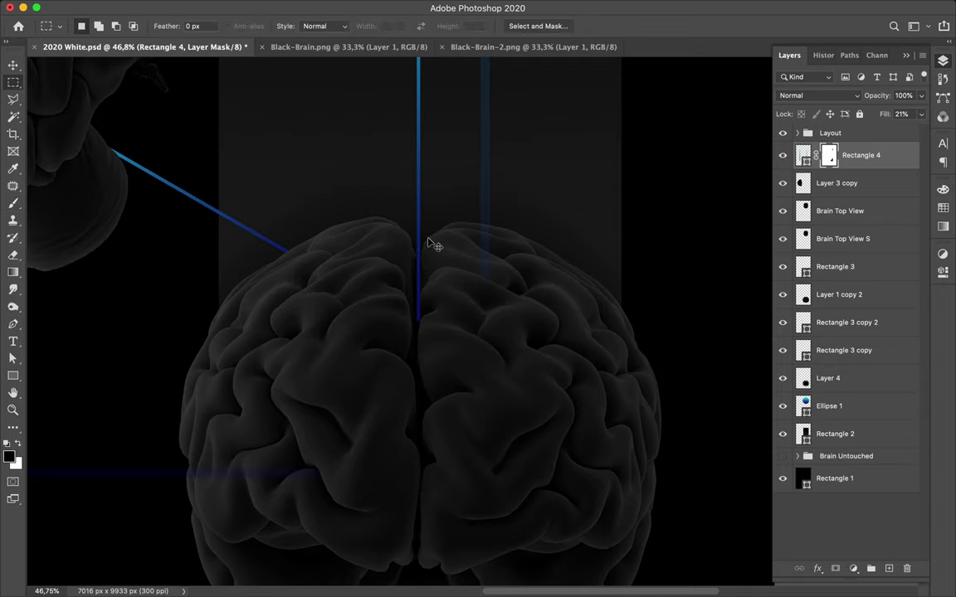
key(v)
click(419, 218)
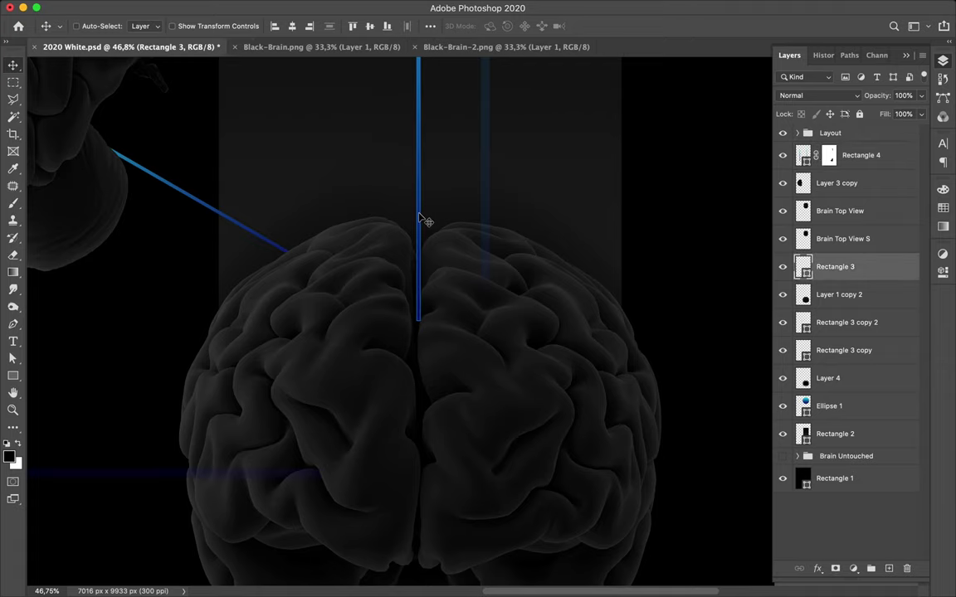
key(ctrl+t)
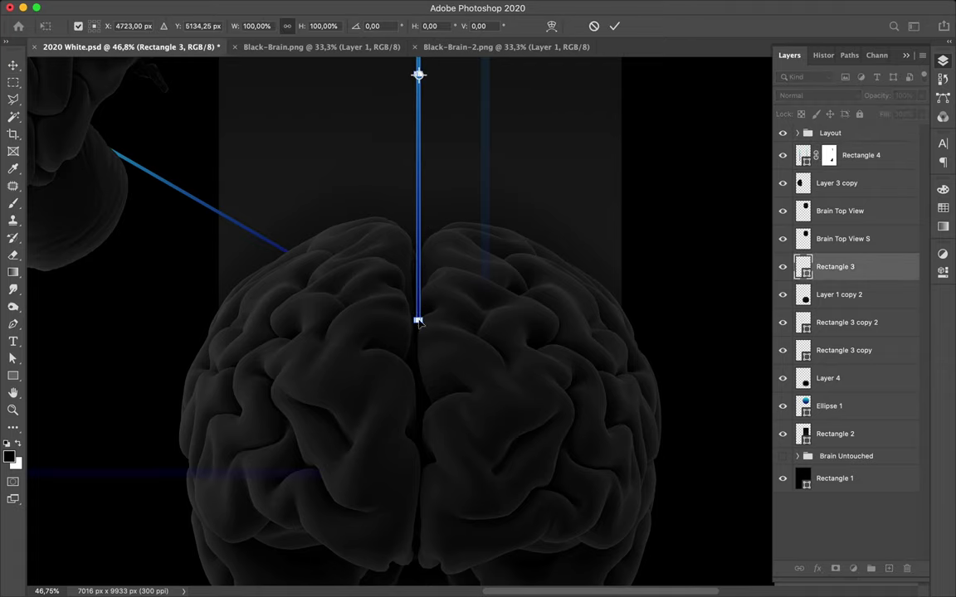
drag(419, 325, 428, 467)
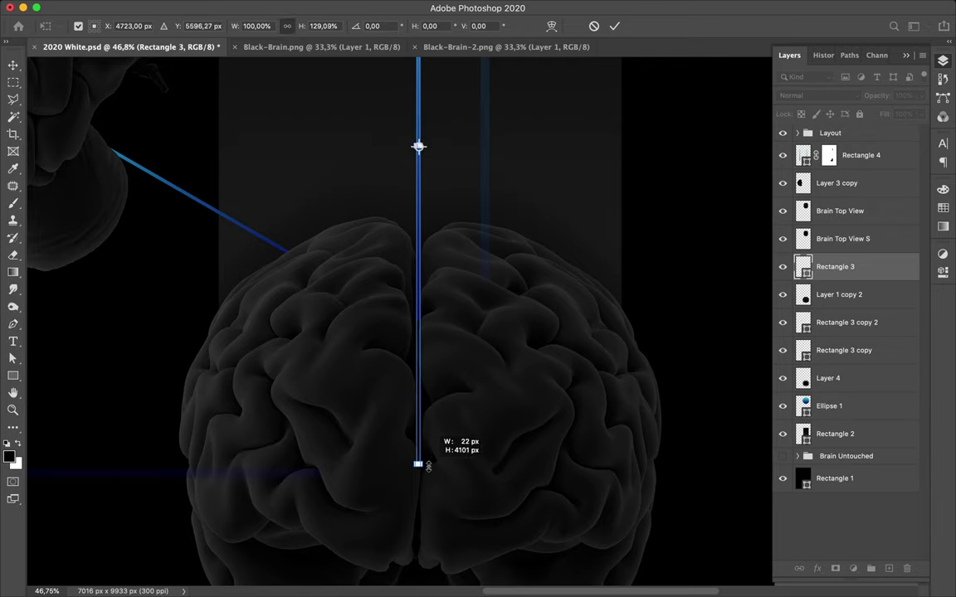
key(Return)
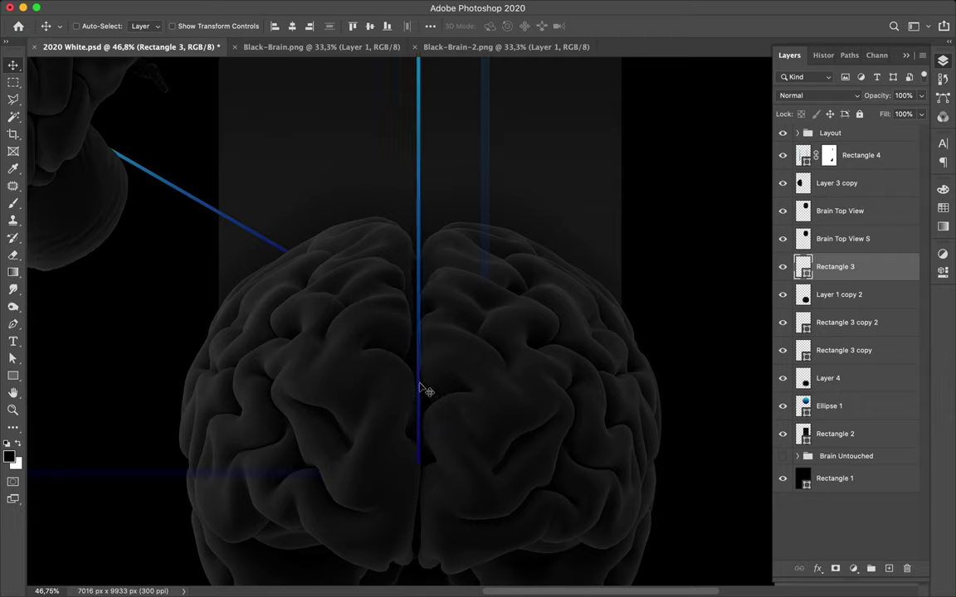
super+click(492, 366)
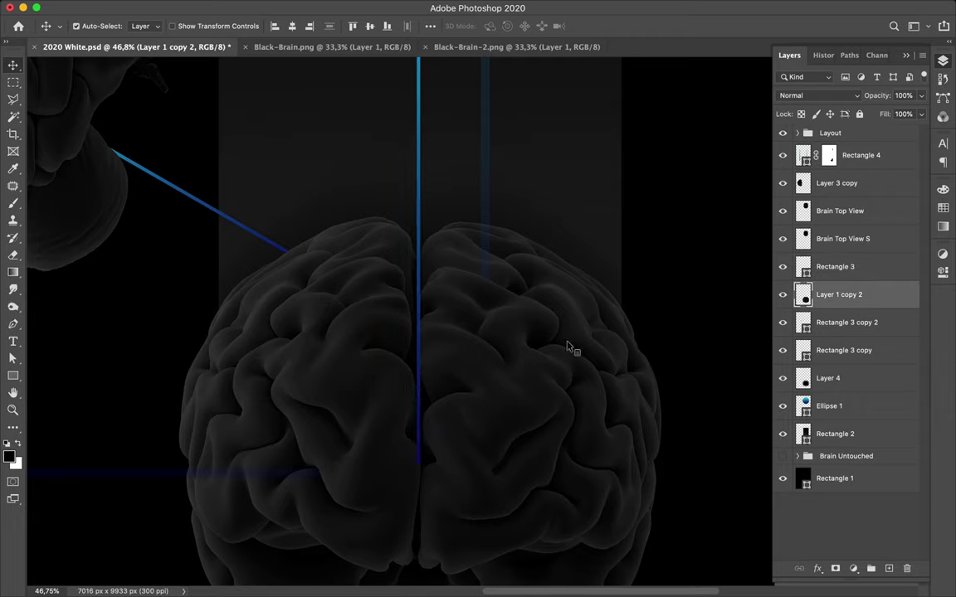
drag(811, 291, 816, 304)
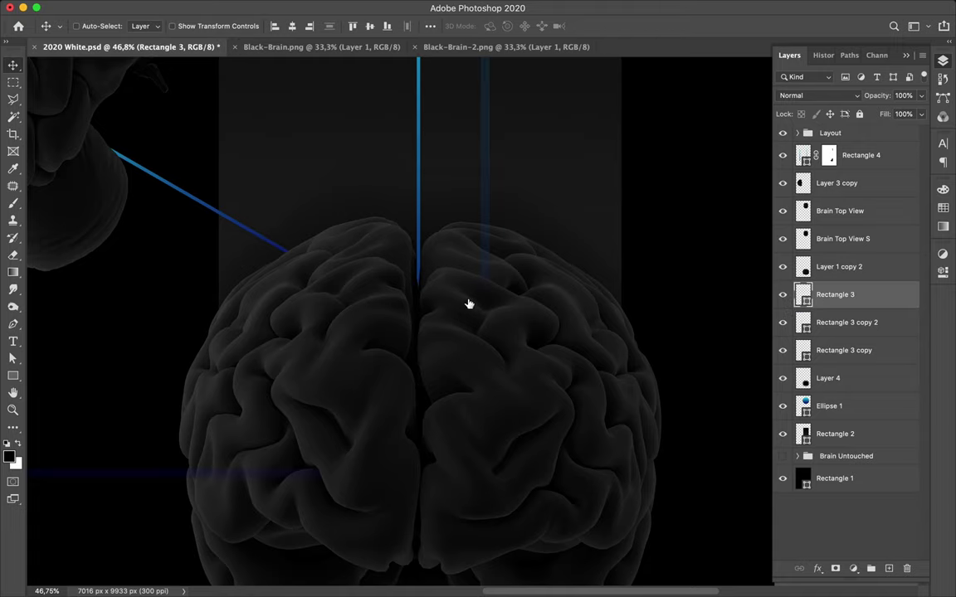
Zoom in on the front brain and select the faint Rectangle 4 band layer.
alt+scroll(469, 303, down, 1)
alt+scroll(469, 303, down, 1)
alt+scroll(471, 307, down, 1)
scroll(471, 307, down, 1)
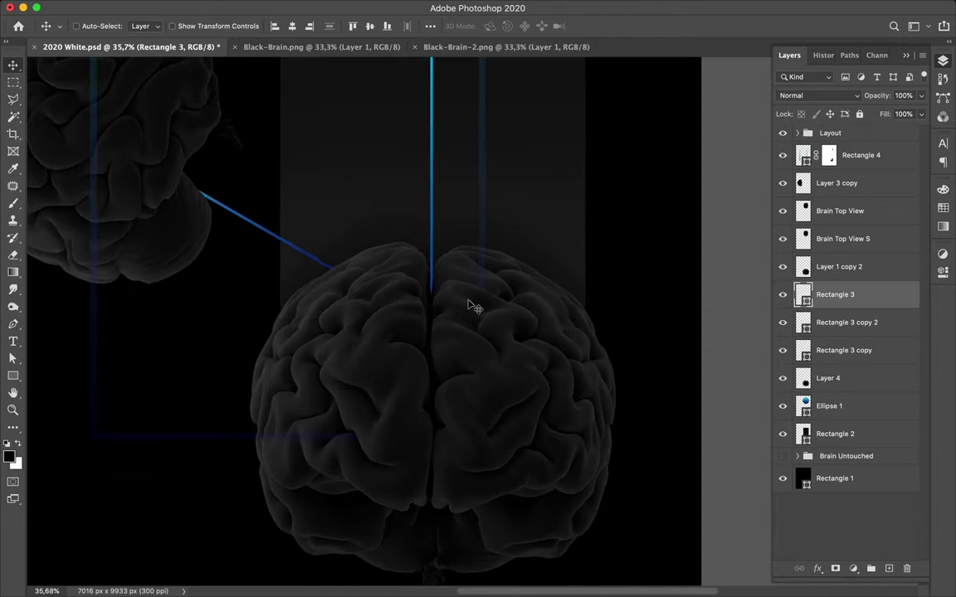
scroll(469, 307, left, 5)
scroll(469, 307, up, 5)
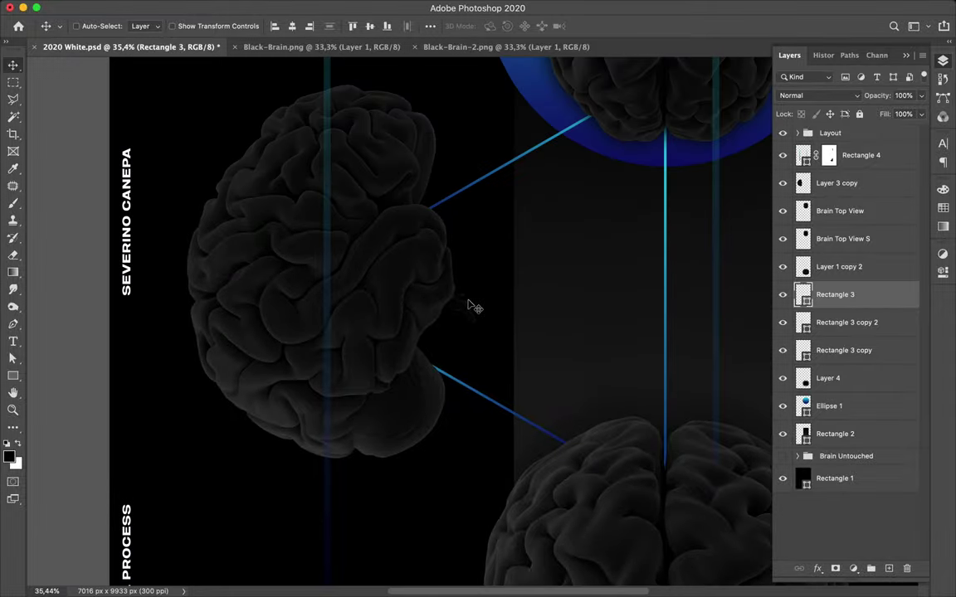
alt+scroll(327, 331, up, 1)
alt+scroll(326, 333, up, 3)
alt+scroll(326, 333, up, 1)
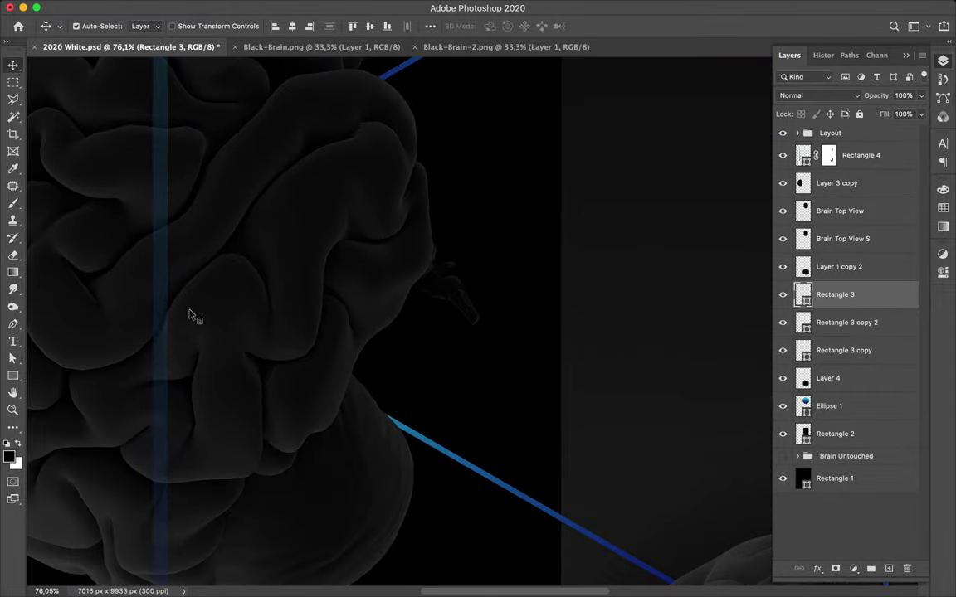
ctrl+click(152, 278)
alt+scroll(231, 347, up, 1)
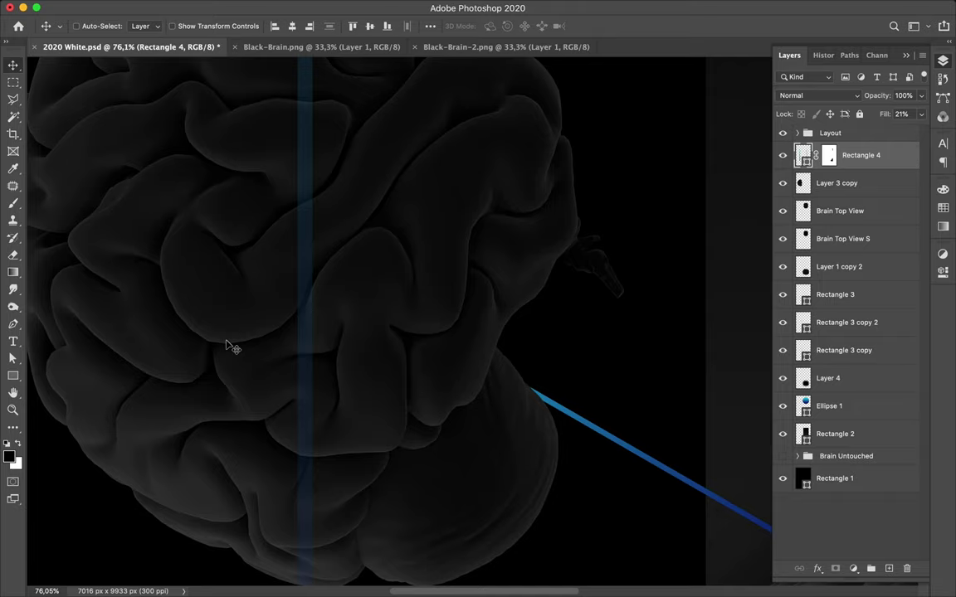
alt+scroll(259, 349, up, 2)
alt+scroll(259, 349, up, 1)
alt+scroll(261, 350, up, 2)
With the Pen tool, try anchors along the brain's edge, then undo them and deselect the path.
key(p)
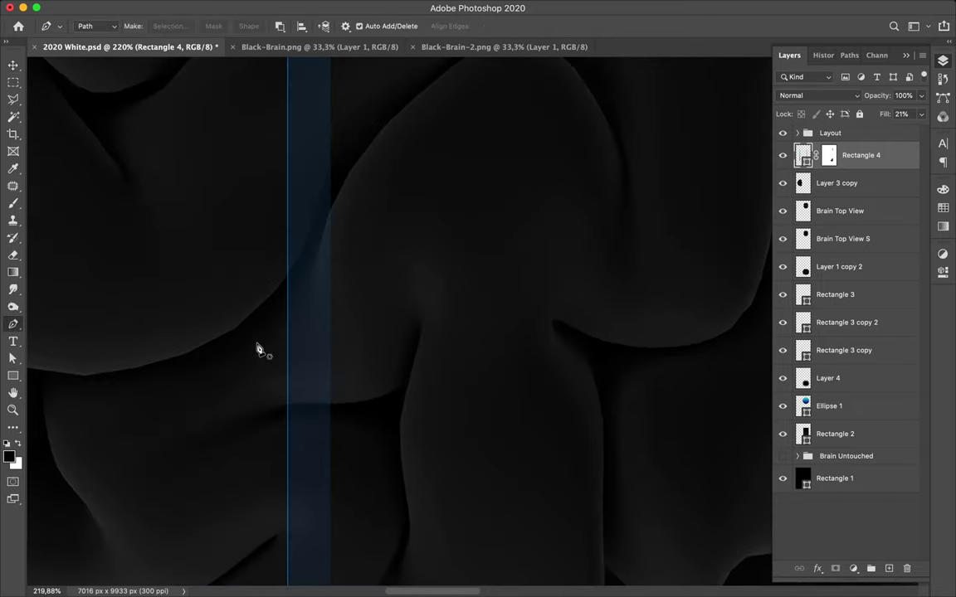
alt+scroll(257, 348, up, 1)
alt+scroll(290, 439, up, 2)
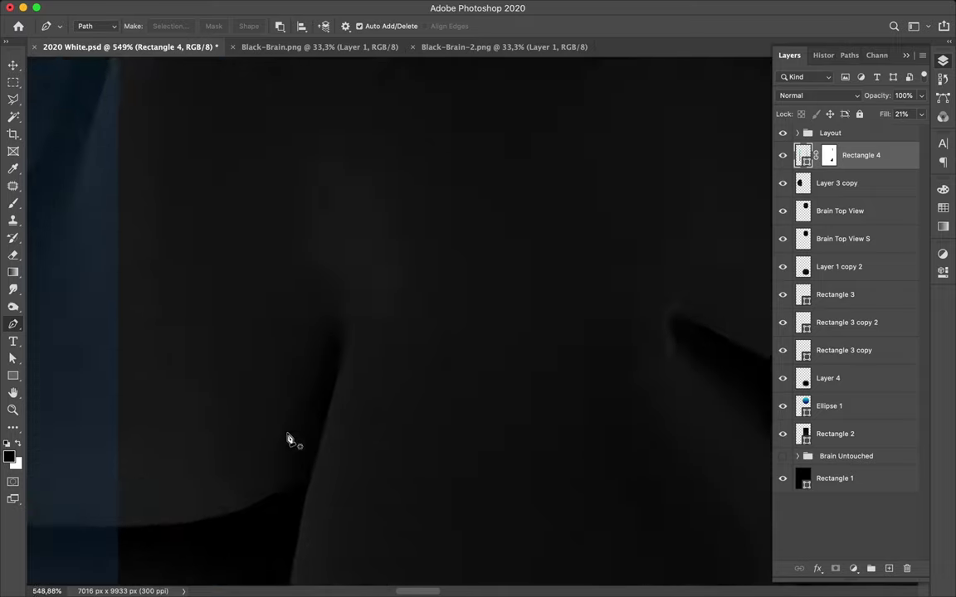
alt+scroll(290, 440, down, 1)
alt+scroll(292, 441, down, 1)
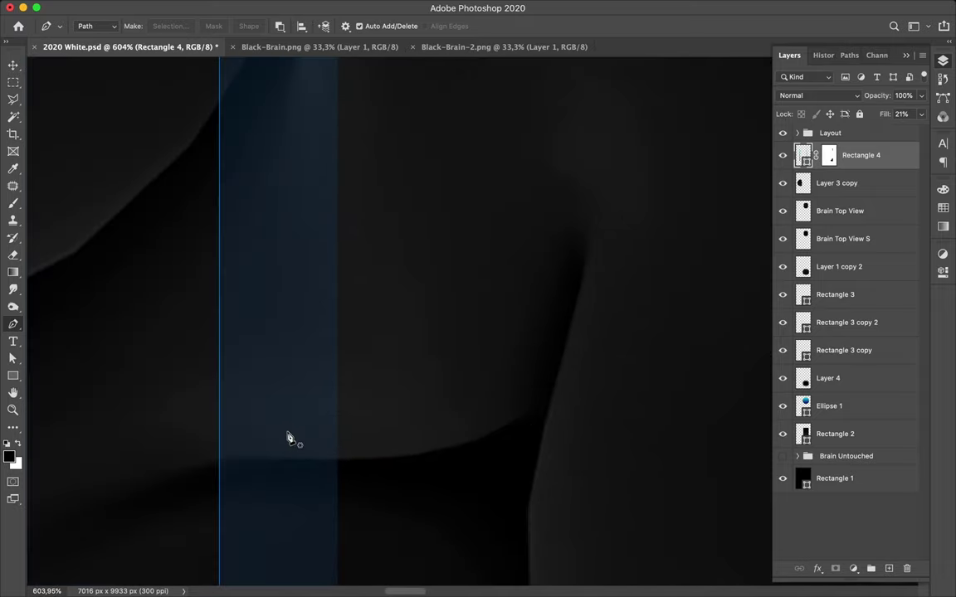
click(345, 459)
drag(255, 459, 246, 458)
key(ctrl+z)
click(255, 458)
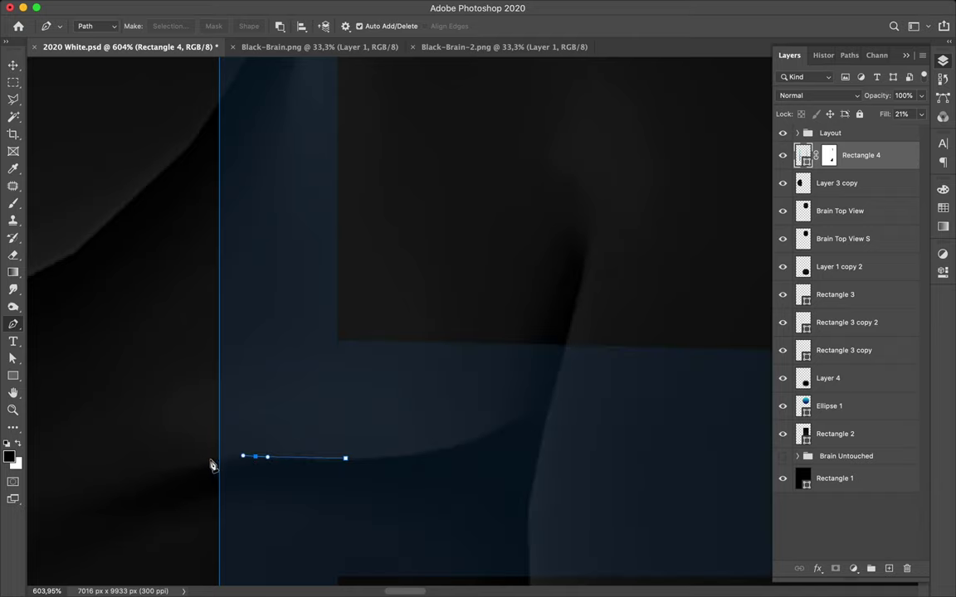
key(ctrl+z)
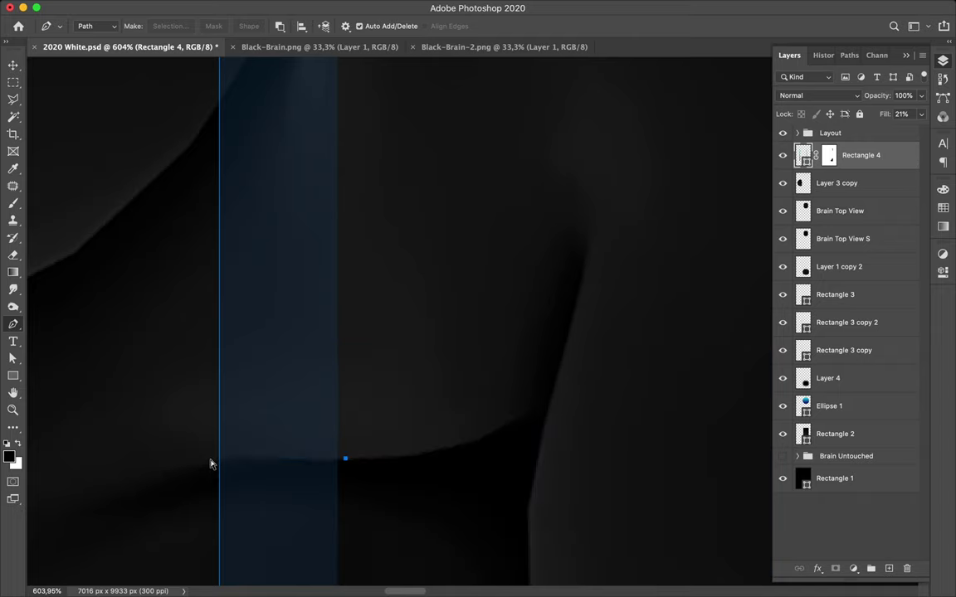
click(830, 157)
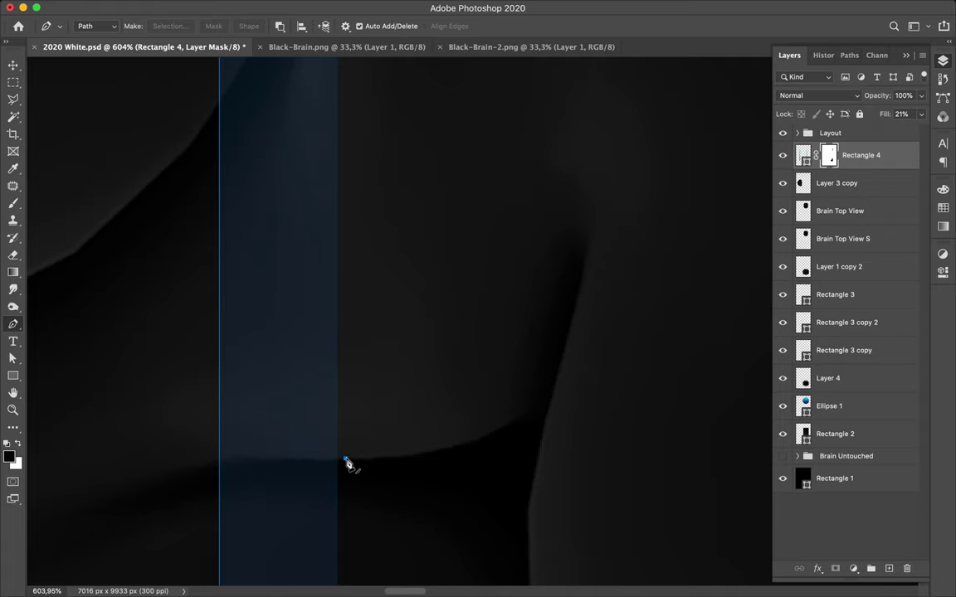
drag(265, 457, 247, 456)
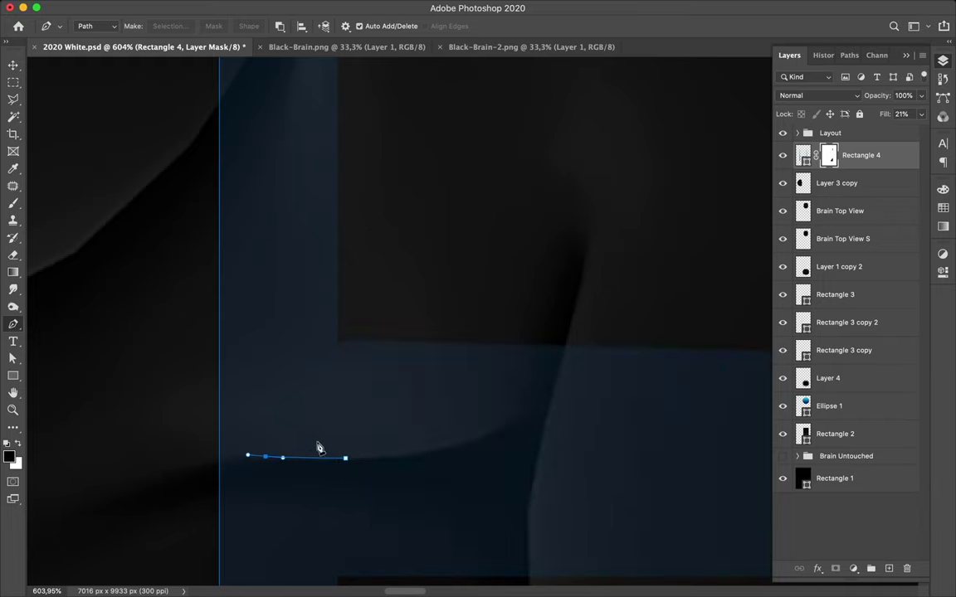
key(ctrl+z)
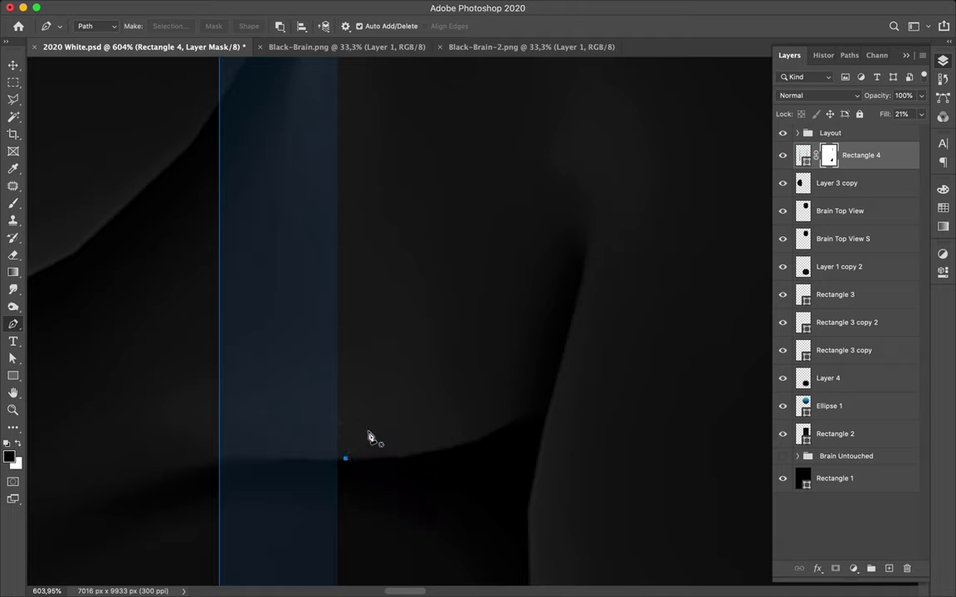
key(a)
click(393, 431)
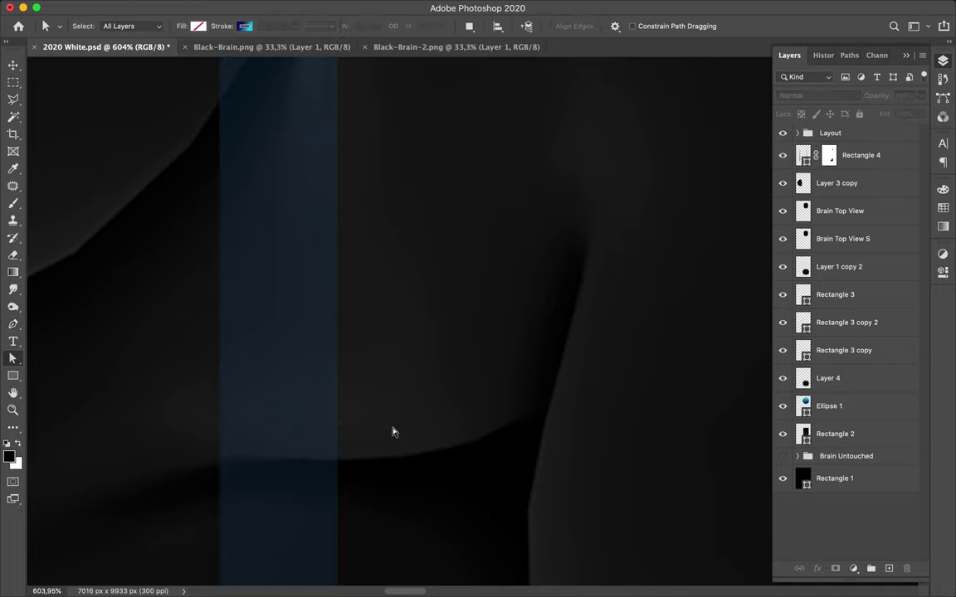
click(829, 155)
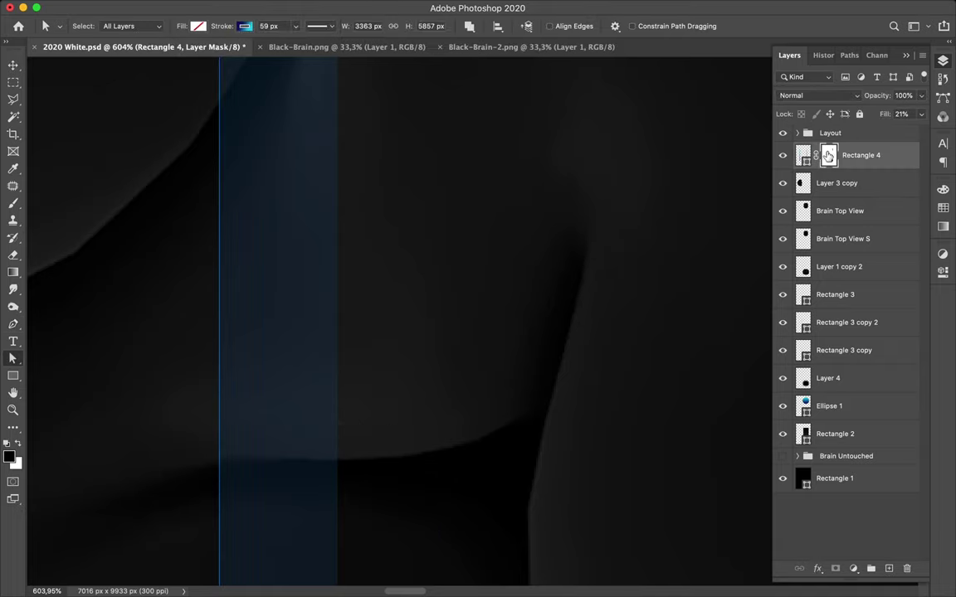
key(p)
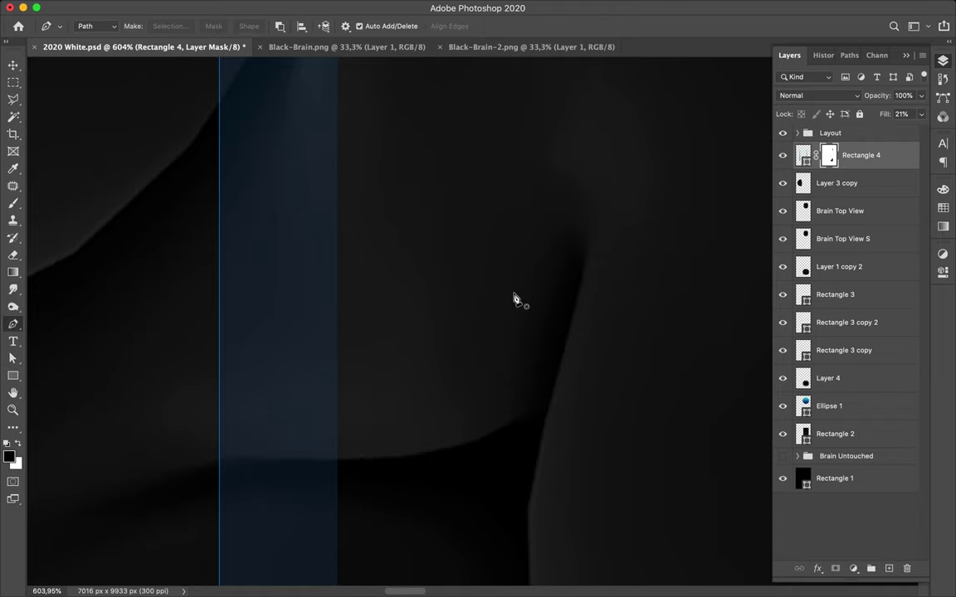
Trace a small closed triangular path where the band crosses the brain fold.
click(197, 468)
drag(232, 460, 247, 458)
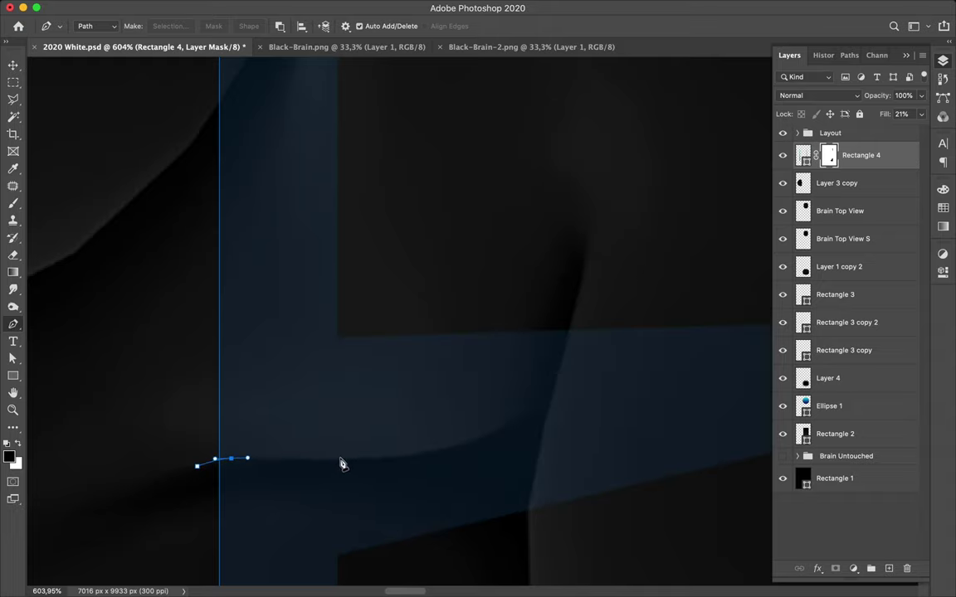
scroll(348, 463, down, 3)
scroll(351, 459, down, 2)
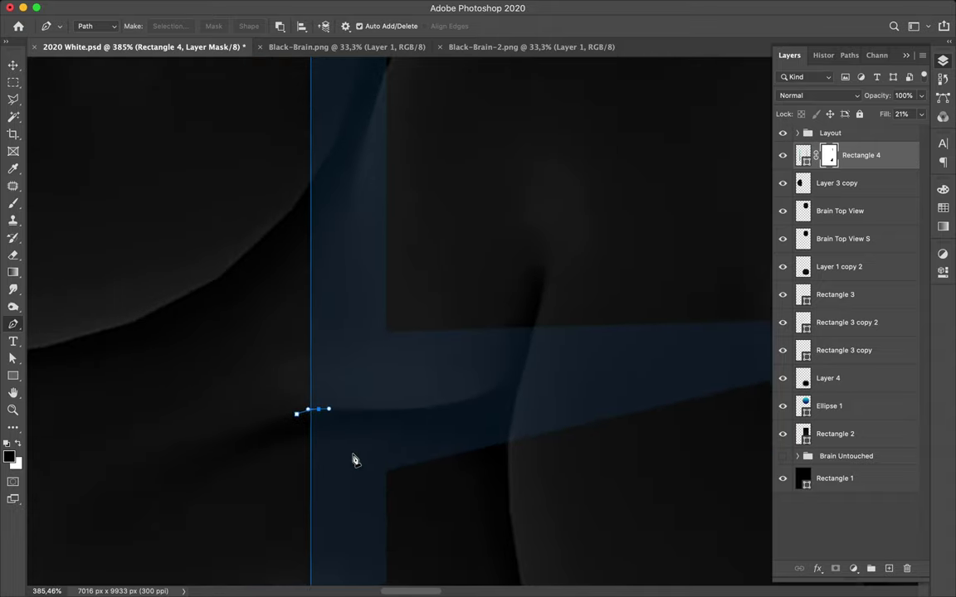
scroll(354, 459, down, 3)
scroll(354, 460, down, 1)
scroll(354, 459, down, 2)
scroll(354, 459, down, 2)
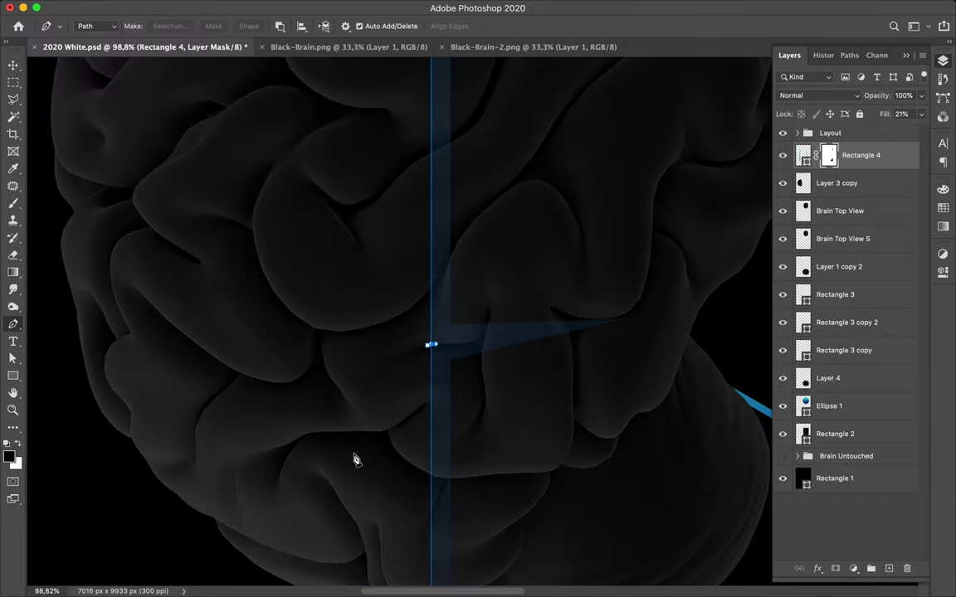
scroll(354, 458, down, 3)
scroll(355, 459, right, 5)
click(375, 348)
click(366, 388)
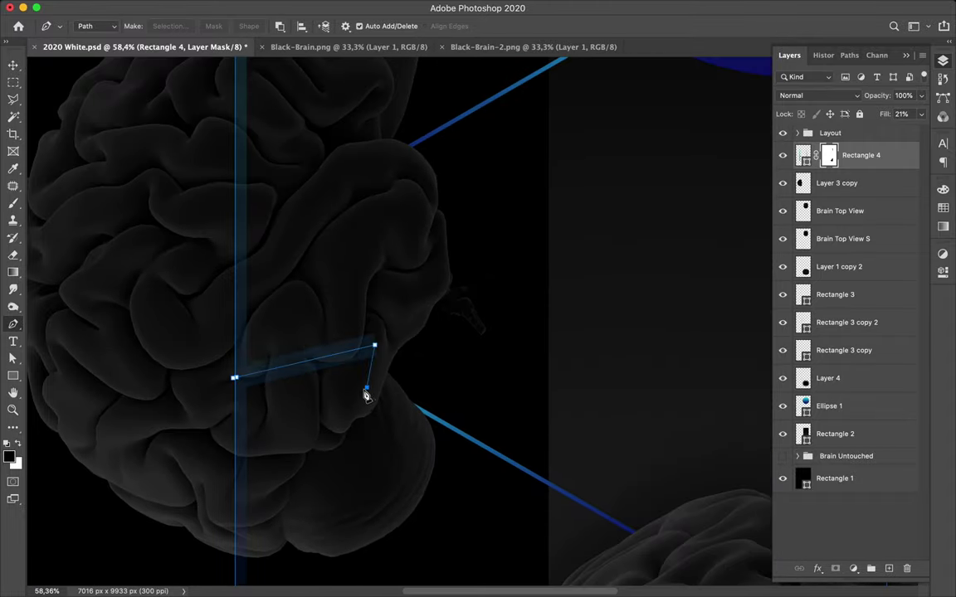
click(235, 380)
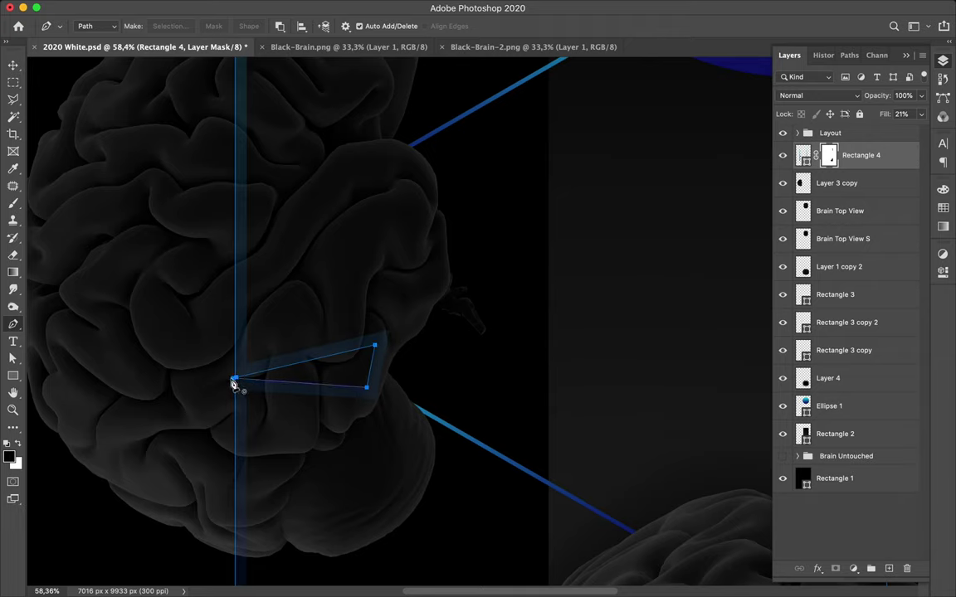
click(235, 380)
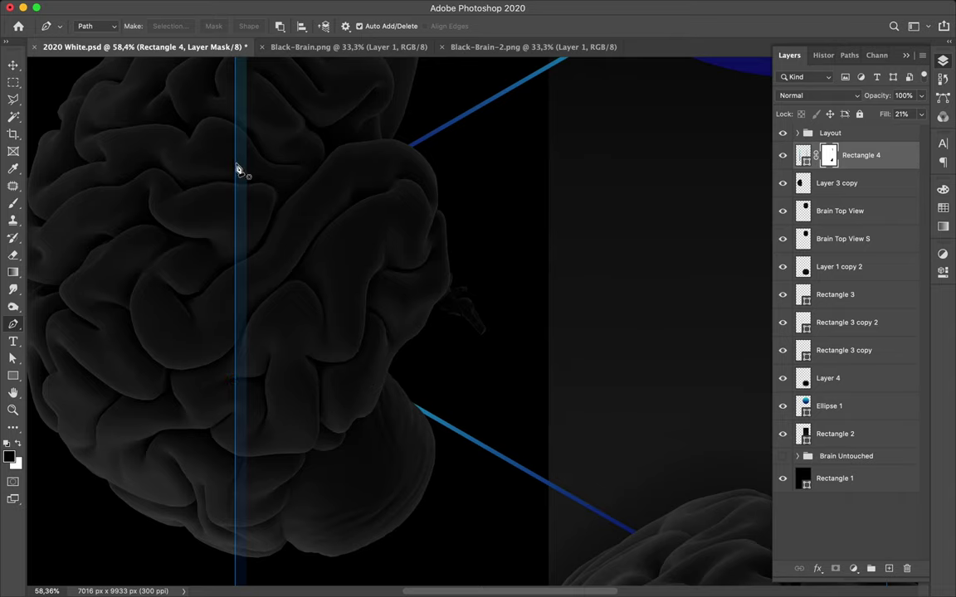
Keep the Pen in Path mode and bring up the Rectangle 4 layer's options.
key(a)
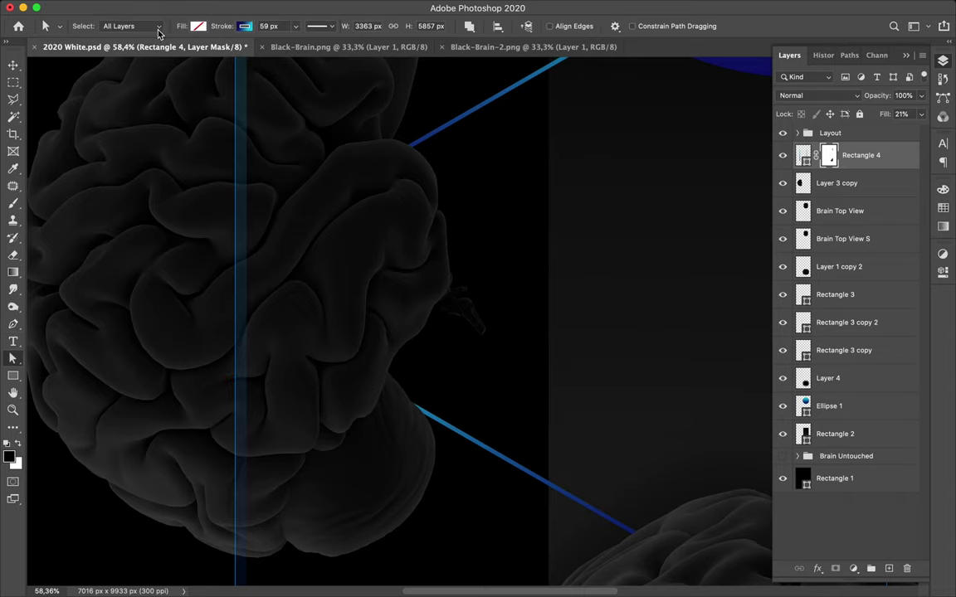
key(p)
click(110, 26)
click(87, 25)
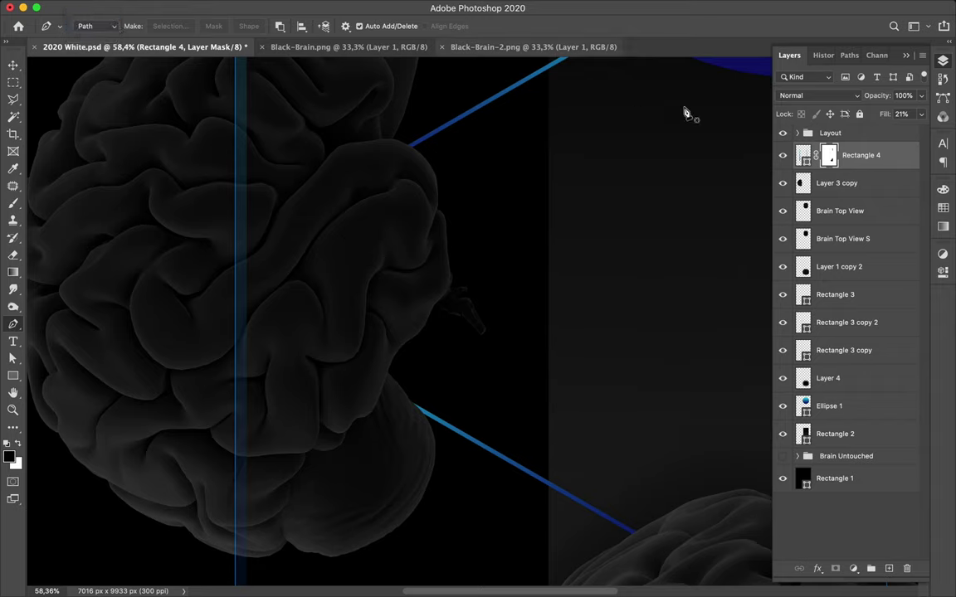
click(803, 154)
right_click(803, 154)
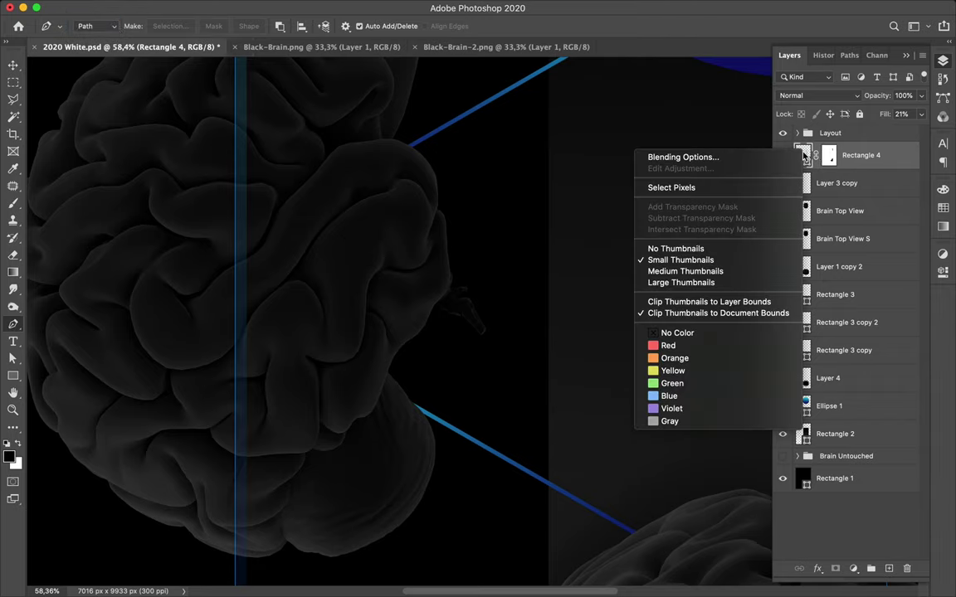
Rasterize the Rectangle 4 shape layer and zoom in on the brain's fold.
click(803, 154)
right_click(803, 155)
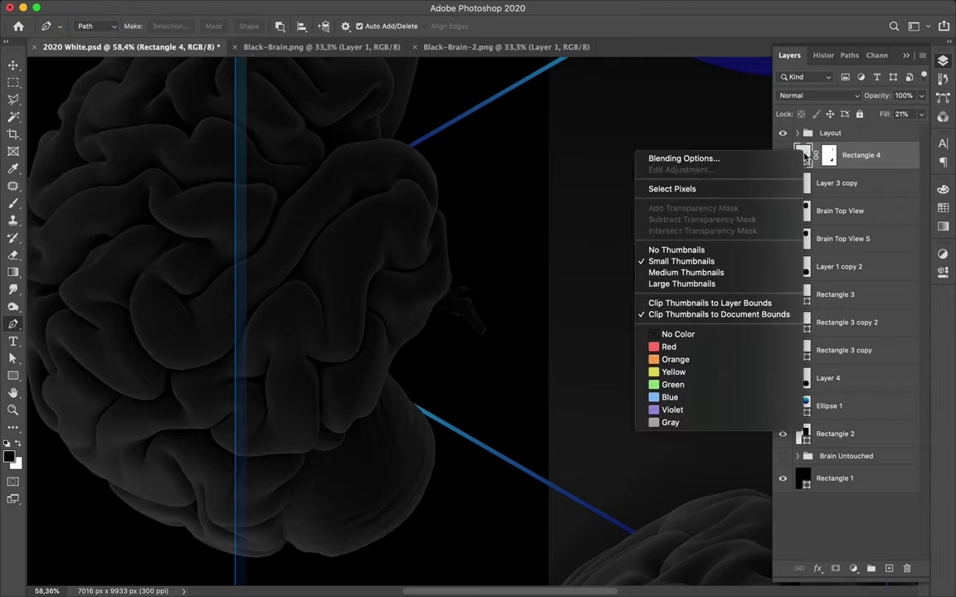
click(904, 154)
right_click(904, 155)
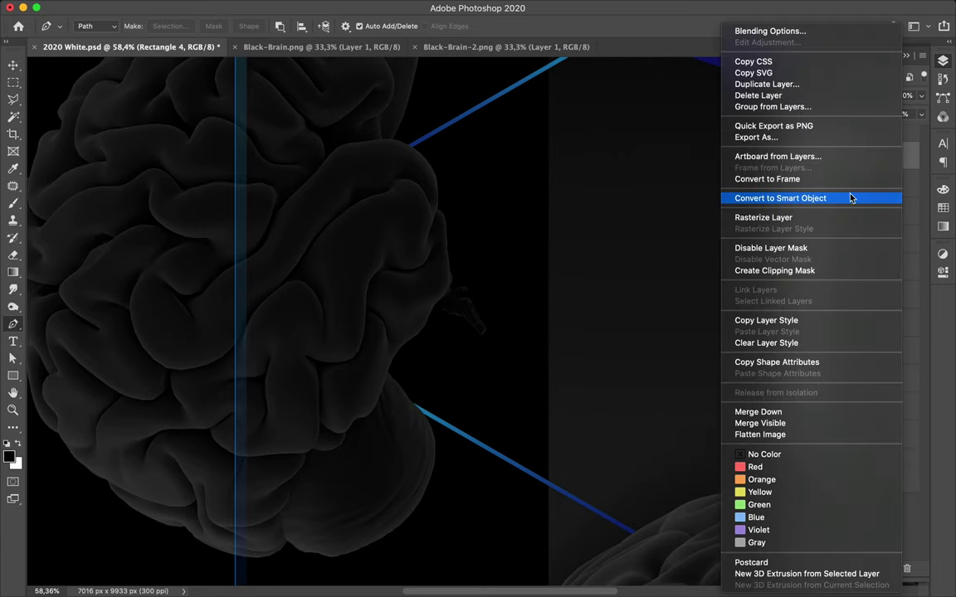
click(837, 214)
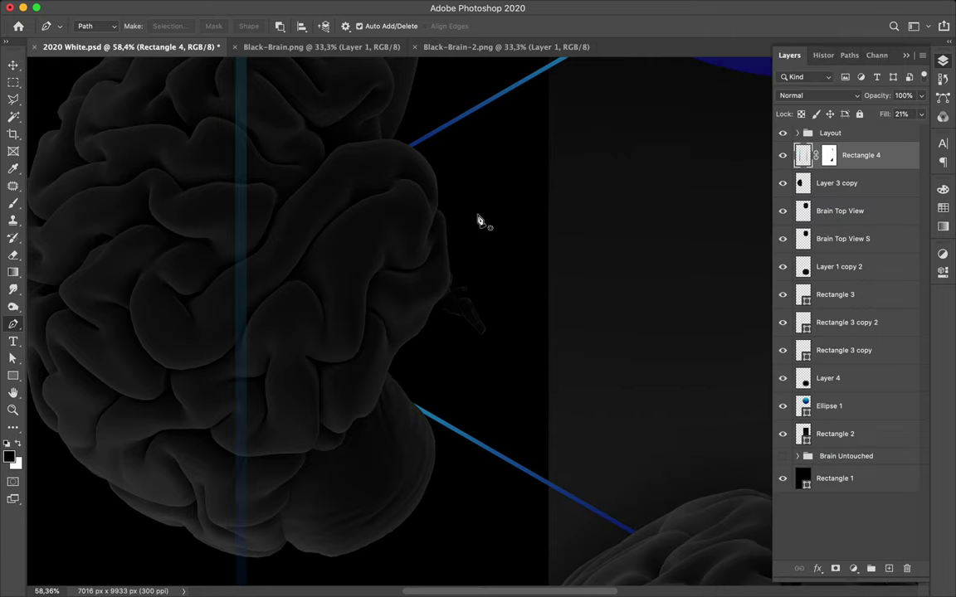
scroll(258, 307, up, 2)
scroll(257, 307, up, 3)
scroll(257, 307, up, 2)
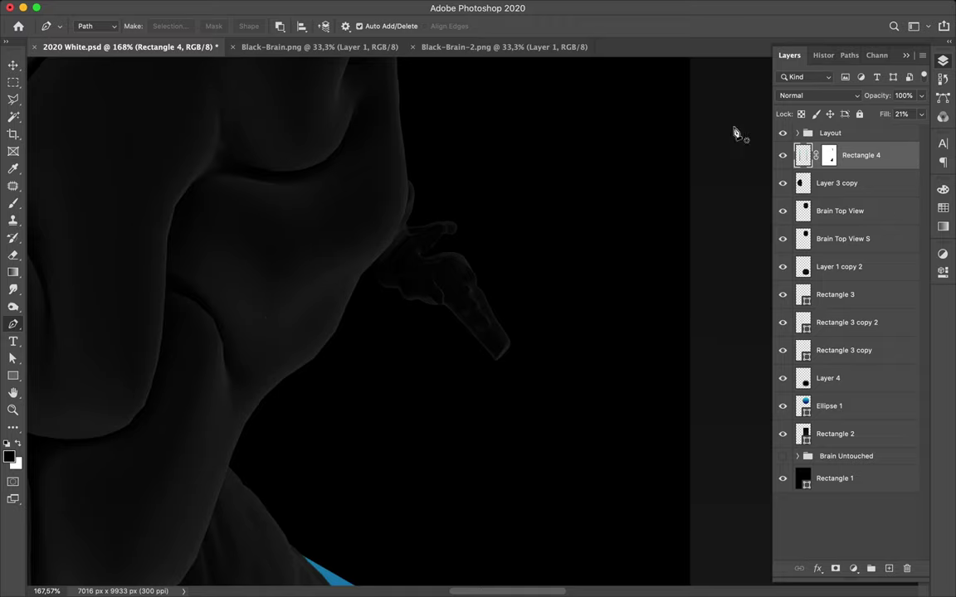
Target Rectangle 4's mask and start a pen path along the fold's top edge.
click(828, 162)
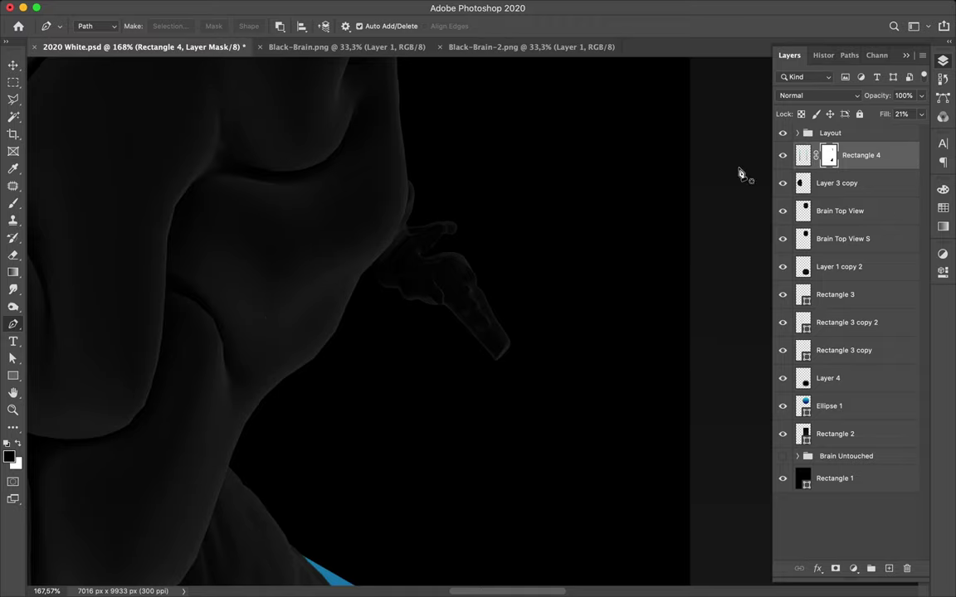
scroll(245, 289, left, 5)
scroll(245, 288, left, 2)
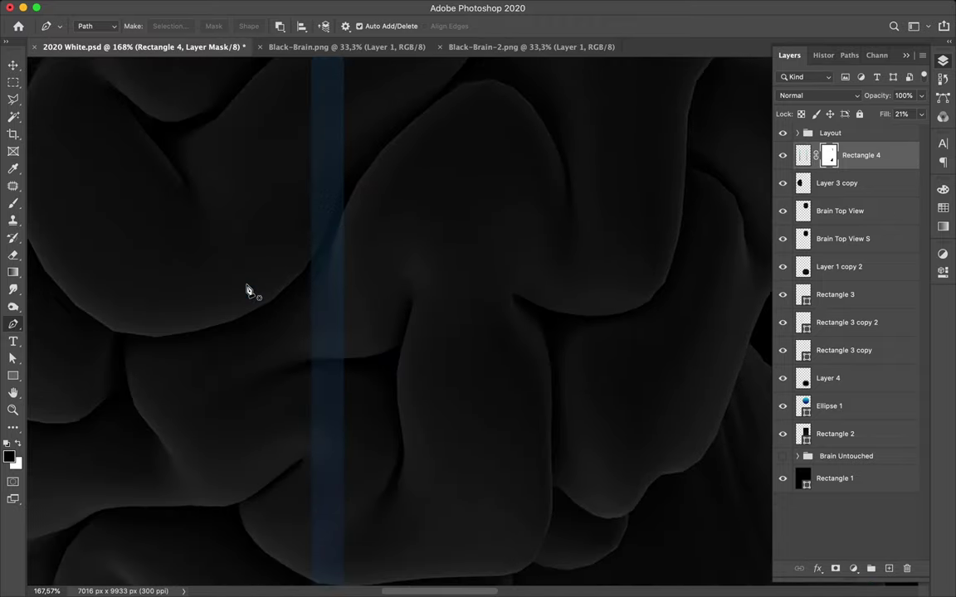
scroll(246, 289, up, 1)
scroll(246, 290, up, 2)
scroll(247, 289, up, 4)
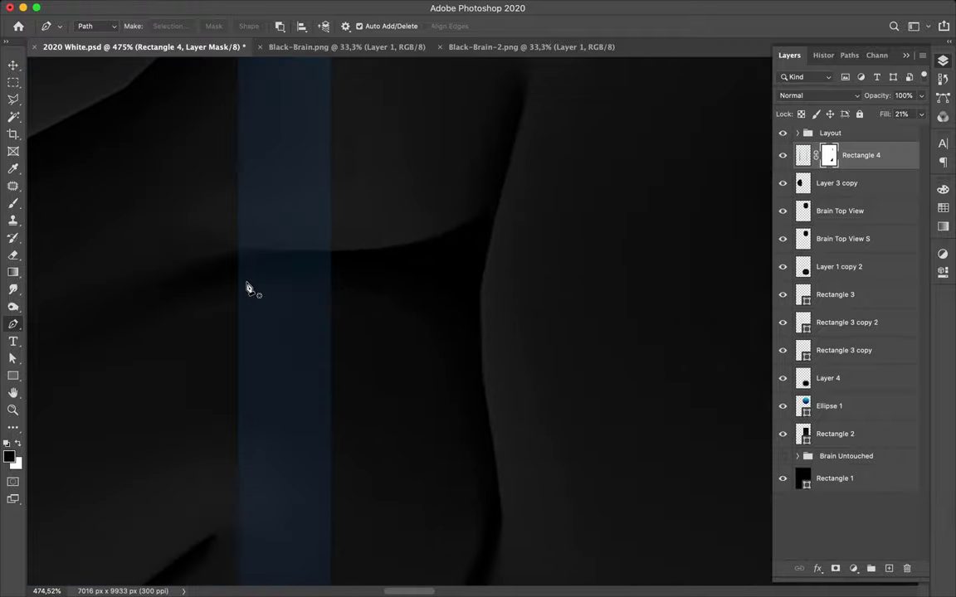
scroll(243, 260, up, 3)
scroll(243, 261, left, 3)
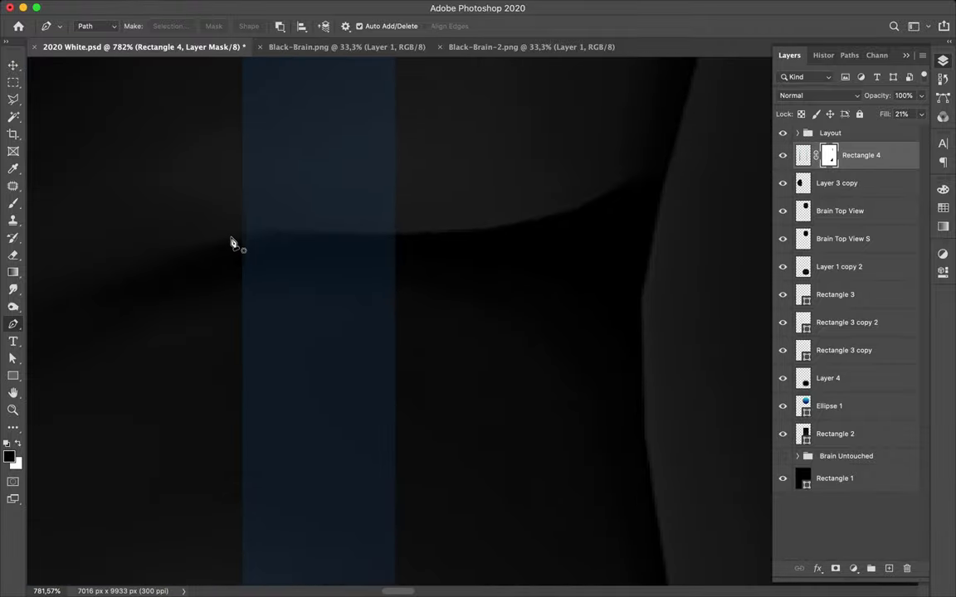
click(227, 235)
drag(405, 233, 426, 234)
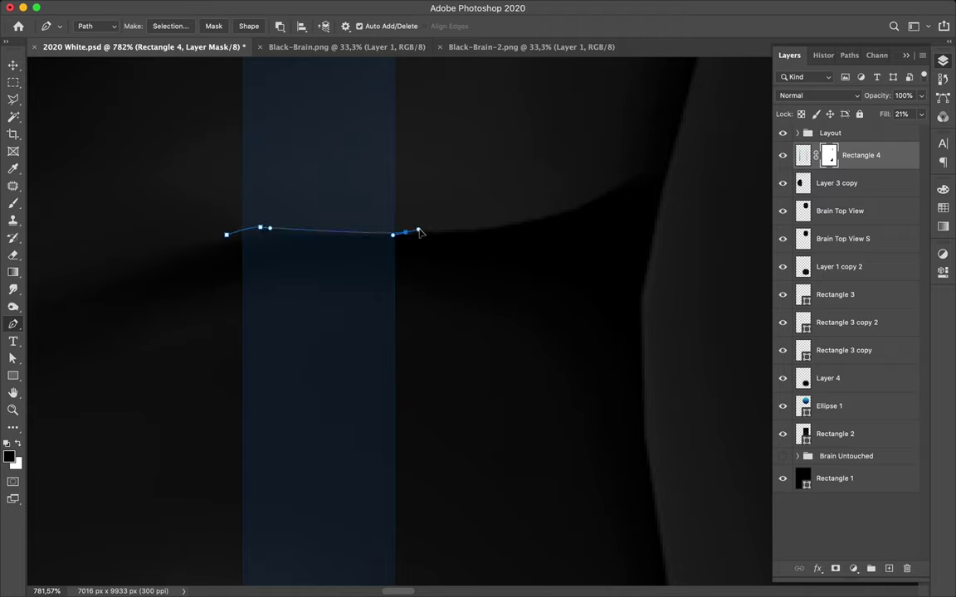
click(501, 141)
scroll(561, 145, down, 2)
scroll(563, 145, down, 3)
scroll(564, 145, down, 2)
scroll(564, 146, down, 2)
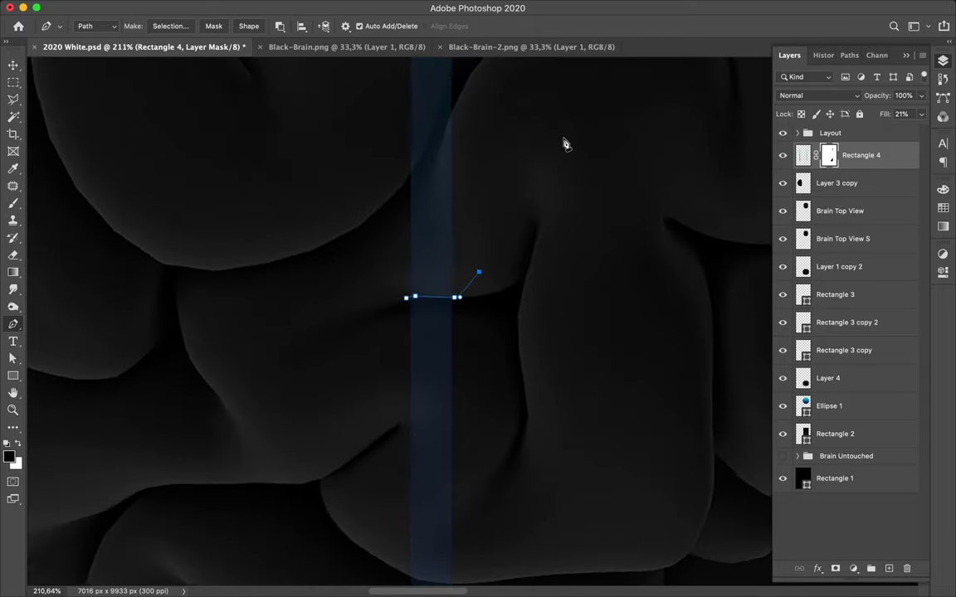
scroll(564, 145, down, 2)
scroll(563, 145, up, 5)
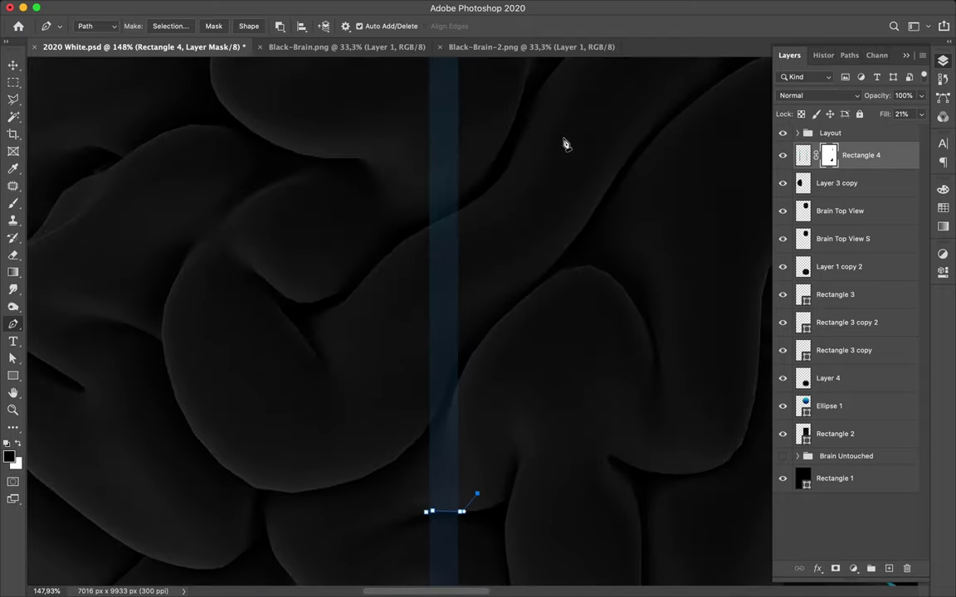
scroll(563, 145, up, 5)
scroll(563, 145, up, 5)
scroll(563, 145, up, 3)
scroll(563, 145, up, 3)
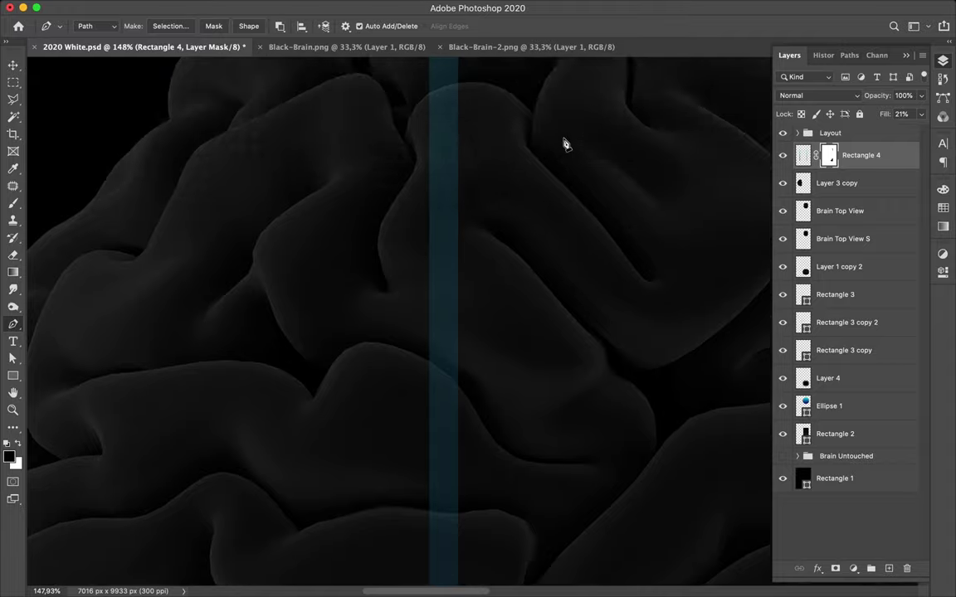
scroll(564, 145, up, 3)
scroll(563, 145, up, 3)
scroll(563, 145, down, 3)
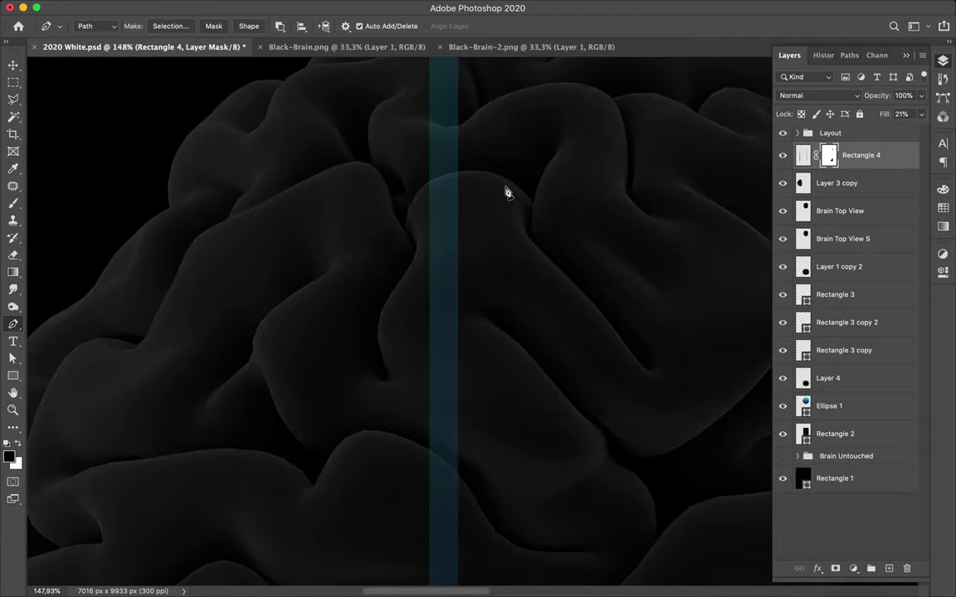
Continue the outline over the band's top, around the rounded lobe and down its side.
click(478, 179)
scroll(479, 181, up, 3)
scroll(479, 181, up, 3)
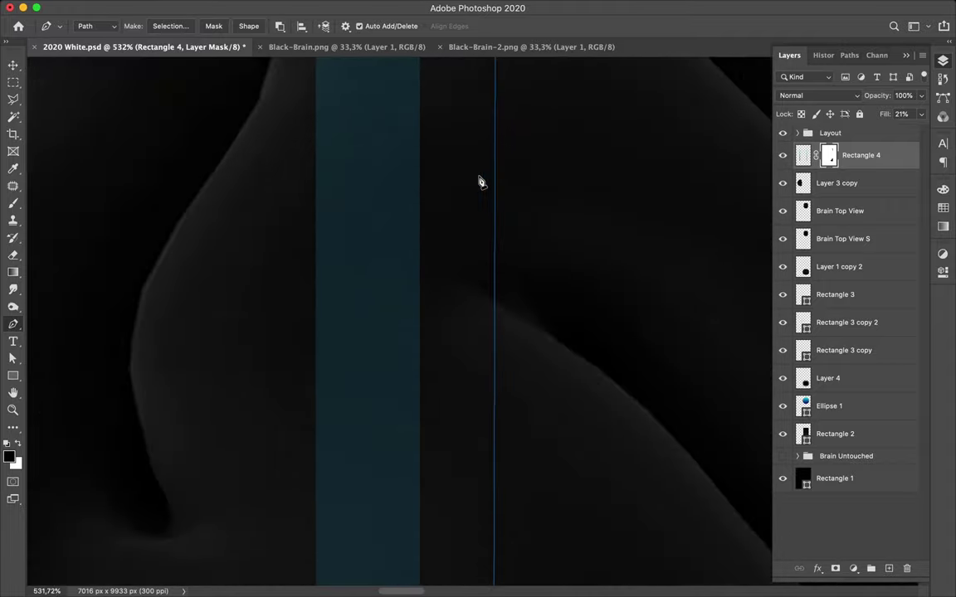
scroll(478, 180, up, 2)
scroll(480, 182, up, 3)
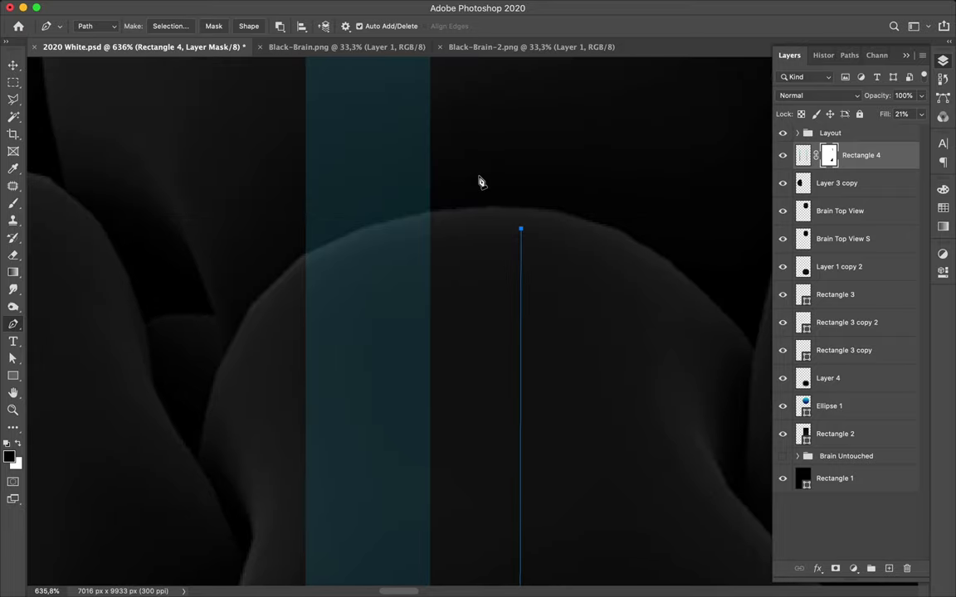
click(442, 212)
drag(361, 232, 342, 240)
drag(302, 260, 298, 263)
click(281, 399)
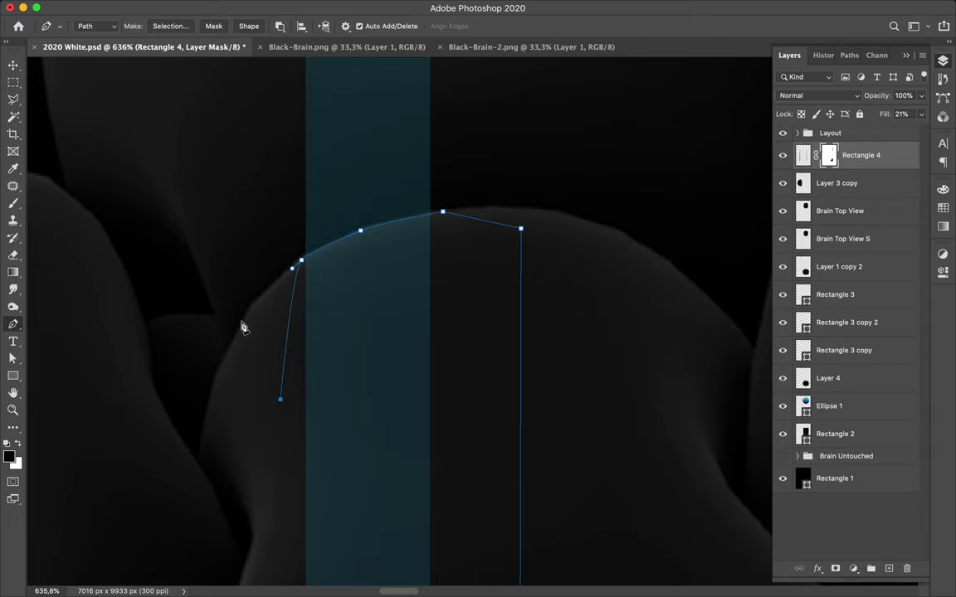
scroll(252, 414, down, 3)
scroll(253, 415, down, 3)
scroll(252, 414, down, 2)
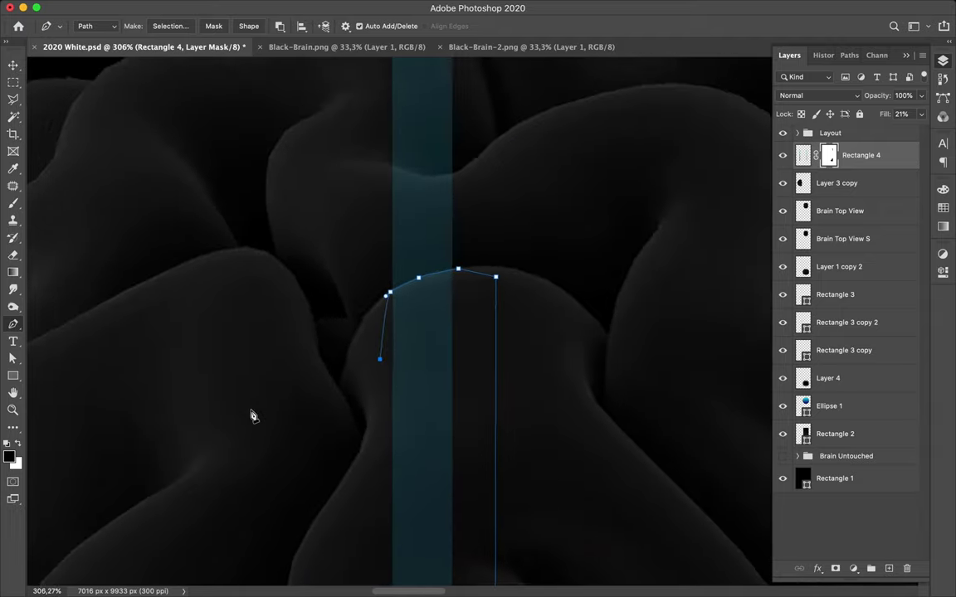
scroll(252, 415, down, 2)
scroll(253, 415, down, 5)
Close the outline at the lower corner and call up Make Selection.
click(358, 483)
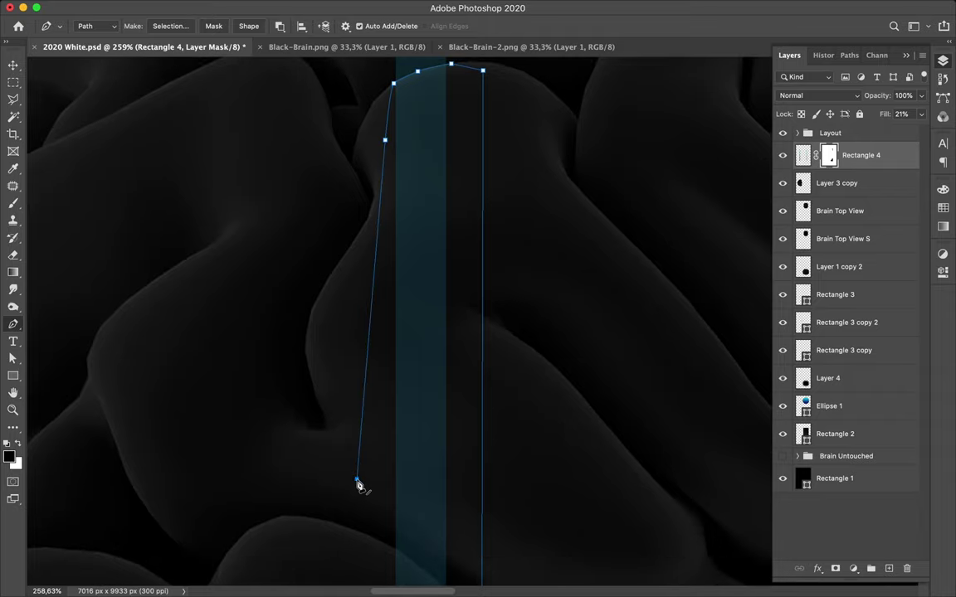
scroll(359, 484, down, 2)
scroll(358, 486, down, 5)
click(357, 484)
scroll(359, 486, down, 1)
scroll(358, 485, down, 3)
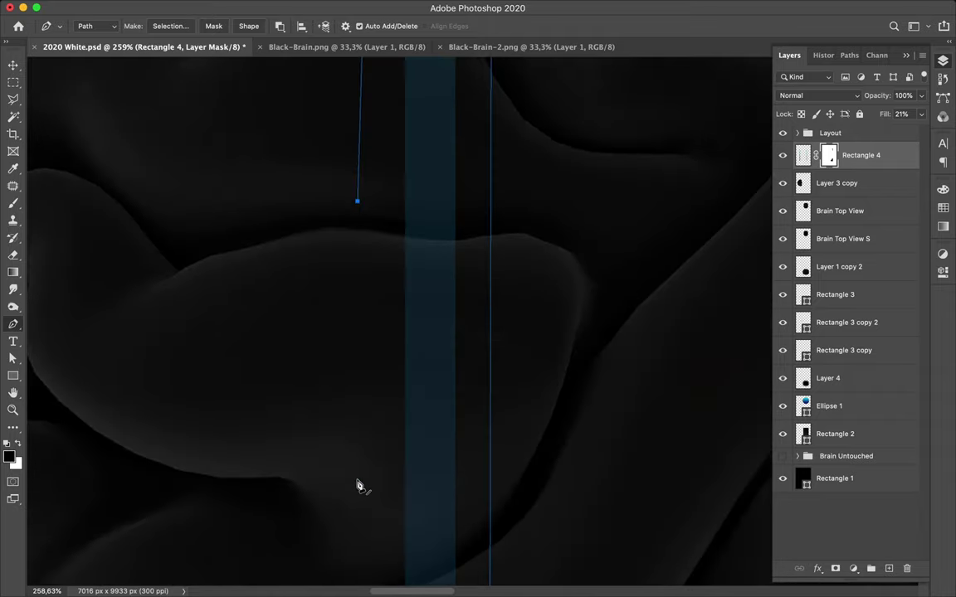
scroll(358, 485, down, 3)
scroll(357, 484, down, 2)
click(364, 508)
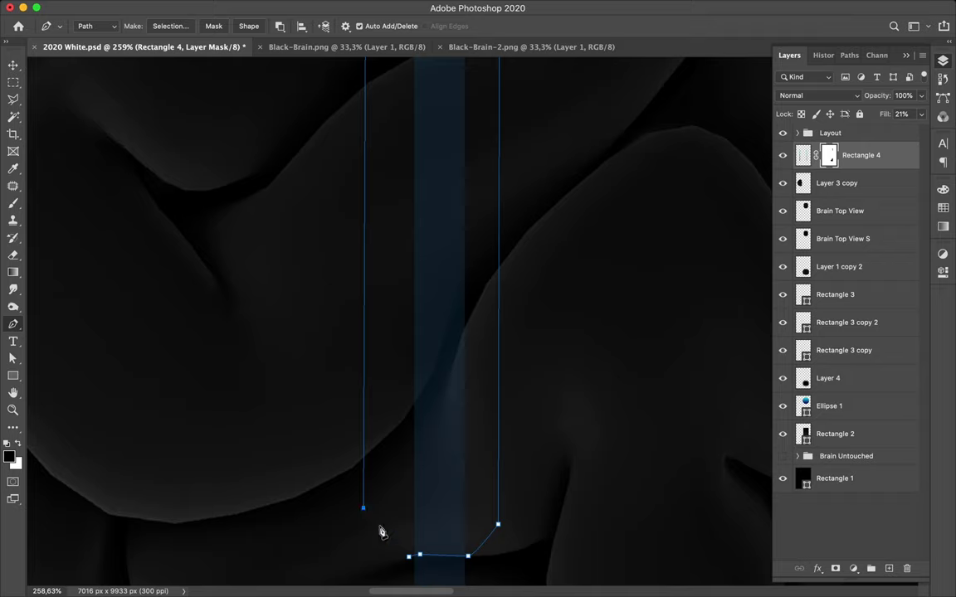
click(409, 557)
scroll(463, 465, down, 3)
scroll(463, 464, down, 3)
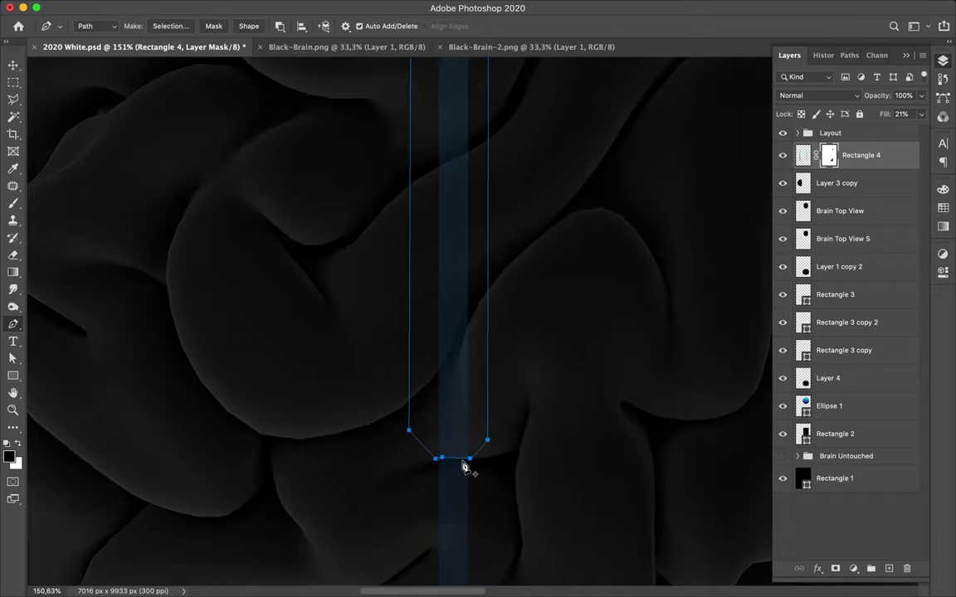
scroll(464, 467, down, 3)
click(175, 25)
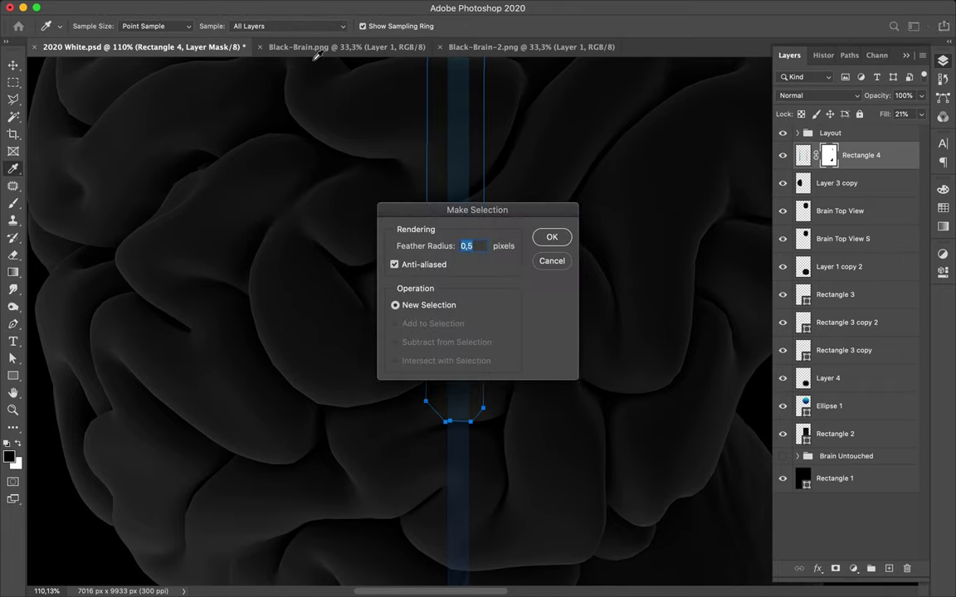
Paint out the band inside the path selection on Rectangle 4's mask, then deselect.
click(551, 237)
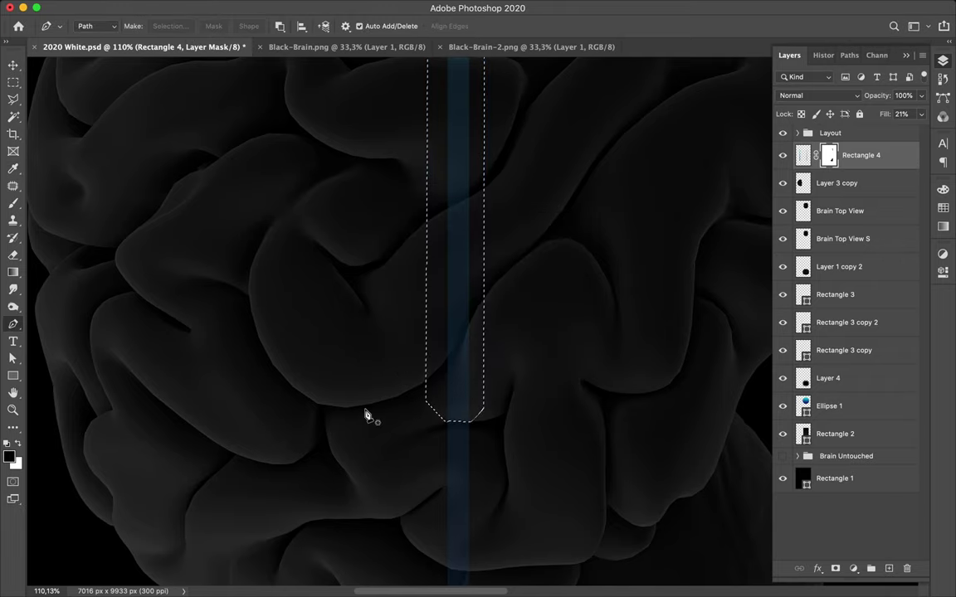
scroll(367, 415, down, 2)
scroll(368, 416, down, 2)
scroll(366, 415, up, 5)
key(b)
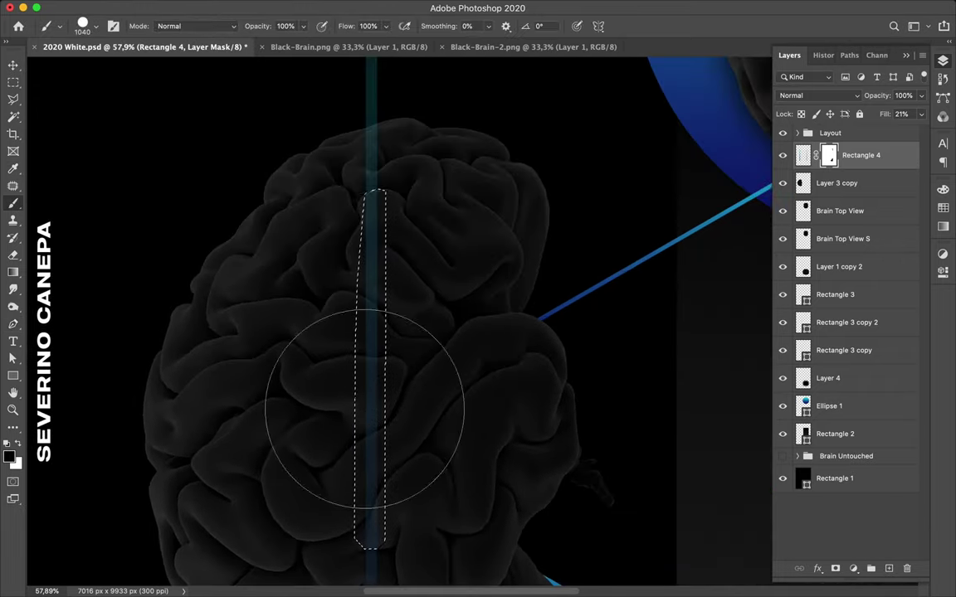
drag(386, 269, 373, 482)
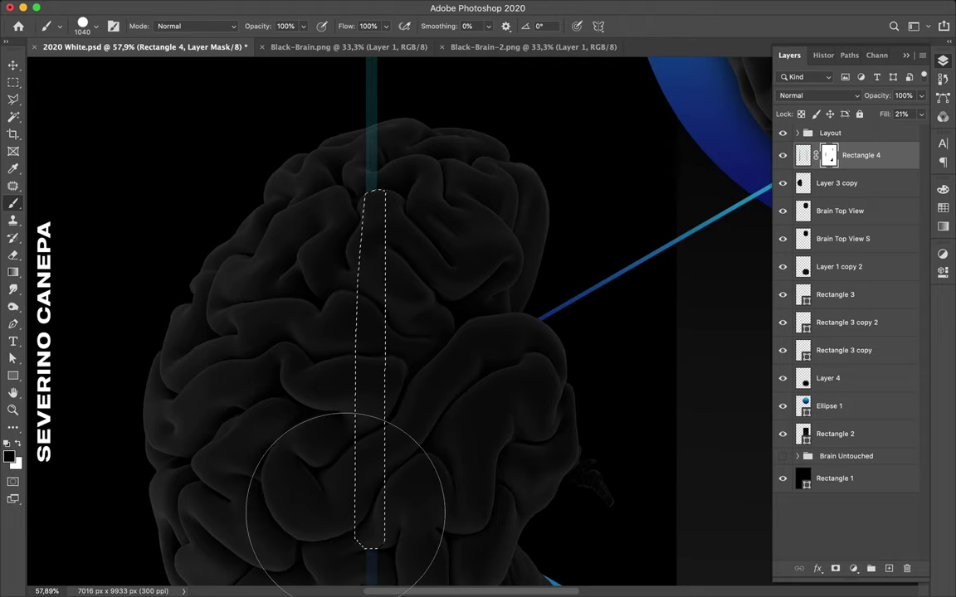
key(m)
key(ctrl+d)
click(919, 115)
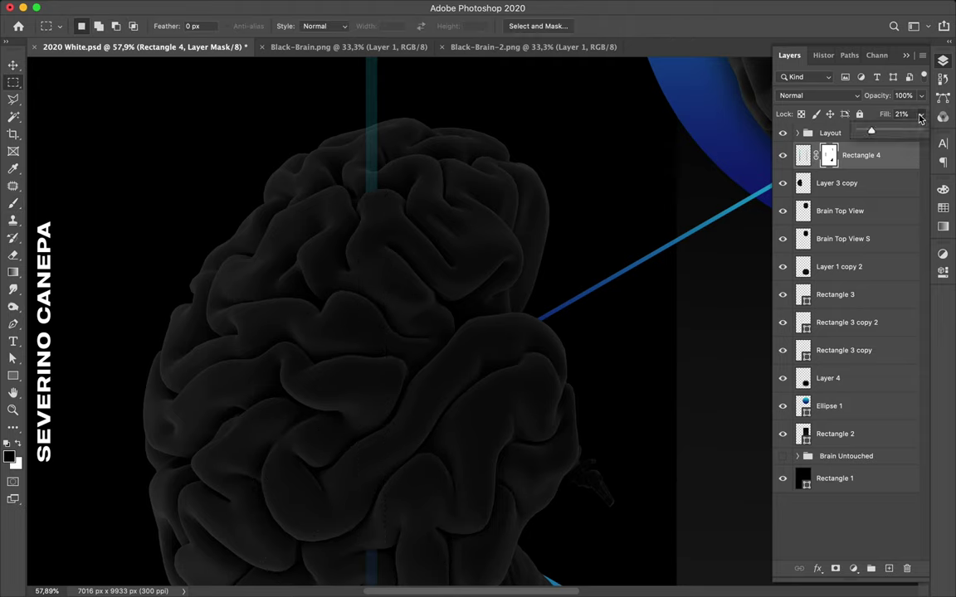
Set Rectangle 4's fill to 100%, fit the poster on screen, save, and add a new layer.
drag(873, 133, 921, 132)
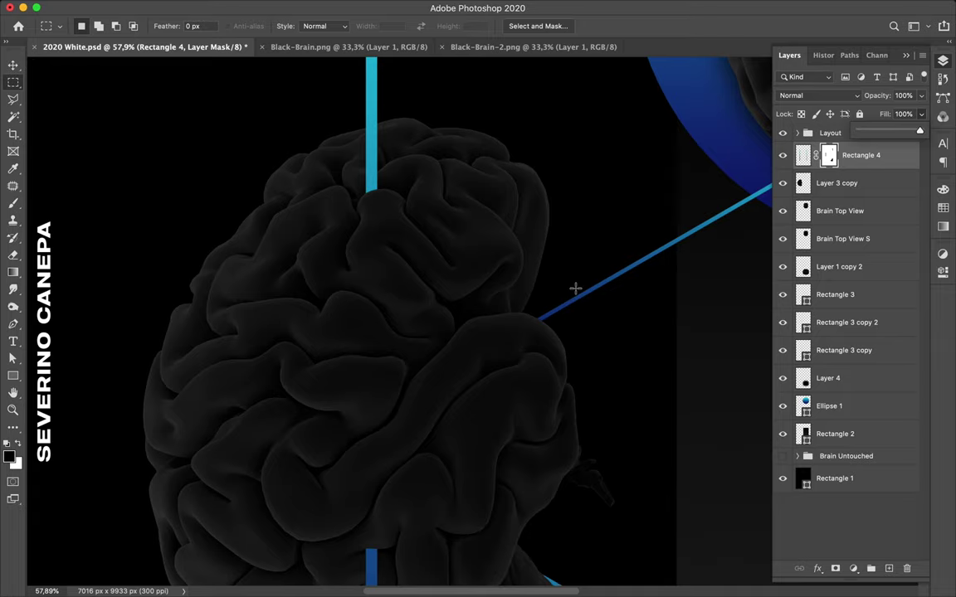
key(v)
key(ctrl+0)
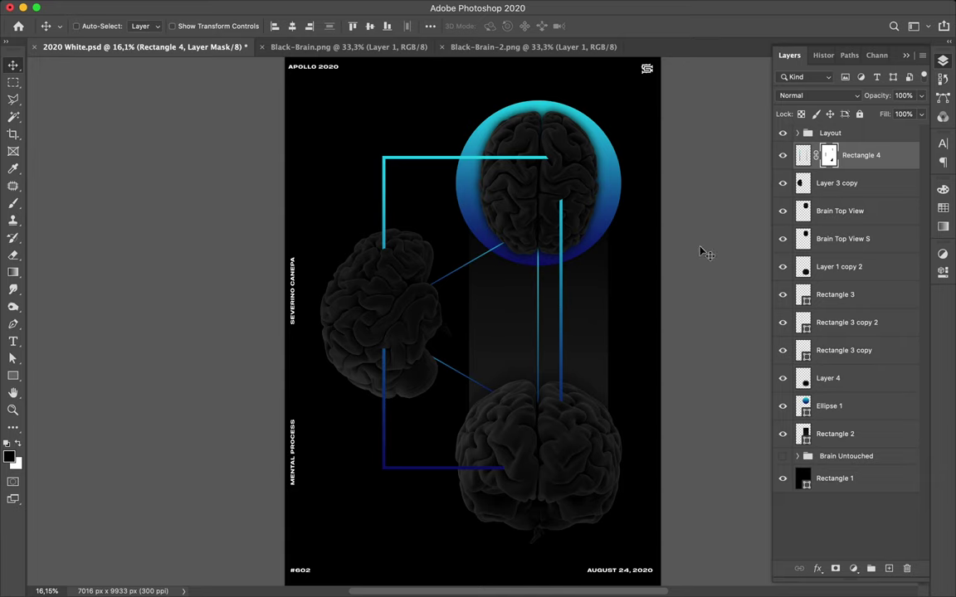
key(ctrl+s)
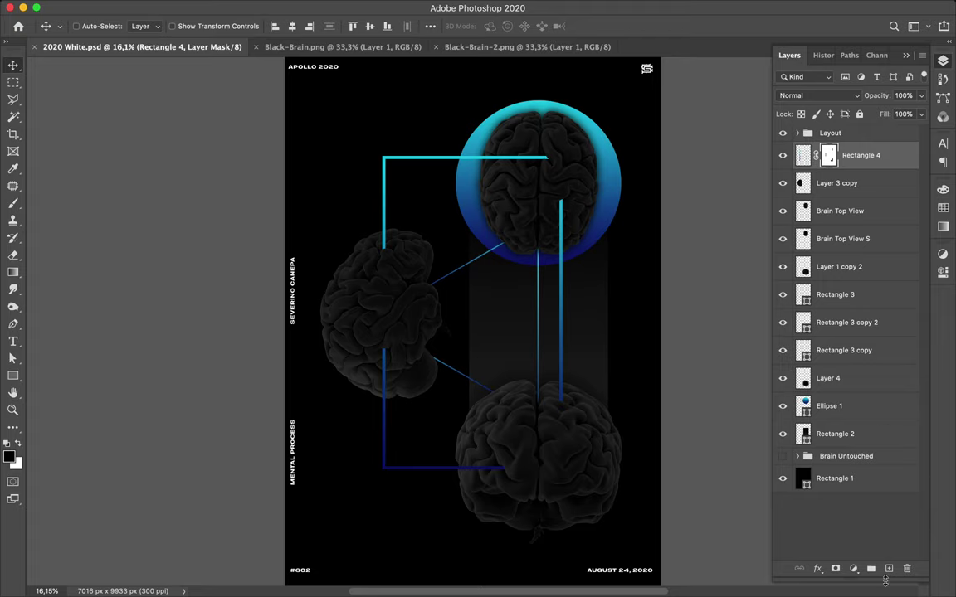
click(889, 569)
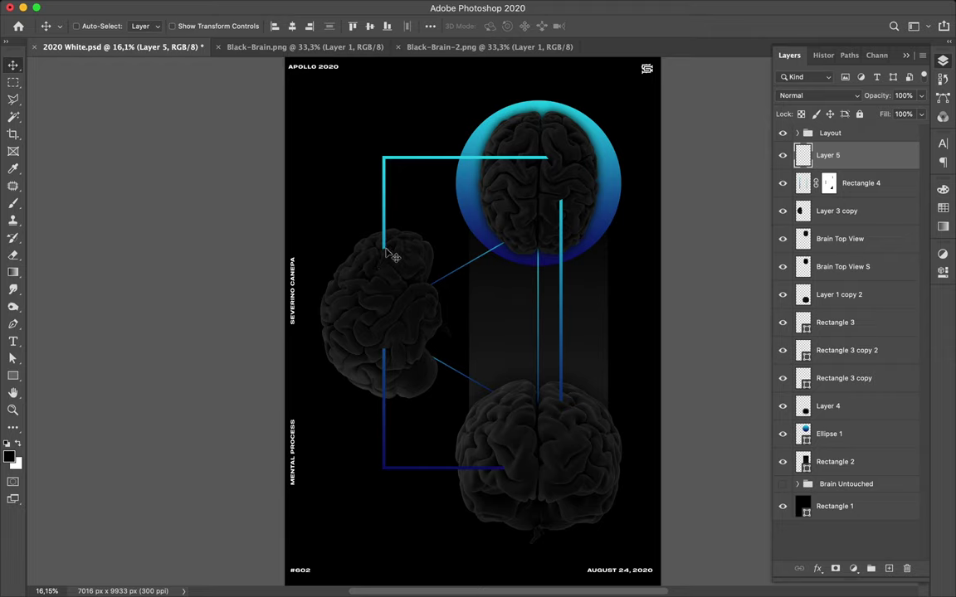
Set up a Soft Round brush of about 198 px at 100% opacity and flow.
scroll(387, 254, up, 3)
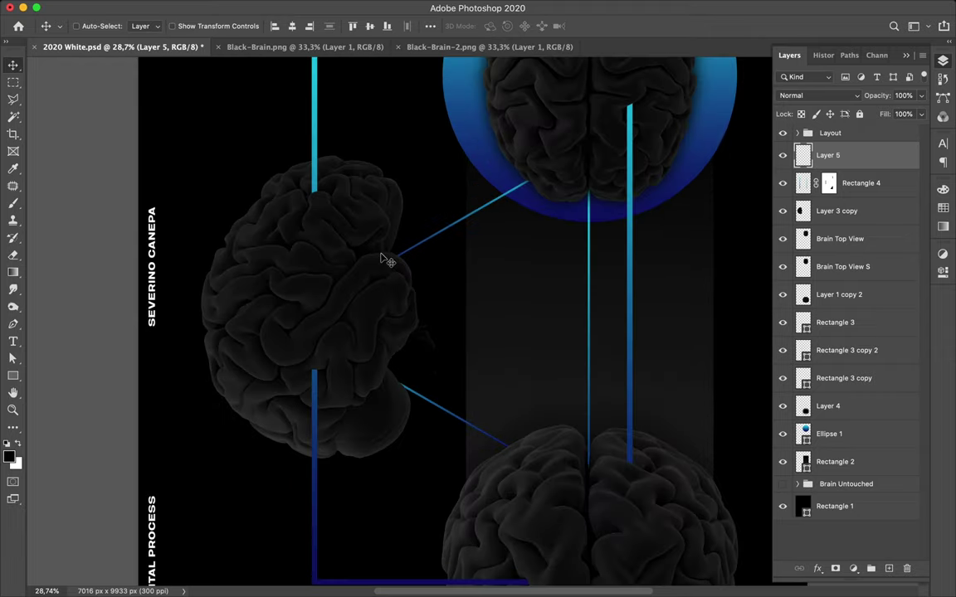
scroll(384, 254, up, 3)
scroll(381, 256, up, 3)
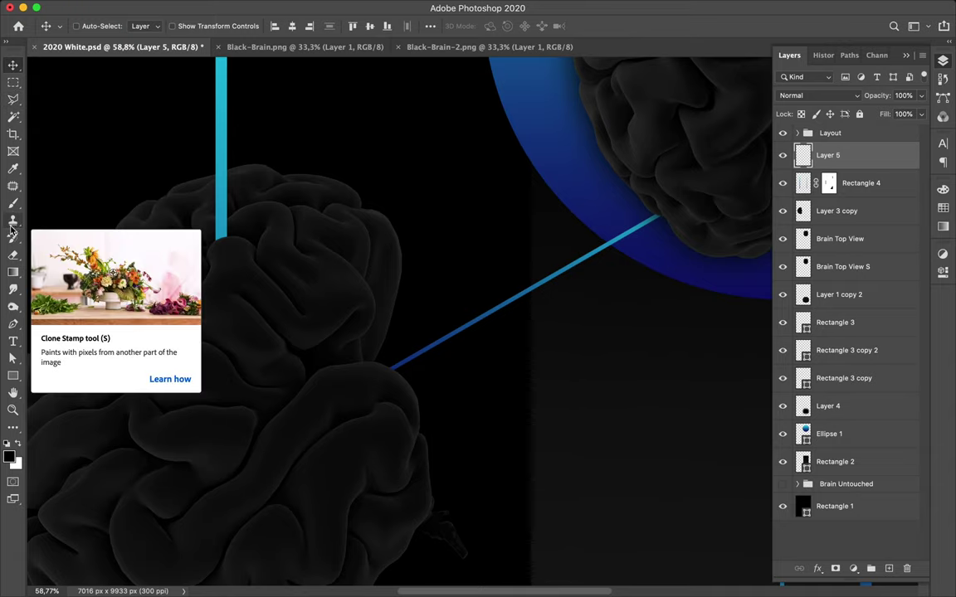
key(b)
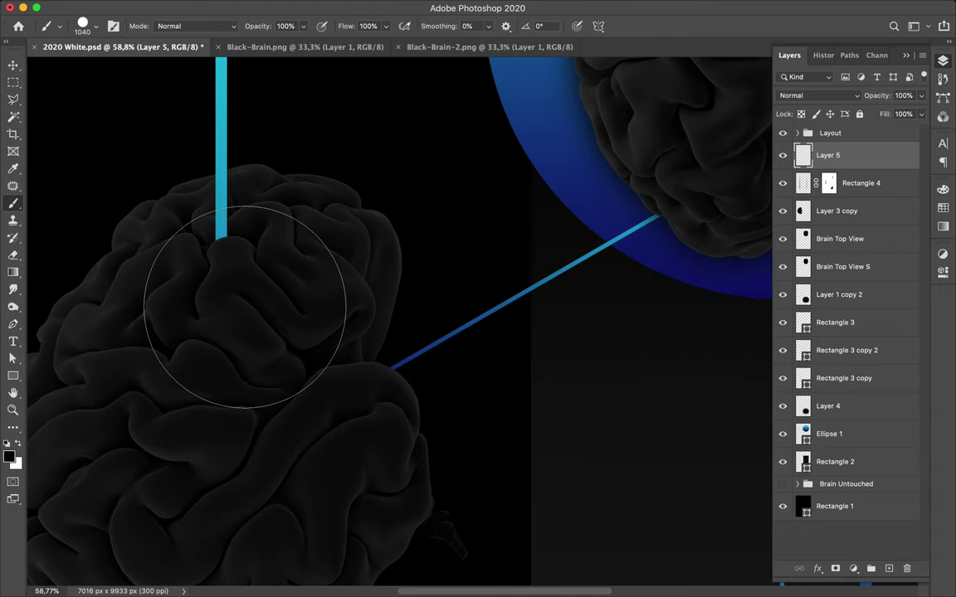
alt+click(238, 335)
right_click(238, 334)
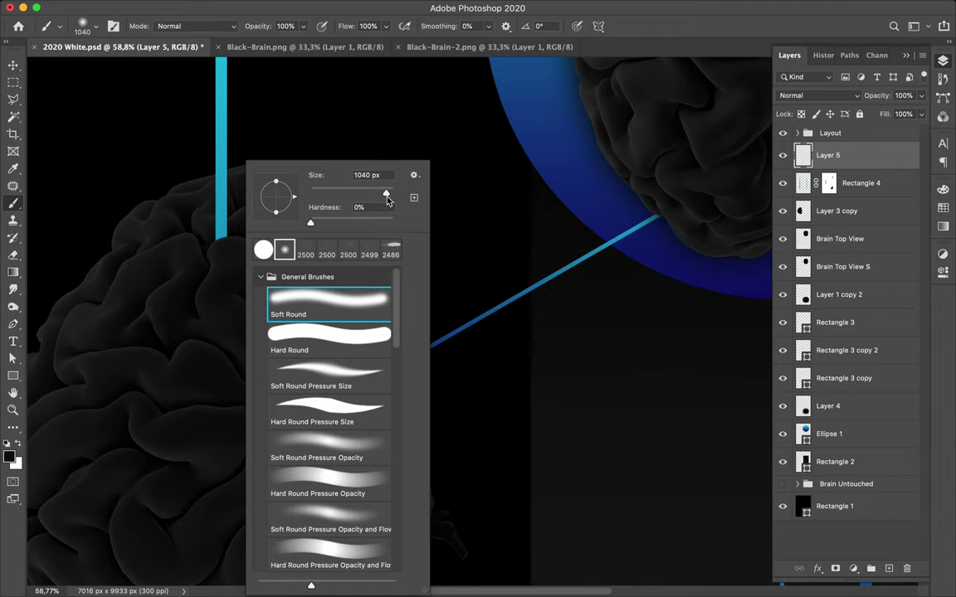
drag(386, 195, 363, 195)
drag(361, 195, 374, 196)
click(225, 251)
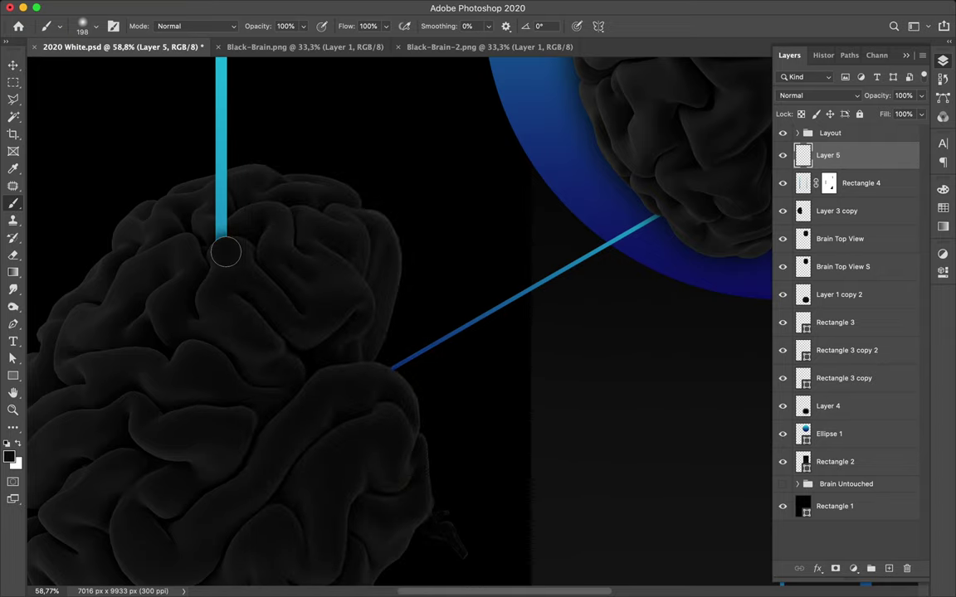
Scroll the canvas to bring the horizontal cyan bar and top brain into view.
scroll(311, 326, down, 5)
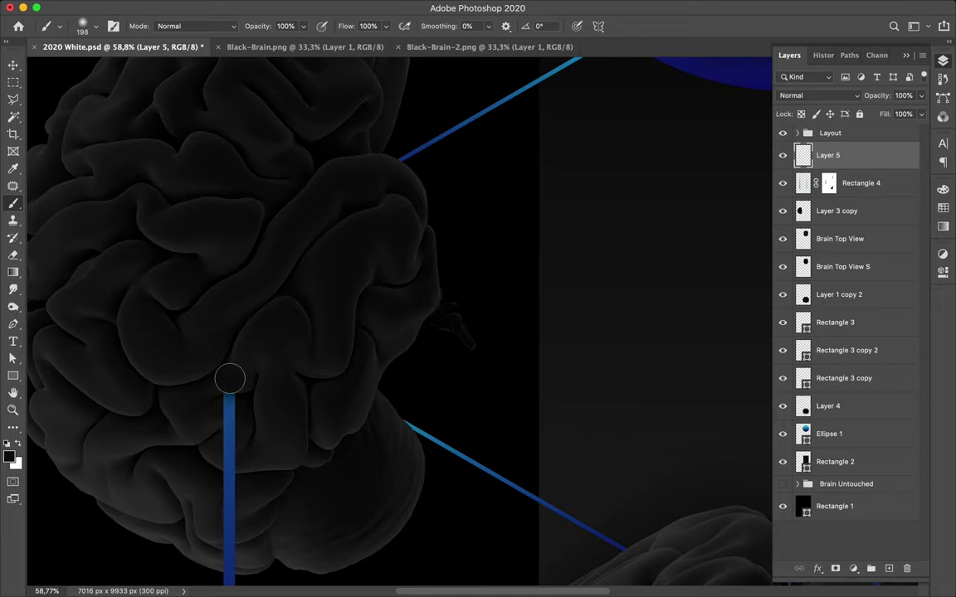
scroll(429, 337, down, 5)
scroll(429, 337, right, 3)
scroll(429, 337, down, 2)
scroll(430, 339, down, 5)
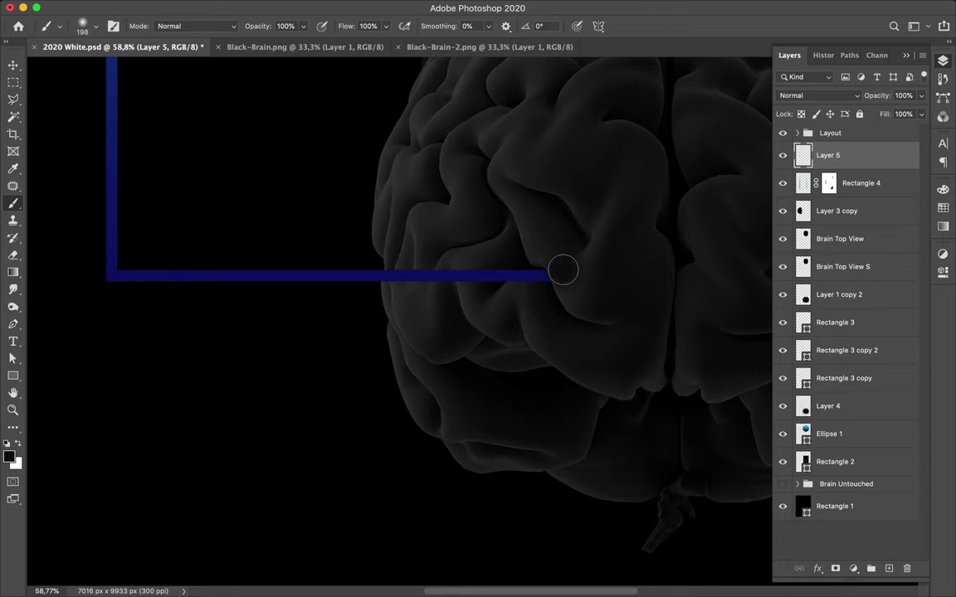
scroll(562, 270, right, 5)
scroll(563, 271, up, 2)
scroll(562, 270, up, 3)
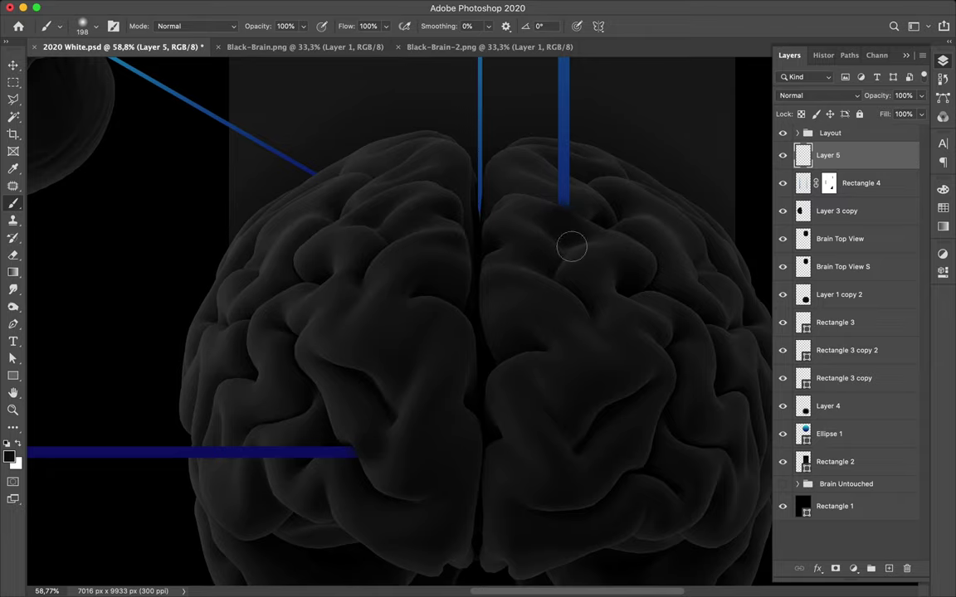
scroll(594, 291, up, 5)
scroll(594, 291, up, 5)
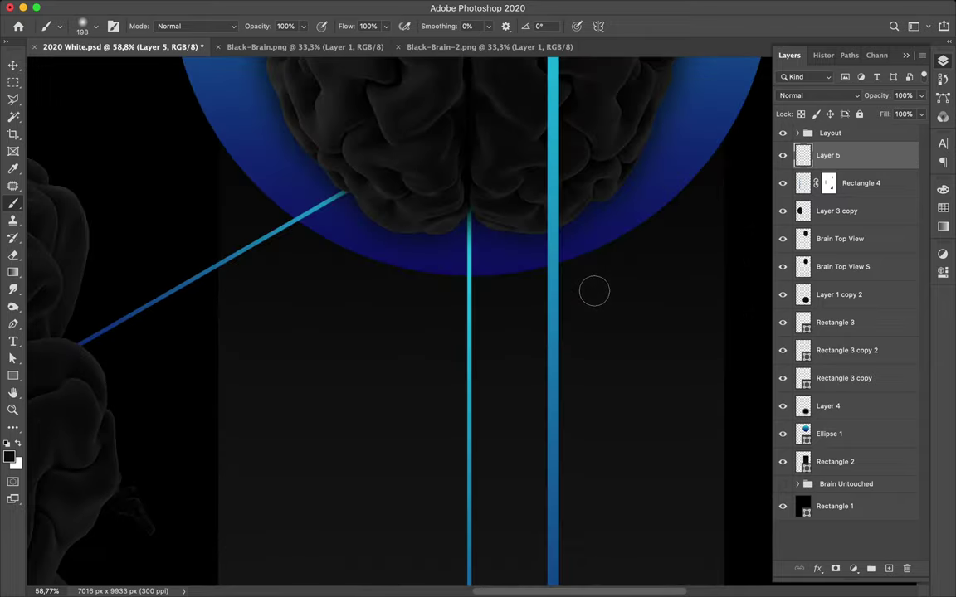
scroll(594, 292, up, 3)
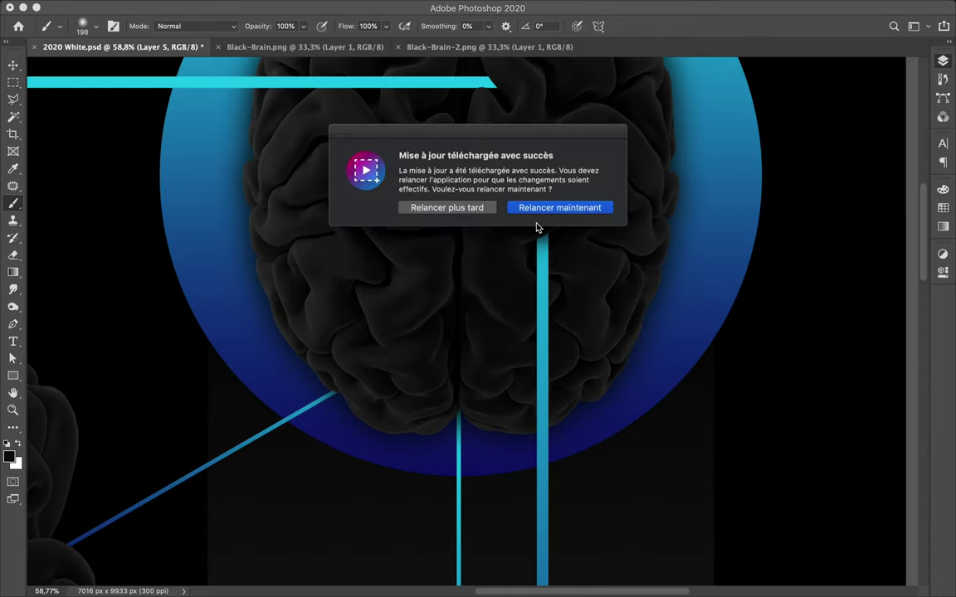
Postpone the update restart with 'Relancer plus tard' and return focus to the canvas.
click(473, 213)
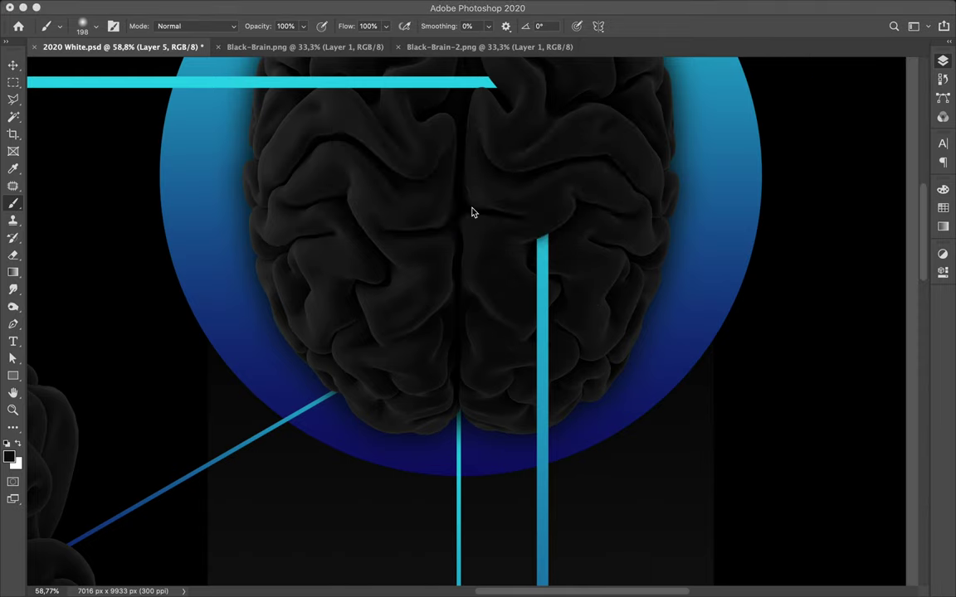
click(535, 221)
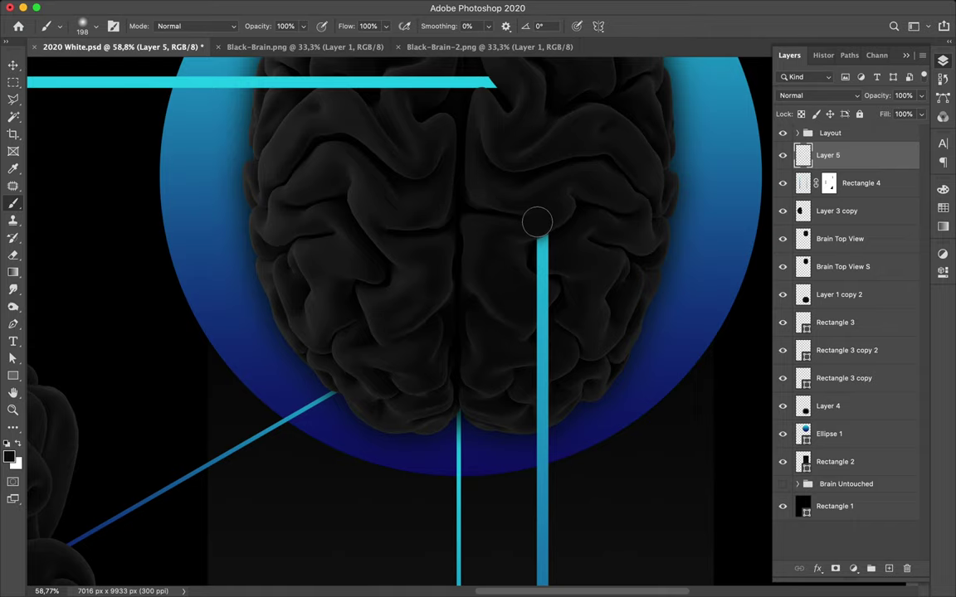
scroll(537, 222, up, 2)
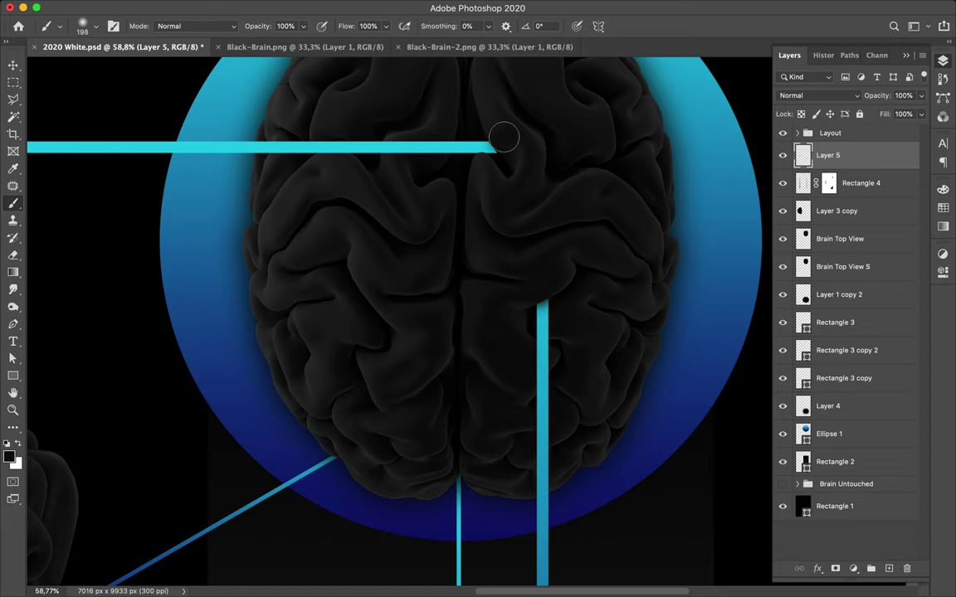
Paint black on Layer 5 over the cyan bar's end where it meets the top brain.
click(498, 140)
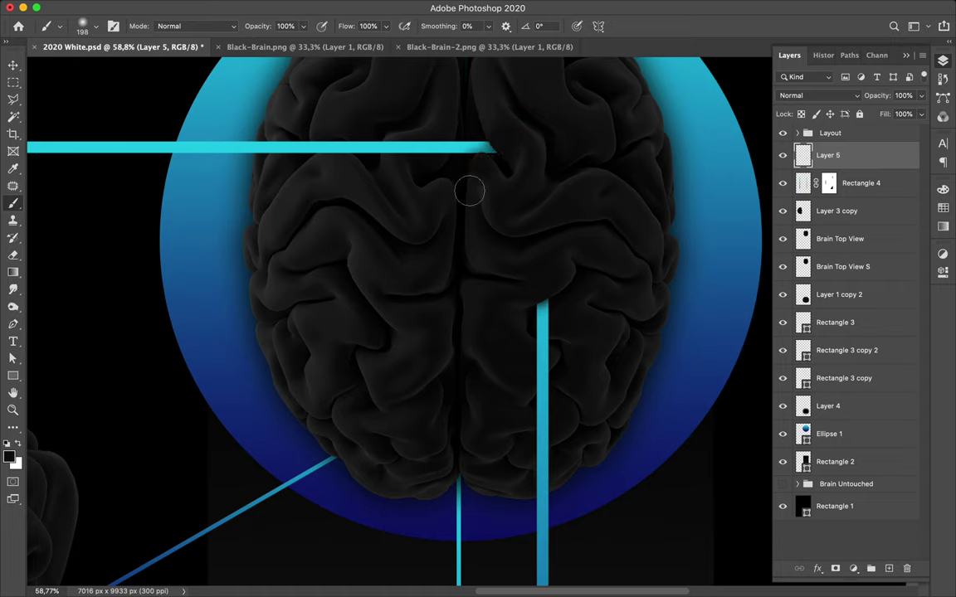
scroll(456, 207, left, 10)
scroll(444, 225, down, 3)
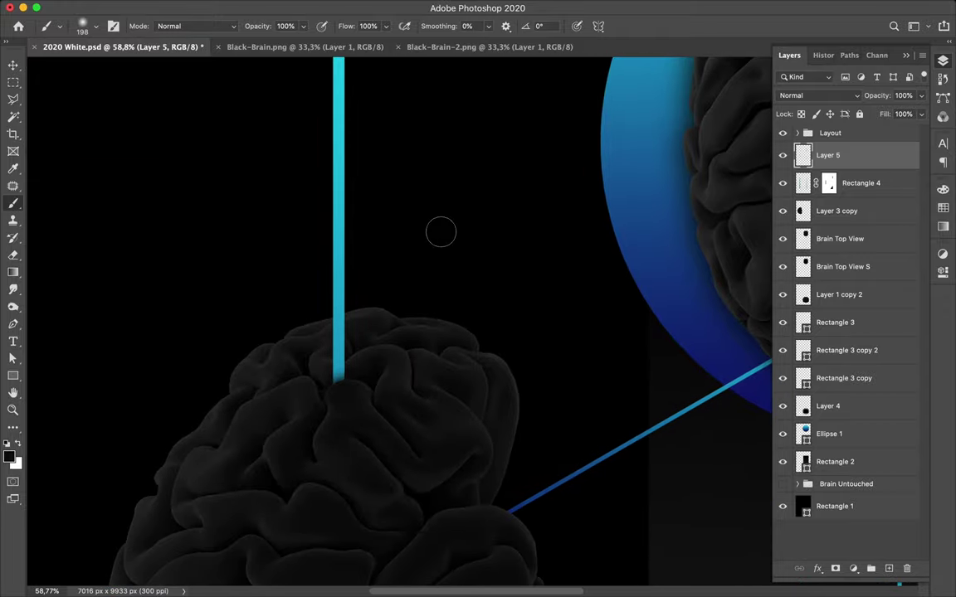
scroll(441, 231, down, 2)
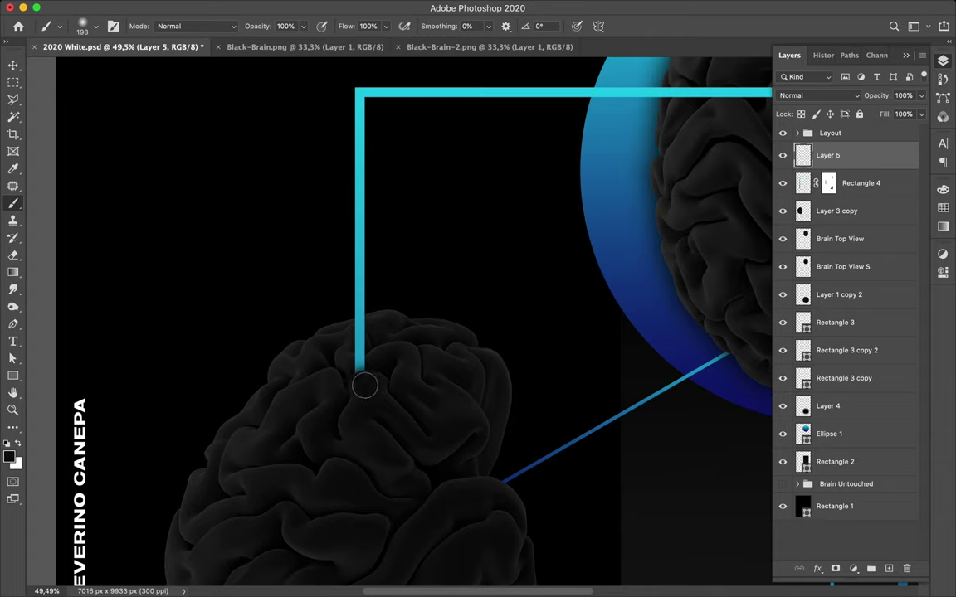
scroll(365, 388, down, 5)
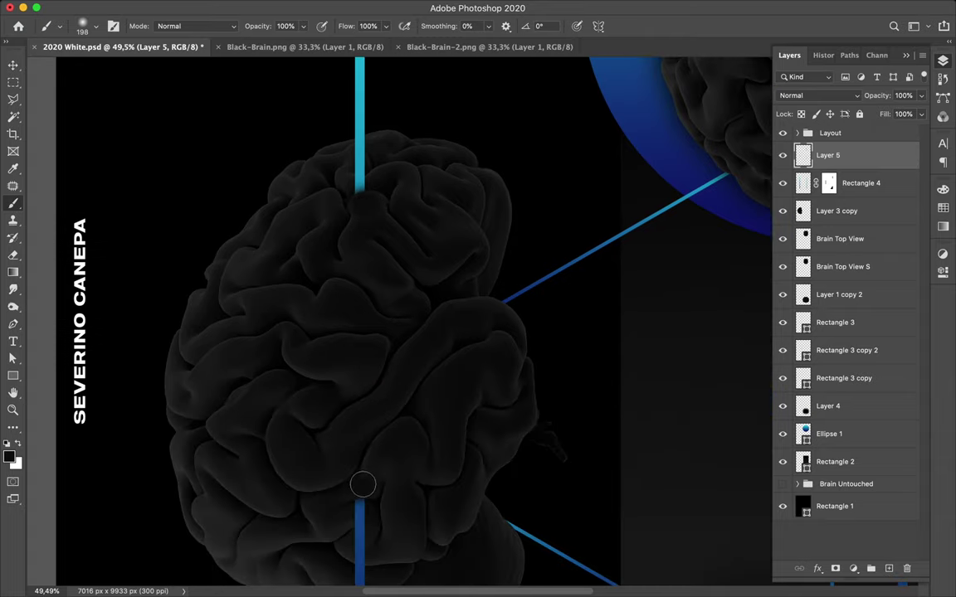
drag(836, 154, 840, 172)
Make Layer 5 a clipping mask on Rectangle 4, then zoom out to the whole poster.
alt+click(839, 165)
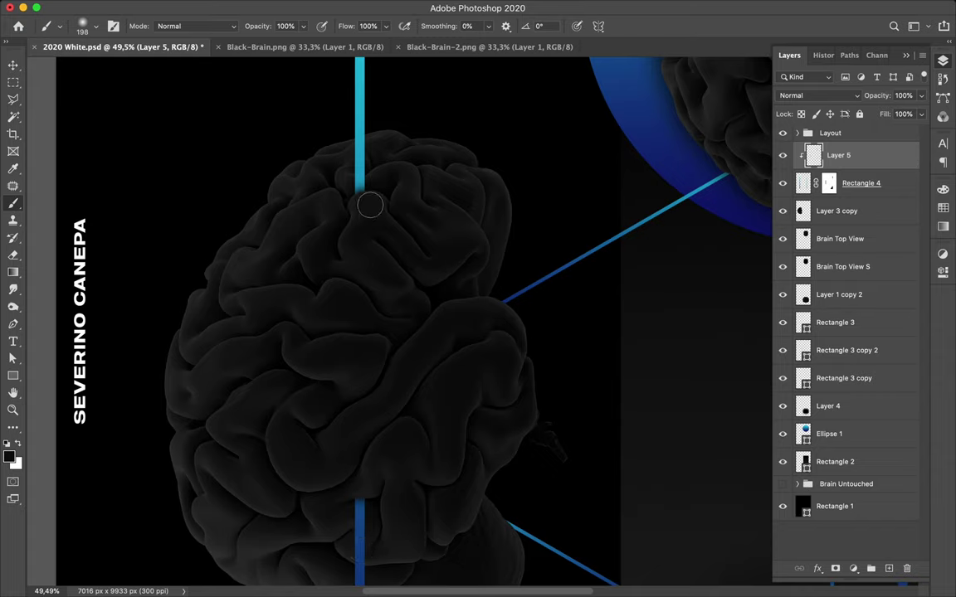
scroll(424, 215, down, 2)
scroll(441, 219, down, 1)
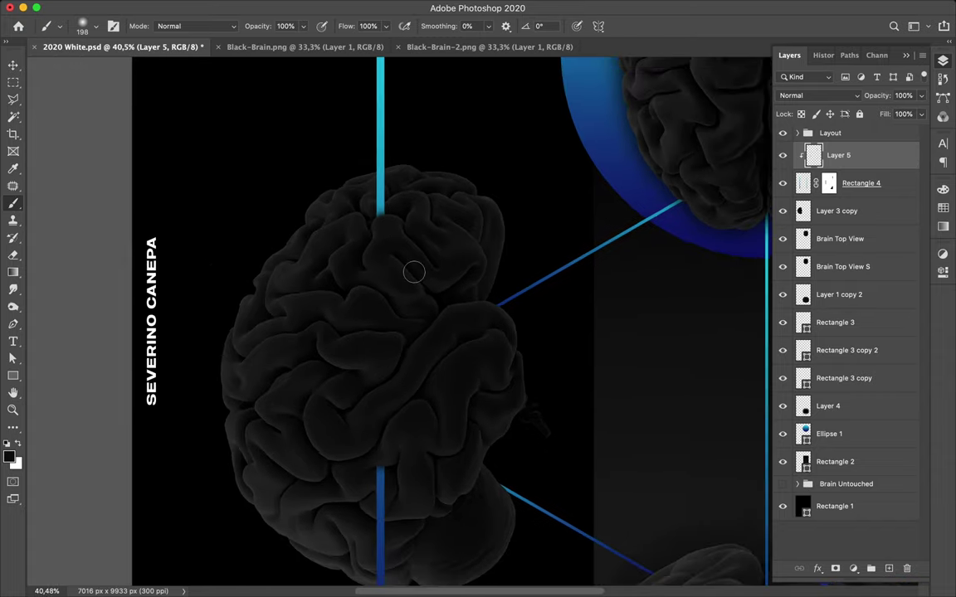
scroll(411, 270, down, 1)
scroll(381, 314, down, 2)
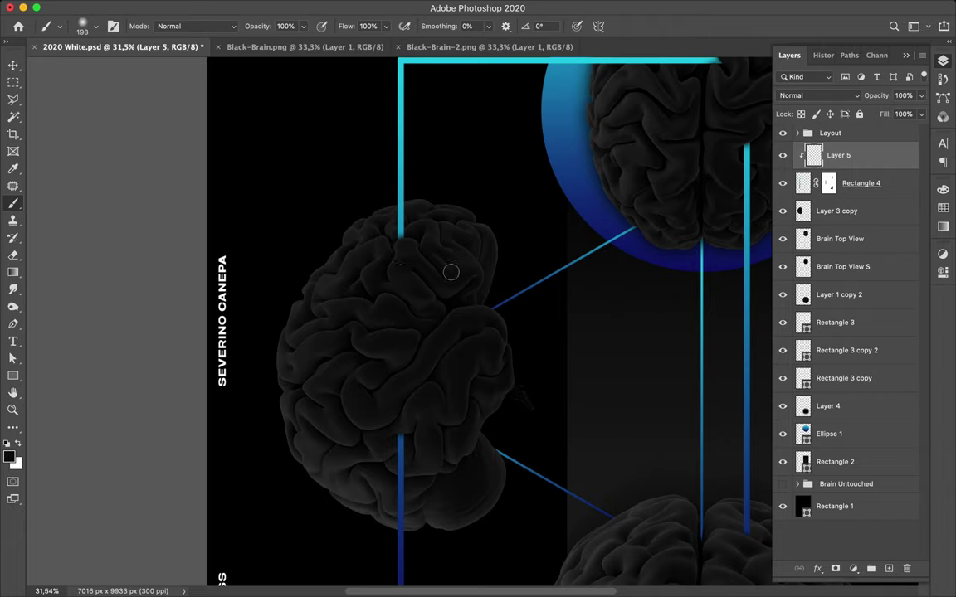
scroll(448, 271, down, 1)
scroll(450, 272, right, 4)
scroll(451, 273, down, 2)
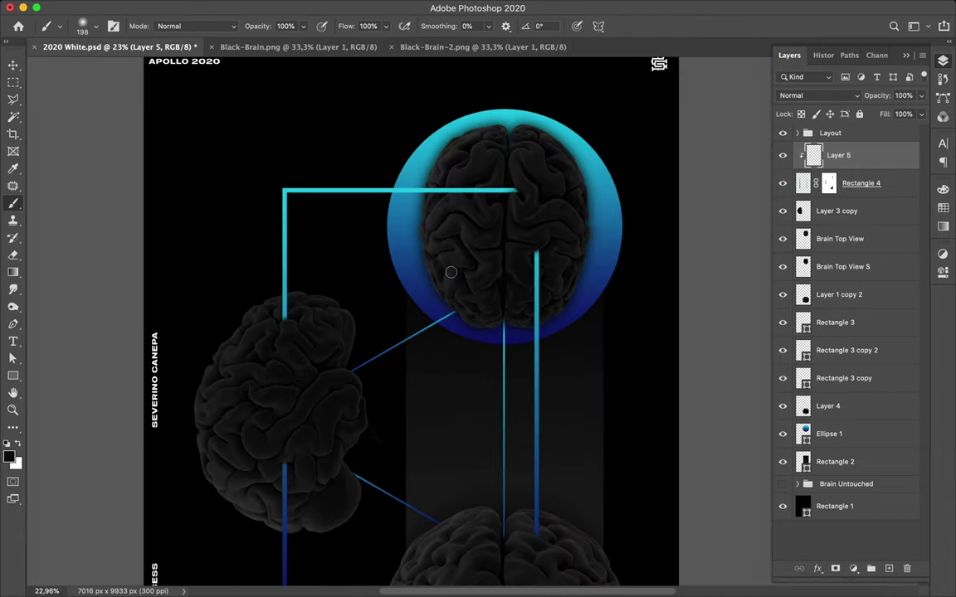
scroll(451, 273, down, 1)
scroll(450, 272, down, 1)
scroll(451, 272, down, 3)
scroll(451, 272, down, 1)
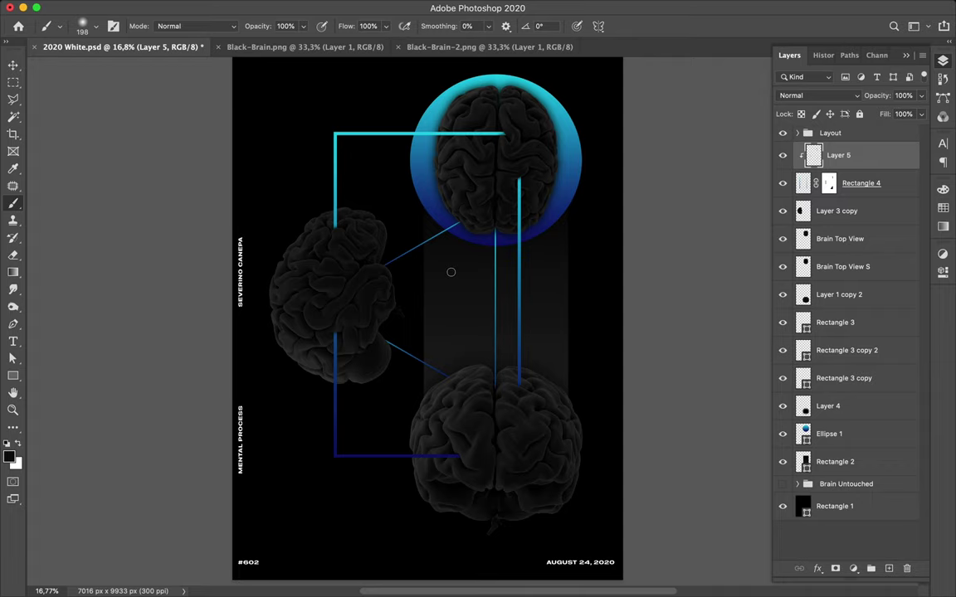
Draw a cyan-to-blue gradient square, about 2619 px wide, over the lower brain.
scroll(451, 273, down, 2)
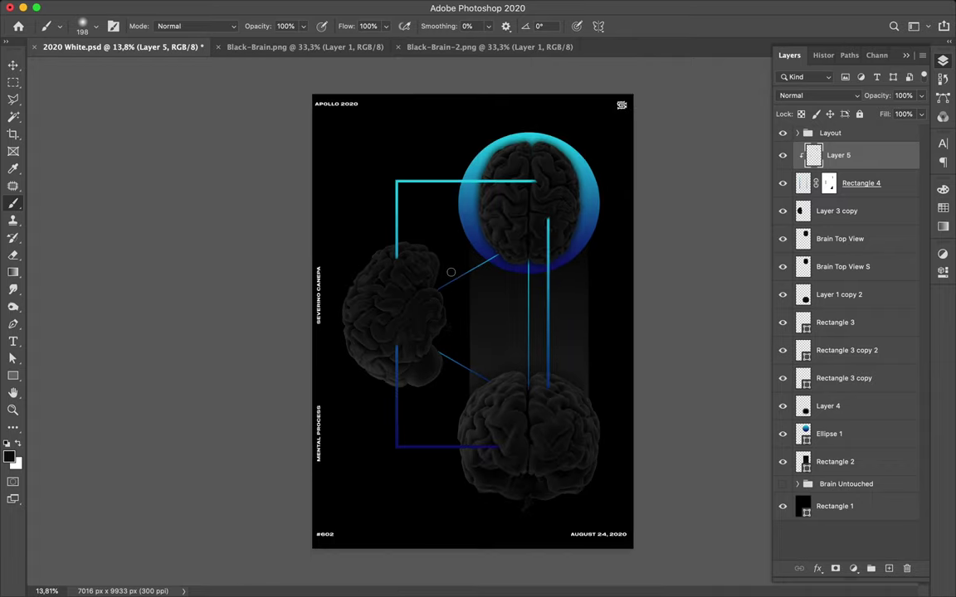
scroll(451, 272, up, 1)
scroll(451, 272, up, 2)
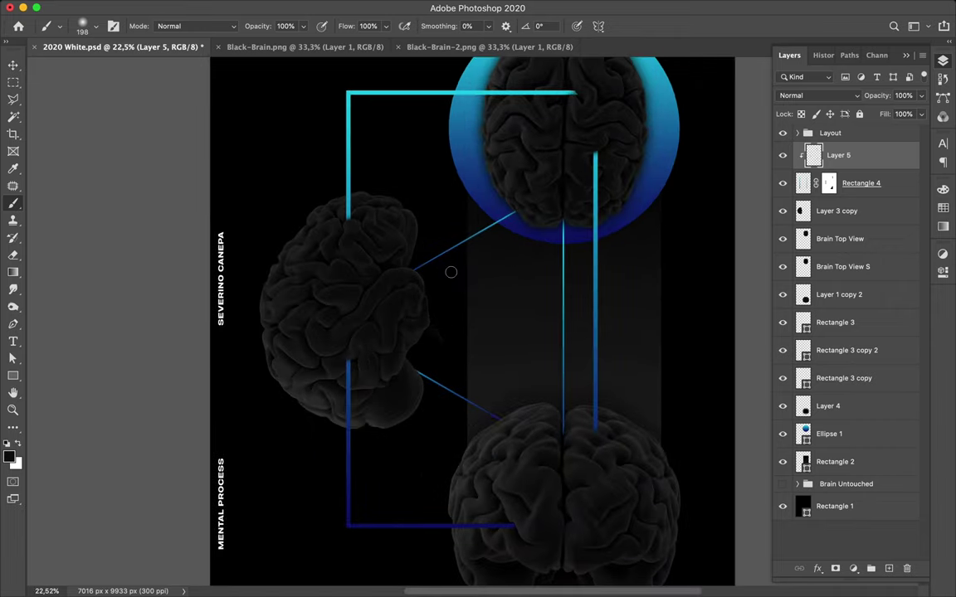
scroll(451, 273, up, 2)
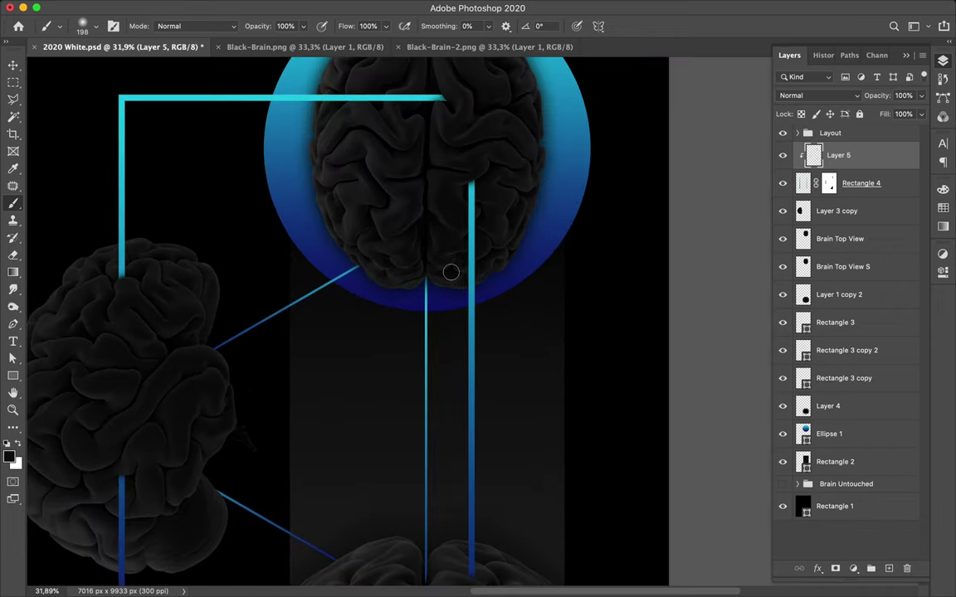
scroll(450, 272, down, 1)
scroll(450, 272, down, 2)
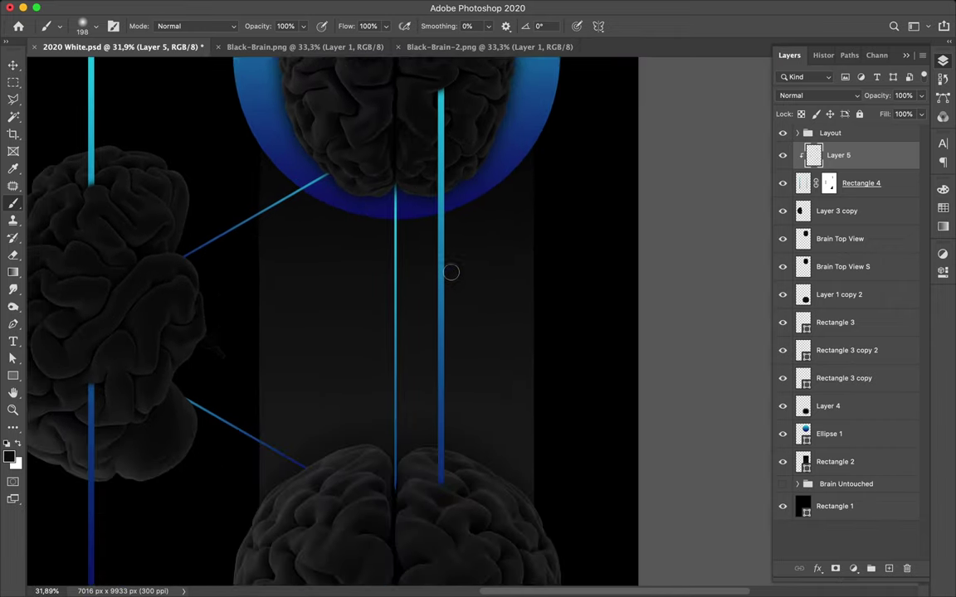
scroll(450, 272, down, 2)
scroll(450, 272, down, 2)
scroll(450, 272, down, 2)
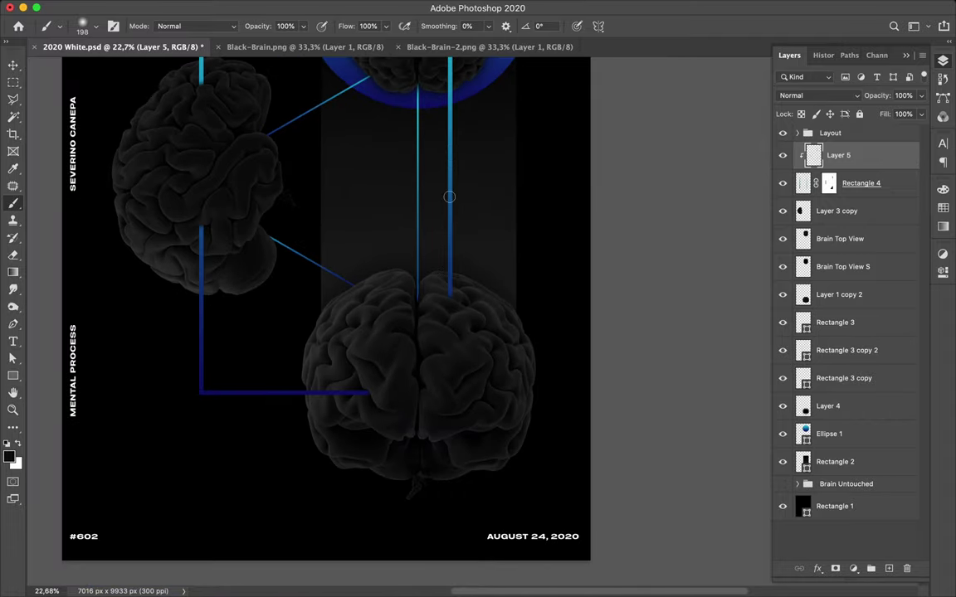
scroll(448, 195, down, 1)
scroll(448, 197, down, 2)
scroll(448, 197, up, 2)
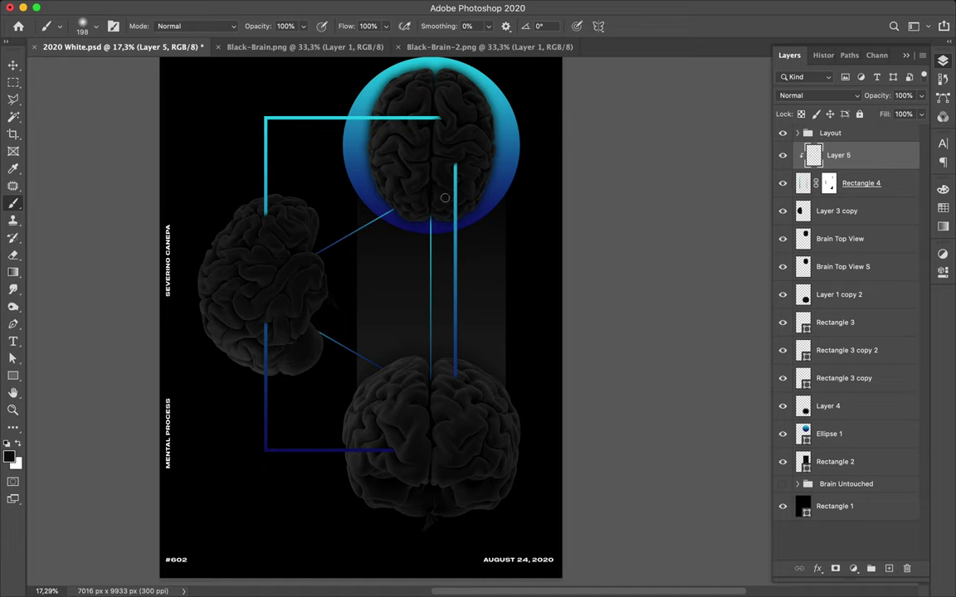
key(v)
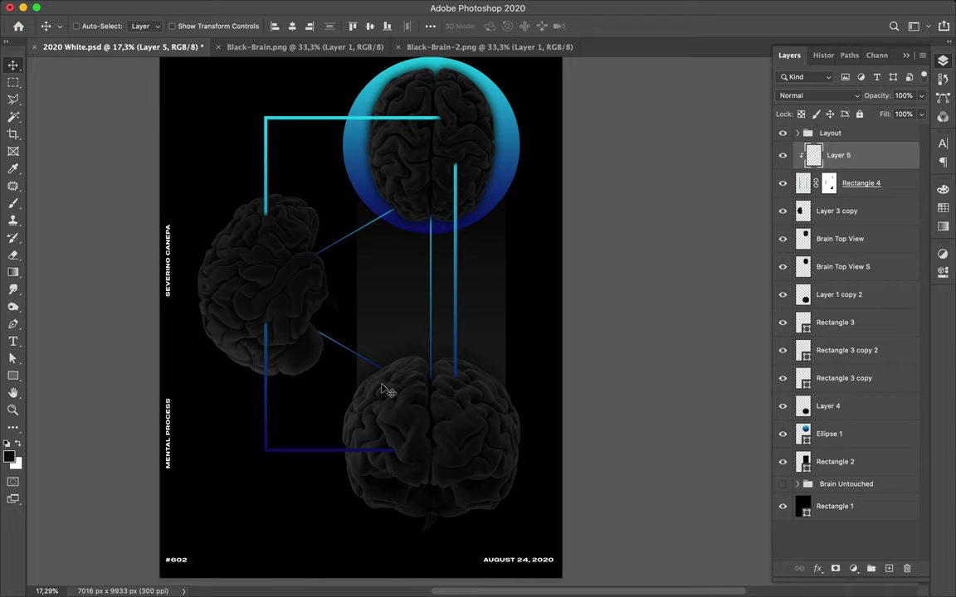
key(u)
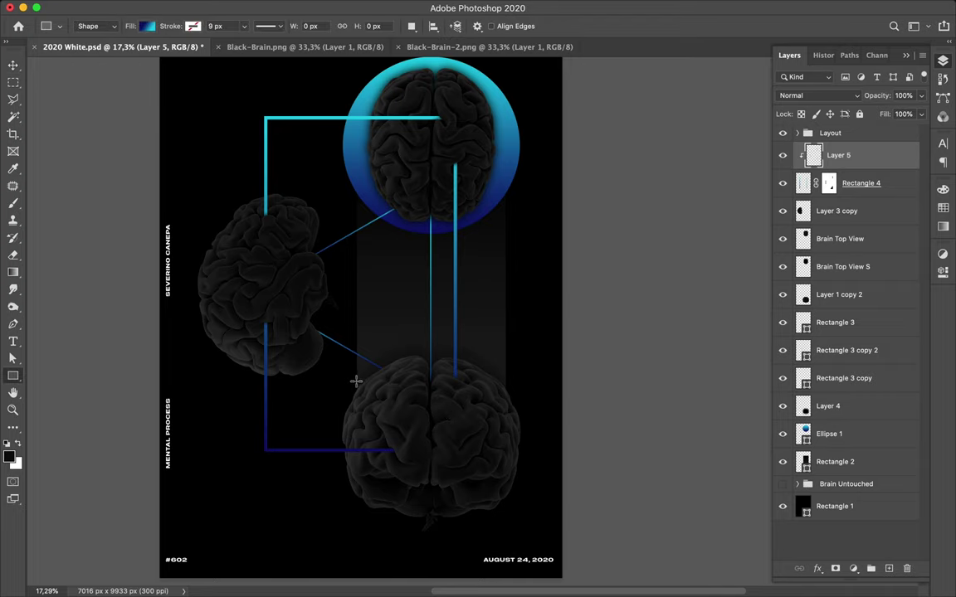
drag(350, 374, 556, 518)
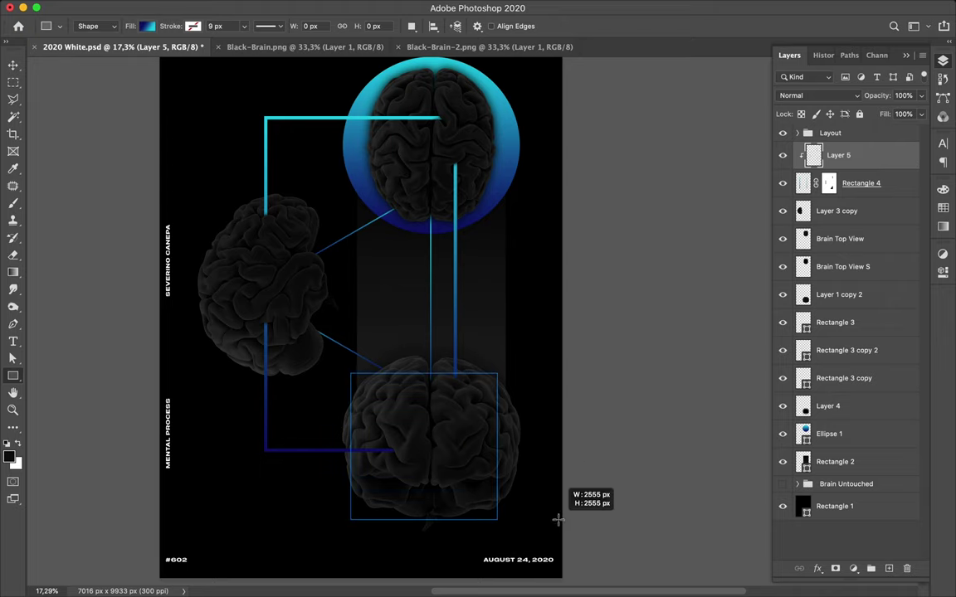
drag(556, 518, 562, 522)
Move the square onto the lower brain and place Rectangle 5 below Layer 4.
key(v)
drag(437, 478, 443, 469)
click(944, 61)
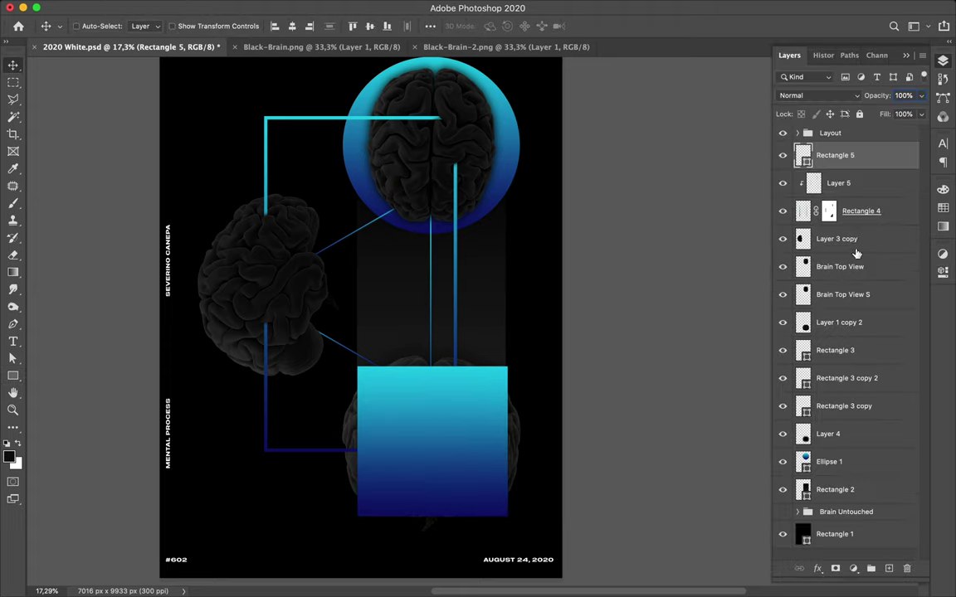
drag(850, 156, 860, 445)
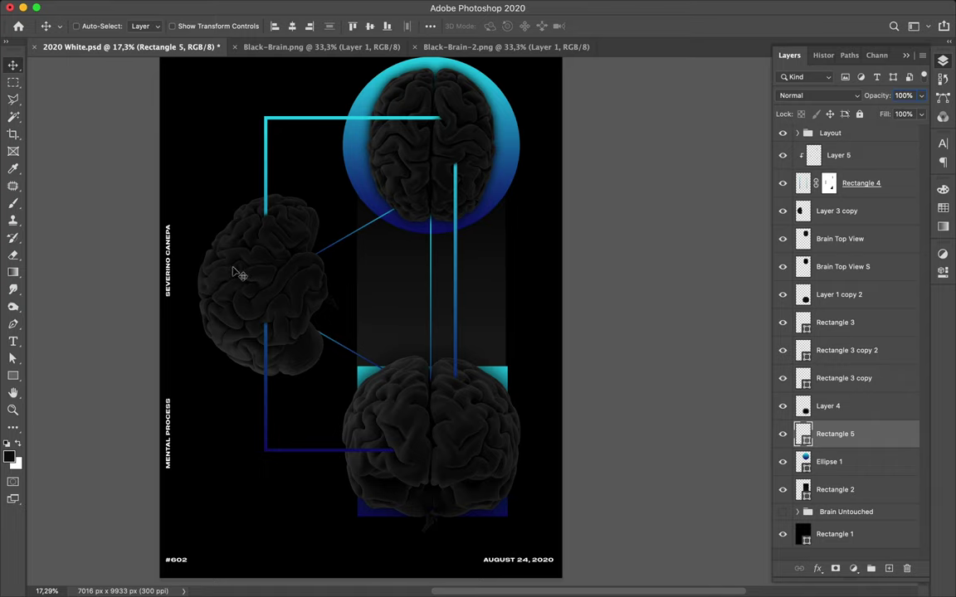
click(13, 376)
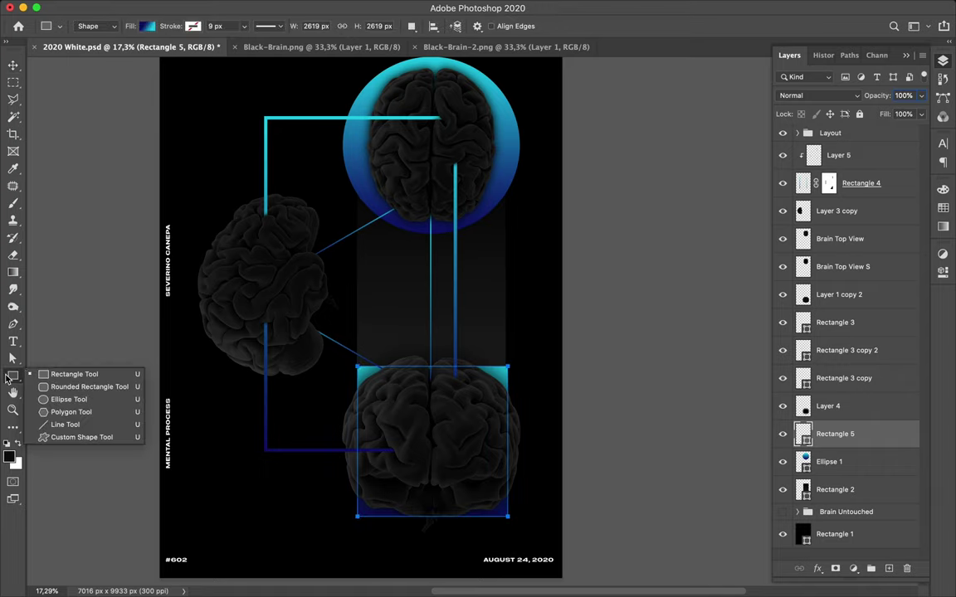
Draw a gradient triangle with the 3-sided Polygon tool near the upper left.
click(60, 411)
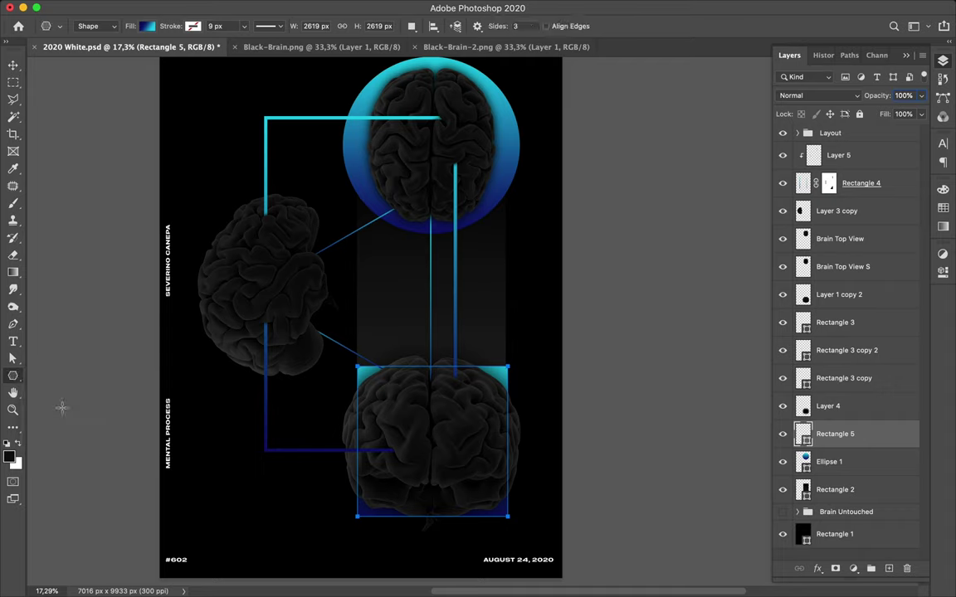
mouse_move(241, 217)
mouse_down()
mouse_move(280, 252)
mouse_move(216, 235)
mouse_up()
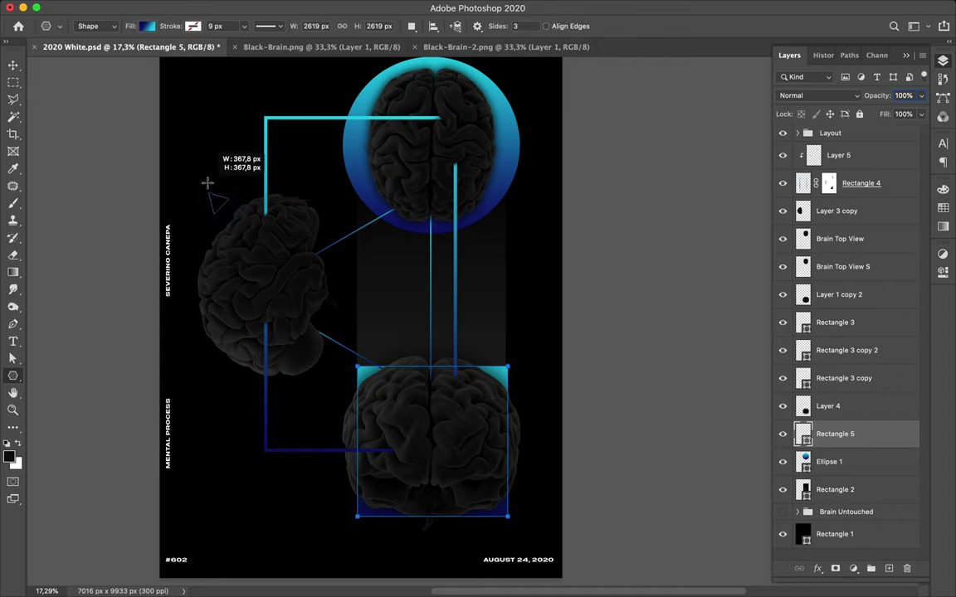
drag(216, 235, 219, 159)
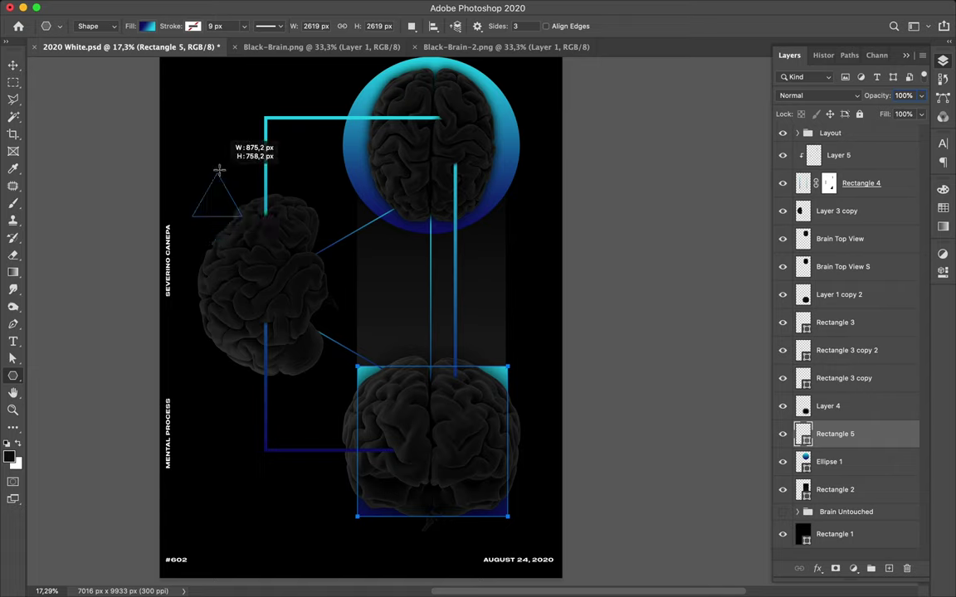
drag(219, 159, 332, 202)
Rotate the triangle 90° to point right and scale it over the left brain.
key(ctrl+t)
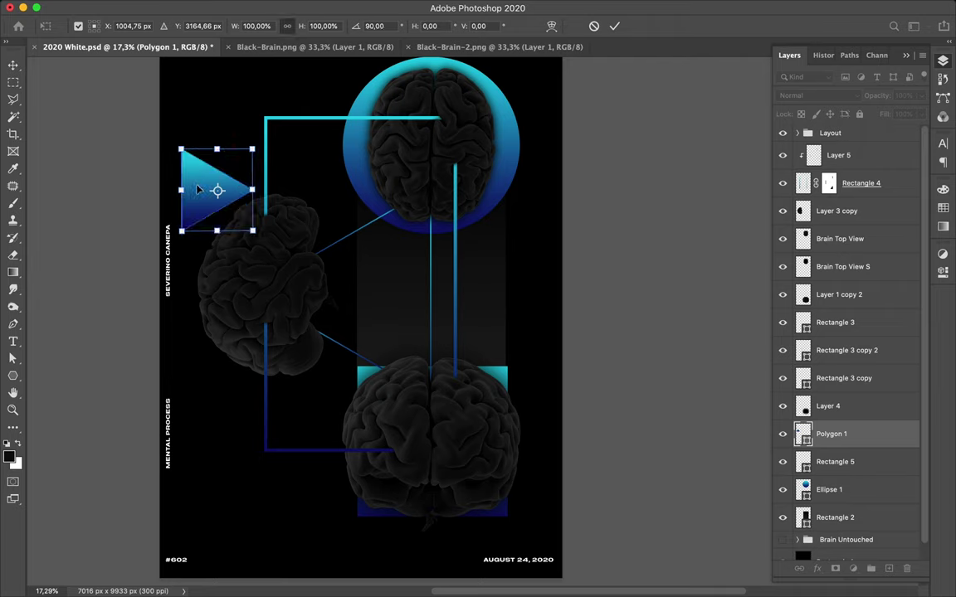
drag(207, 193, 245, 267)
mouse_move(244, 280)
mouse_down()
mouse_move(248, 289)
mouse_move(356, 288)
mouse_up()
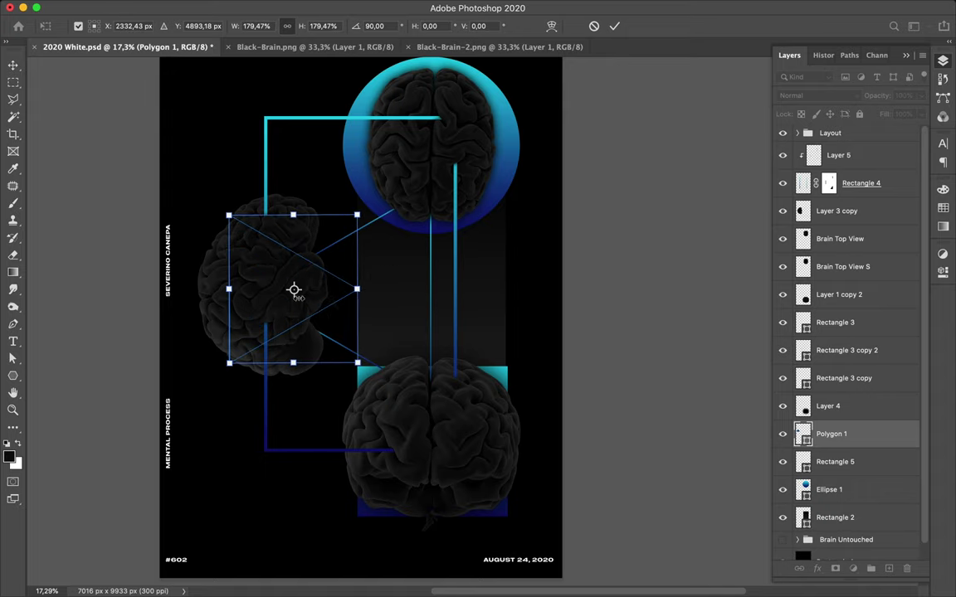
drag(230, 290, 206, 289)
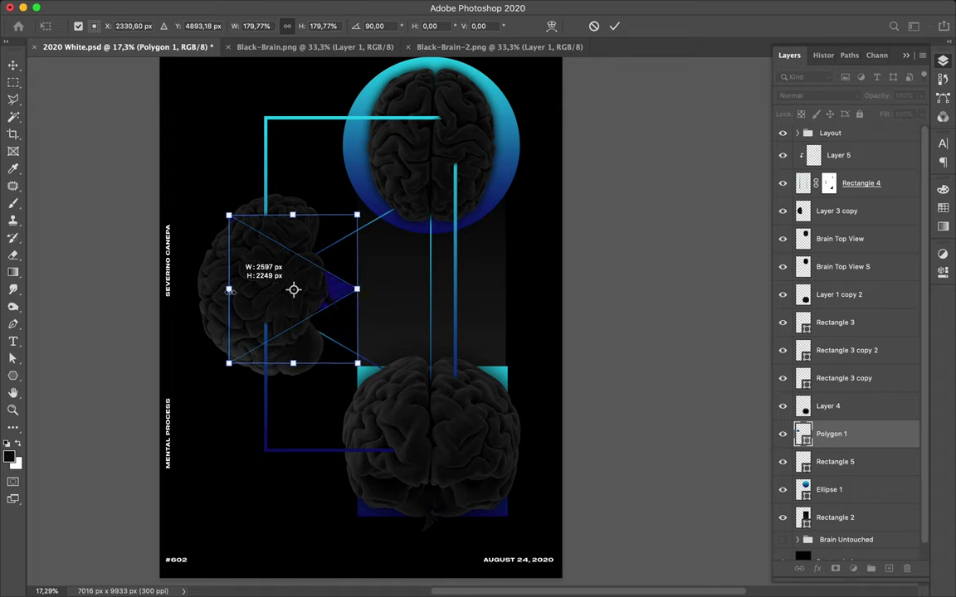
drag(206, 290, 211, 290)
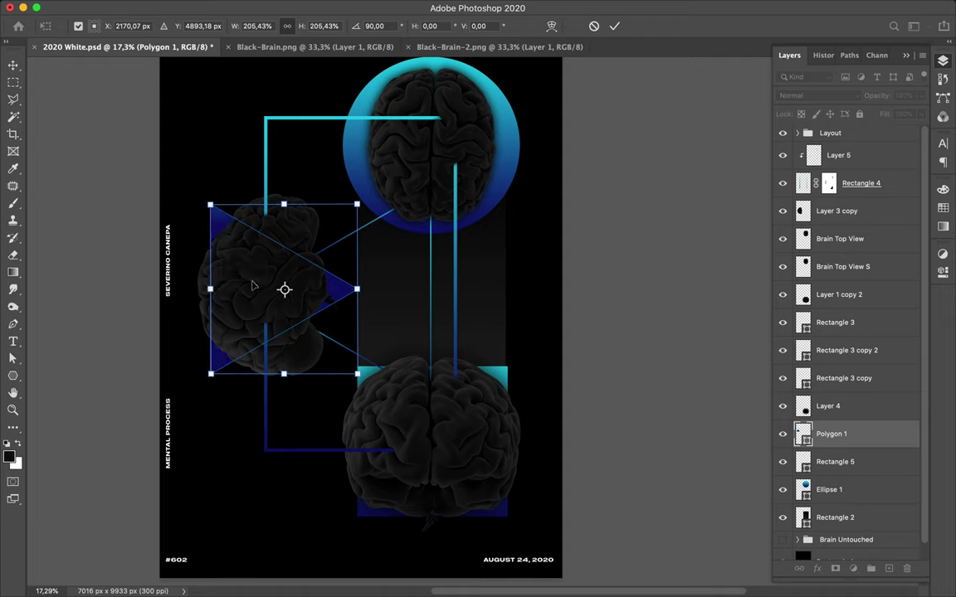
key(Return)
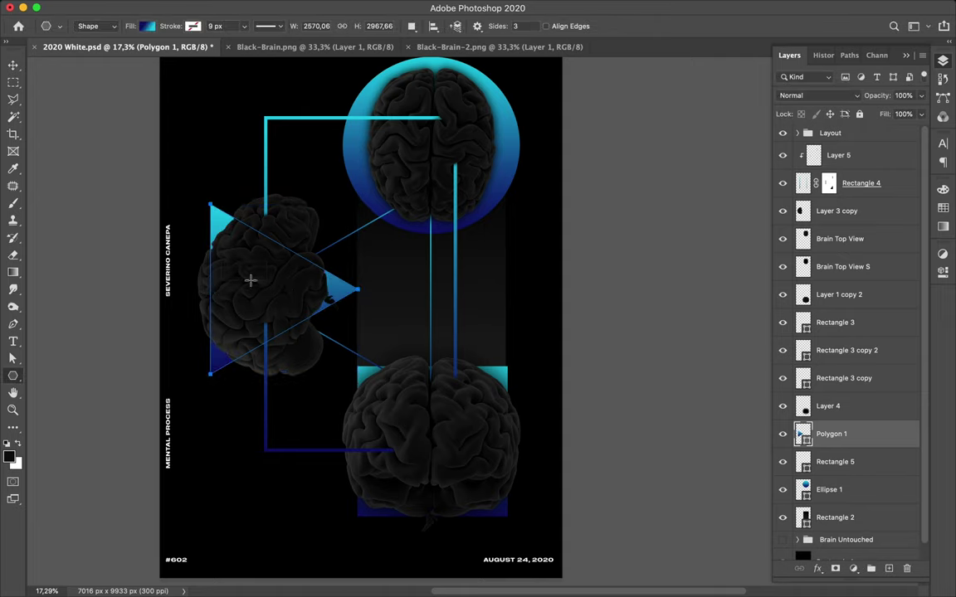
key(Escape)
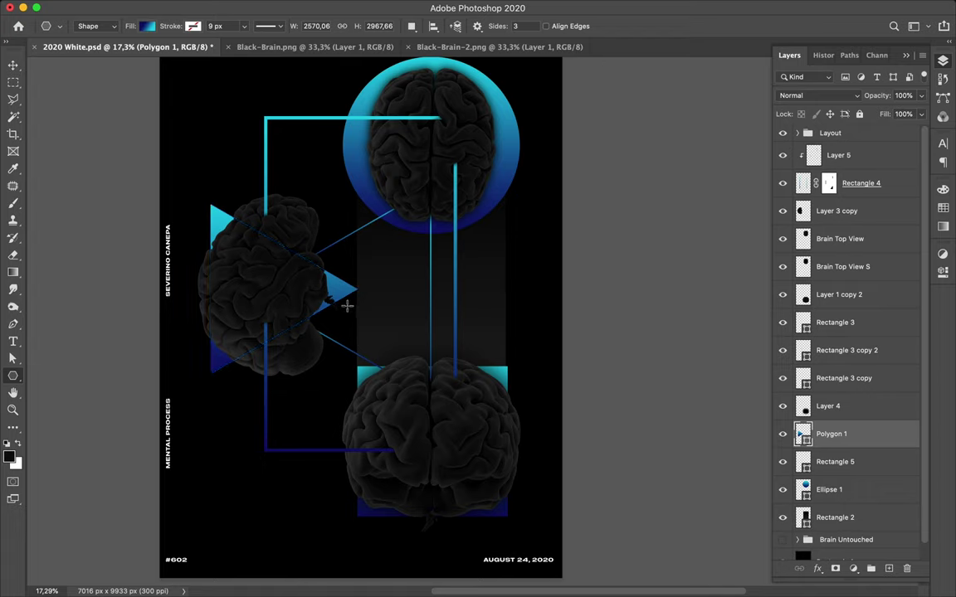
Nudge the triangle 64 px left behind the left brain and view the whole poster.
key(v)
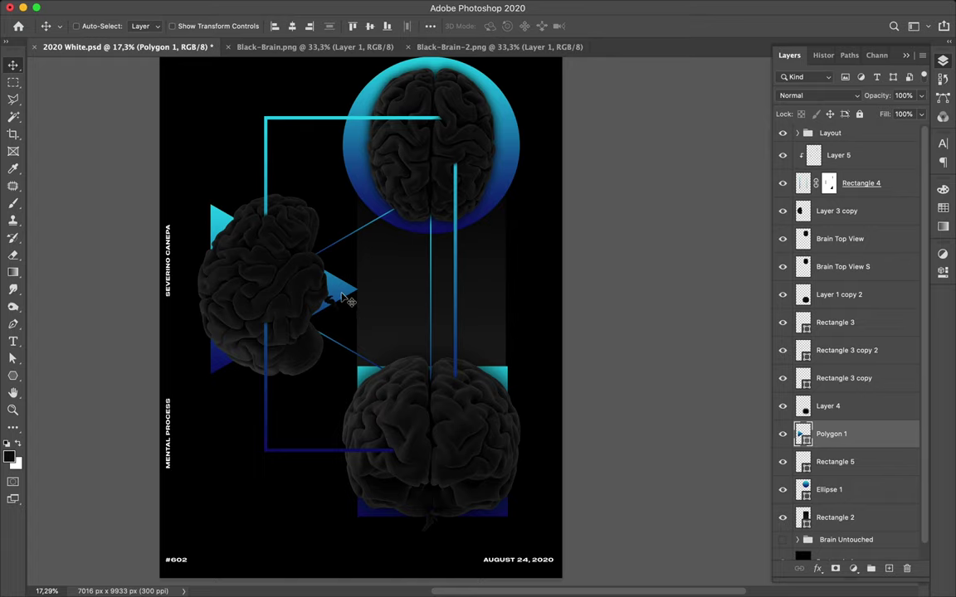
drag(340, 295, 336, 295)
key(ctrl+minus)
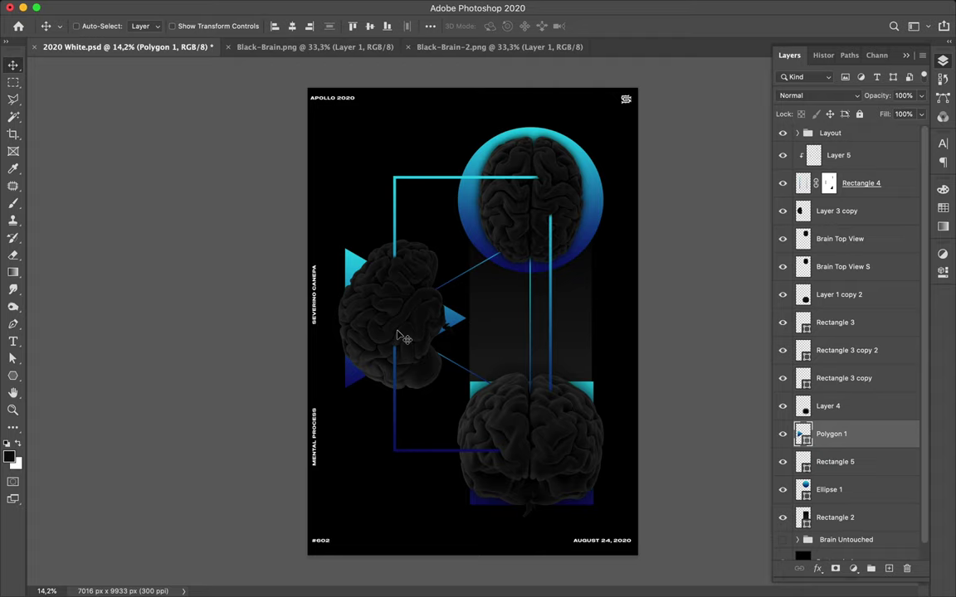
scroll(444, 312, up, 3)
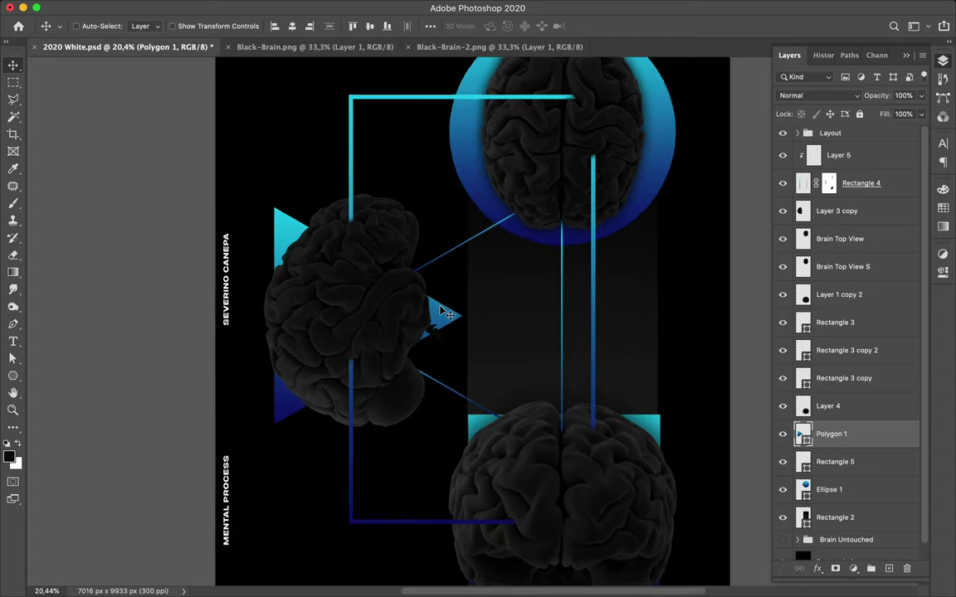
scroll(444, 312, up, 3)
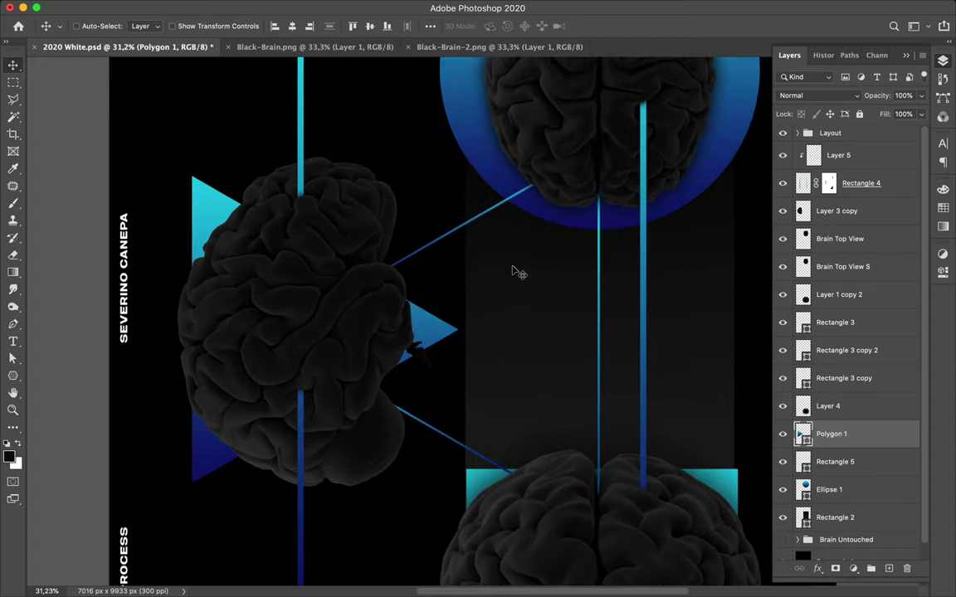
scroll(515, 272, up, 5)
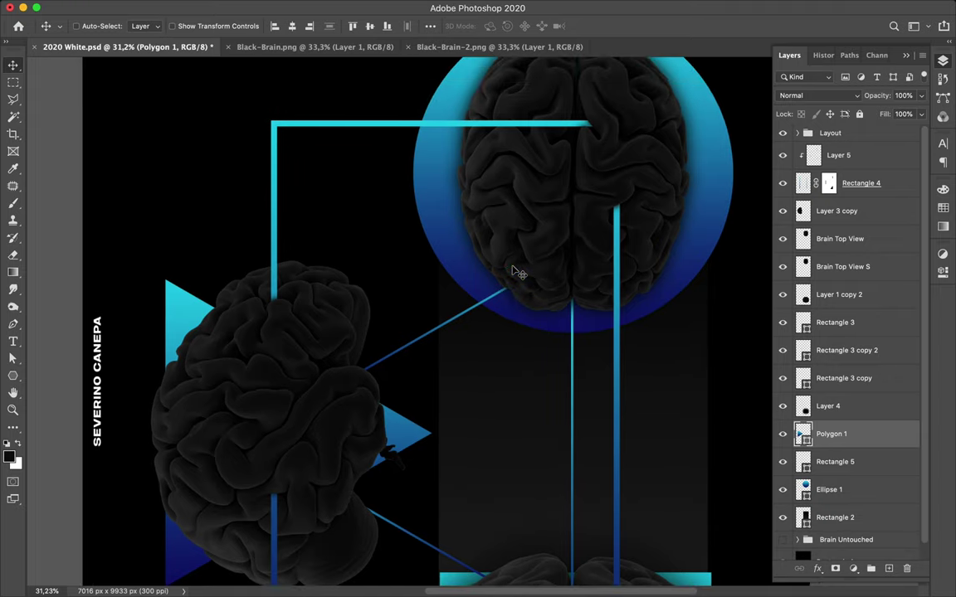
scroll(535, 209, up, 3)
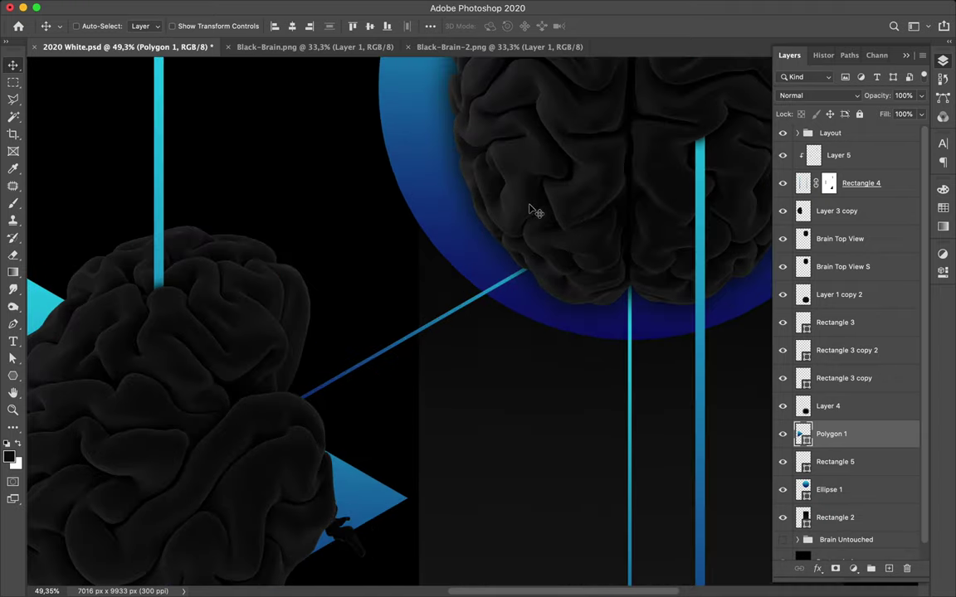
scroll(535, 211, up, 2)
click(535, 211)
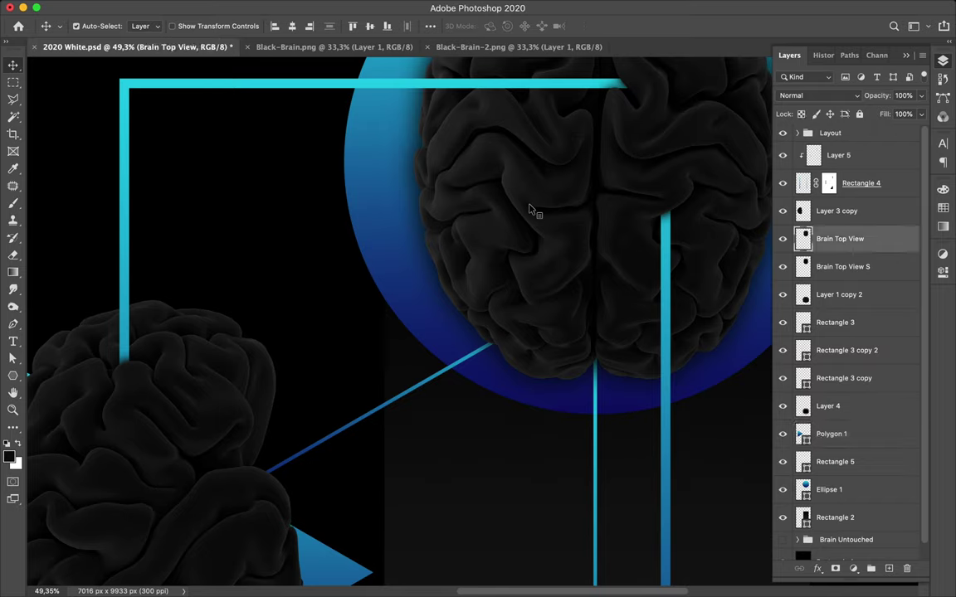
scroll(537, 211, up, 1)
scroll(535, 212, up, 1)
scroll(535, 212, up, 1)
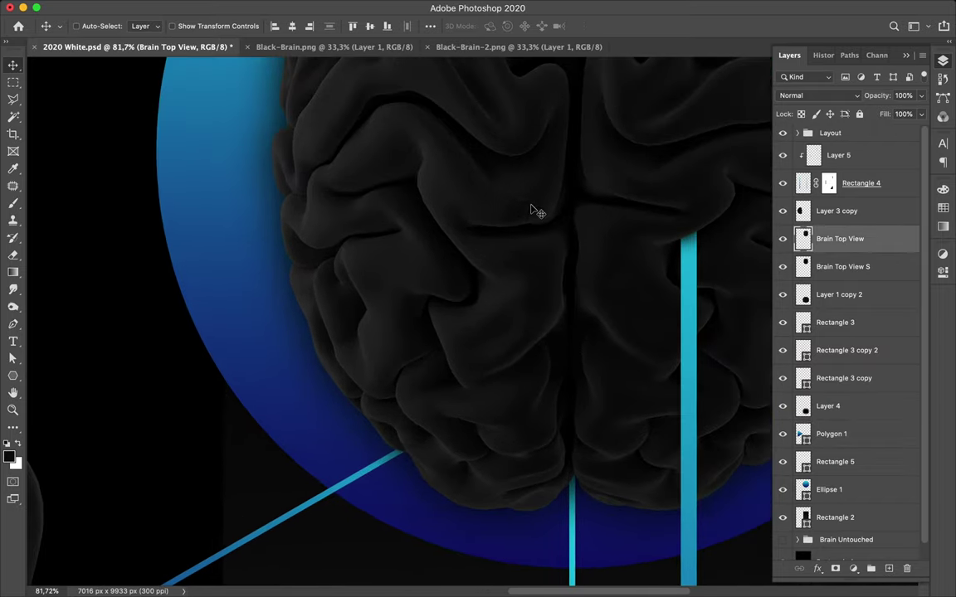
key(u)
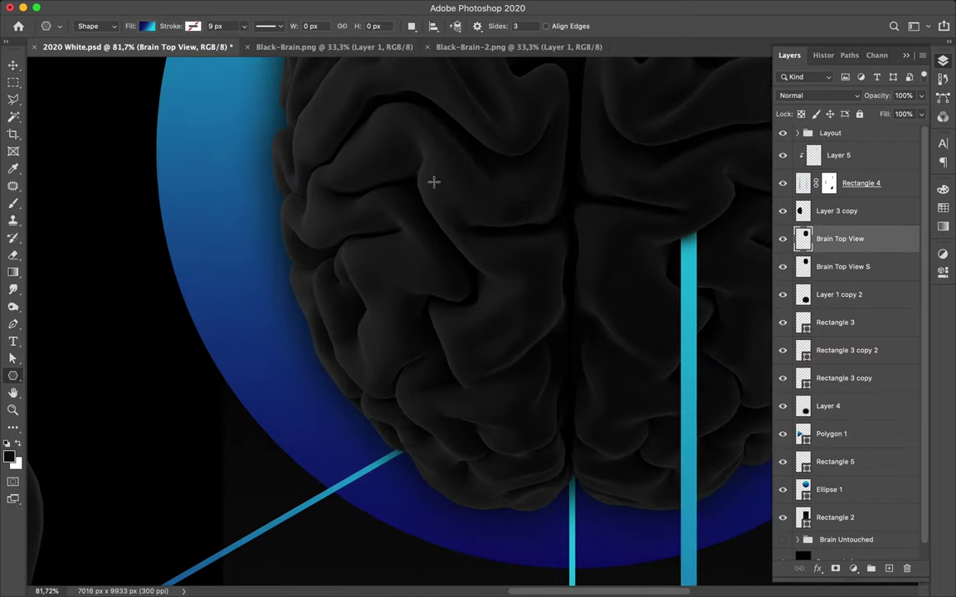
Draw a 311 px gradient circle with the Ellipse tool over a fold of the top brain.
right_click(12, 376)
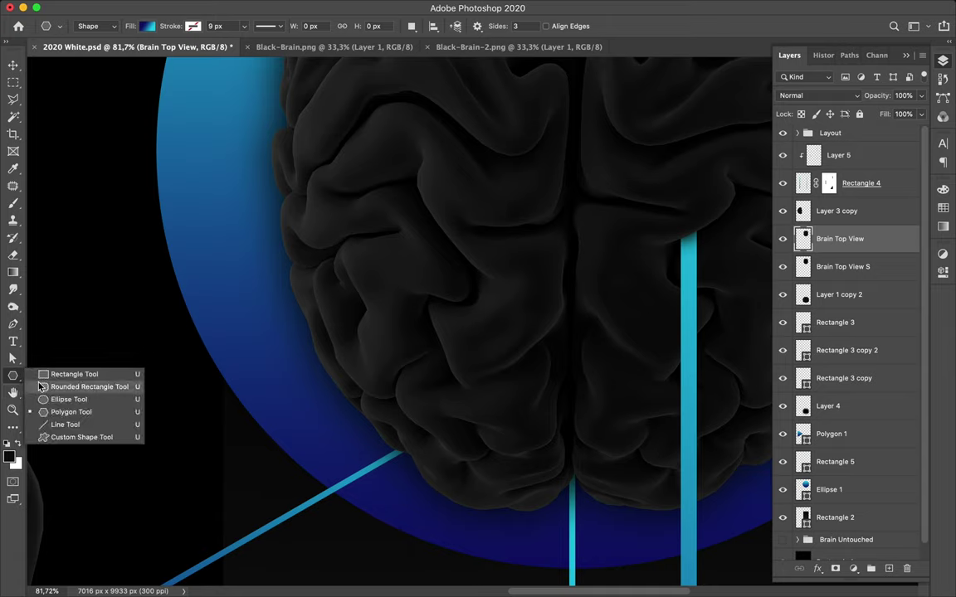
click(54, 399)
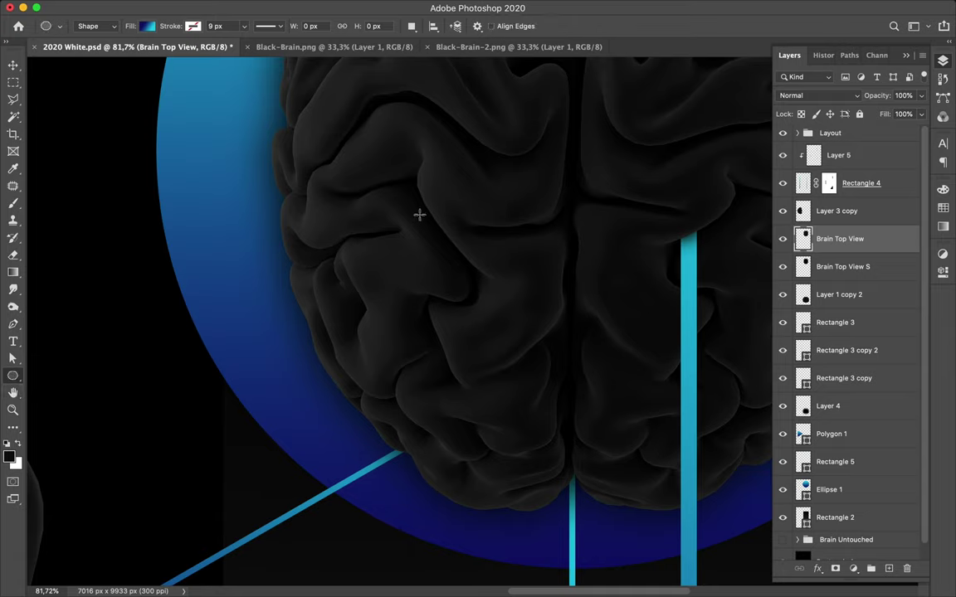
mouse_move(421, 214)
mouse_down()
mouse_move(500, 251)
mouse_move(551, 292)
mouse_up()
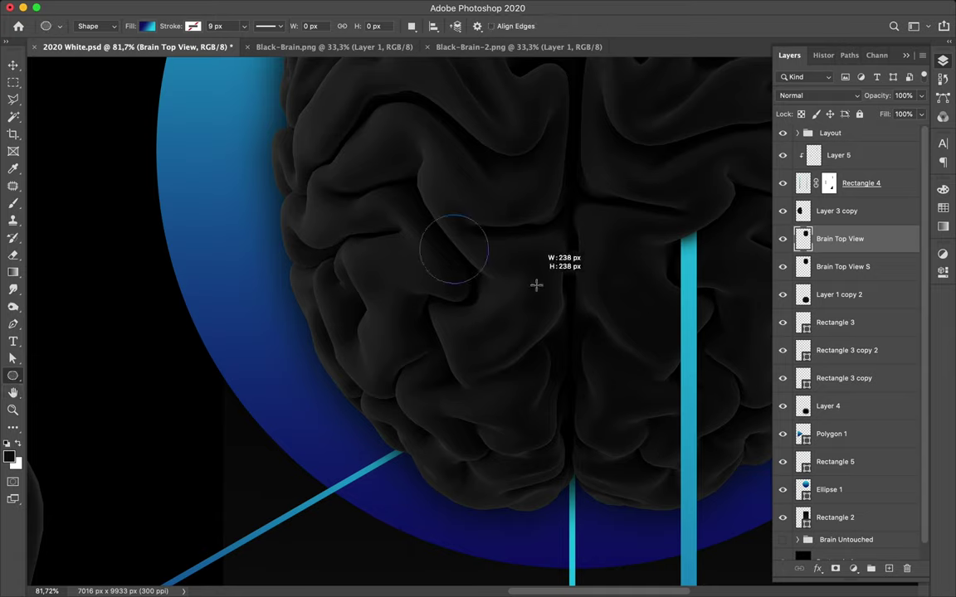
drag(551, 292, 566, 299)
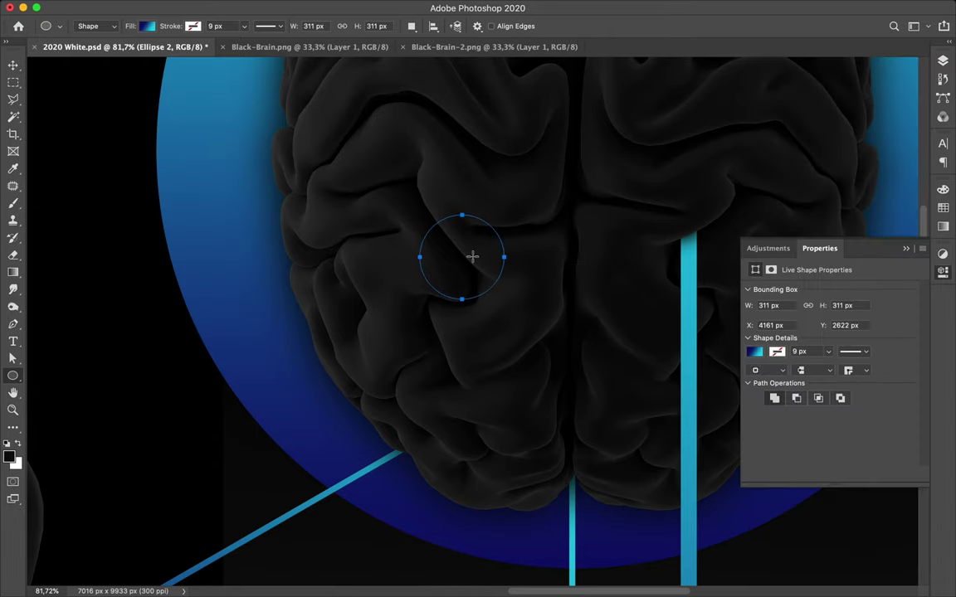
key(v)
drag(467, 265, 458, 242)
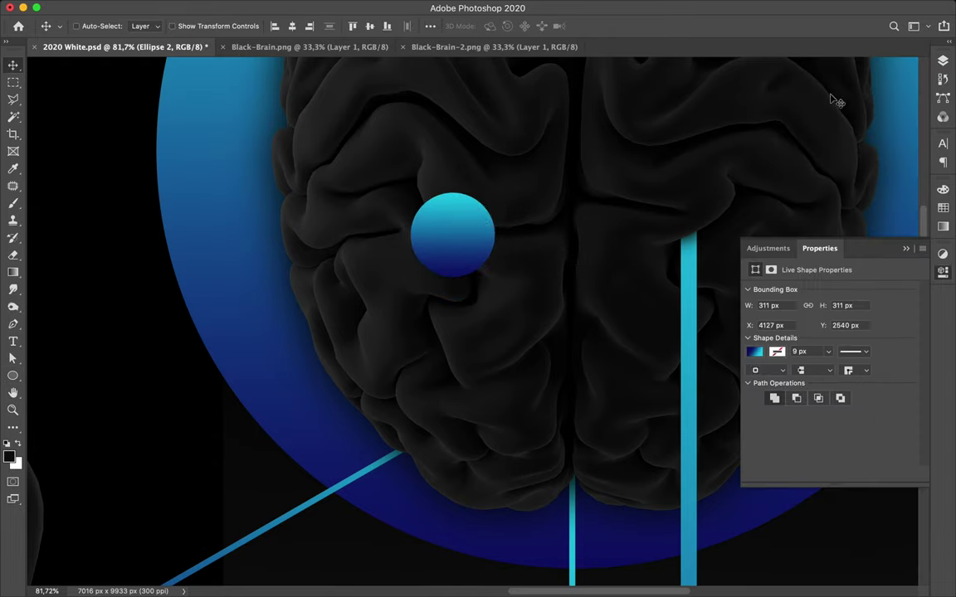
Lower the circle's fill to 40% and add a layer mask to it.
click(940, 61)
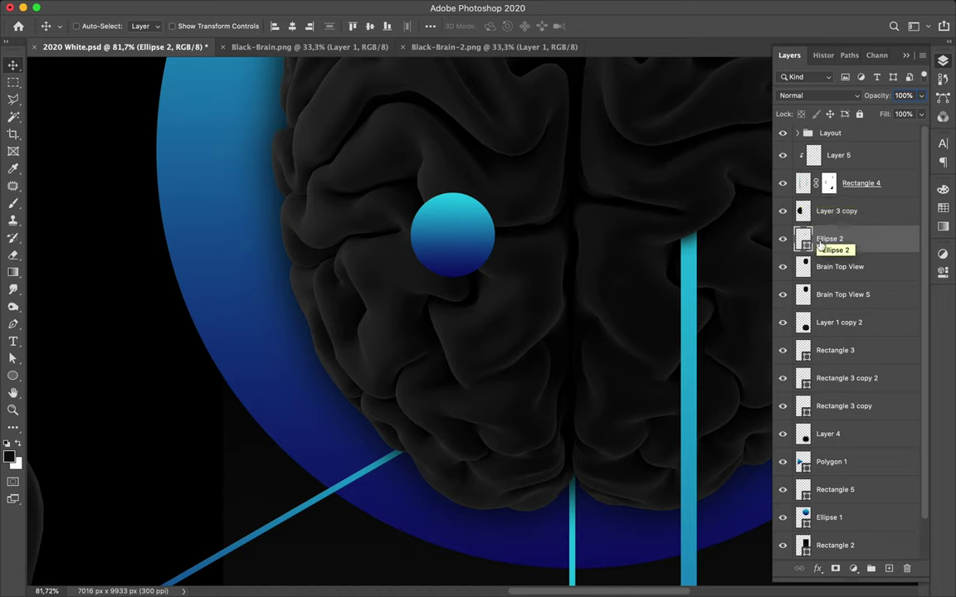
click(922, 115)
drag(920, 131, 883, 134)
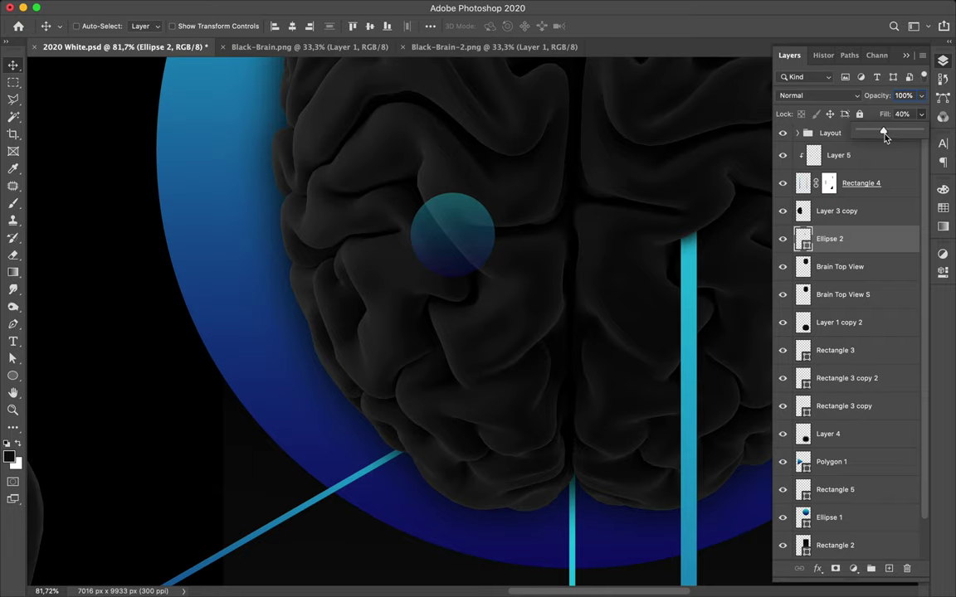
click(837, 569)
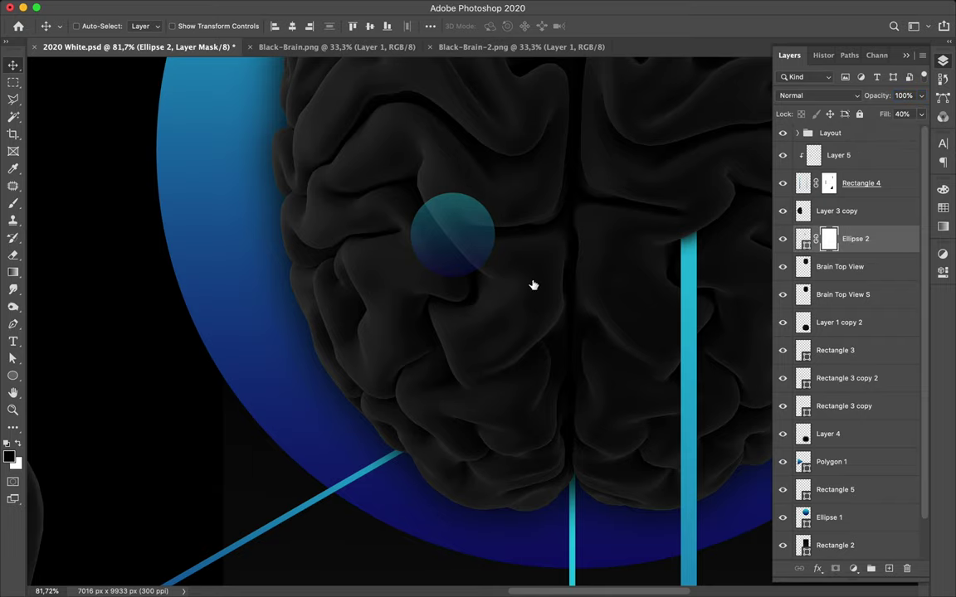
scroll(495, 253, up, 3)
scroll(496, 253, up, 3)
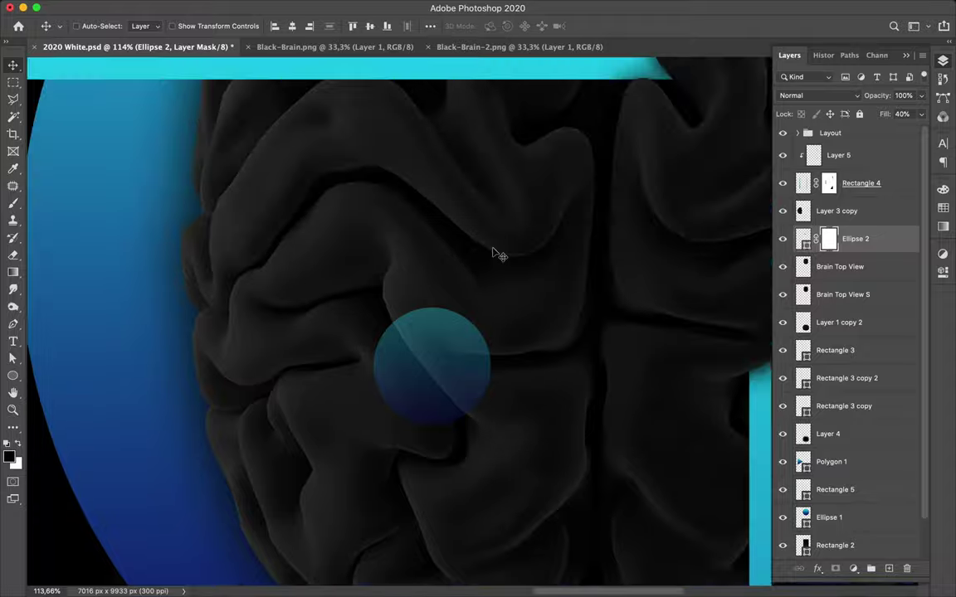
key(p)
scroll(401, 284, up, 2)
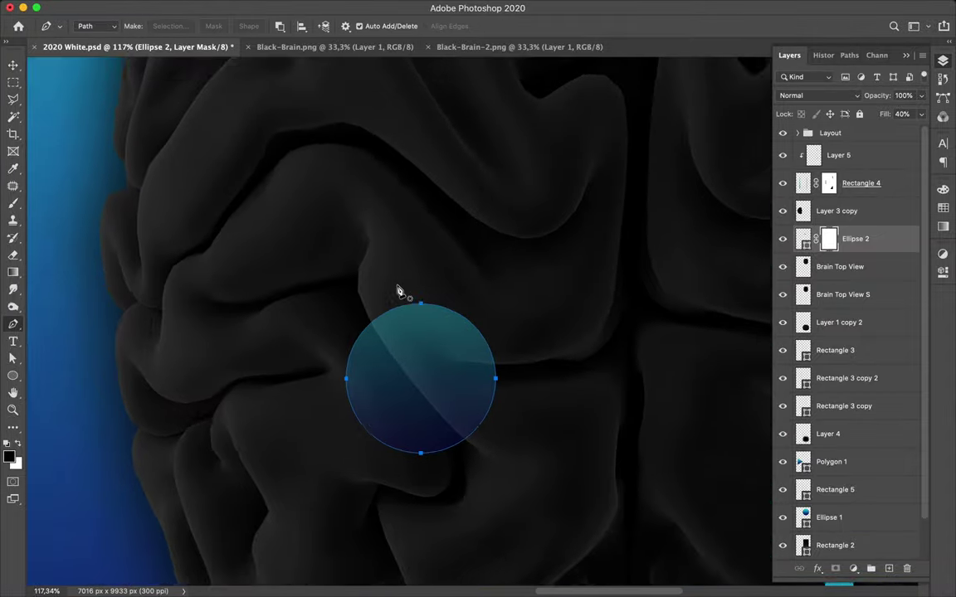
Zoom in and start a pen path down the brain crease from where it meets the circle.
scroll(398, 290, up, 2)
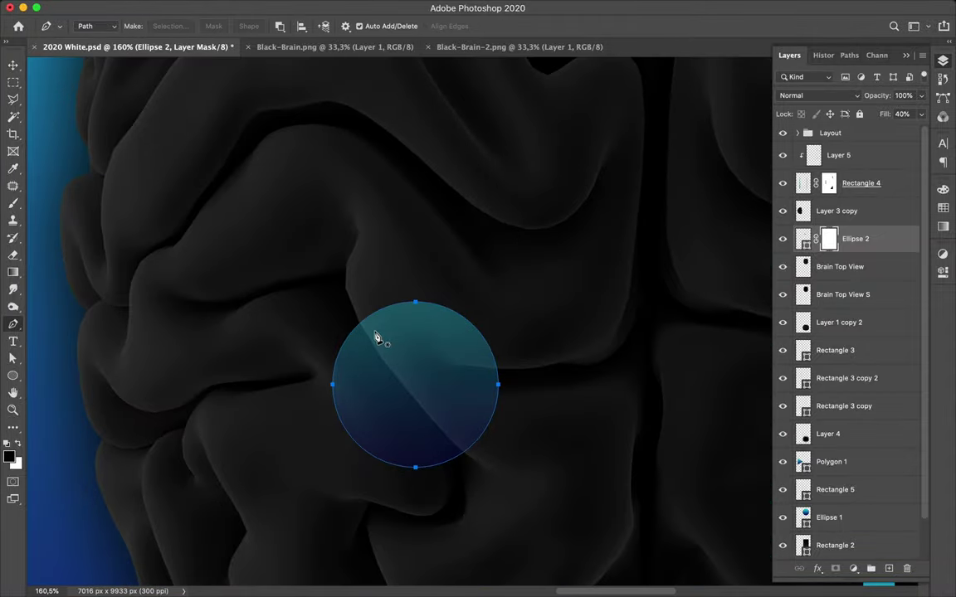
scroll(376, 336, up, 1)
scroll(376, 336, up, 1)
scroll(375, 336, up, 2)
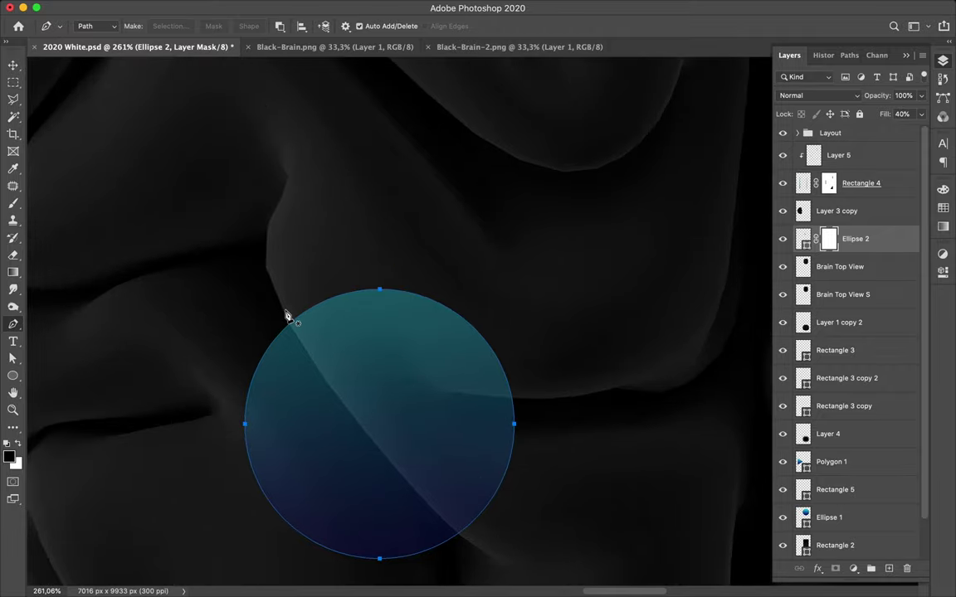
scroll(286, 315, up, 3)
scroll(285, 316, up, 1)
scroll(285, 316, up, 2)
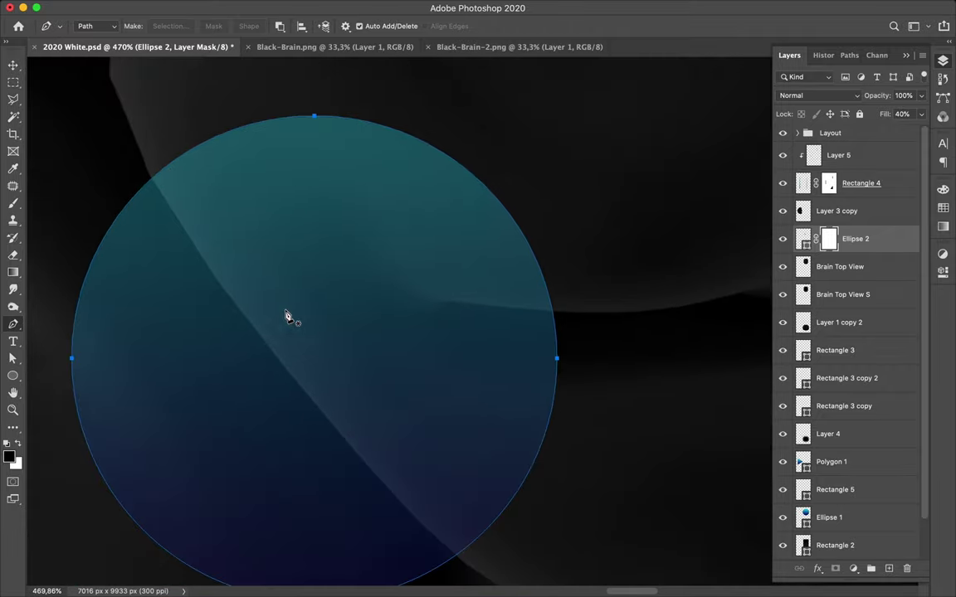
click(143, 155)
click(152, 176)
click(154, 184)
drag(221, 286, 222, 285)
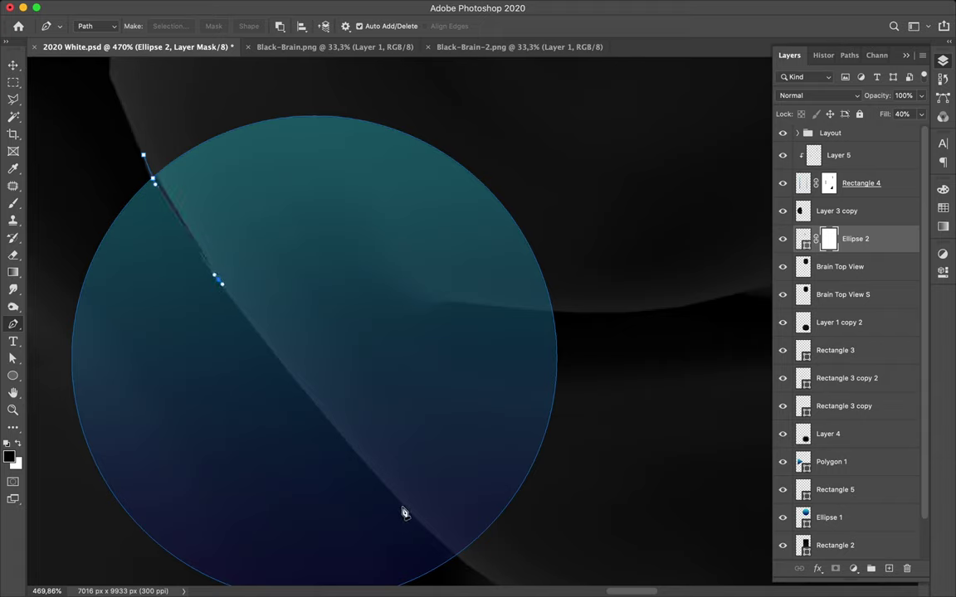
Add pen points where the crease leaves the circle and just past its edge, then fit the poster.
scroll(412, 519, up, 3)
scroll(411, 516, up, 2)
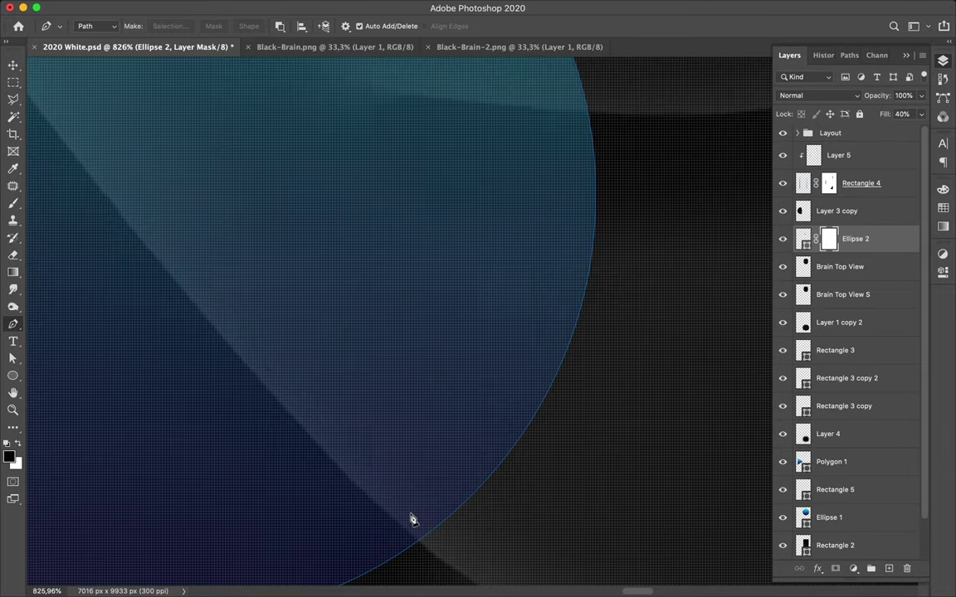
click(389, 490)
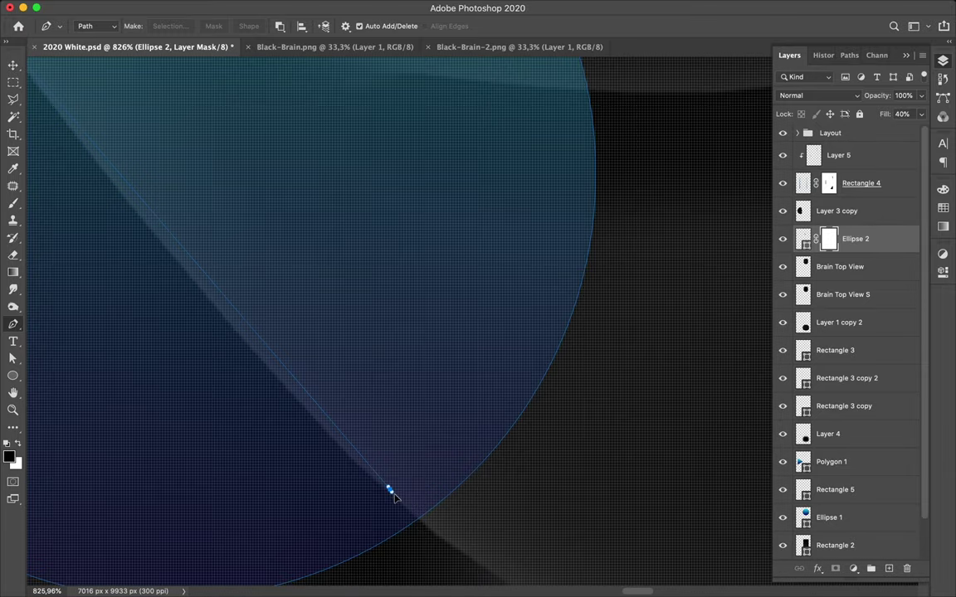
drag(397, 501, 504, 578)
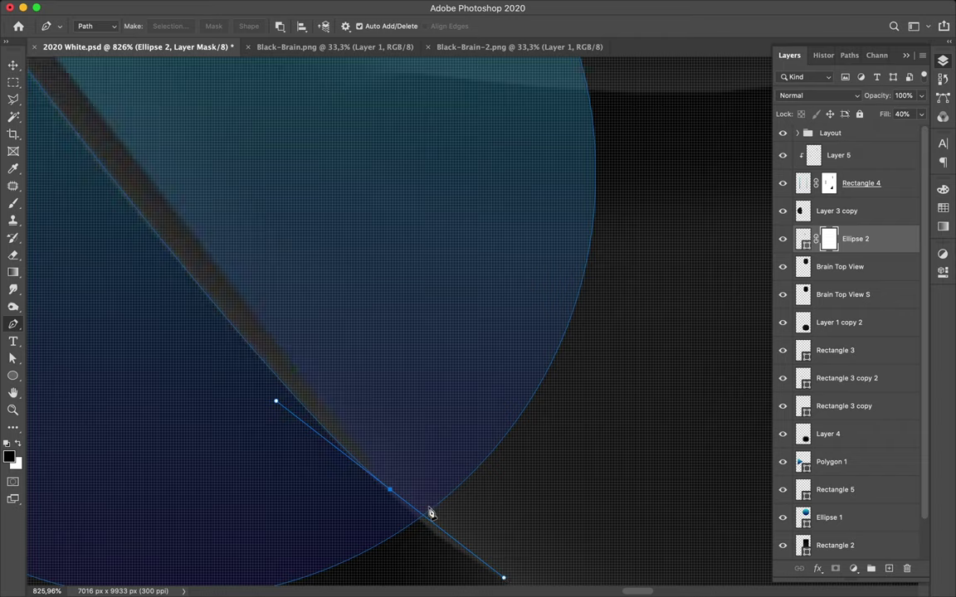
alt+click(390, 490)
drag(434, 528, 440, 531)
scroll(441, 536, down, 2)
scroll(441, 536, down, 2)
scroll(441, 537, down, 2)
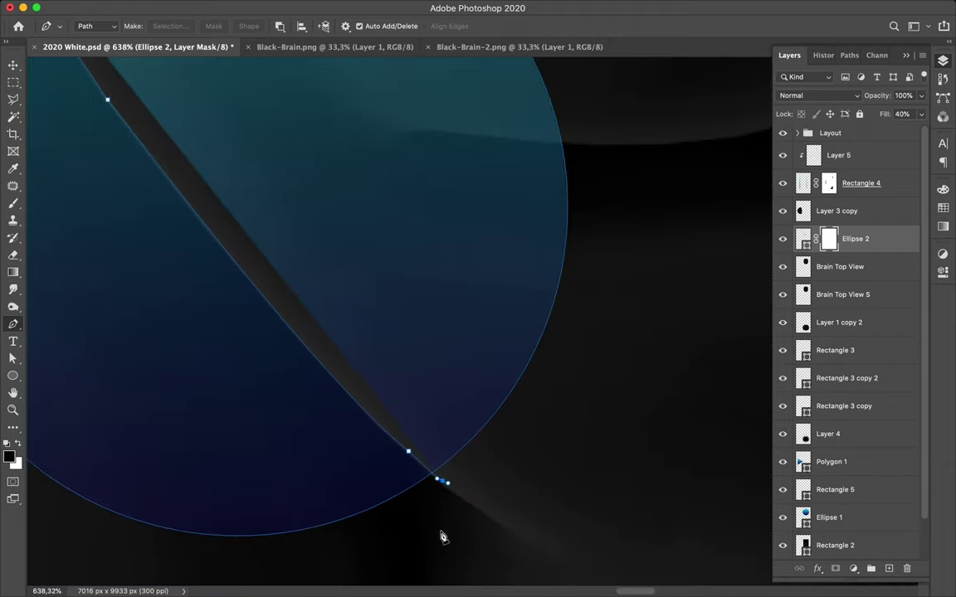
scroll(440, 535, down, 5)
key(ctrl+0)
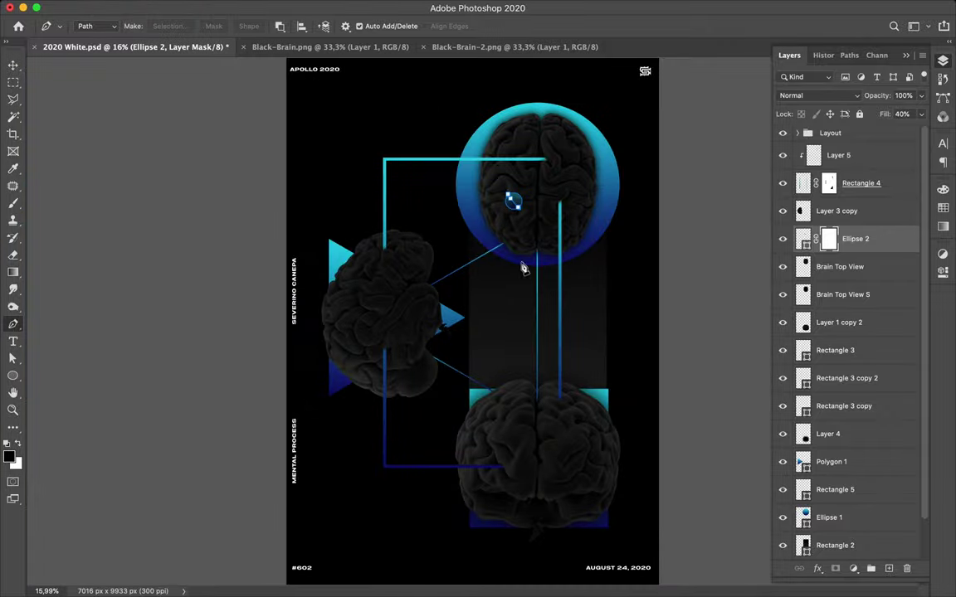
Extend the crease path outside the circle and close it at its starting point.
click(546, 200)
scroll(519, 187, up, 2)
scroll(521, 181, up, 2)
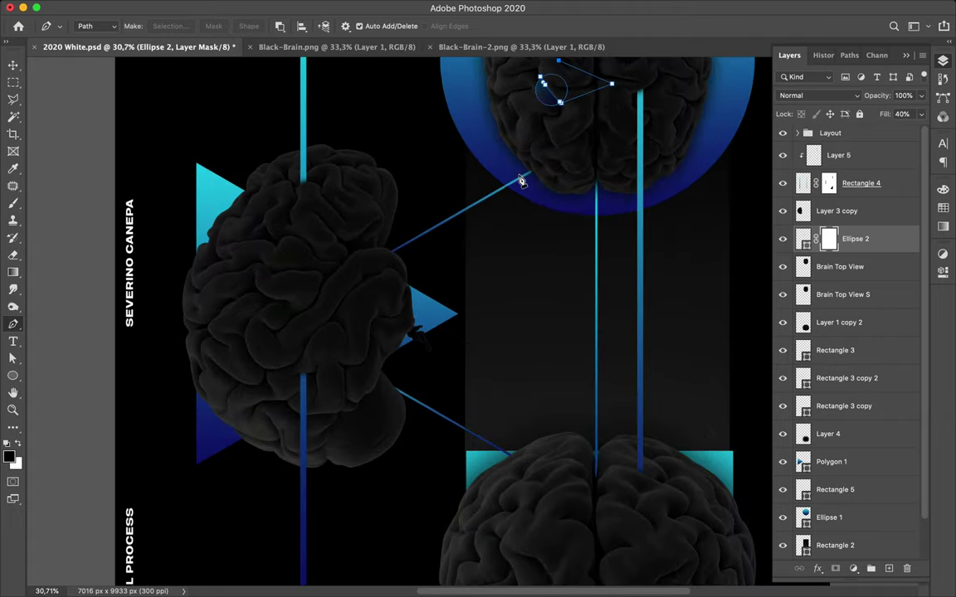
scroll(518, 181, up, 5)
scroll(465, 288, up, 2)
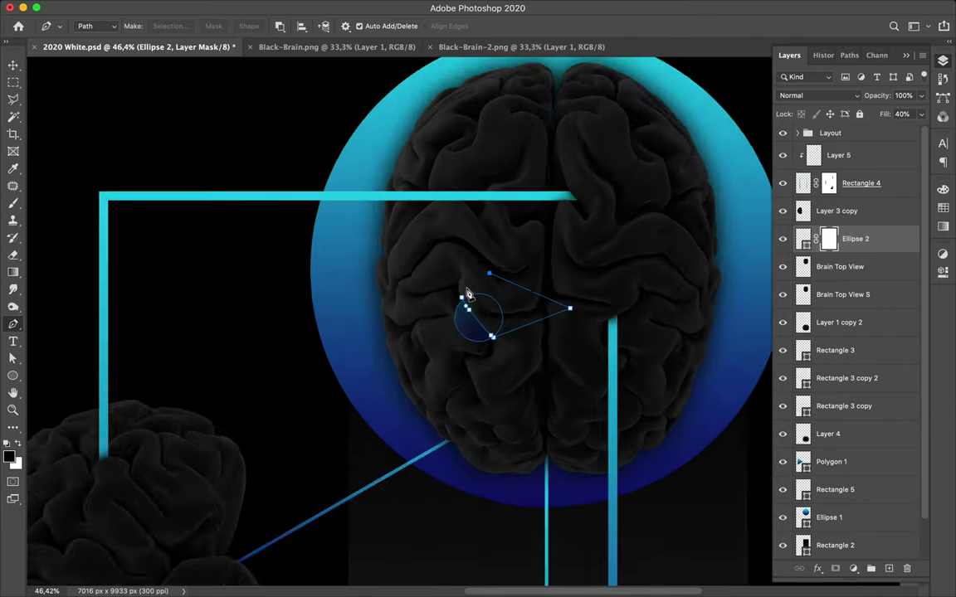
scroll(467, 294, up, 2)
scroll(464, 292, up, 2)
scroll(461, 286, up, 2)
click(449, 271)
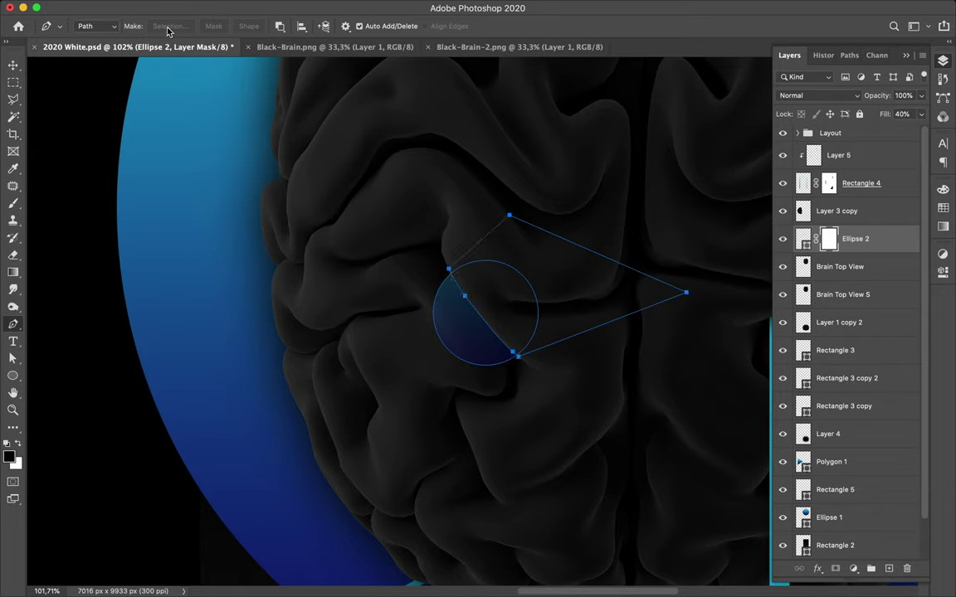
Hide the circle's area above the crease on its layer mask.
key(b)
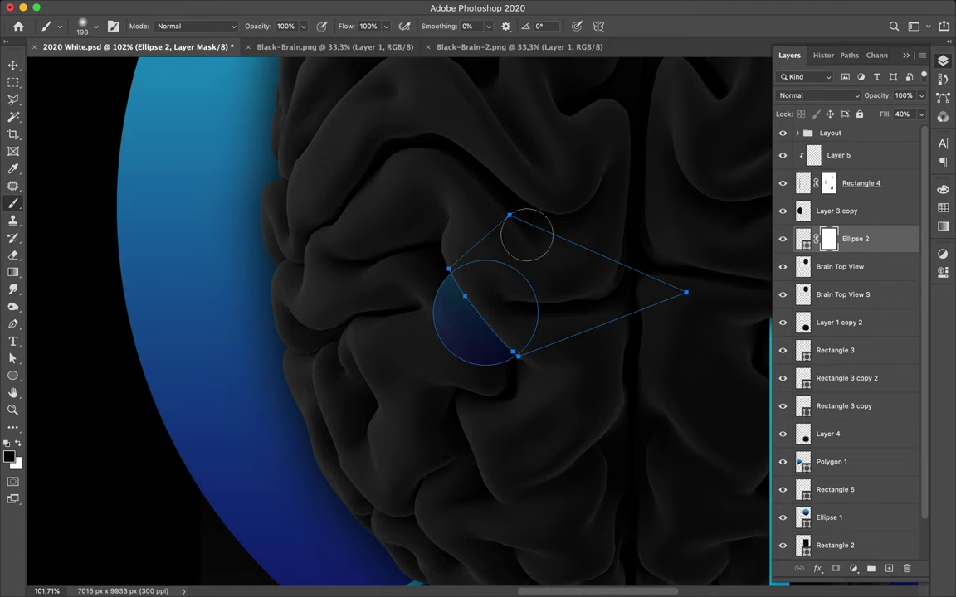
key(p)
key(a)
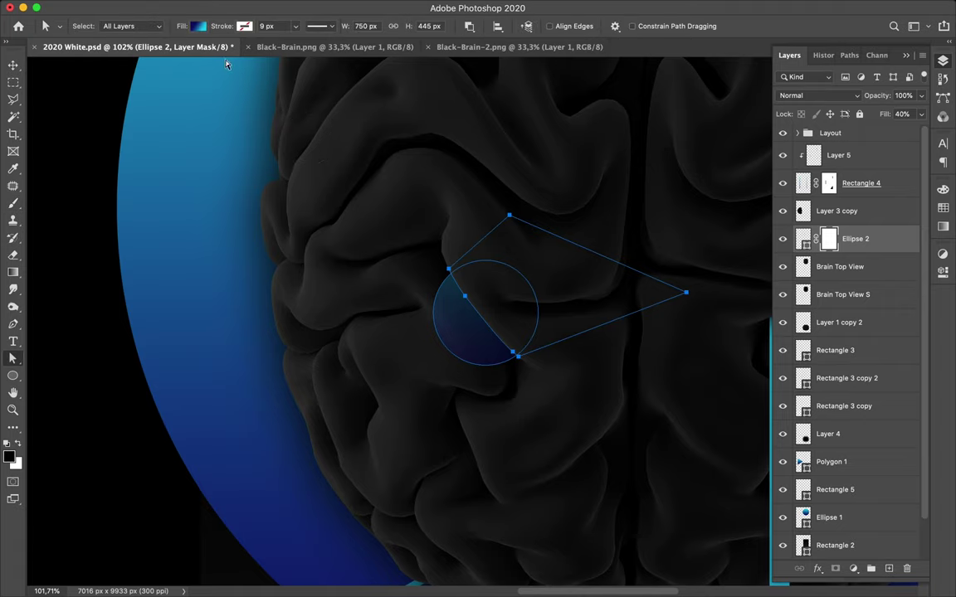
click(567, 215)
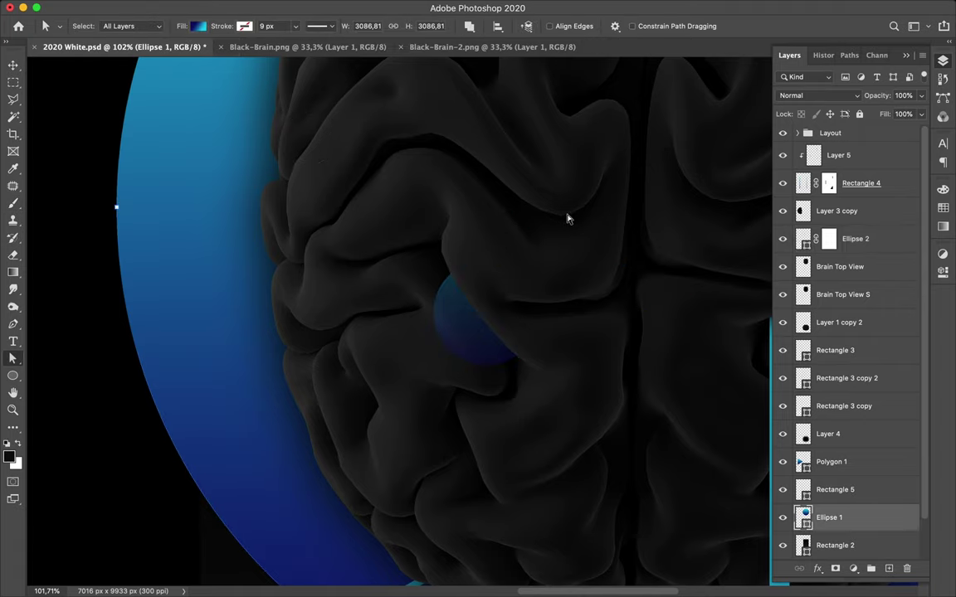
Target the small circle's mask and nudge an Ellipse 2 anchor toward the brain edge.
scroll(481, 236, up, 2)
scroll(482, 237, up, 3)
scroll(481, 238, up, 2)
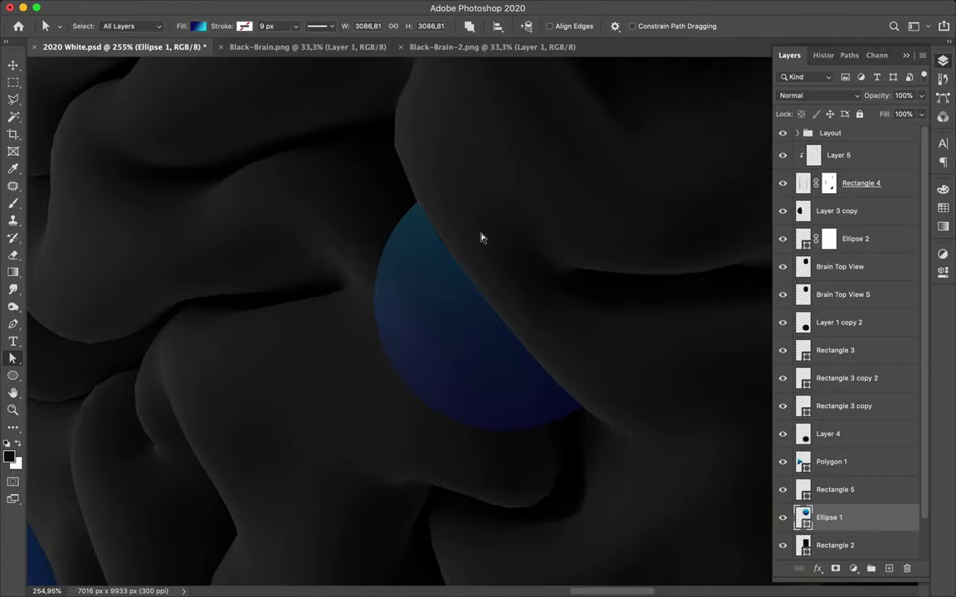
scroll(482, 238, up, 2)
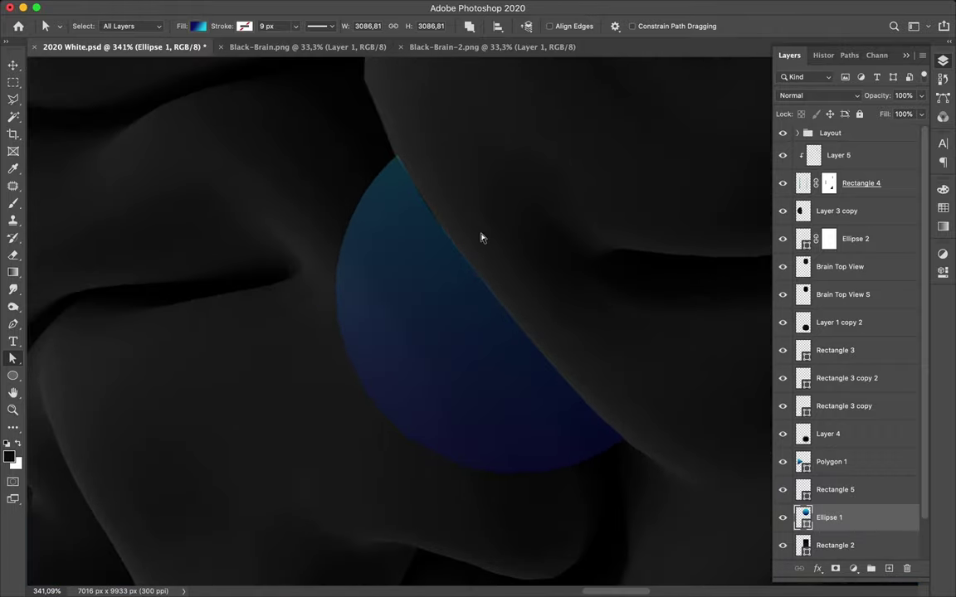
click(830, 238)
scroll(412, 176, up, 1)
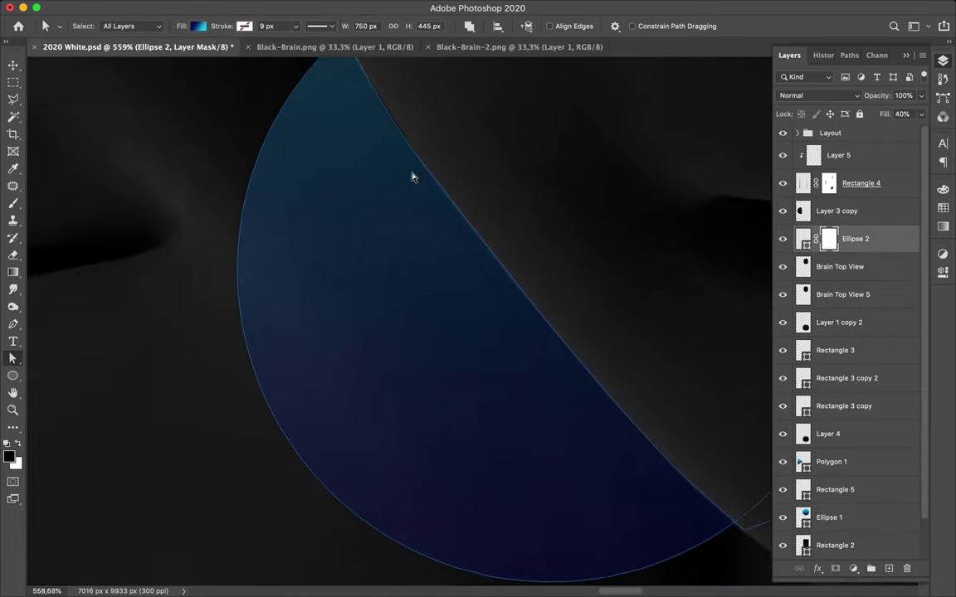
scroll(413, 177, up, 1)
click(370, 239)
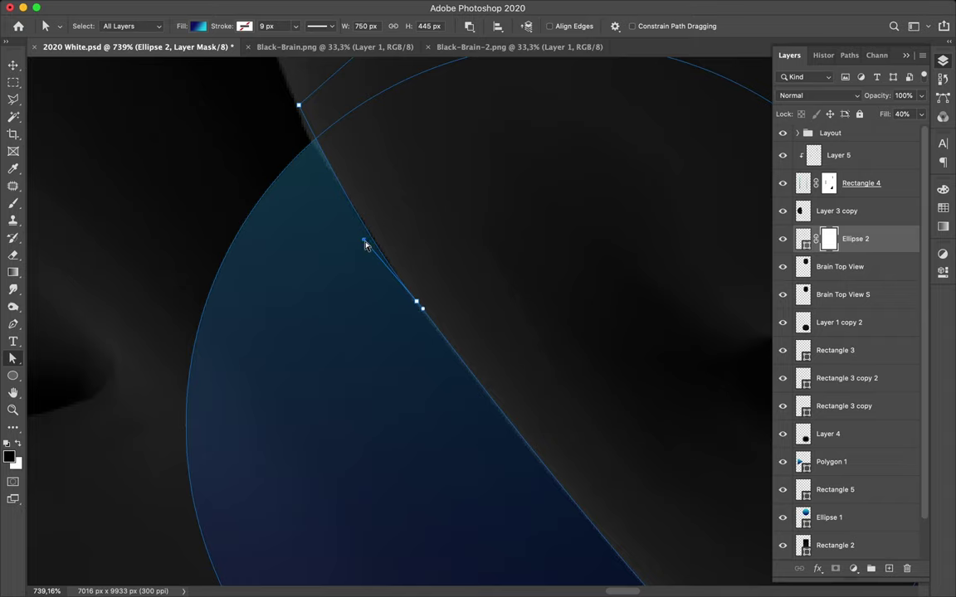
drag(366, 243, 383, 260)
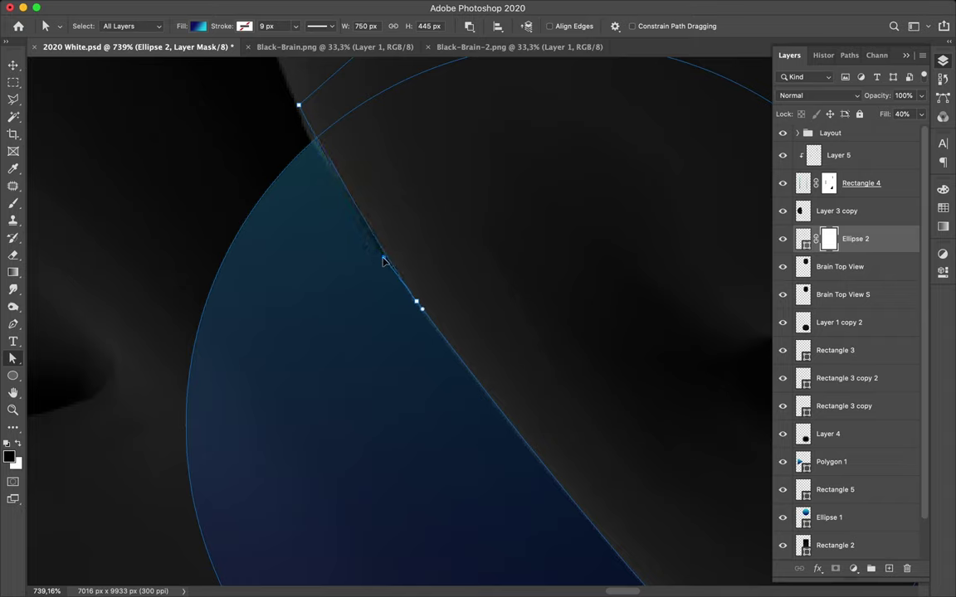
Isolate Ellipse 2 and align its top anchor and curve handle with the brain's edge.
double_click(301, 111)
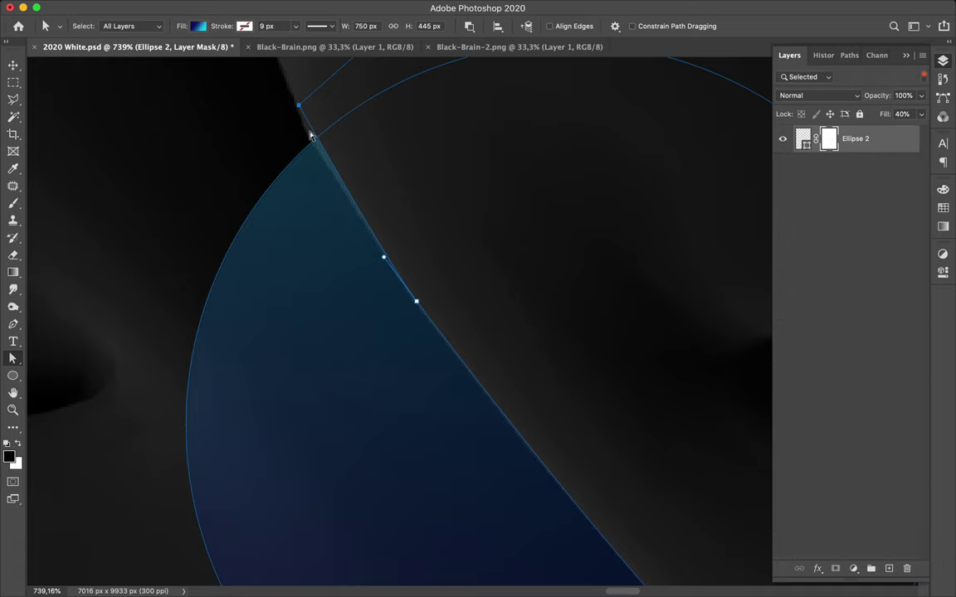
drag(299, 107, 311, 139)
drag(312, 142, 313, 139)
drag(385, 258, 351, 209)
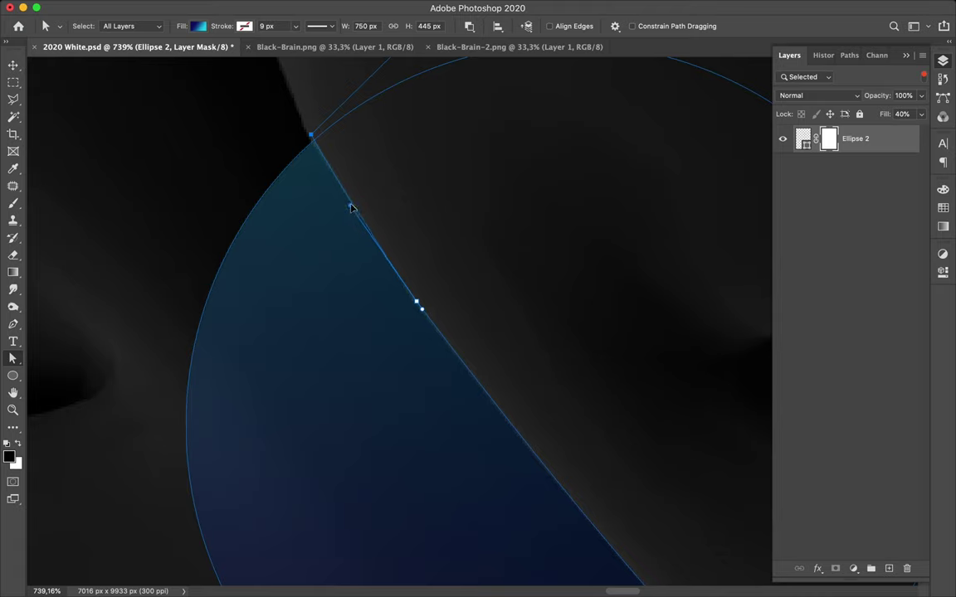
drag(311, 135, 308, 131)
Smooth the middle anchor and move the lower bend point to follow the brain.
click(402, 182)
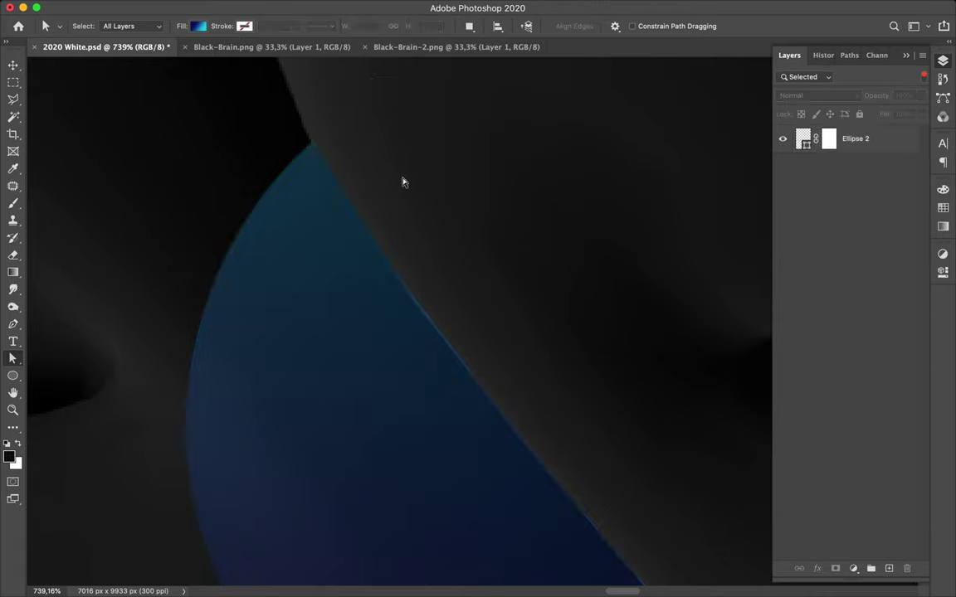
click(416, 304)
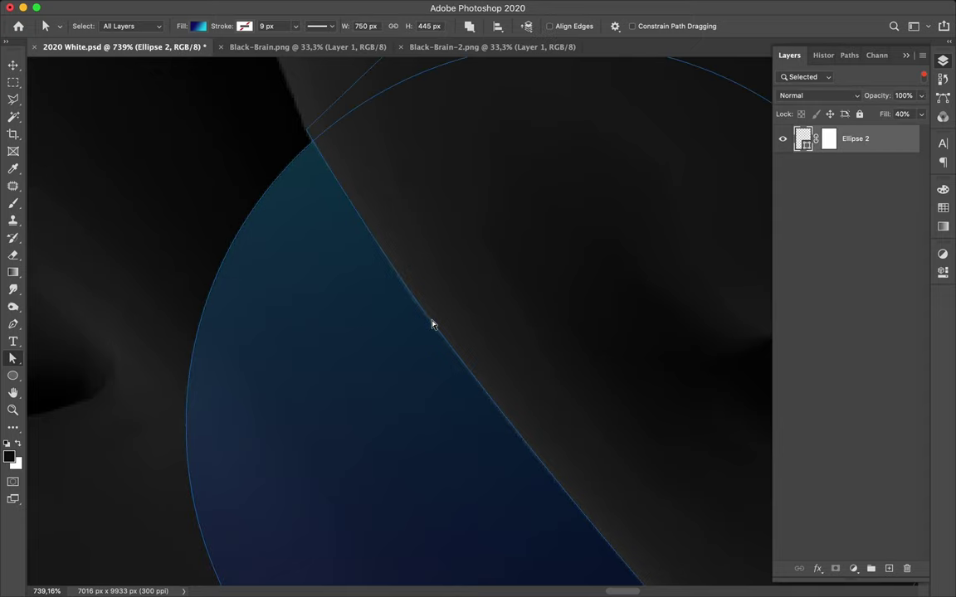
drag(417, 303, 421, 312)
scroll(516, 341, down, 5)
scroll(516, 340, down, 1)
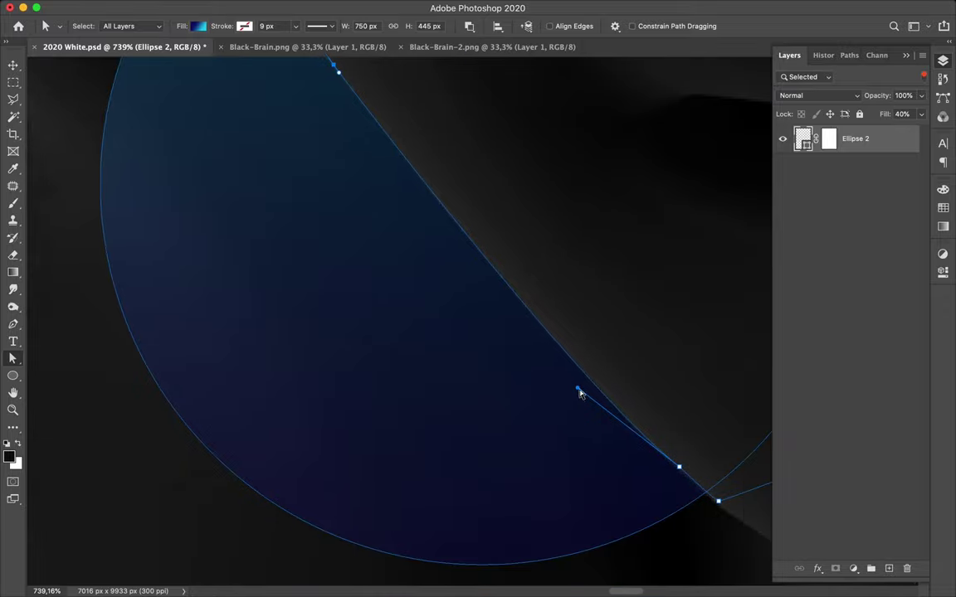
drag(578, 392, 583, 384)
key(ctrl+0)
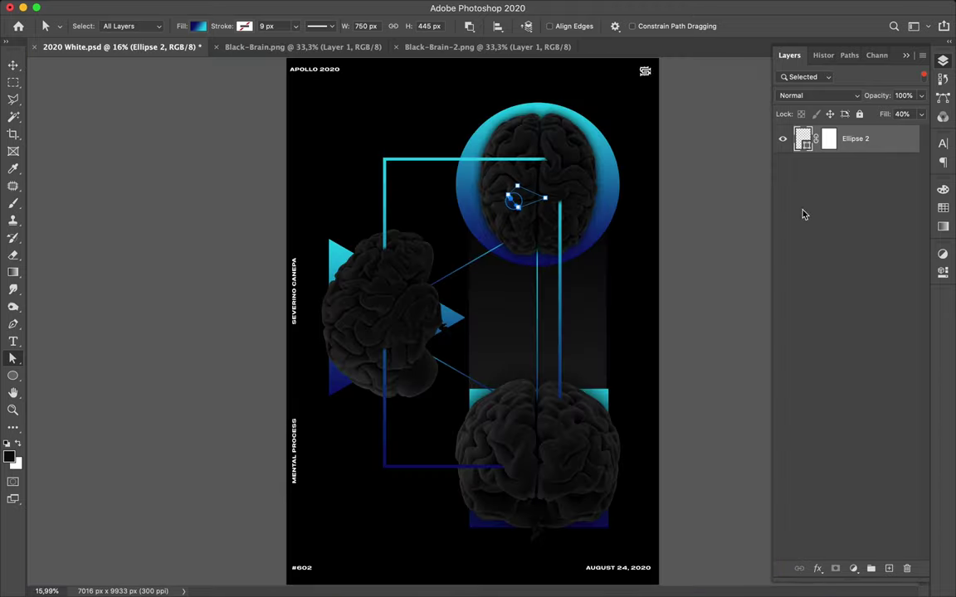
Show all layers again and raise Ellipse 2's fill to 100%.
click(834, 75)
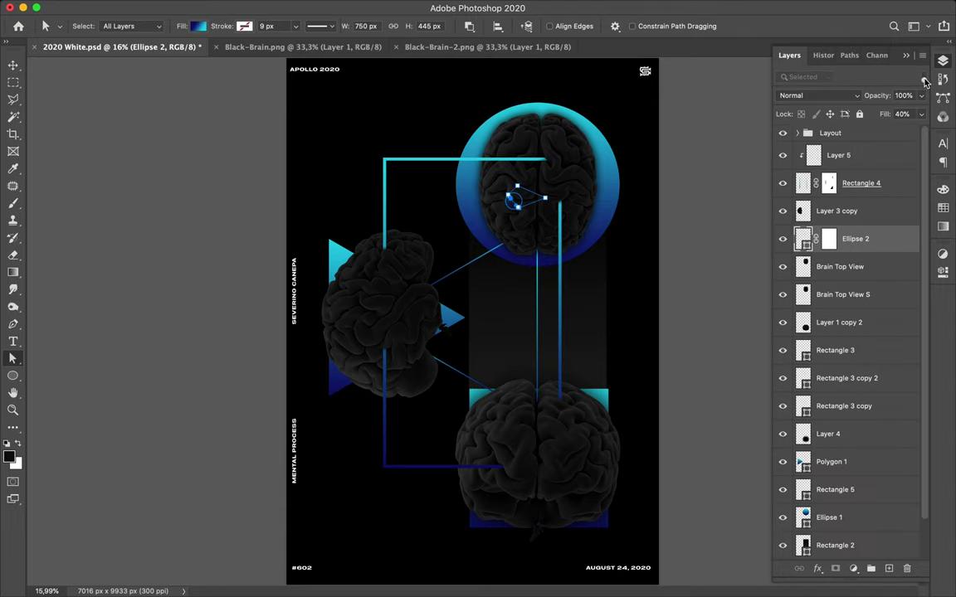
click(921, 114)
drag(881, 131, 954, 137)
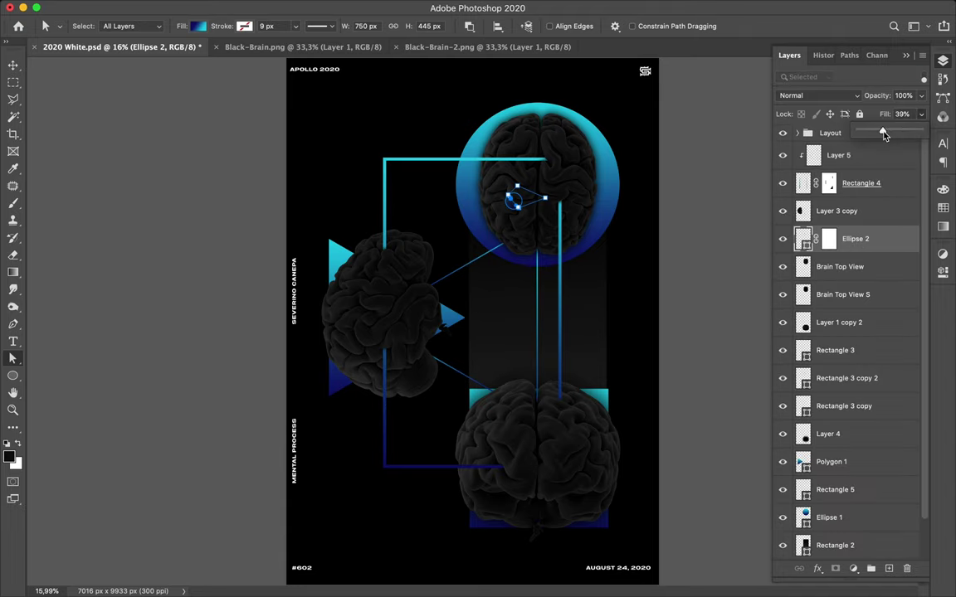
Select the left brain's layer, Layer 3 copy, with the Move tool.
key(v)
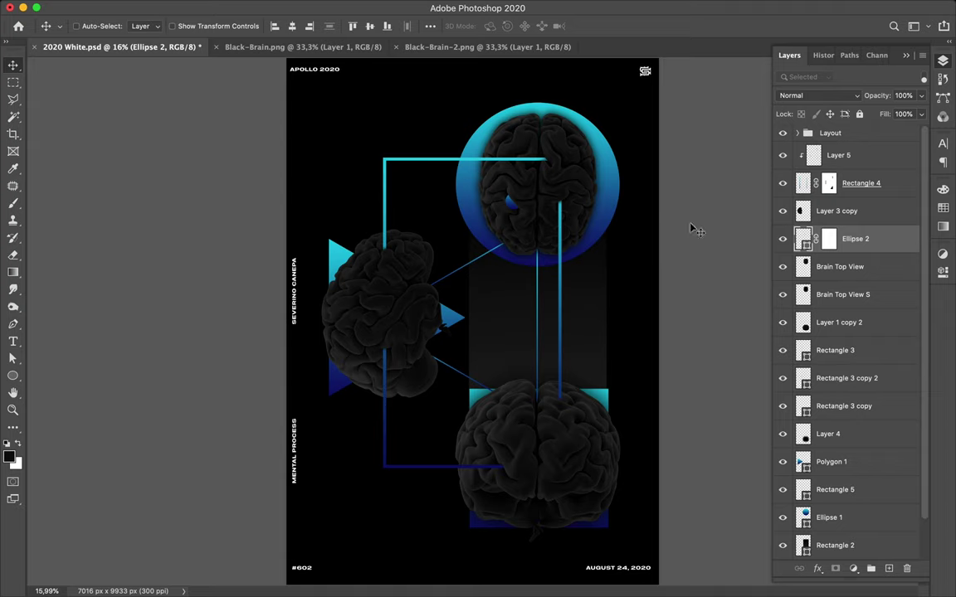
scroll(581, 179, up, 5)
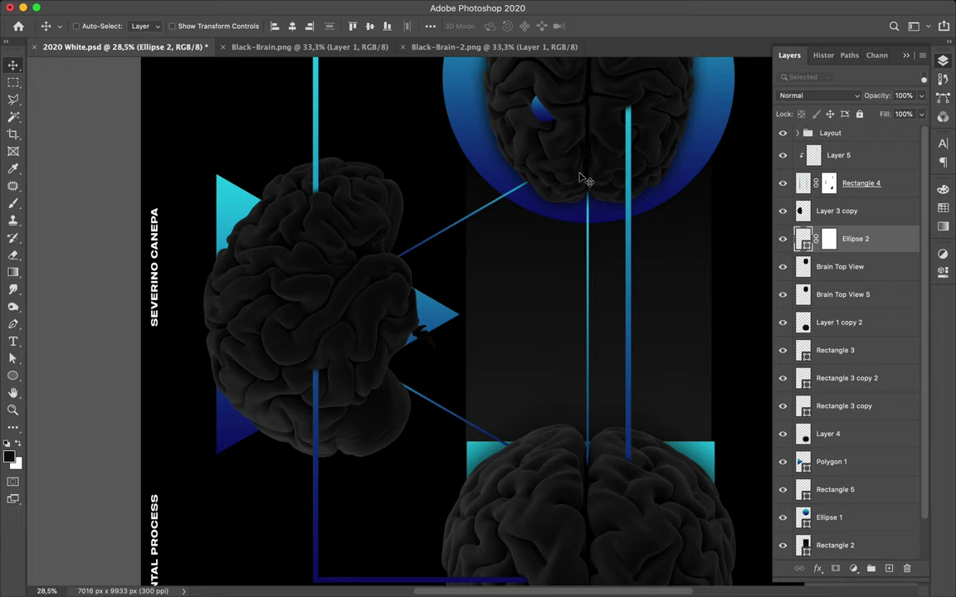
scroll(384, 210, up, 1)
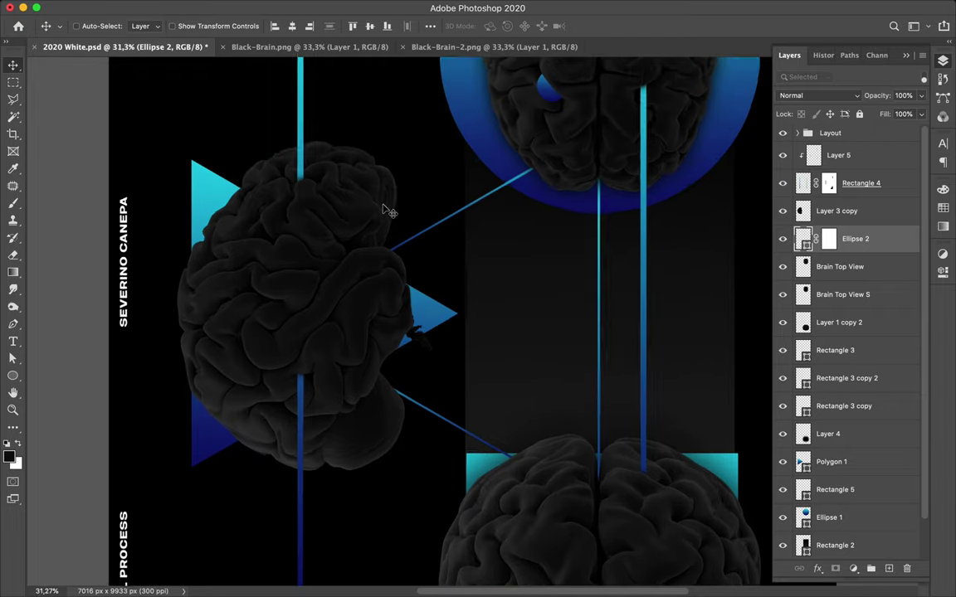
scroll(384, 210, up, 2)
scroll(164, 292, left, 2)
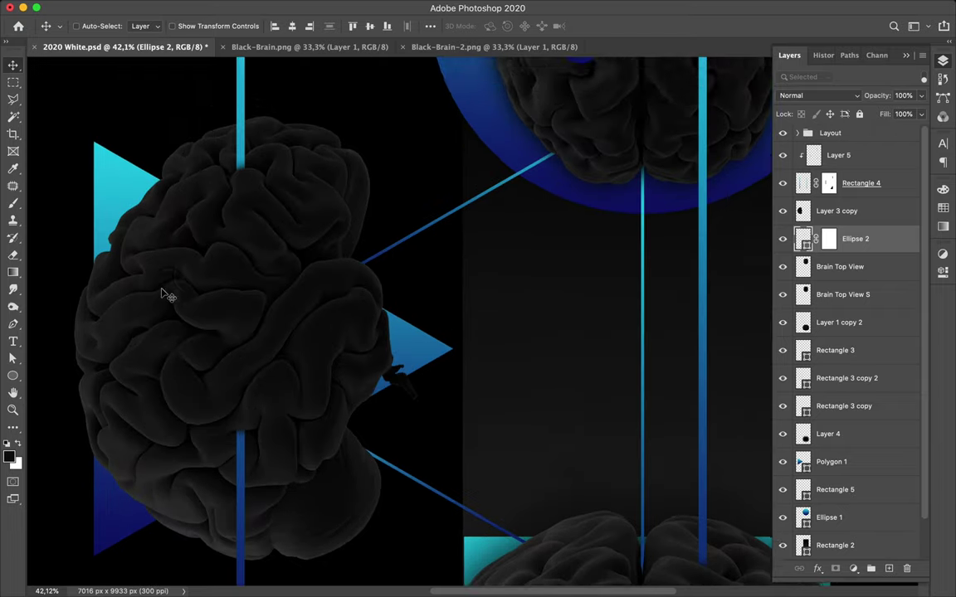
ctrl+click(203, 323)
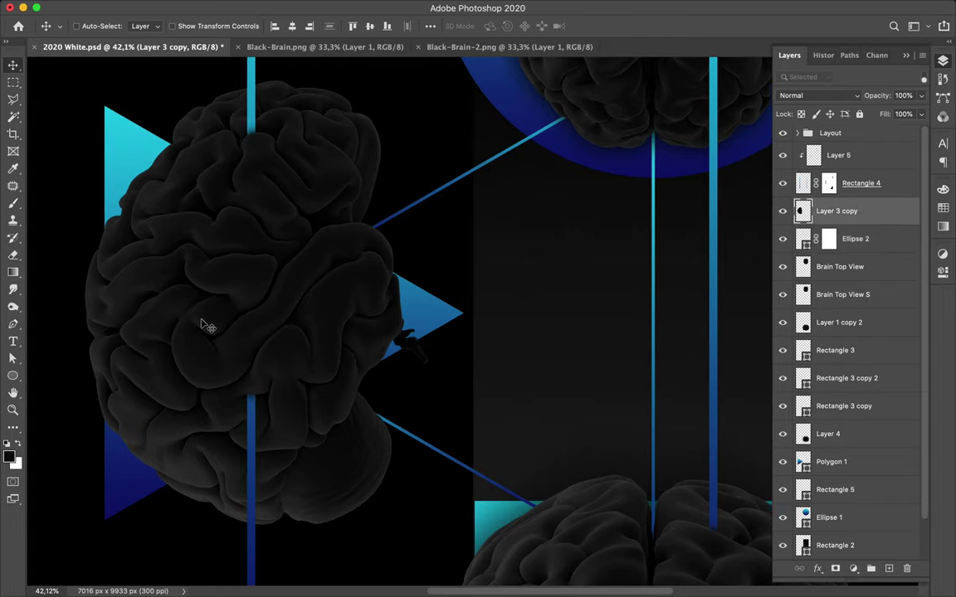
Draw a gradient triangle with the 3-sided Polygon tool over the left brain.
key(u)
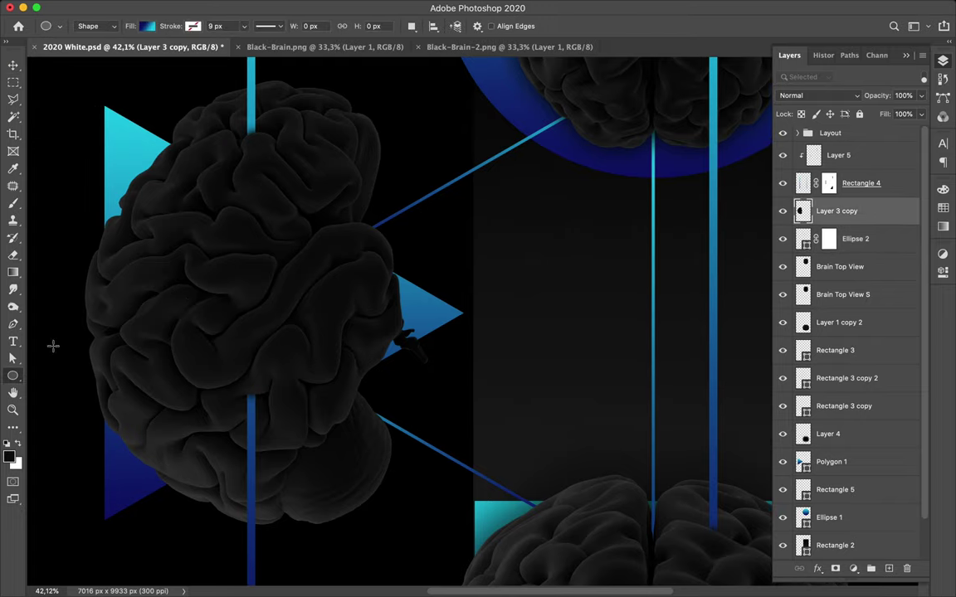
right_click(13, 375)
click(71, 412)
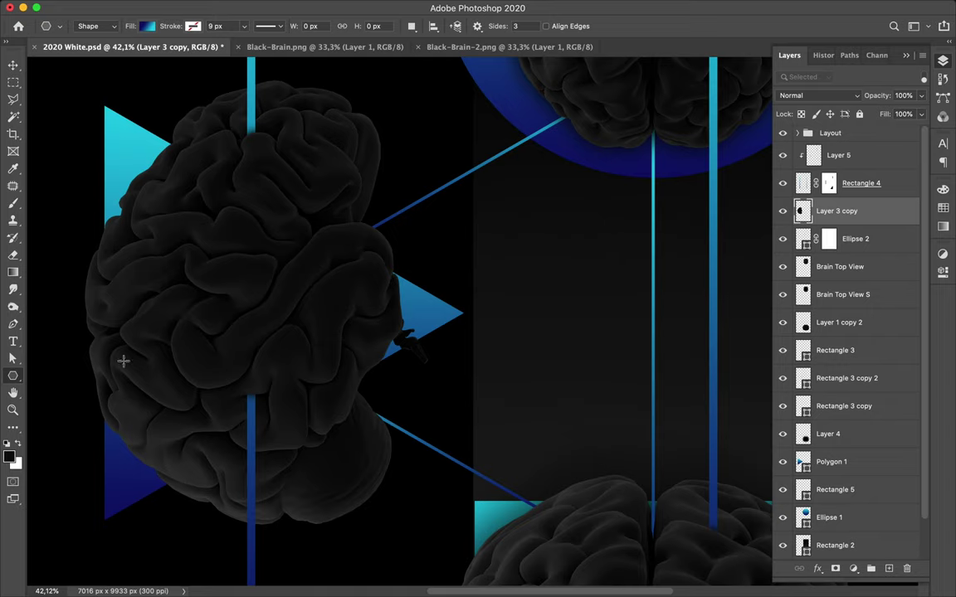
mouse_move(147, 317)
mouse_down()
mouse_move(191, 338)
mouse_move(167, 266)
mouse_up()
drag(167, 267, 167, 266)
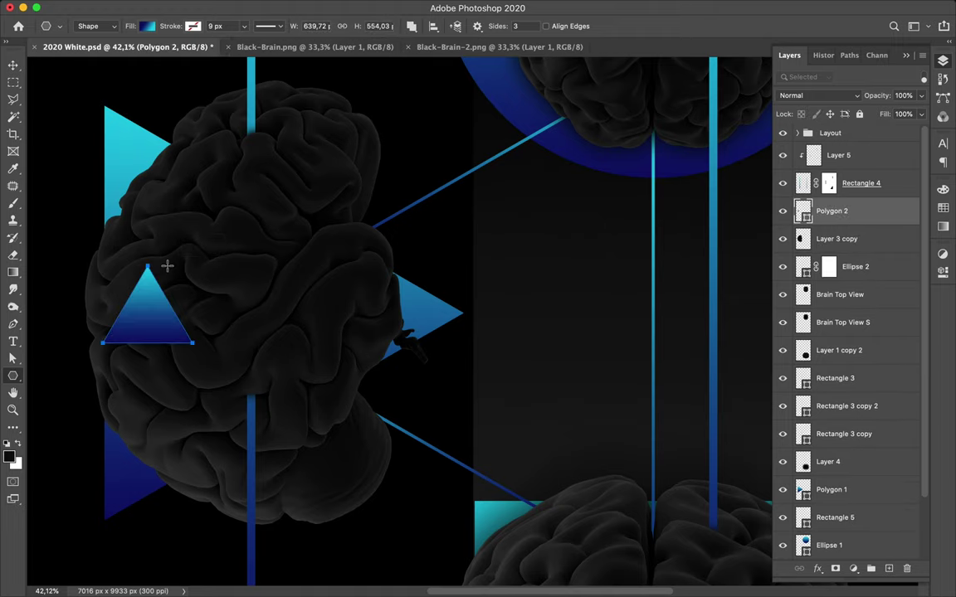
Rotate the triangle -90° to point left and set its fill to 42%.
key(v)
key(ctrl+t)
drag(99, 251, 65, 273)
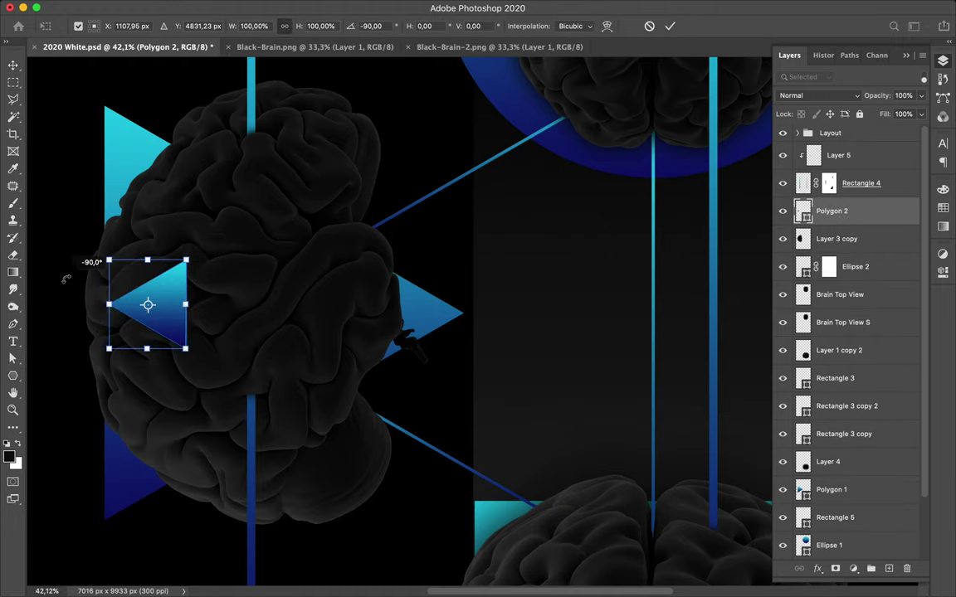
key(Return)
drag(921, 113, 888, 134)
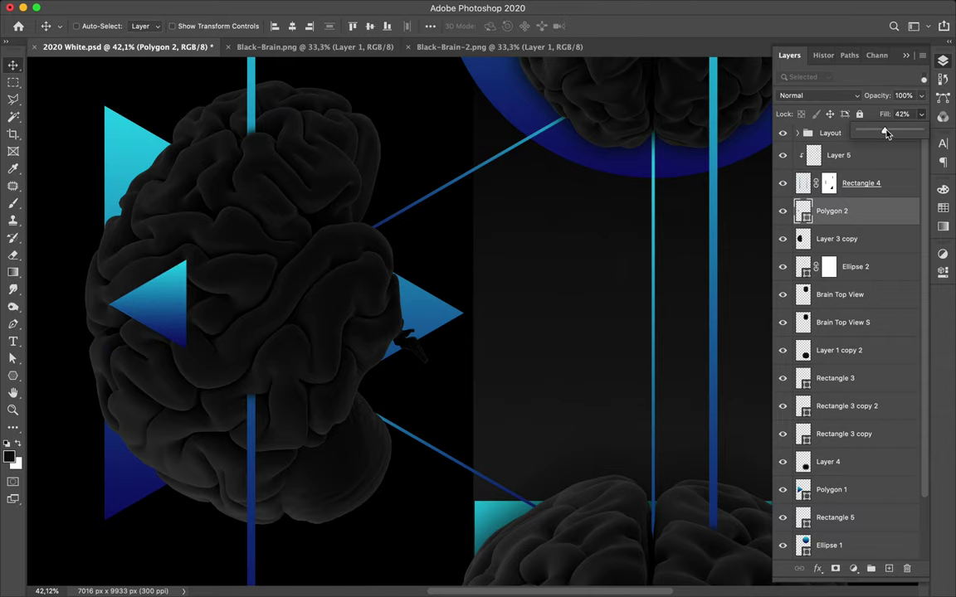
Move the triangle onto the left brain's folds and scale it down.
scroll(188, 311, up, 2)
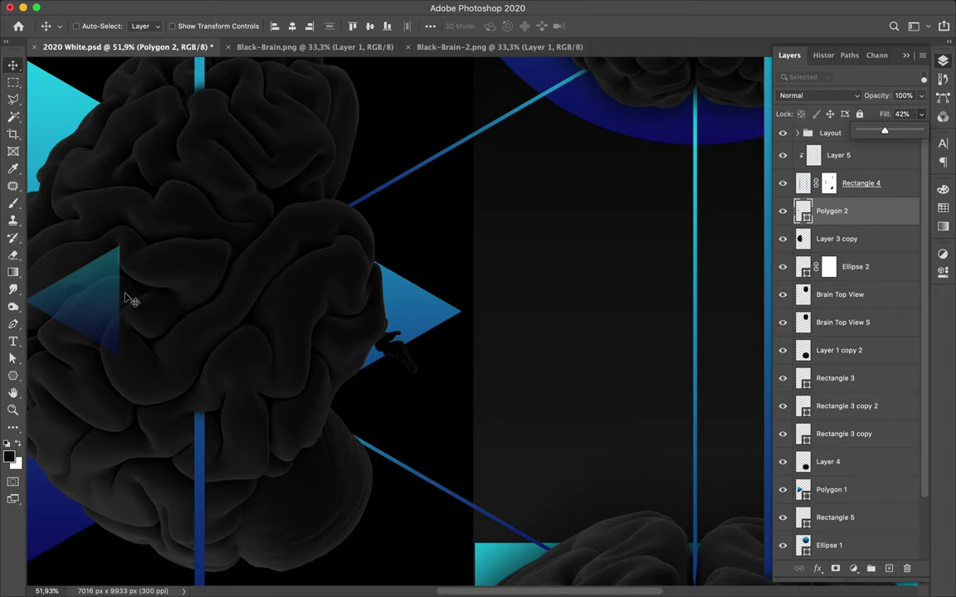
mouse_move(109, 300)
mouse_down()
mouse_move(122, 346)
mouse_move(129, 343)
mouse_up()
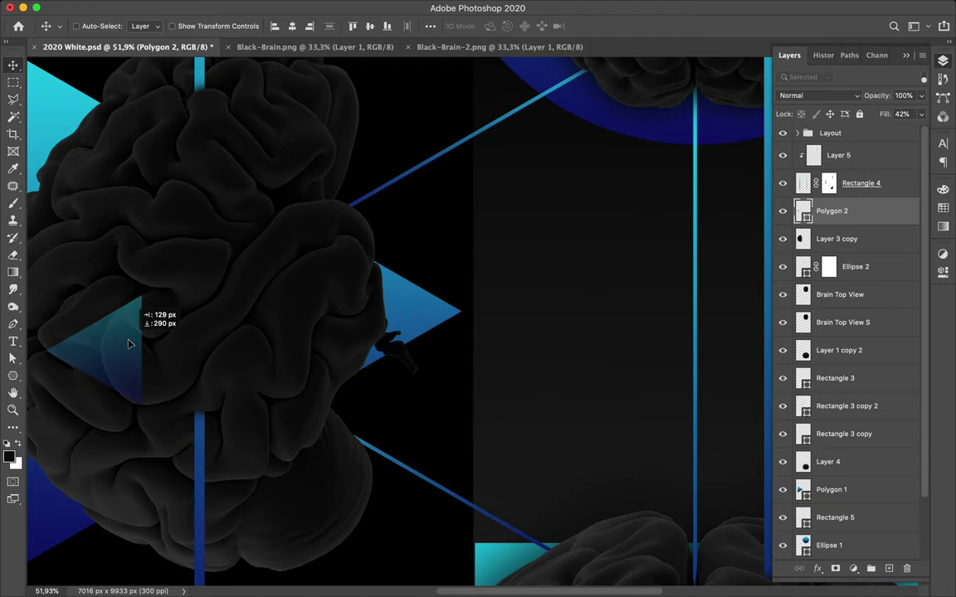
mouse_move(129, 343)
mouse_down()
mouse_move(135, 351)
mouse_move(114, 334)
mouse_up()
key(ctrl+t)
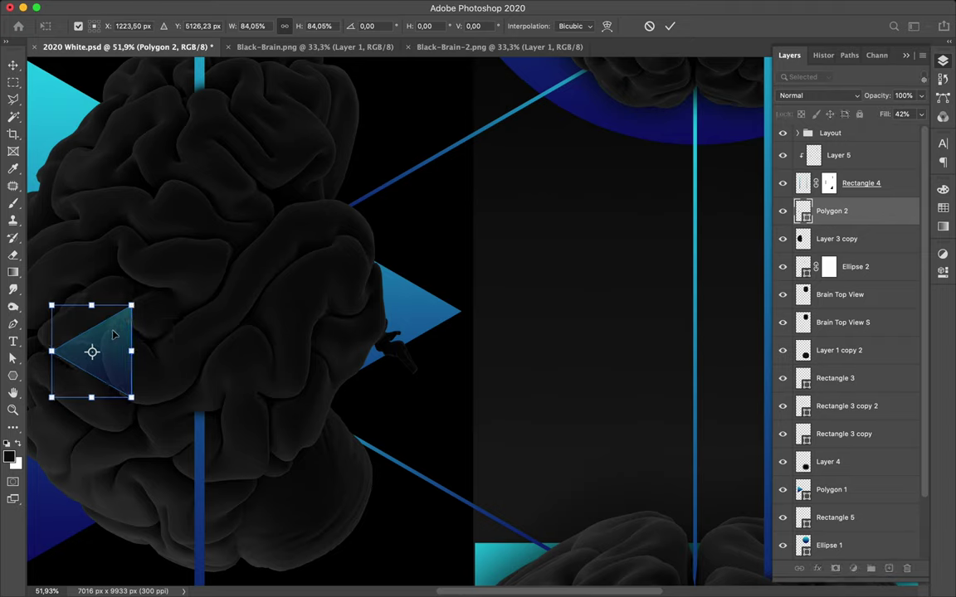
key(Return)
scroll(119, 337, up, 3)
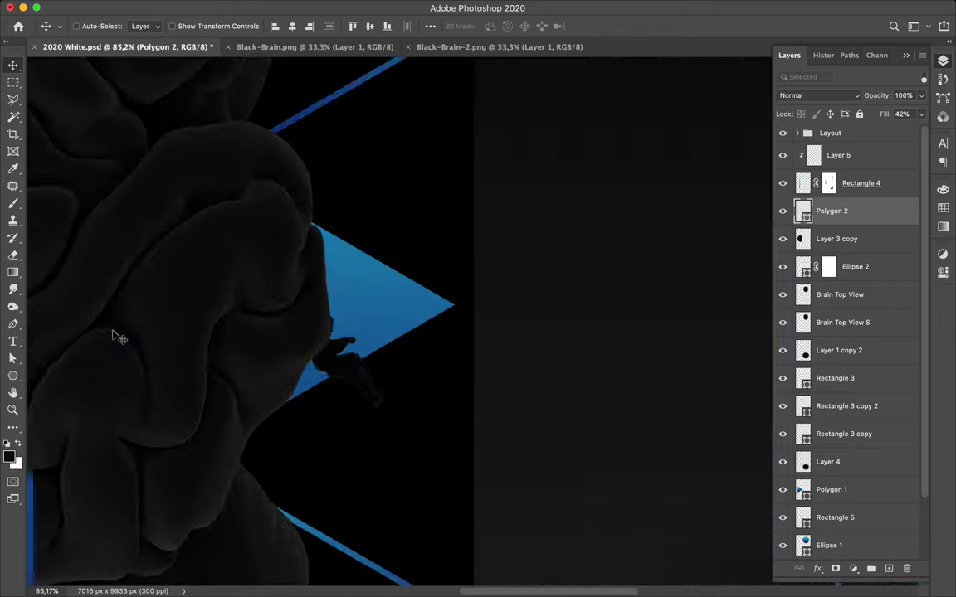
scroll(119, 337, left, 5)
scroll(118, 337, left, 3)
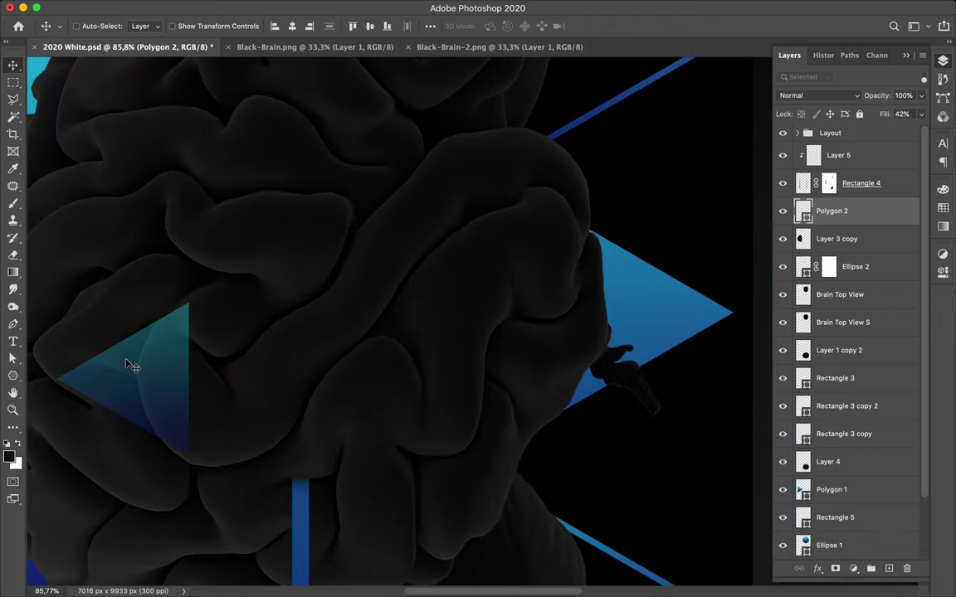
scroll(128, 366, up, 3)
scroll(129, 365, left, 5)
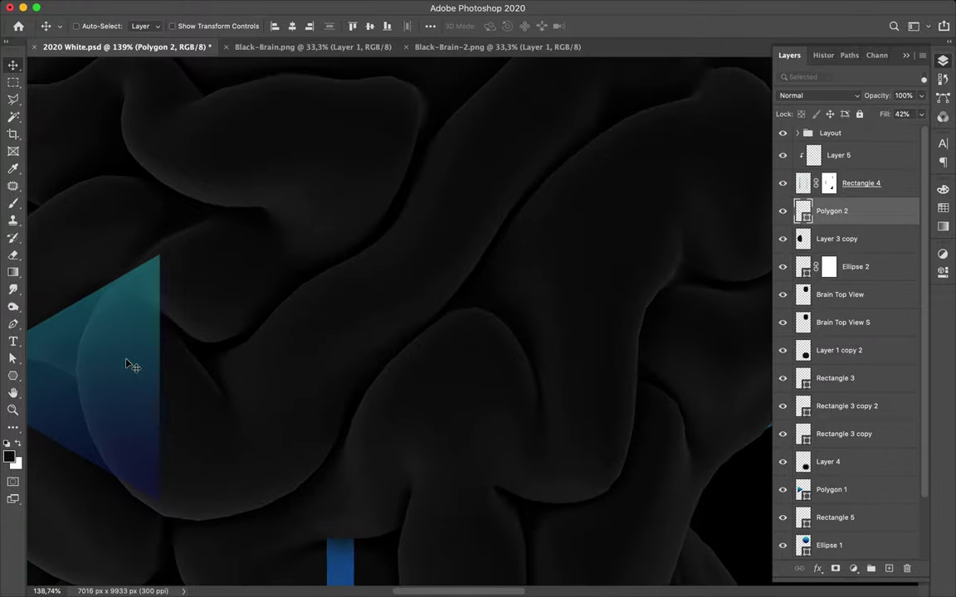
scroll(129, 366, left, 2)
scroll(129, 365, left, 3)
scroll(129, 365, down, 1)
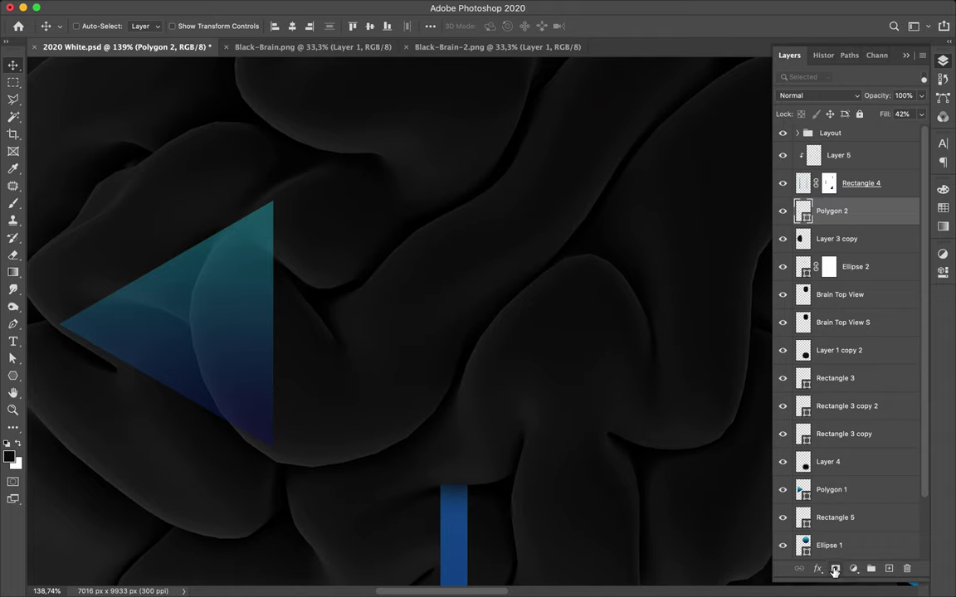
Add a layer mask to the Polygon 2 triangle and get the Pen tool ready.
click(835, 570)
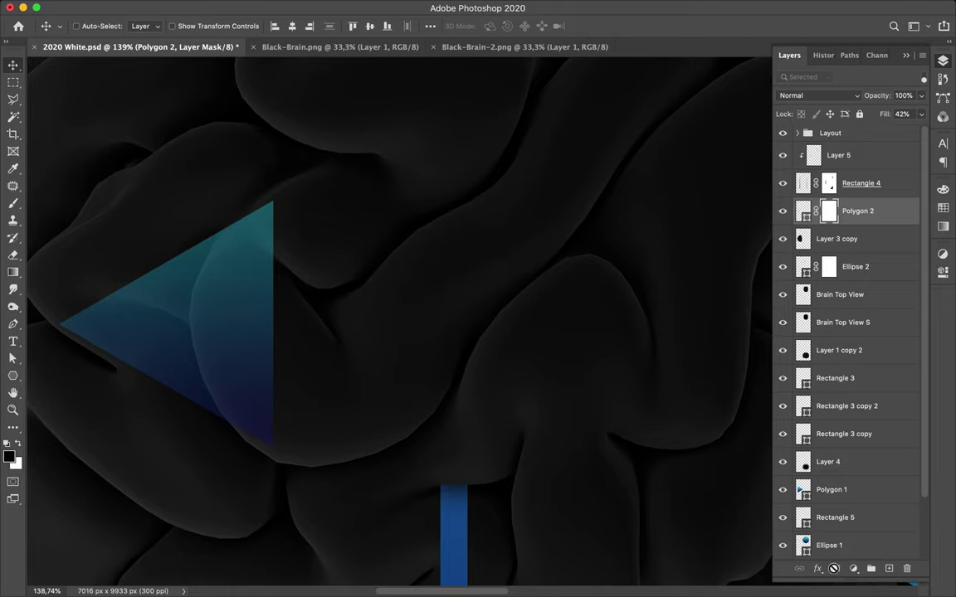
scroll(100, 228, up, 3)
scroll(99, 229, up, 3)
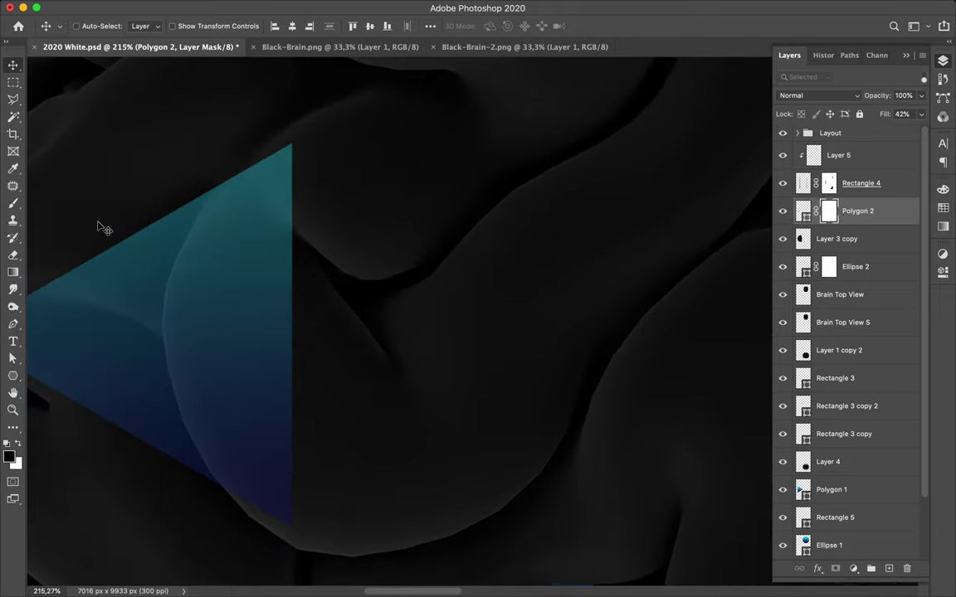
key(p)
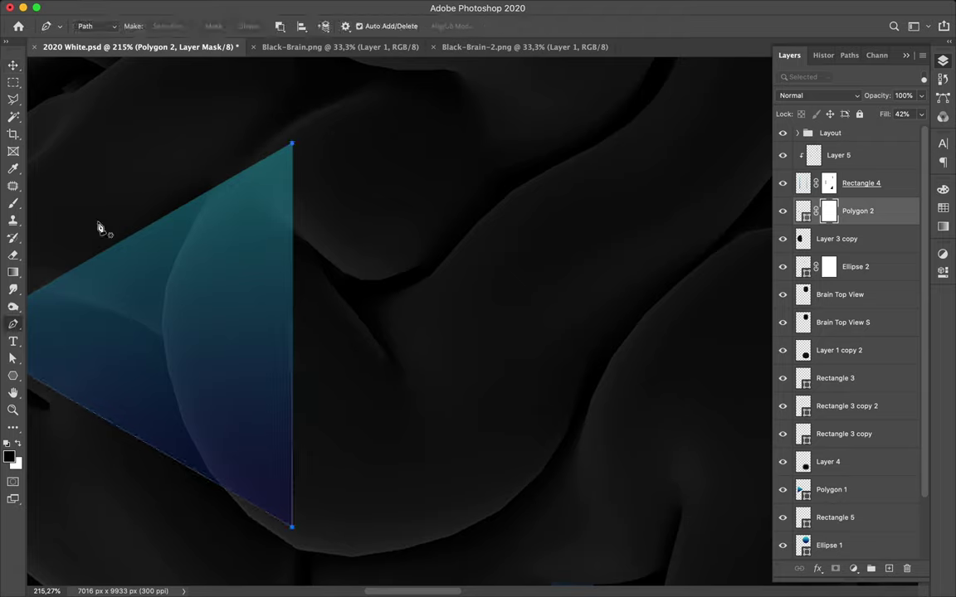
scroll(192, 194, up, 3)
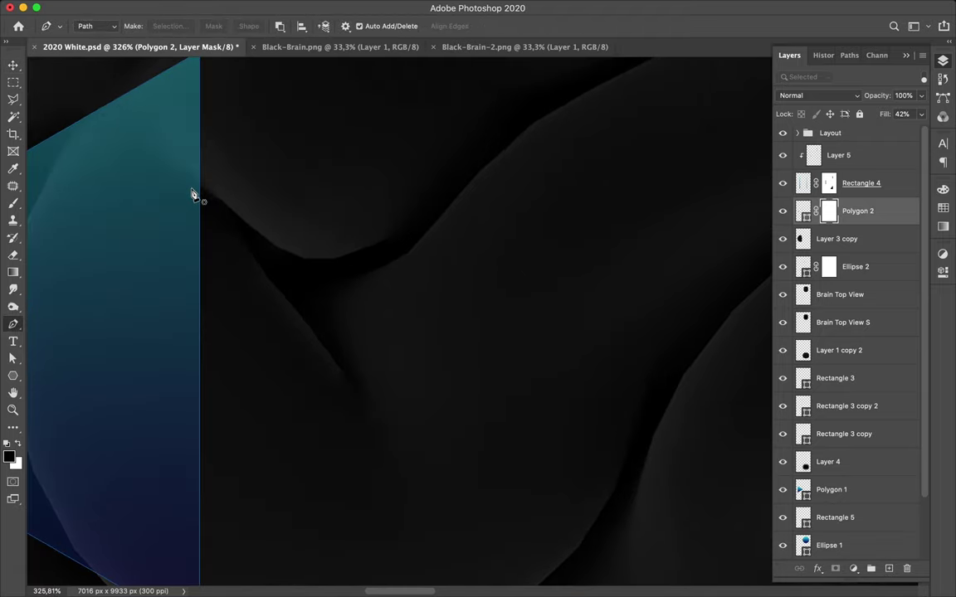
scroll(192, 193, down, 1)
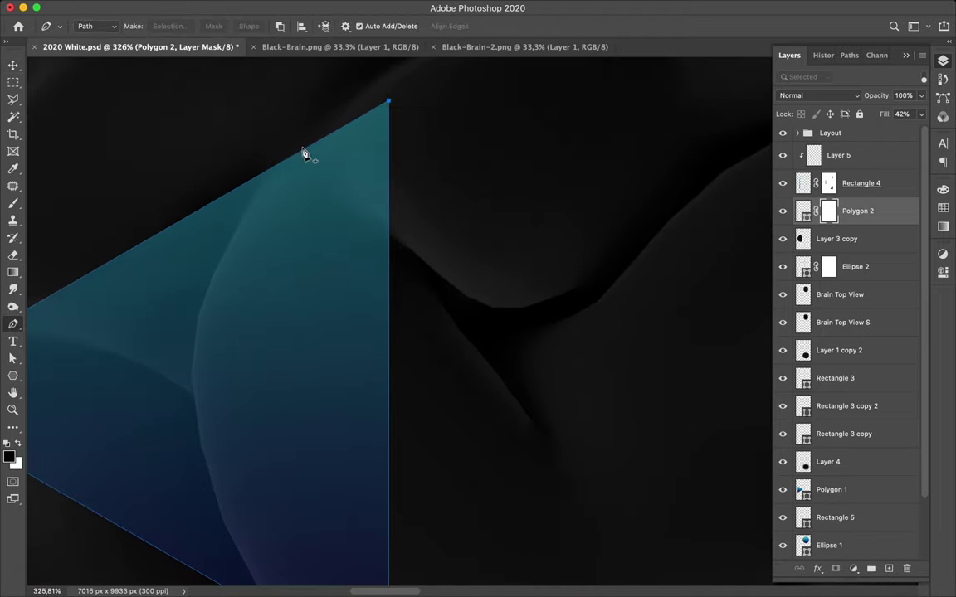
scroll(303, 154, up, 1)
scroll(303, 155, up, 1)
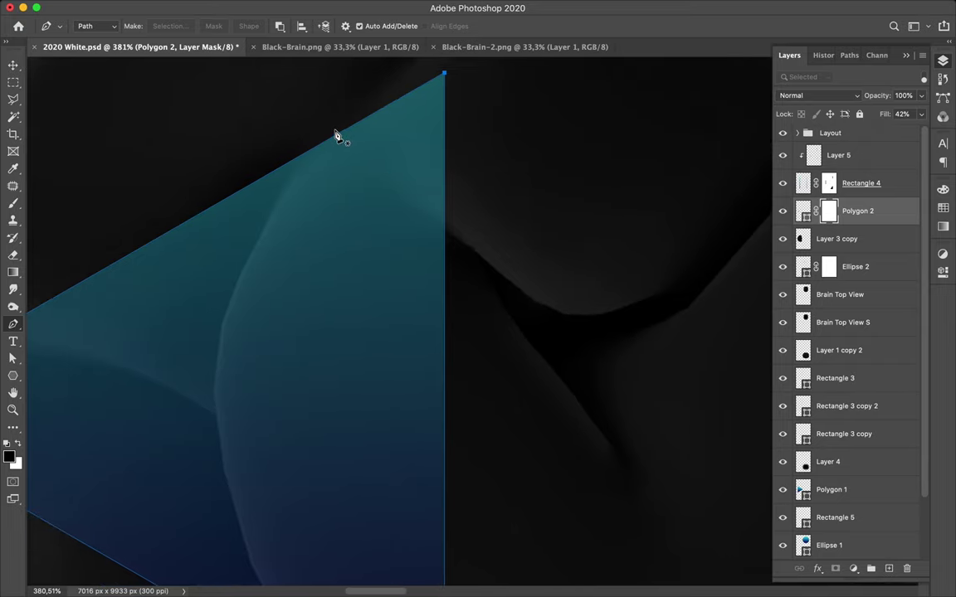
Place anchors down the left brain's fold, starting from the triangle's top edge.
click(336, 131)
drag(270, 215, 251, 262)
drag(222, 325, 217, 352)
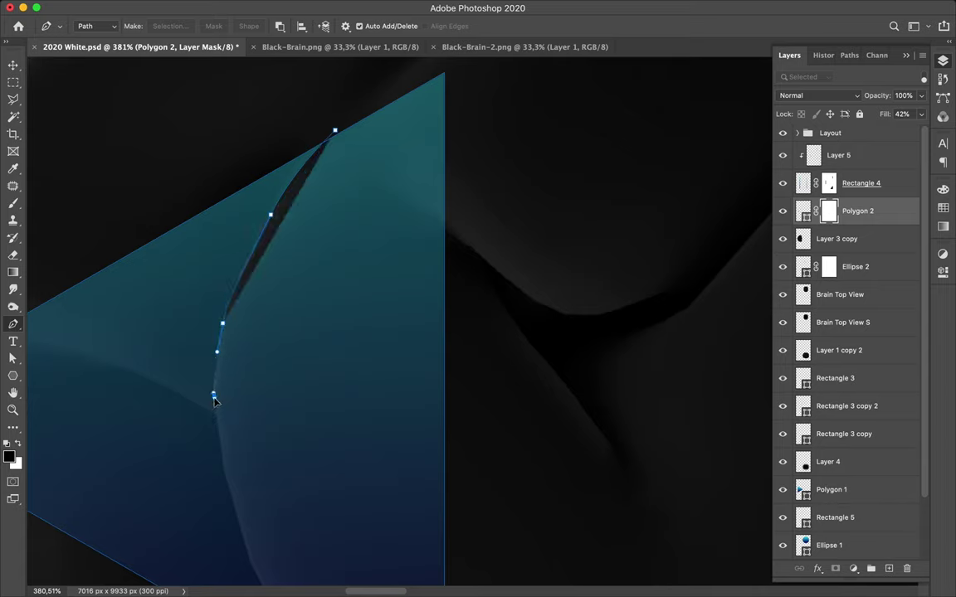
click(213, 395)
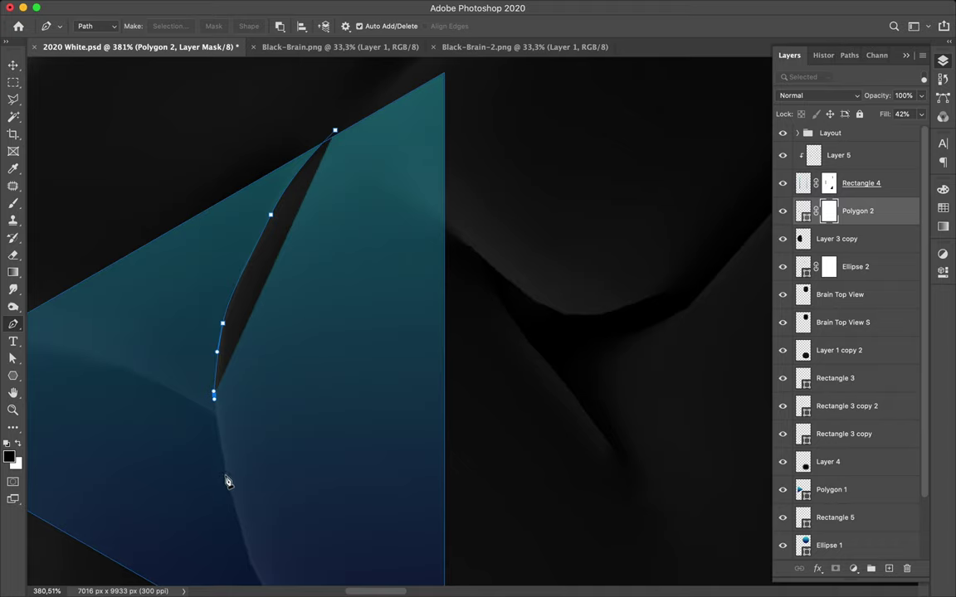
click(225, 476)
scroll(227, 485, down, 3)
scroll(231, 463, down, 2)
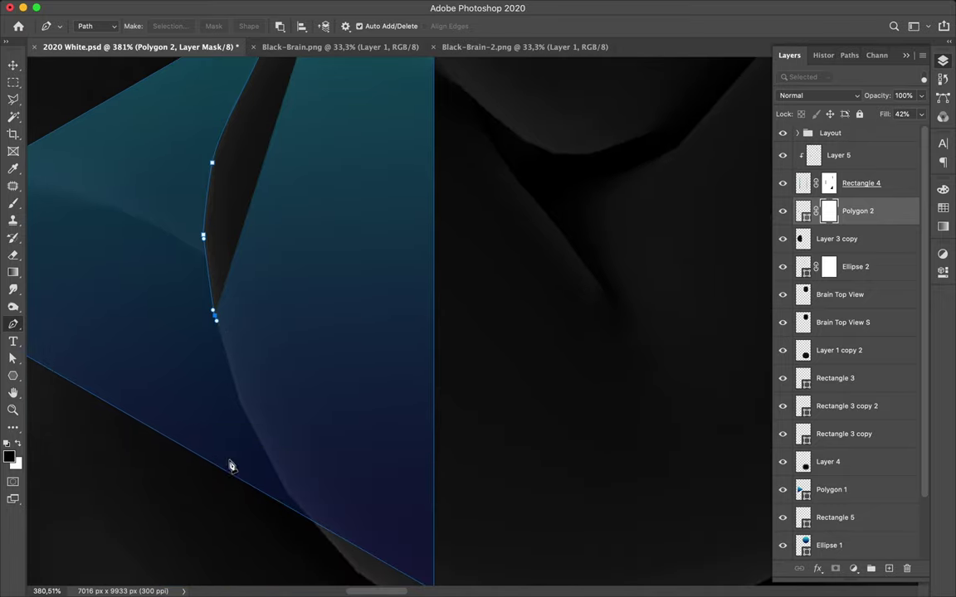
Curve the path along the lower fold, run it around the triangle's right side, and close it.
click(241, 407)
drag(241, 407, 245, 413)
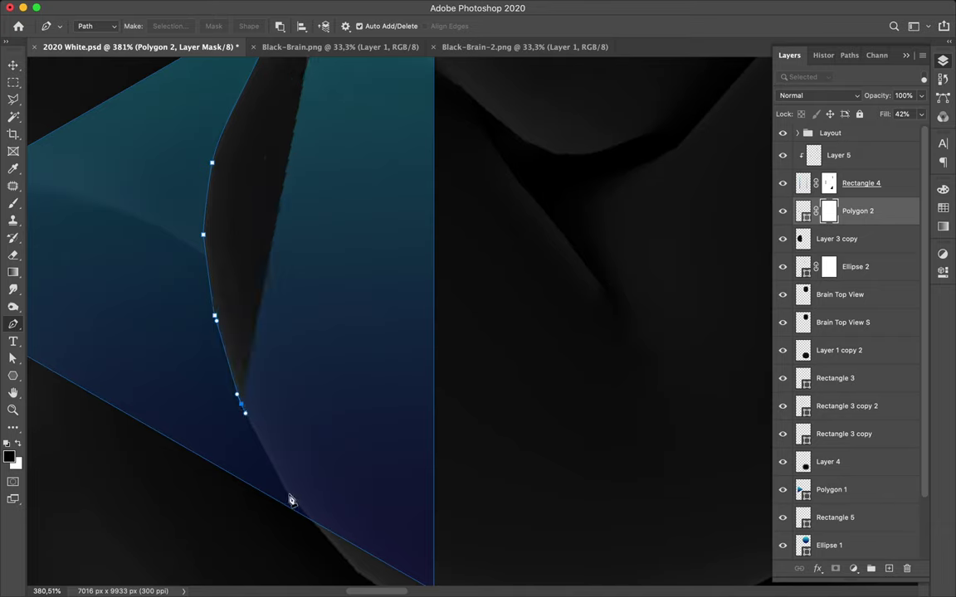
click(290, 496)
click(333, 545)
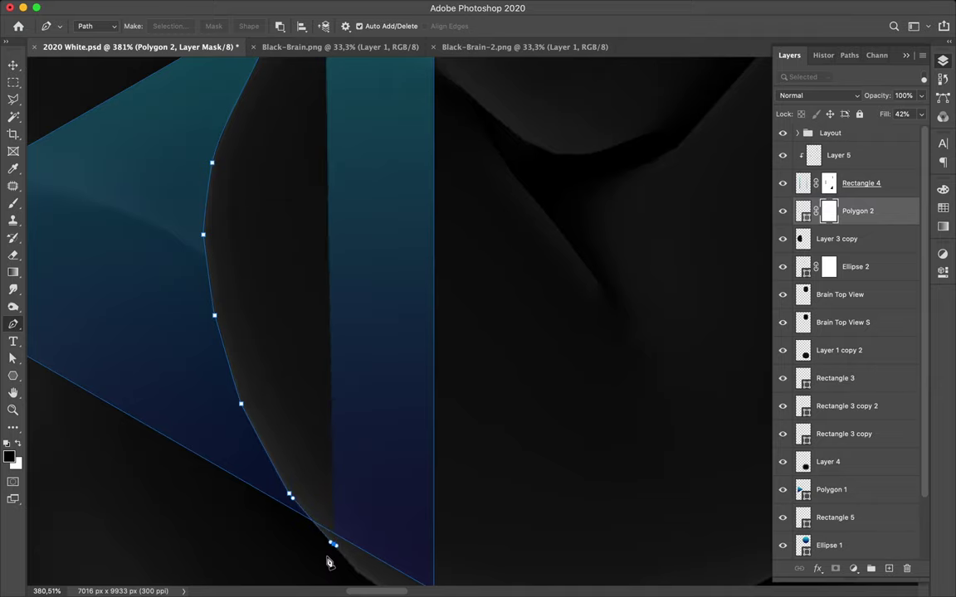
scroll(385, 574, down, 2)
scroll(402, 565, down, 2)
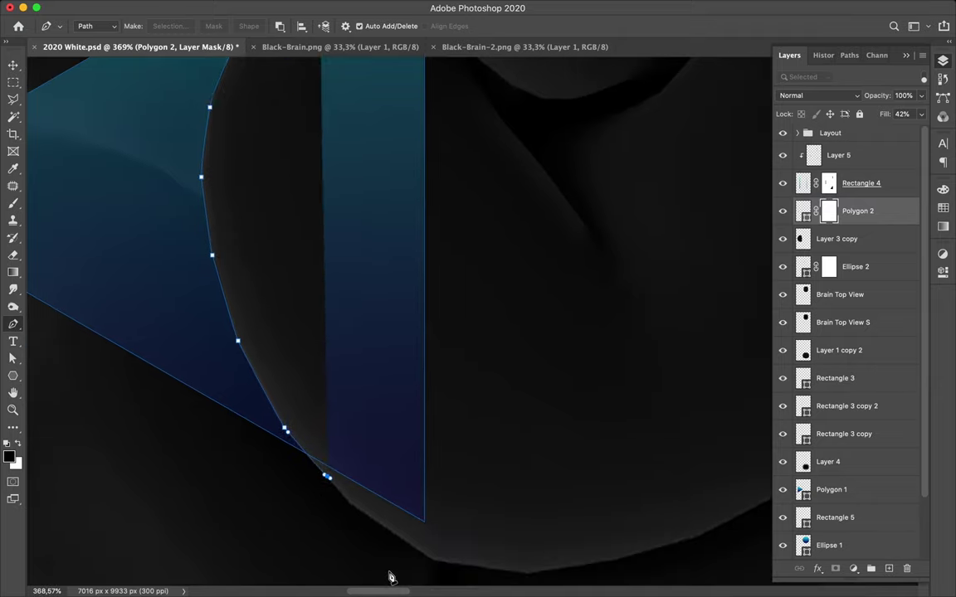
click(448, 536)
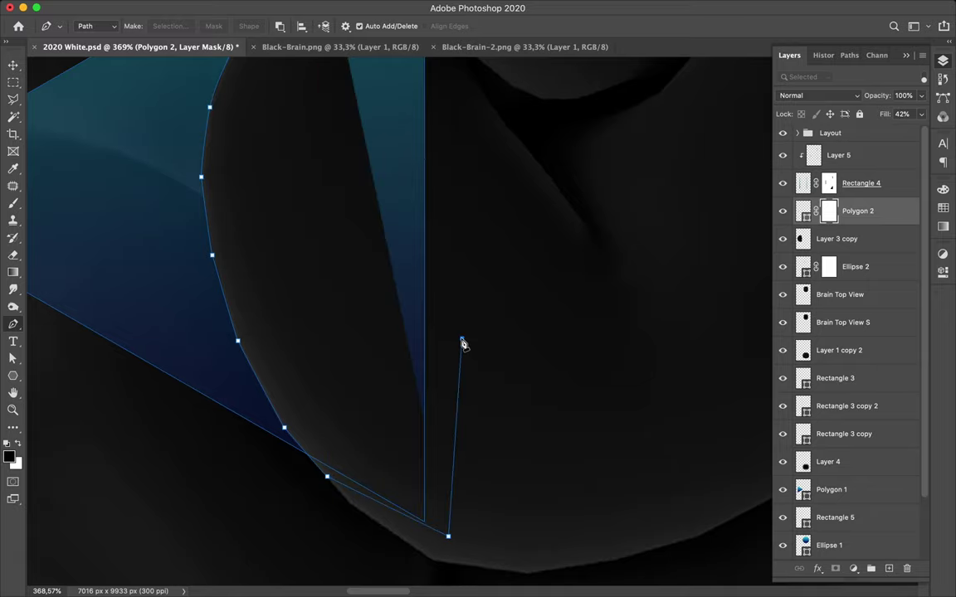
scroll(462, 343, up, 10)
click(448, 234)
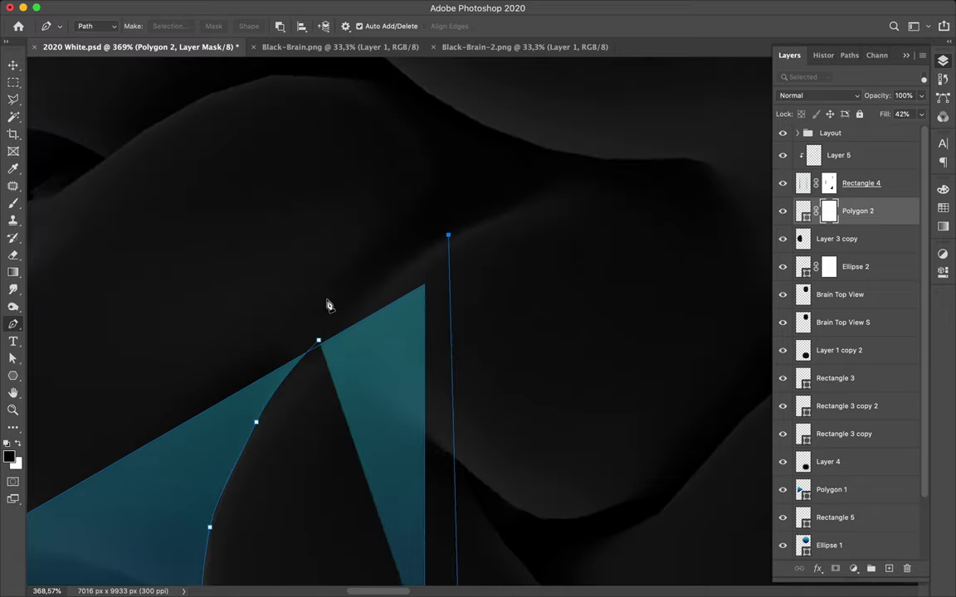
click(320, 340)
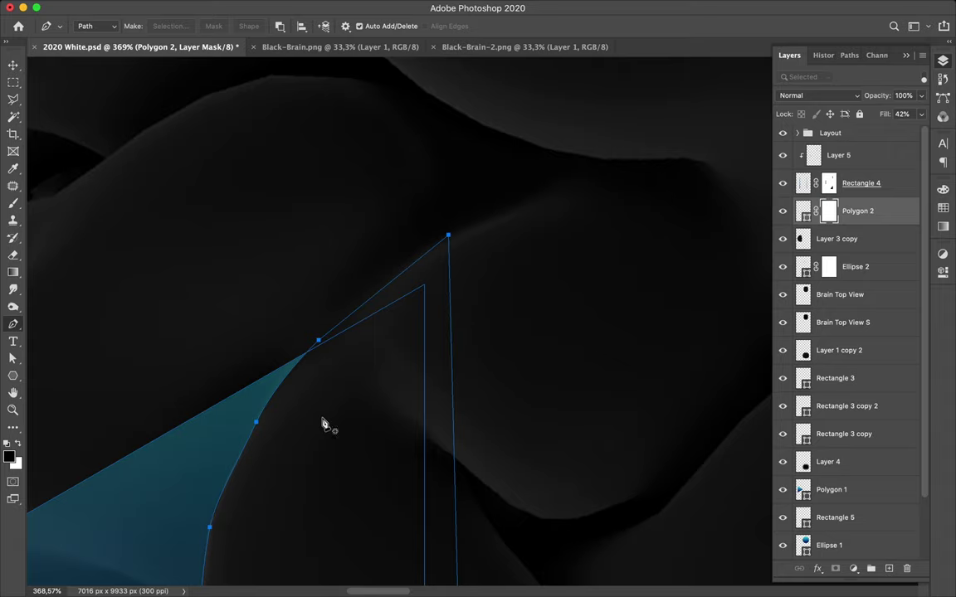
Preview the cut triangle and select Polygon 2's path with the Path Selection tool.
key(a)
click(258, 482)
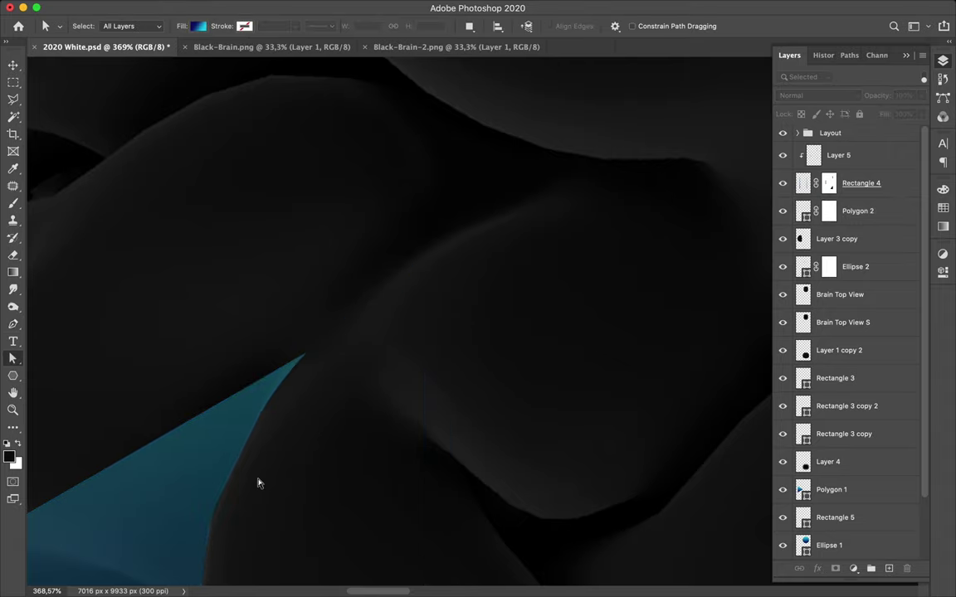
scroll(258, 482, down, 5)
scroll(258, 482, left, 2)
scroll(258, 482, up, 1)
scroll(258, 482, up, 2)
scroll(258, 482, up, 1)
scroll(258, 483, up, 2)
scroll(258, 483, up, 1)
scroll(258, 482, left, 3)
scroll(258, 482, down, 1)
scroll(258, 482, left, 1)
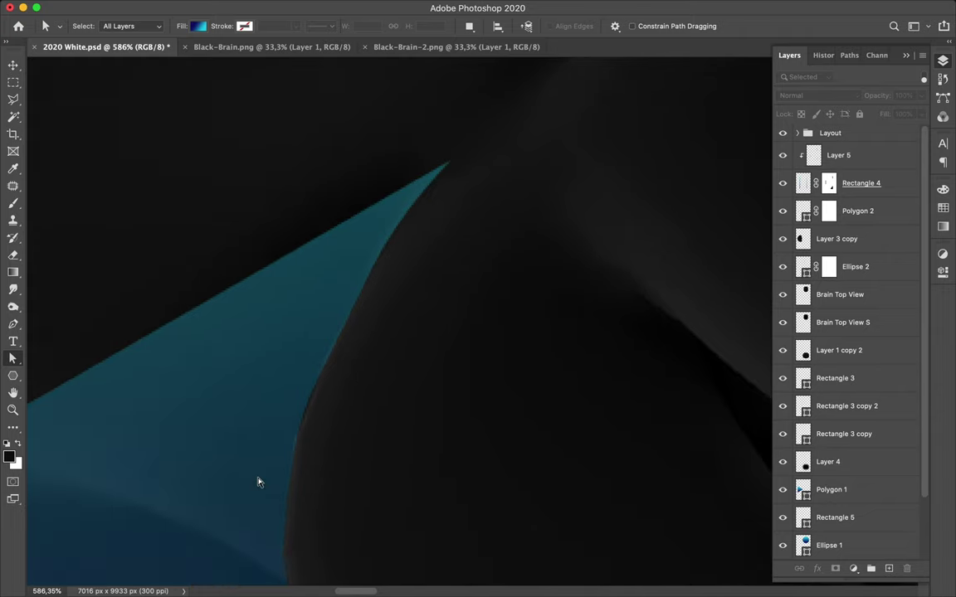
scroll(258, 482, down, 2)
scroll(258, 482, left, 1)
scroll(302, 450, up, 1)
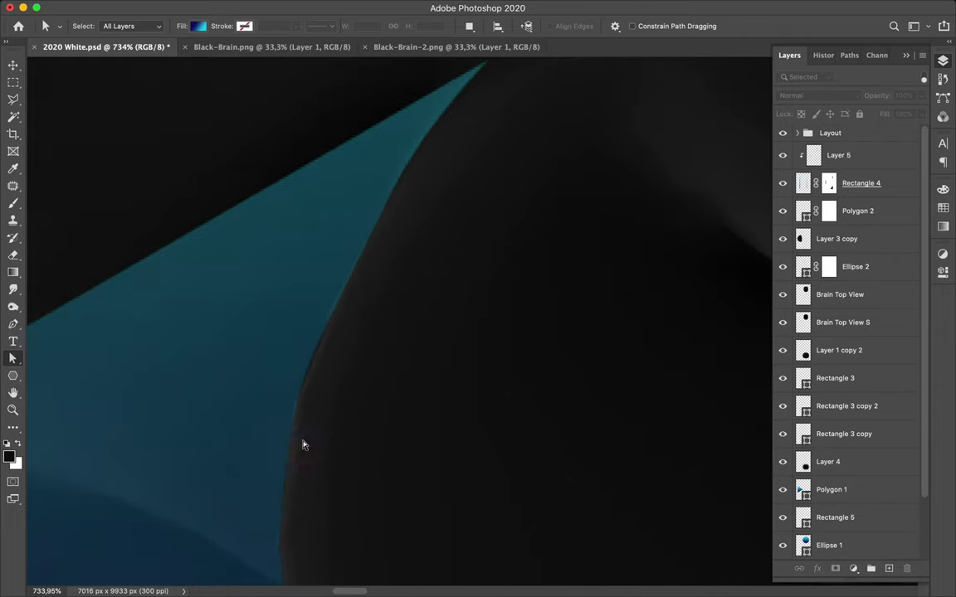
click(303, 389)
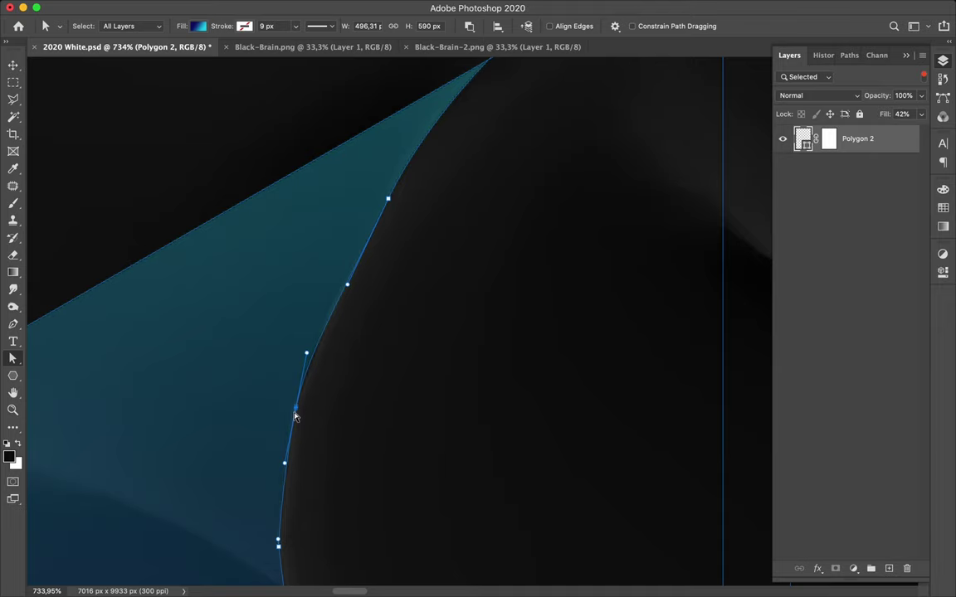
key(Escape)
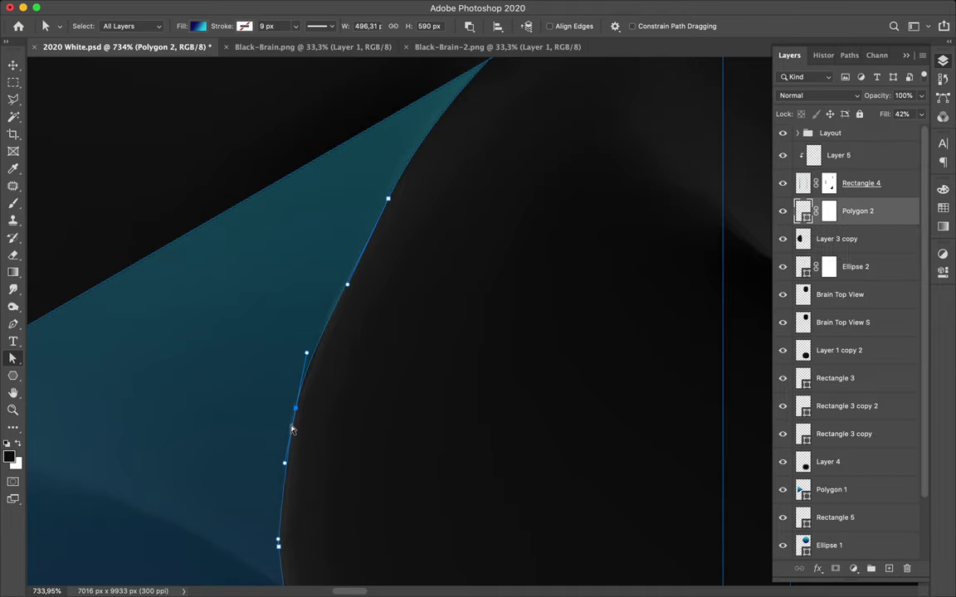
Drag the path's anchors and handles so the edge follows the brain fold, then fit the poster on screen.
drag(295, 407, 291, 423)
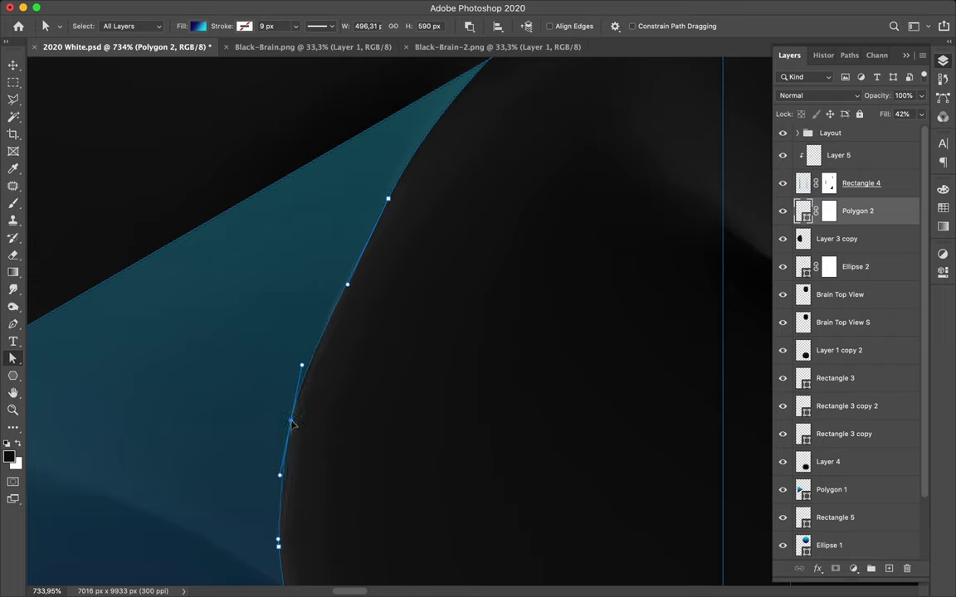
click(347, 286)
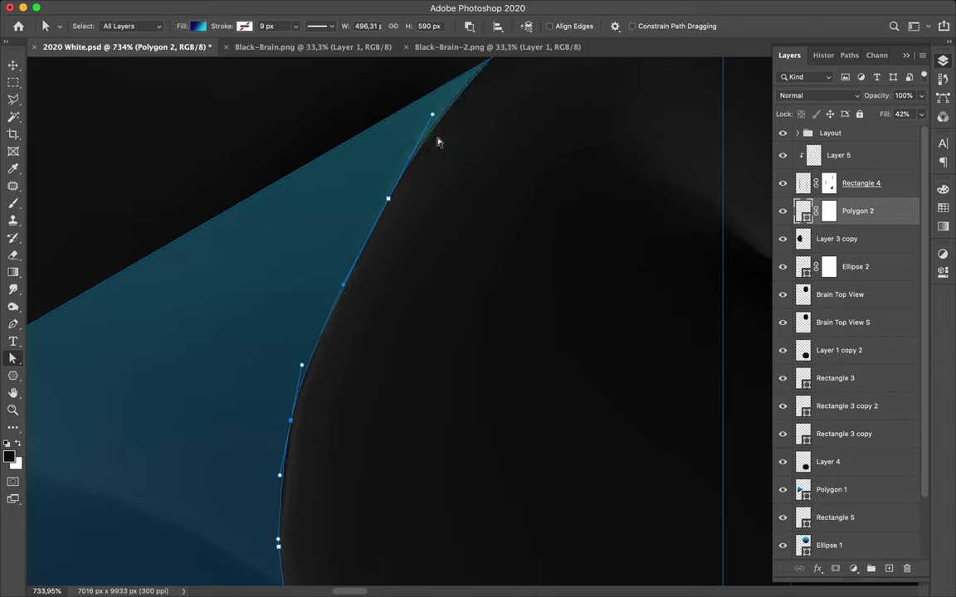
drag(433, 116, 442, 103)
drag(302, 375, 300, 386)
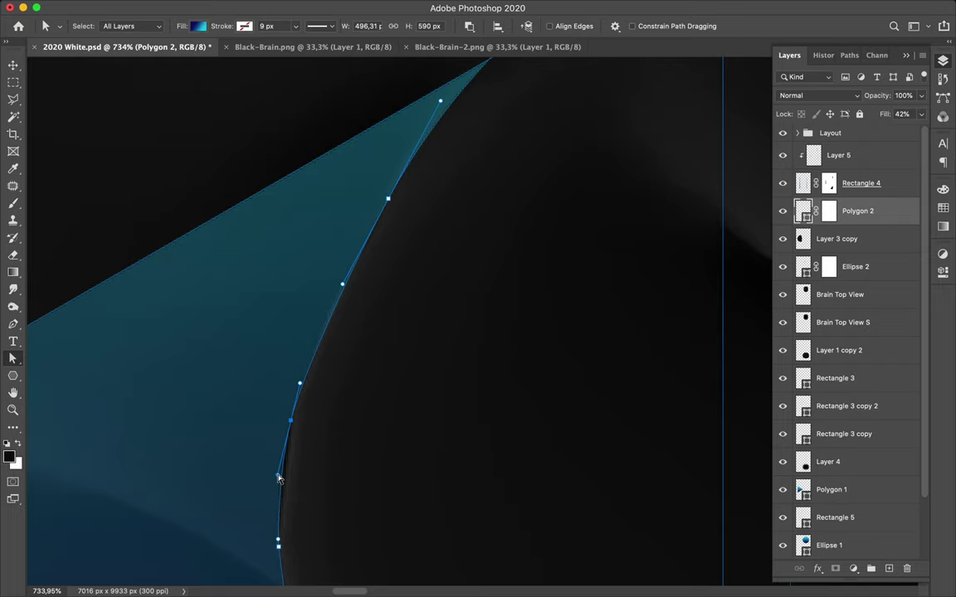
drag(291, 438, 292, 426)
drag(284, 383, 303, 386)
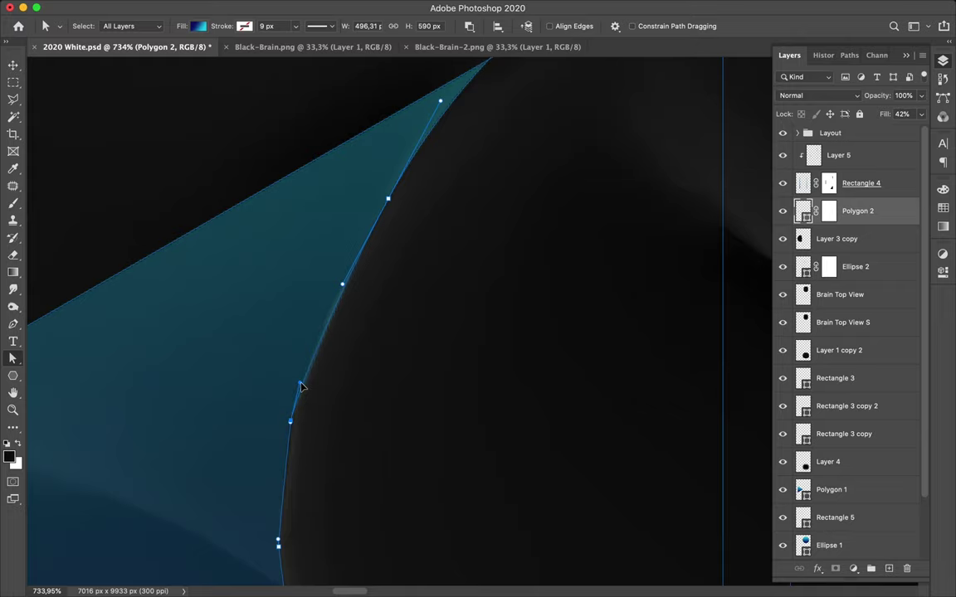
scroll(293, 477, down, 2)
scroll(293, 478, down, 3)
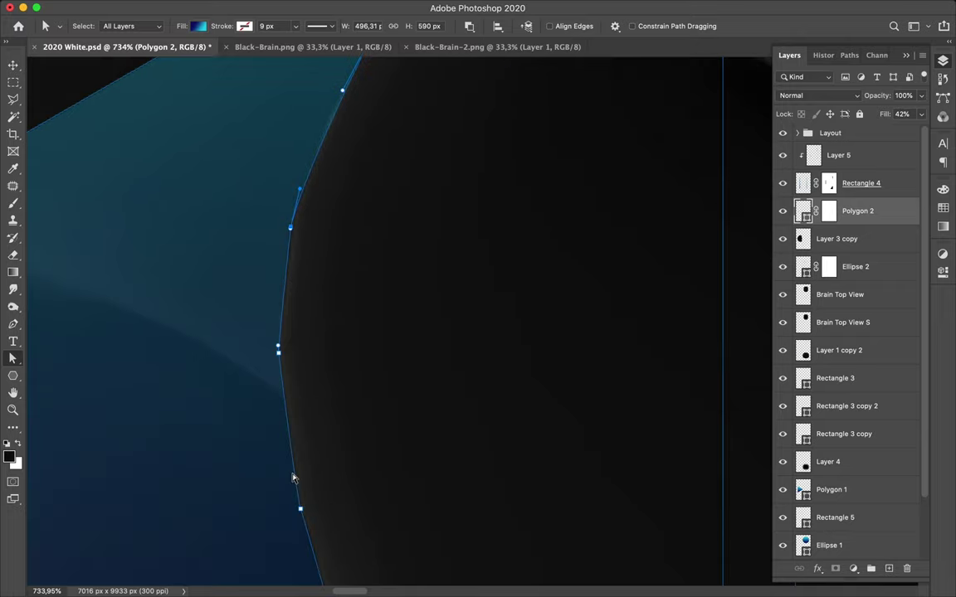
scroll(292, 478, down, 3)
scroll(292, 478, down, 2)
scroll(292, 478, down, 1)
scroll(292, 478, right, 3)
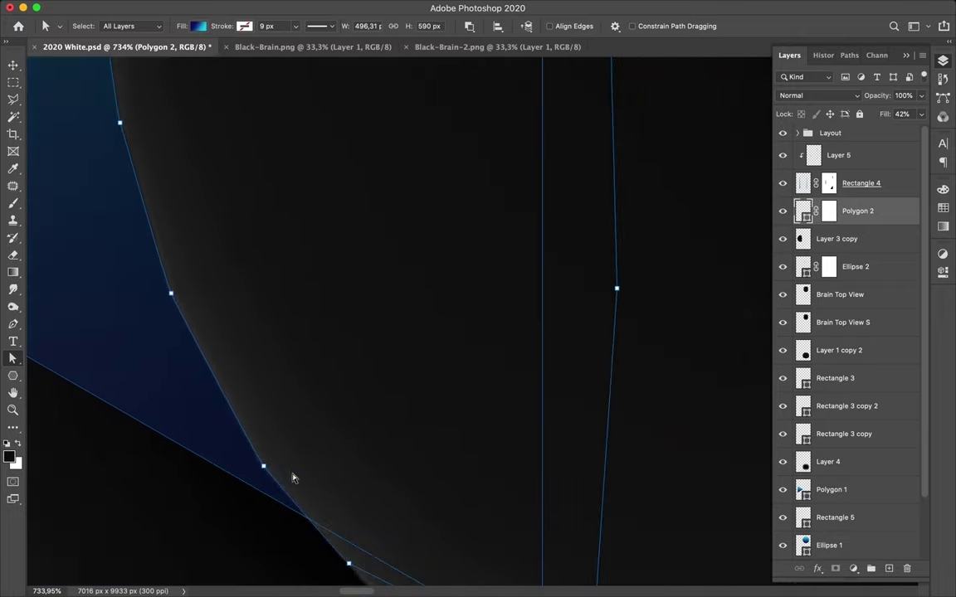
scroll(292, 478, down, 2)
scroll(292, 478, right, 1)
scroll(293, 478, right, 2)
key(super+0)
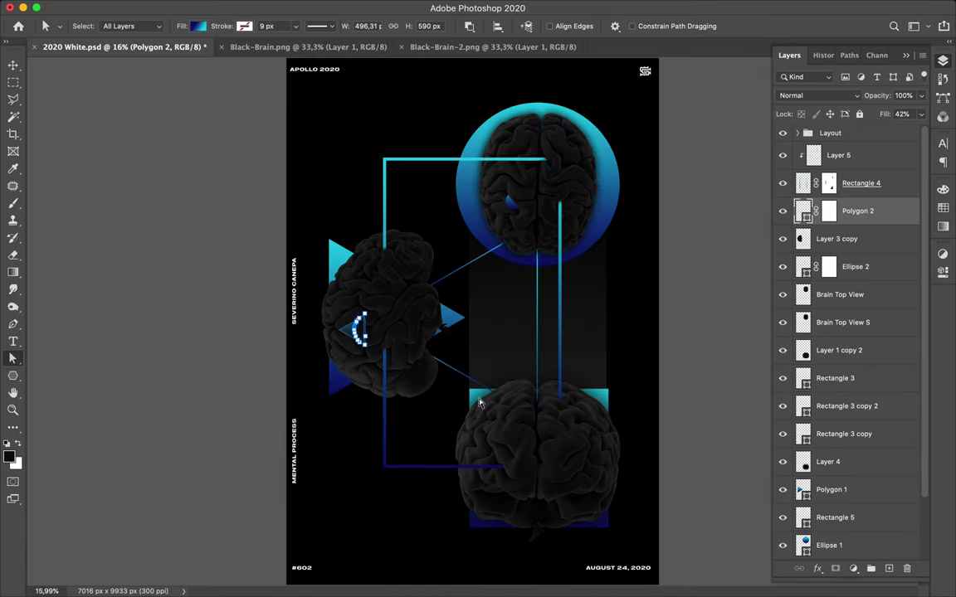
click(480, 403)
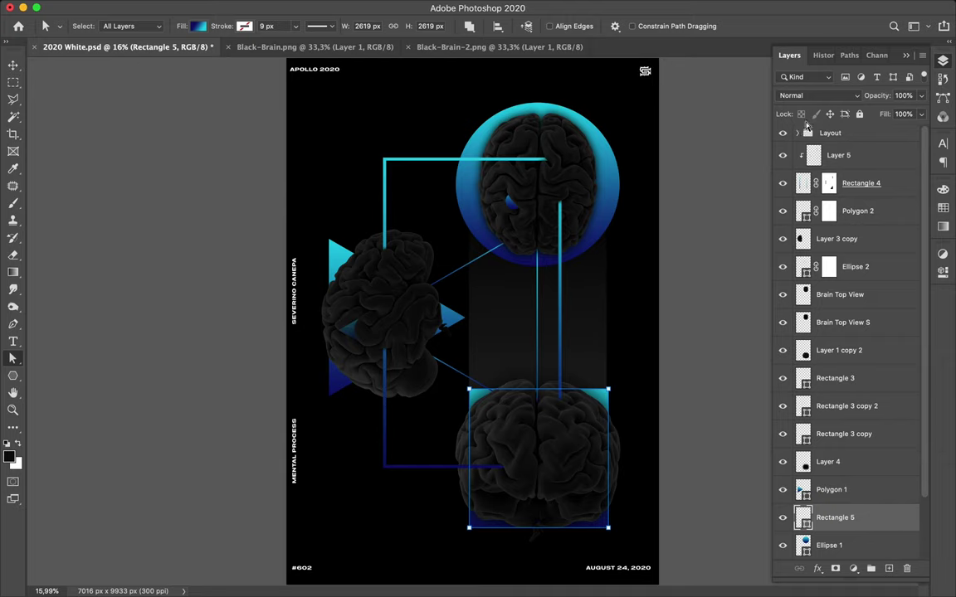
key(v)
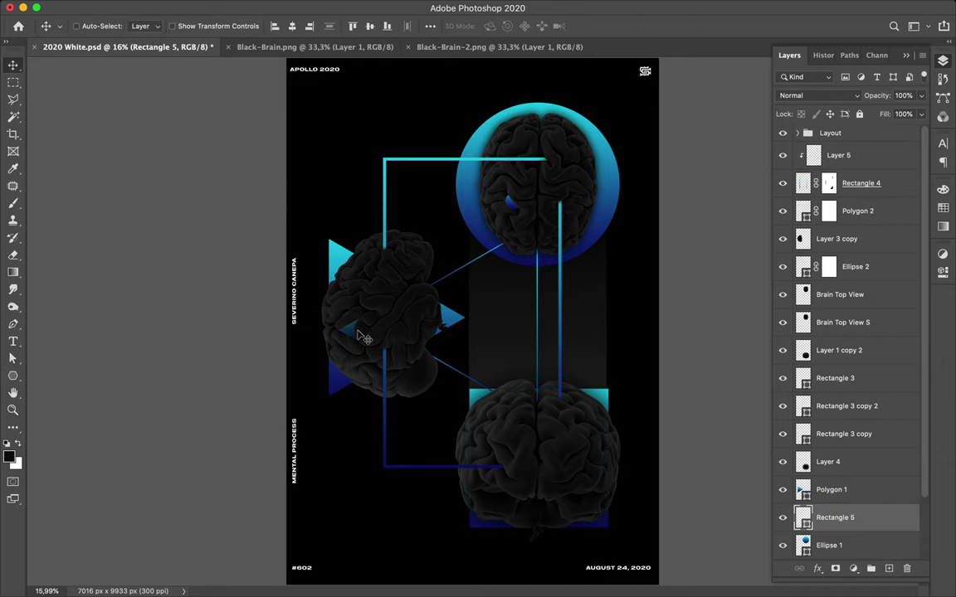
click(319, 302)
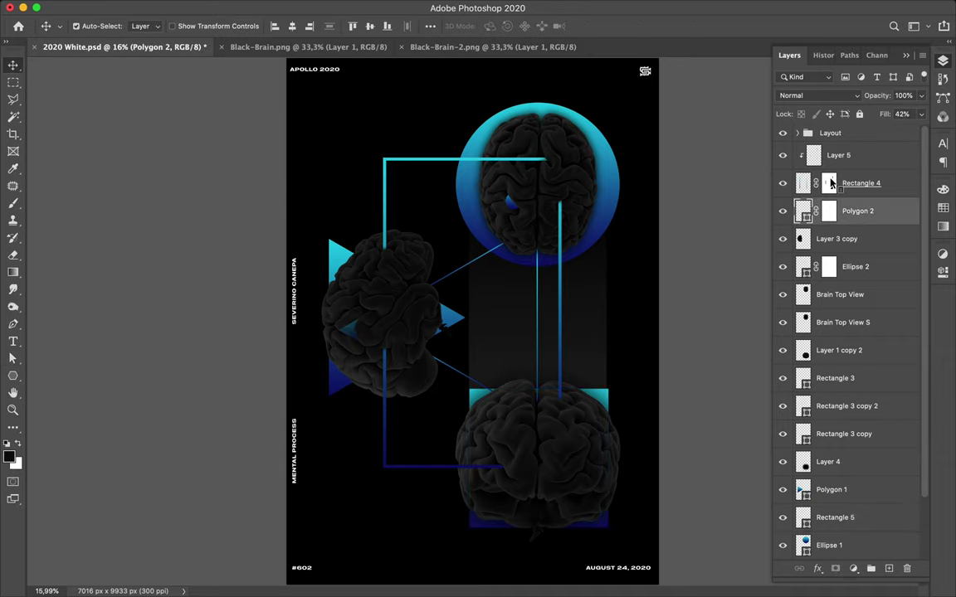
click(921, 114)
drag(884, 131, 920, 131)
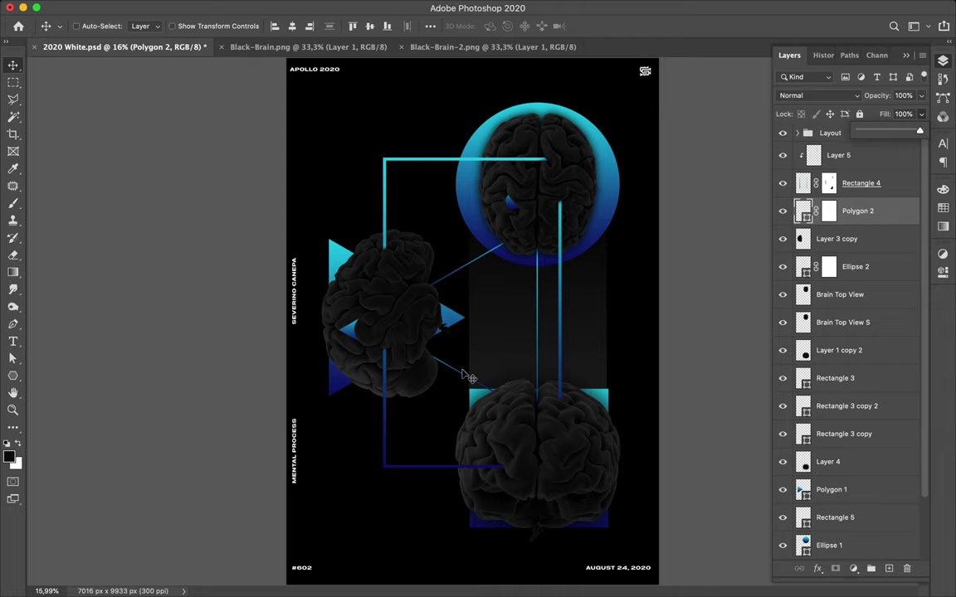
scroll(467, 378, up, 1)
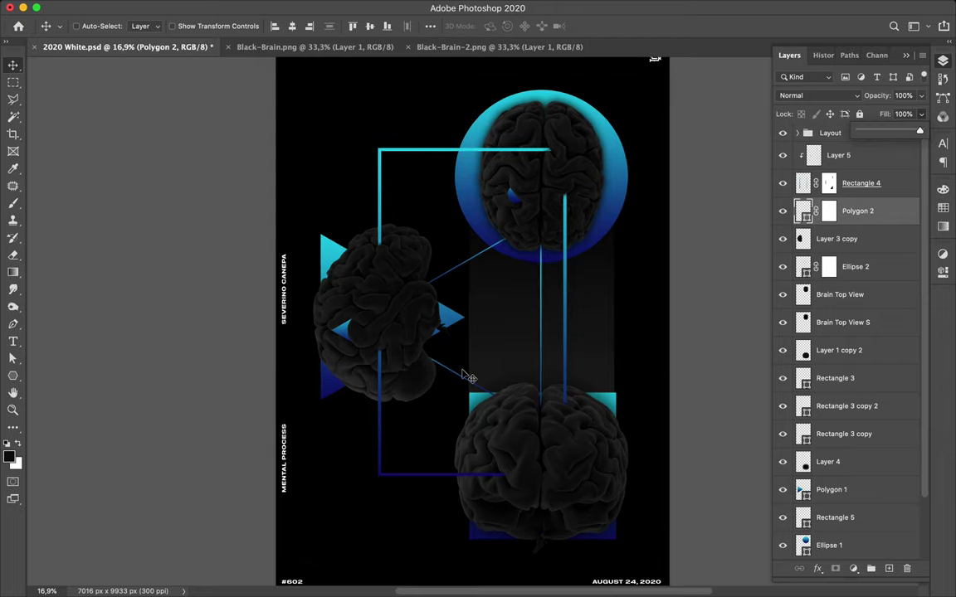
scroll(467, 378, up, 3)
scroll(467, 378, up, 1)
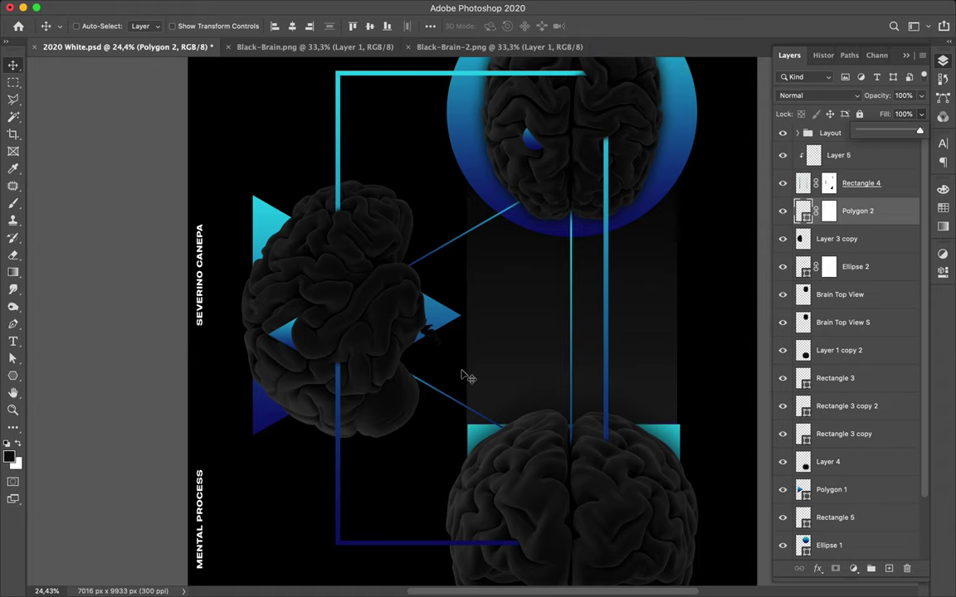
scroll(467, 377, down, 3)
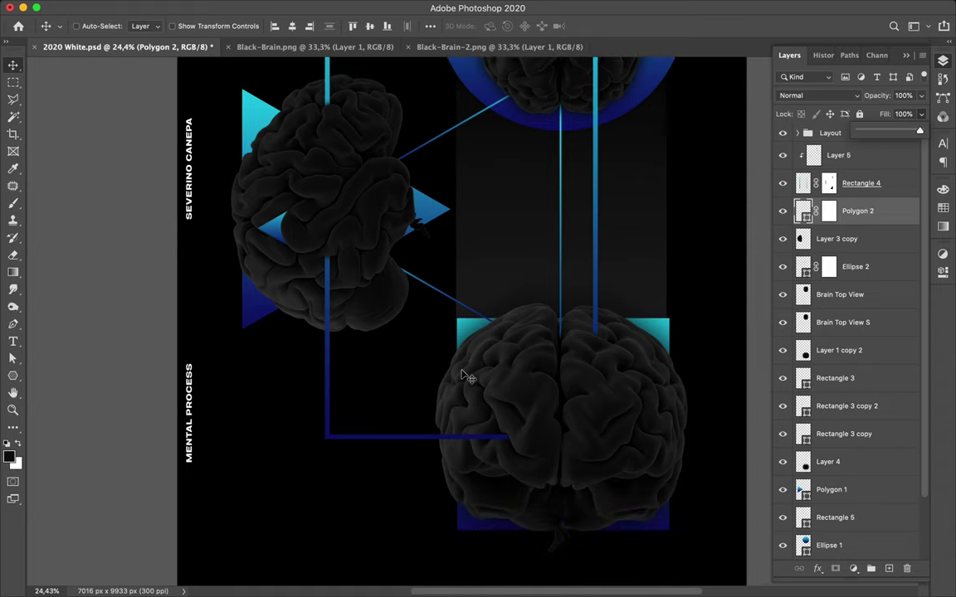
scroll(467, 378, up, 1)
scroll(467, 377, left, 1)
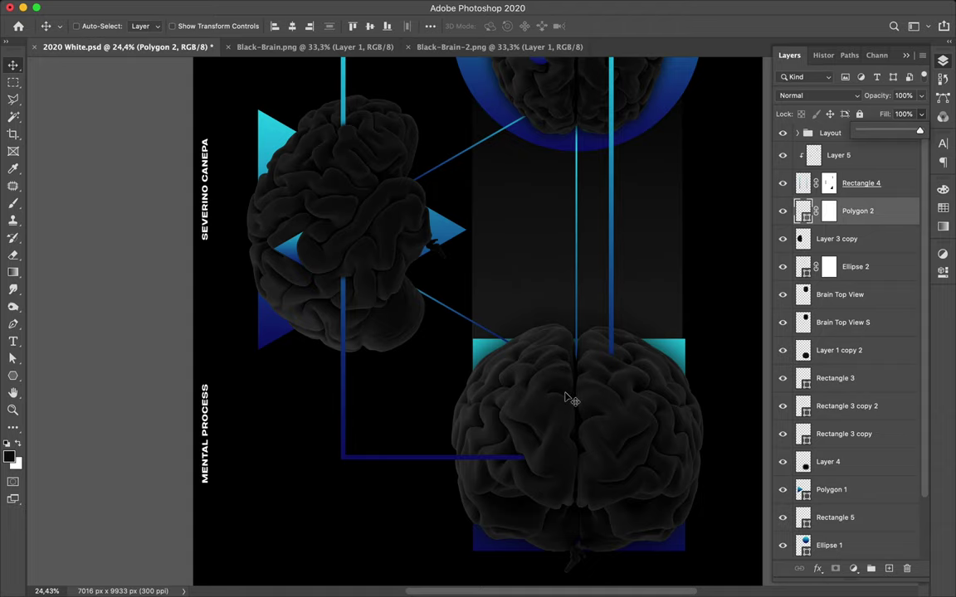
scroll(568, 399, up, 2)
scroll(569, 399, up, 3)
scroll(569, 400, up, 1)
scroll(568, 399, right, 2)
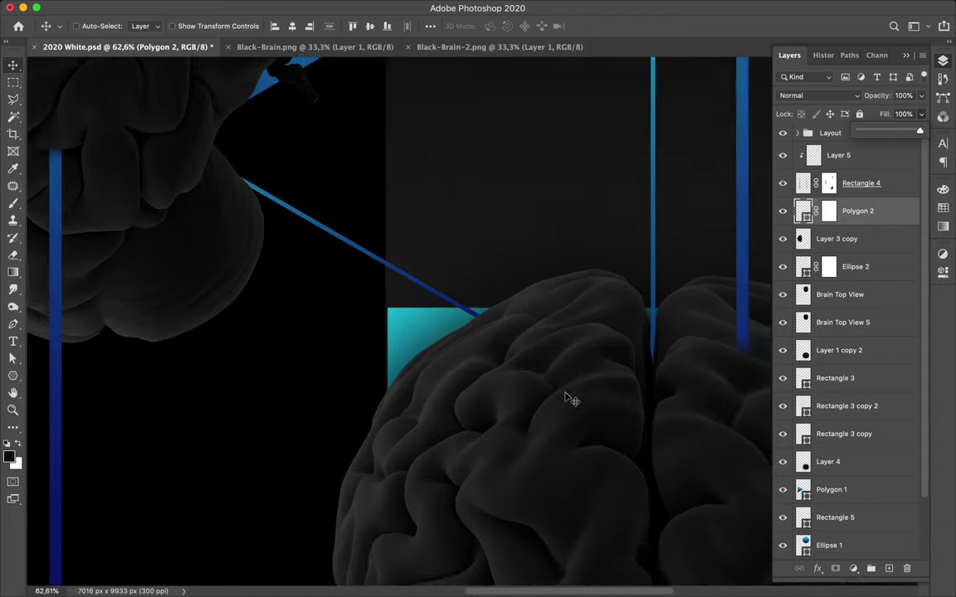
scroll(569, 399, down, 4)
scroll(568, 399, down, 2)
scroll(569, 399, up, 2)
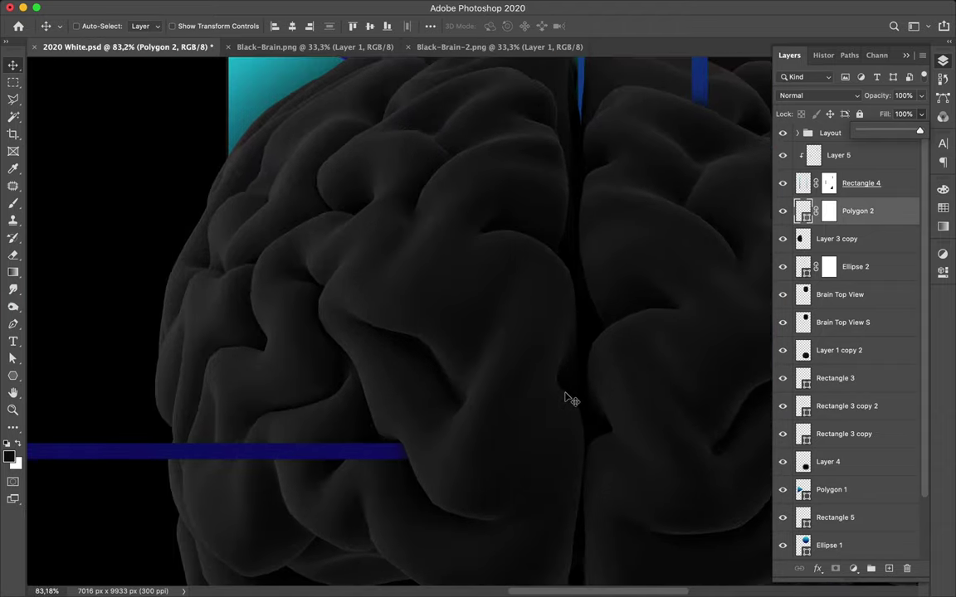
scroll(569, 400, up, 2)
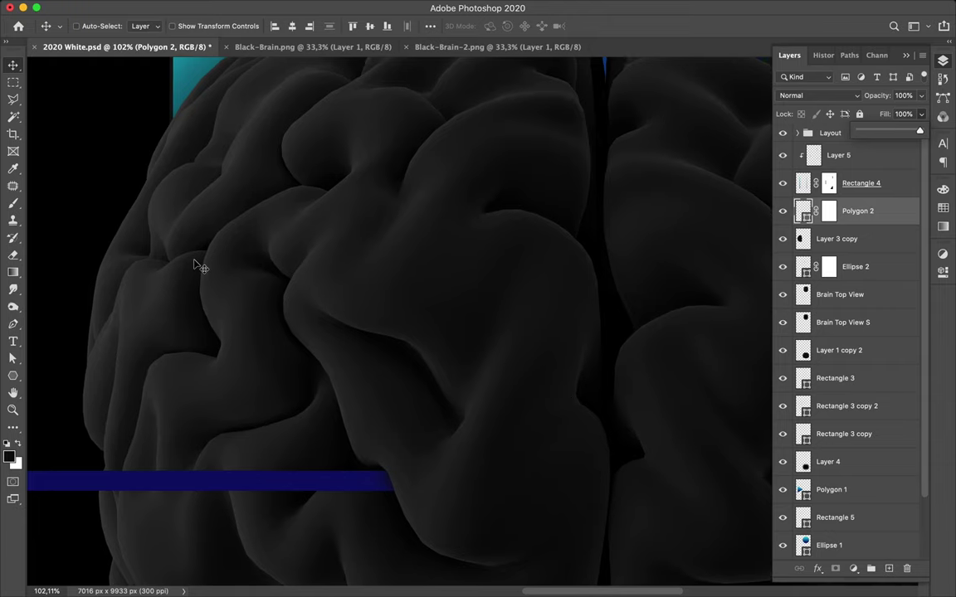
key(u)
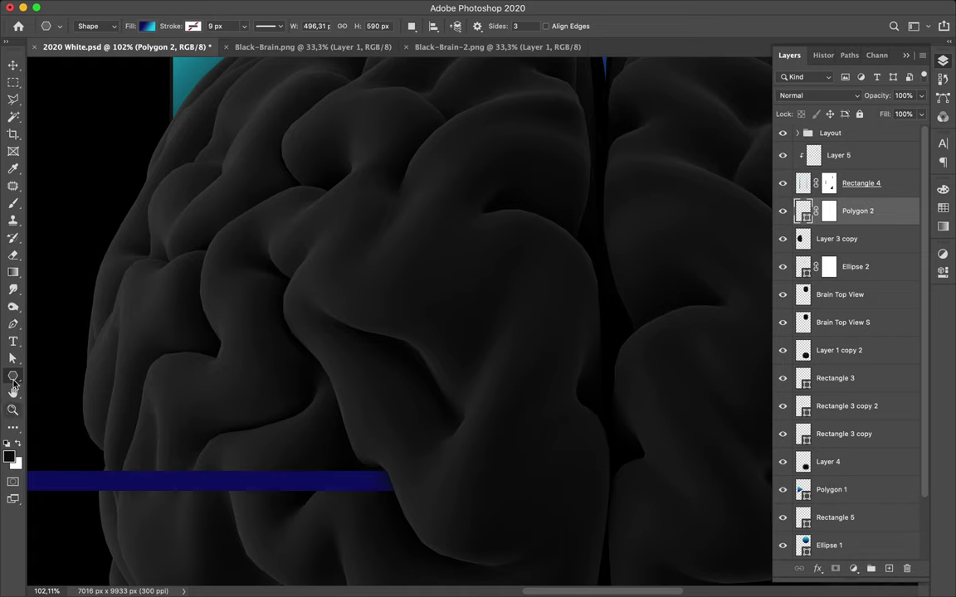
Draw a square with the Rectangle tool over the left side of the lower brain.
right_click(13, 382)
click(37, 340)
drag(171, 203, 333, 327)
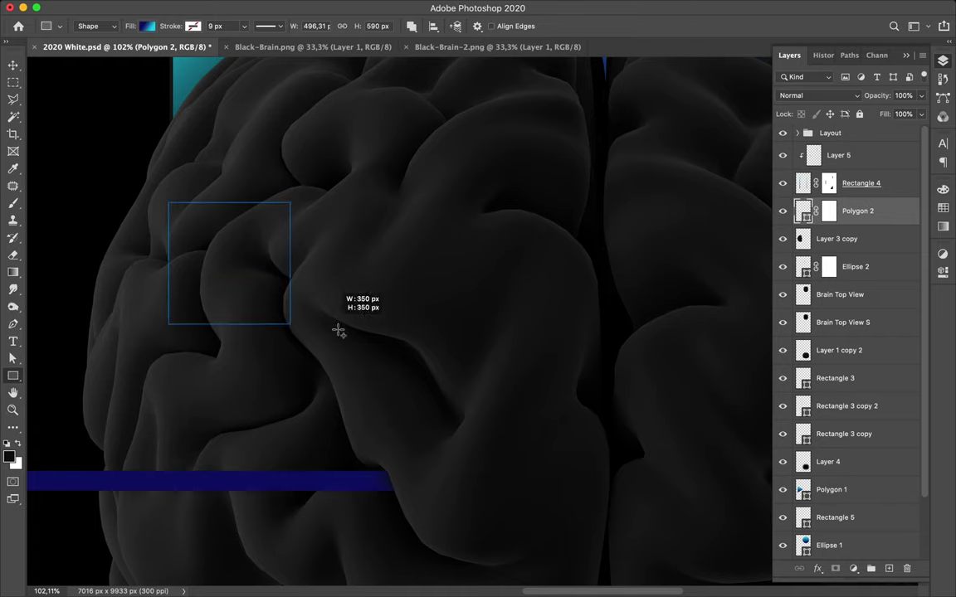
drag(332, 327, 352, 340)
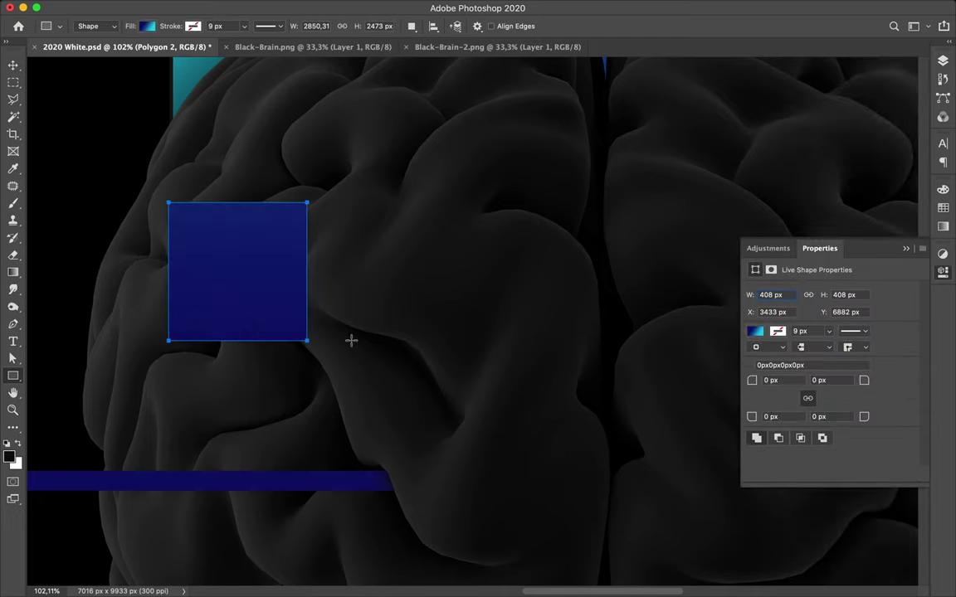
key(v)
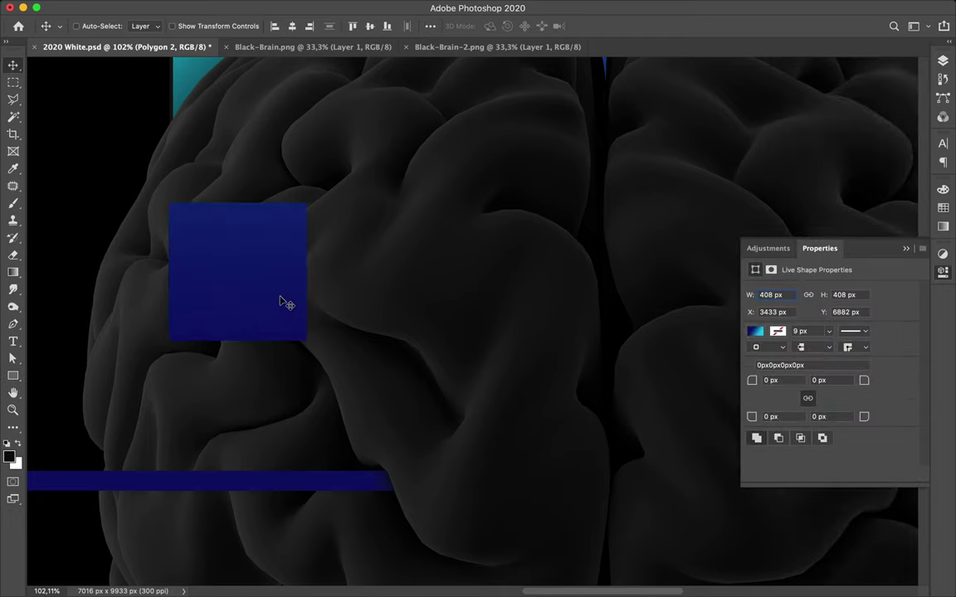
key(a)
scroll(281, 301, down, 2)
scroll(280, 301, down, 2)
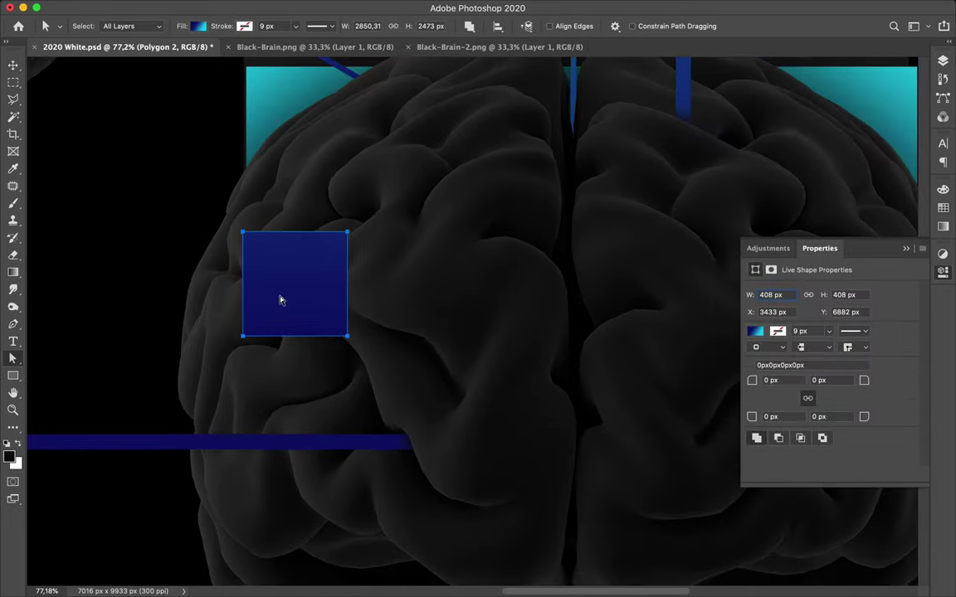
Adjust the square's gradient fill stops, then undo the first square.
click(194, 26)
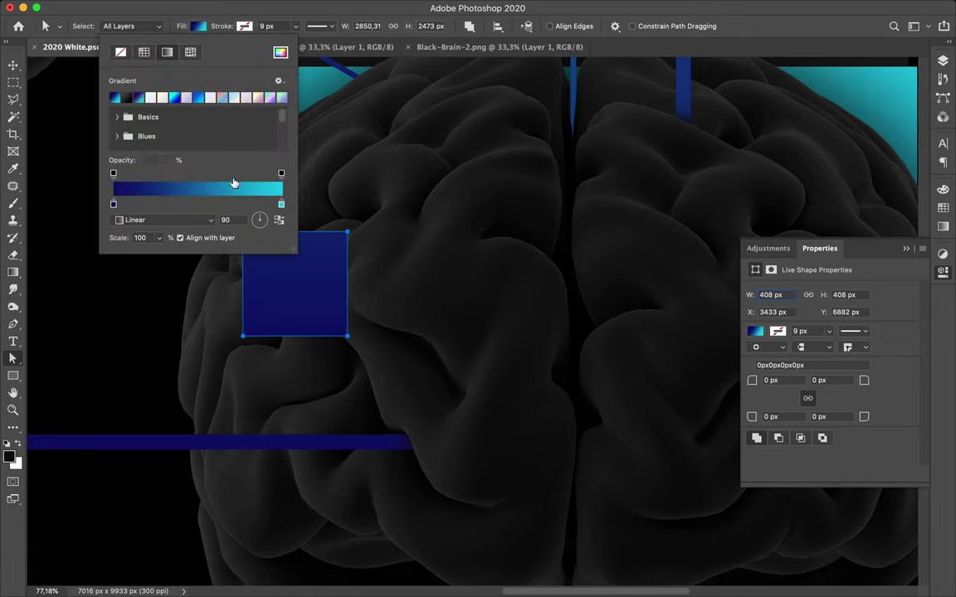
click(242, 204)
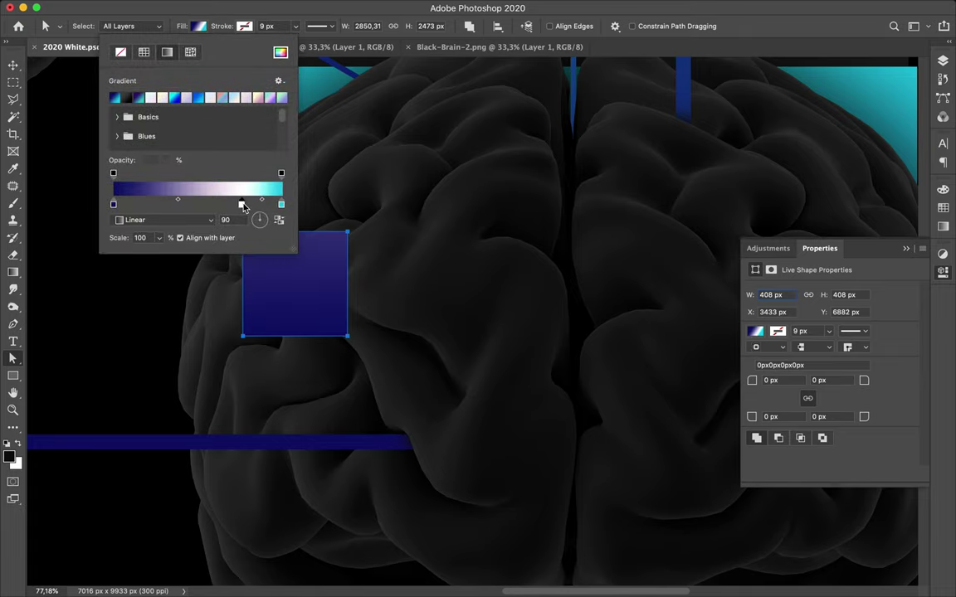
drag(242, 206, 249, 245)
click(318, 282)
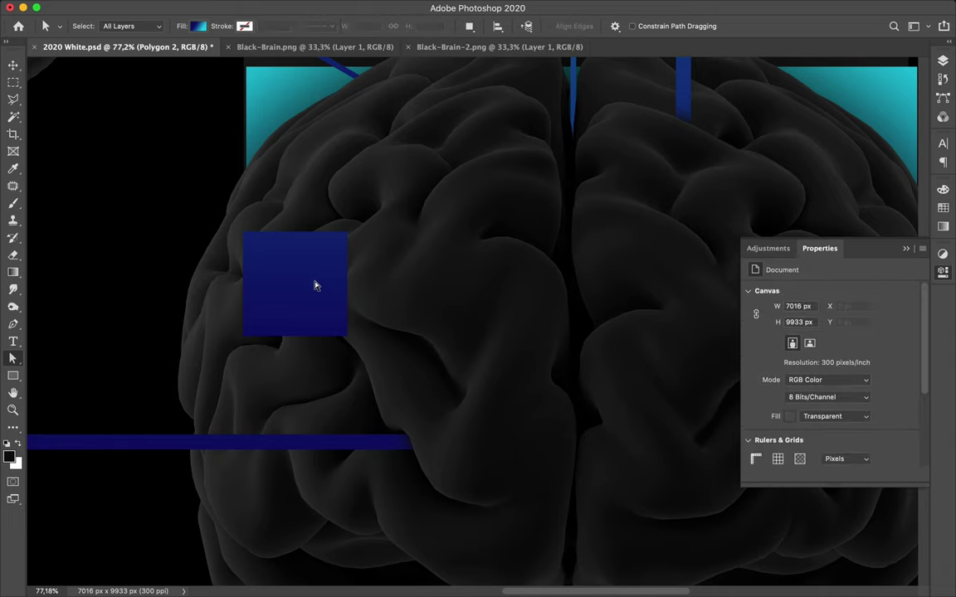
key(v)
super+click(314, 286)
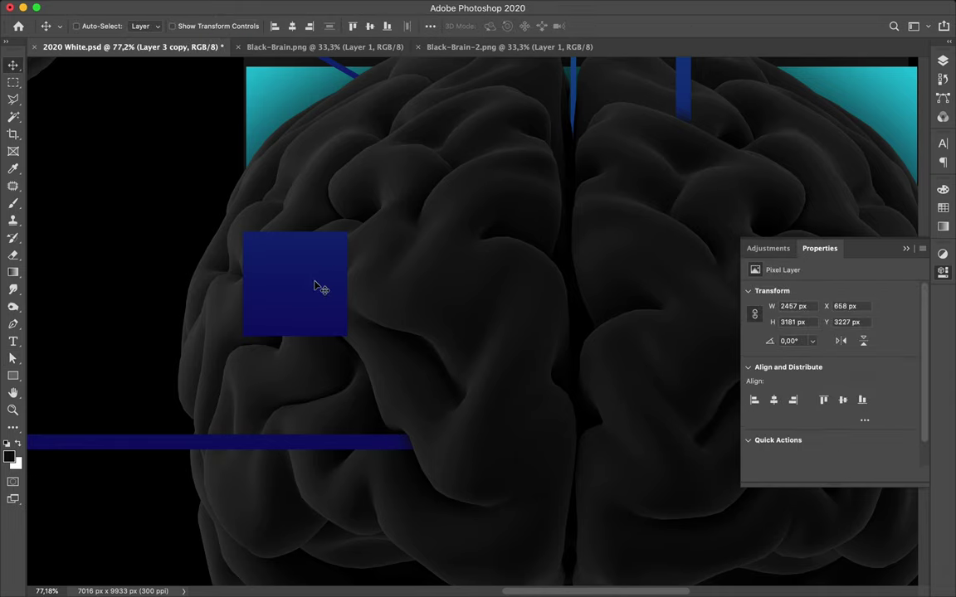
drag(315, 286, 322, 288)
key(super+bracketright)
Redraw the gradient square, Rectangle 6, on the brain's left side and nudge it slightly left.
key(u)
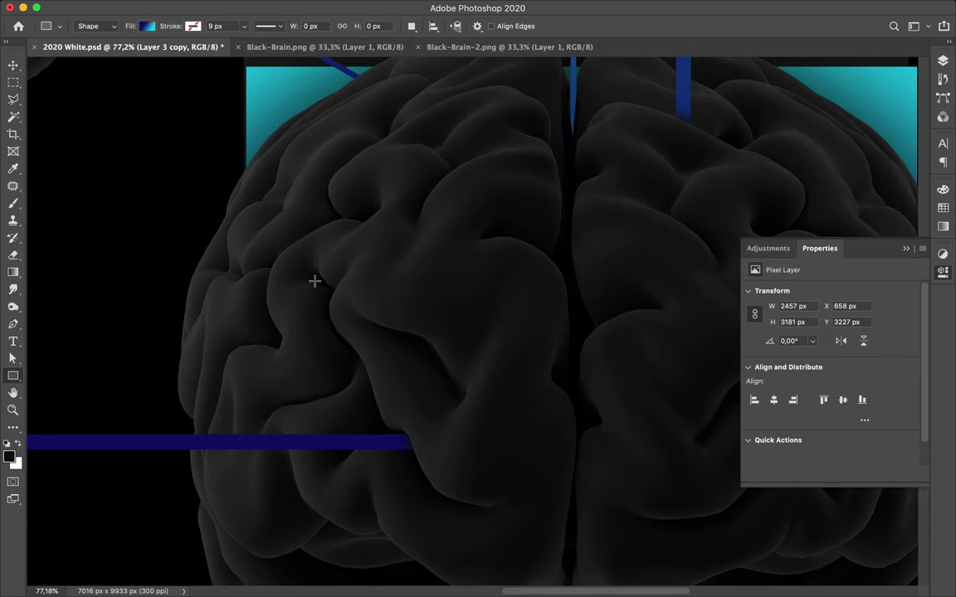
drag(258, 232, 389, 334)
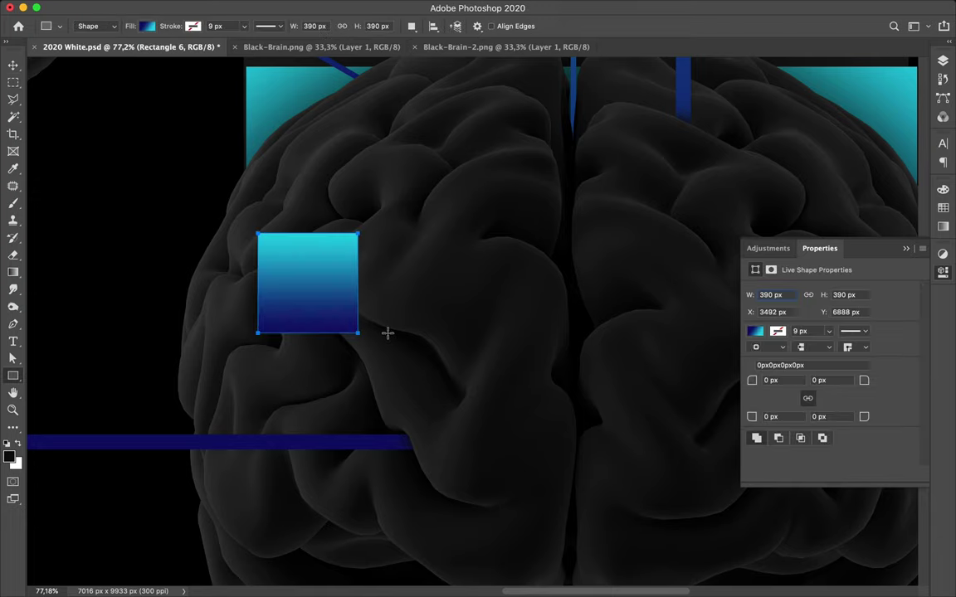
key(v)
drag(326, 301, 320, 301)
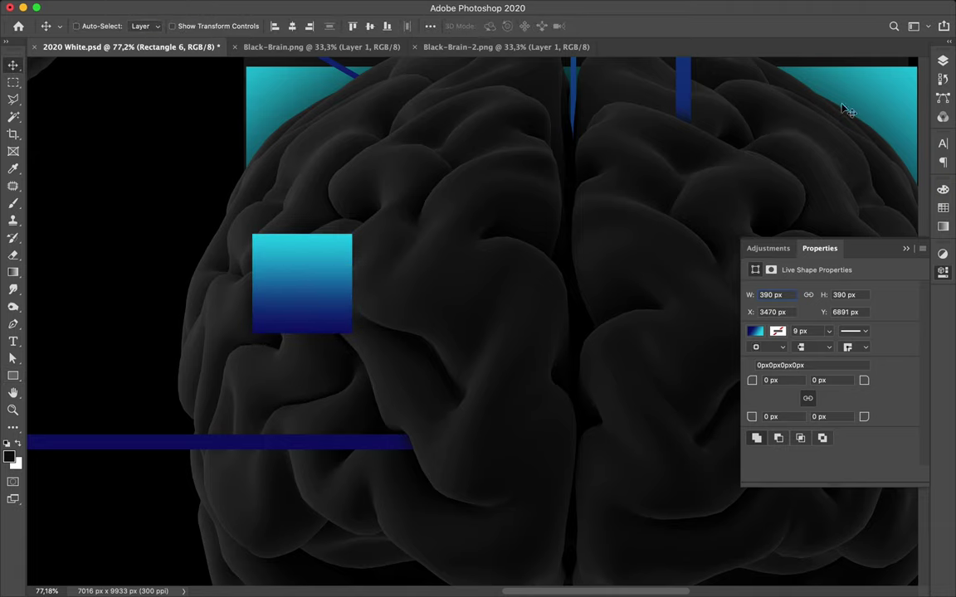
click(942, 62)
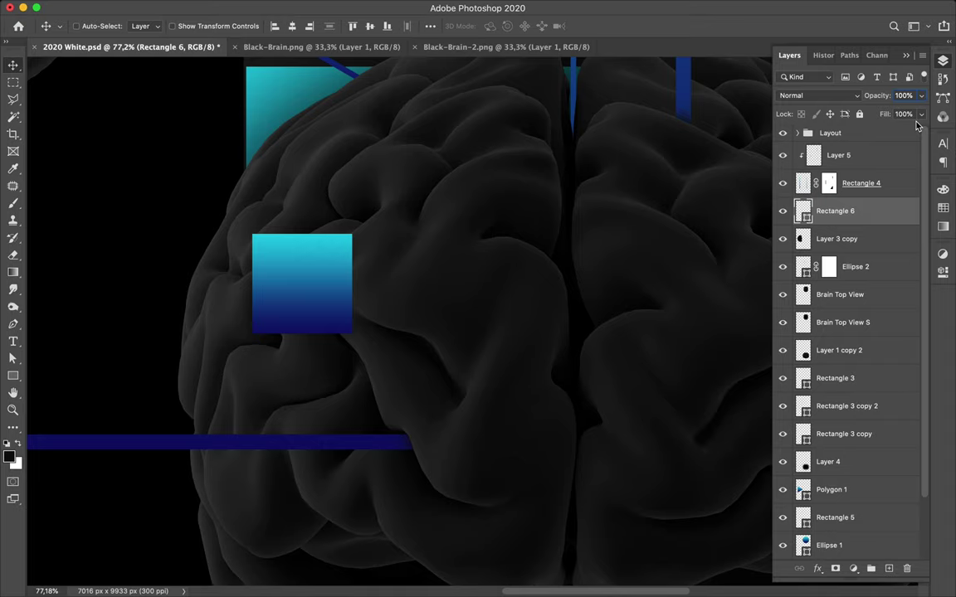
Drag Rectangle 6's Fill slider down to 34% and add a layer mask to the layer.
click(921, 114)
drag(922, 133, 880, 133)
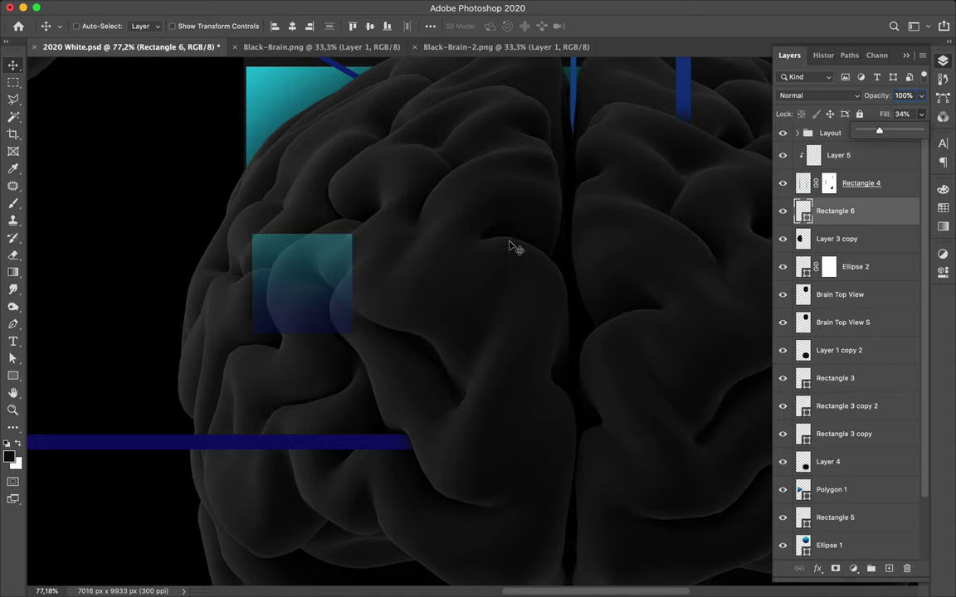
scroll(512, 246, up, 1)
scroll(512, 246, up, 2)
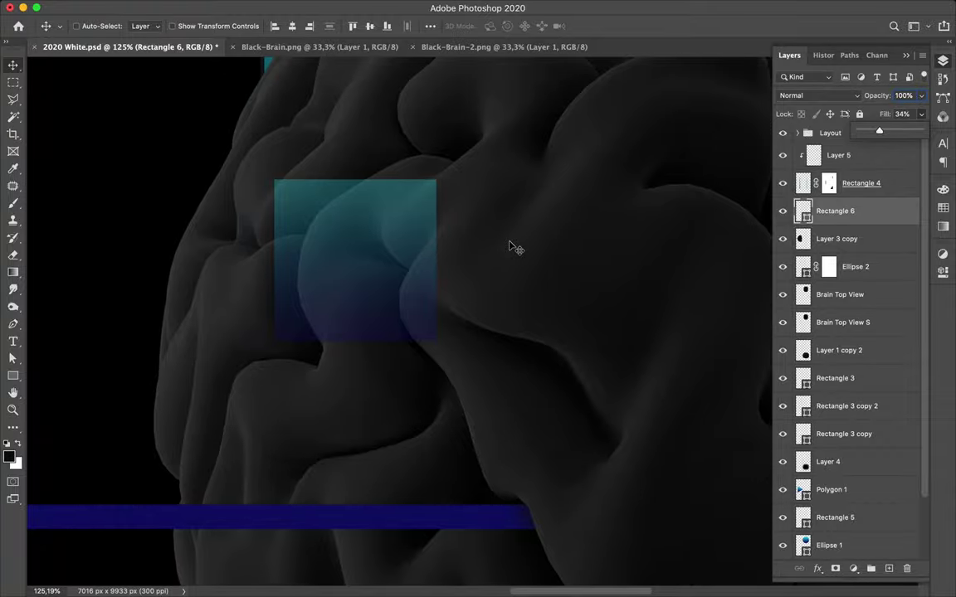
scroll(512, 245, up, 2)
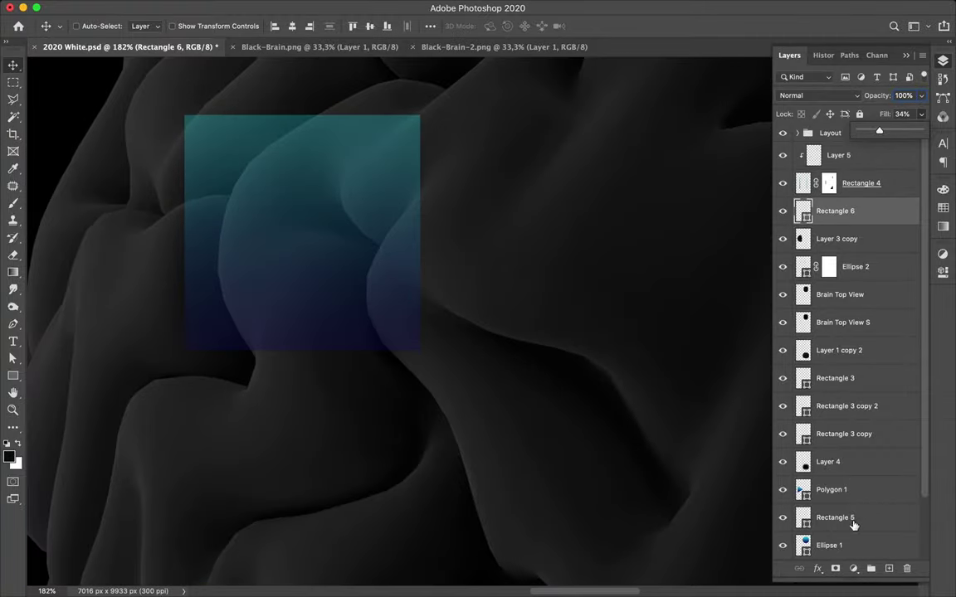
click(749, 512)
click(836, 570)
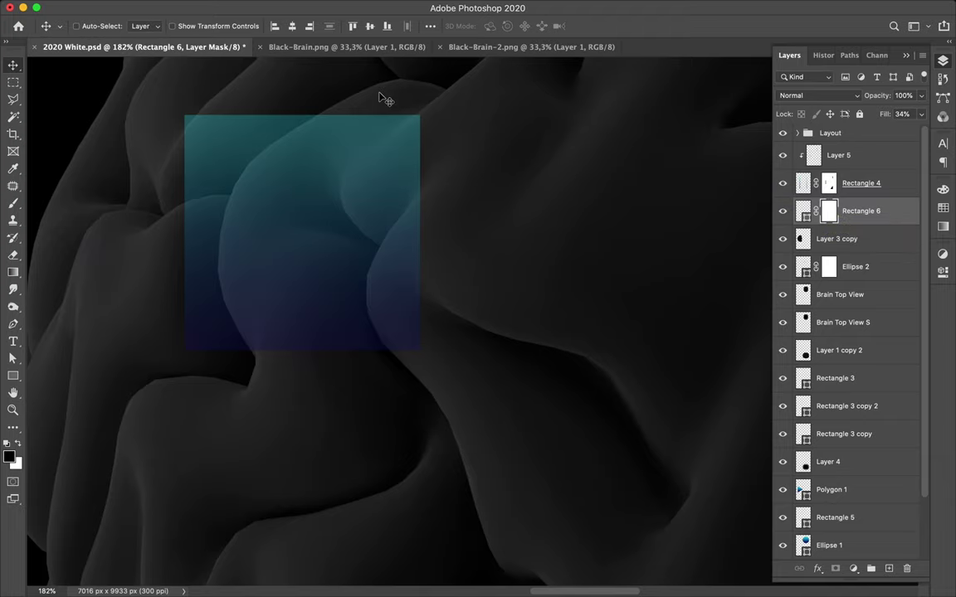
Start a pen path at the square's top edge and curve it along the brain fold.
scroll(381, 98, up, 3)
scroll(382, 98, left, 3)
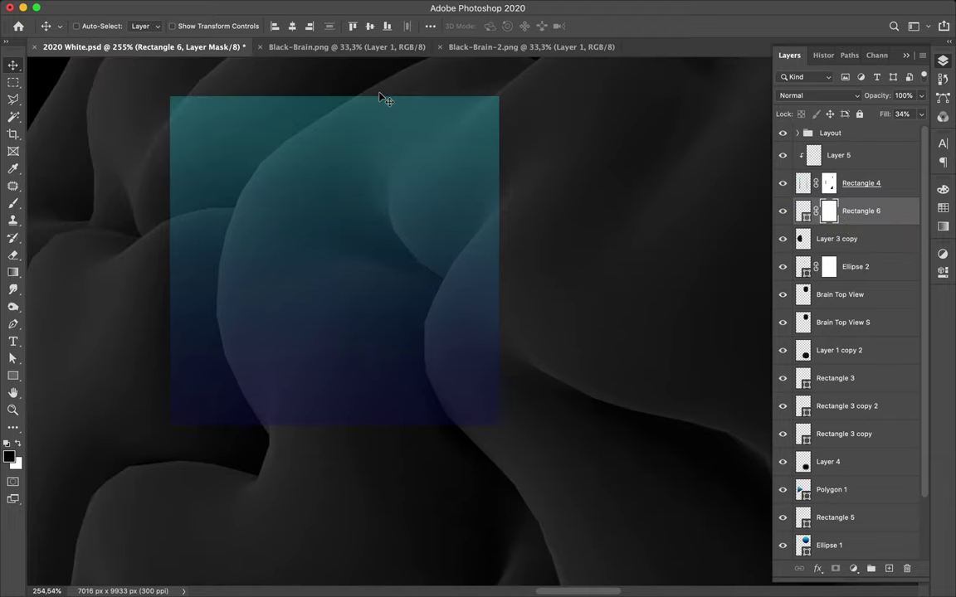
key(p)
scroll(378, 98, up, 3)
scroll(378, 98, left, 2)
scroll(375, 101, left, 1)
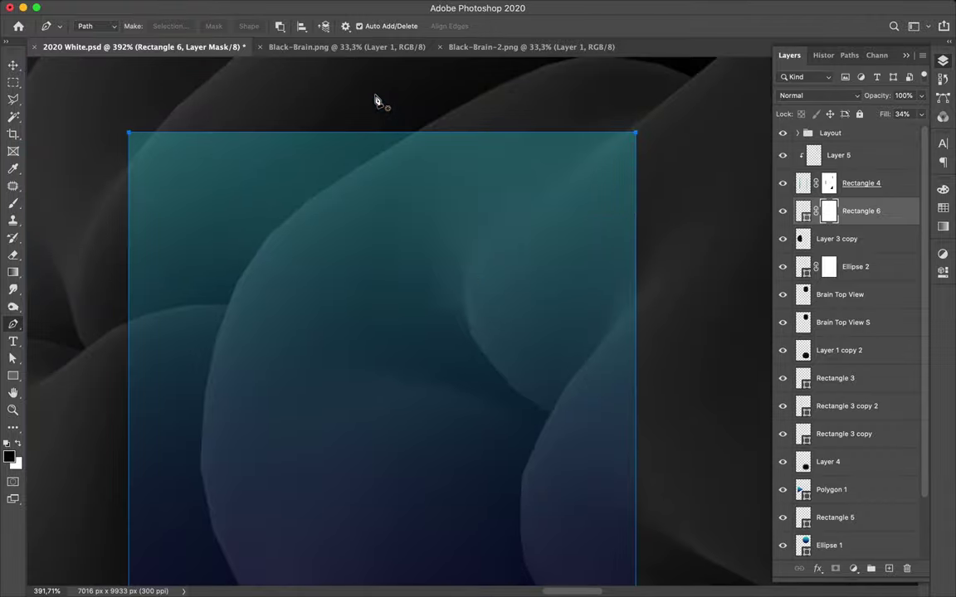
click(428, 127)
drag(352, 177, 347, 178)
scroll(348, 180, up, 2)
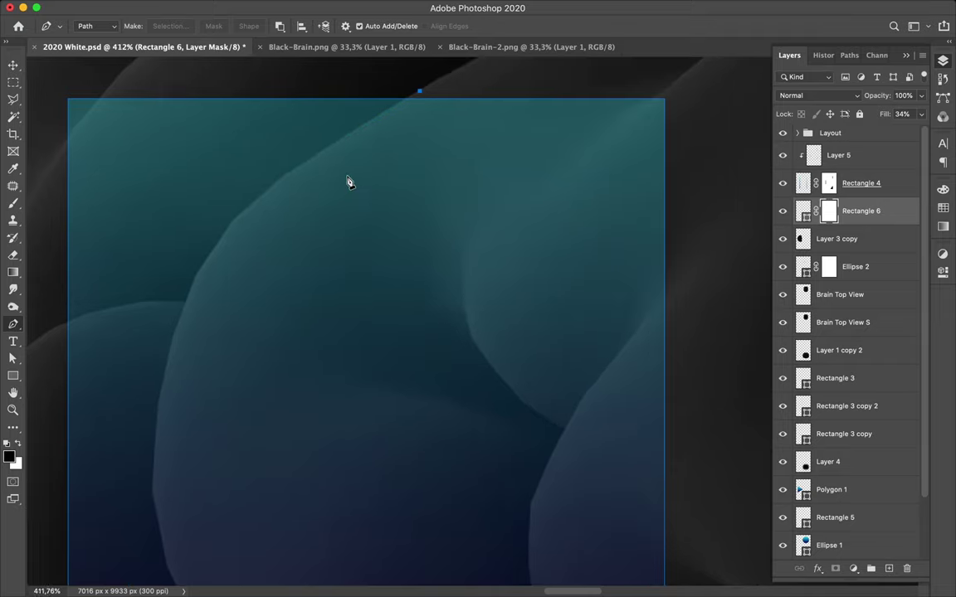
drag(334, 145, 331, 146)
drag(281, 179, 270, 187)
drag(235, 222, 232, 224)
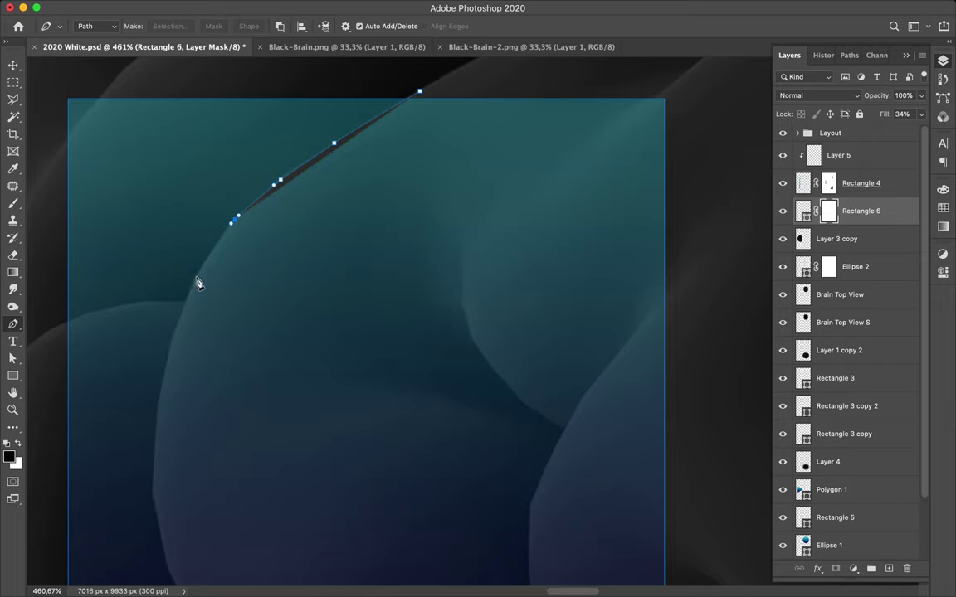
drag(195, 278, 191, 290)
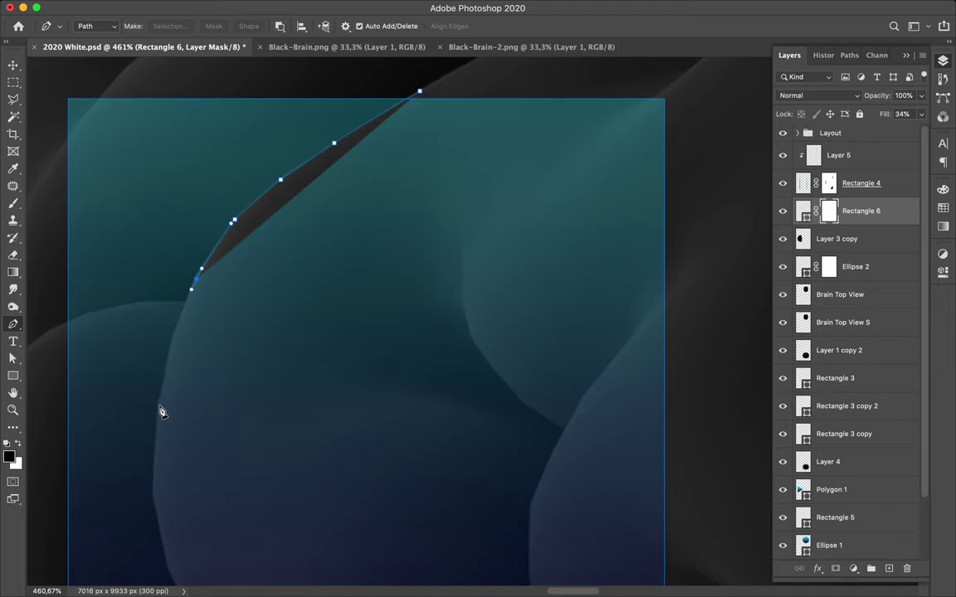
Continue the path down the brain's curved edge, undoing misplaced points, toward the square's bottom.
click(158, 404)
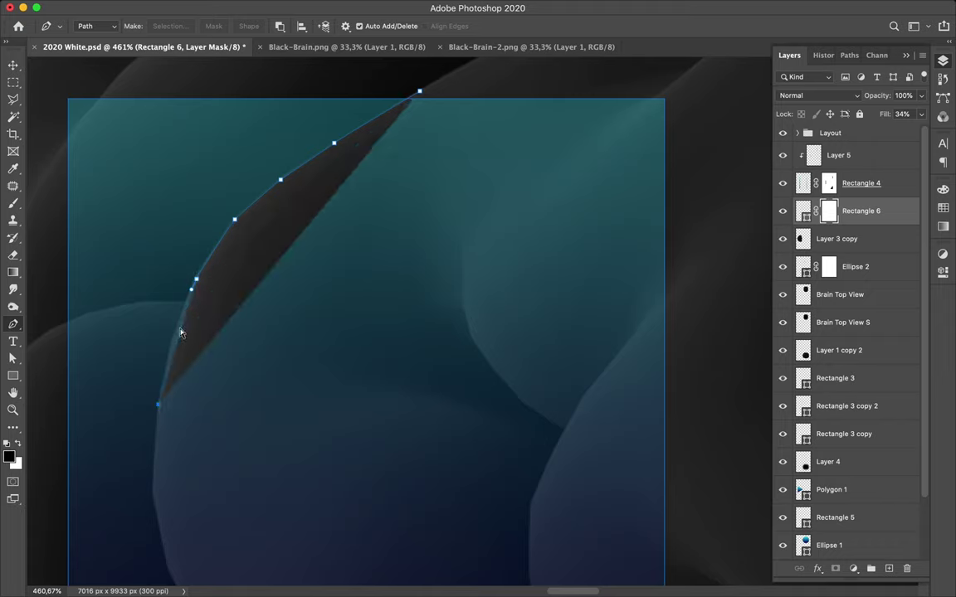
key(ctrl+z)
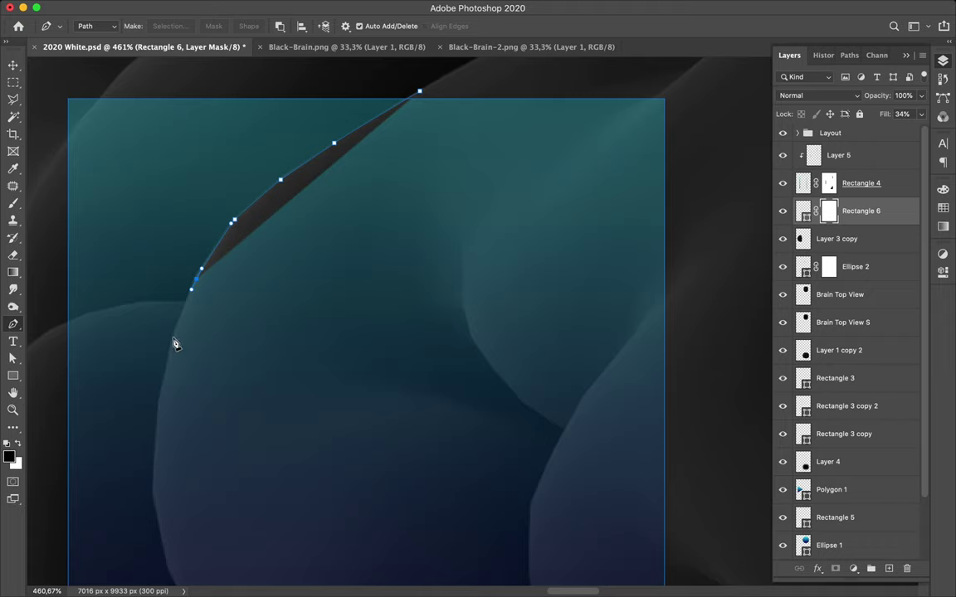
click(174, 339)
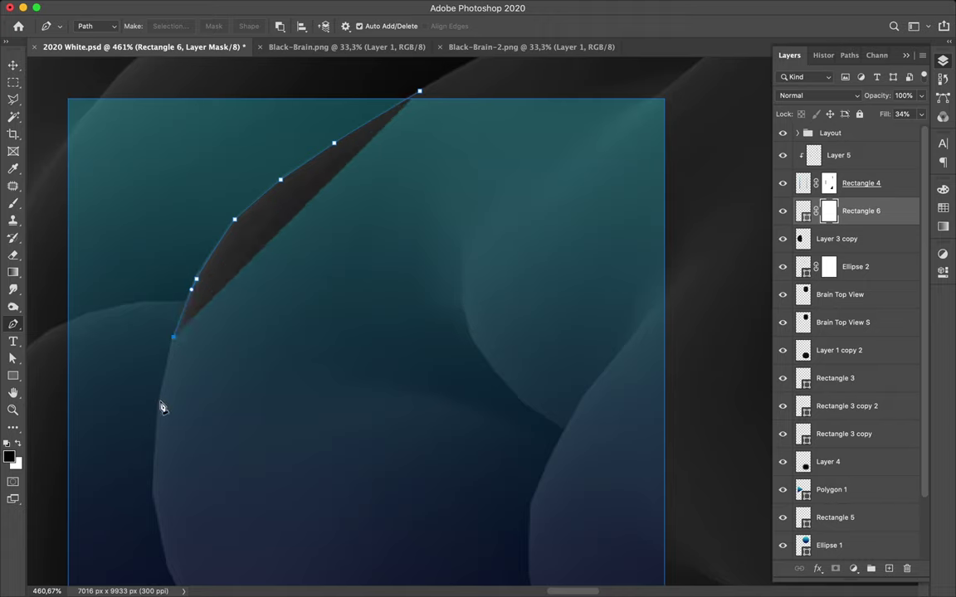
click(157, 404)
click(154, 494)
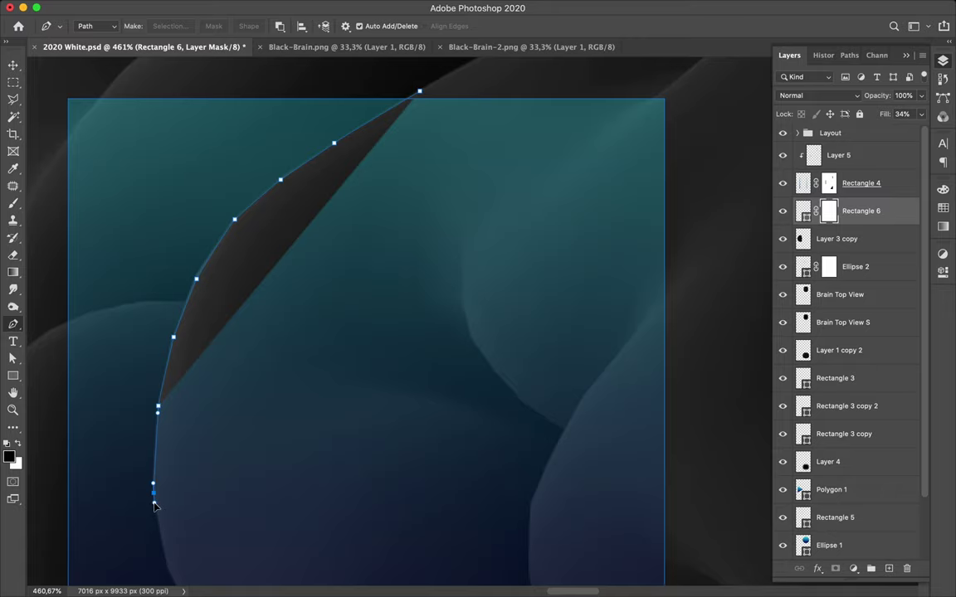
scroll(154, 506, down, 5)
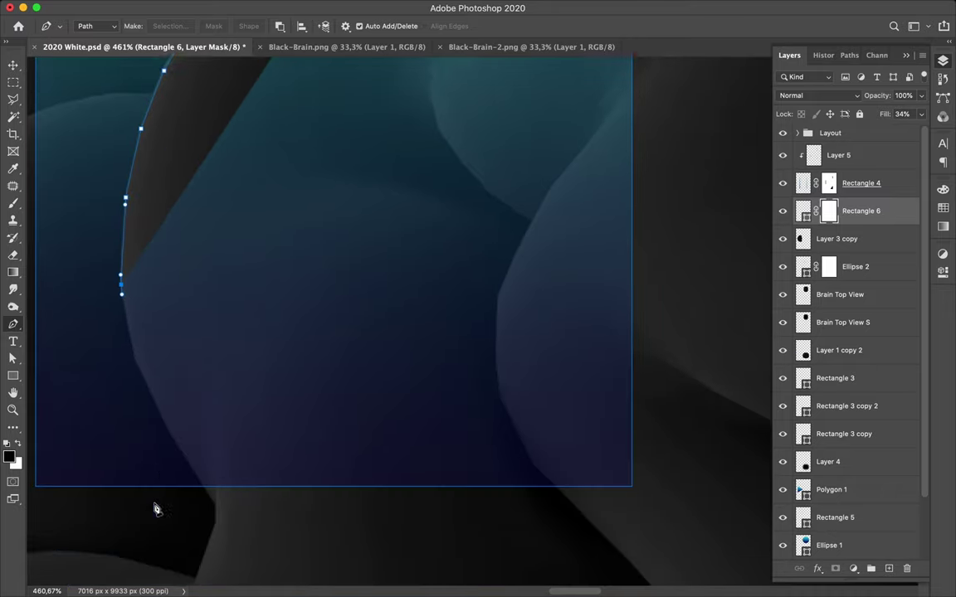
click(137, 333)
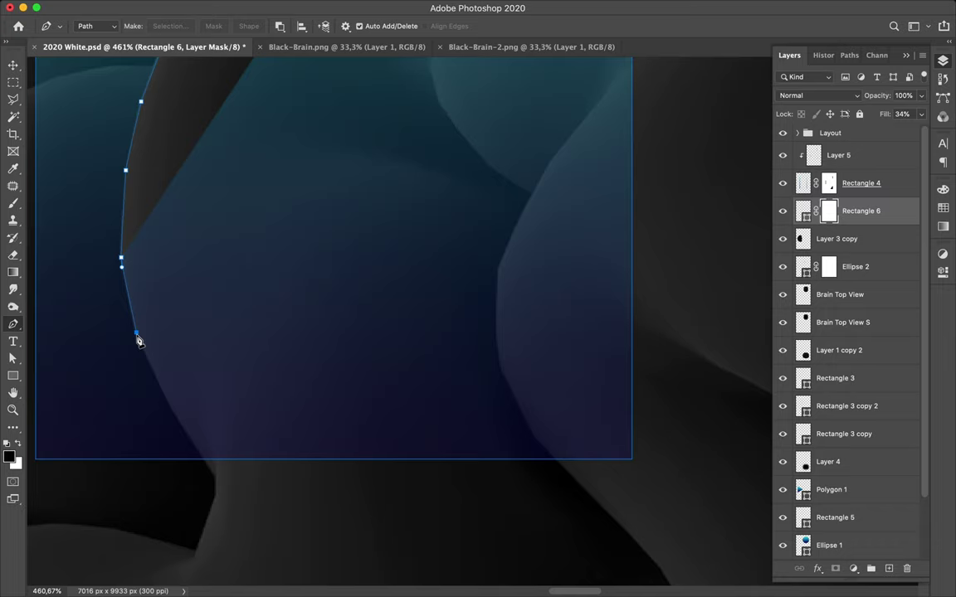
drag(137, 335, 138, 340)
drag(186, 433, 191, 440)
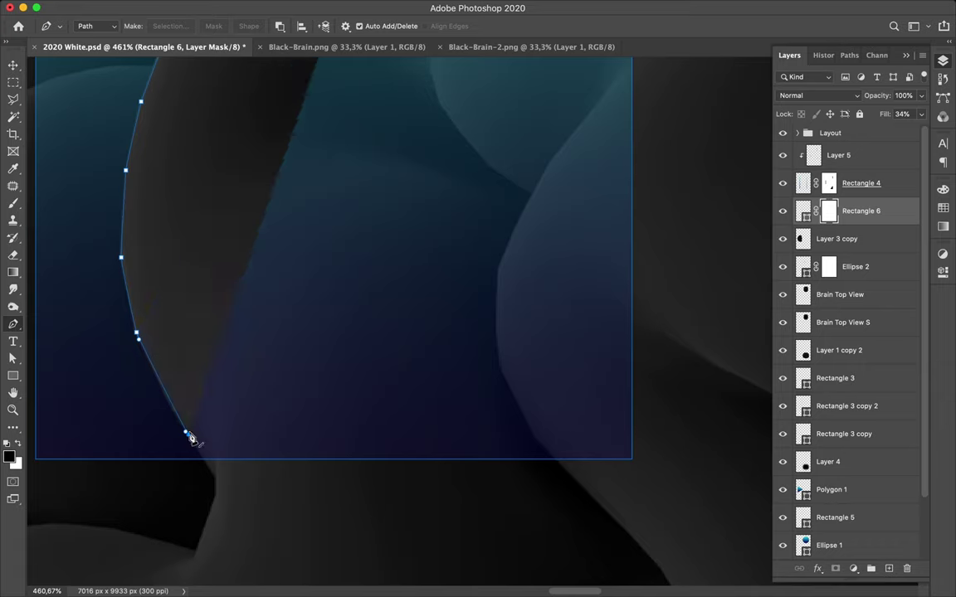
key(super+z)
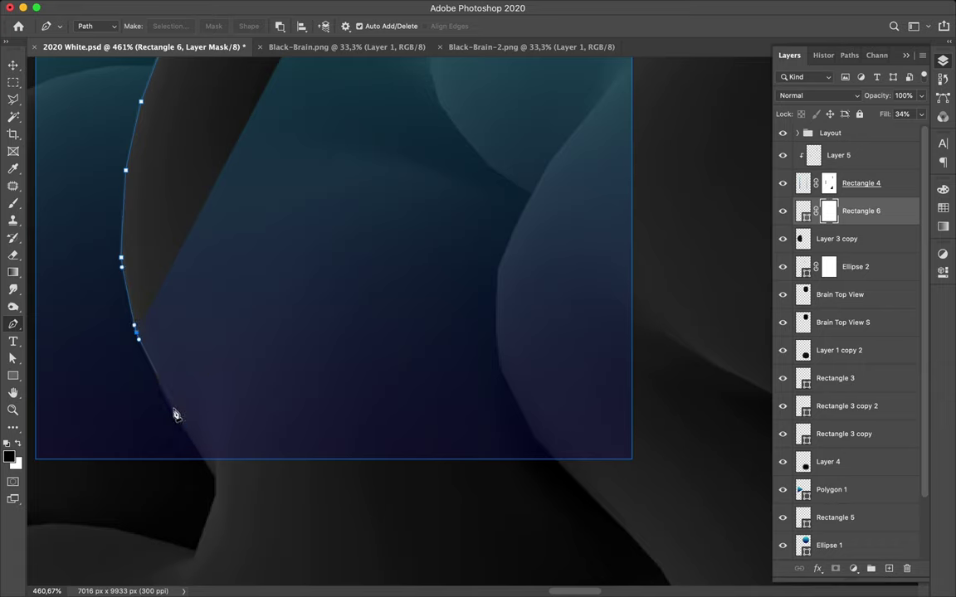
drag(173, 411, 181, 422)
click(220, 485)
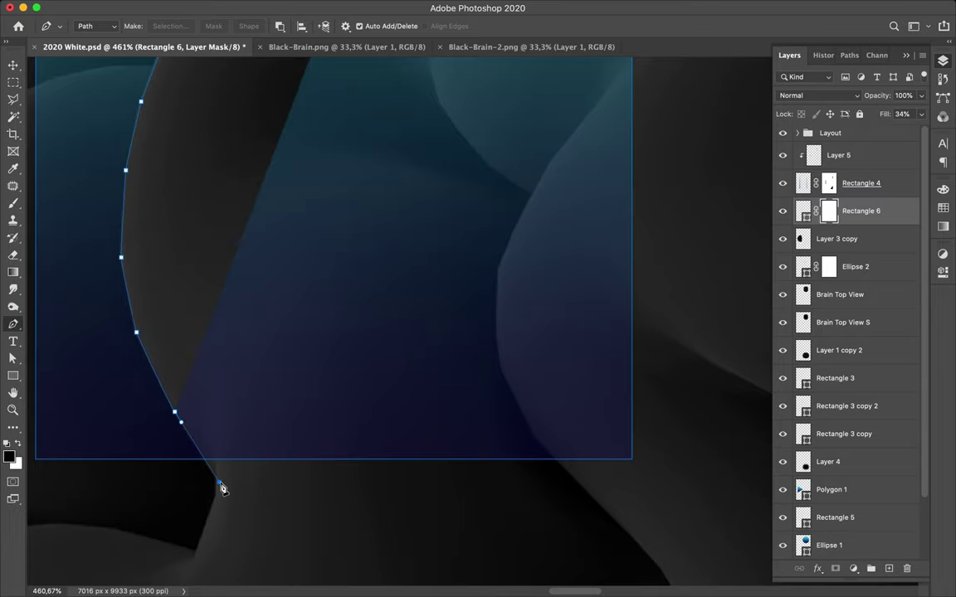
Add a corner point beyond the square's top right and close the path at its start.
scroll(661, 483, up, 5)
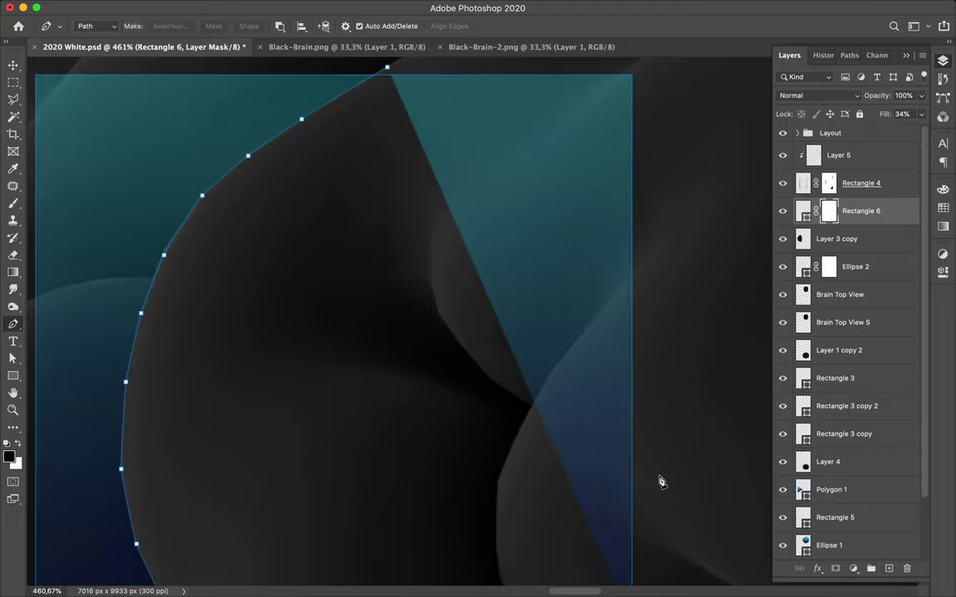
scroll(662, 482, up, 1)
scroll(661, 480, up, 5)
click(657, 295)
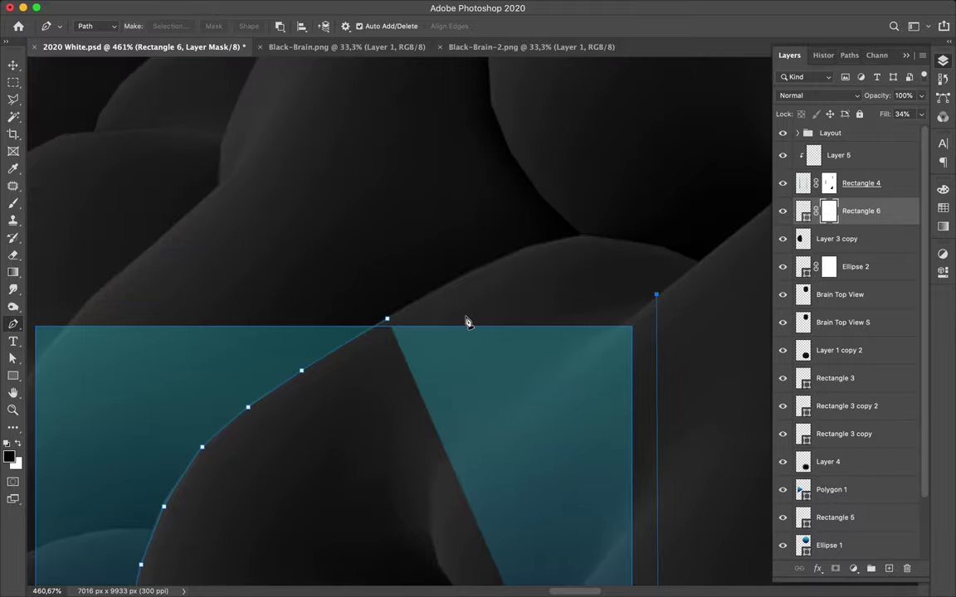
click(389, 322)
scroll(363, 401, left, 4)
scroll(363, 401, down, 2)
Nudge the path's upper anchors slightly left so the curve hugs the lower brain's edge.
key(a)
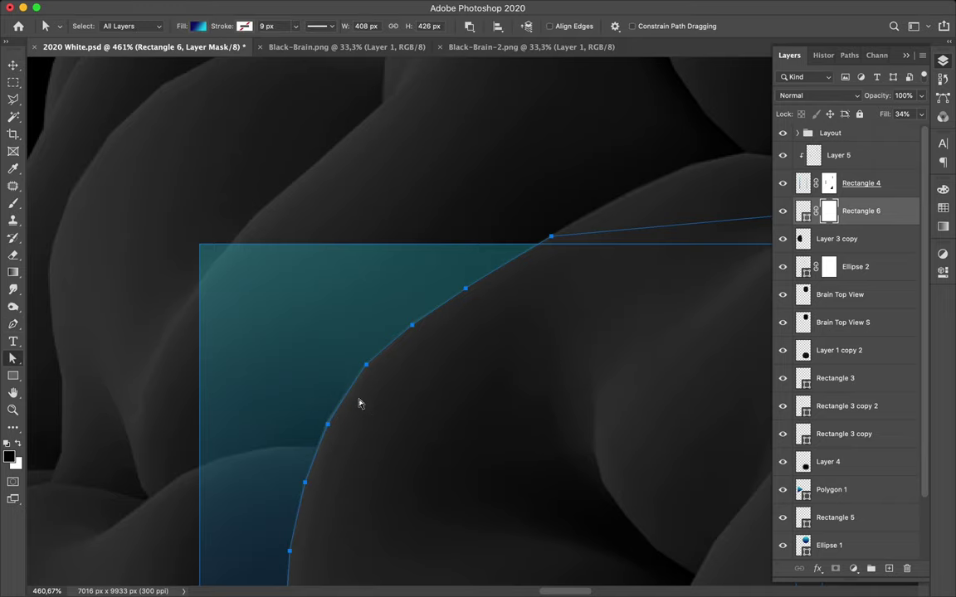
scroll(353, 409, up, 2)
scroll(348, 411, up, 1)
scroll(384, 347, up, 1)
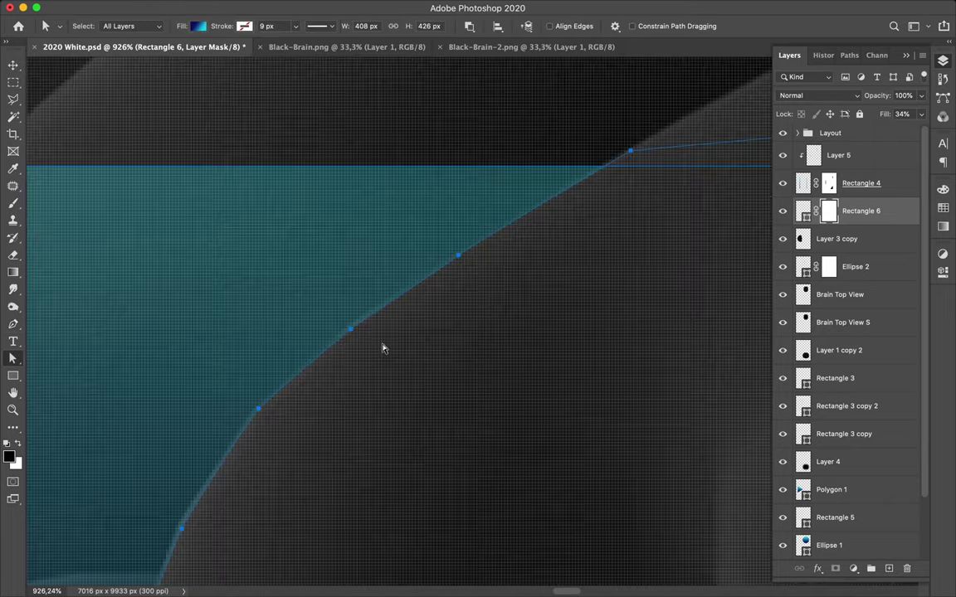
click(630, 154)
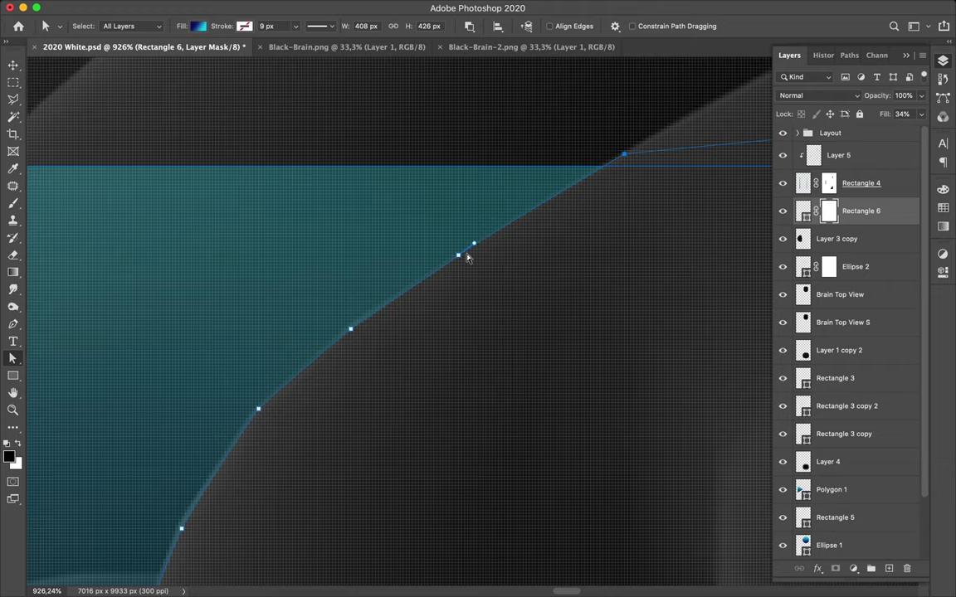
drag(457, 258, 455, 258)
drag(348, 331, 346, 329)
drag(258, 413, 255, 413)
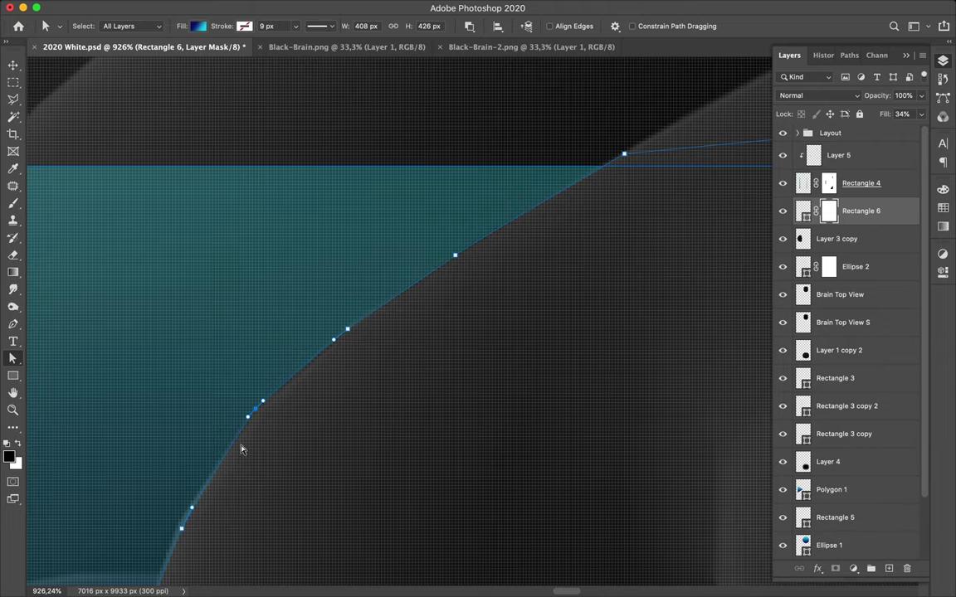
Shift a lower anchor left with the arrow key and fit the whole poster on screen.
scroll(242, 449, down, 5)
scroll(242, 449, left, 2)
scroll(242, 449, down, 2)
scroll(243, 449, left, 1)
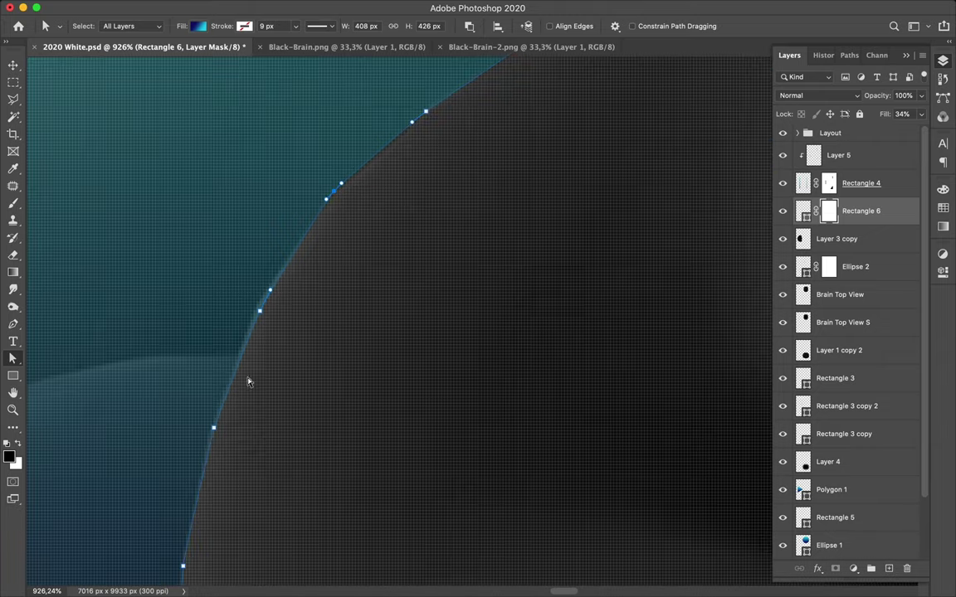
click(261, 315)
key(Left)
scroll(198, 480, down, 3)
scroll(198, 478, down, 4)
scroll(199, 480, down, 4)
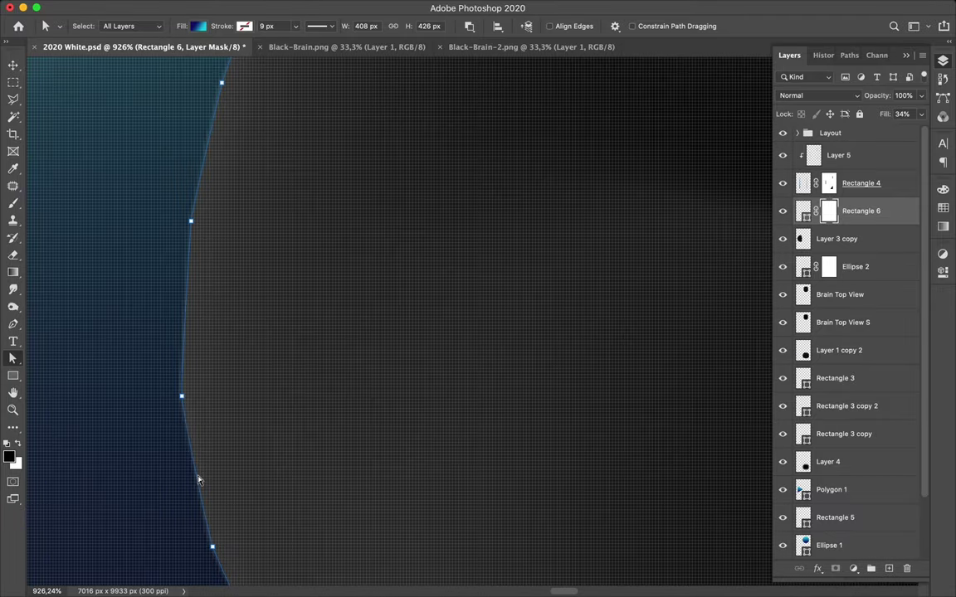
scroll(198, 480, down, 3)
scroll(197, 480, down, 2)
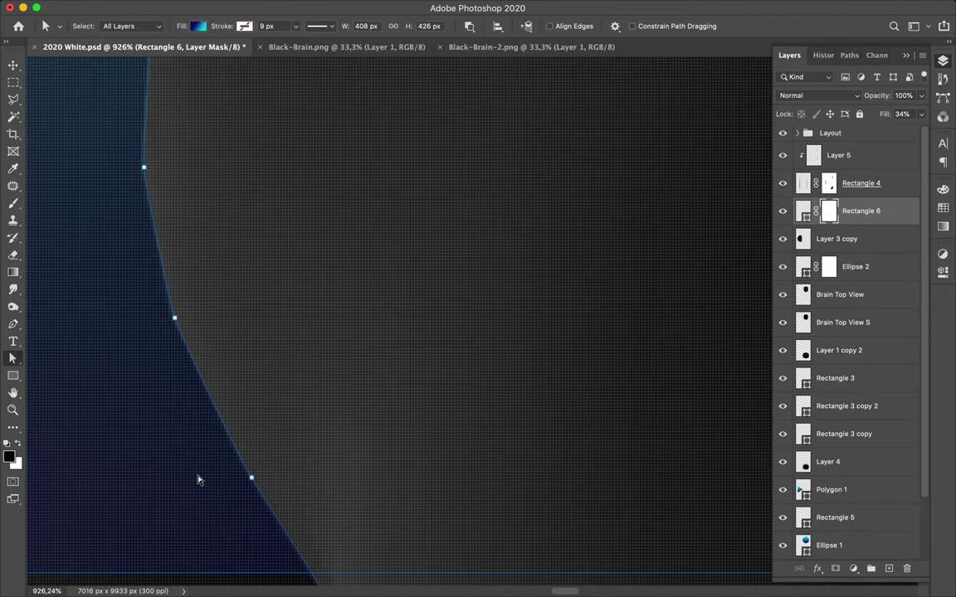
scroll(197, 480, down, 3)
key(ctrl+0)
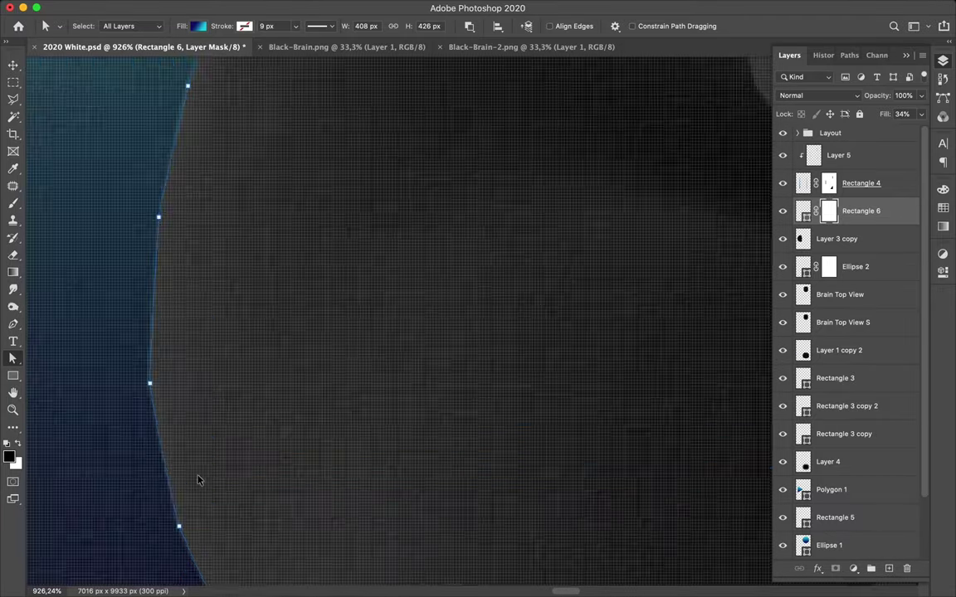
key(v)
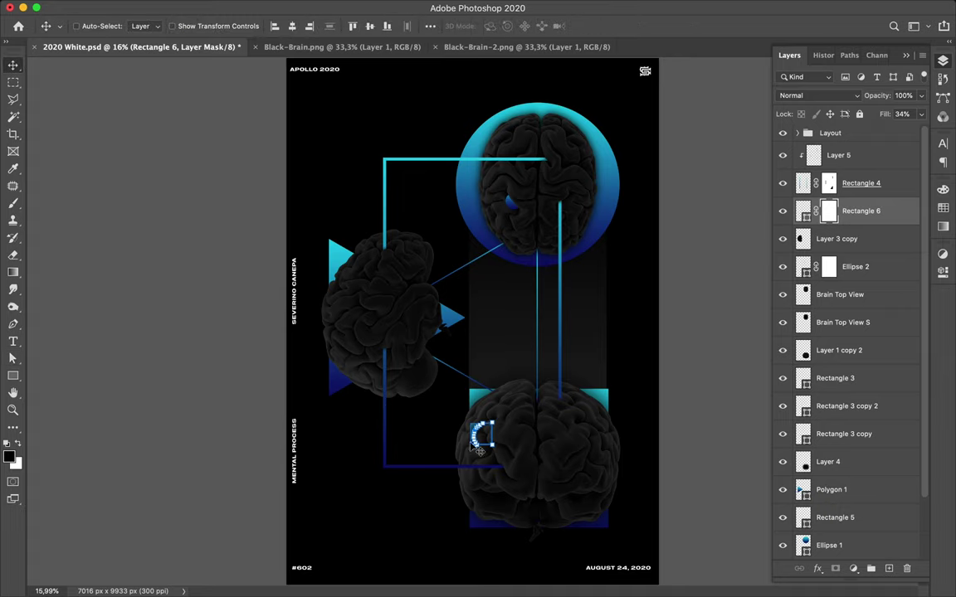
Restore Rectangle 6's fill from 34% to 100%, then zoom in and toggle its visibility to compare.
click(921, 115)
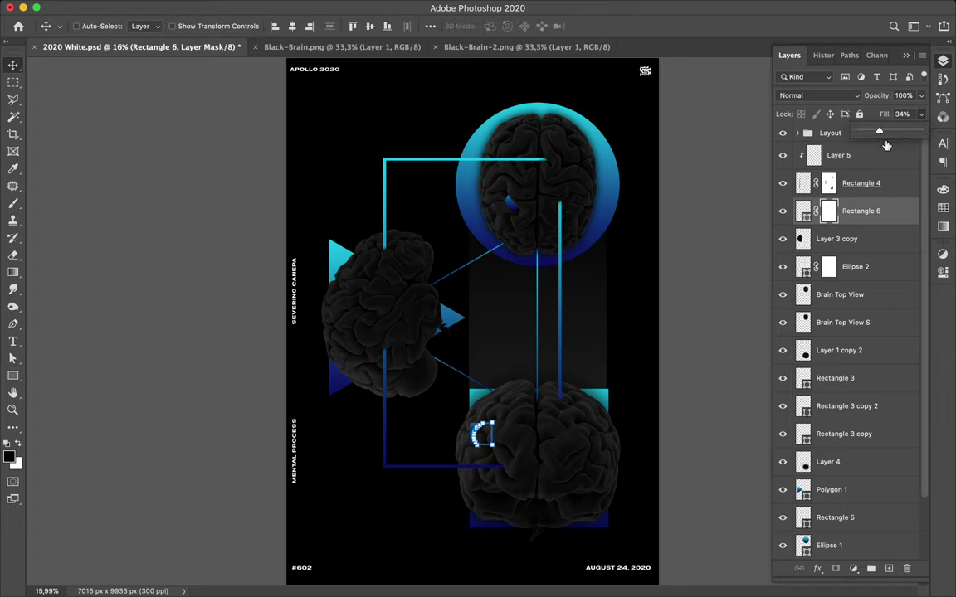
drag(879, 131, 919, 131)
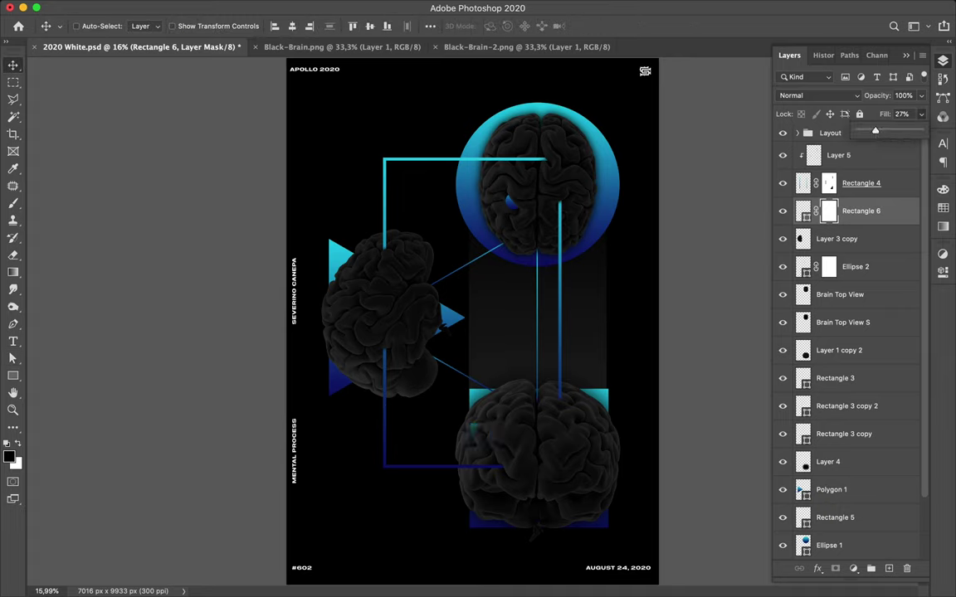
click(541, 379)
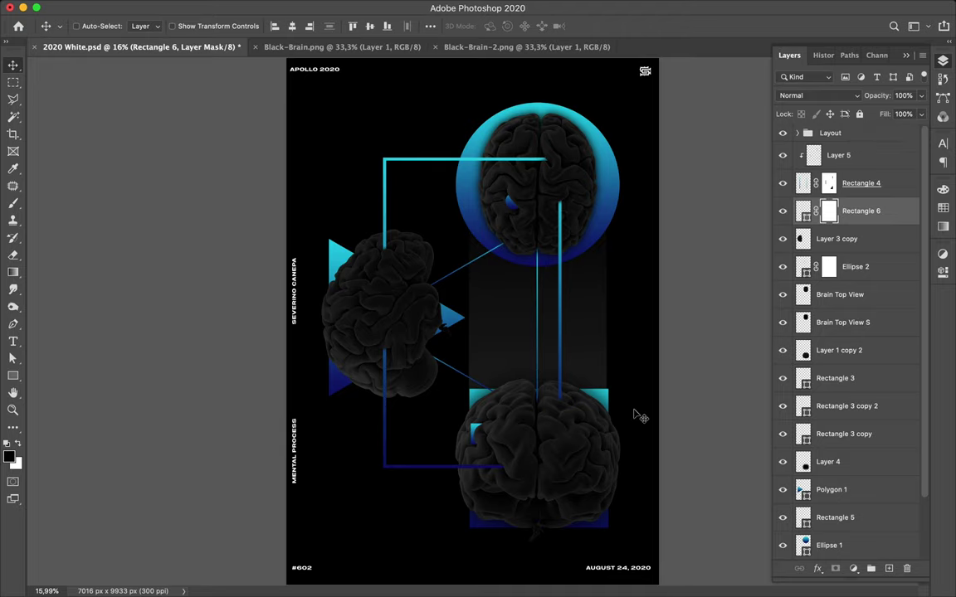
scroll(639, 417, up, 1)
scroll(639, 417, up, 2)
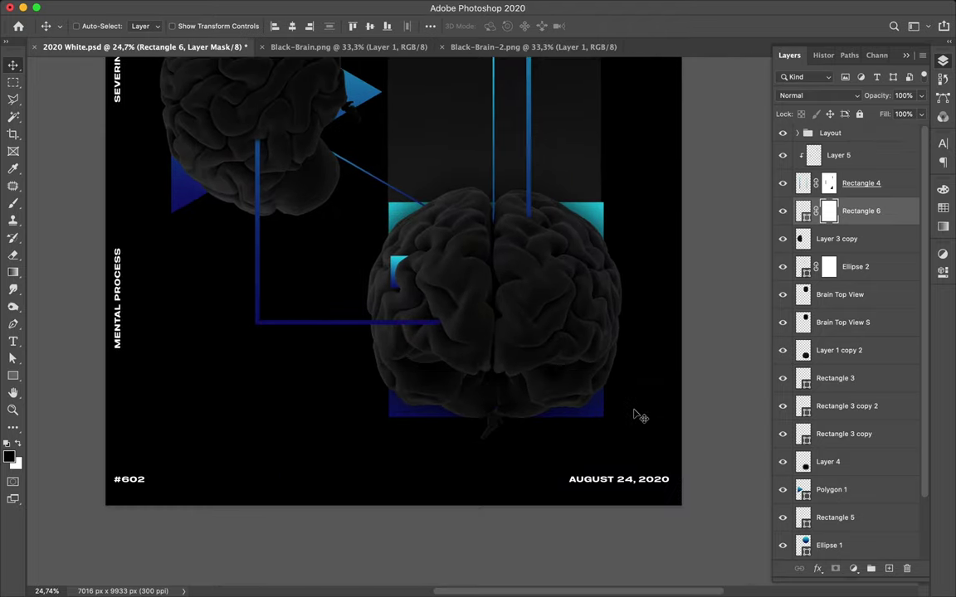
scroll(639, 417, up, 1)
scroll(639, 417, up, 1)
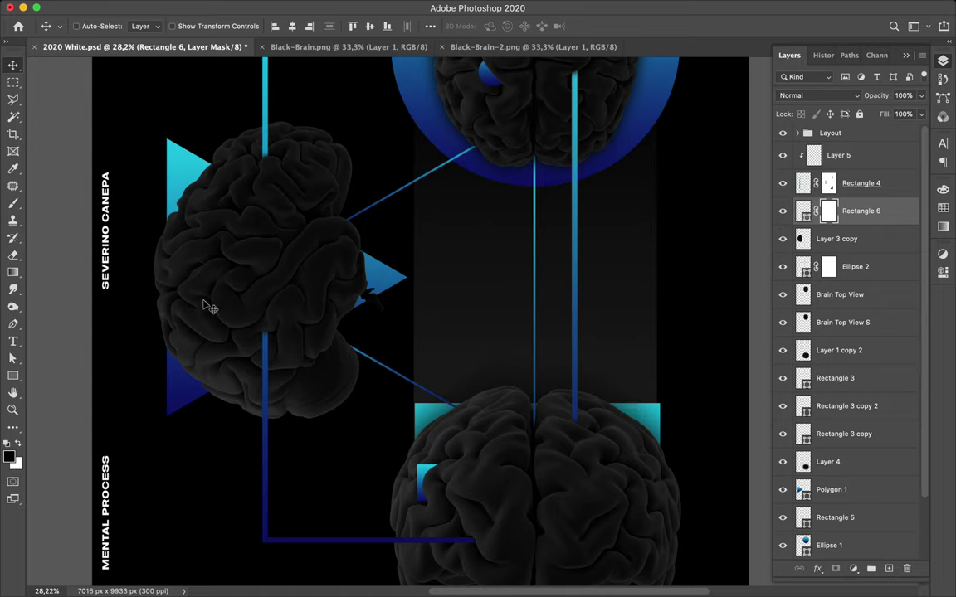
click(782, 212)
Toggle Rectangle 4 to compare, then load Rectangle 6's and Rectangle 4's shapes and masks as selections.
click(781, 184)
click(782, 184)
click(875, 493)
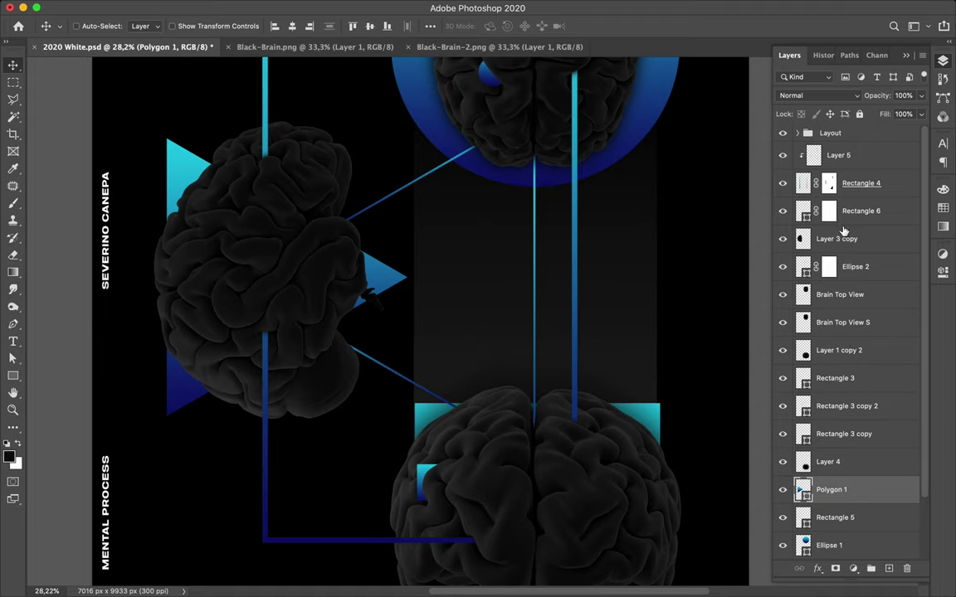
scroll(843, 231, down, 1)
scroll(839, 229, up, 1)
ctrl+click(804, 212)
ctrl+click(829, 212)
ctrl+click(829, 186)
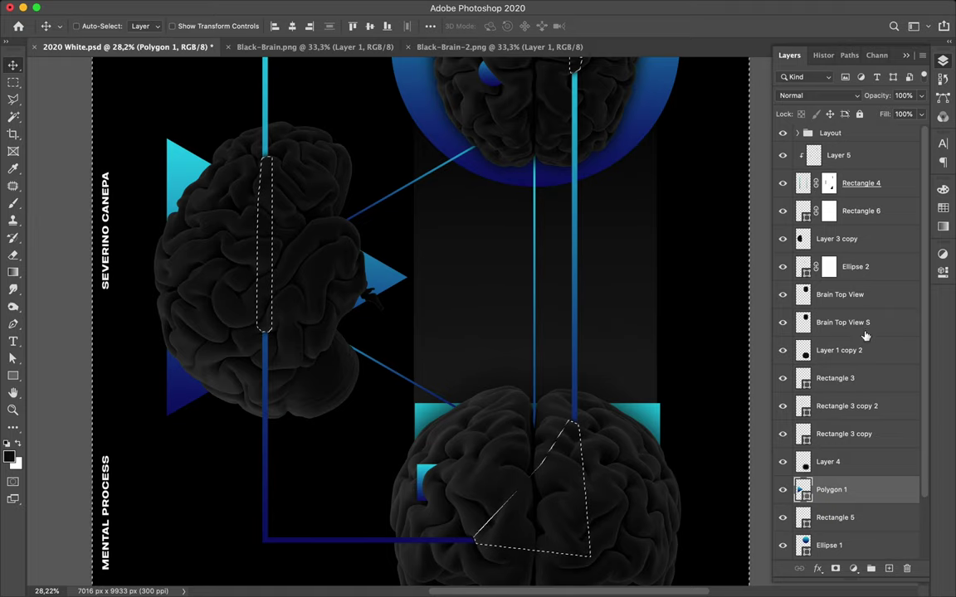
Clear the selection and Ctrl-click the left-fold gradient square to make Rectangle 6 active.
scroll(861, 466, down, 1)
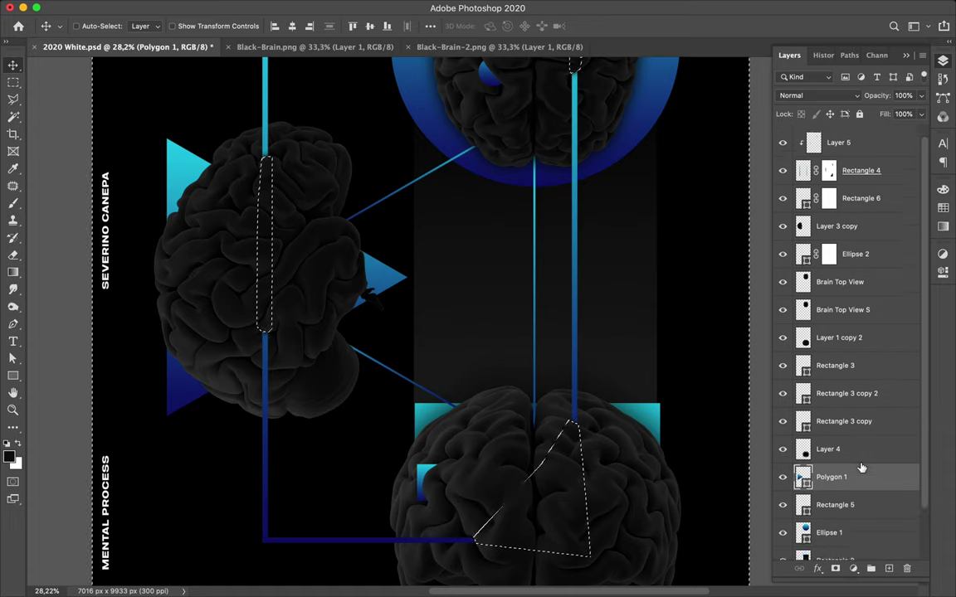
scroll(861, 467, down, 2)
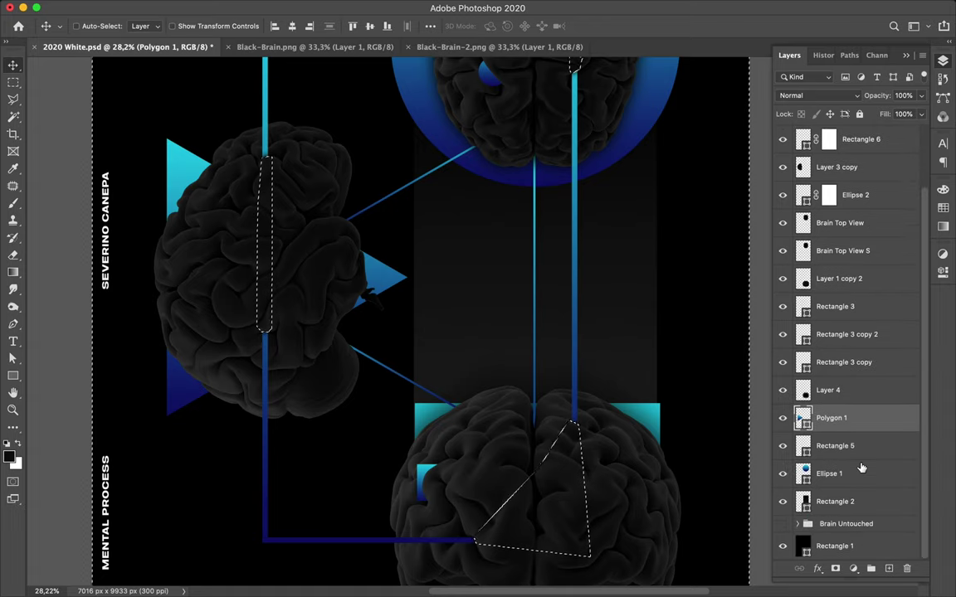
key(m)
click(695, 494)
key(v)
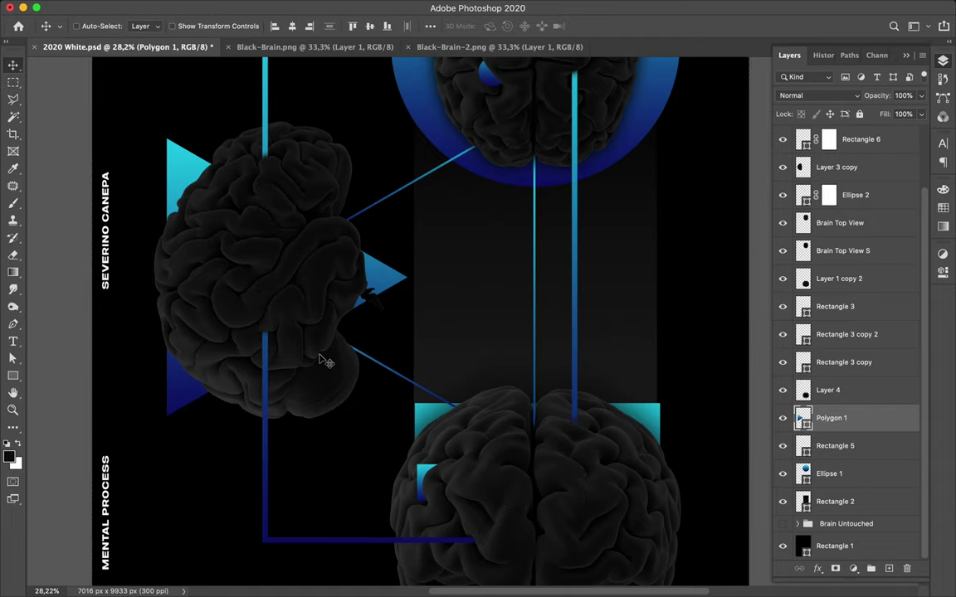
scroll(467, 462, up, 3)
scroll(466, 463, up, 2)
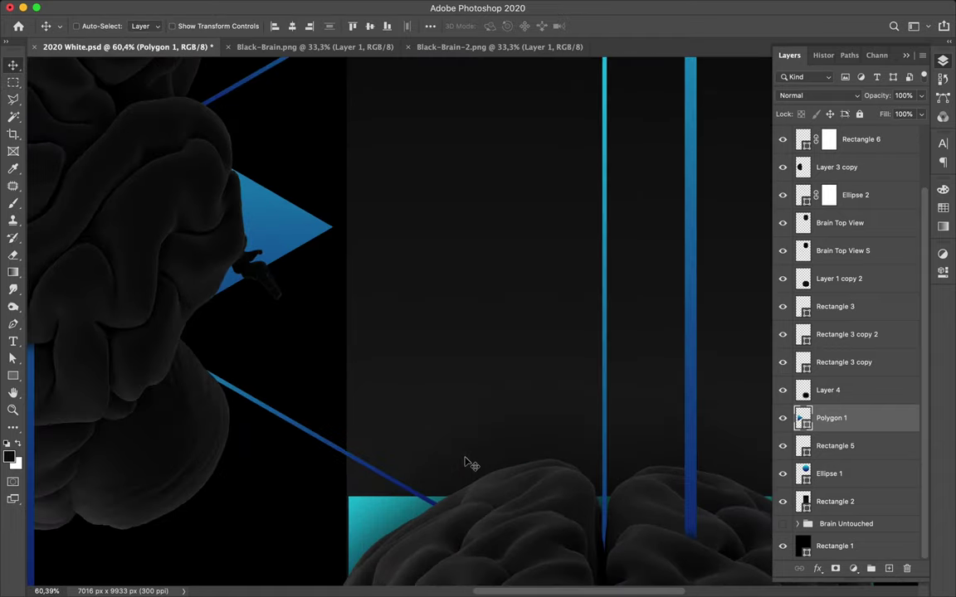
scroll(466, 462, down, 5)
scroll(466, 463, down, 5)
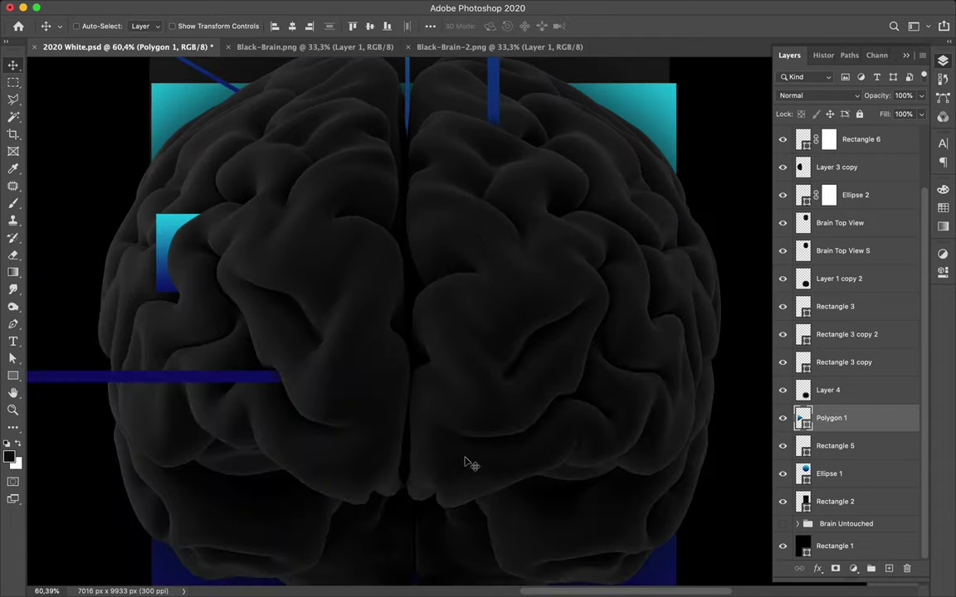
key(ctrl)
ctrl+click(166, 233)
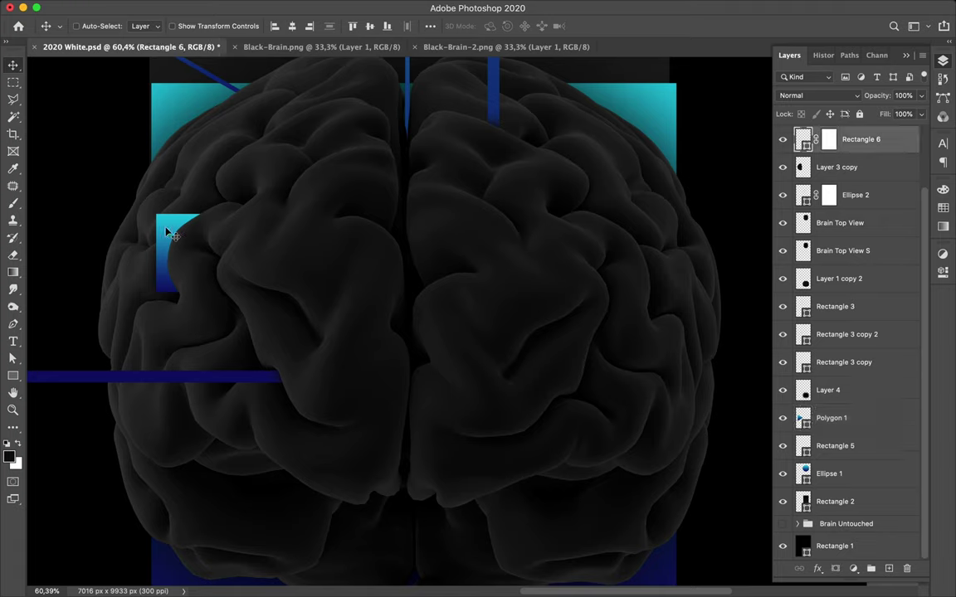
Draw an 815 px cyan-to-navy gradient square over the lower brain's right half and nudge it into place.
key(u)
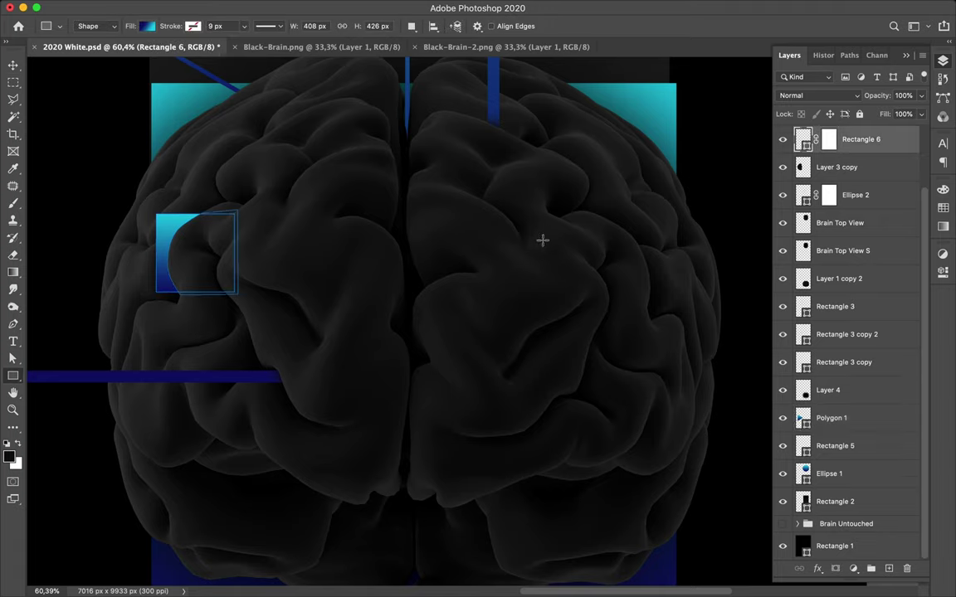
drag(489, 265, 652, 443)
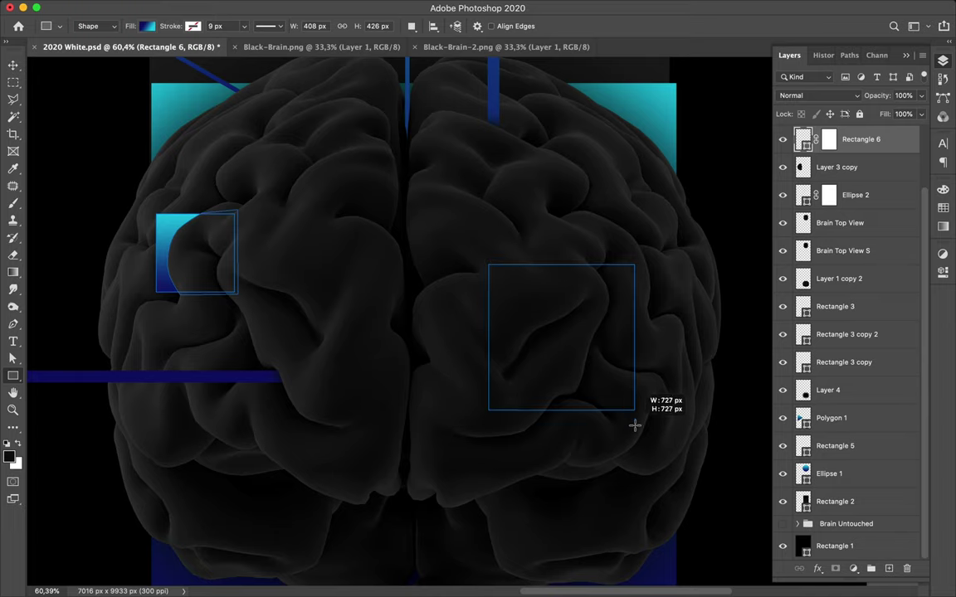
drag(652, 443, 652, 442)
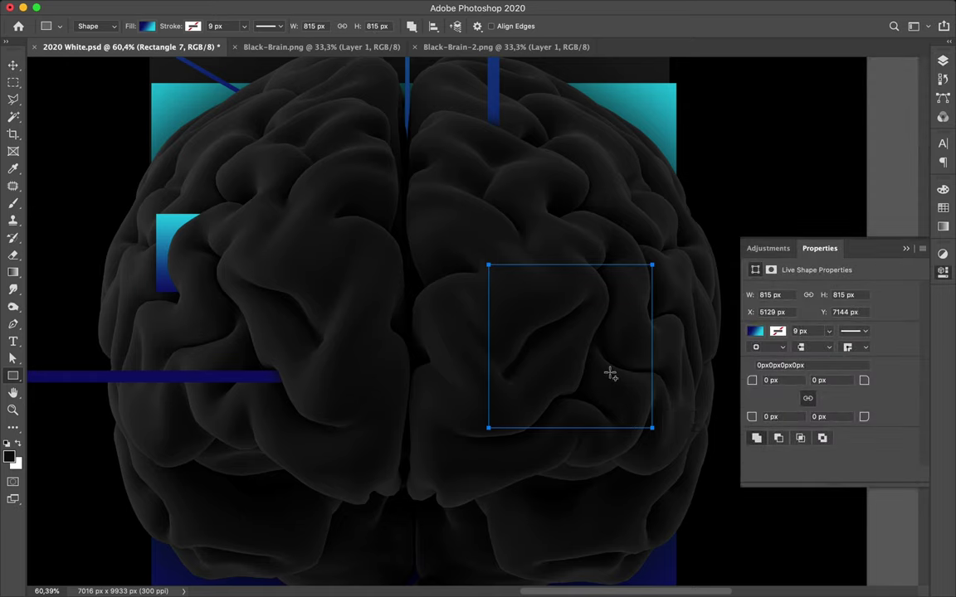
key(v)
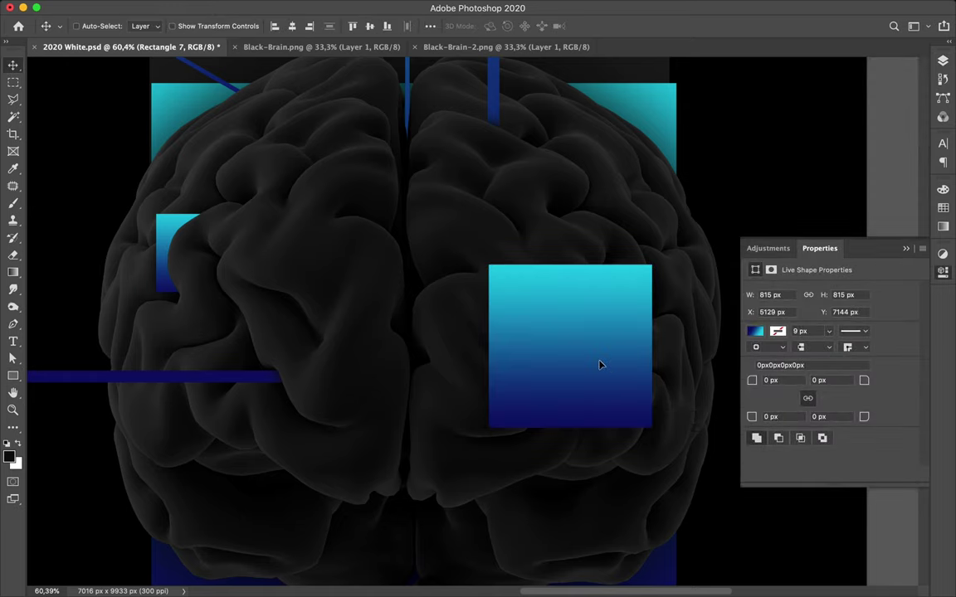
drag(594, 366, 594, 363)
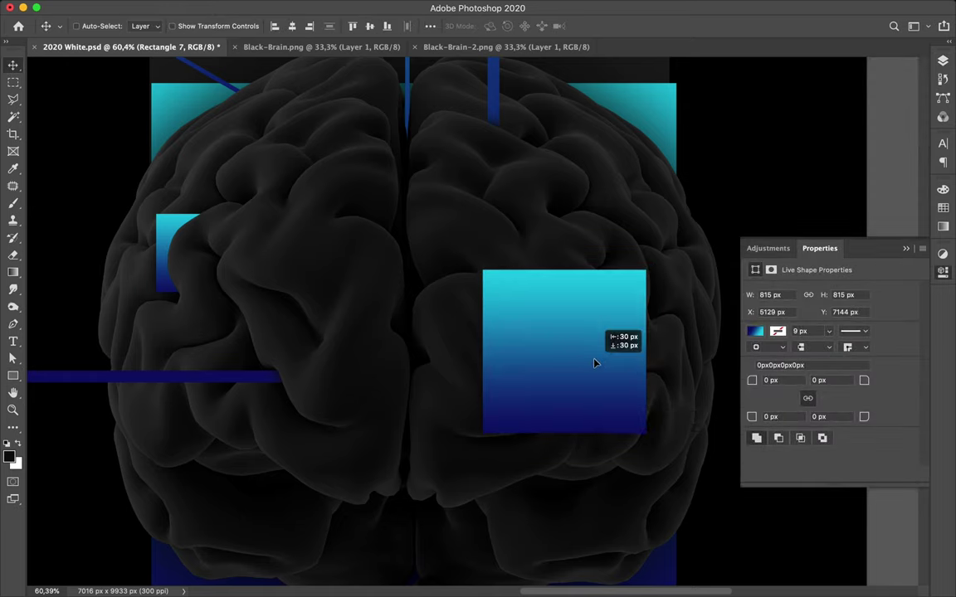
drag(594, 363, 594, 363)
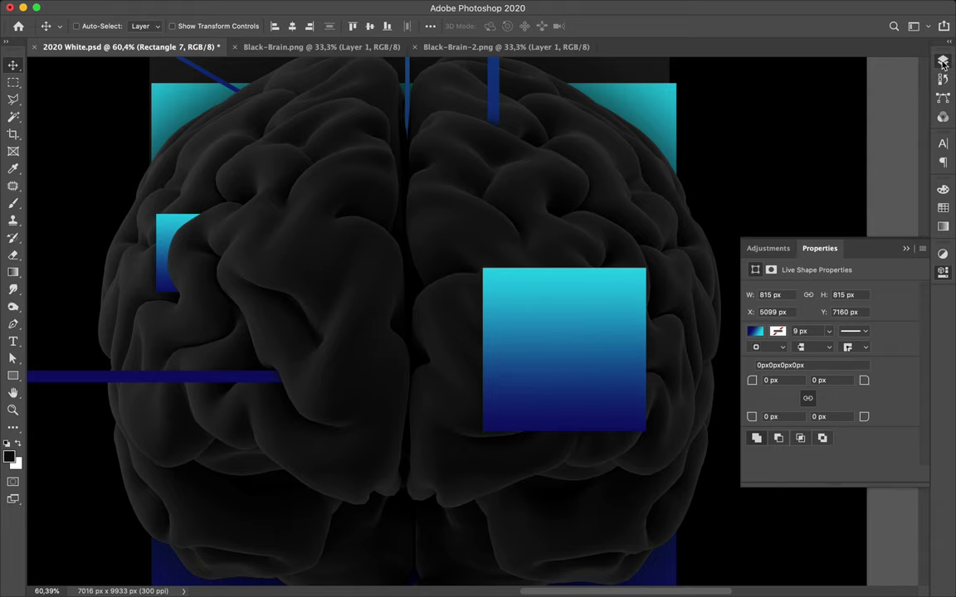
click(942, 63)
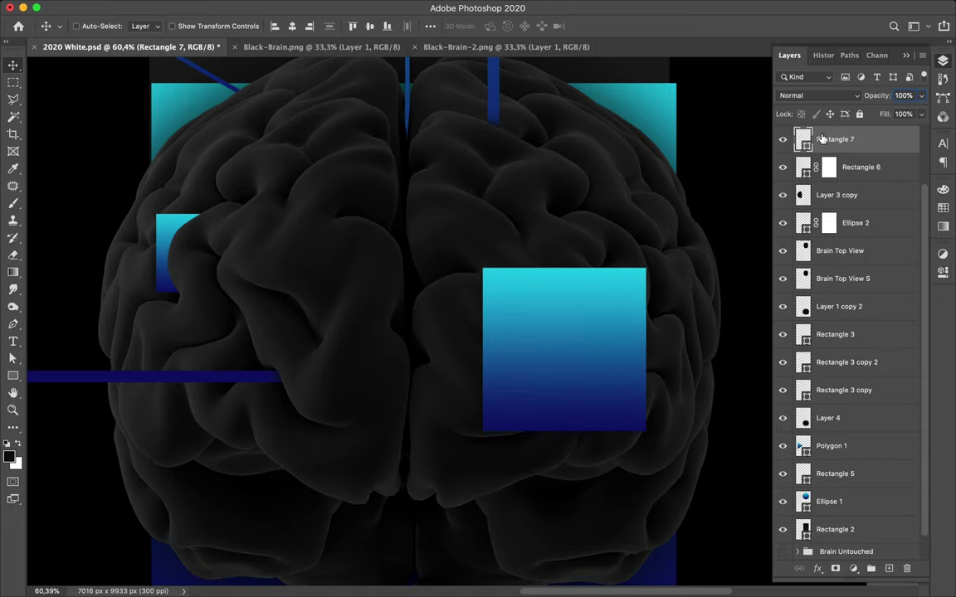
Lower Rectangle 7's fill to 27% so the gradient square turns translucent.
click(921, 114)
drag(921, 131, 876, 133)
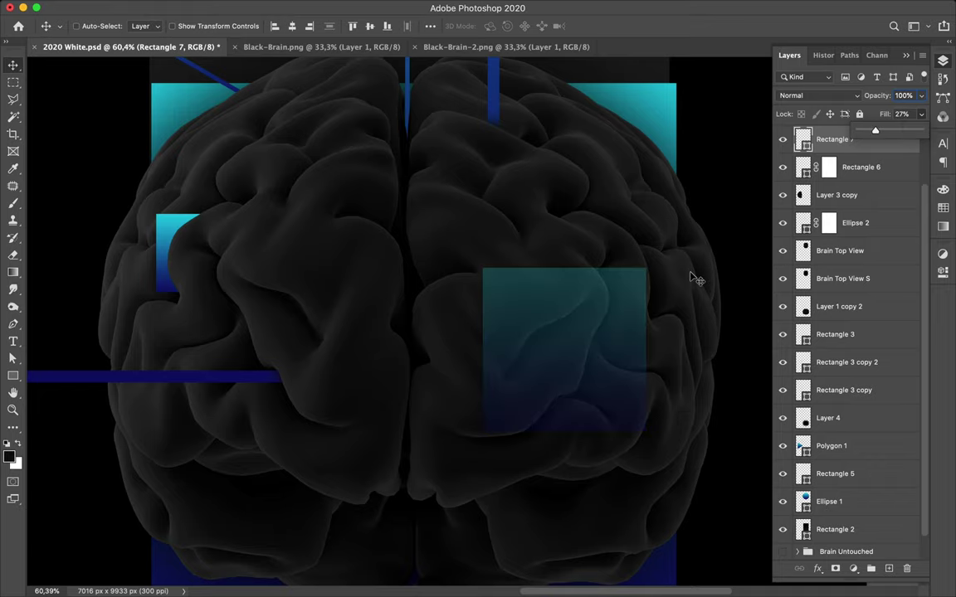
scroll(693, 278, up, 5)
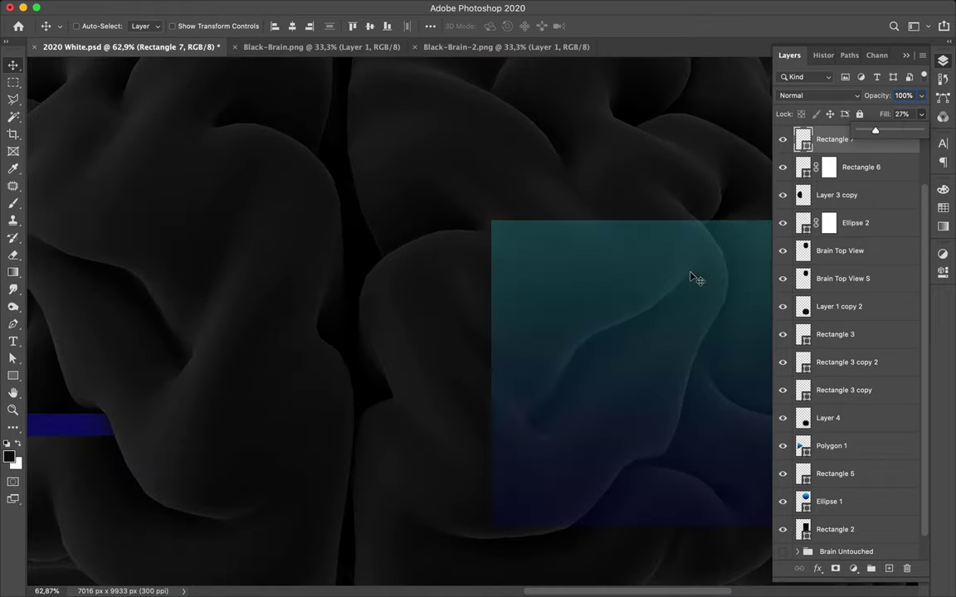
Add a layer mask to Rectangle 7 and zoom in on the lower brain.
click(837, 570)
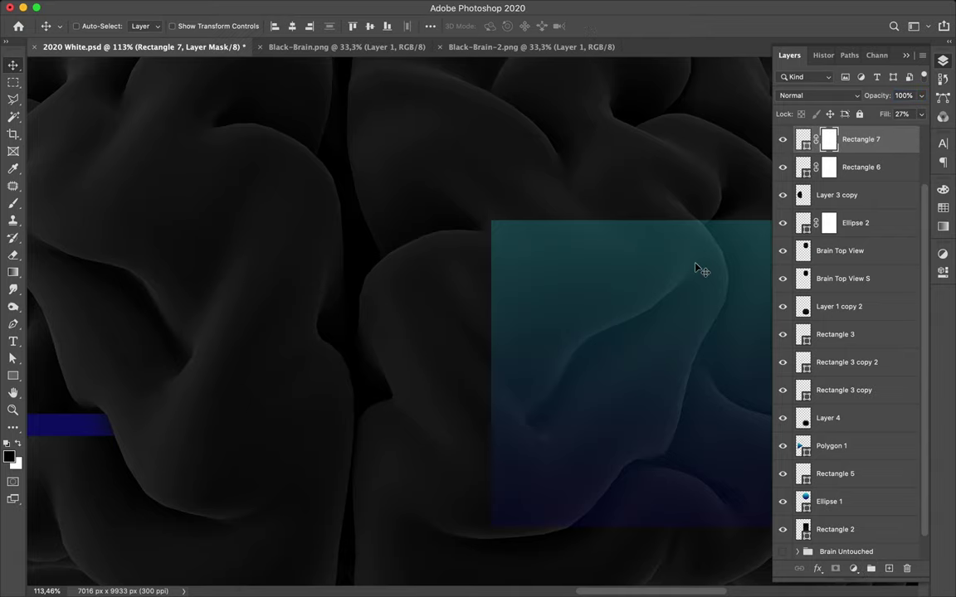
scroll(697, 267, up, 2)
scroll(697, 267, right, 3)
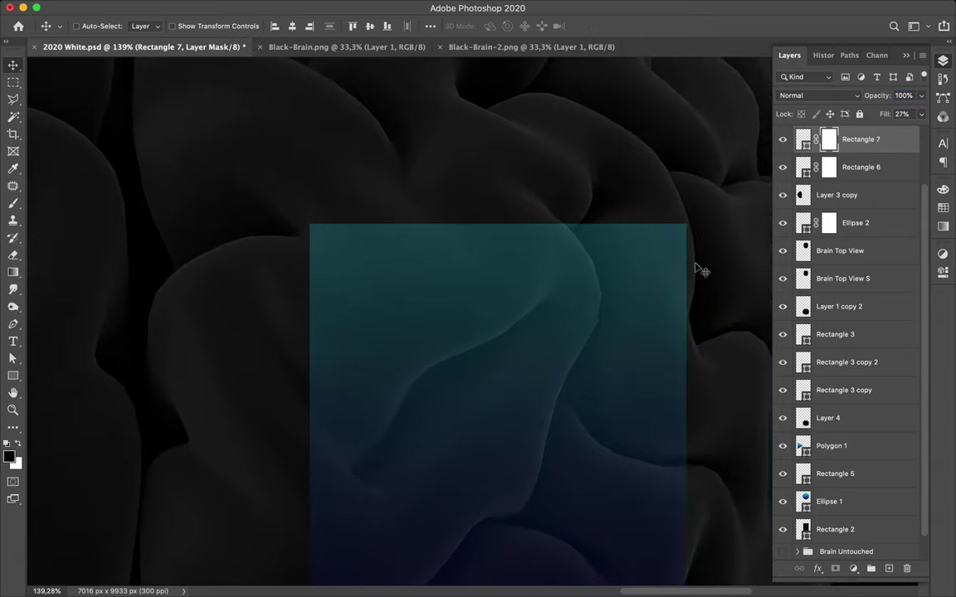
scroll(697, 268, up, 2)
scroll(697, 268, up, 1)
scroll(697, 268, up, 2)
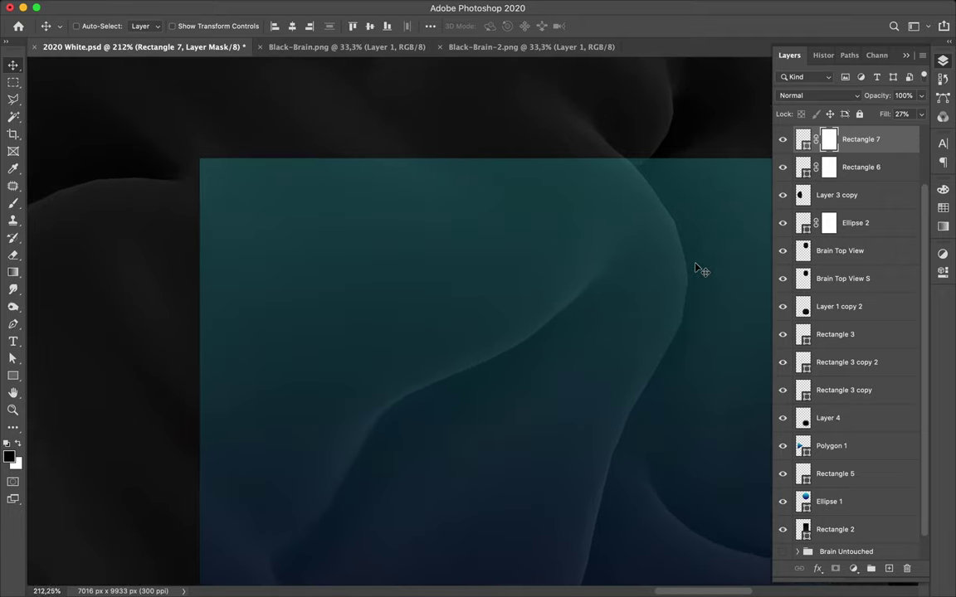
scroll(697, 268, up, 1)
scroll(698, 268, right, 1)
scroll(697, 268, up, 1)
scroll(697, 268, right, 2)
scroll(578, 253, up, 3)
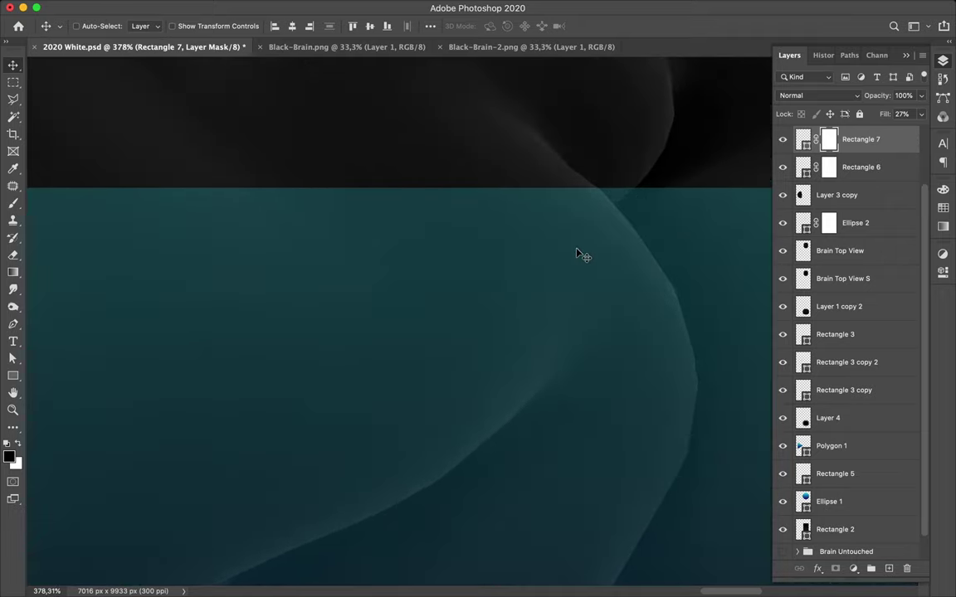
scroll(578, 253, right, 3)
Switch to the Pen tool in Path mode and zoom into the lower brain.
key(p)
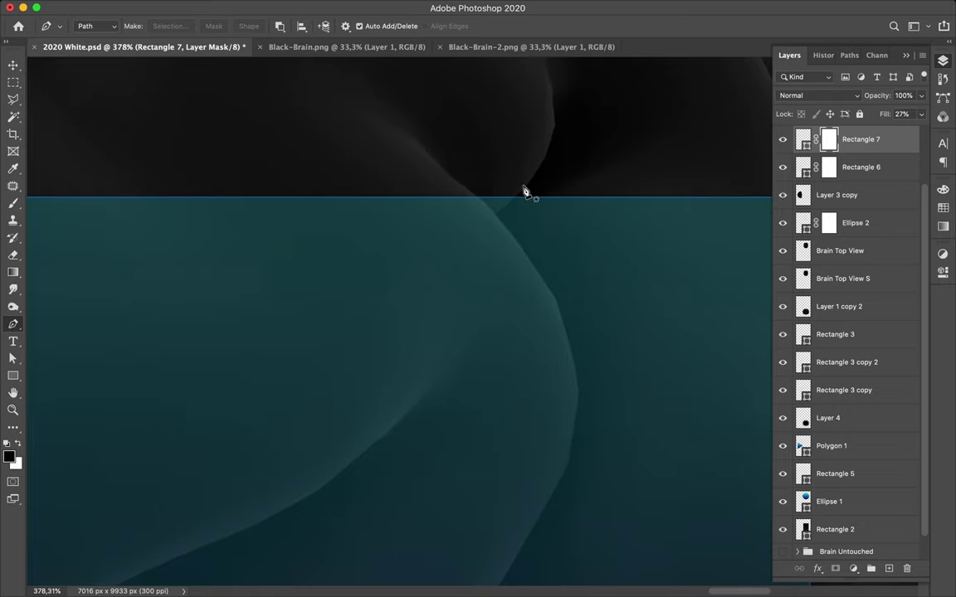
click(103, 25)
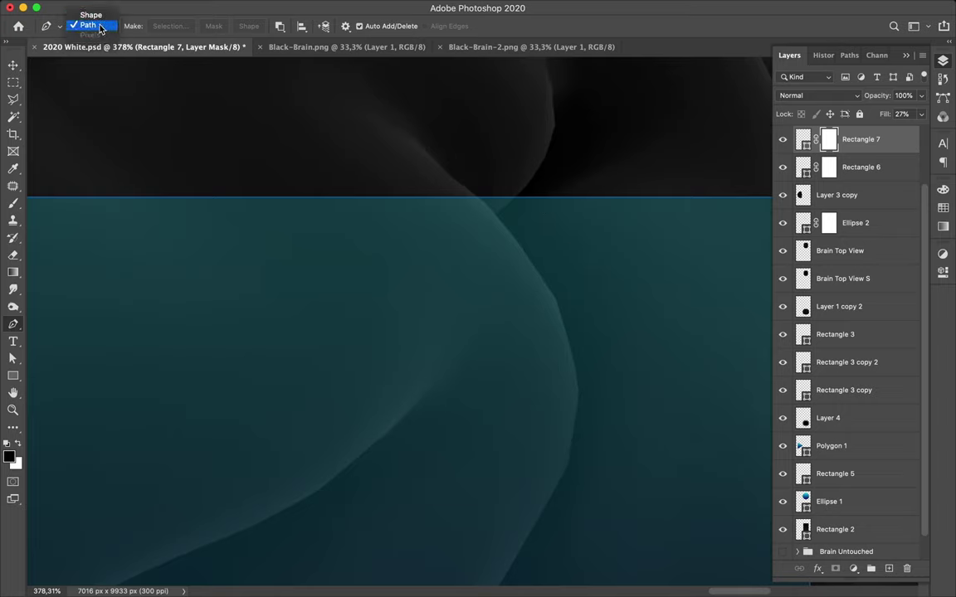
click(92, 25)
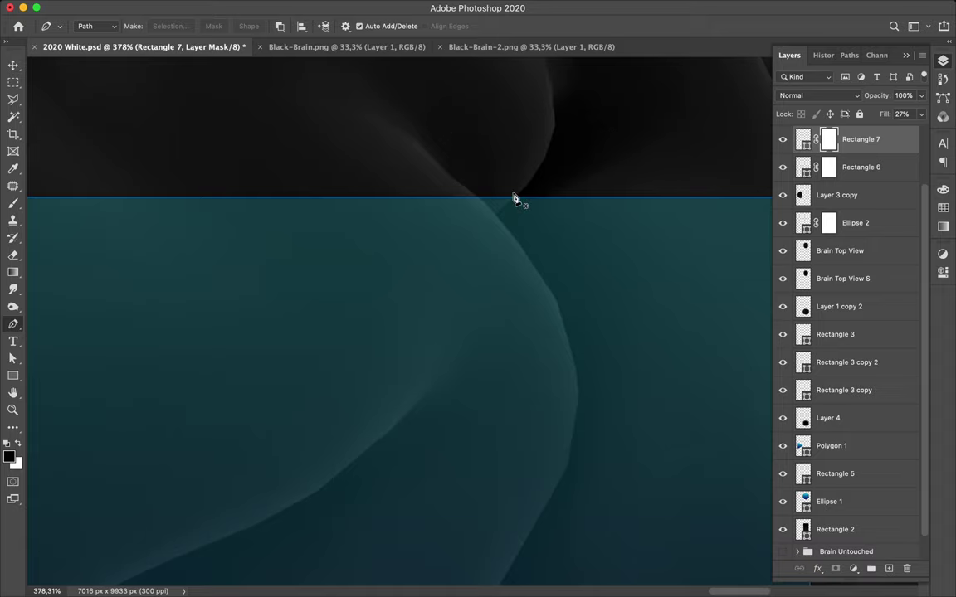
scroll(513, 199, up, 3)
scroll(517, 198, up, 2)
Place anchors from the square's top edge down the brain fold, pulling handles to curve the path.
click(543, 121)
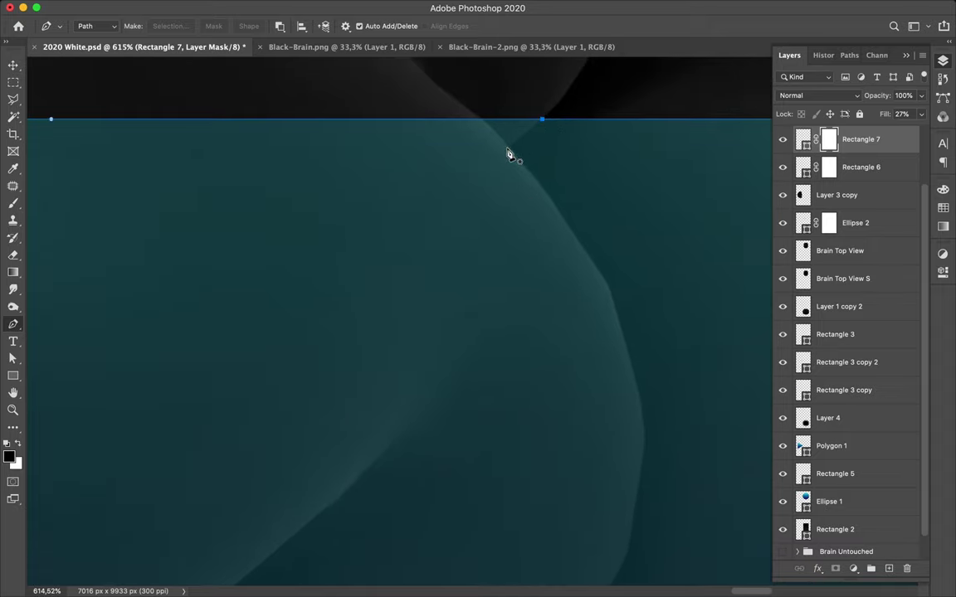
click(510, 151)
key(a)
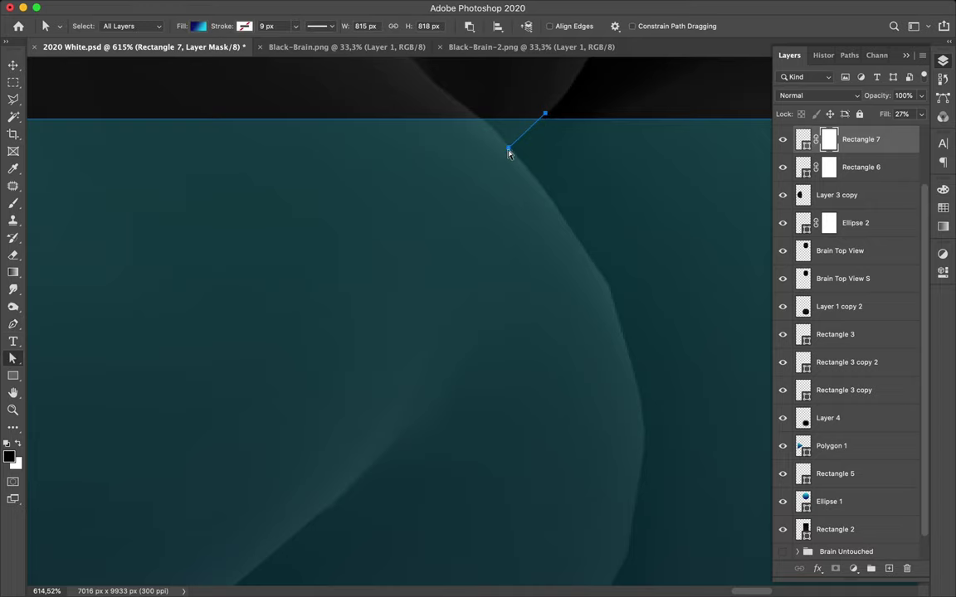
key(p)
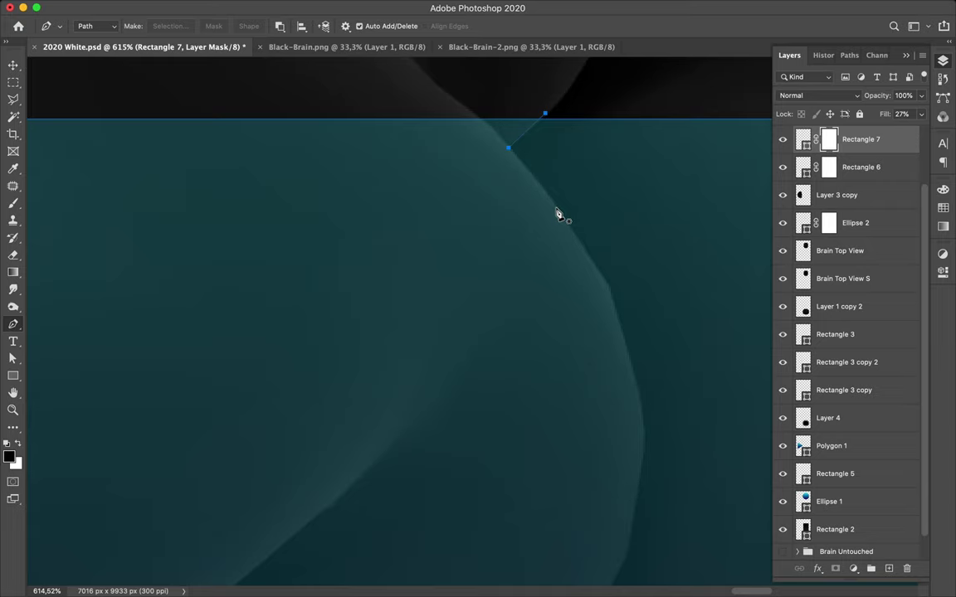
click(511, 150)
key(Escape)
super+click(524, 163)
drag(508, 149, 544, 119)
click(509, 150)
drag(507, 151, 504, 154)
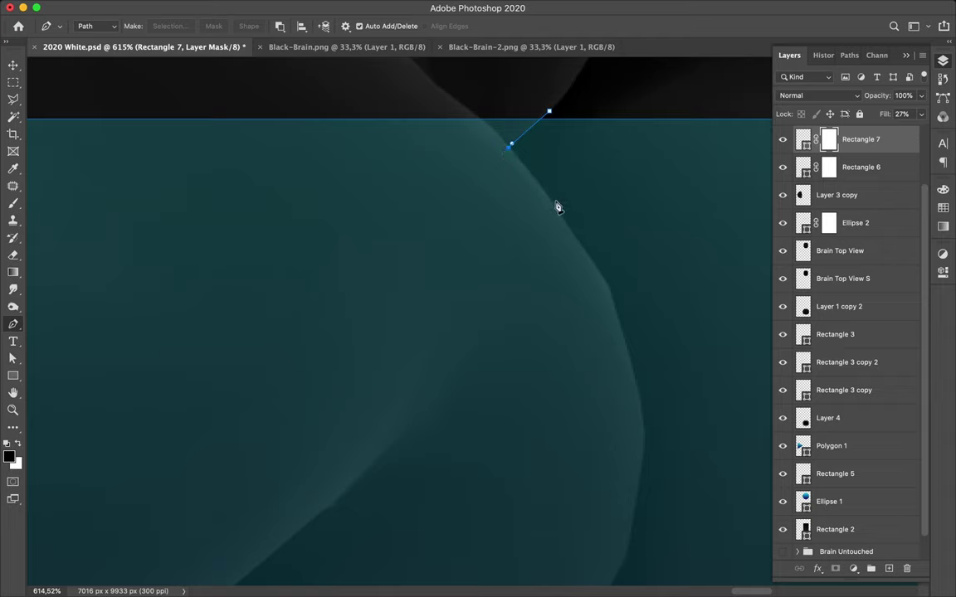
Place Pen anchors along the brain's outer edge over the upper teal rectangle.
drag(556, 205, 562, 215)
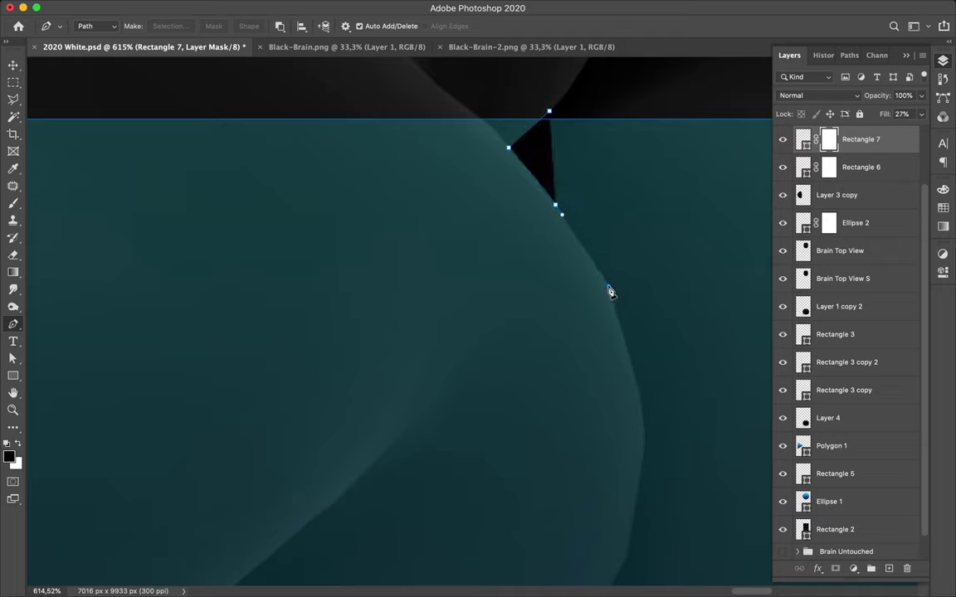
click(610, 291)
scroll(635, 352, down, 5)
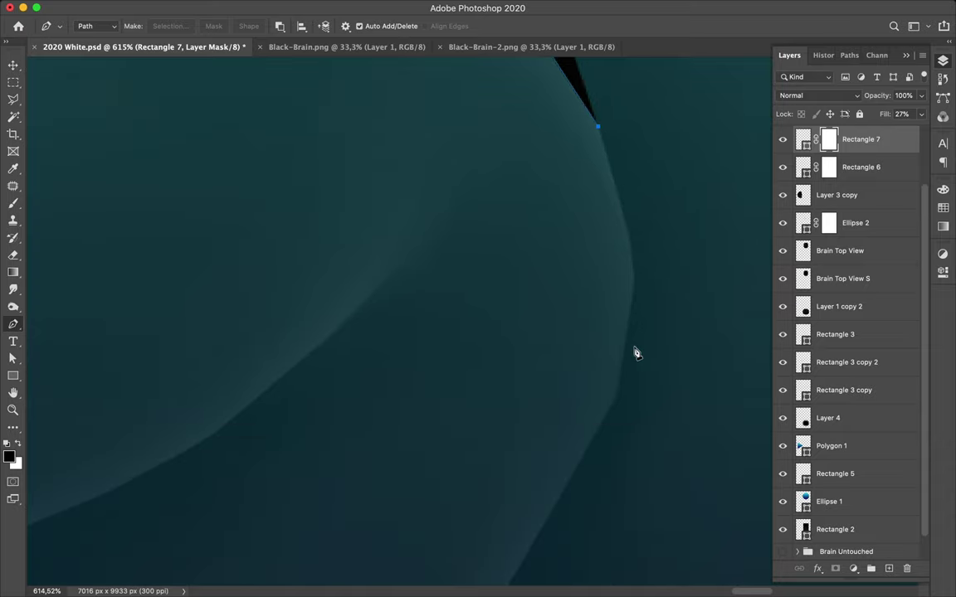
drag(630, 241, 633, 260)
drag(631, 303, 628, 322)
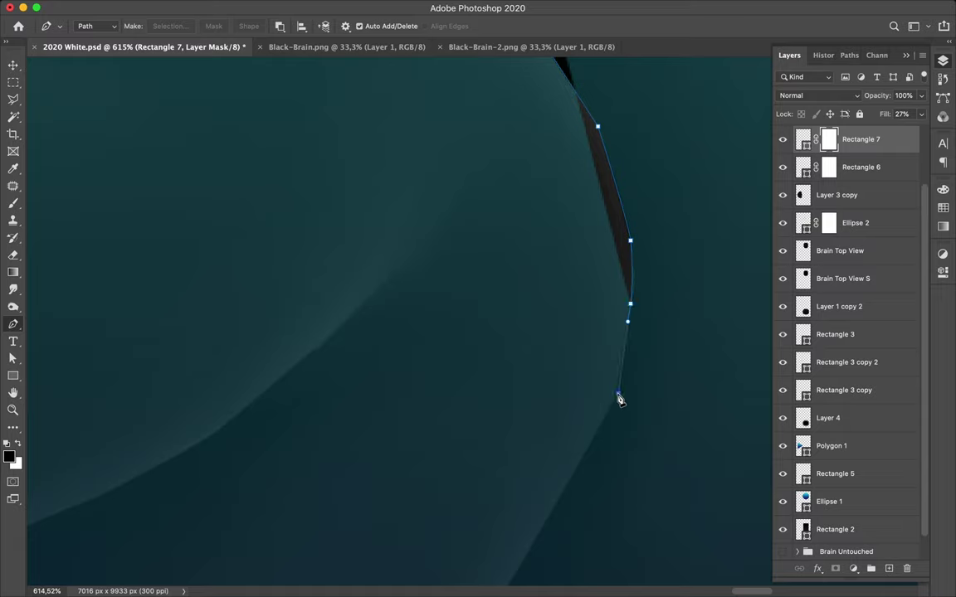
scroll(619, 398, down, 5)
scroll(619, 399, down, 5)
scroll(619, 398, left, 3)
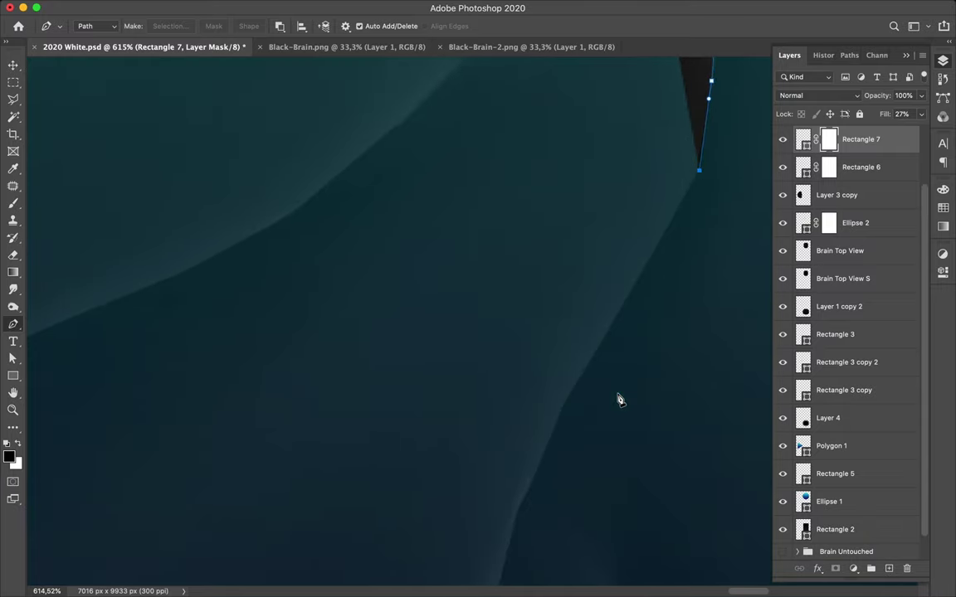
click(565, 395)
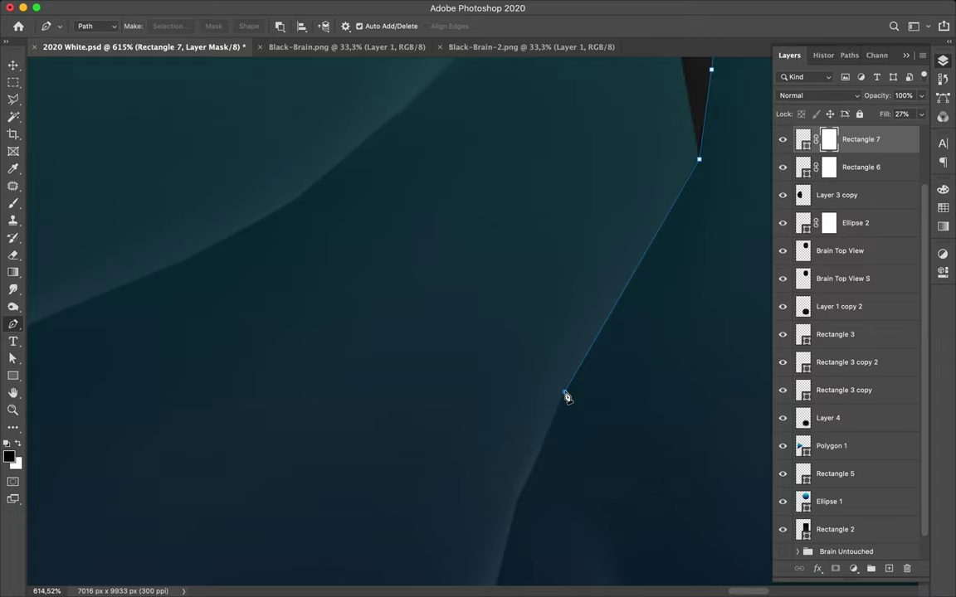
Continue the mask path with smooth anchors further down the brain edge.
scroll(565, 395, down, 5)
scroll(565, 395, left, 1)
scroll(561, 357, down, 1)
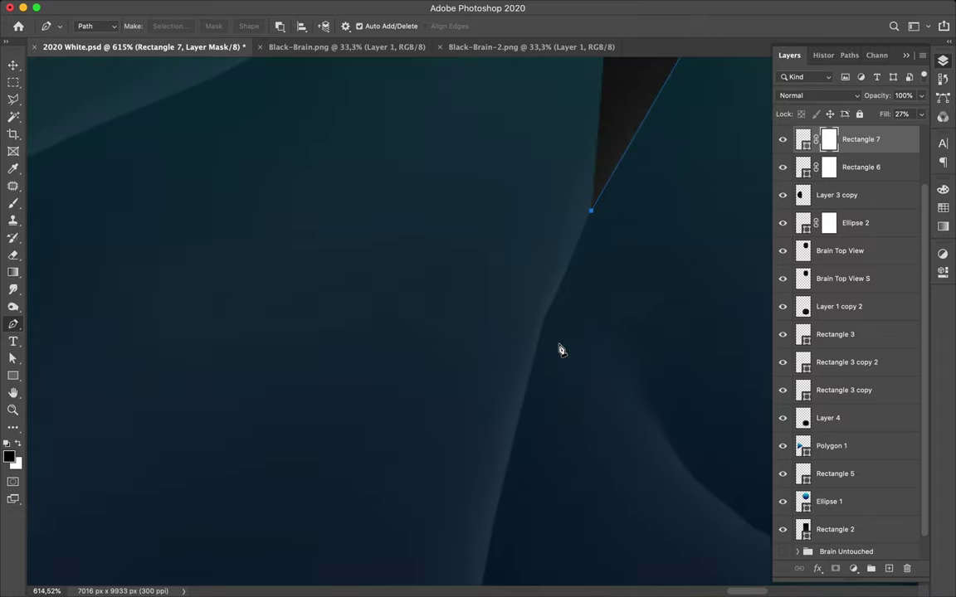
click(565, 276)
drag(565, 277, 561, 281)
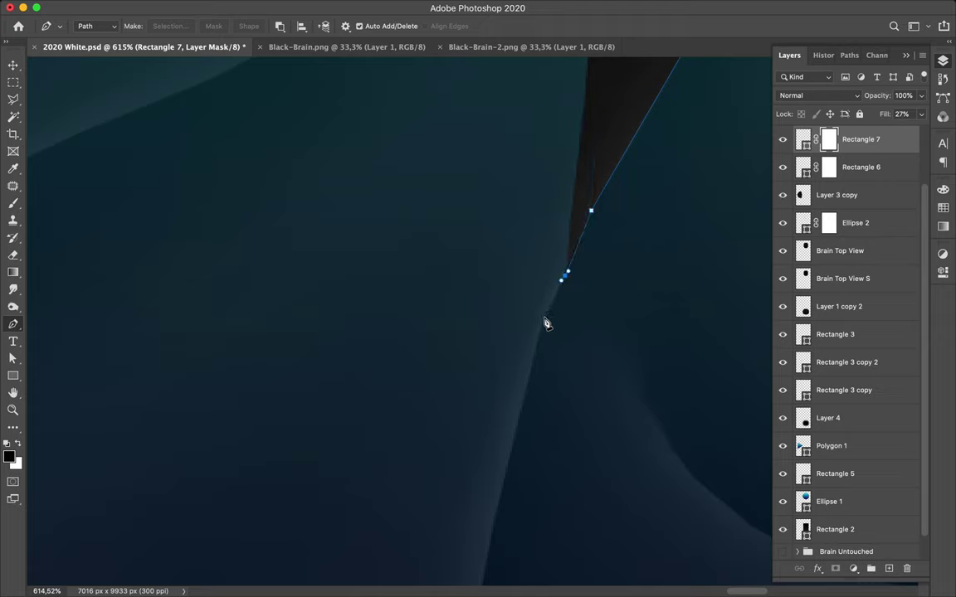
click(544, 316)
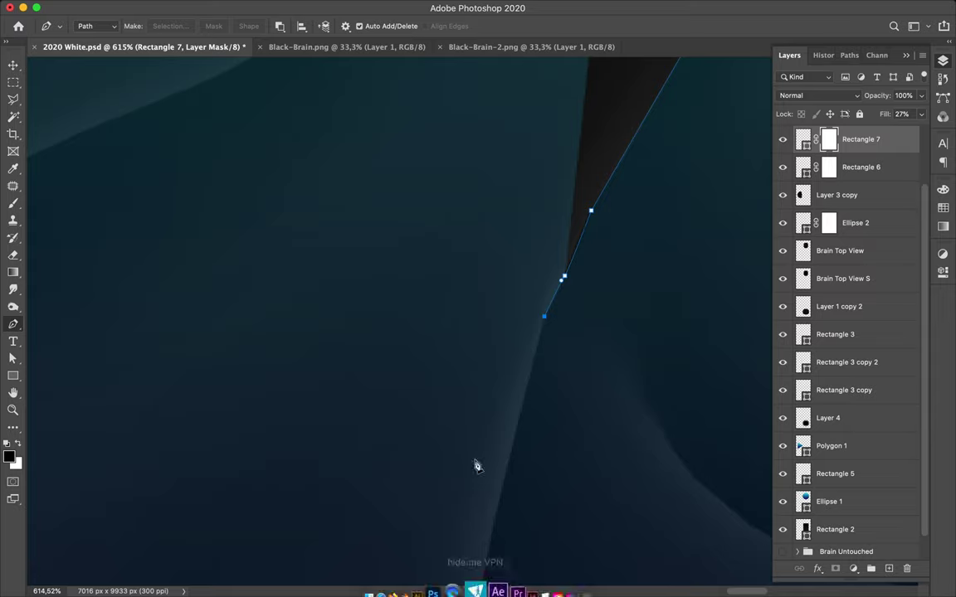
scroll(477, 464, down, 5)
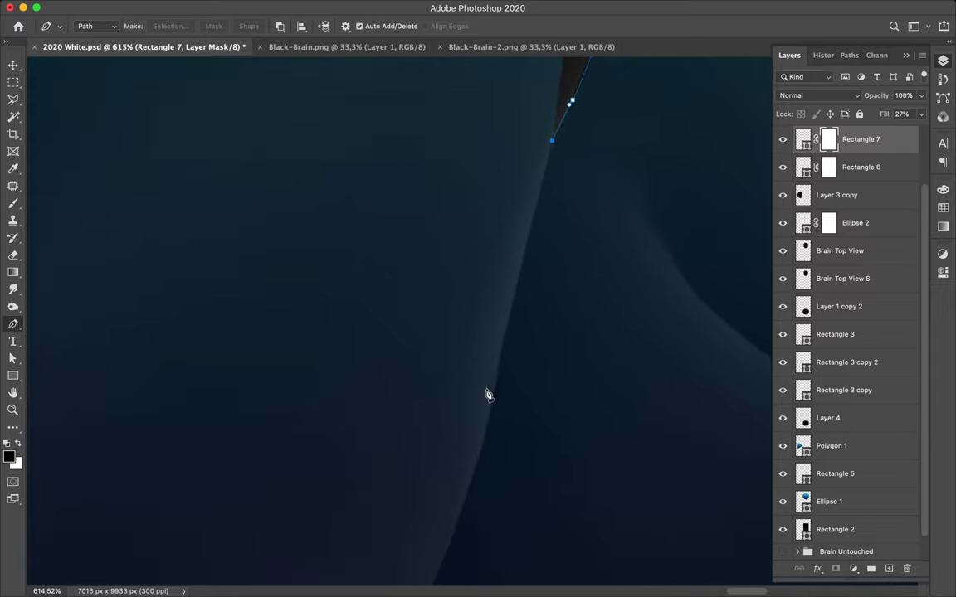
drag(509, 312, 505, 328)
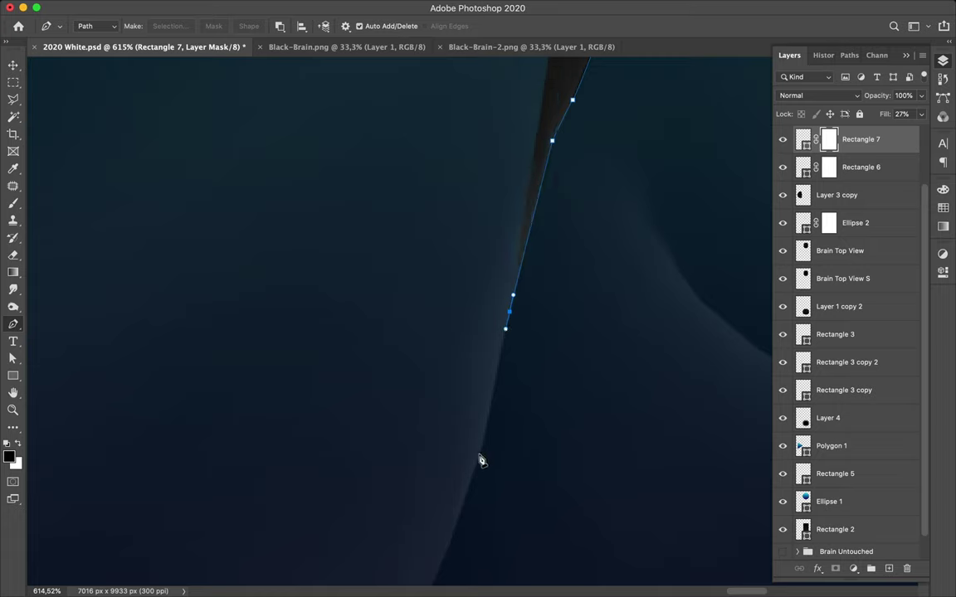
drag(479, 455, 474, 470)
Trace the mask path around the brain's lower fold and down its left edge.
scroll(473, 469, down, 5)
scroll(471, 455, down, 2)
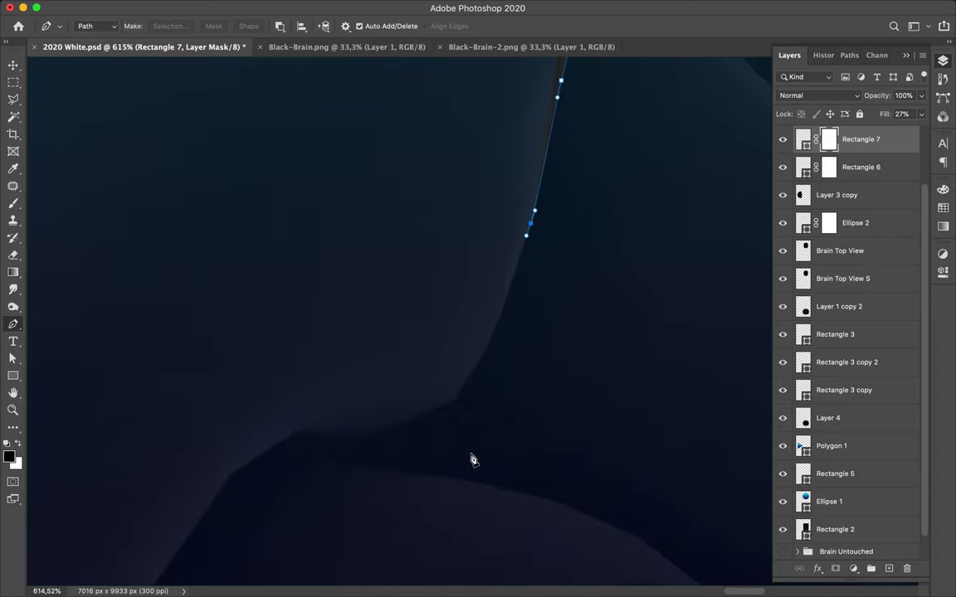
scroll(481, 415, down, 2)
scroll(488, 368, down, 1)
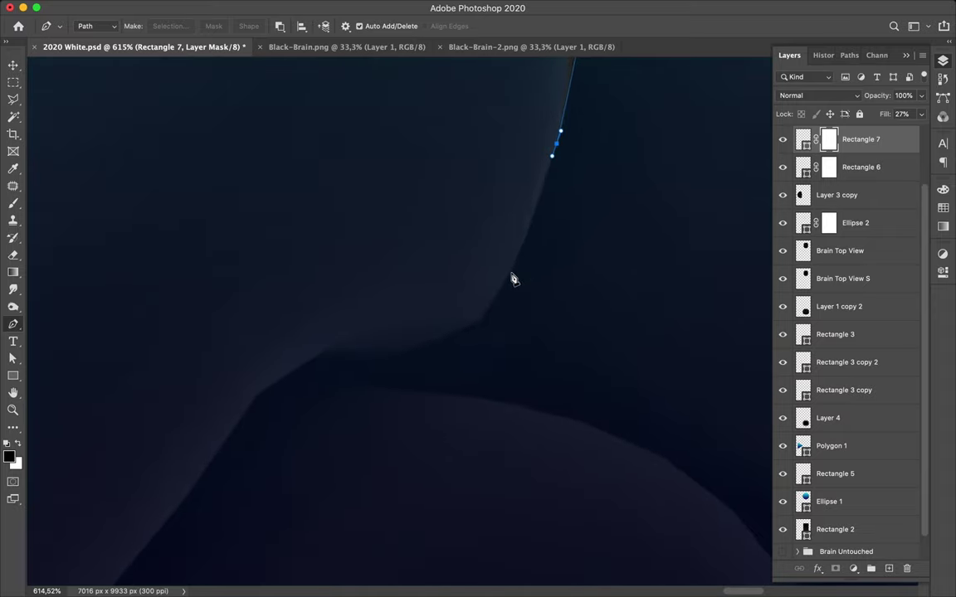
drag(510, 270, 494, 296)
alt+click(510, 271)
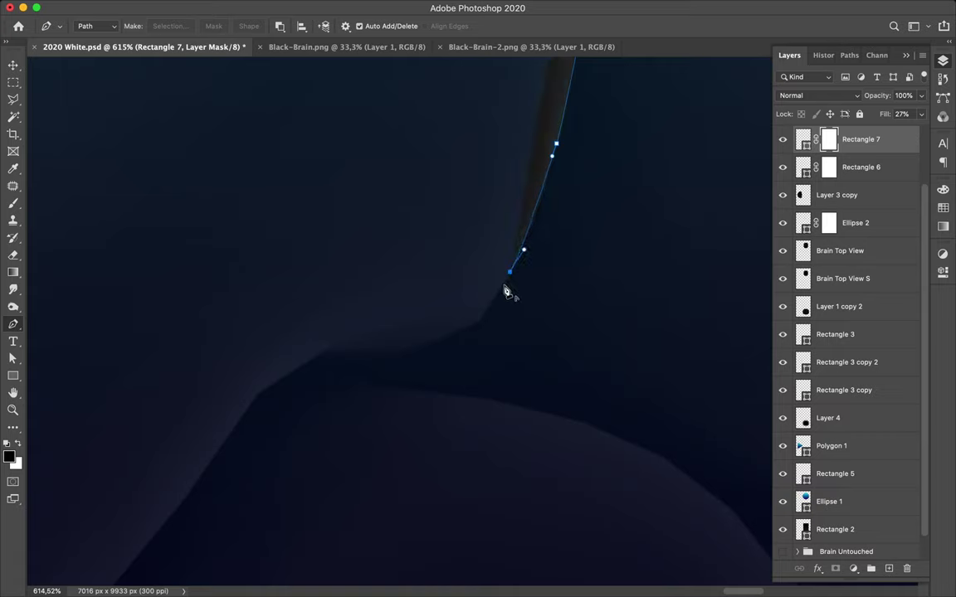
click(479, 320)
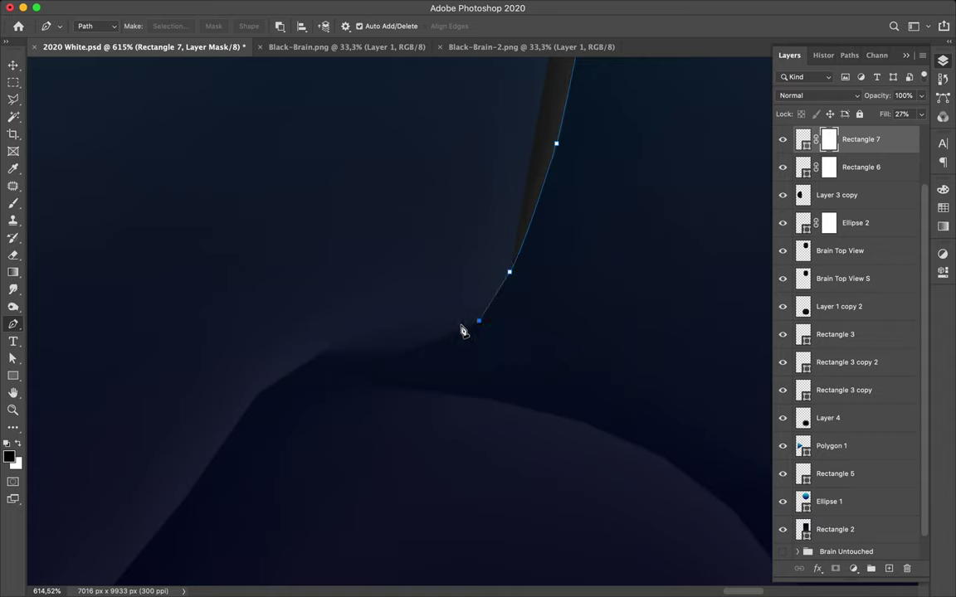
click(403, 353)
drag(402, 355, 393, 354)
click(320, 355)
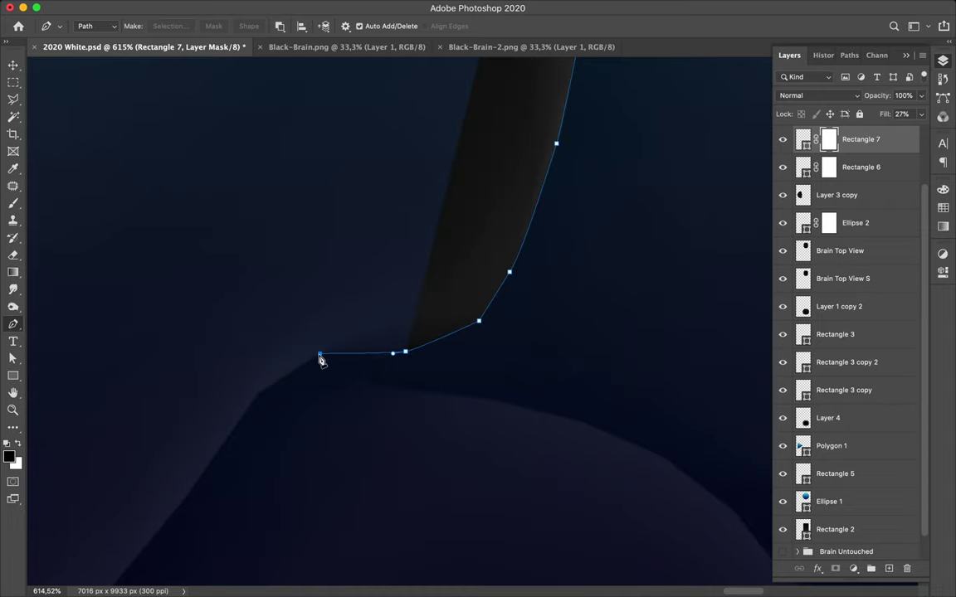
click(259, 393)
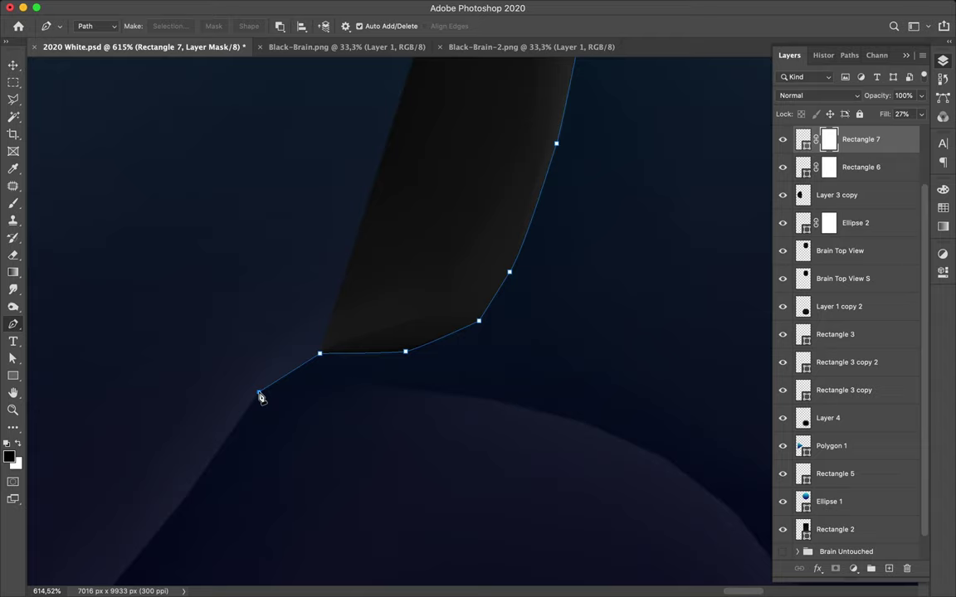
Extend the path toward the rectangle's bottom edge, undoing two misplaced anchors.
scroll(259, 397, down, 5)
scroll(259, 397, left, 2)
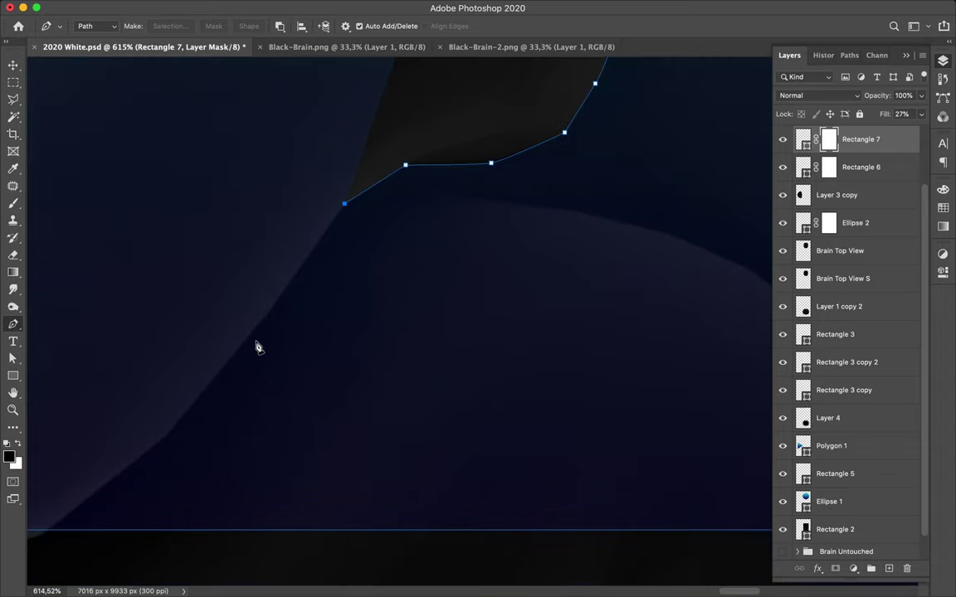
click(167, 434)
click(92, 528)
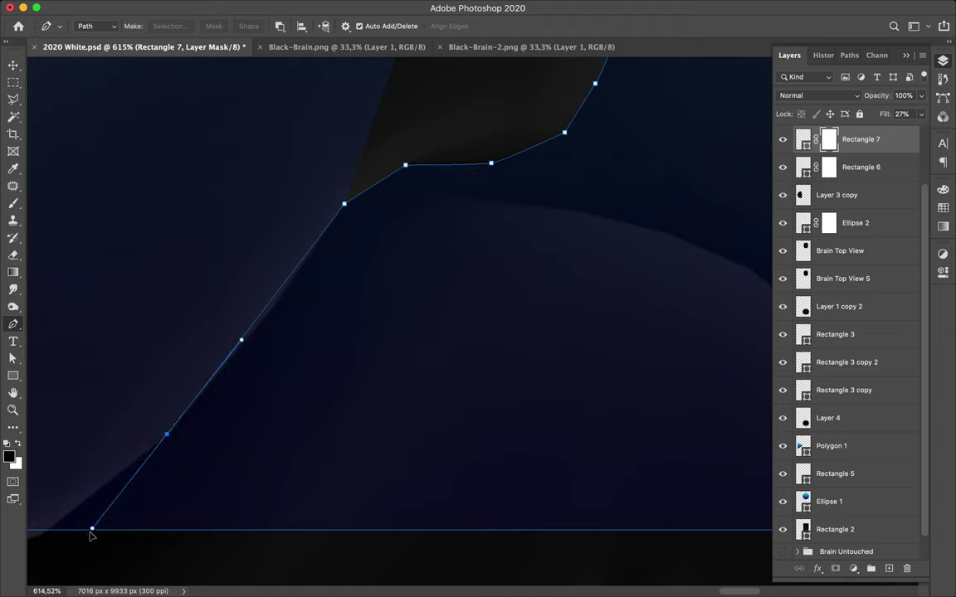
key(ctrl+z)
click(59, 571)
drag(60, 570, 60, 561)
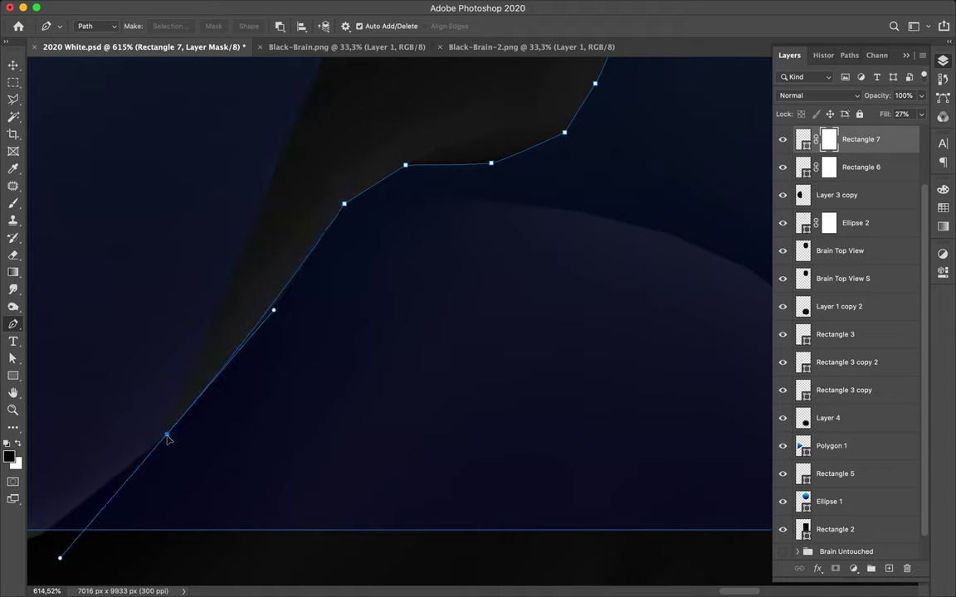
key(ctrl+z)
Anchor the path at the rectangle's bottom, carry it left past the edge, and fit the poster.
scroll(220, 441, left, 5)
scroll(220, 440, down, 3)
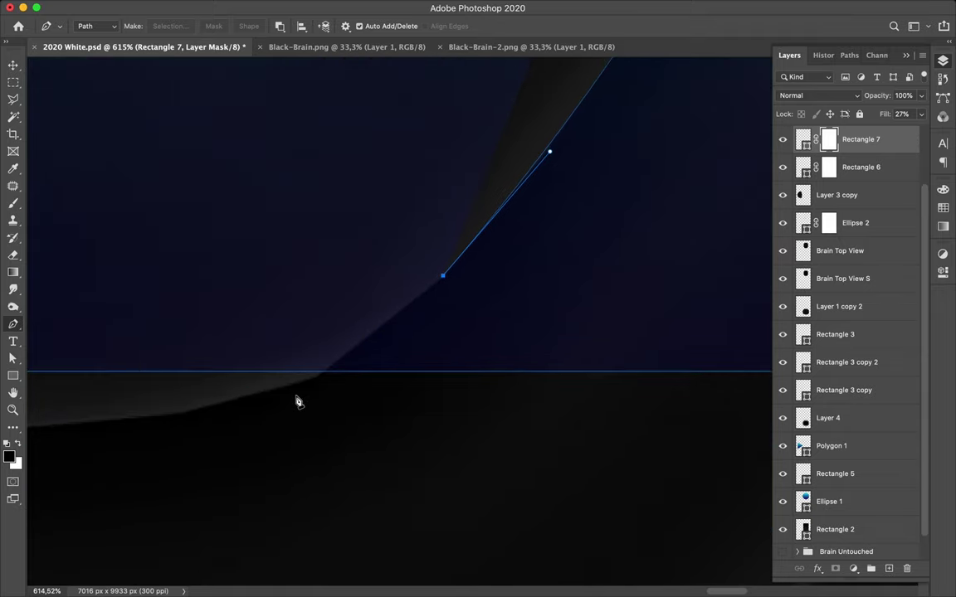
click(314, 380)
scroll(314, 384, down, 1)
scroll(323, 373, down, 2)
scroll(335, 366, down, 2)
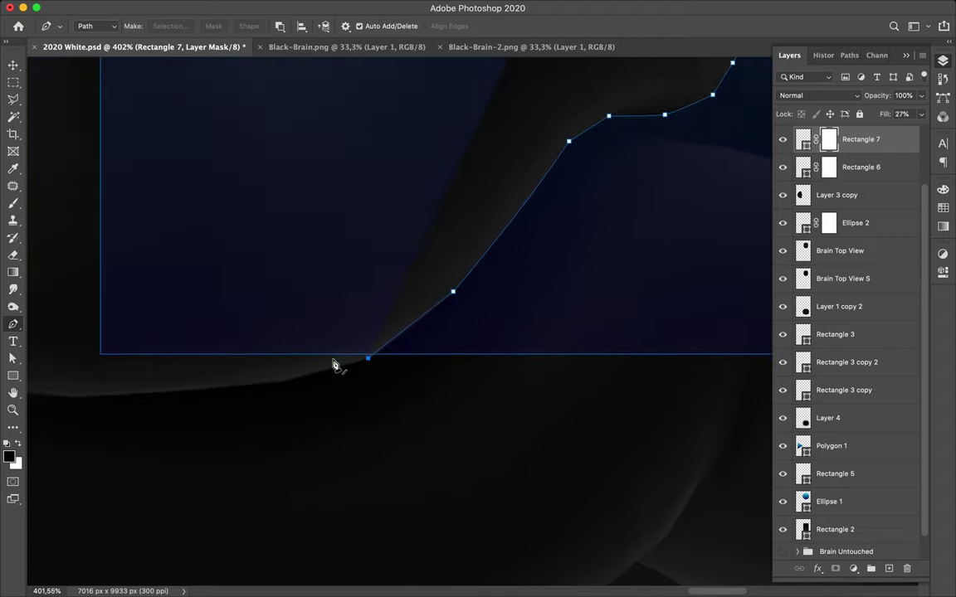
click(74, 366)
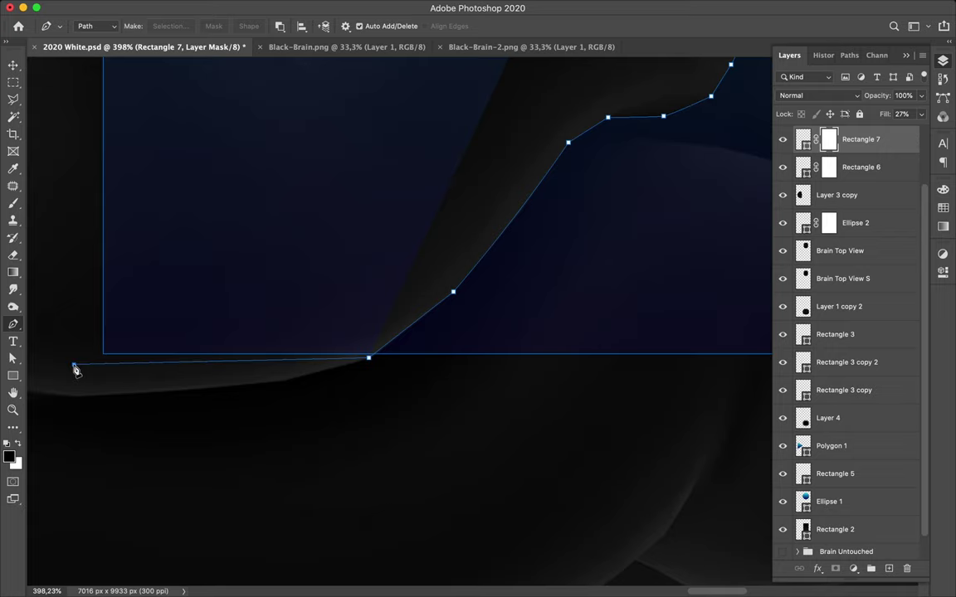
key(ctrl+0)
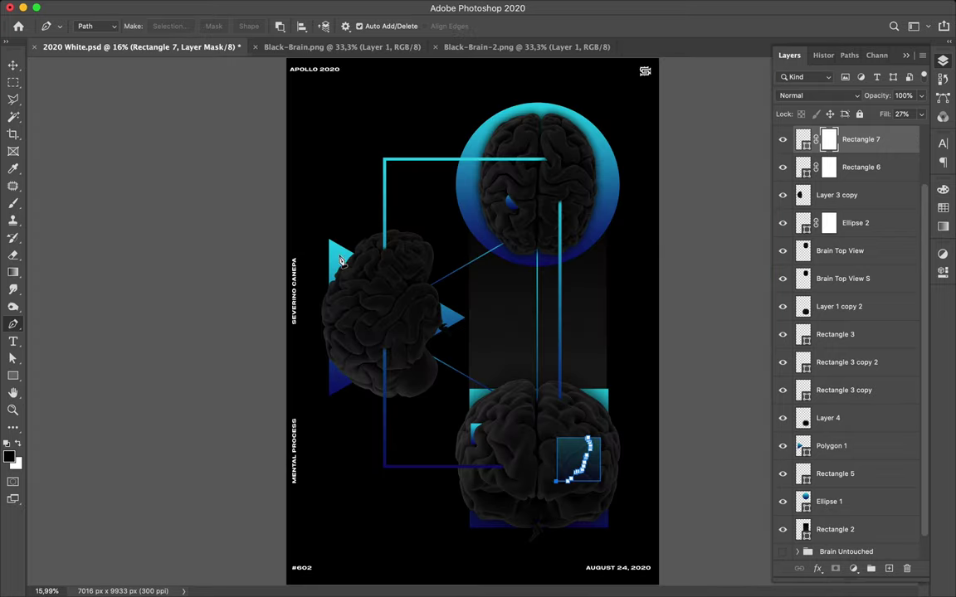
click(551, 423)
drag(589, 443, 604, 433)
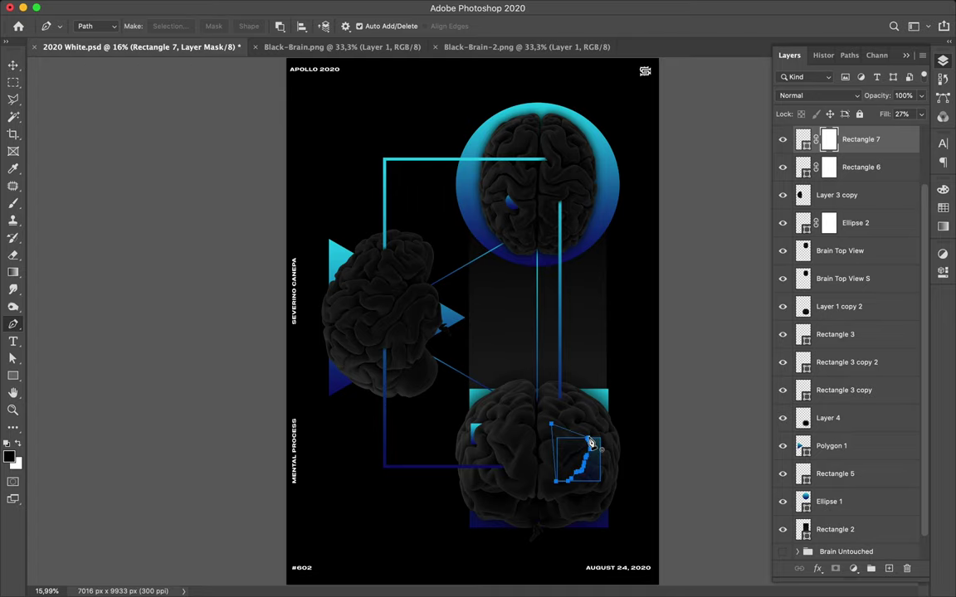
key(ctrl+plus)
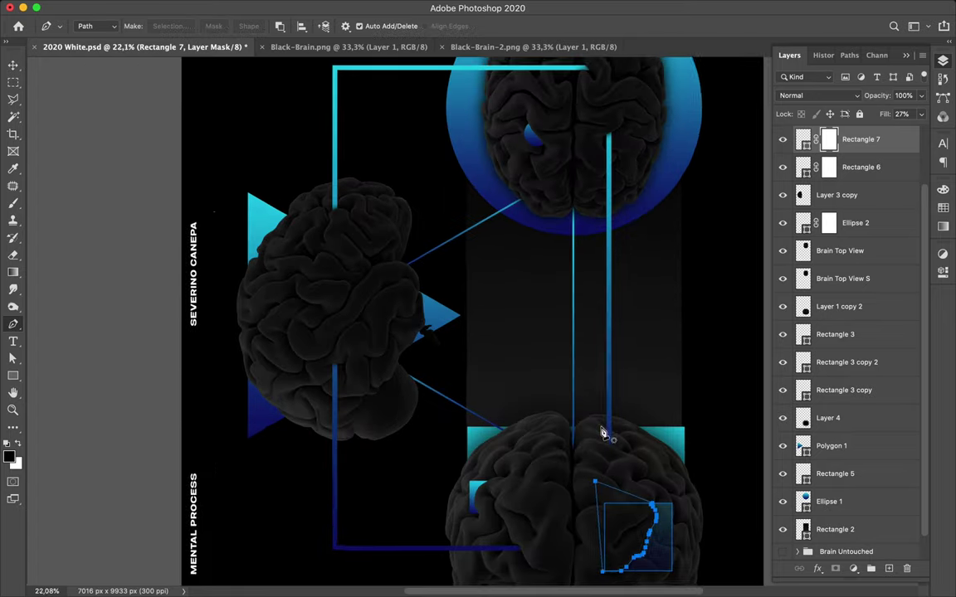
key(v)
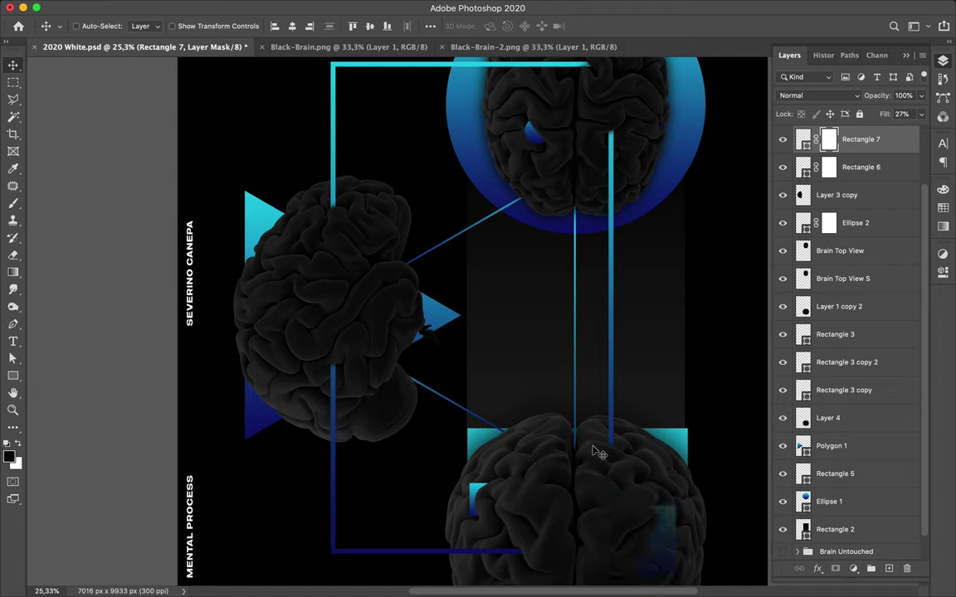
click(920, 115)
drag(875, 130, 921, 130)
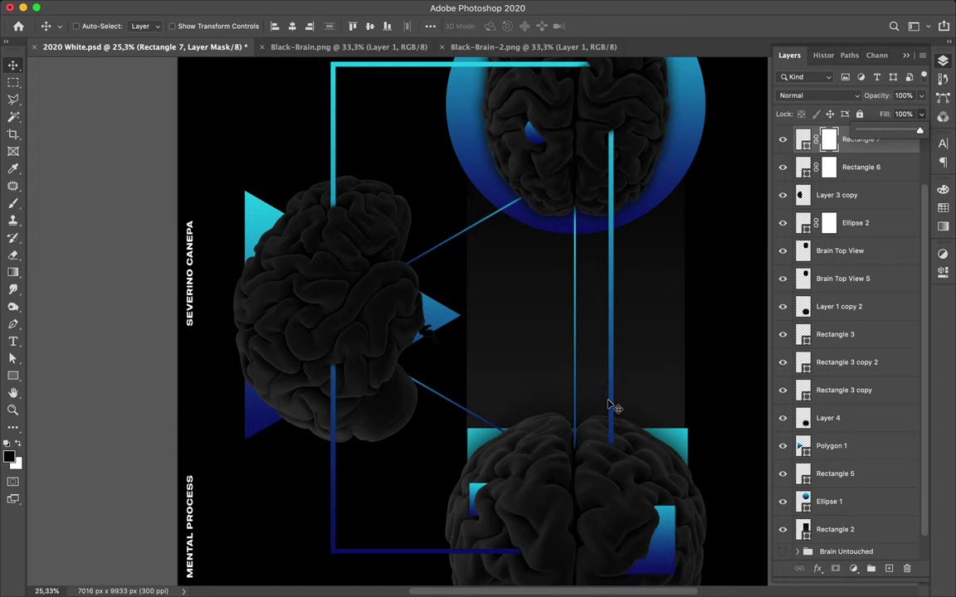
click(596, 463)
scroll(596, 462, down, 3)
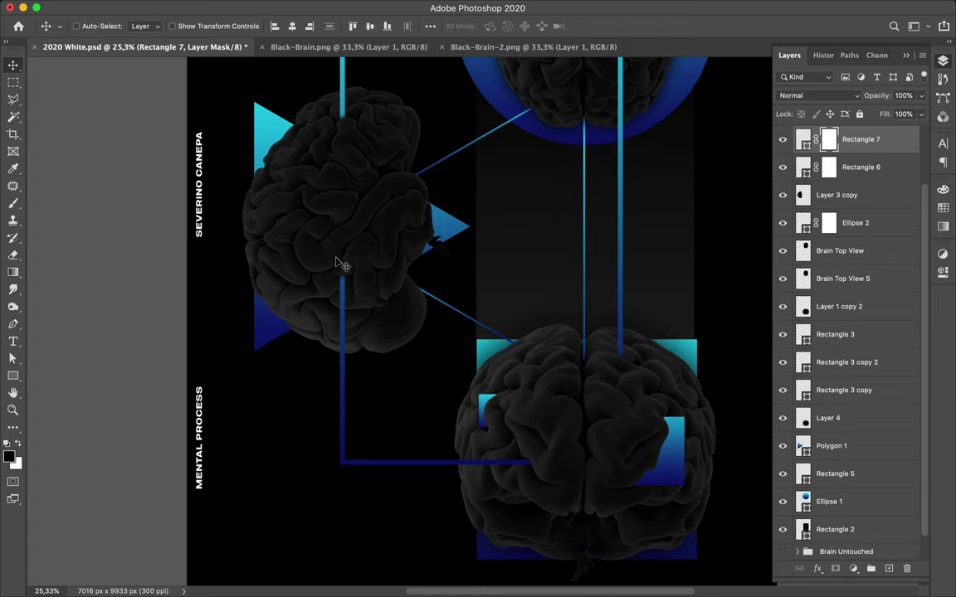
scroll(297, 189, up, 2)
scroll(296, 190, up, 3)
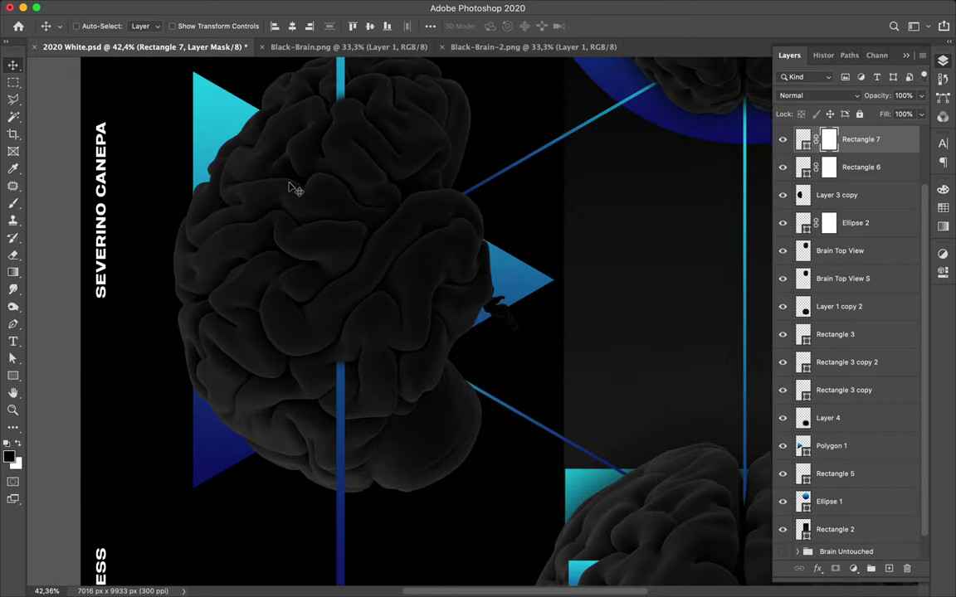
click(280, 243)
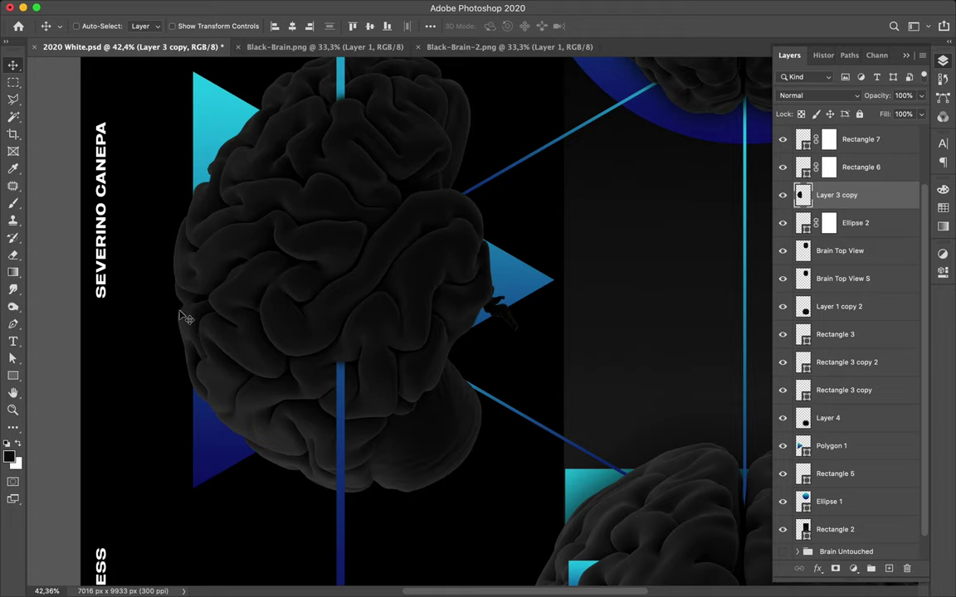
drag(13, 376, 69, 405)
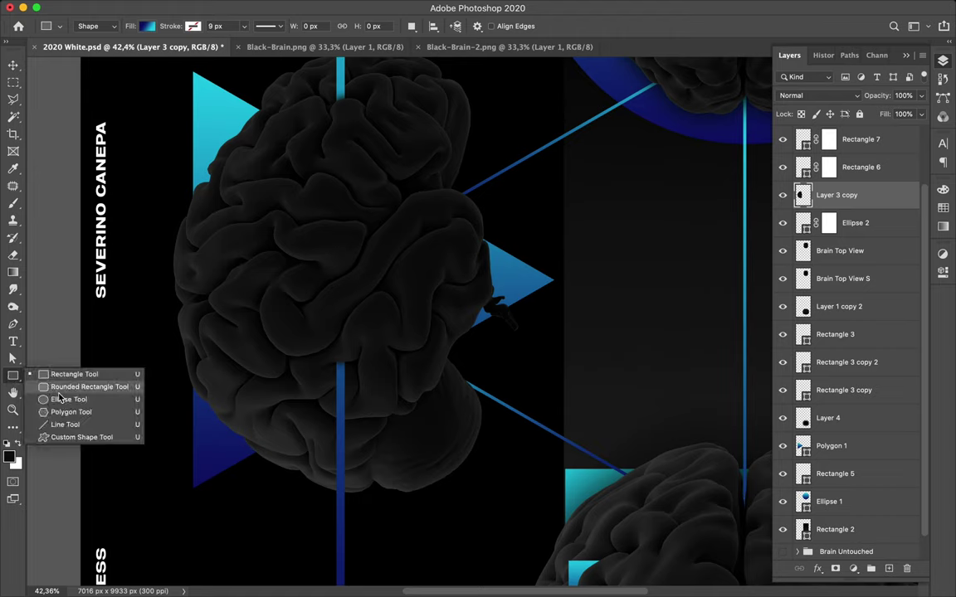
Draw a 3-sided gradient polygon over the left brain and rotate it 90° into place.
drag(327, 256, 352, 166)
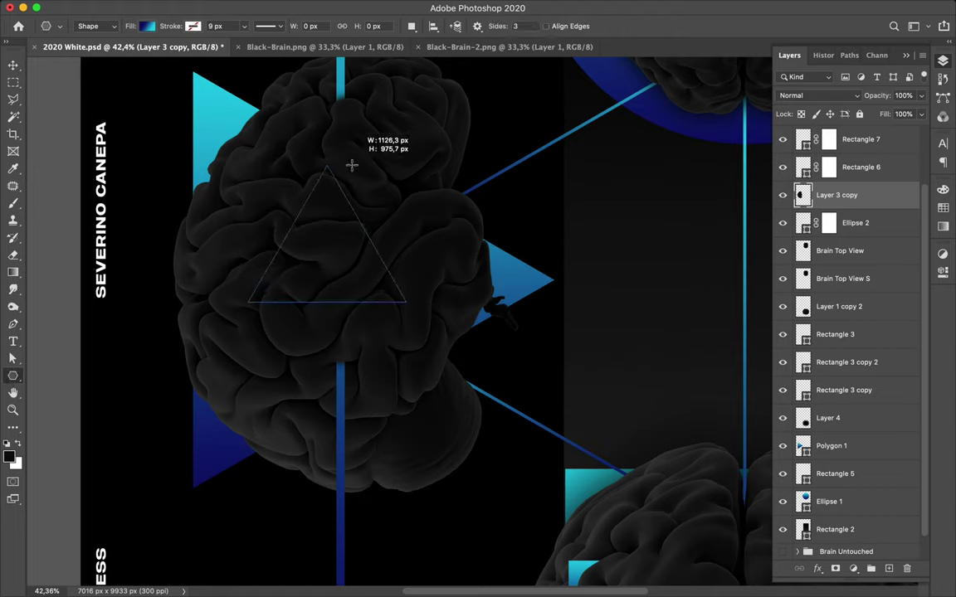
drag(352, 166, 352, 165)
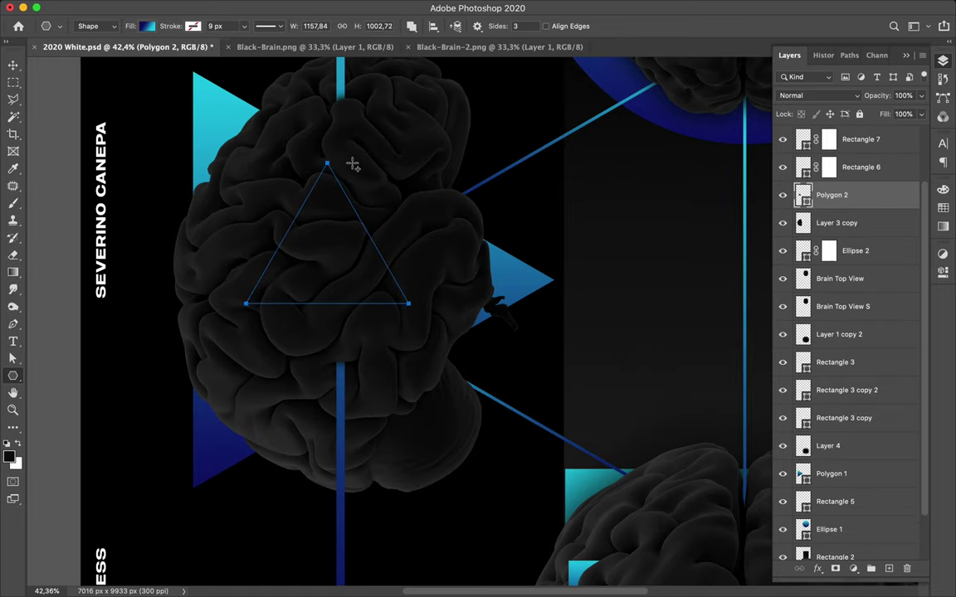
key(ctrl+t)
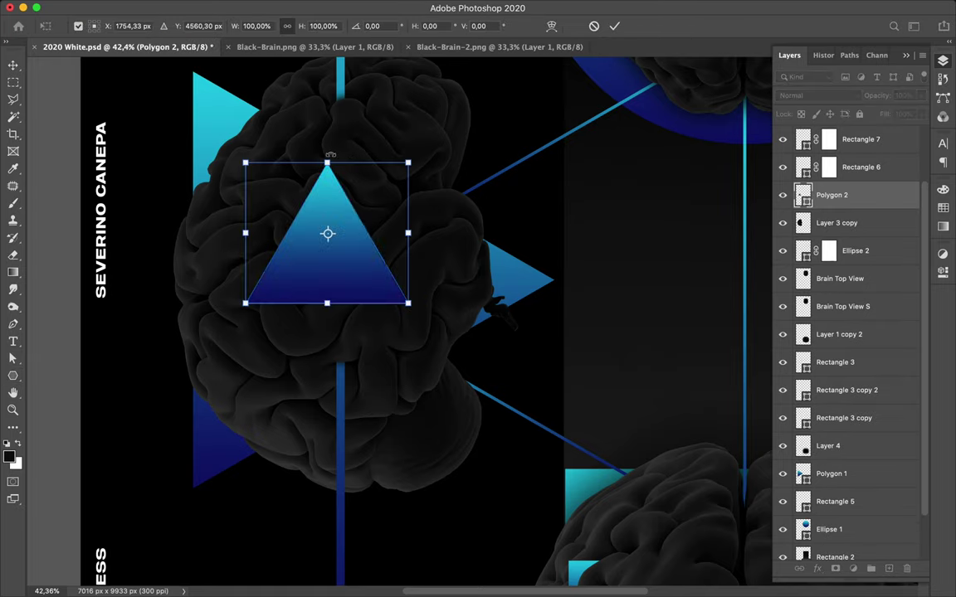
drag(329, 154, 249, 207)
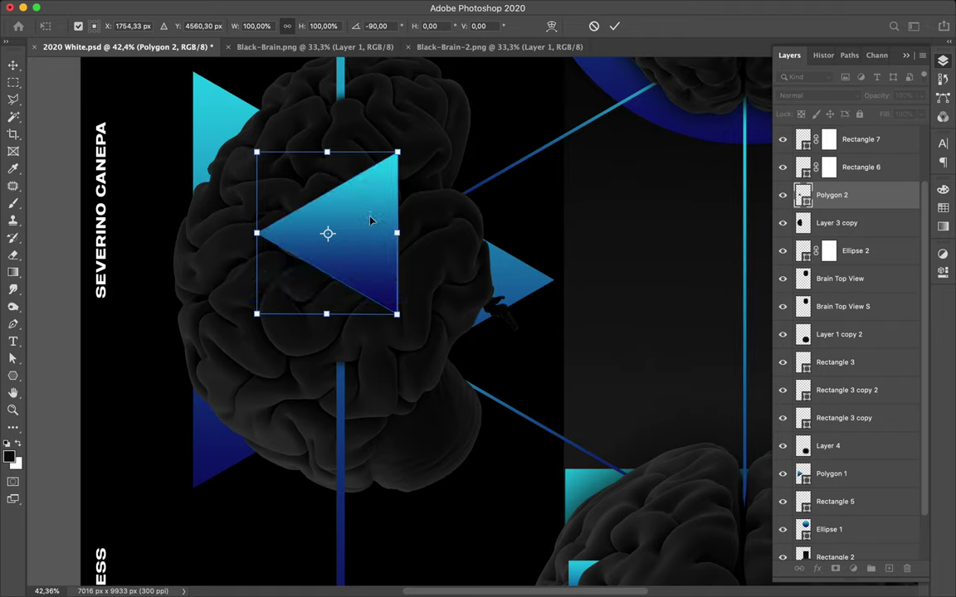
drag(371, 220, 356, 234)
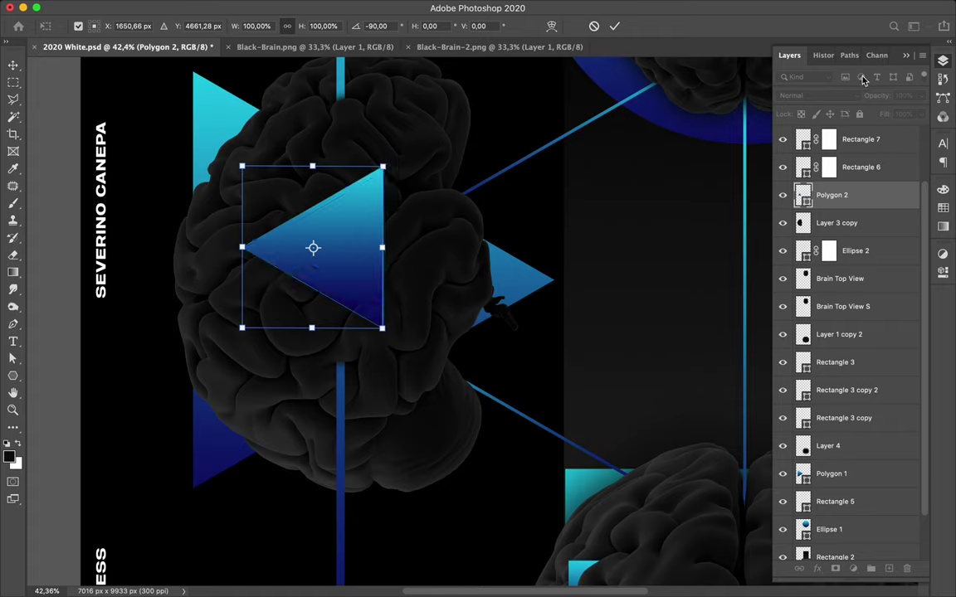
key(Return)
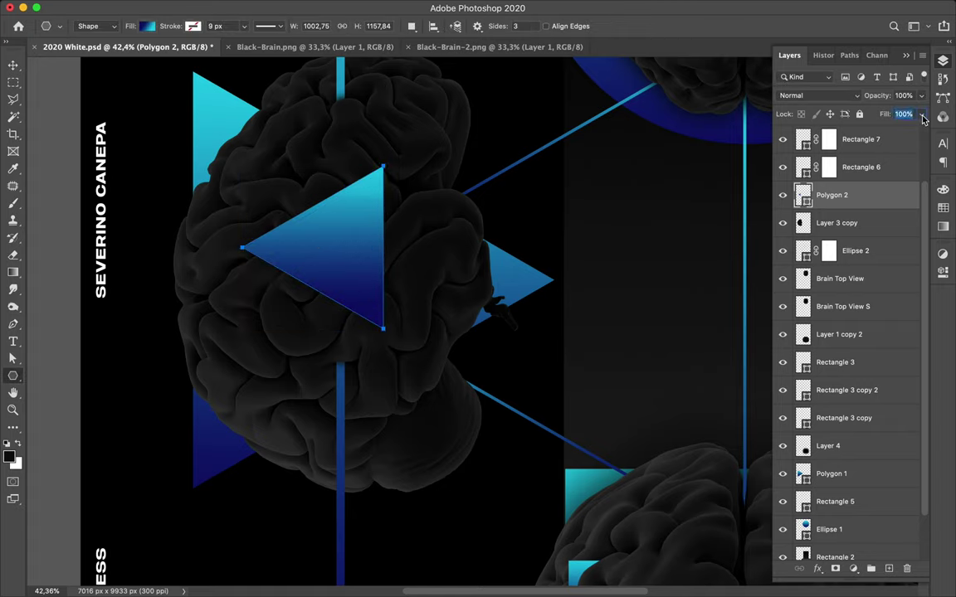
Lower Polygon 2's fill to 32% and hide its path outline.
click(920, 116)
key(Return)
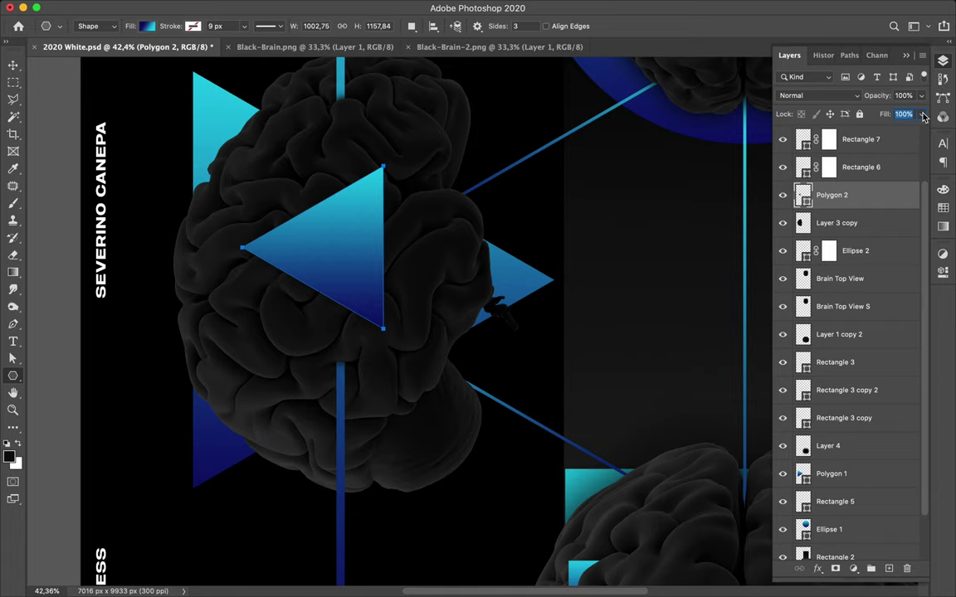
drag(924, 117, 882, 135)
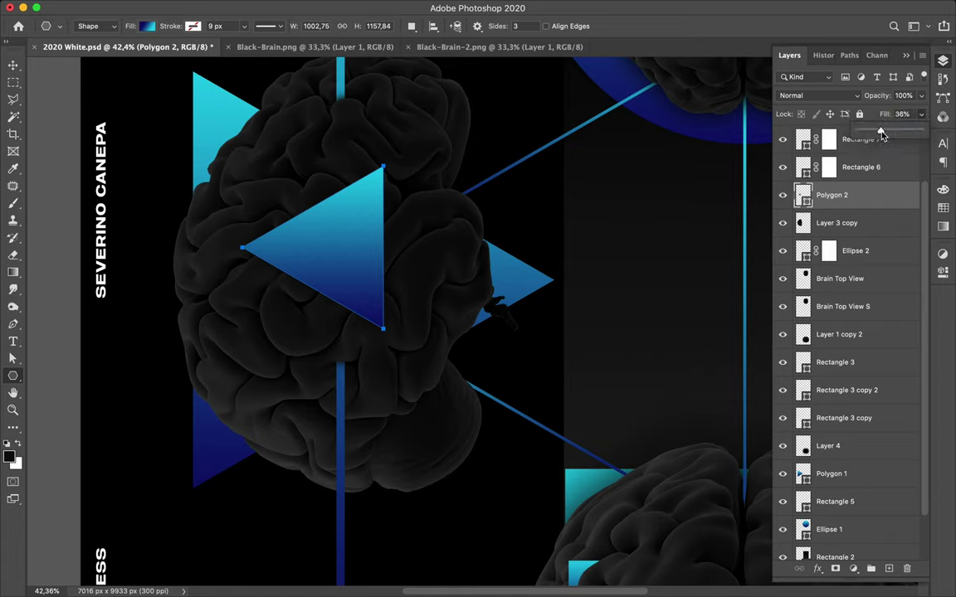
drag(881, 135, 878, 135)
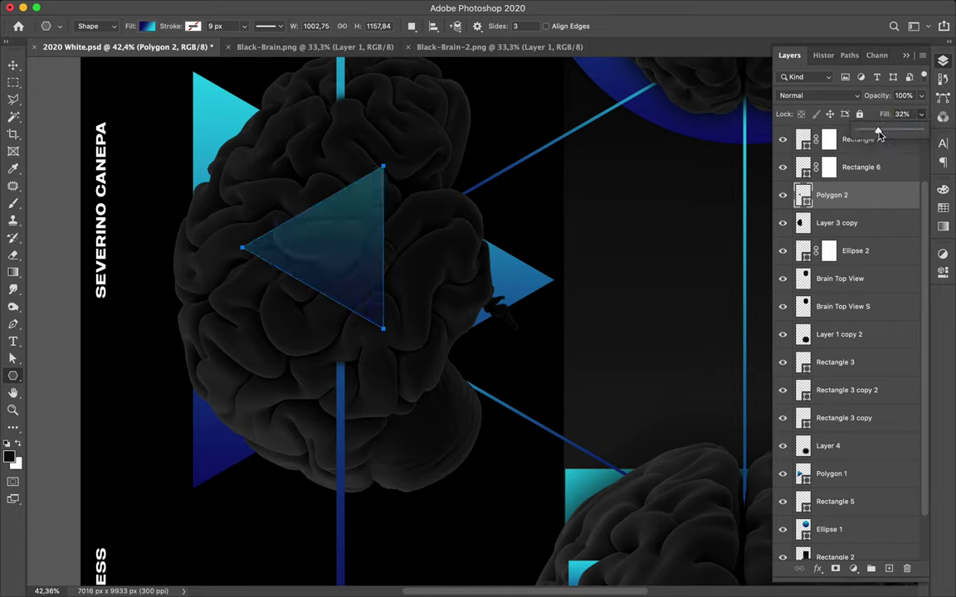
key(ctrl+h)
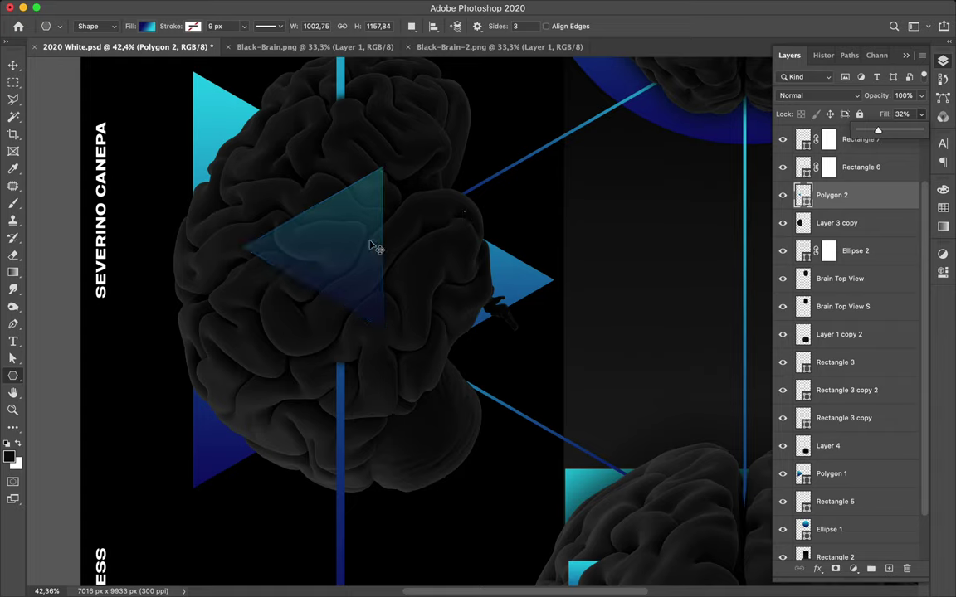
Move the translucent triangle further left over the brain's upper folds.
key(v)
right_click(353, 256)
key(Escape)
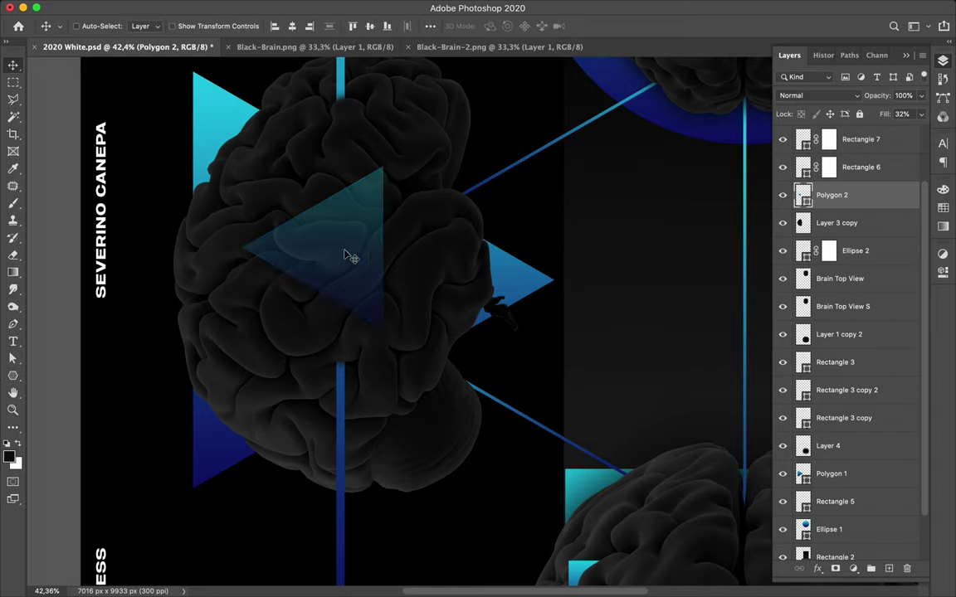
scroll(324, 253, up, 2)
scroll(323, 253, up, 1)
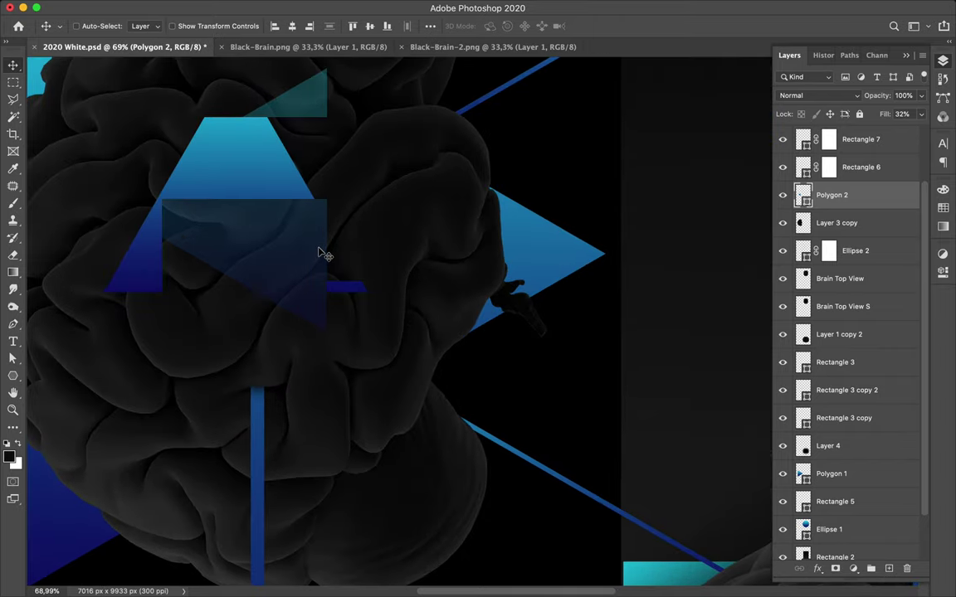
drag(289, 222, 246, 240)
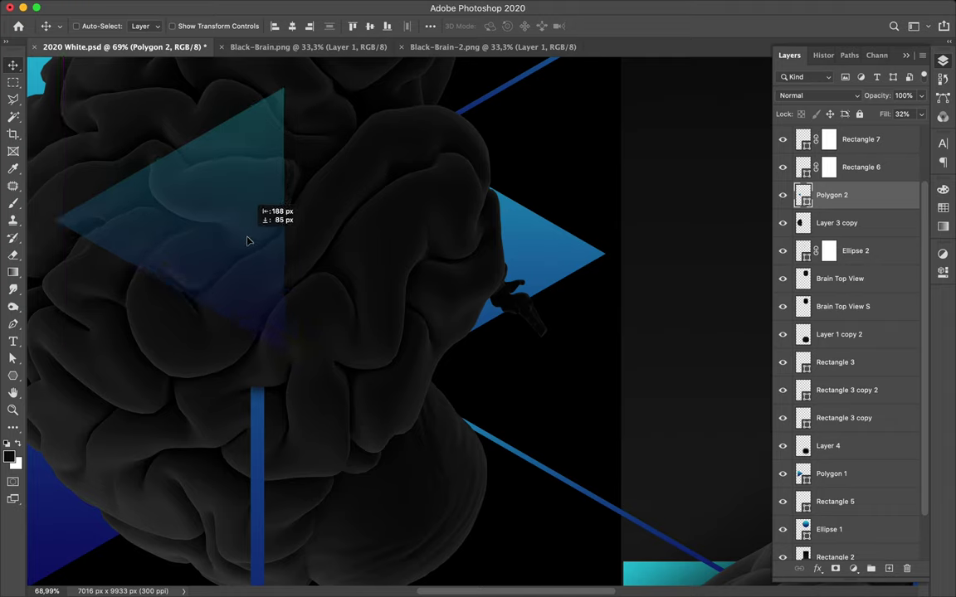
drag(246, 241, 247, 241)
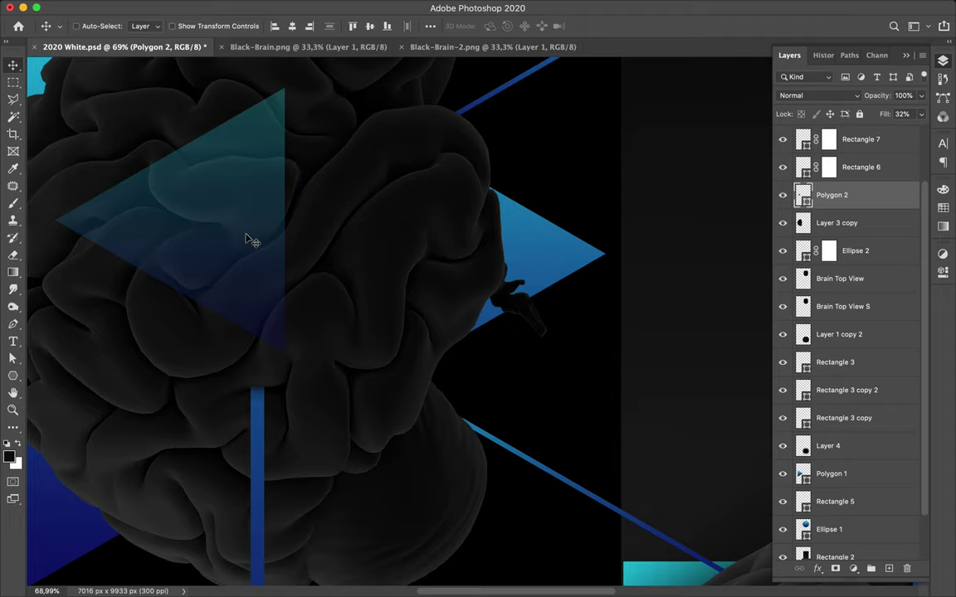
scroll(211, 197, up, 3)
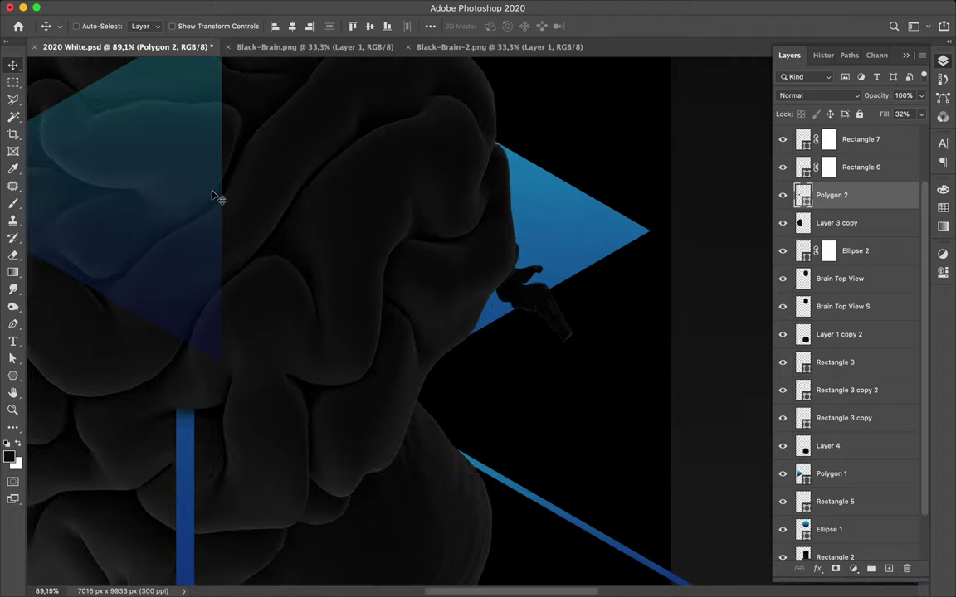
scroll(213, 196, up, 3)
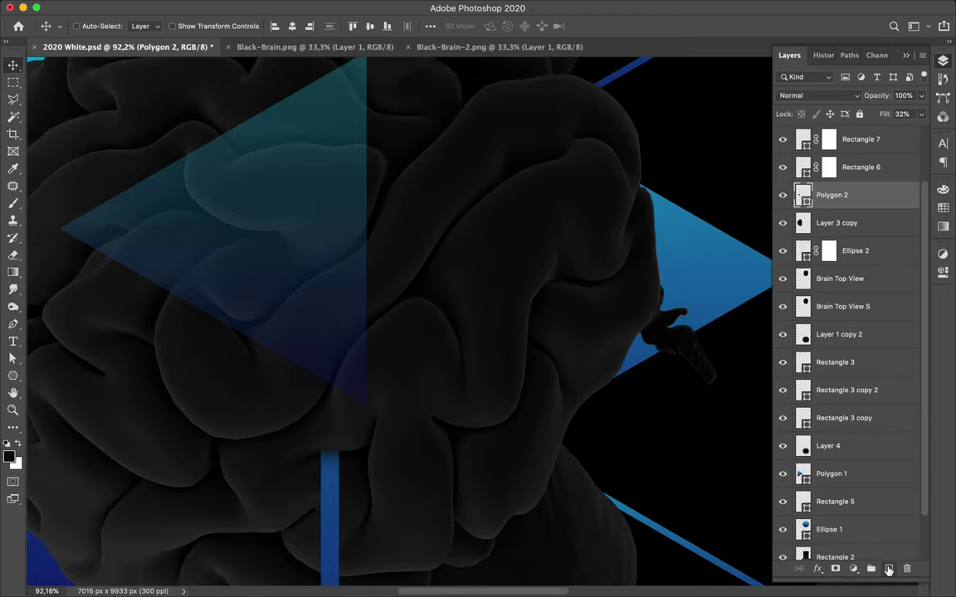
click(888, 570)
Replace the stray empty layer with a layer mask on Polygon 2 and target the mask.
key(ctrl+z)
click(836, 569)
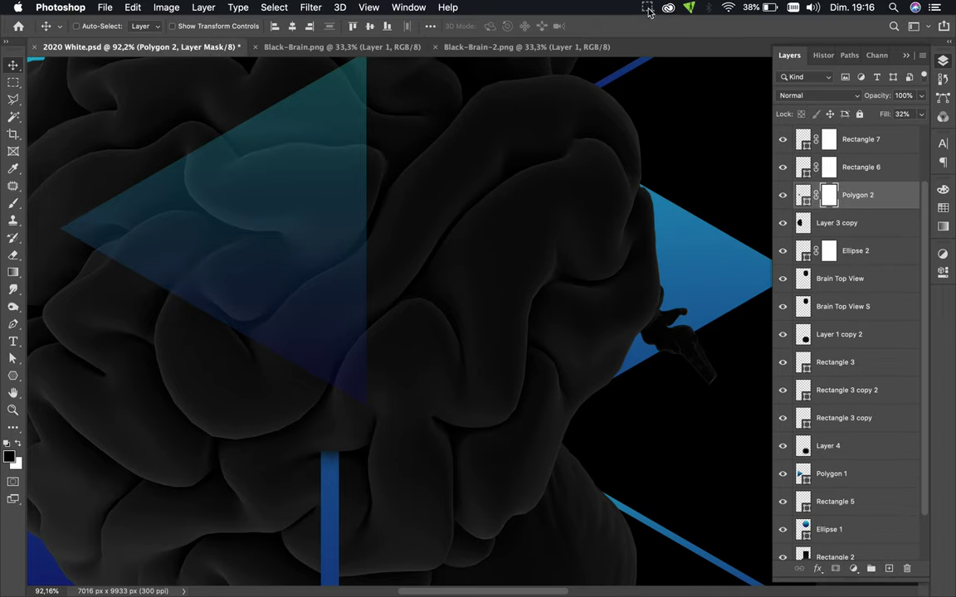
click(647, 8)
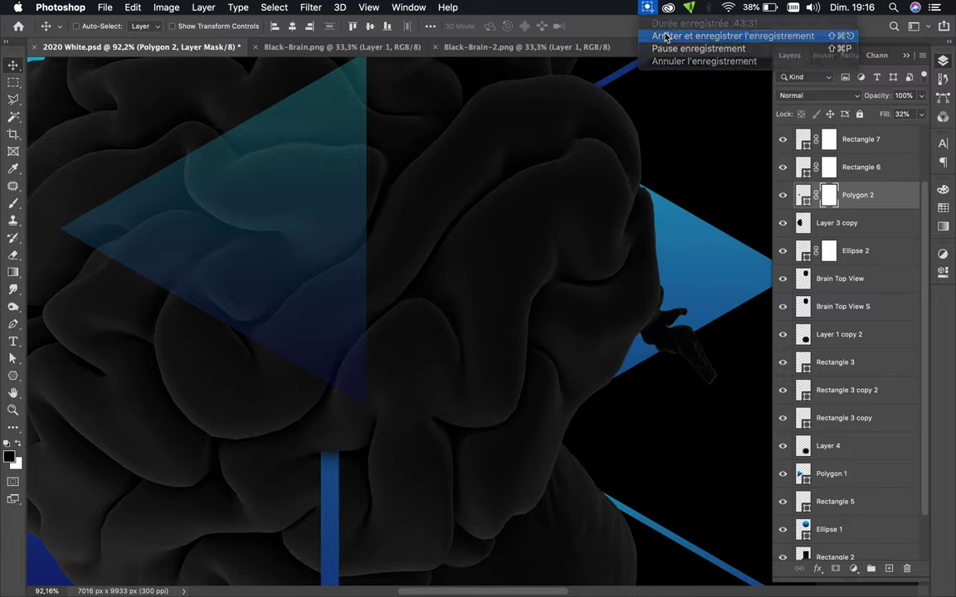
click(656, 34)
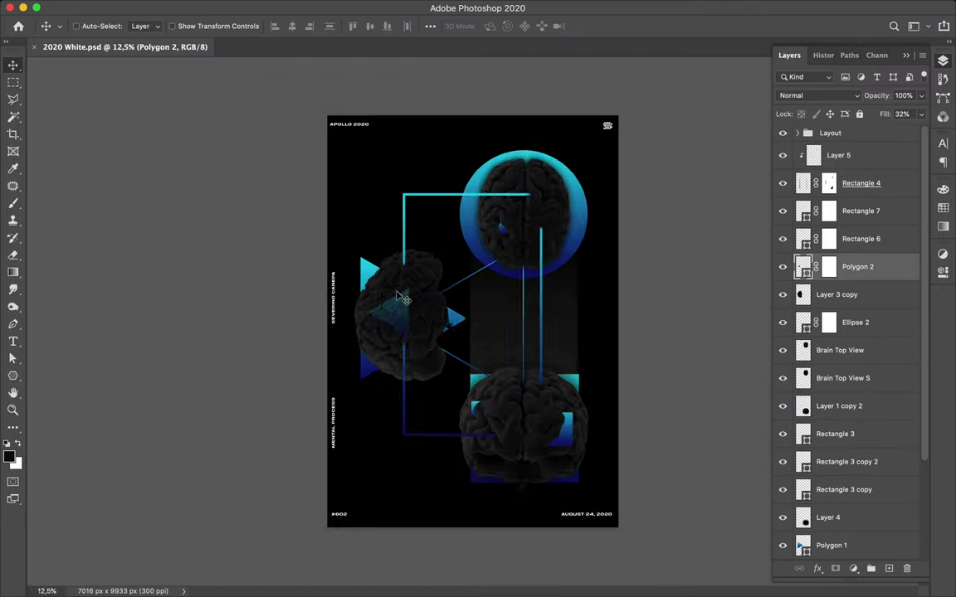
scroll(403, 298, up, 3)
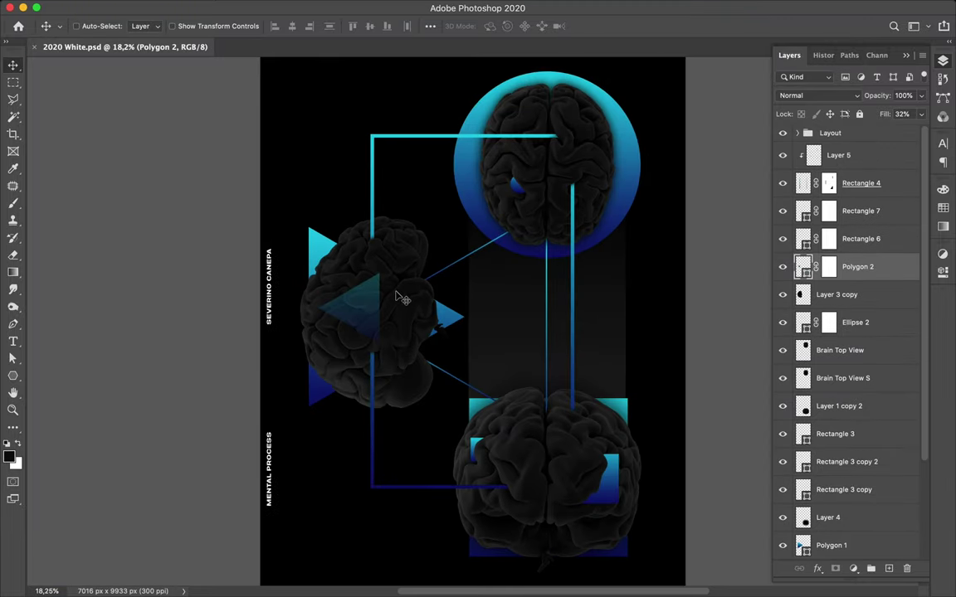
scroll(390, 302, up, 2)
scroll(384, 309, up, 1)
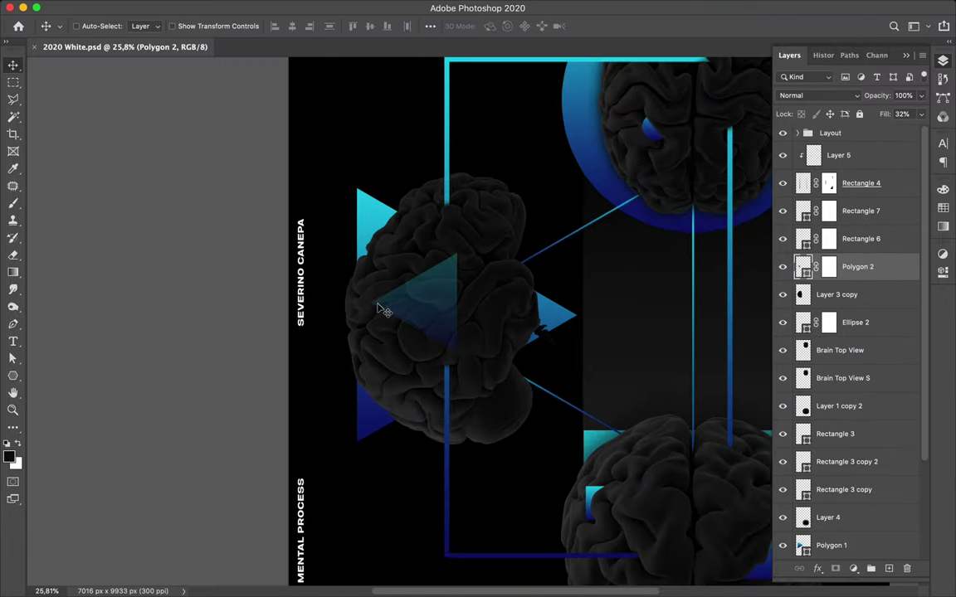
scroll(384, 309, up, 1)
scroll(380, 308, up, 1)
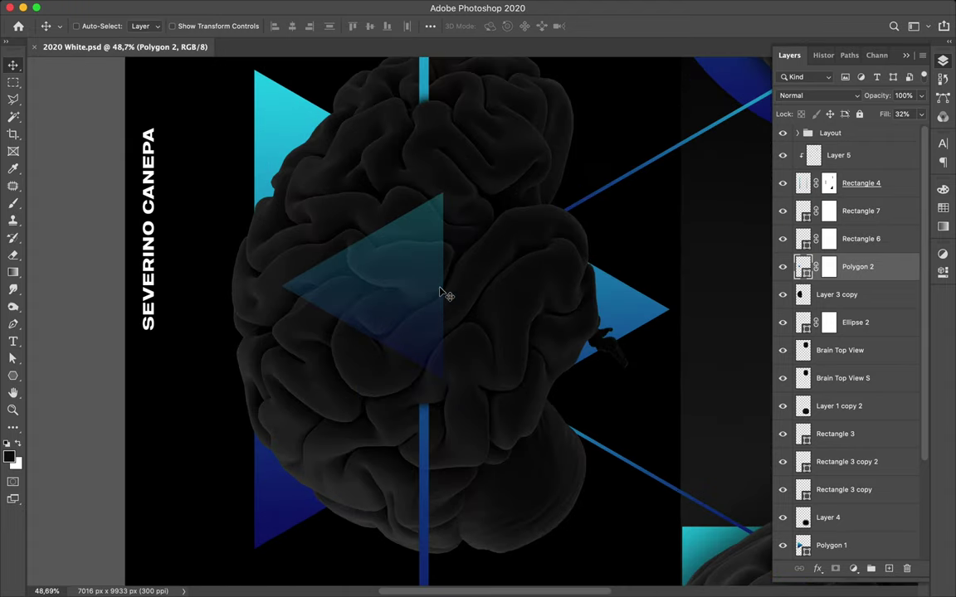
scroll(444, 295, up, 4)
key(ctrl+backslash)
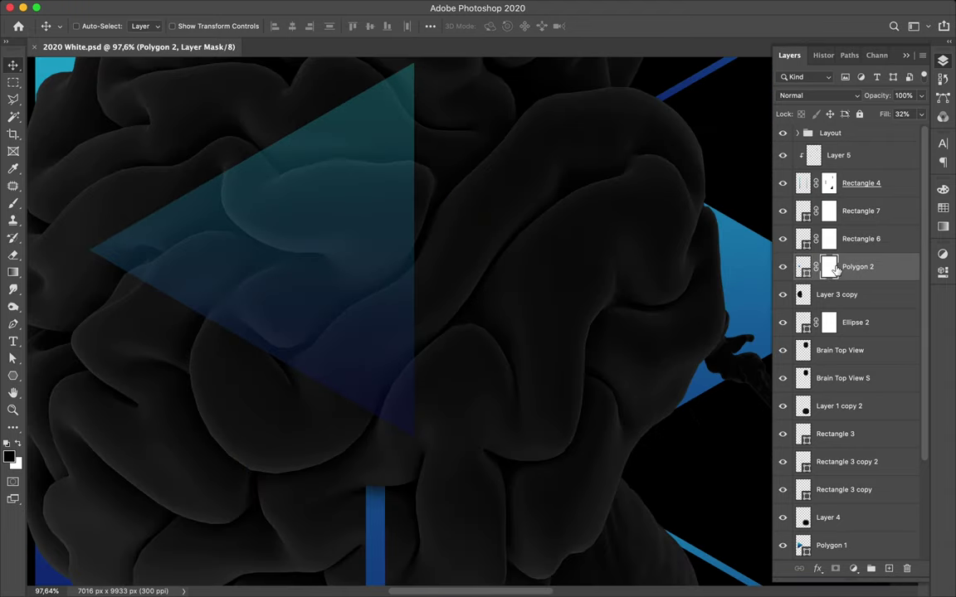
key(p)
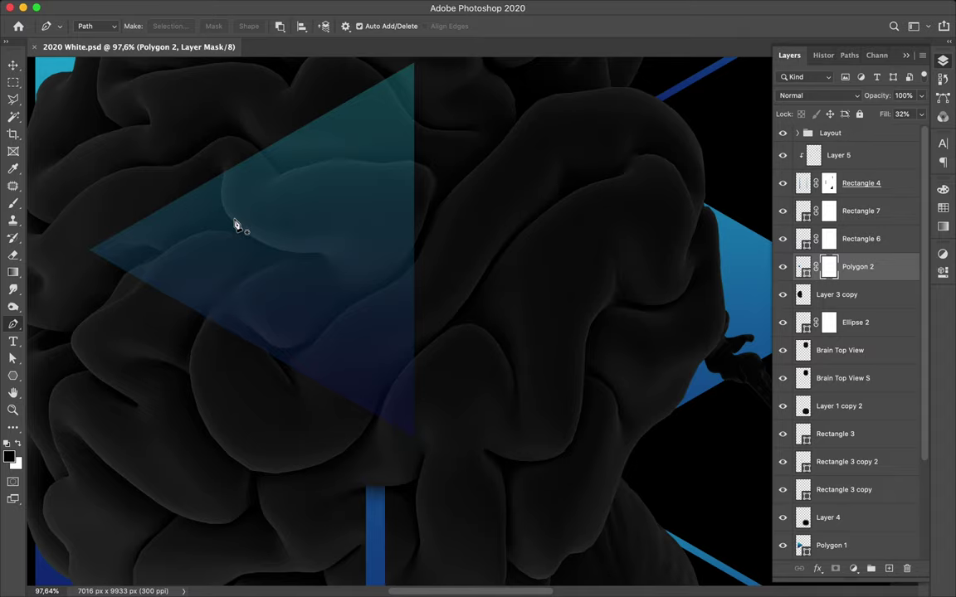
Shift Polygon 2 about 269 px right and 42 px down across the brain.
scroll(235, 221, up, 2)
scroll(235, 222, up, 2)
scroll(235, 225, up, 2)
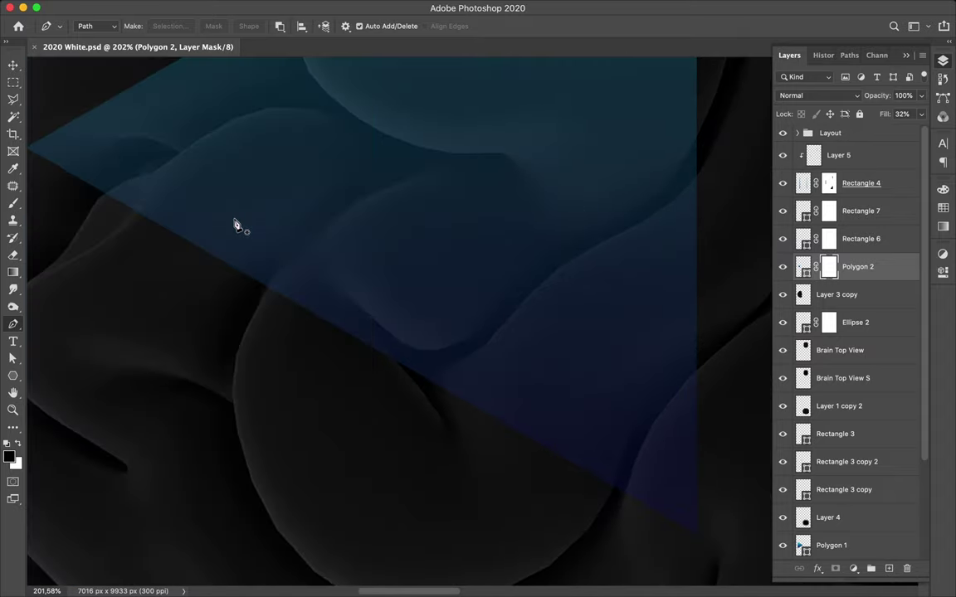
scroll(235, 224, down, 1)
scroll(235, 224, down, 1)
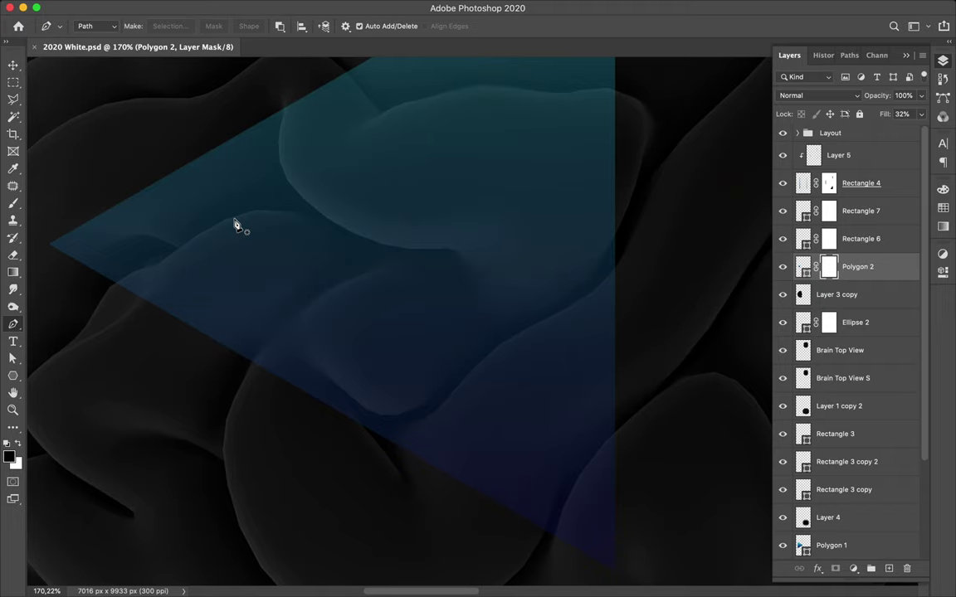
scroll(235, 224, down, 1)
scroll(235, 224, down, 2)
key(v)
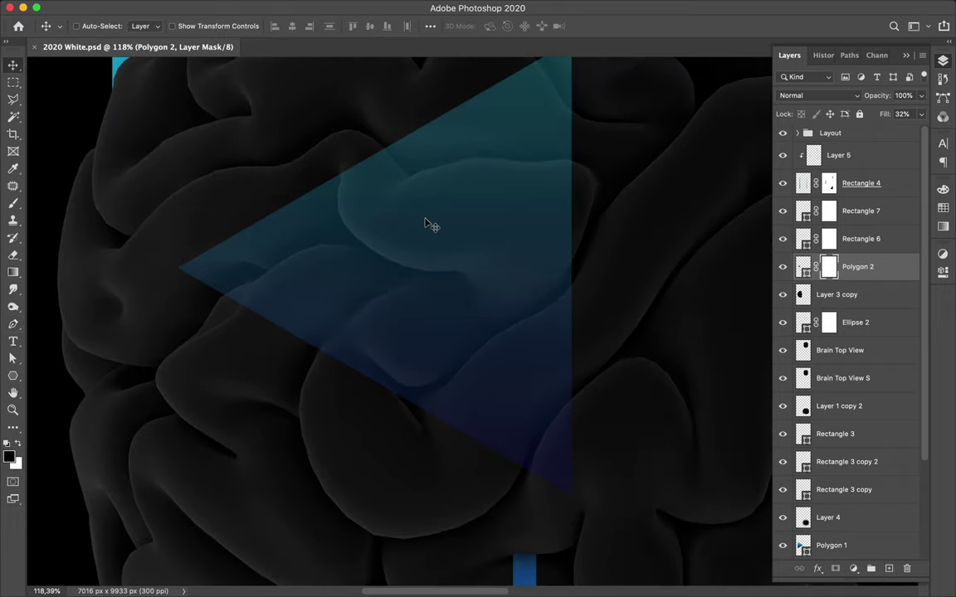
key(ctrl+2)
mouse_move(425, 224)
mouse_down()
mouse_move(488, 241)
mouse_move(512, 235)
mouse_move(540, 258)
mouse_move(532, 240)
mouse_up()
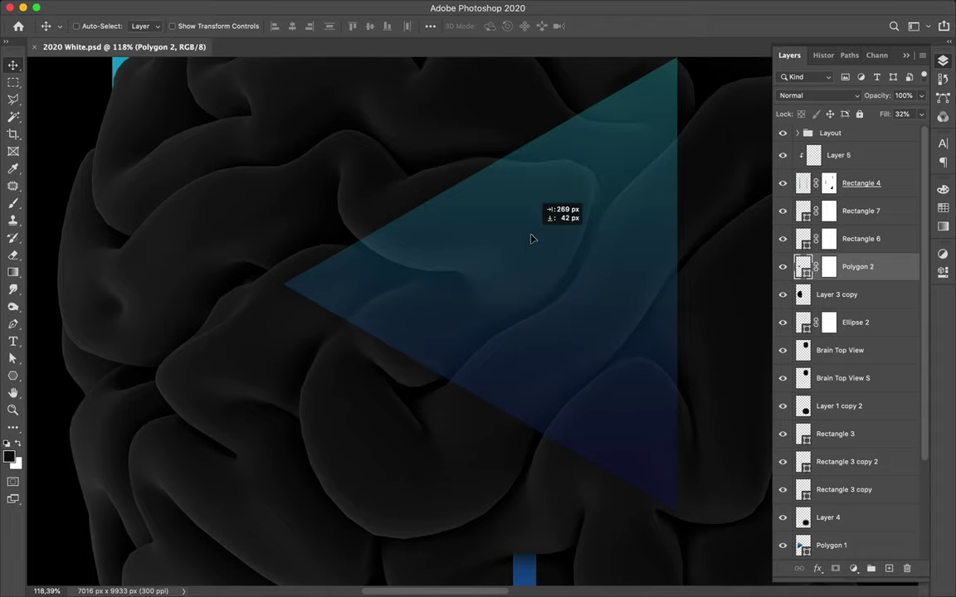
drag(532, 239, 532, 241)
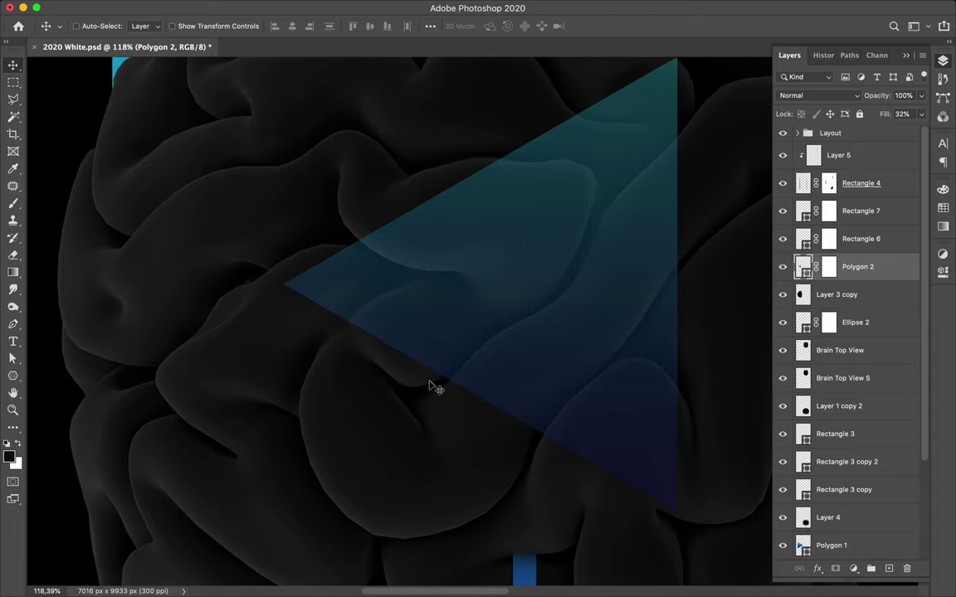
Zoom in on the triangle's lower-right edge with the Pen tool ready.
scroll(686, 137, up, 3)
scroll(686, 137, up, 1)
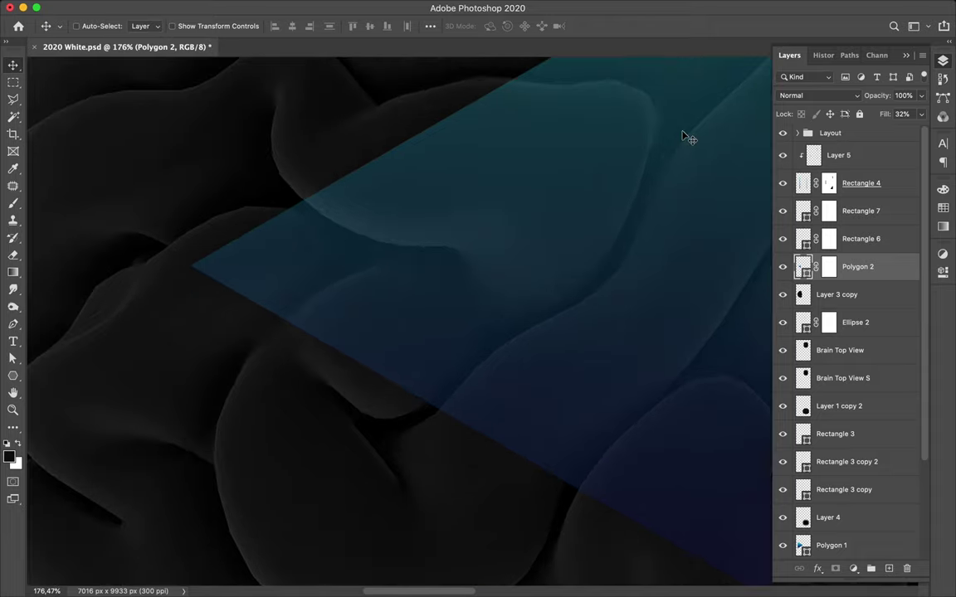
scroll(686, 137, up, 3)
scroll(686, 137, up, 5)
scroll(685, 137, up, 1)
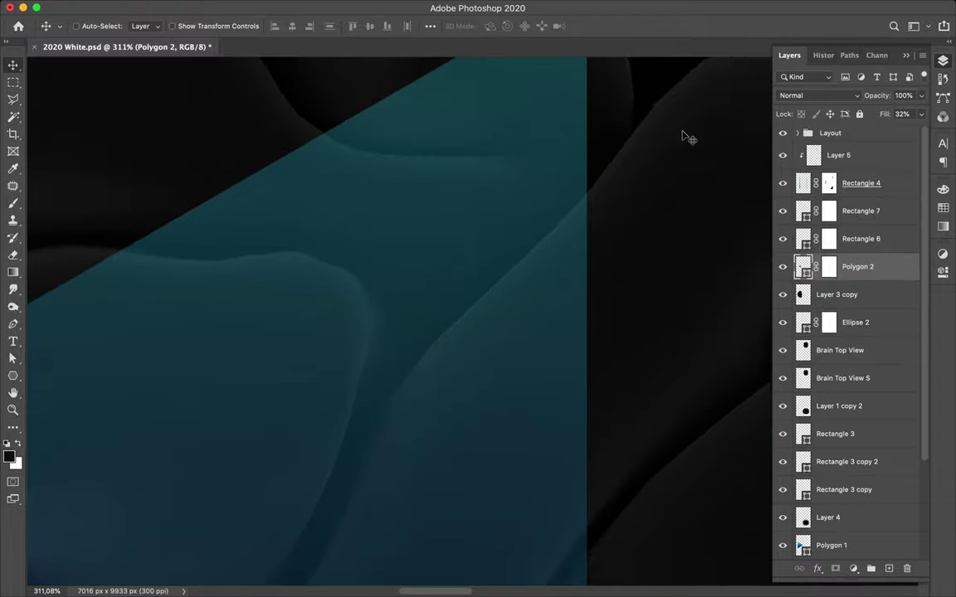
key(p)
scroll(686, 137, up, 3)
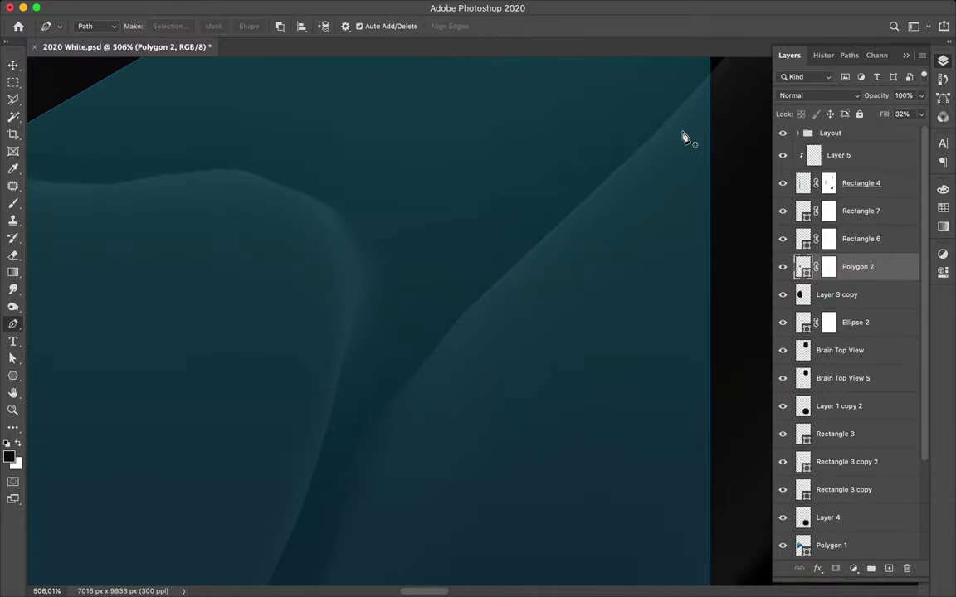
Start a mask path on the triangle's right edge and curve it along the brain fold.
scroll(685, 137, up, 2)
click(571, 204)
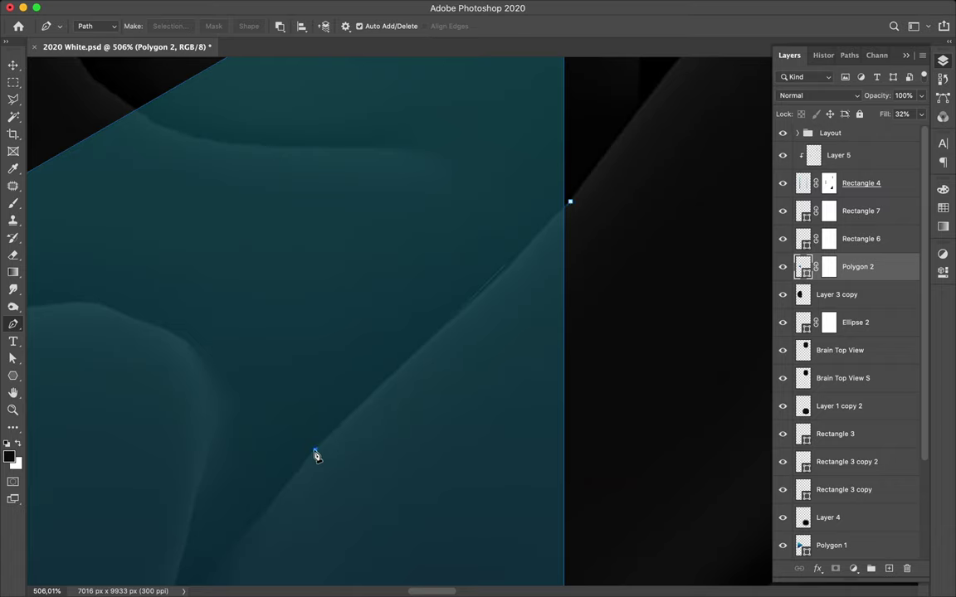
drag(316, 452, 188, 567)
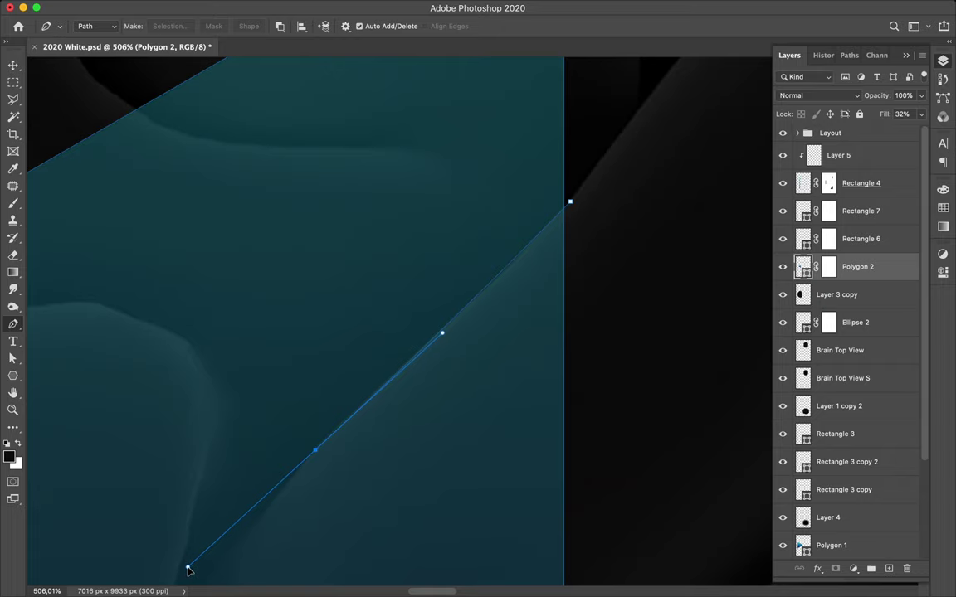
drag(187, 570, 179, 575)
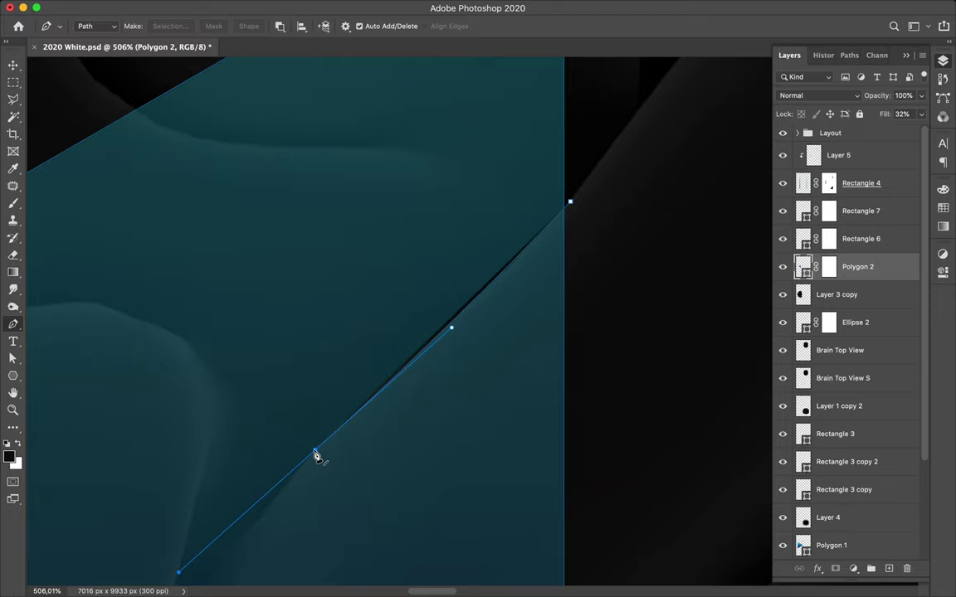
alt+click(315, 452)
scroll(315, 455, left, 3)
scroll(316, 455, down, 5)
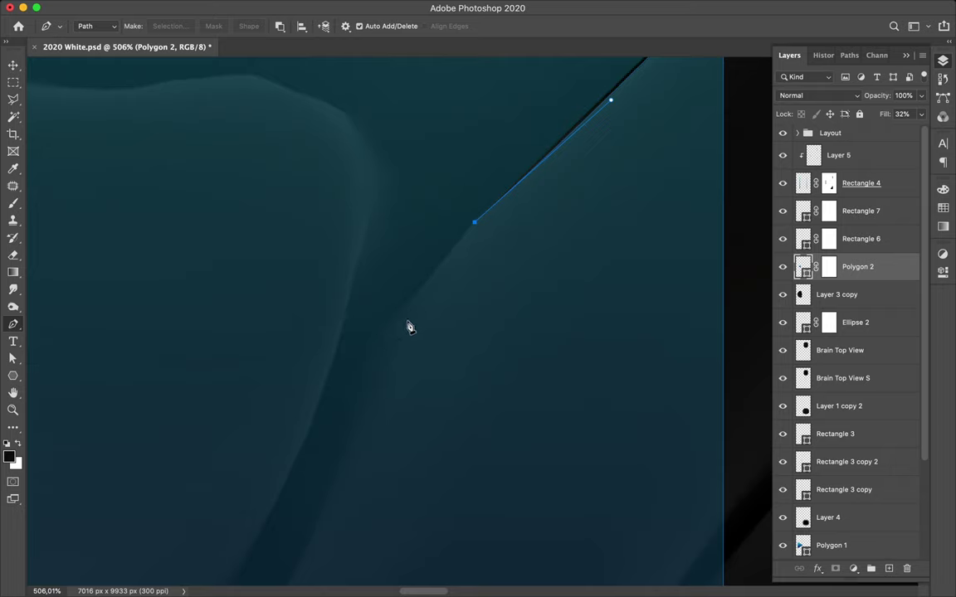
drag(390, 353, 355, 443)
scroll(353, 444, down, 5)
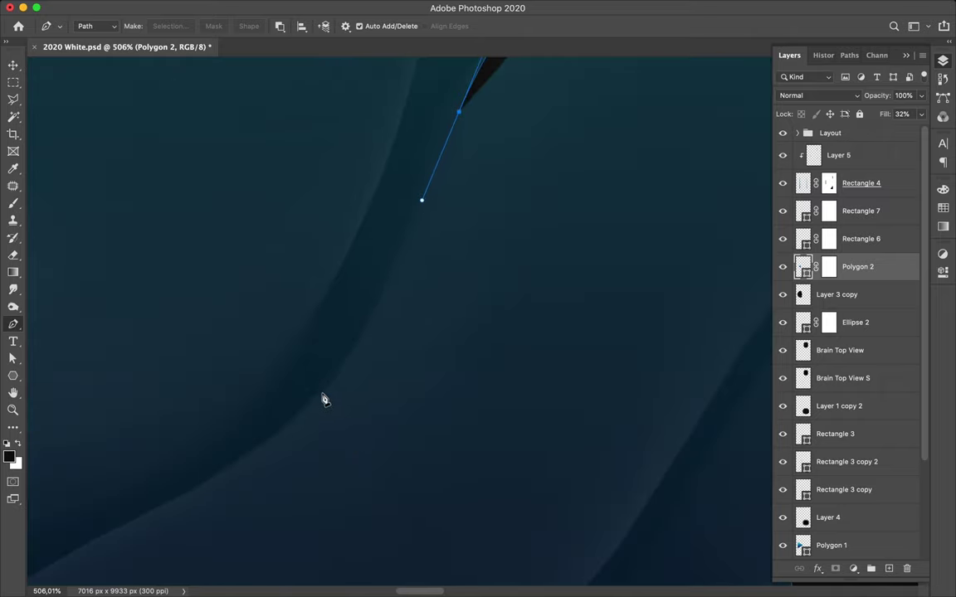
drag(321, 391, 265, 456)
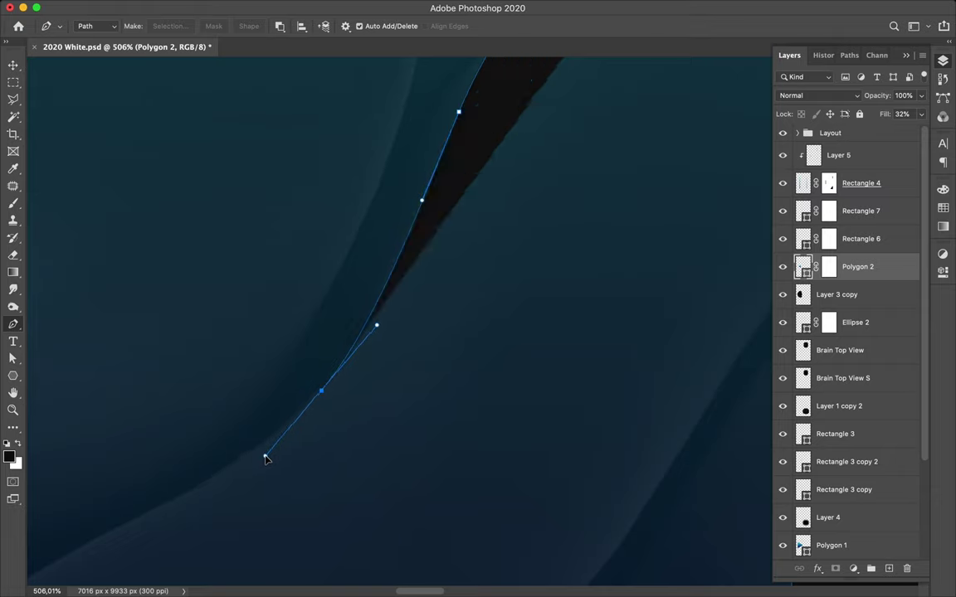
click(155, 511)
Continue the path past the triangle's lower edge and close it at the start point.
scroll(154, 514, left, 5)
scroll(155, 514, down, 3)
scroll(154, 514, down, 2)
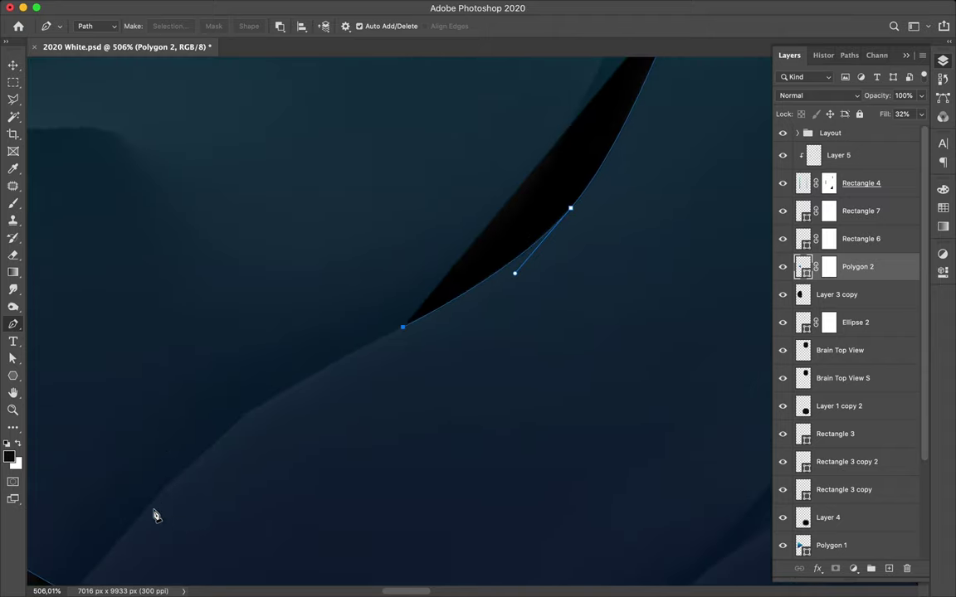
click(249, 414)
drag(248, 414, 219, 433)
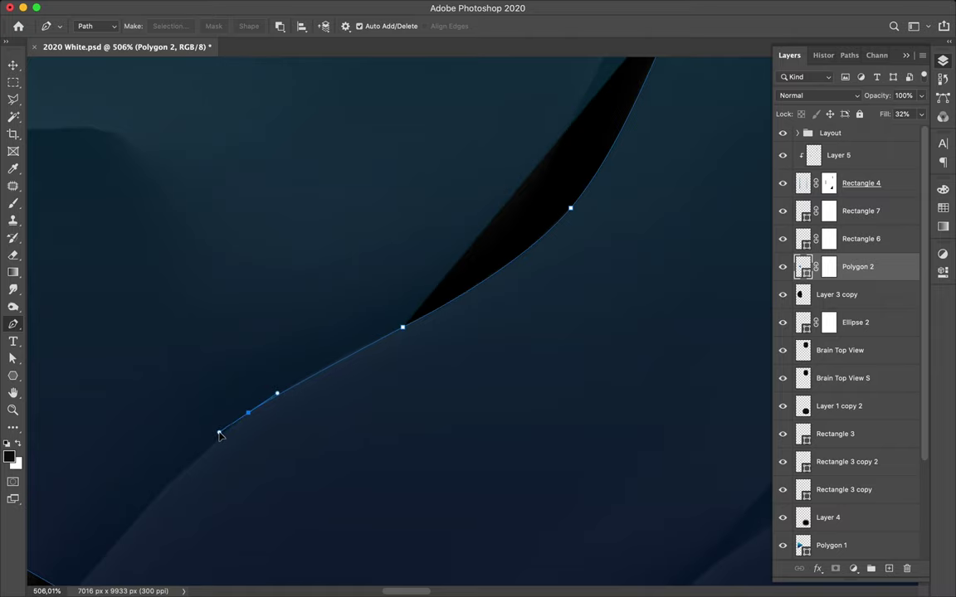
scroll(219, 435, down, 5)
scroll(219, 435, left, 3)
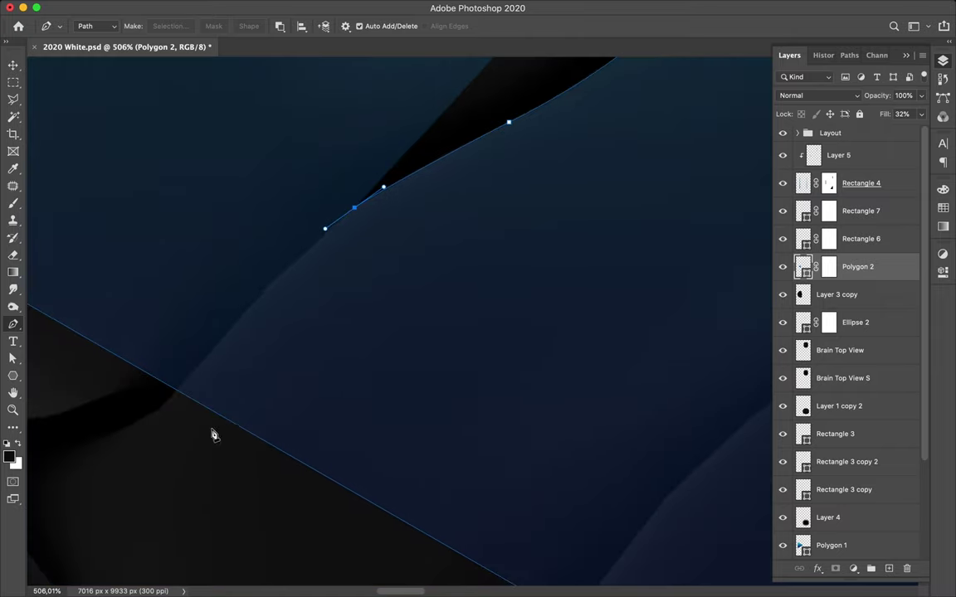
drag(173, 397, 117, 470)
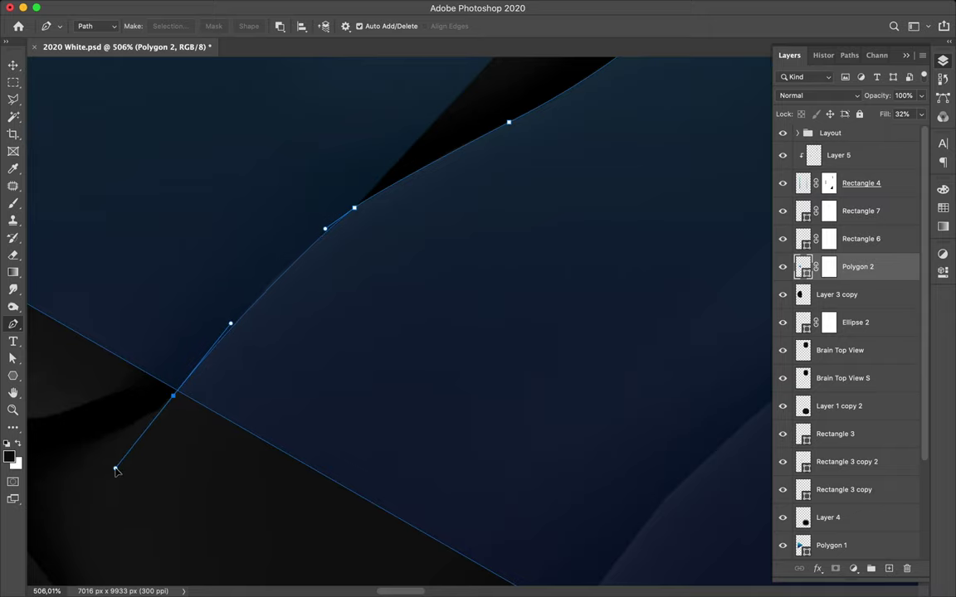
scroll(116, 472, down, 2)
scroll(116, 471, down, 2)
scroll(117, 475, down, 2)
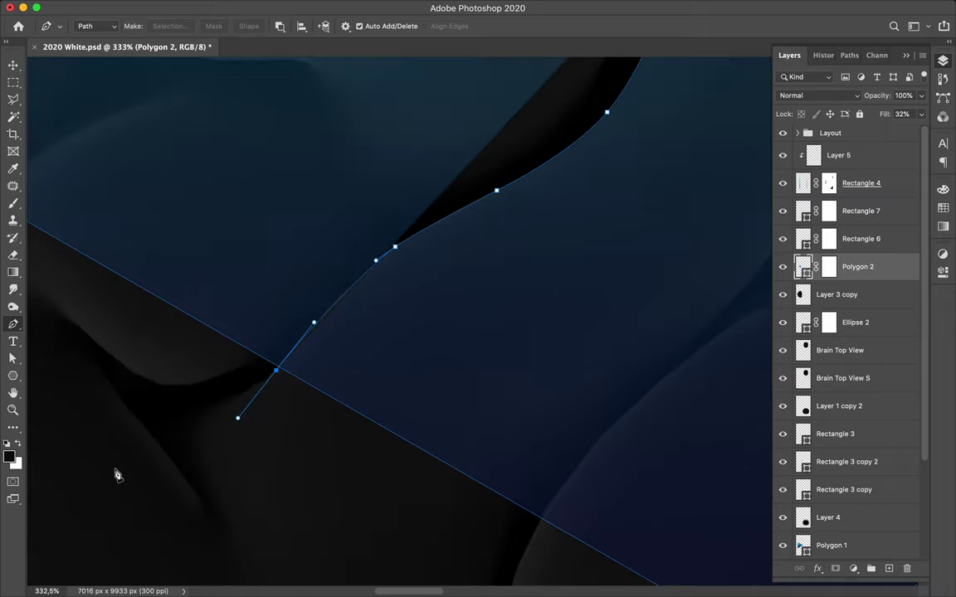
scroll(336, 434, down, 2)
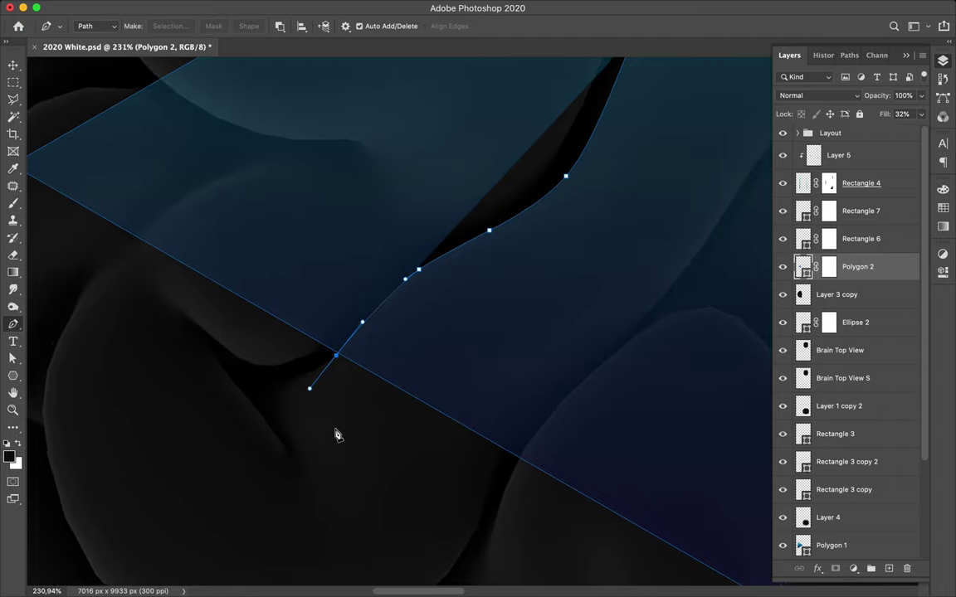
scroll(337, 435, down, 2)
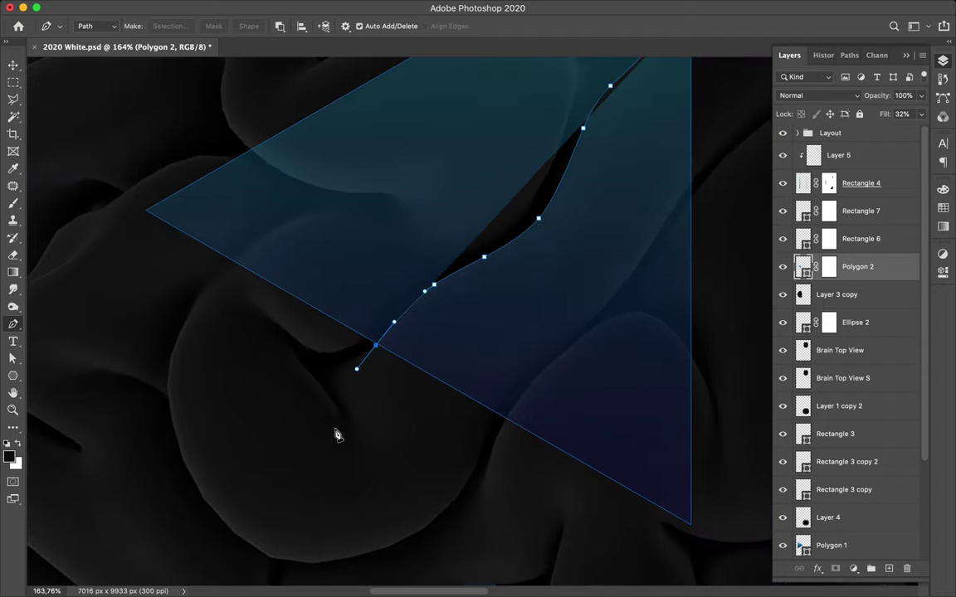
click(702, 539)
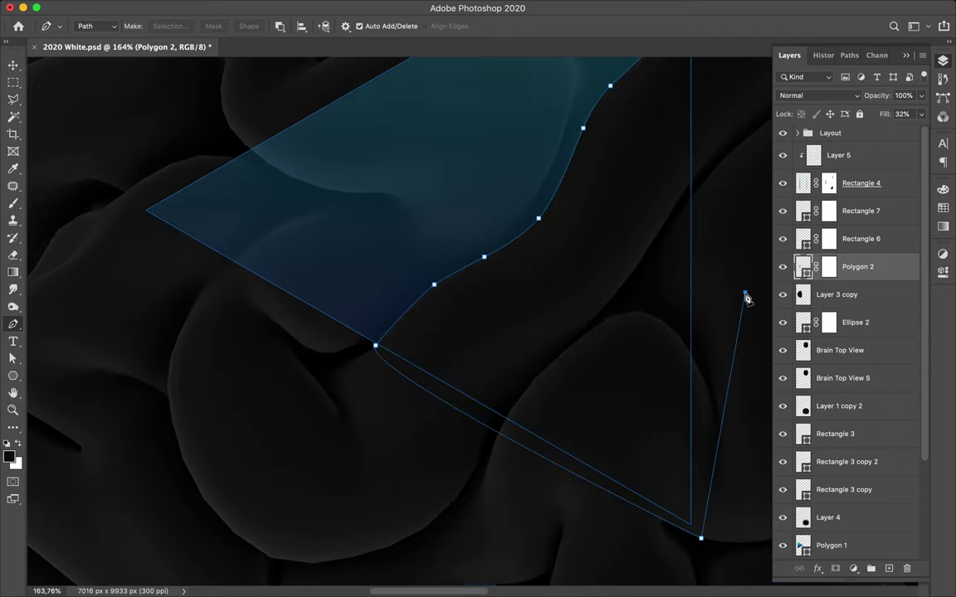
scroll(747, 297, up, 3)
click(693, 254)
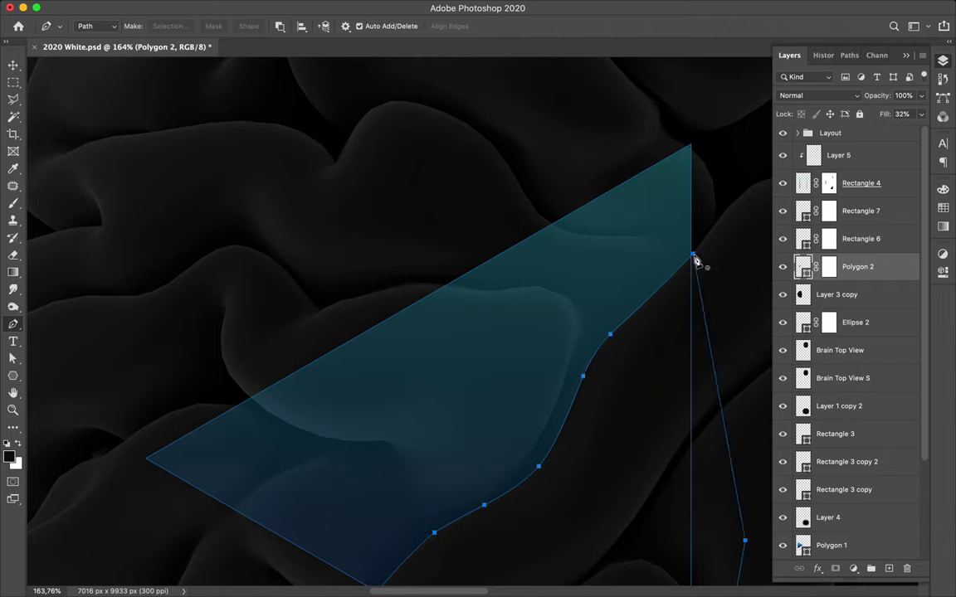
Raise Polygon 2's fill to 100% and fit the whole poster on screen.
click(923, 117)
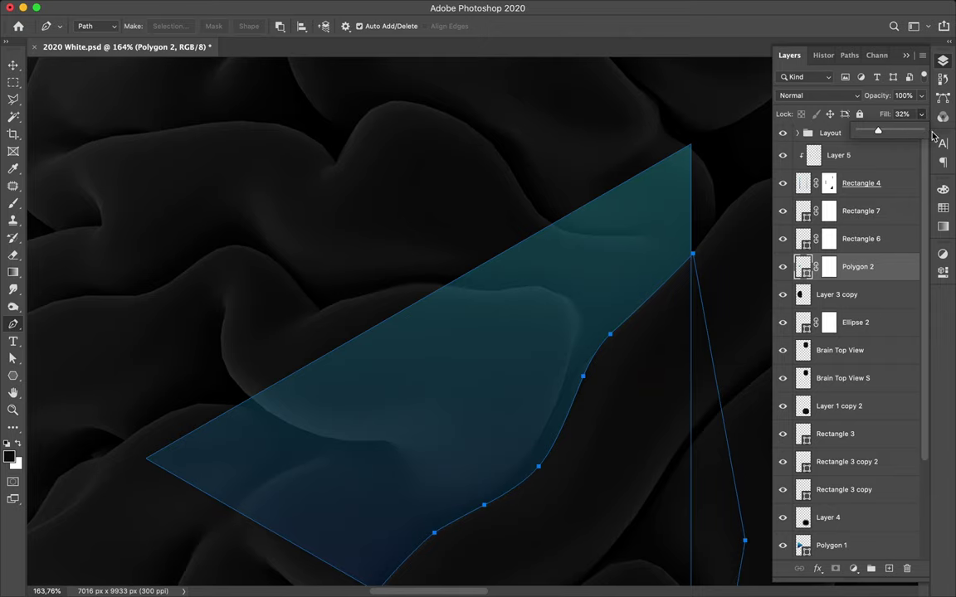
click(921, 131)
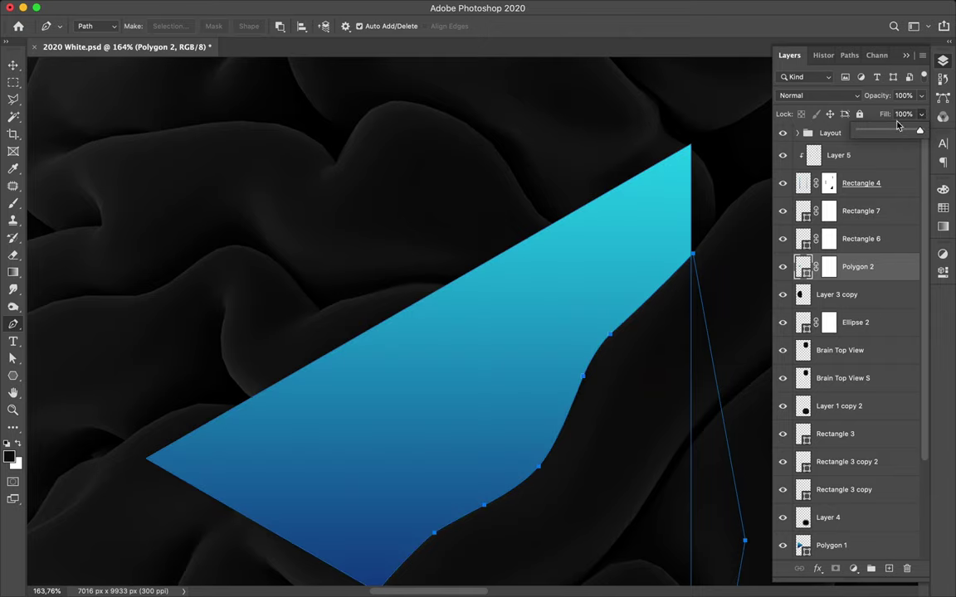
click(11, 68)
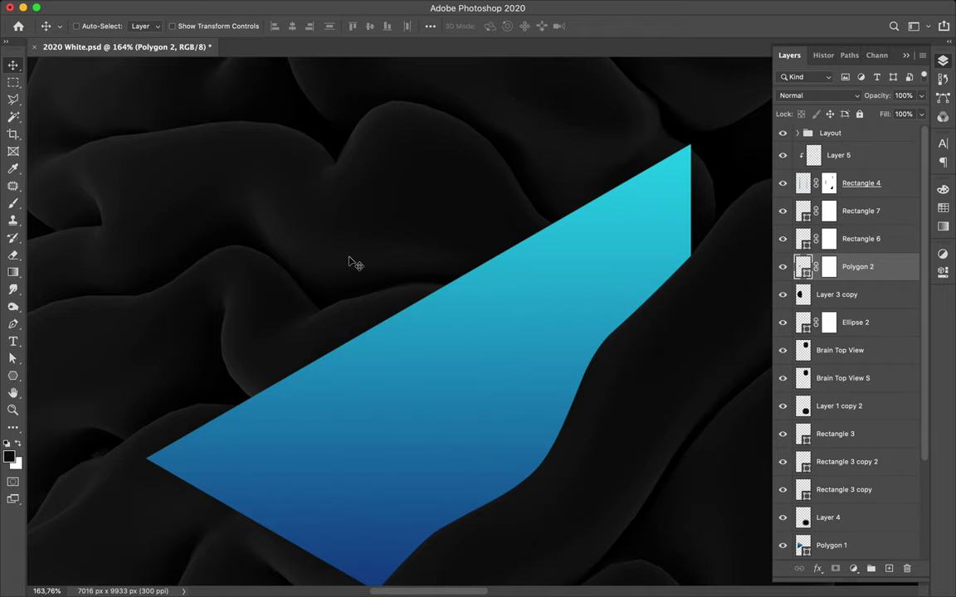
key(ctrl+0)
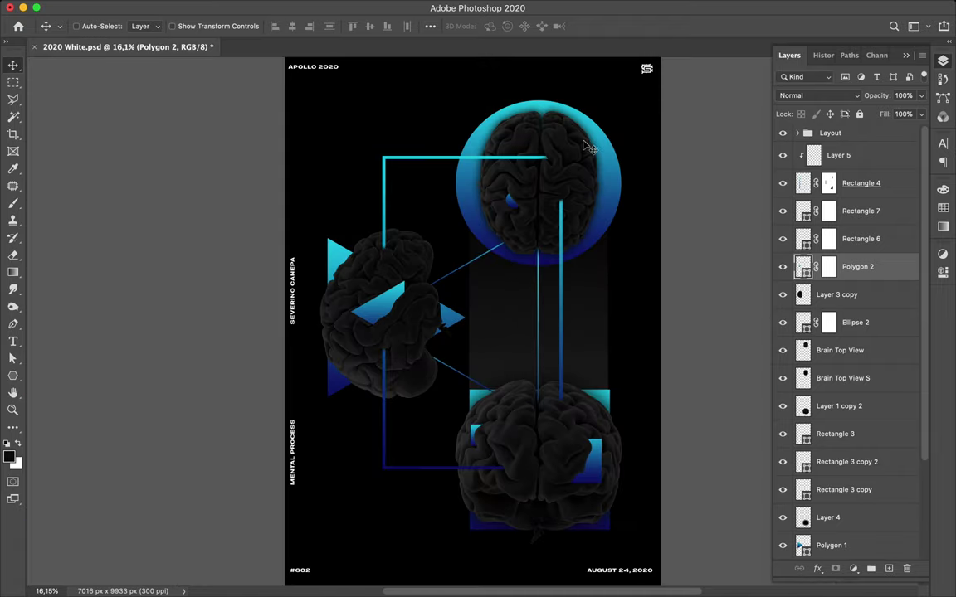
Zoom in and choose the Ellipse Tool from the shape tool flyout.
alt+scroll(585, 145, up, 3)
alt+scroll(585, 145, up, 2)
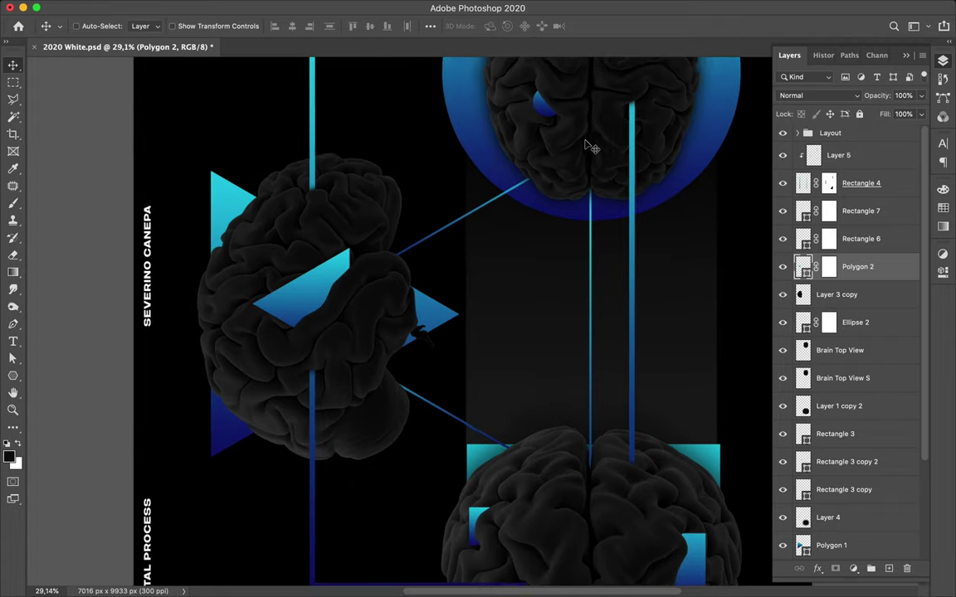
alt+scroll(585, 146, up, 3)
scroll(591, 147, up, 5)
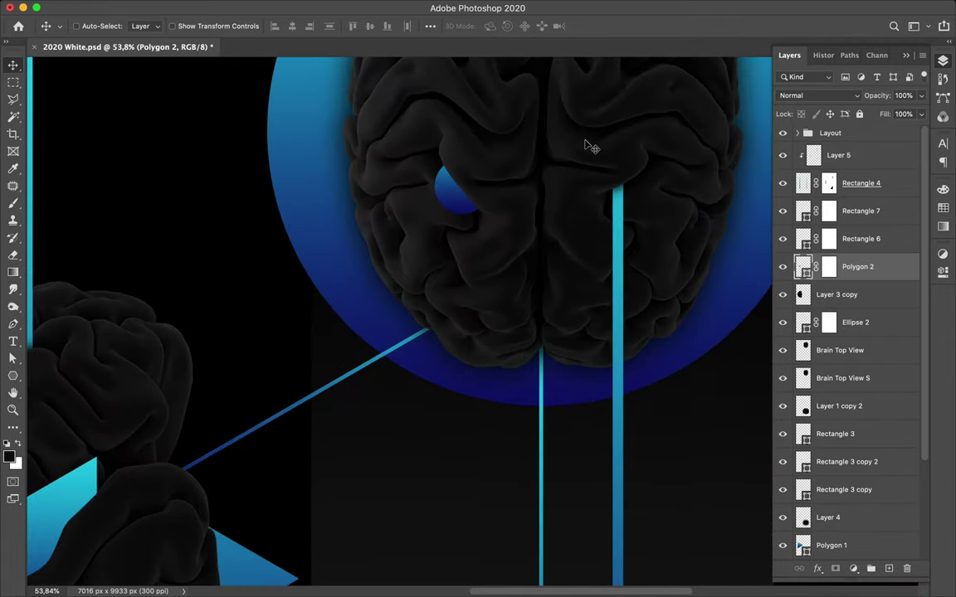
scroll(589, 145, up, 5)
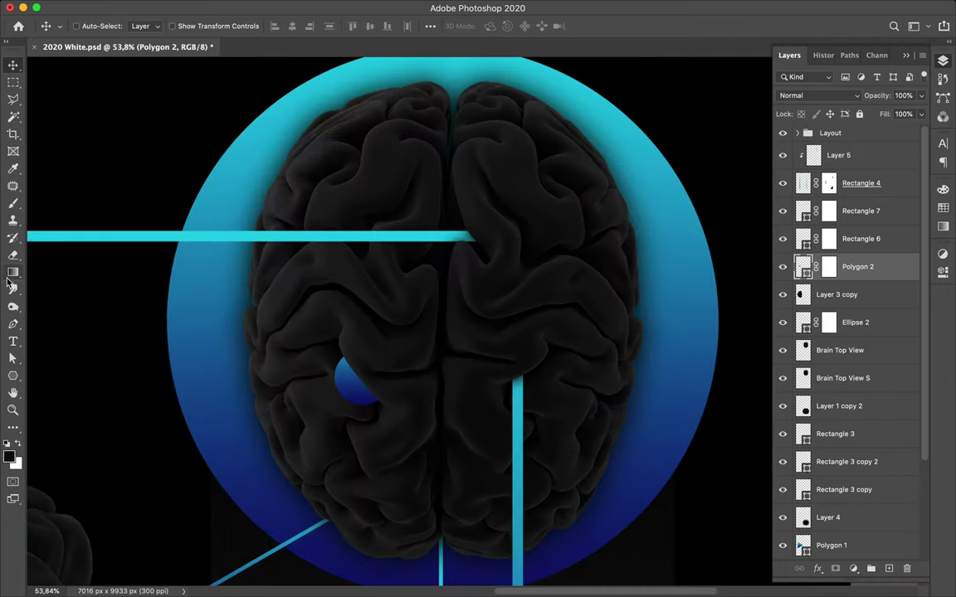
click(13, 376)
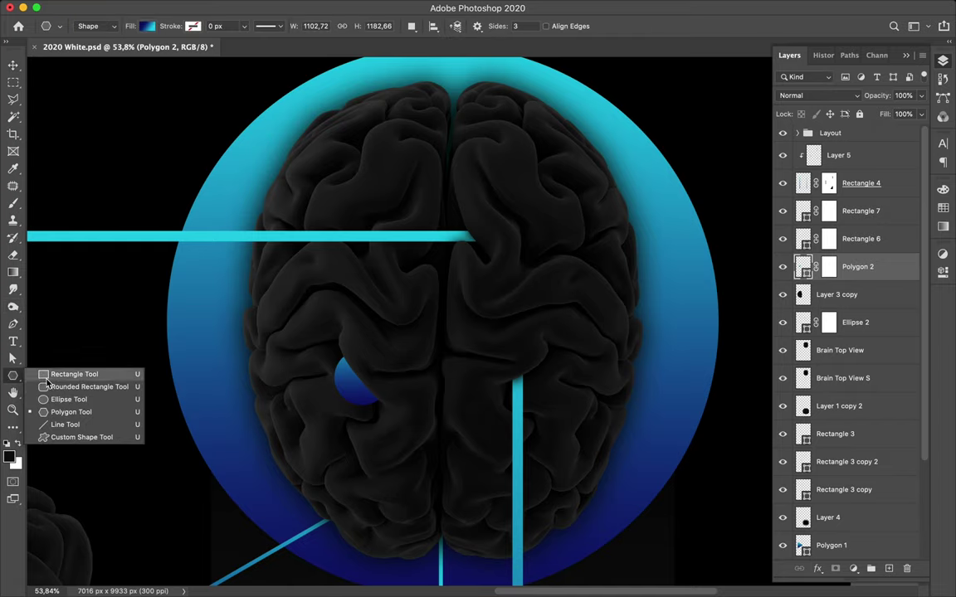
click(58, 399)
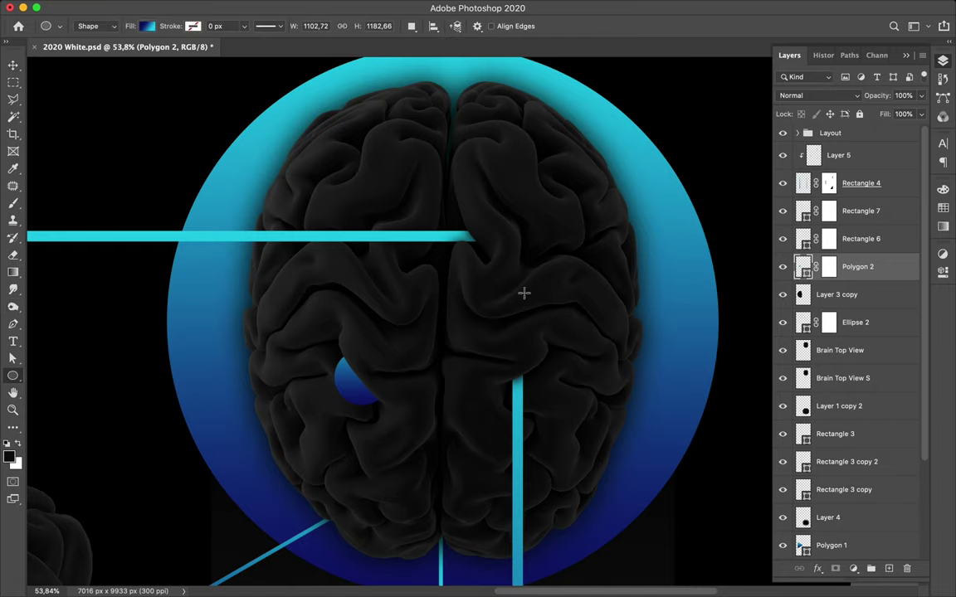
Draw a 626 px gradient circle, Ellipse 3, over the brain's right hemisphere.
scroll(592, 248, up, 3)
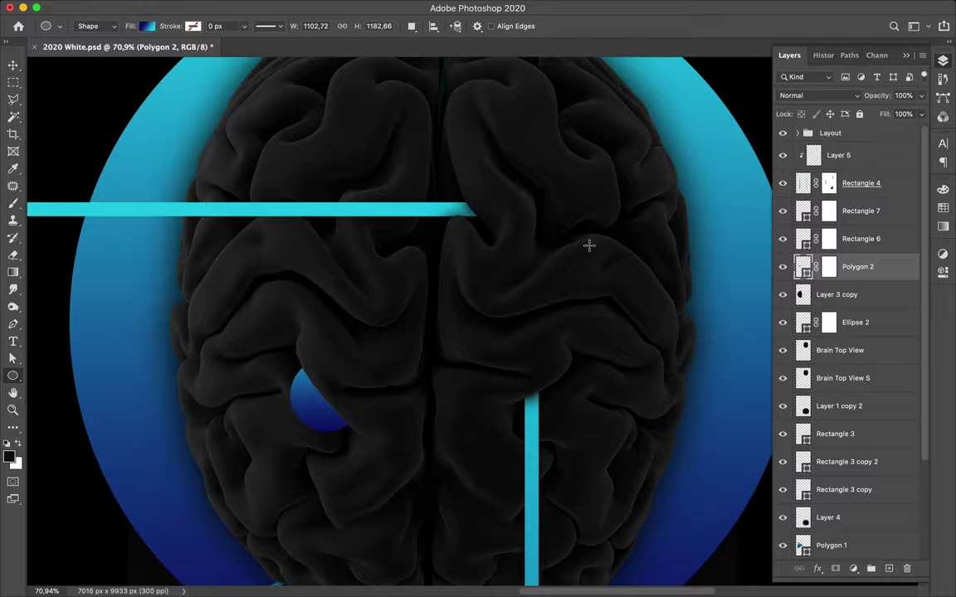
scroll(588, 245, up, 5)
scroll(589, 245, down, 1)
scroll(588, 244, down, 2)
scroll(589, 245, down, 2)
scroll(589, 245, down, 1)
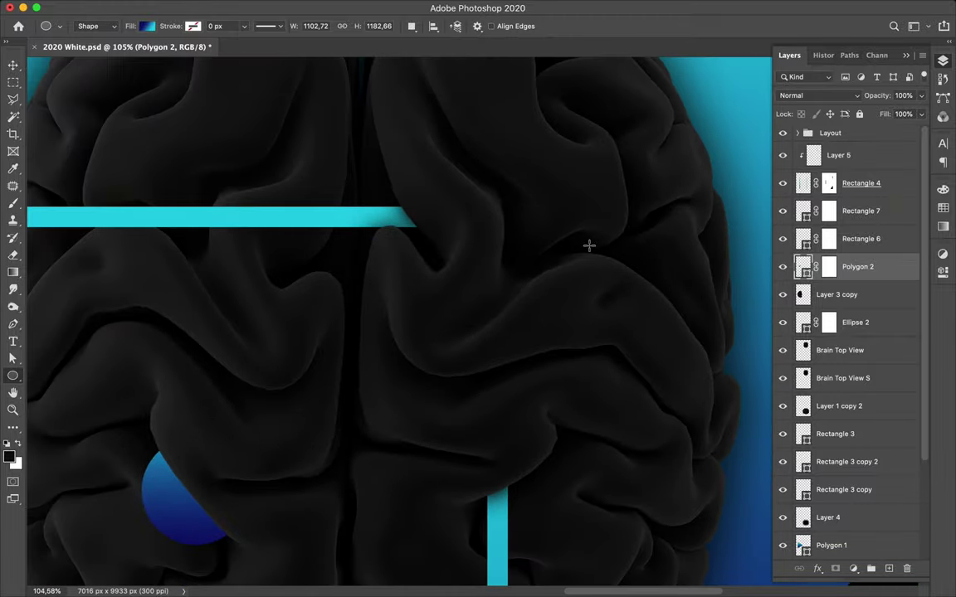
drag(537, 201, 650, 311)
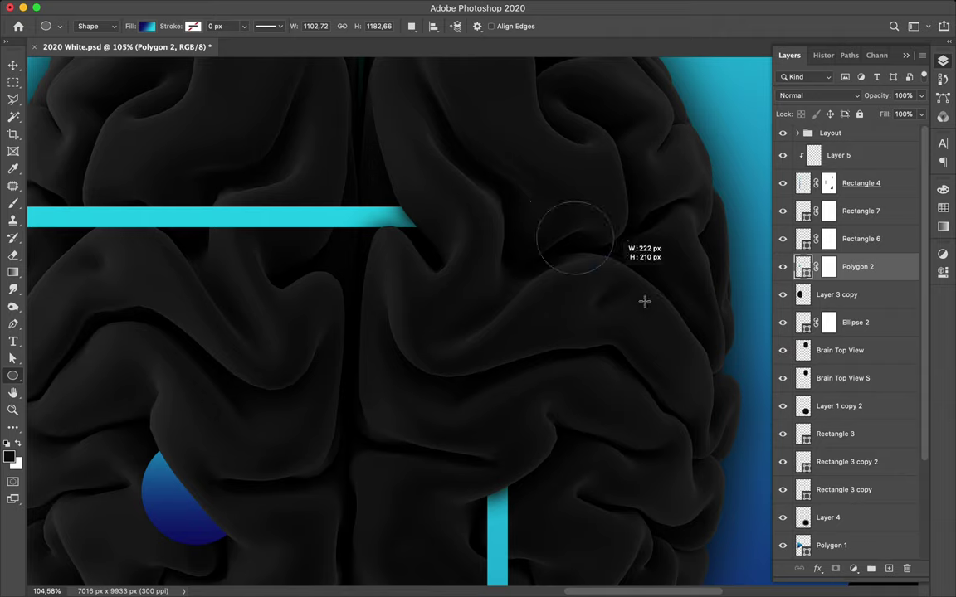
mouse_move(649, 310)
mouse_down()
mouse_move(723, 405)
mouse_move(745, 460)
mouse_up()
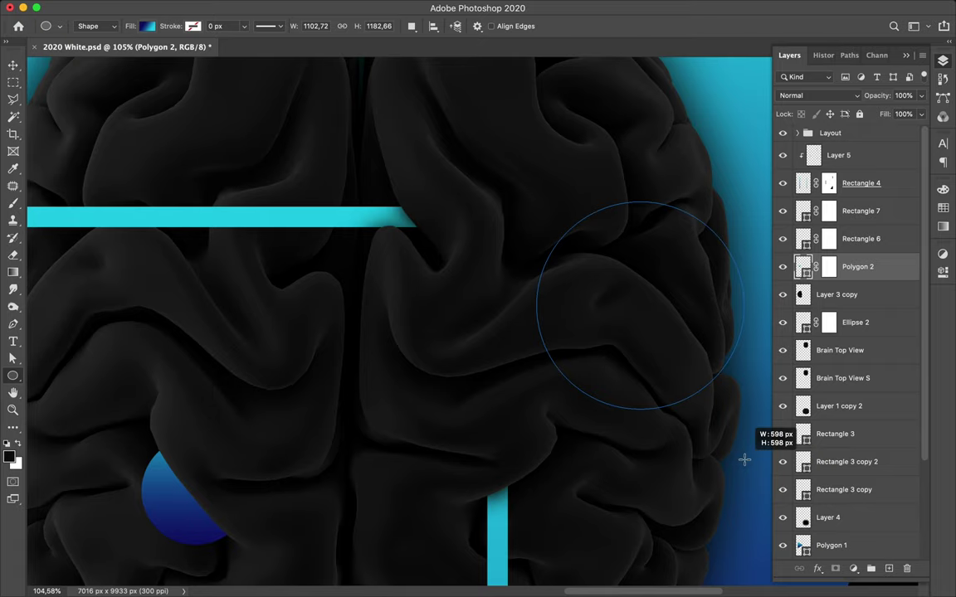
mouse_move(744, 459)
mouse_down()
mouse_move(753, 472)
mouse_move(714, 444)
mouse_up()
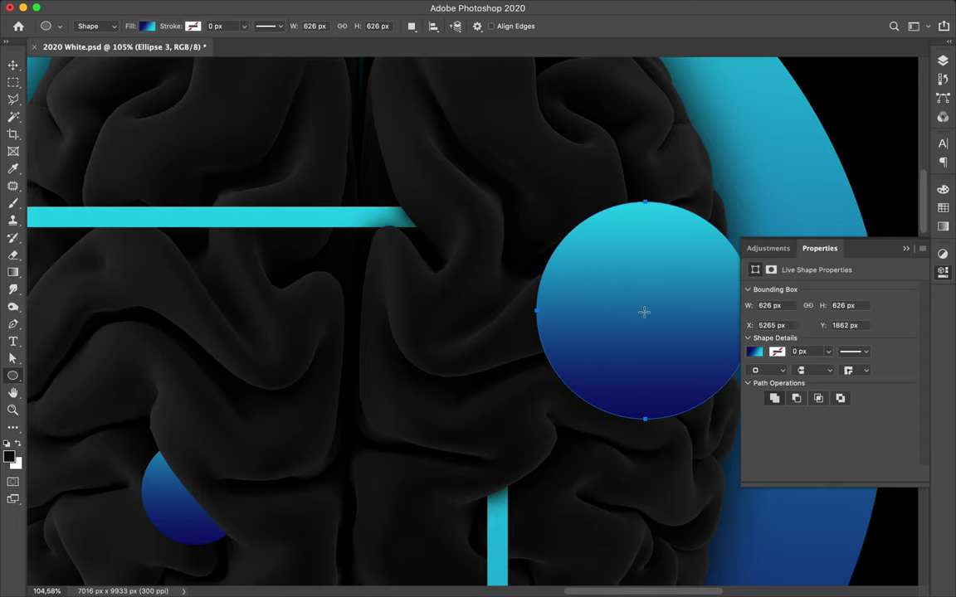
key(v)
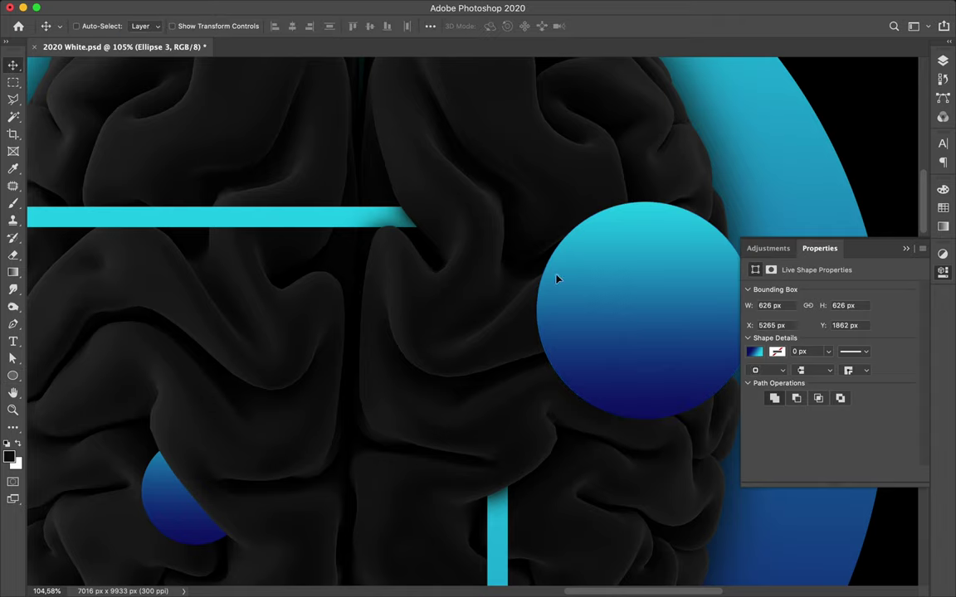
Move Ellipse 3 up-left to X 5055 px, Y 1766 px and show the Layers list.
drag(559, 280, 530, 255)
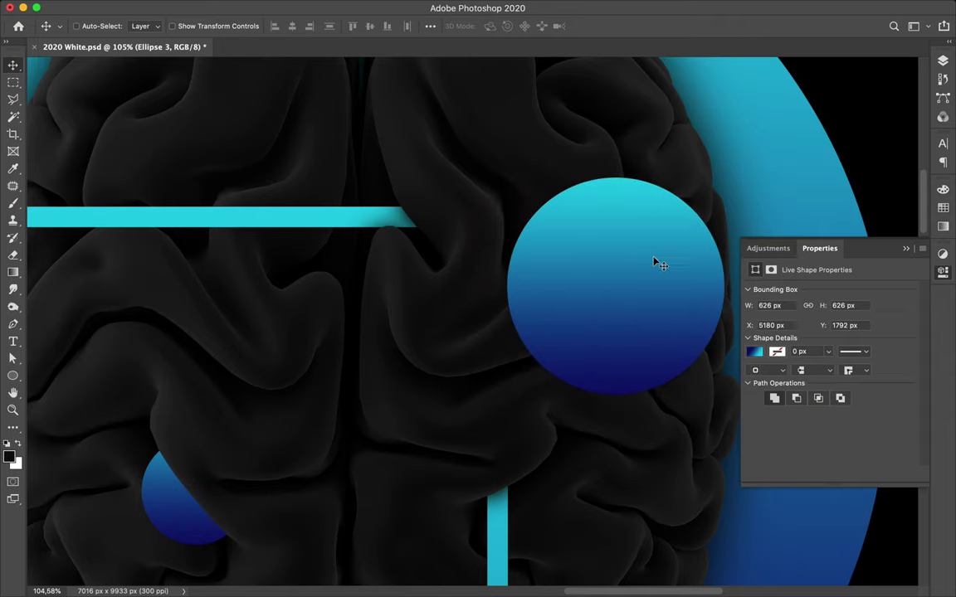
drag(610, 252, 561, 242)
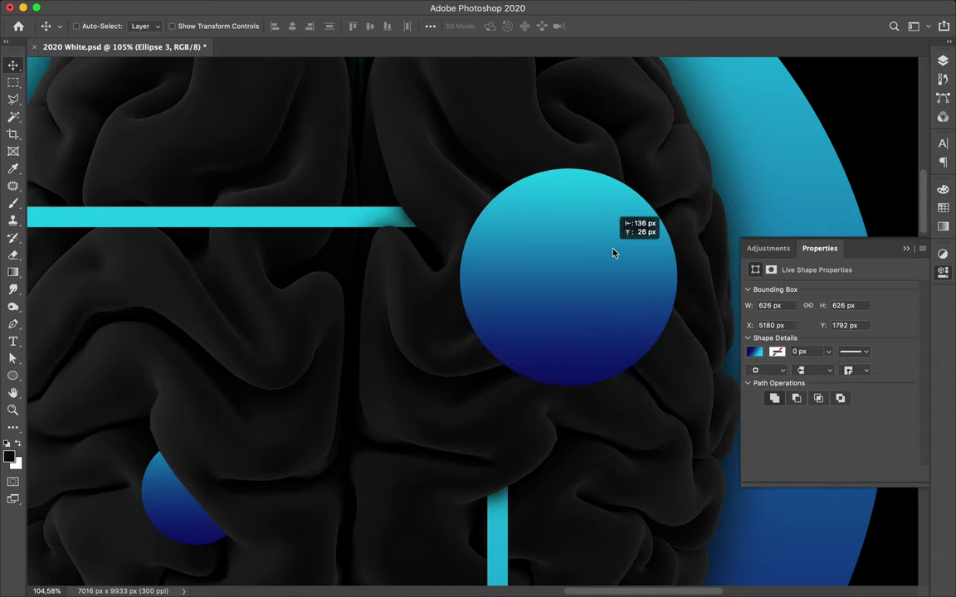
mouse_move(942, 61)
click(943, 61)
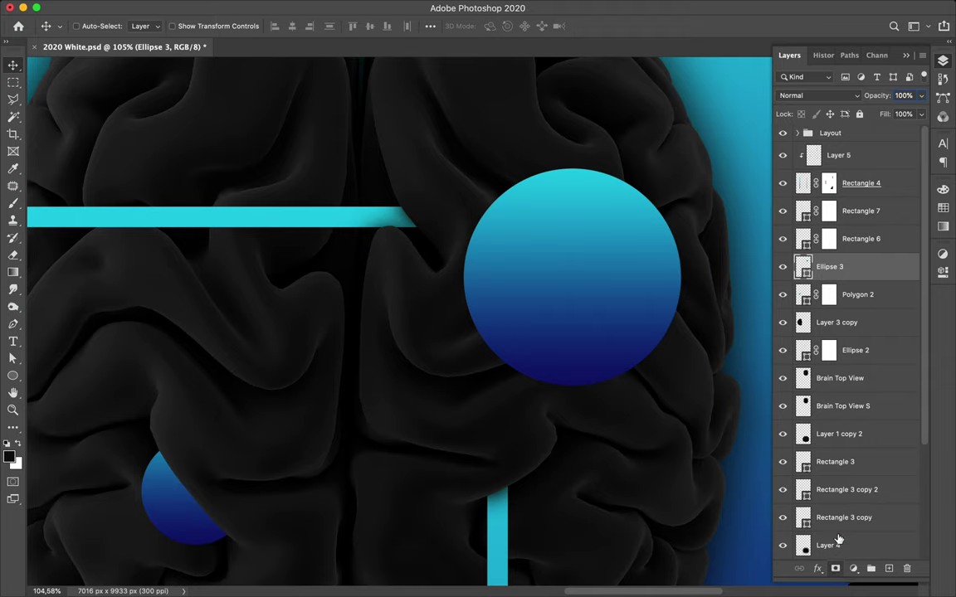
Add a layer mask to Ellipse 3 and lower its fill to 27%.
click(836, 569)
drag(921, 114, 881, 135)
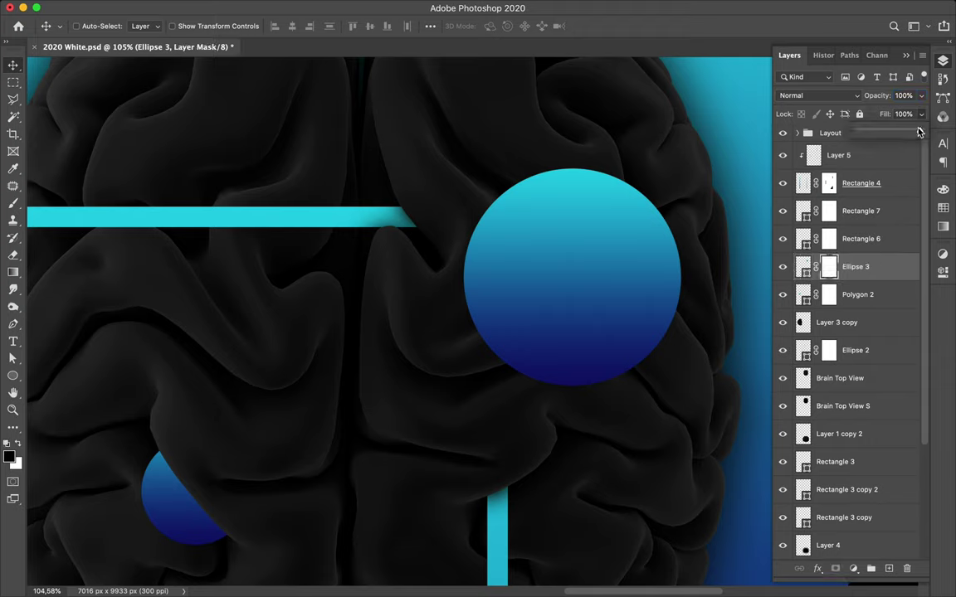
drag(881, 134, 877, 133)
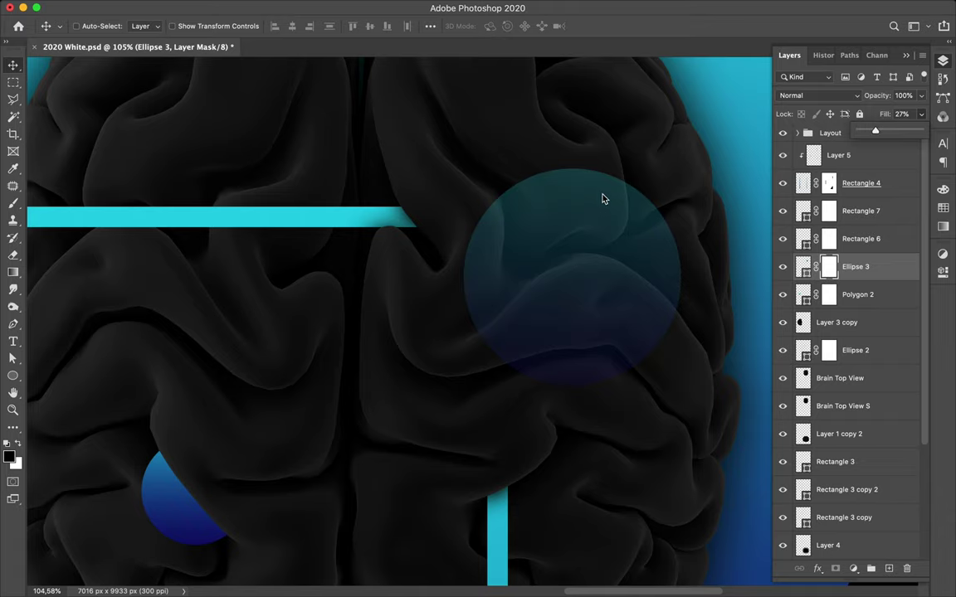
Zoom in on the circle's edge over the brain fold, ready for the Pen tool.
scroll(605, 199, up, 3)
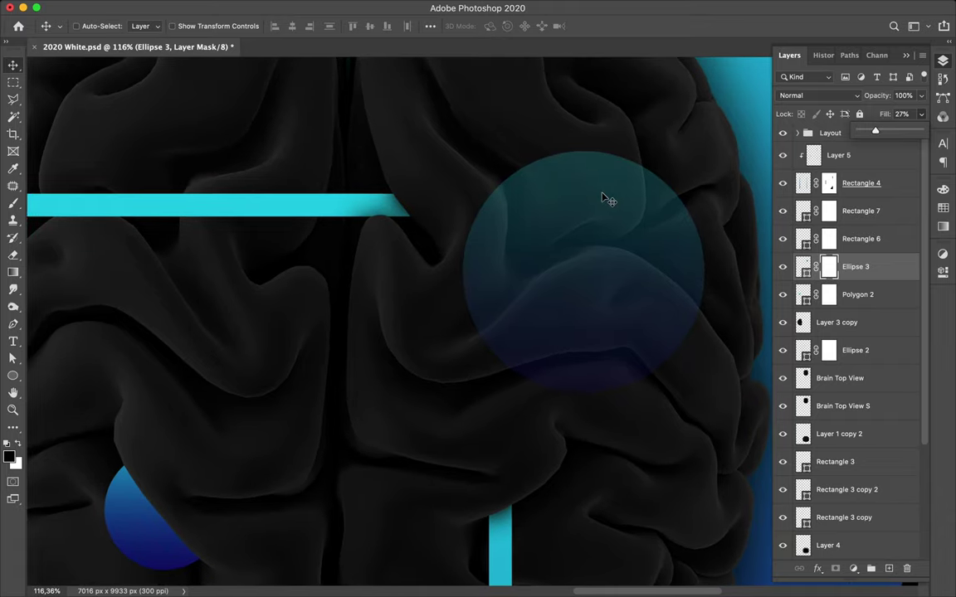
scroll(605, 199, up, 2)
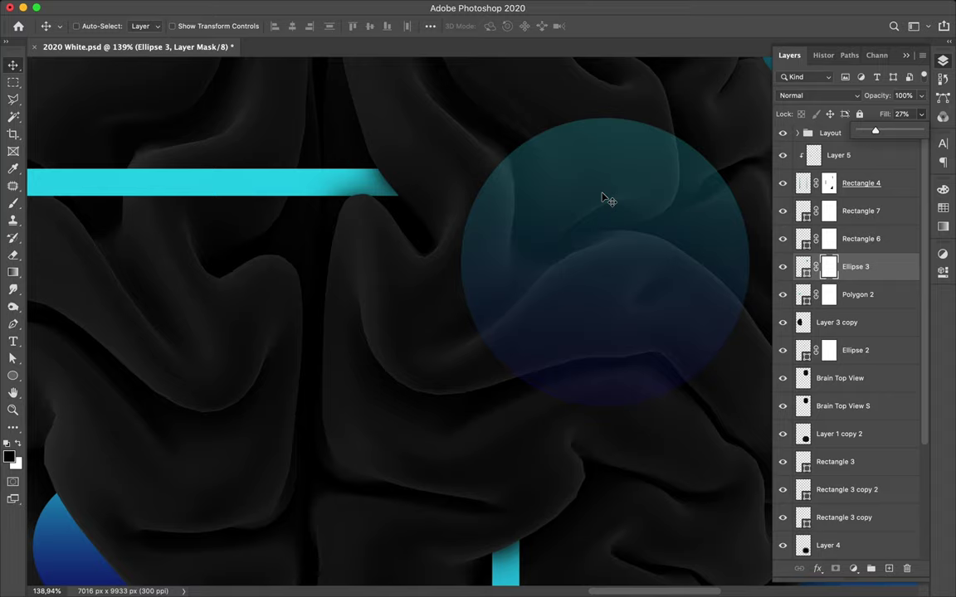
scroll(606, 199, up, 3)
scroll(607, 199, right, 3)
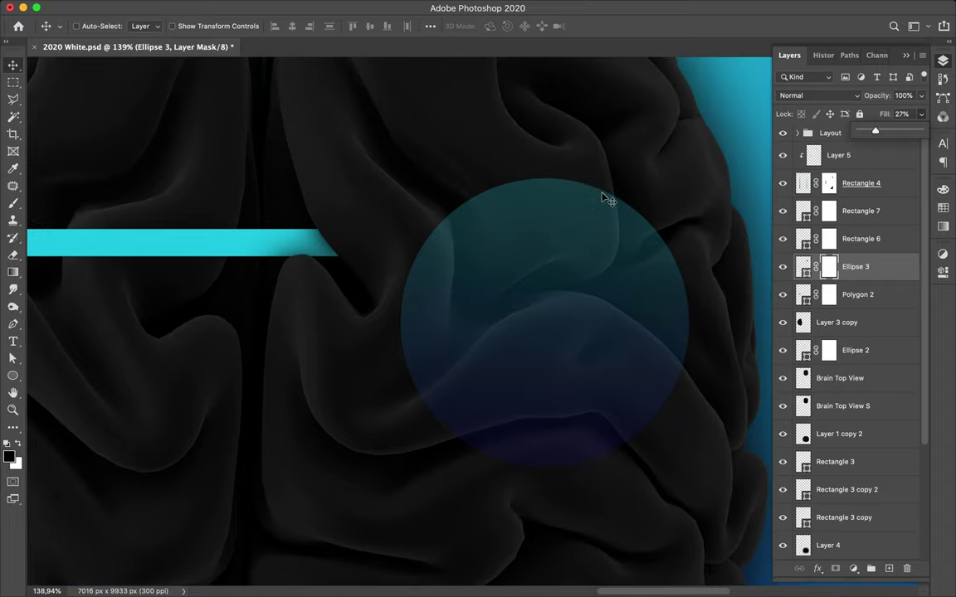
scroll(443, 259, up, 1)
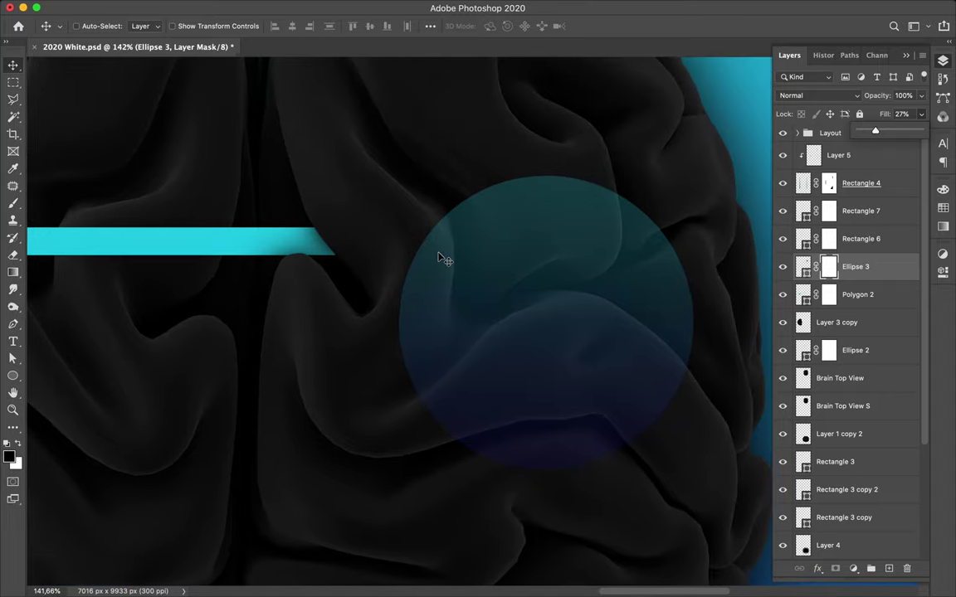
scroll(442, 259, up, 3)
scroll(443, 259, up, 2)
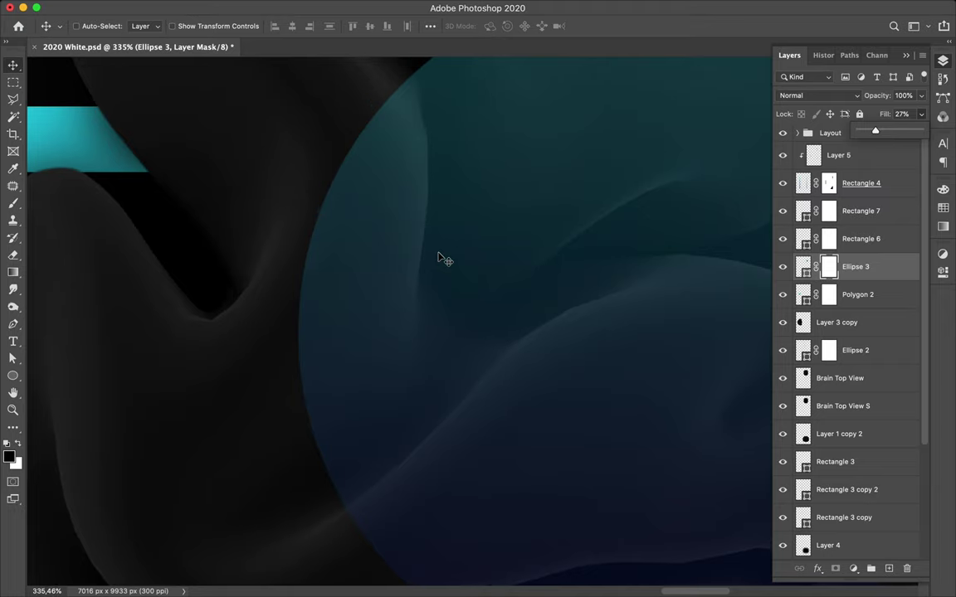
scroll(442, 259, up, 1)
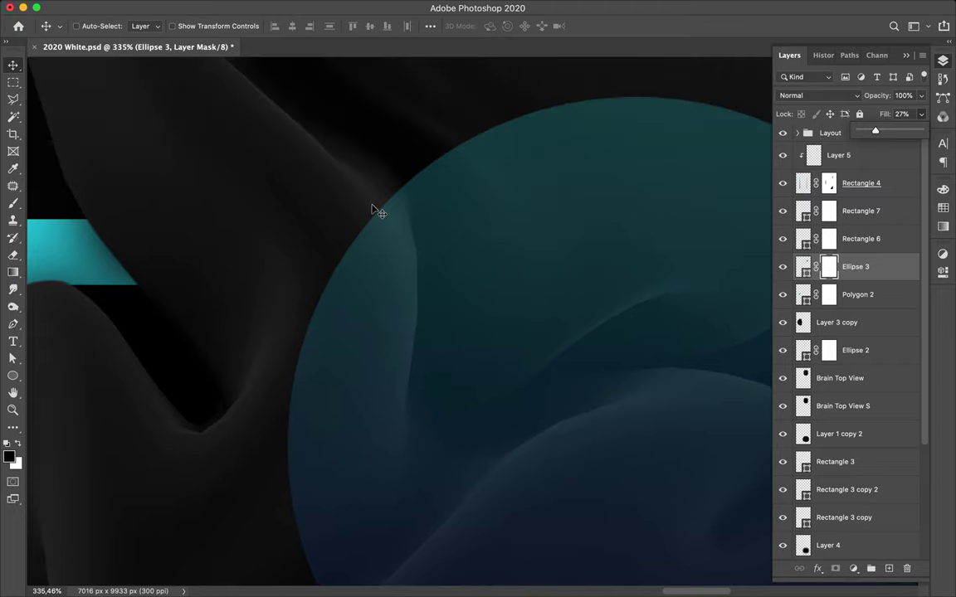
key(p)
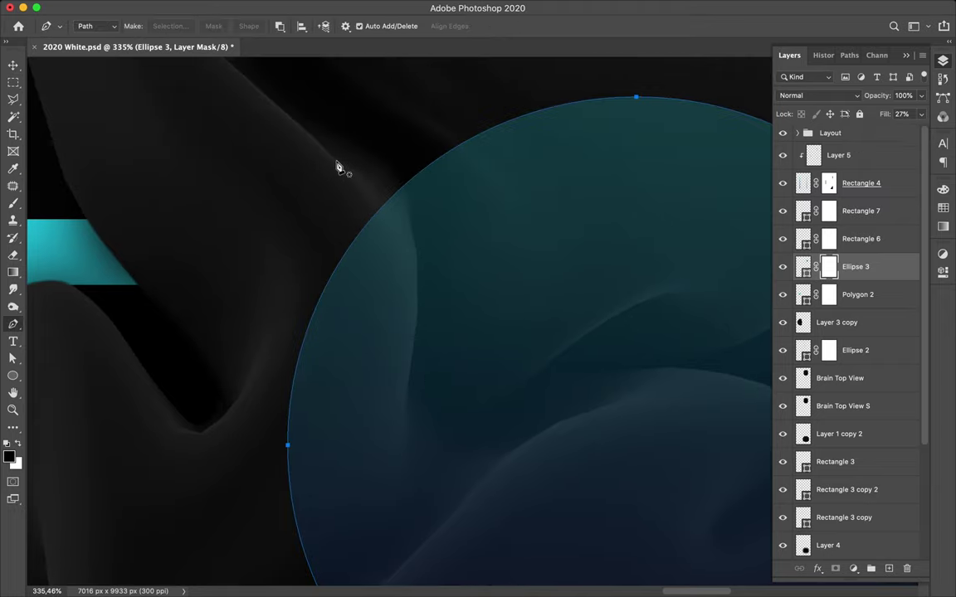
Place the path's first anchors, curving down the brain fold to its lower edge.
click(336, 161)
click(414, 239)
drag(416, 249, 419, 255)
drag(418, 315, 417, 321)
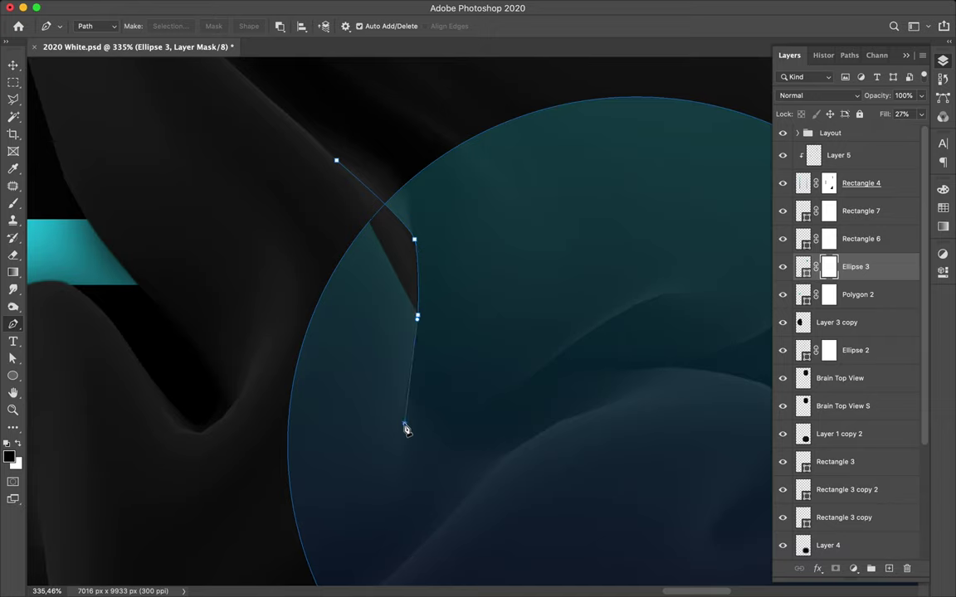
drag(402, 417, 407, 431)
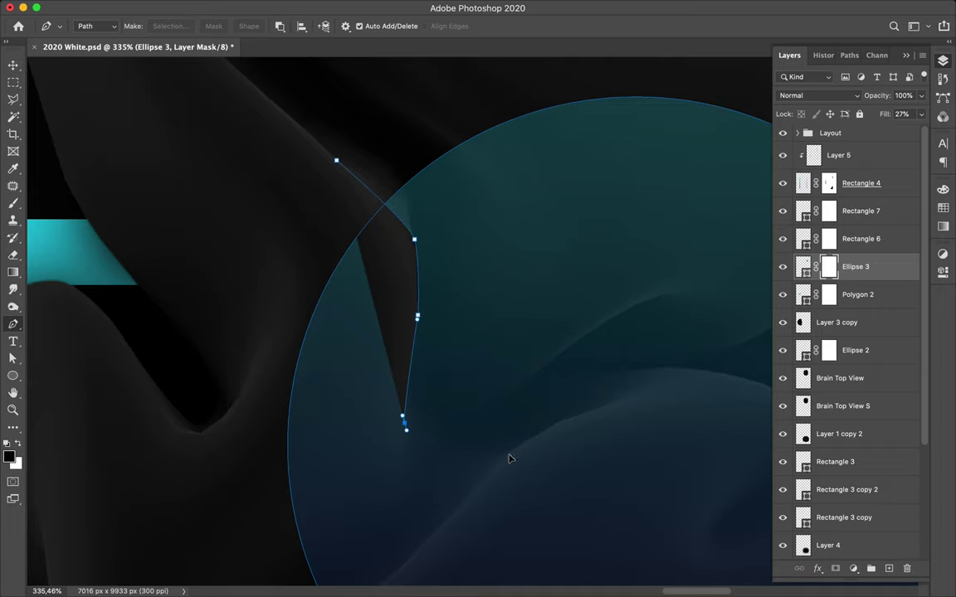
drag(508, 455, 544, 448)
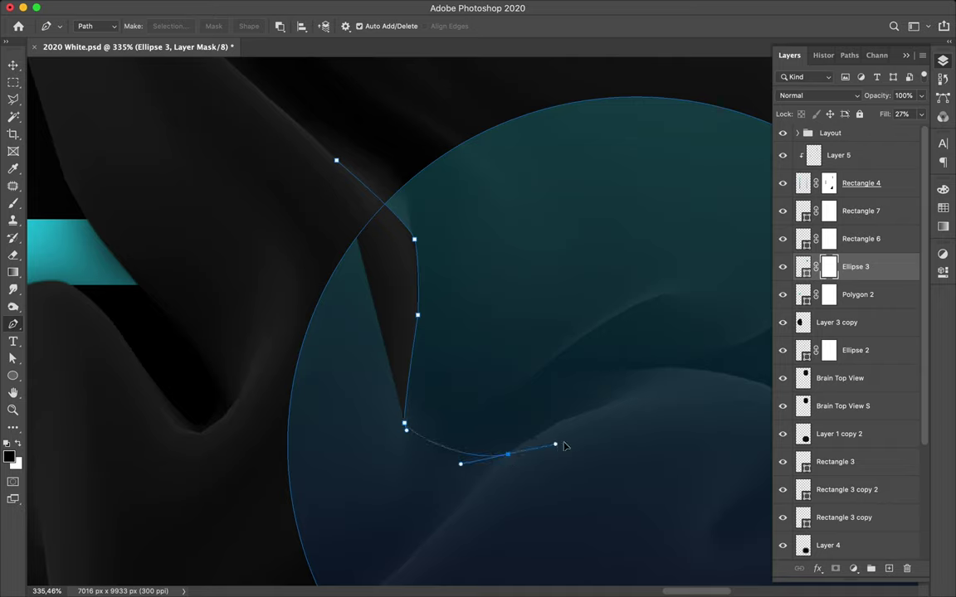
mouse_move(543, 448)
mouse_down()
mouse_move(578, 439)
mouse_move(567, 417)
mouse_up()
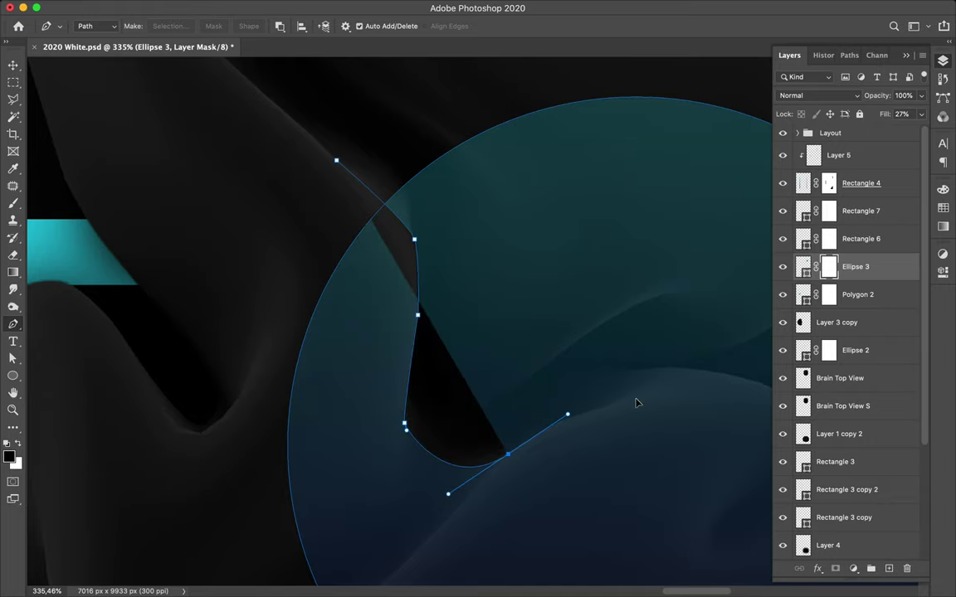
Extend the path with a smooth point along the fold's ridge, undoing an extra anchor.
scroll(668, 387, down, 1)
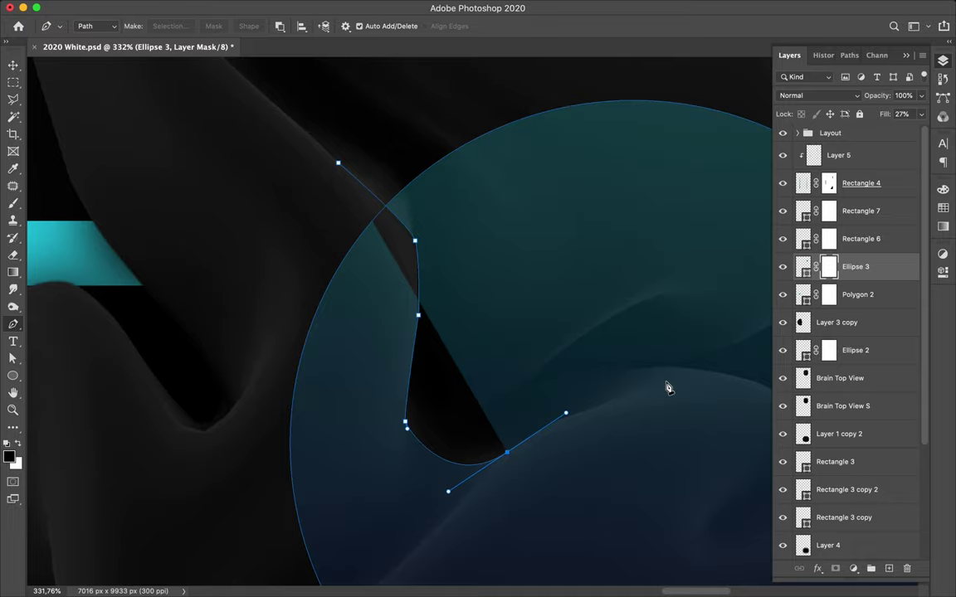
scroll(668, 387, right, 5)
scroll(668, 388, right, 3)
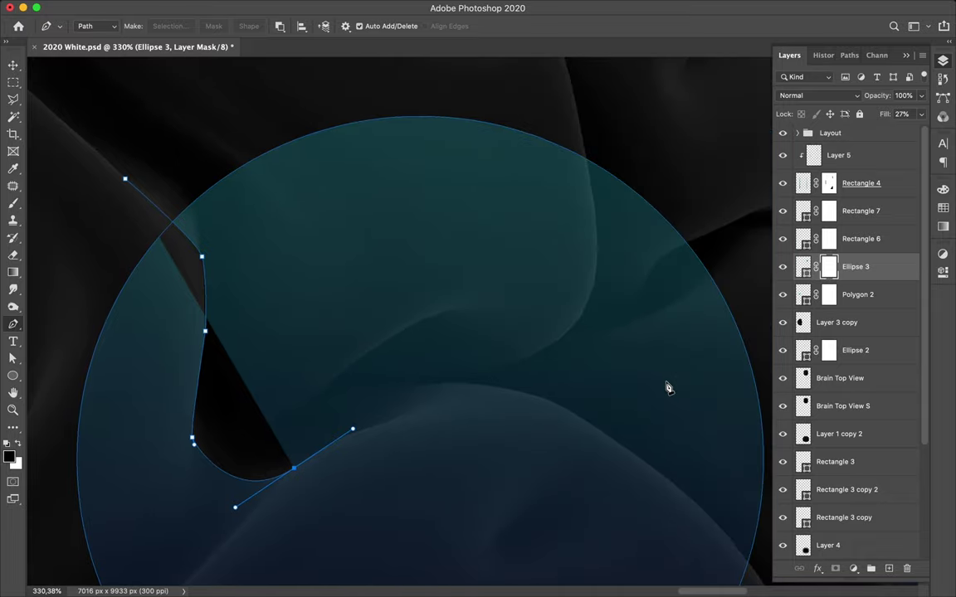
scroll(668, 387, down, 3)
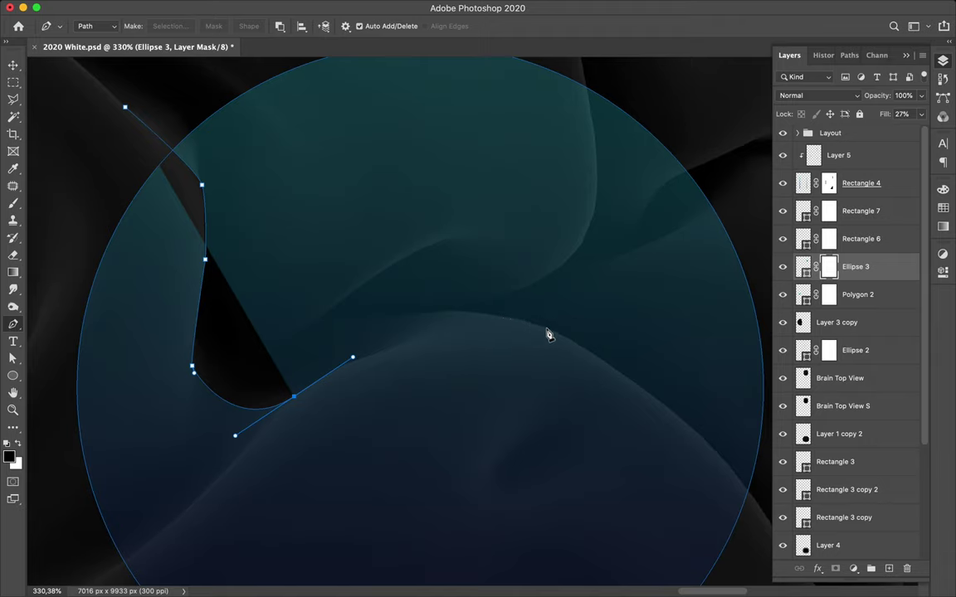
drag(546, 330, 625, 358)
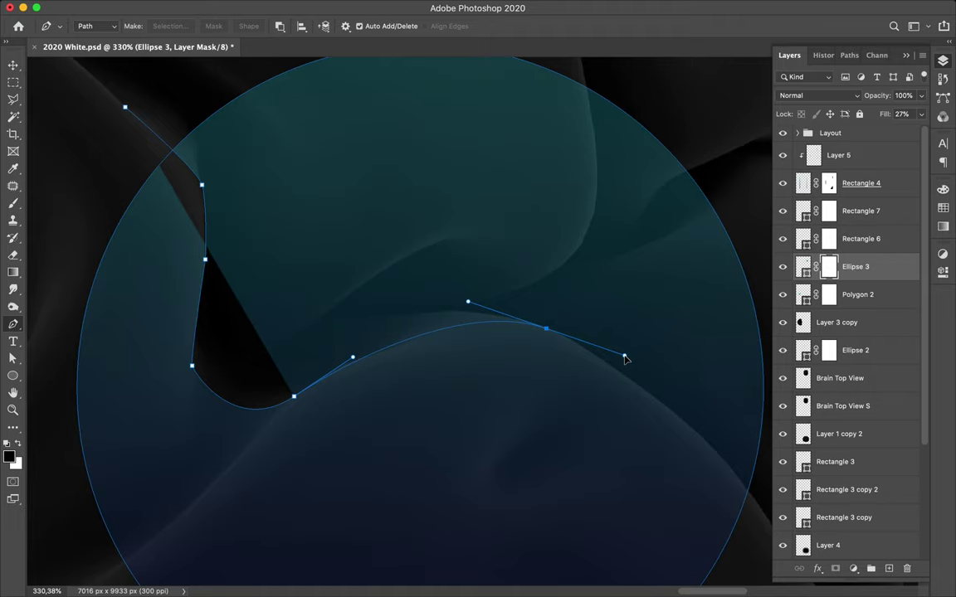
click(701, 439)
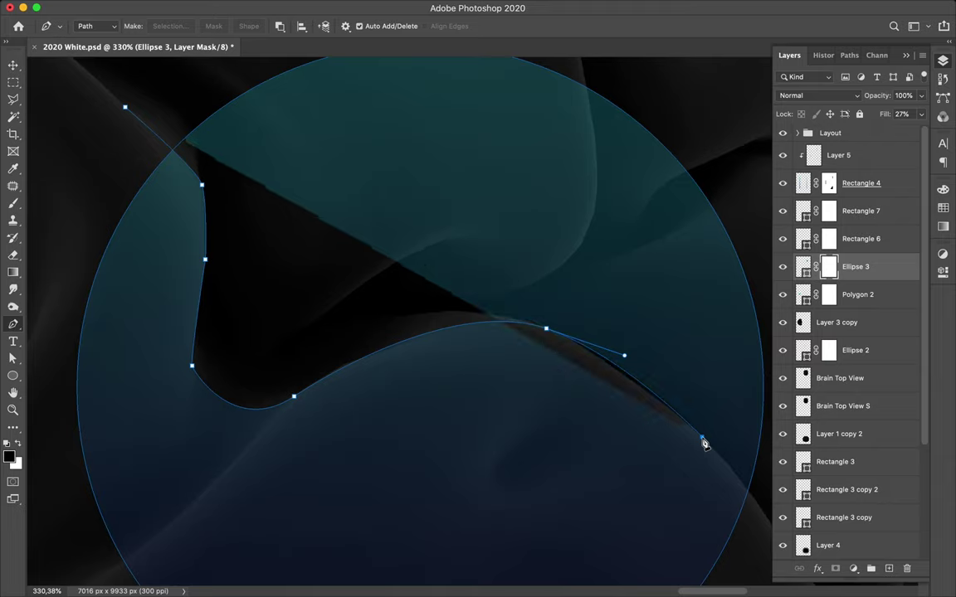
key(ctrl+z)
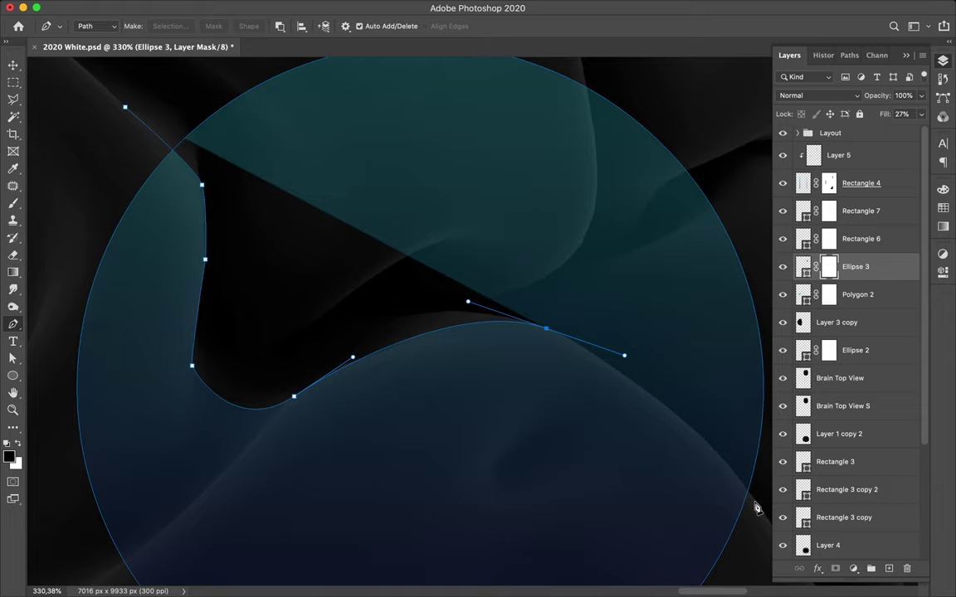
scroll(755, 508, right, 5)
scroll(755, 508, down, 3)
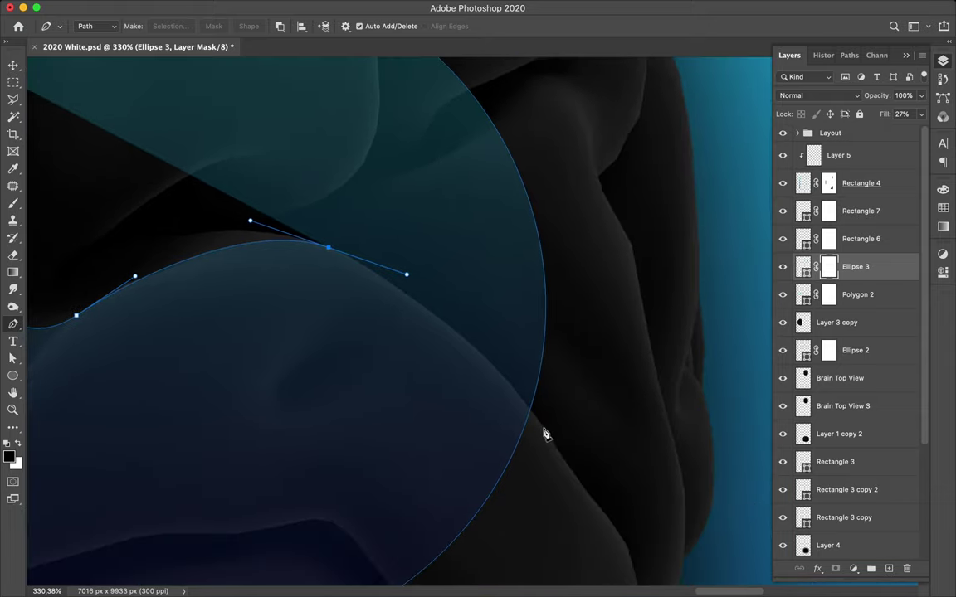
Continue the path with a smooth anchor along the fold and add another anchor on a segment.
key(ctrl+z)
drag(543, 429, 586, 493)
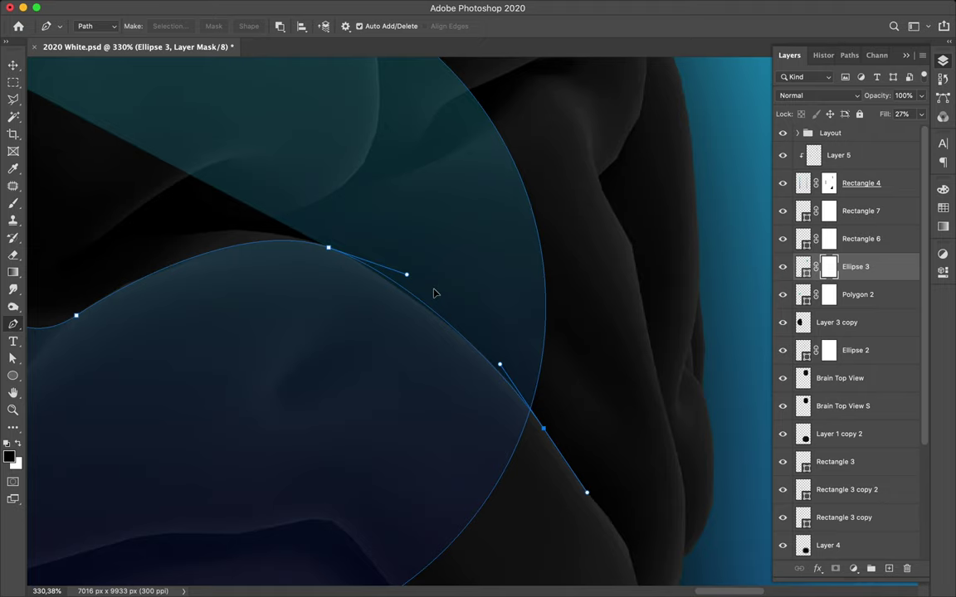
drag(406, 275, 389, 274)
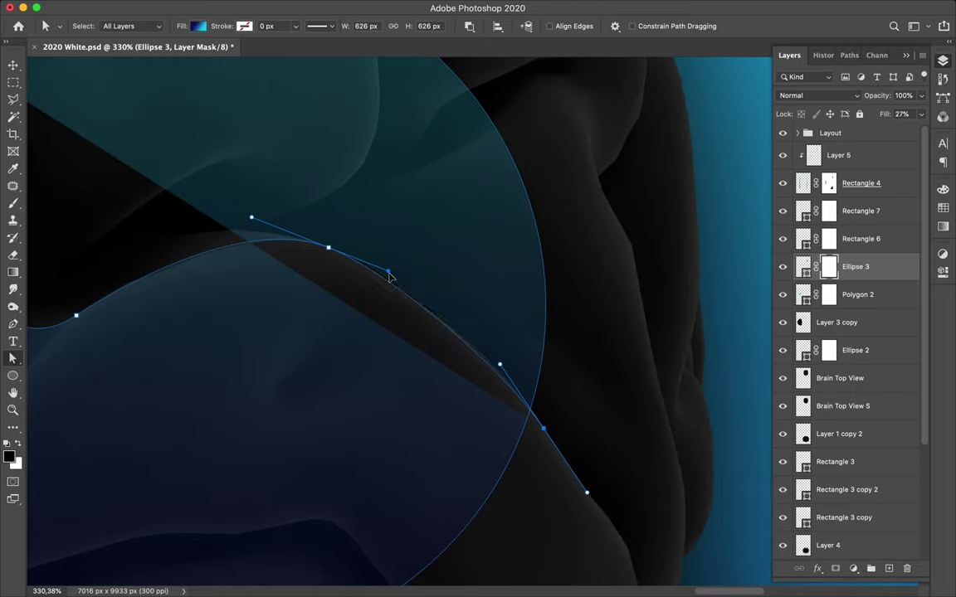
key(p)
click(461, 341)
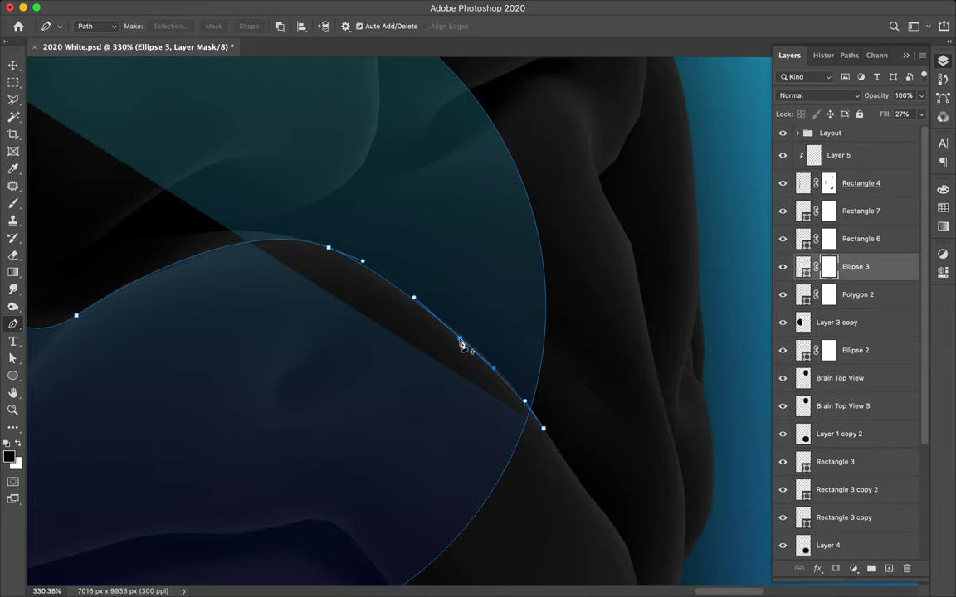
Nudge anchors with Direct Selection so the curve hugs the fold, then fit the poster on screen.
key(a)
scroll(461, 341, up, 3)
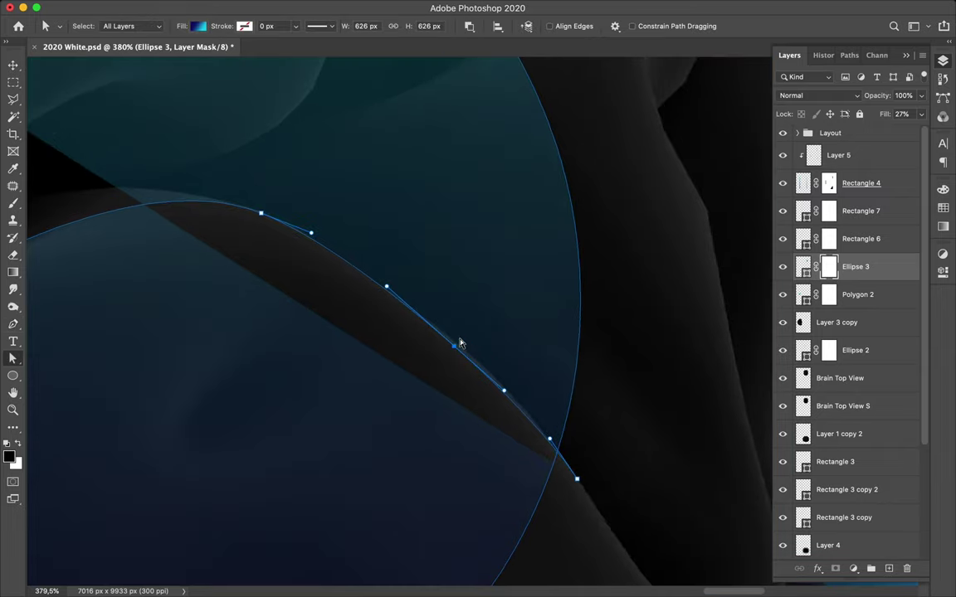
drag(454, 352, 459, 353)
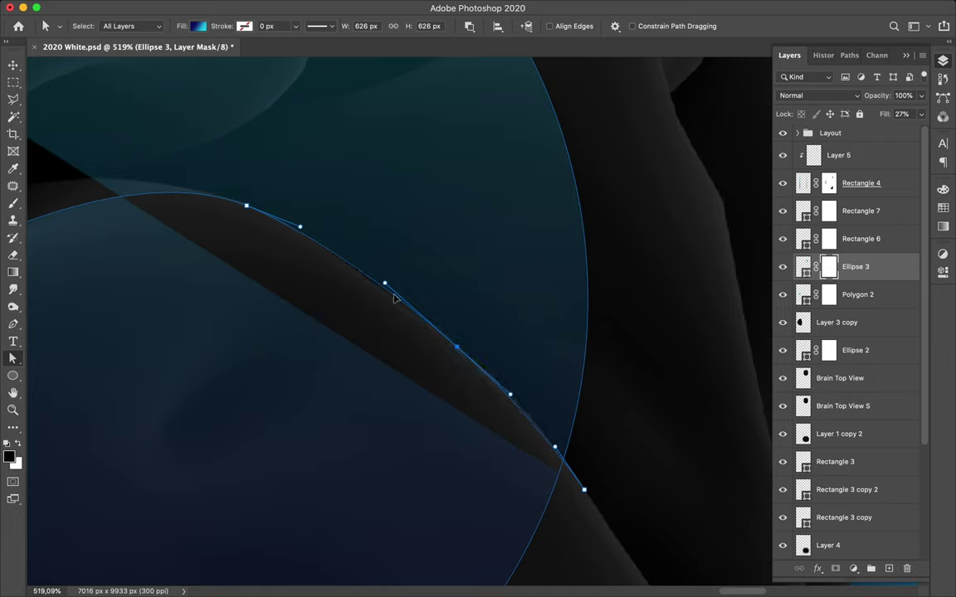
drag(385, 286, 403, 303)
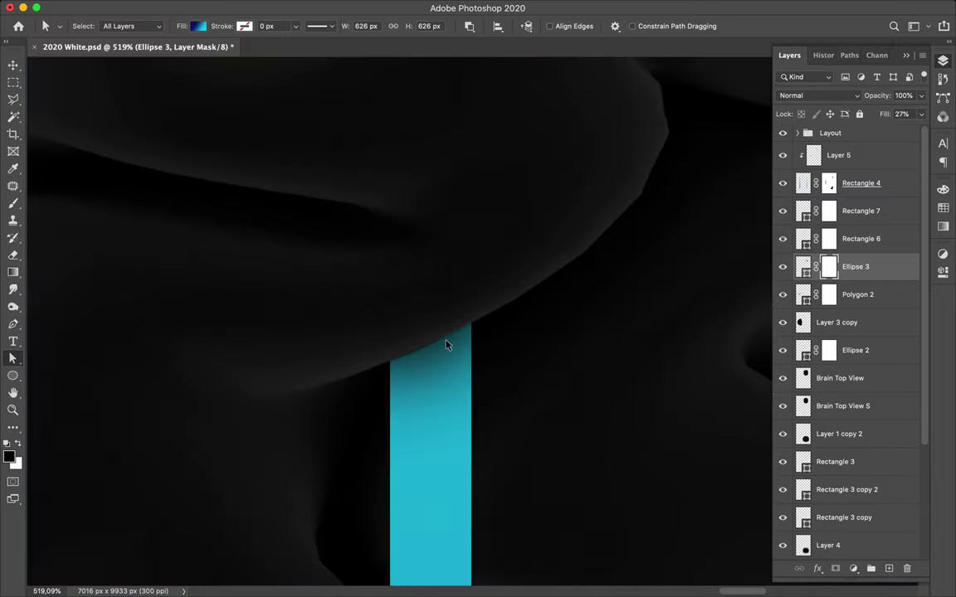
key(super+minus)
key(super+0)
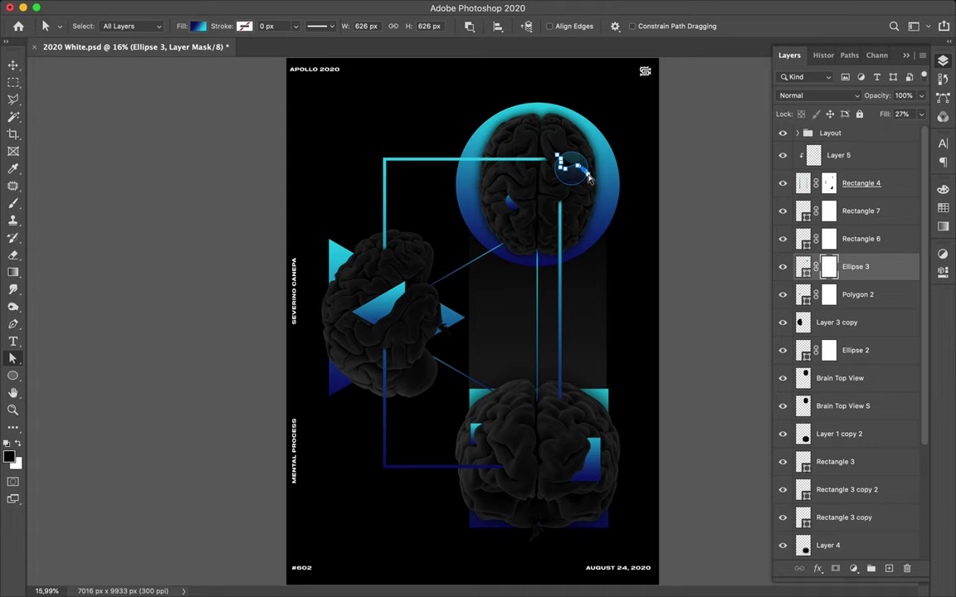
Add two anchors and close the fold outline at its starting point.
key(p)
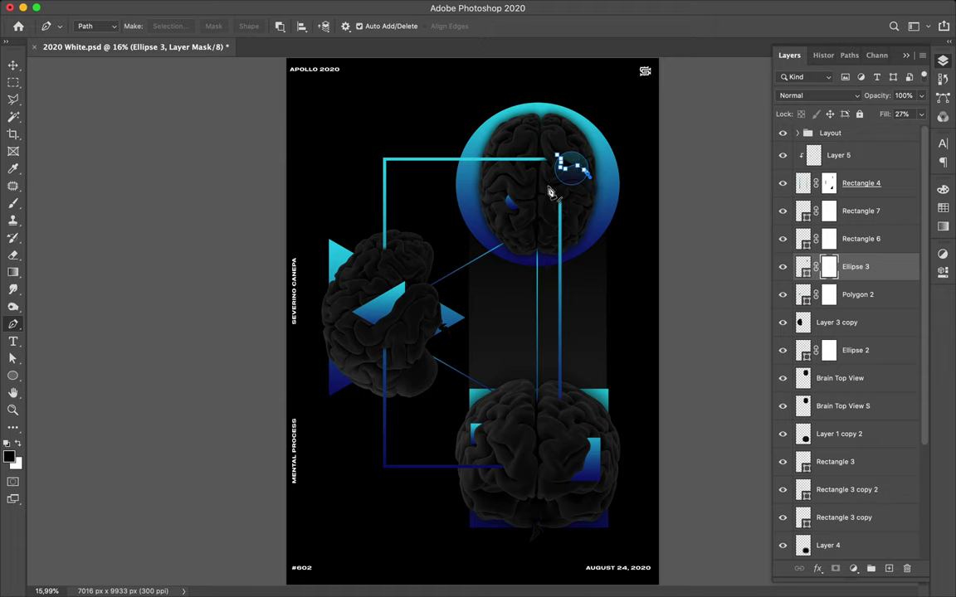
click(582, 195)
click(547, 186)
click(556, 156)
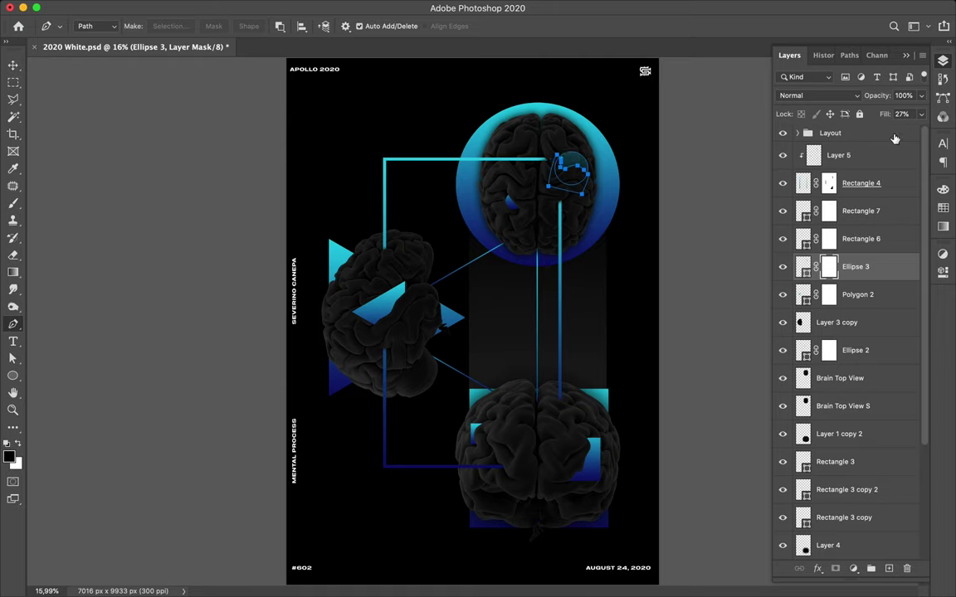
Raise Ellipse 3's fill from 27% to 100% and hide the path outline.
click(920, 116)
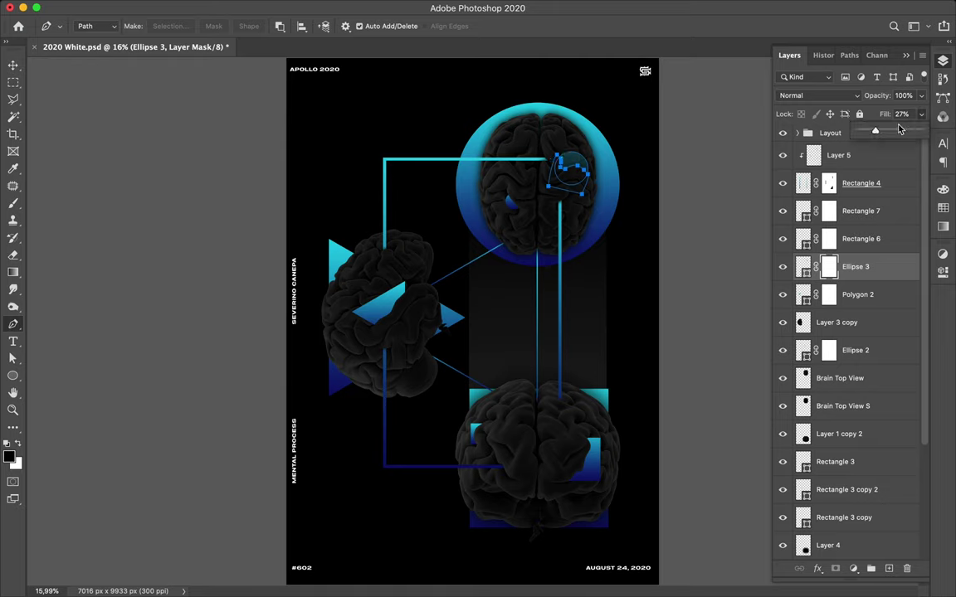
drag(880, 135, 940, 142)
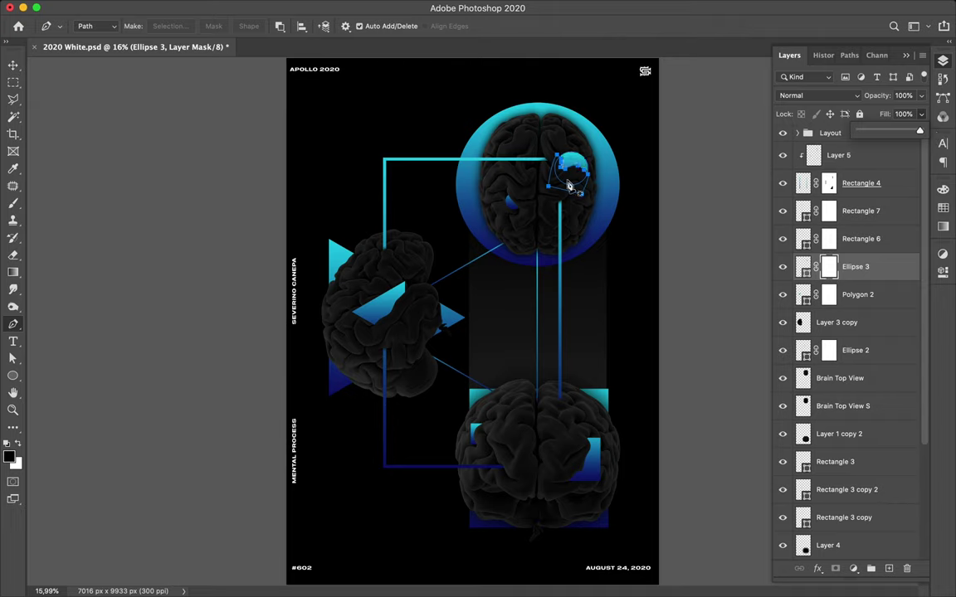
key(m)
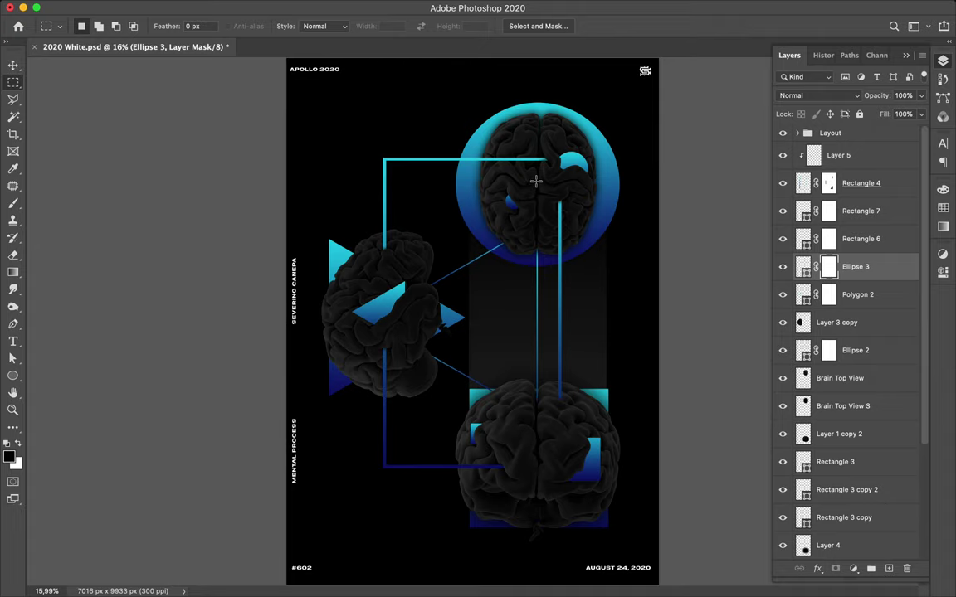
key(v)
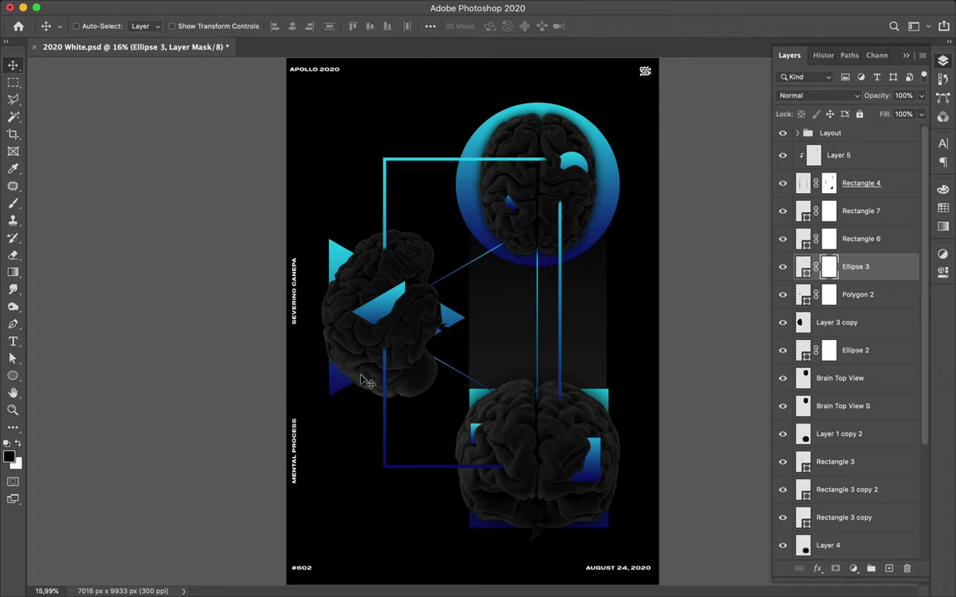
scroll(361, 380, up, 2)
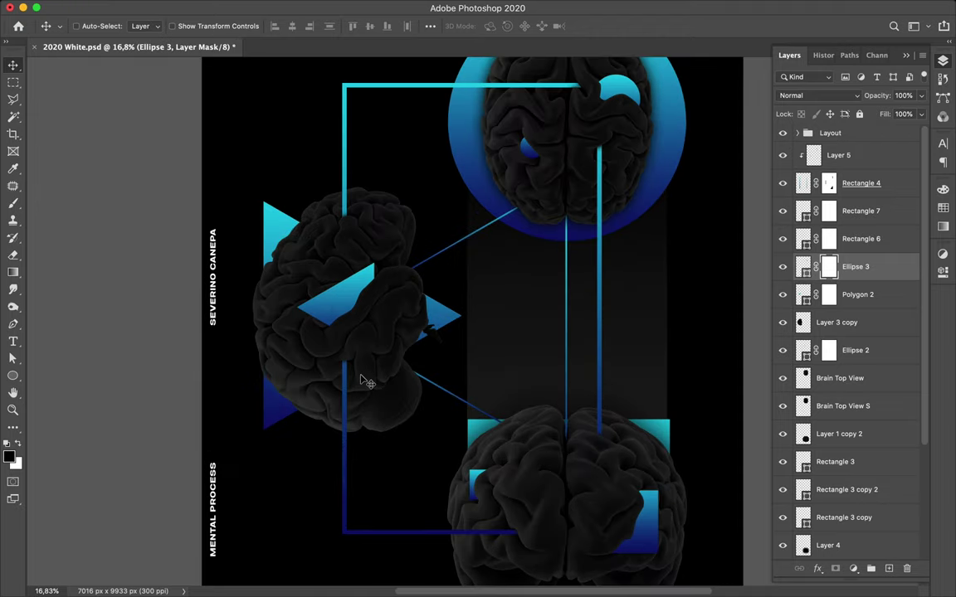
scroll(361, 380, up, 1)
scroll(361, 380, left, 2)
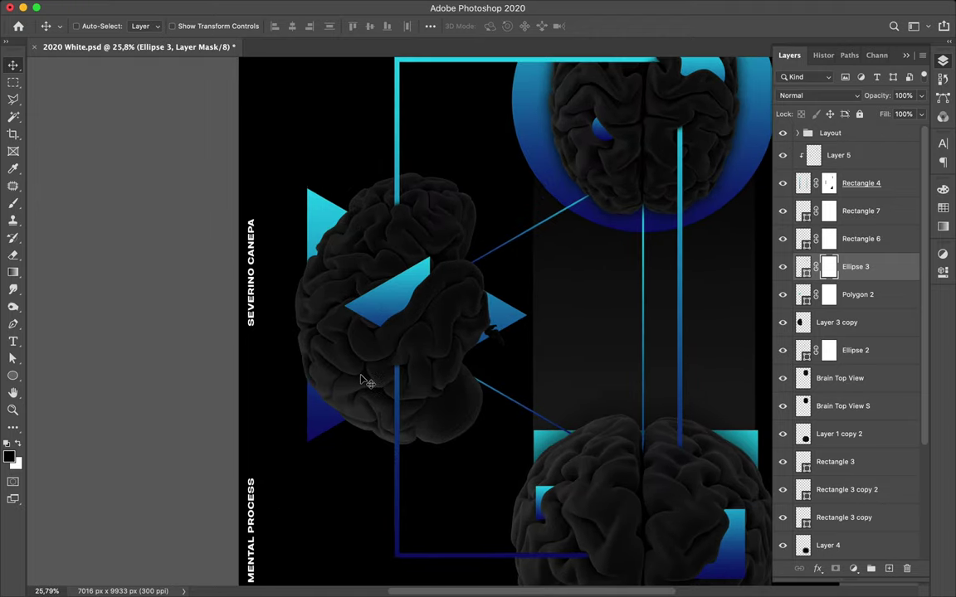
scroll(361, 380, right, 1)
scroll(361, 380, up, 1)
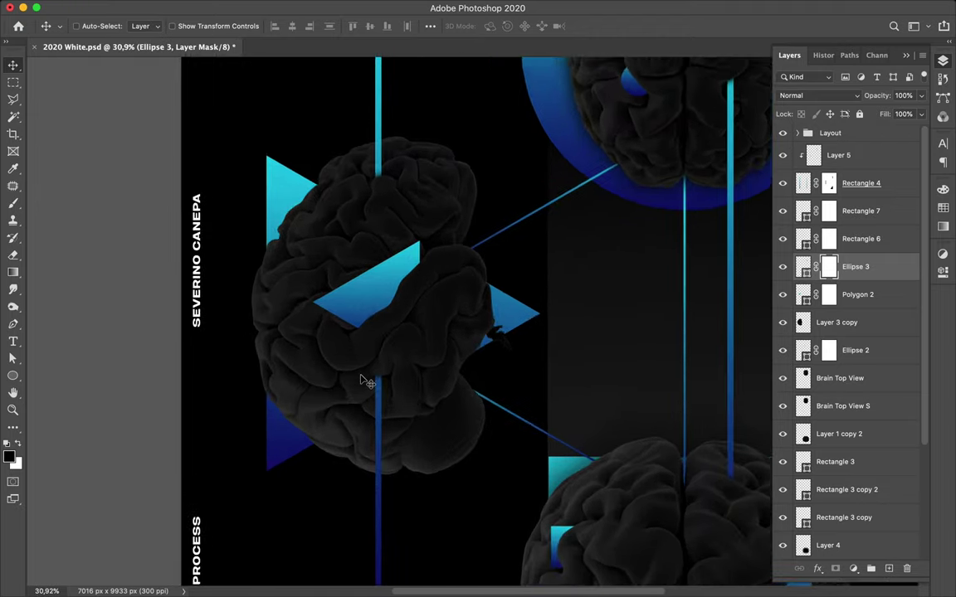
scroll(361, 380, up, 2)
scroll(361, 380, up, 1)
scroll(363, 380, left, 2)
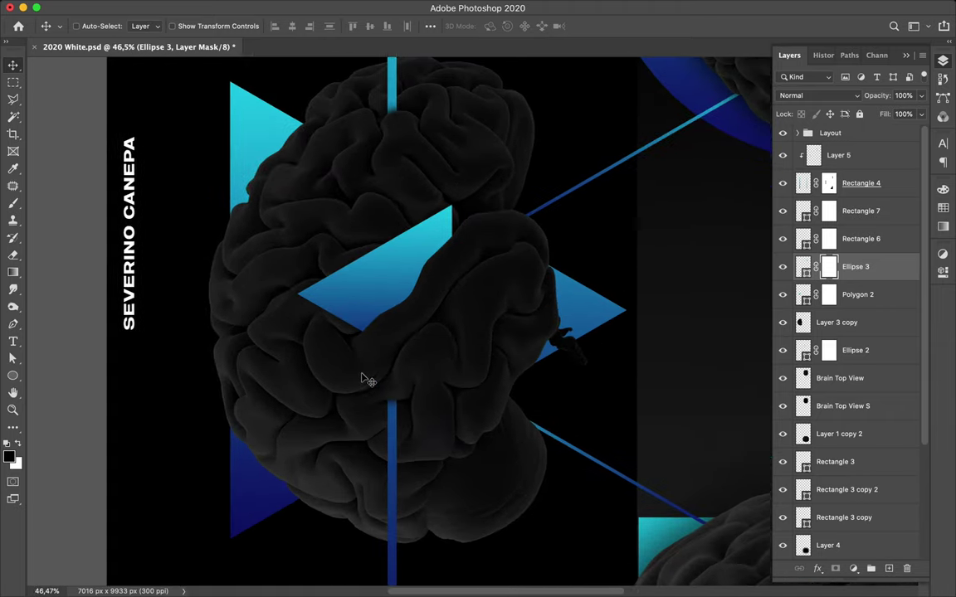
scroll(363, 380, left, 2)
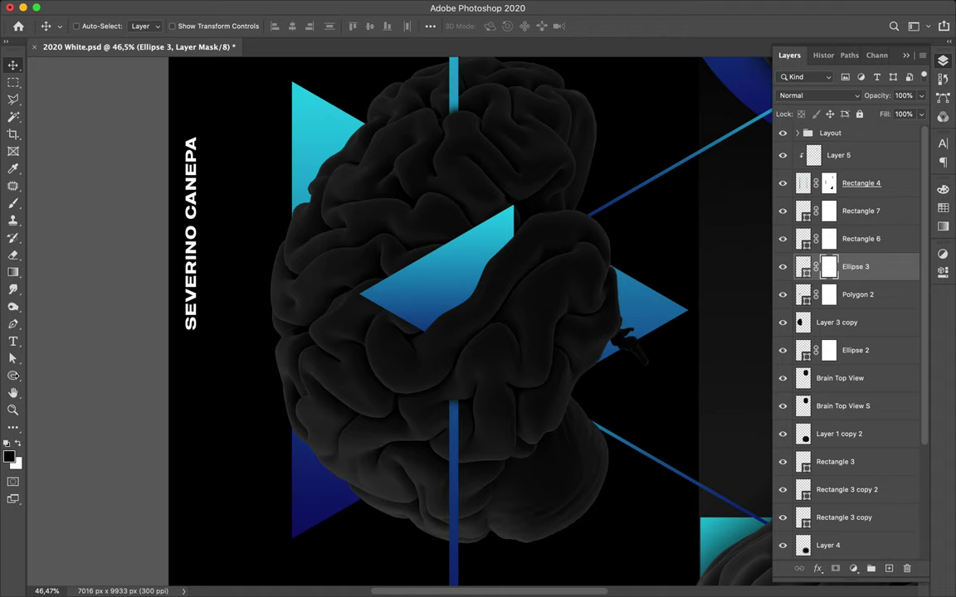
click(12, 376)
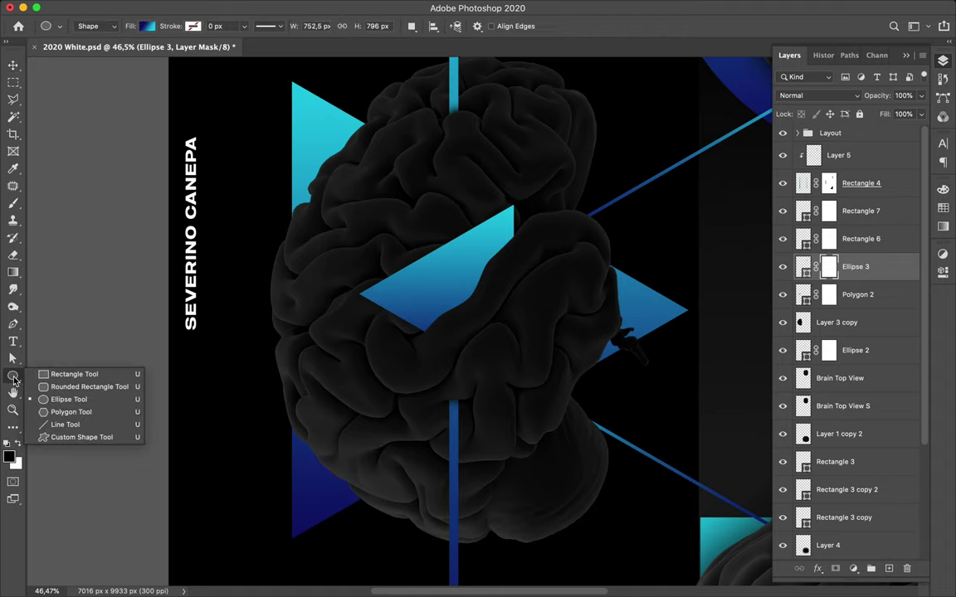
Draw a 572 × 496 px three-sided gradient triangle, Polygon 3, at the left brain's edge.
click(60, 412)
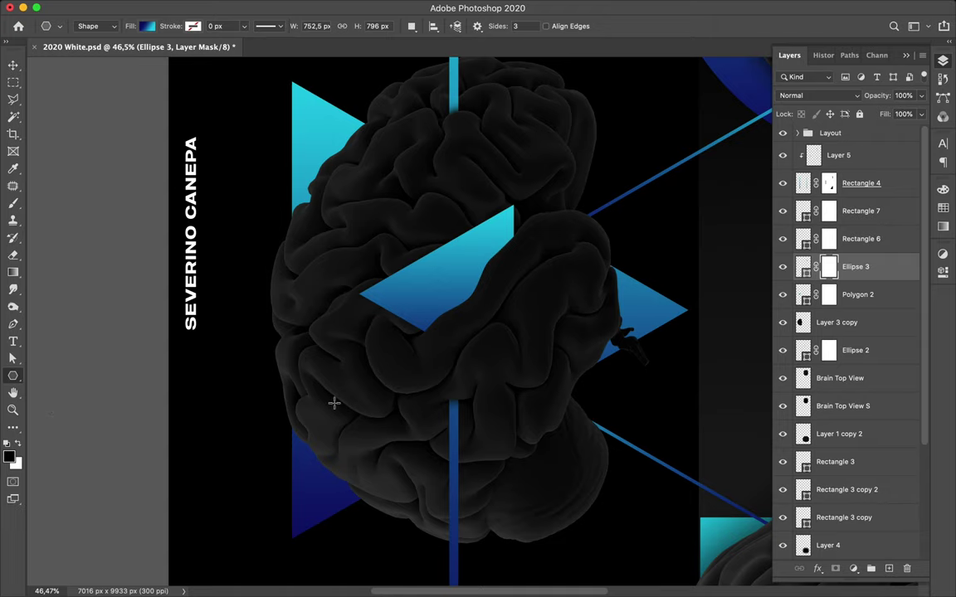
drag(334, 403, 349, 398)
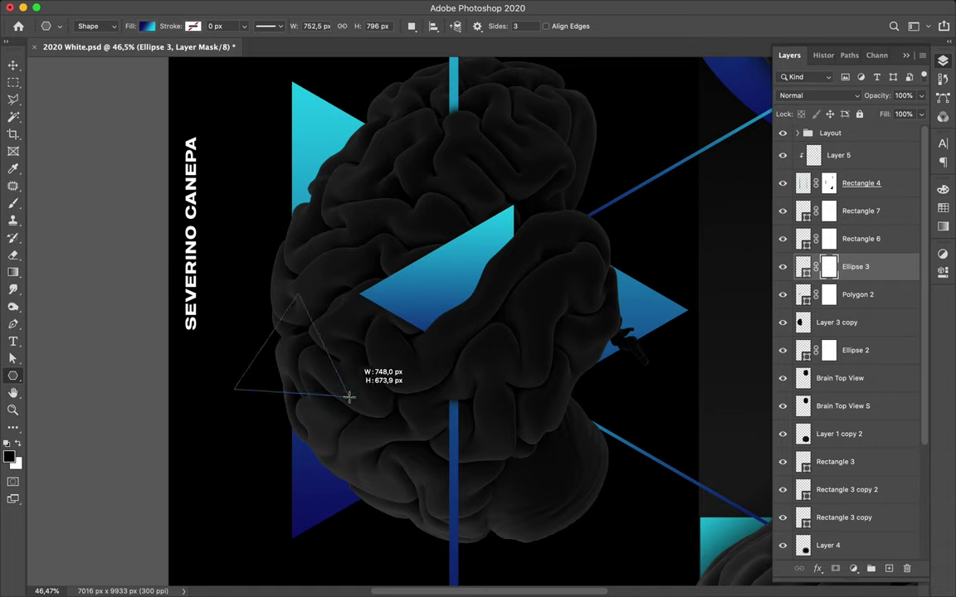
mouse_move(350, 397)
mouse_down()
mouse_move(345, 382)
mouse_move(335, 399)
mouse_move(335, 374)
mouse_move(299, 294)
mouse_move(295, 311)
mouse_up()
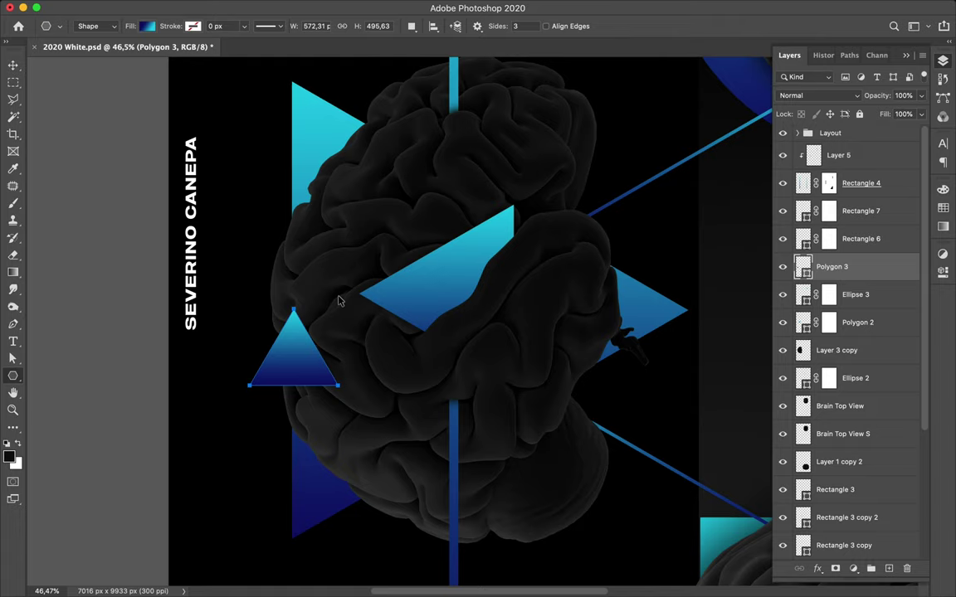
key(ctrl+t)
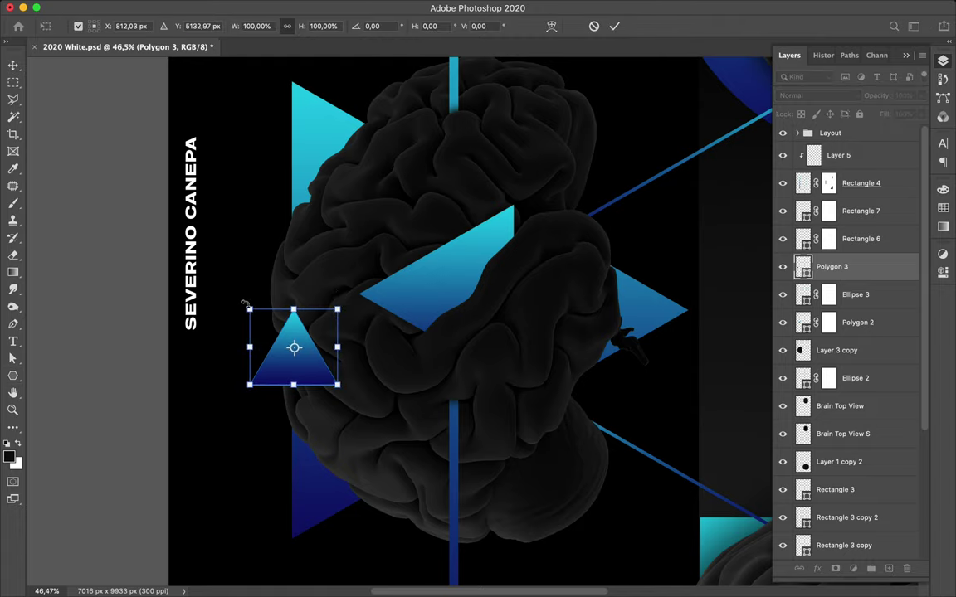
Rotate Polygon 3 by -90° so it points left, and commit the transform.
drag(245, 305, 244, 305)
key(shift)
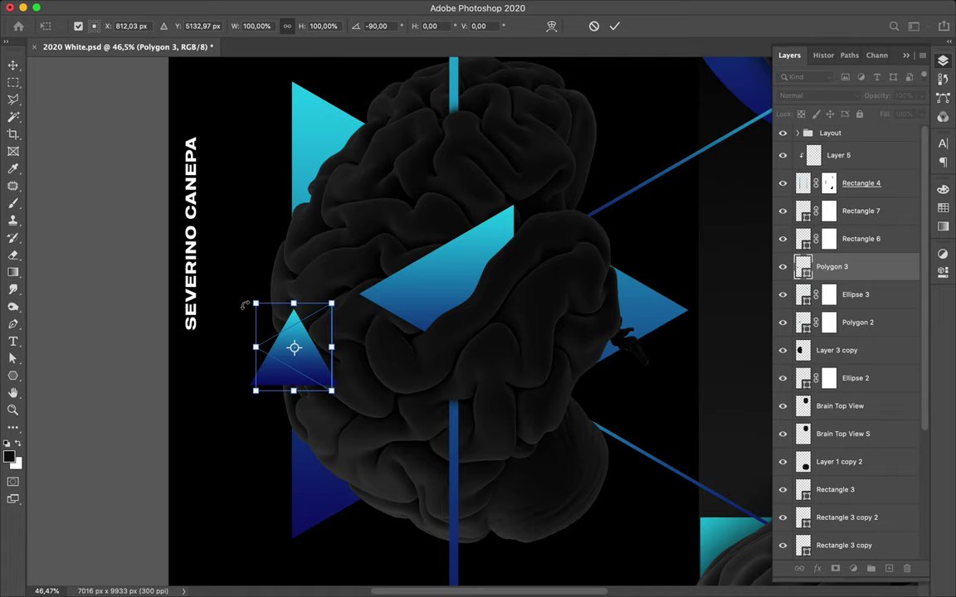
drag(245, 305, 245, 305)
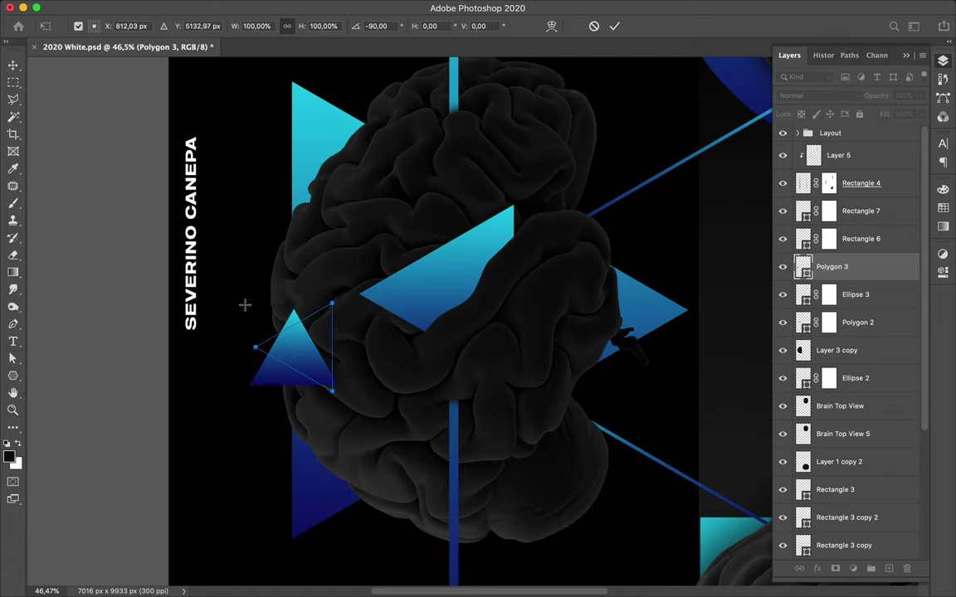
double_click(300, 351)
key(v)
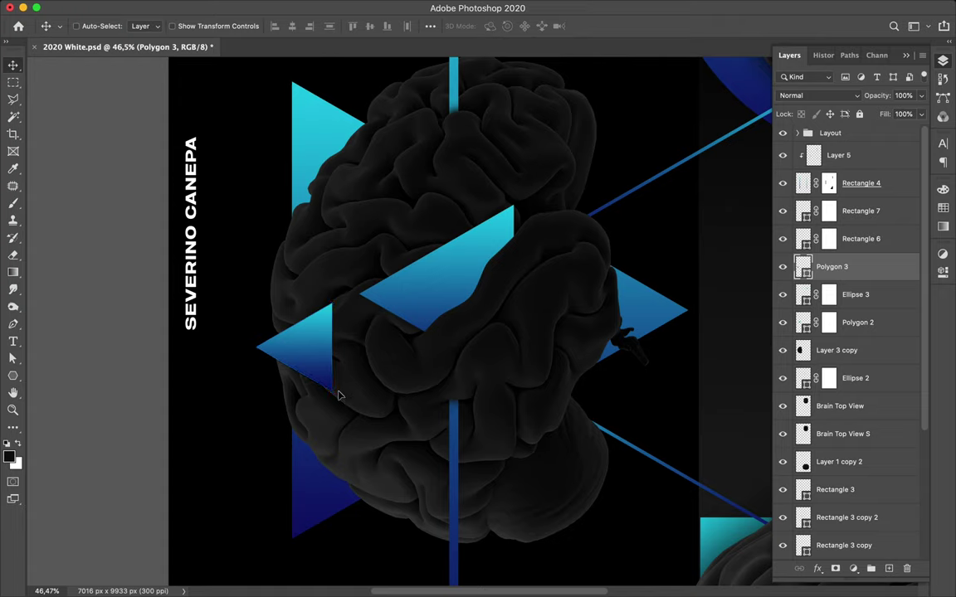
Move Polygon 3 down-right, set its fill to 26% and add a layer mask.
drag(321, 364, 355, 404)
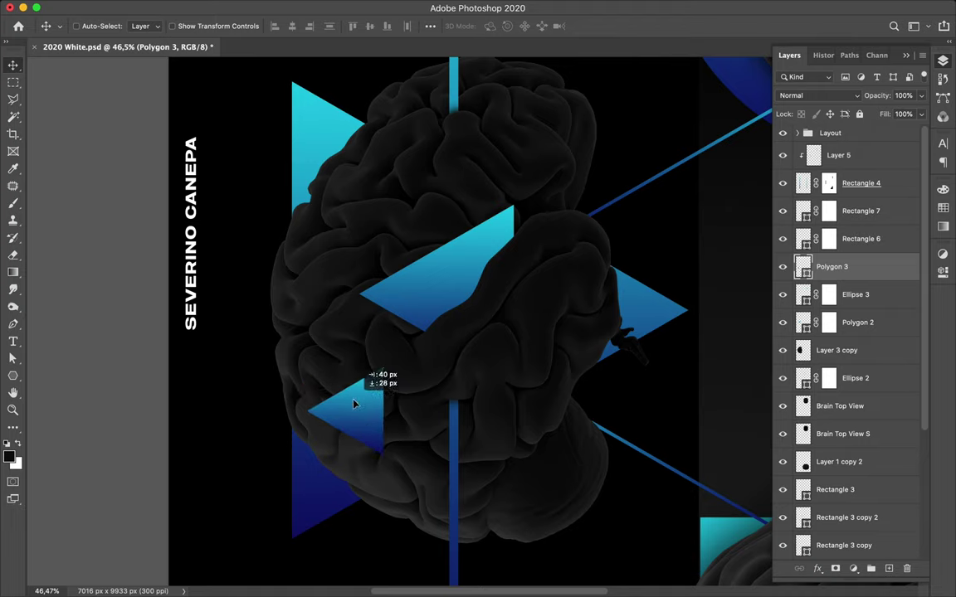
drag(354, 404, 354, 404)
click(922, 116)
drag(922, 124, 875, 134)
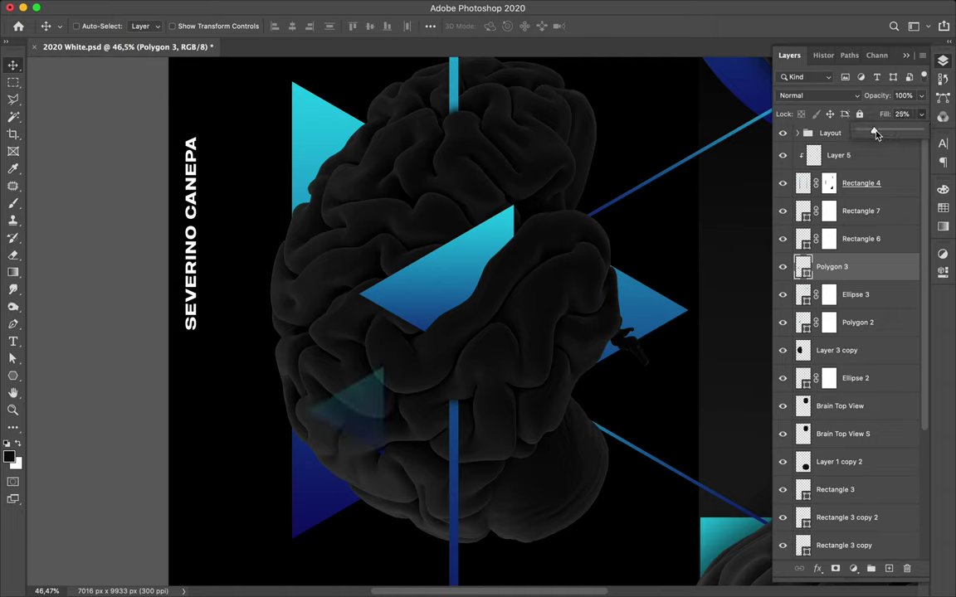
drag(876, 133, 874, 133)
click(836, 570)
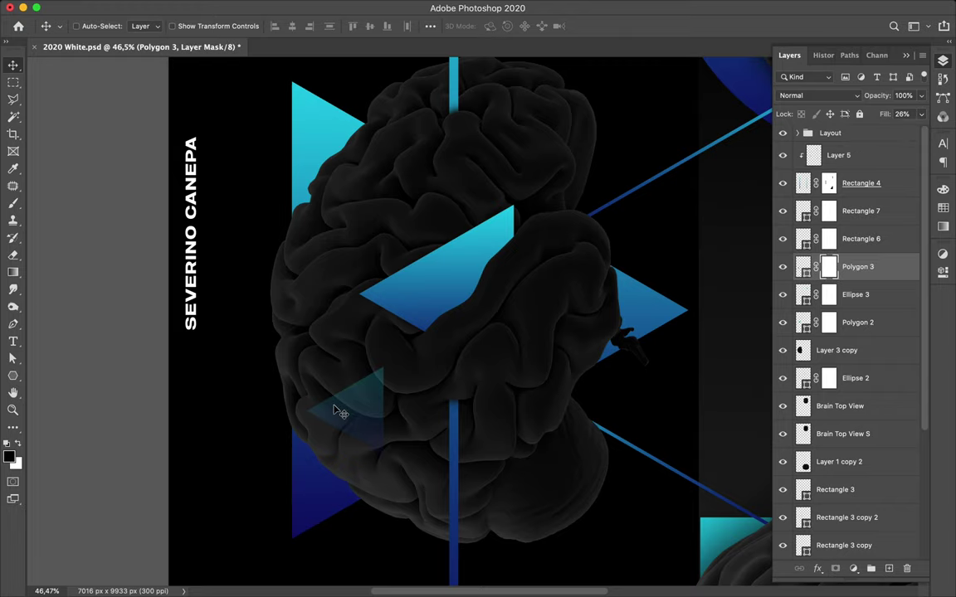
scroll(340, 412, up, 1)
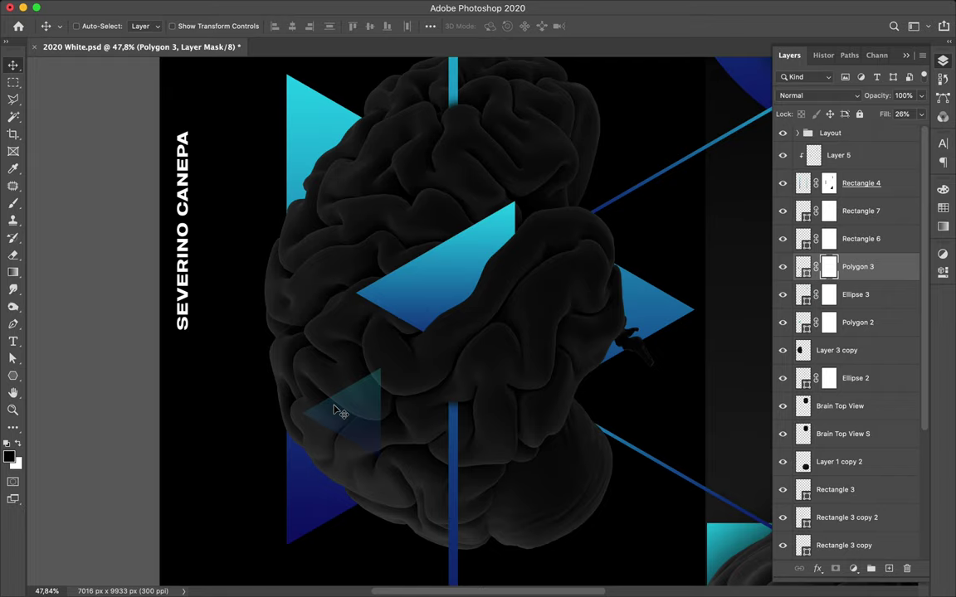
Zoom in closely on the faded Polygon 3 triangle and switch to the Pen tool.
scroll(340, 413, up, 1)
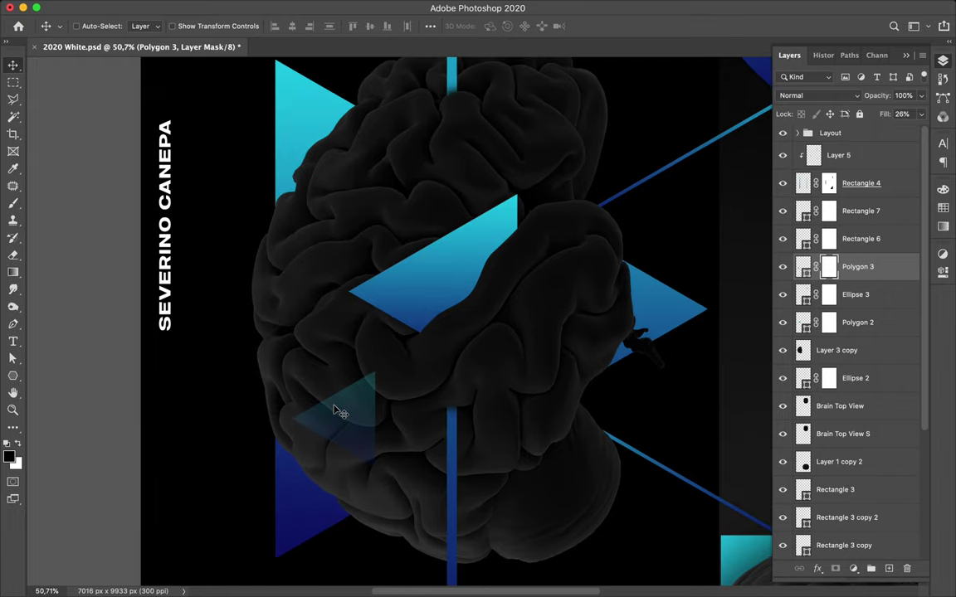
scroll(340, 413, up, 2)
scroll(340, 412, up, 2)
scroll(340, 412, up, 2)
scroll(340, 413, up, 2)
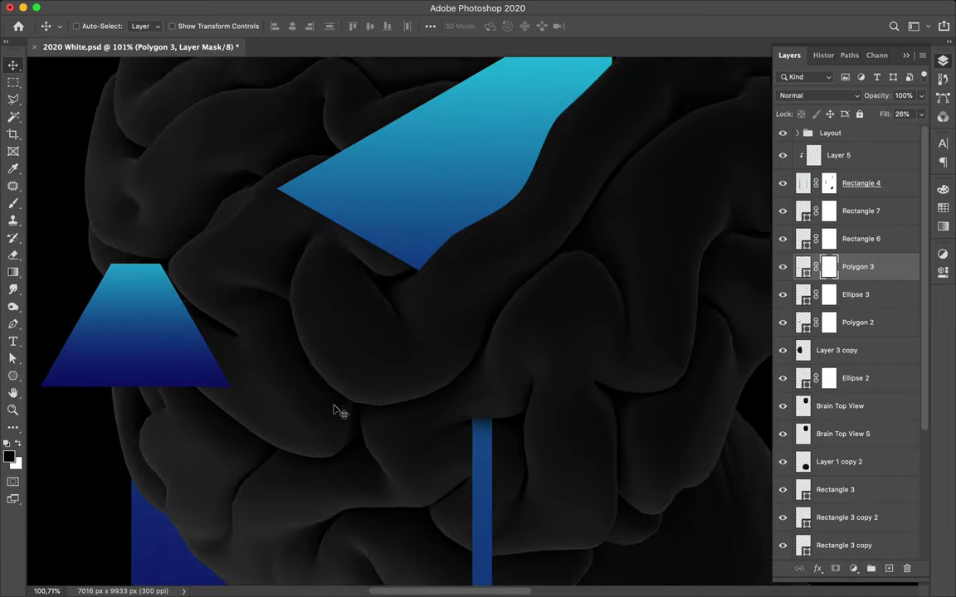
scroll(340, 413, down, 3)
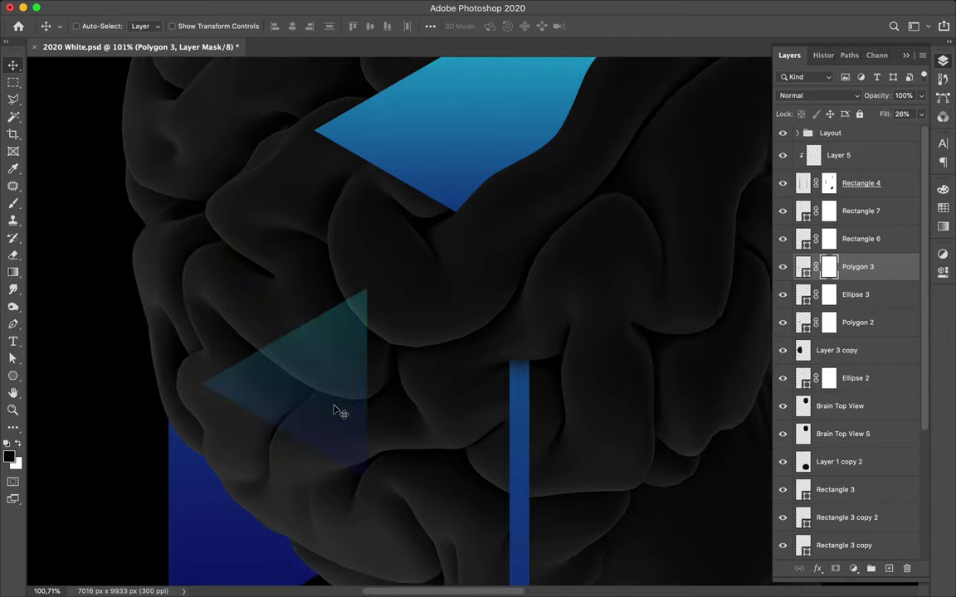
scroll(311, 407, up, 2)
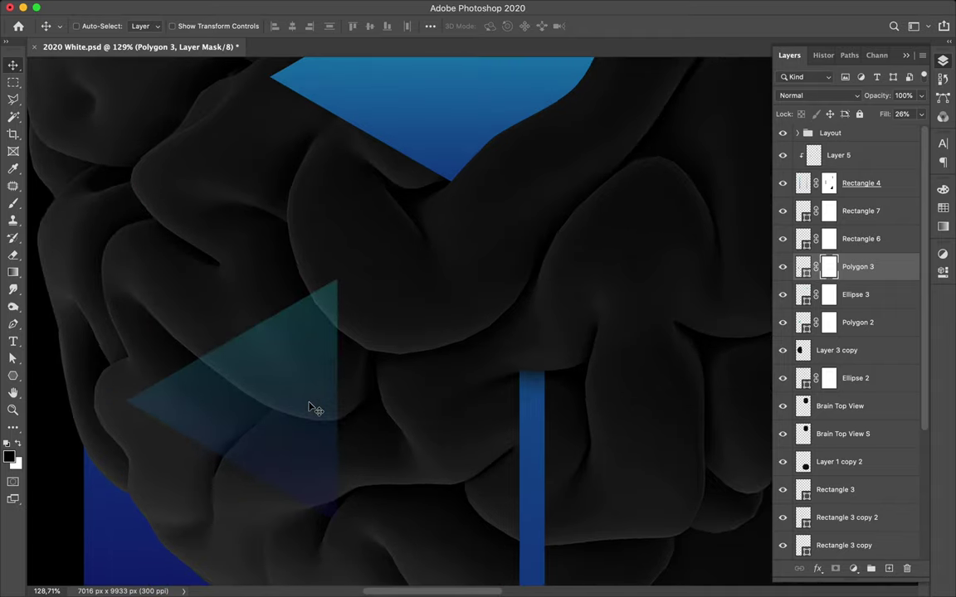
scroll(310, 406, up, 1)
scroll(310, 407, up, 2)
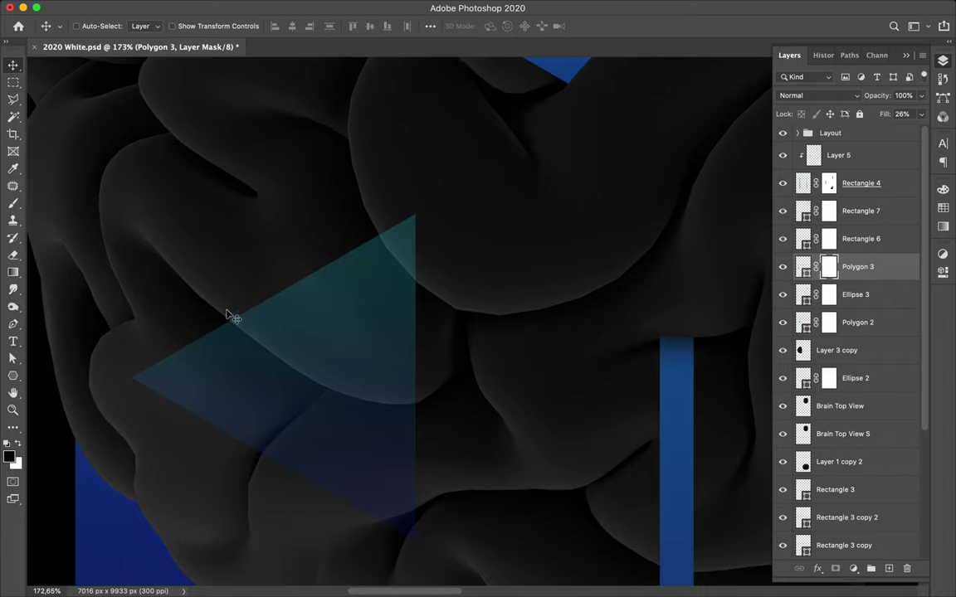
key(p)
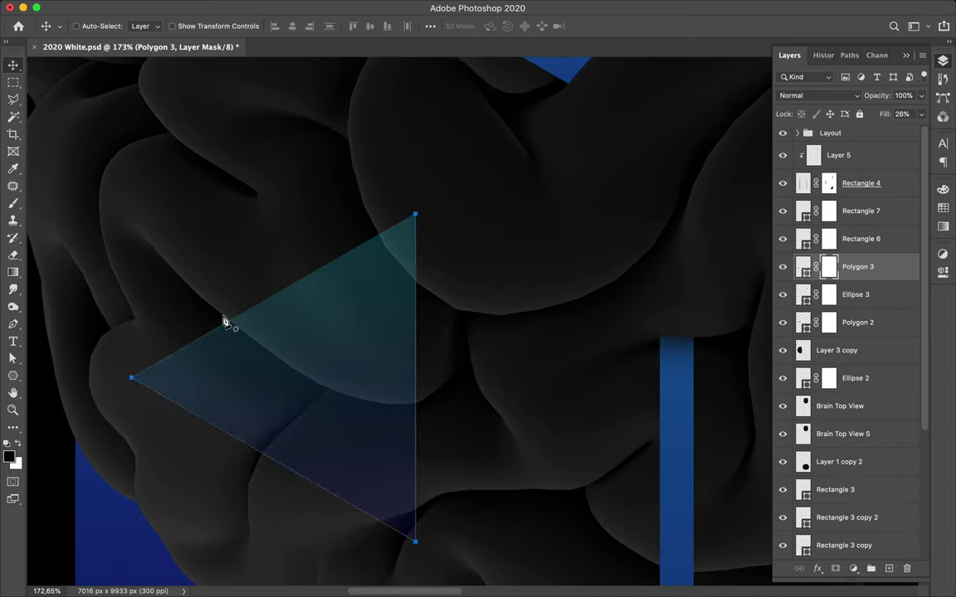
Start a Pen path at the triangle's upper edge, curving along the brain fold.
scroll(221, 318, up, 1)
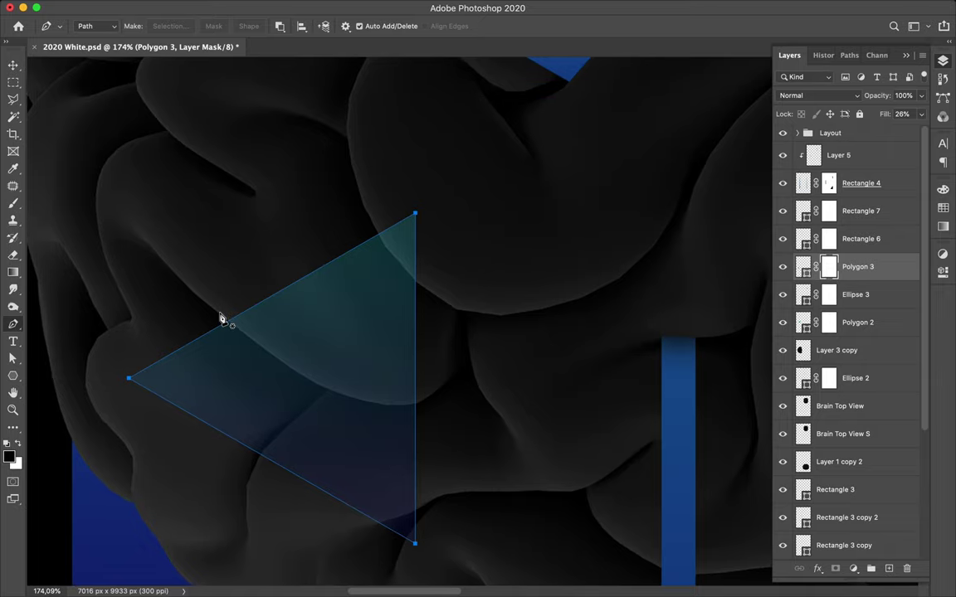
scroll(221, 317, up, 3)
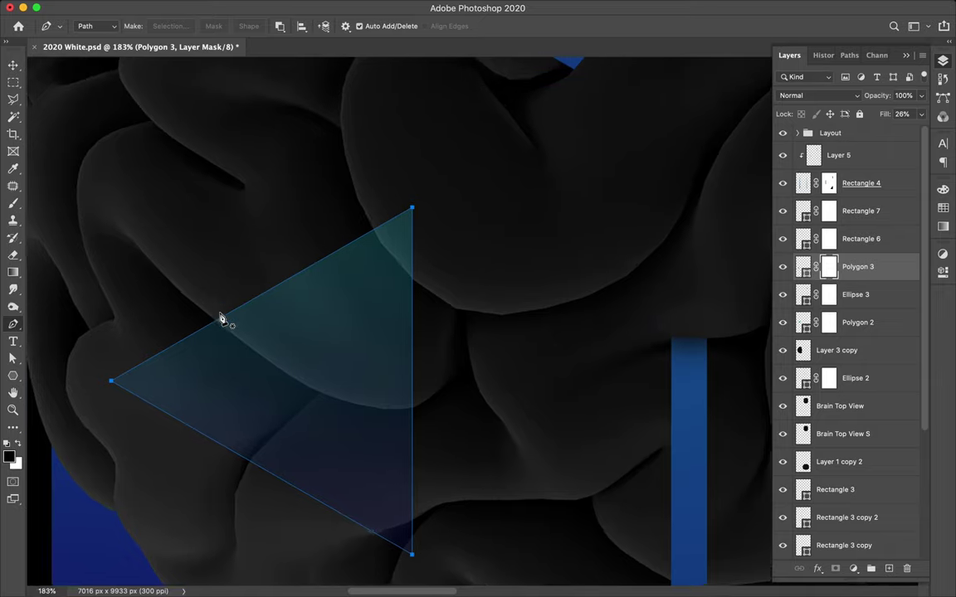
scroll(220, 318, up, 5)
scroll(221, 318, up, 2)
scroll(220, 318, left, 2)
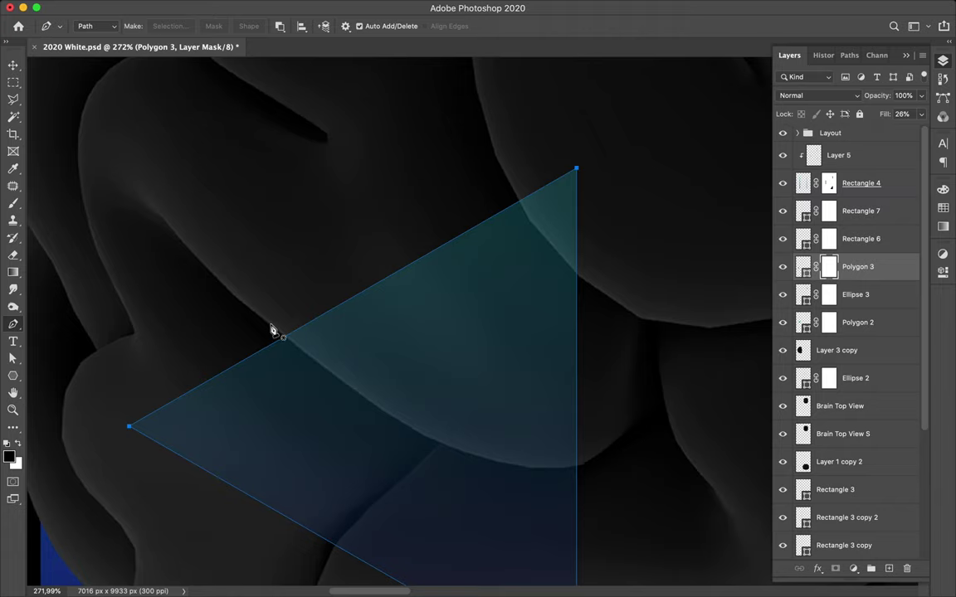
click(401, 429)
drag(401, 423, 431, 440)
Extend the curve past the triangle's right side and above its top, then close the path.
drag(535, 468, 581, 473)
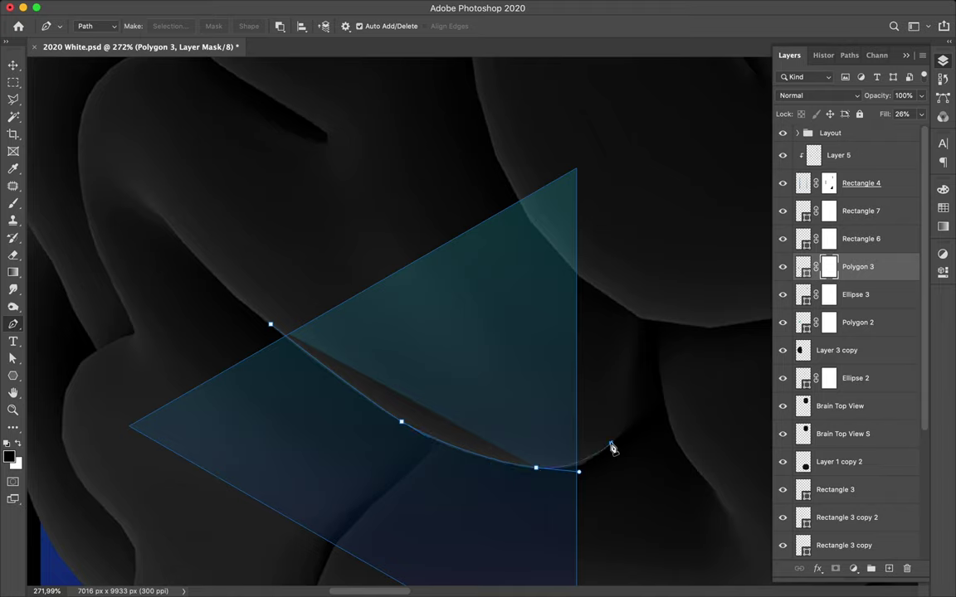
click(609, 445)
drag(614, 445, 620, 433)
drag(613, 146, 611, 142)
click(270, 326)
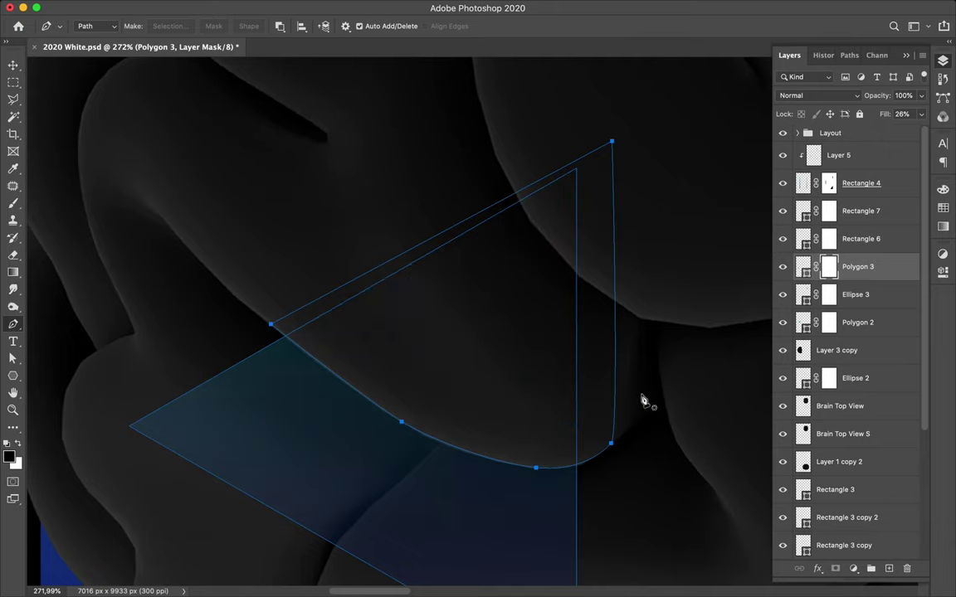
key(a)
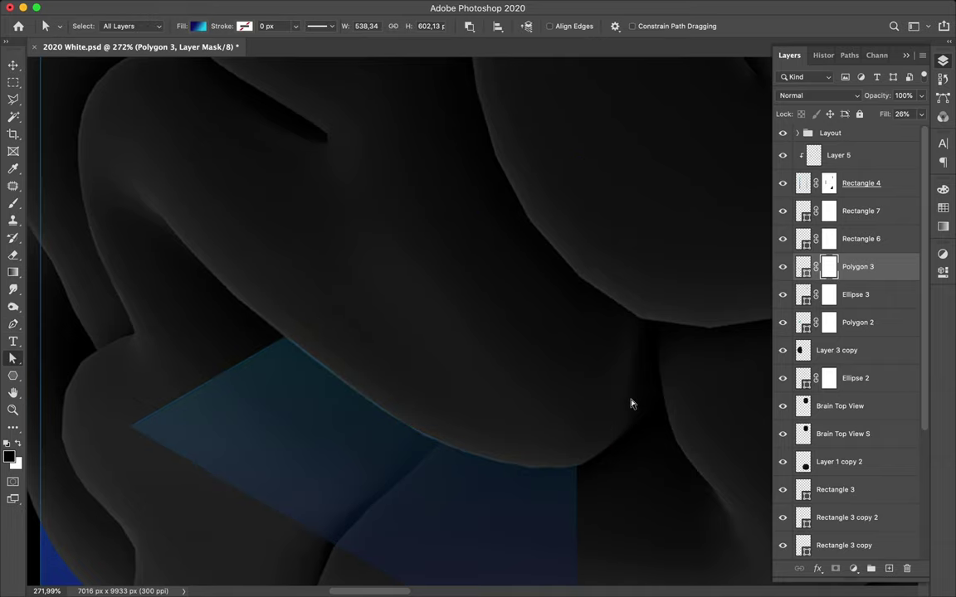
Nudge an anchor on Polygon 3's curved mask edge to better follow the brain fold.
scroll(521, 465, up, 3)
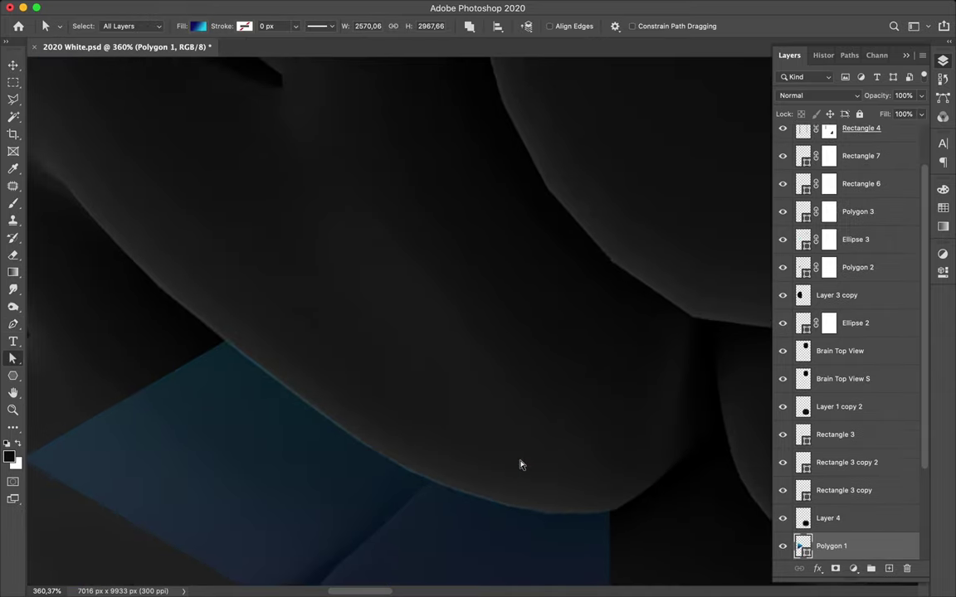
click(320, 419)
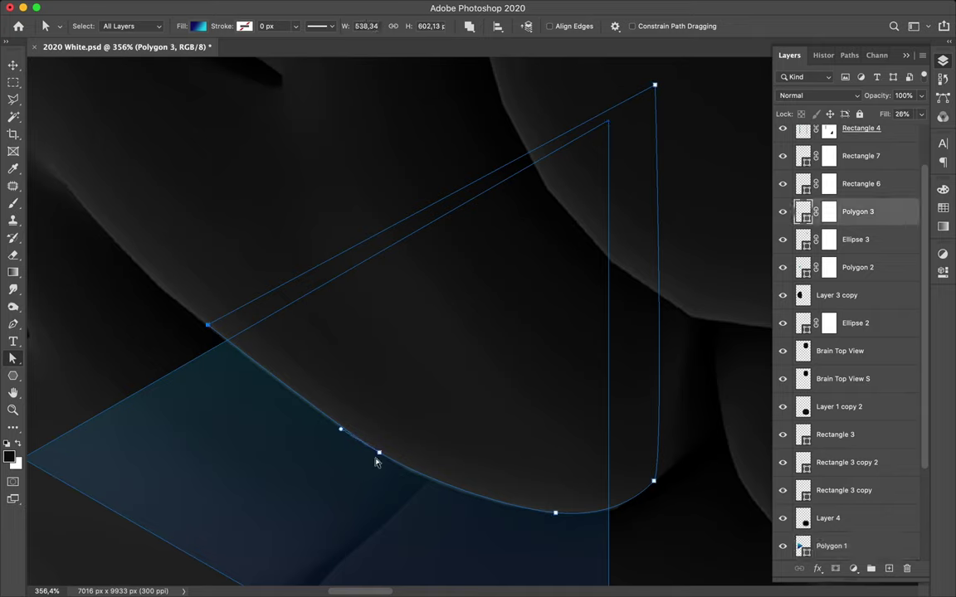
click(379, 454)
drag(379, 455, 375, 454)
click(188, 324)
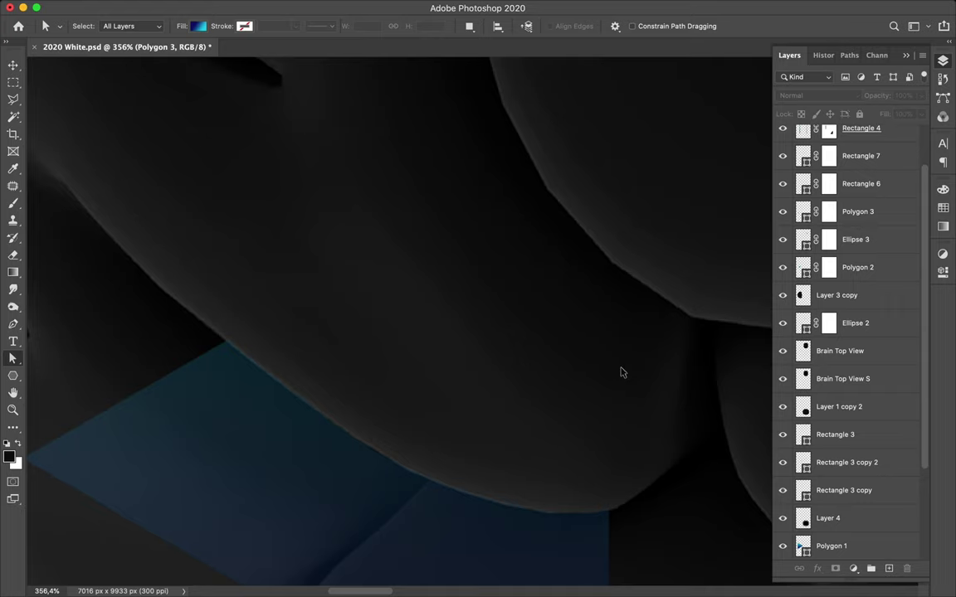
Fit the whole poster in the window.
scroll(624, 373, down, 5)
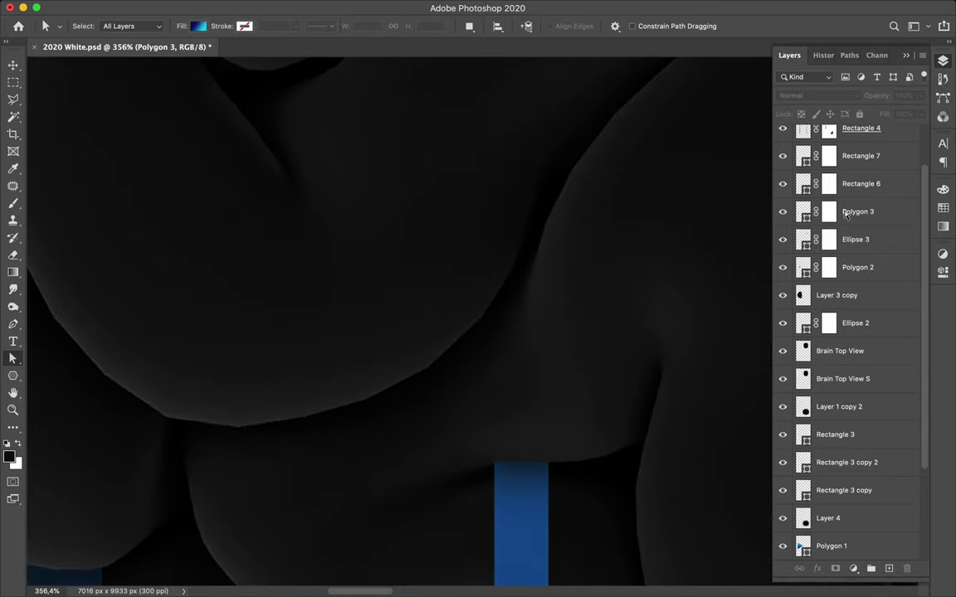
scroll(726, 216, down, 3)
key(ctrl+0)
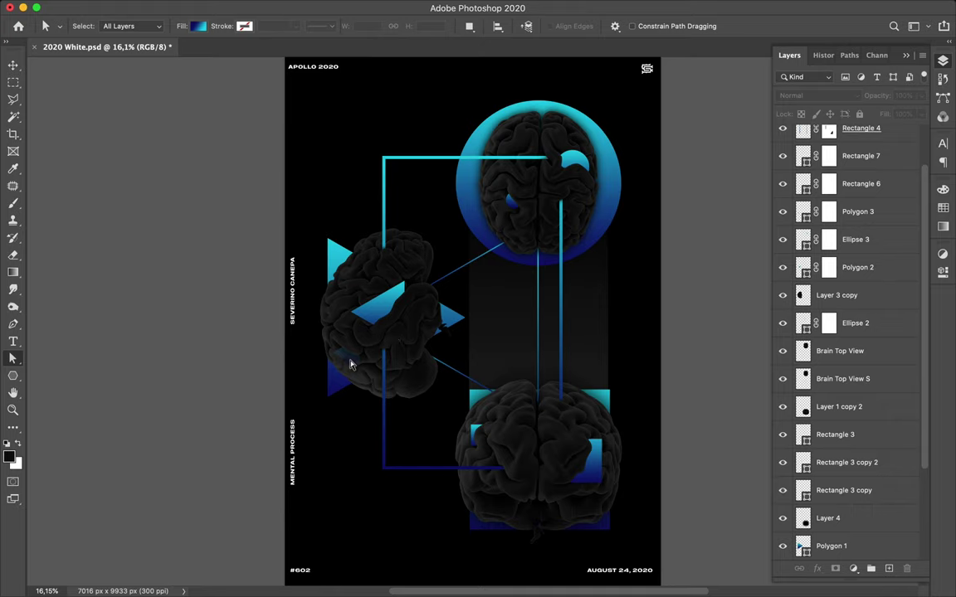
key(v)
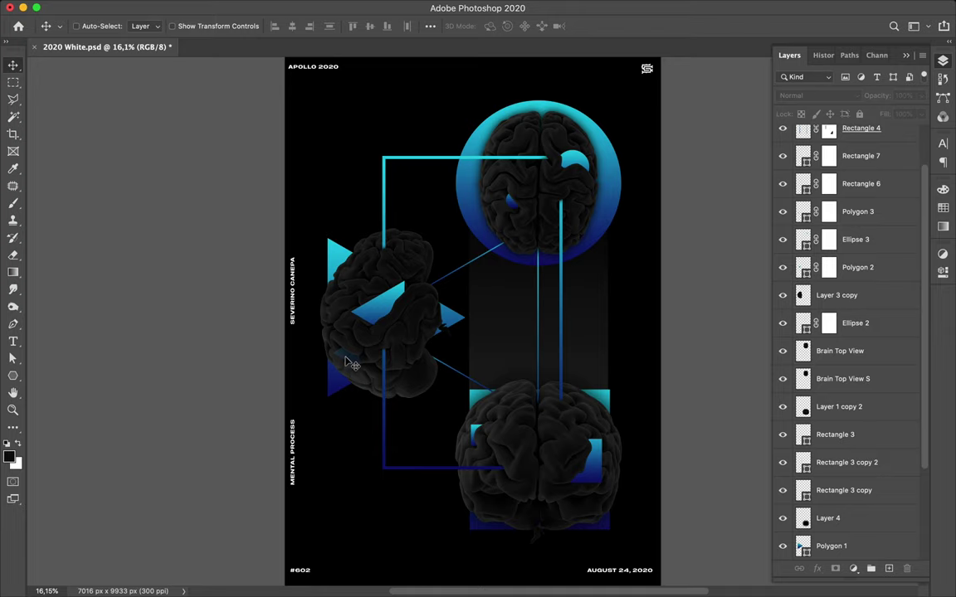
Select the Polygon 3 triangle and raise its layer Fill to 100%.
click(349, 362)
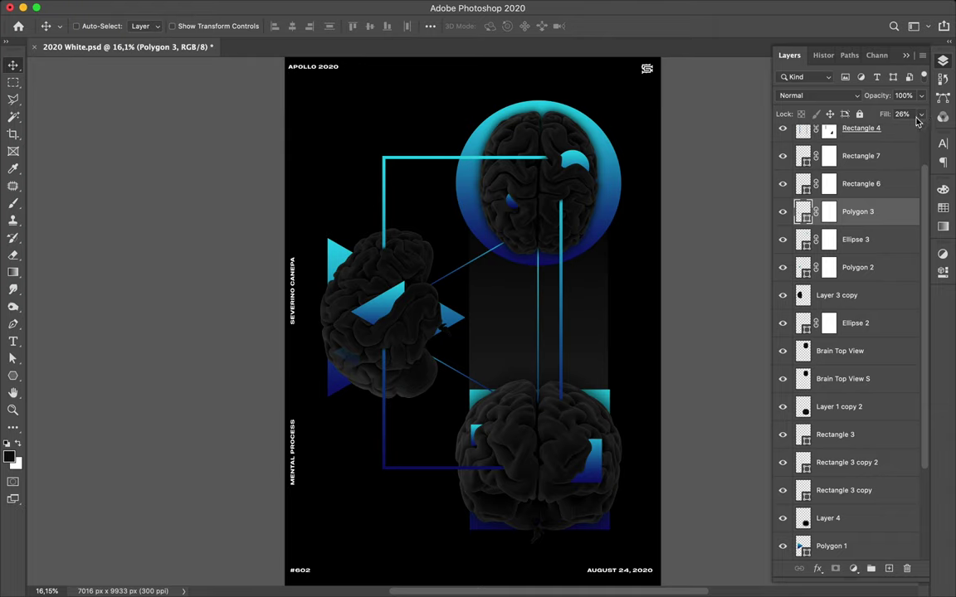
click(921, 116)
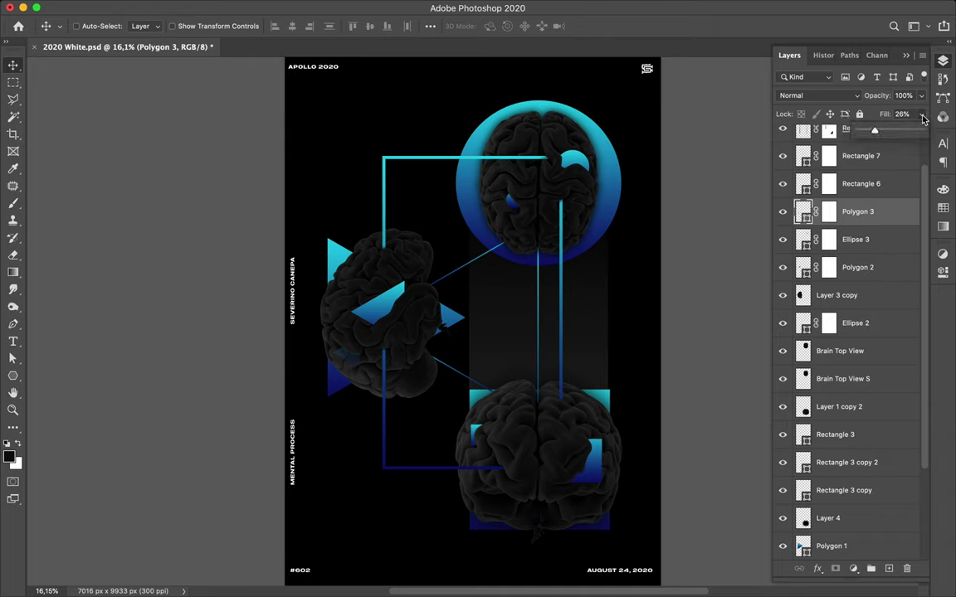
drag(875, 130, 934, 140)
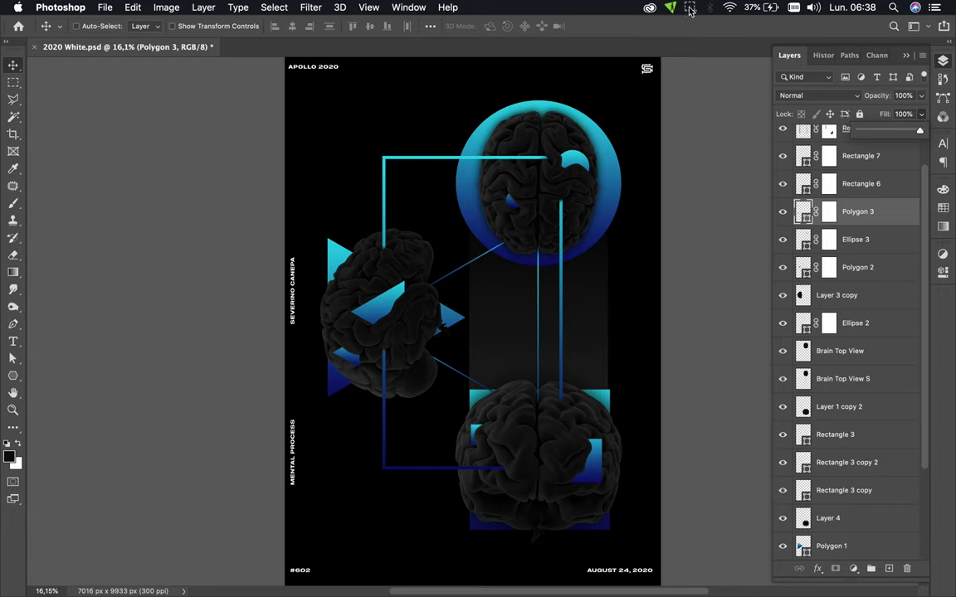
Click the top bar of the Photoshop window.
click(691, 8)
click(692, 8)
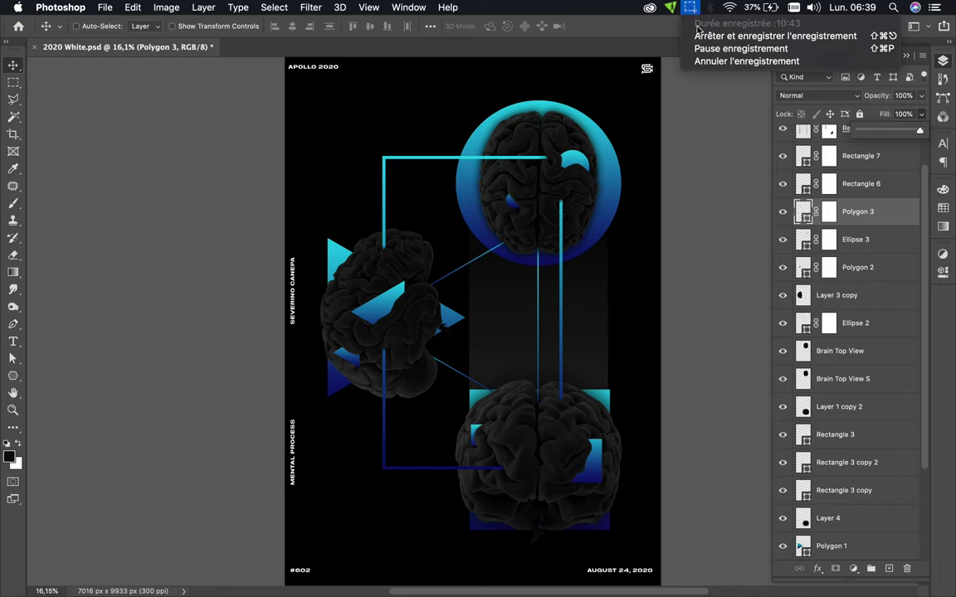
click(701, 37)
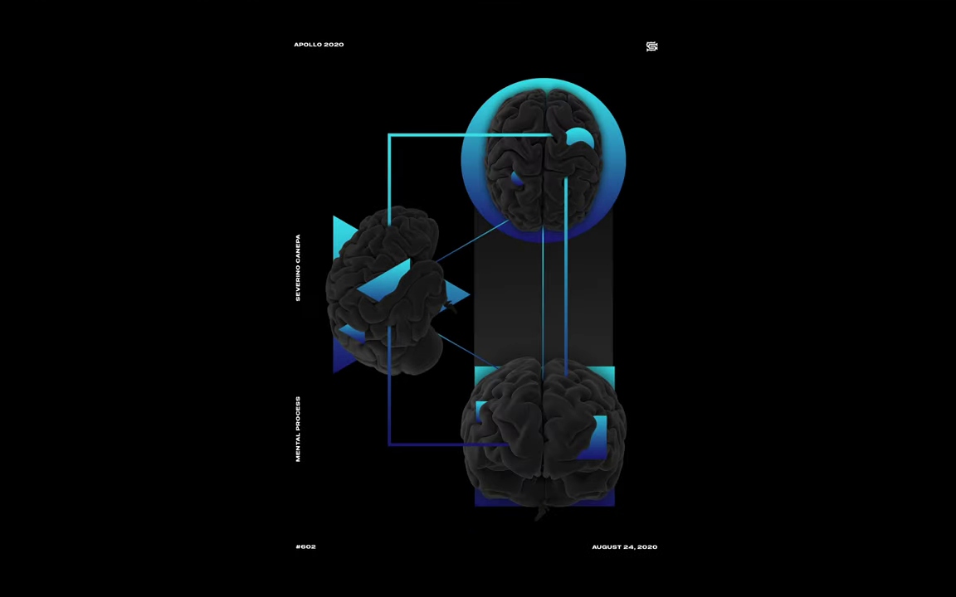